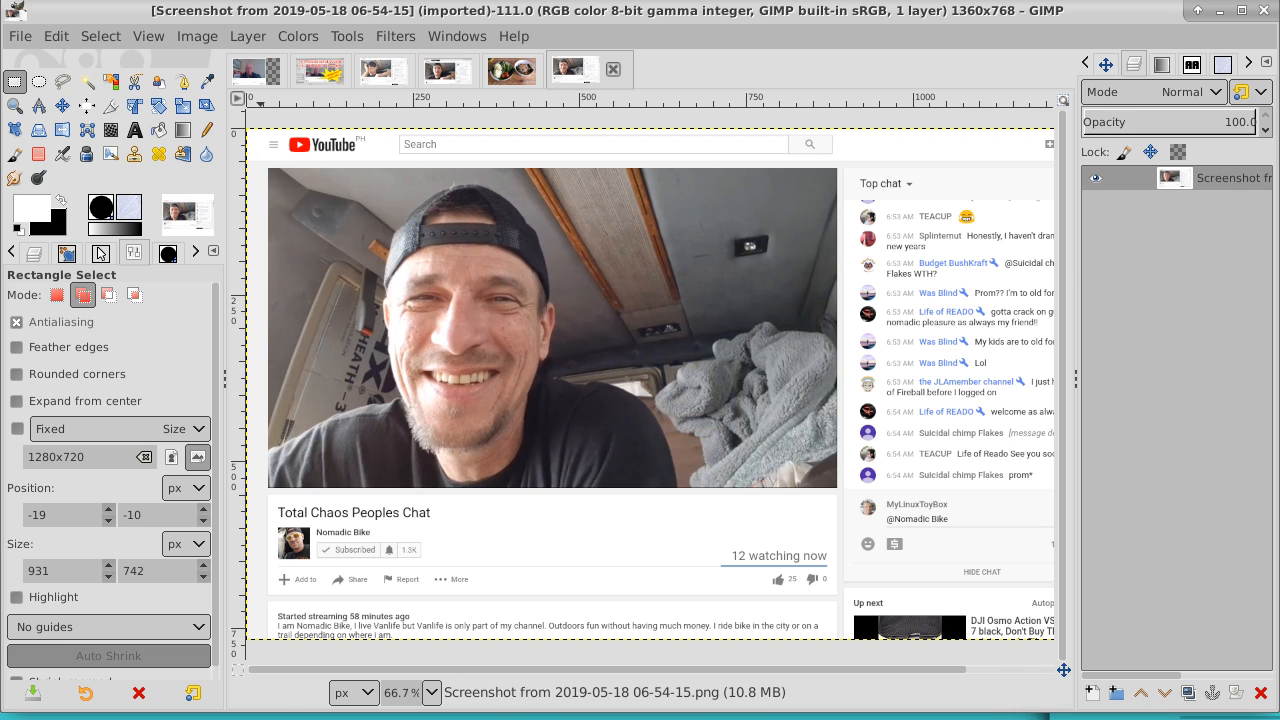
# - Switch to the browser, pause the Total Chaos Peoples Chat live stream, and return to GIMP
pyautogui.hotkey('alt', 'Tab')
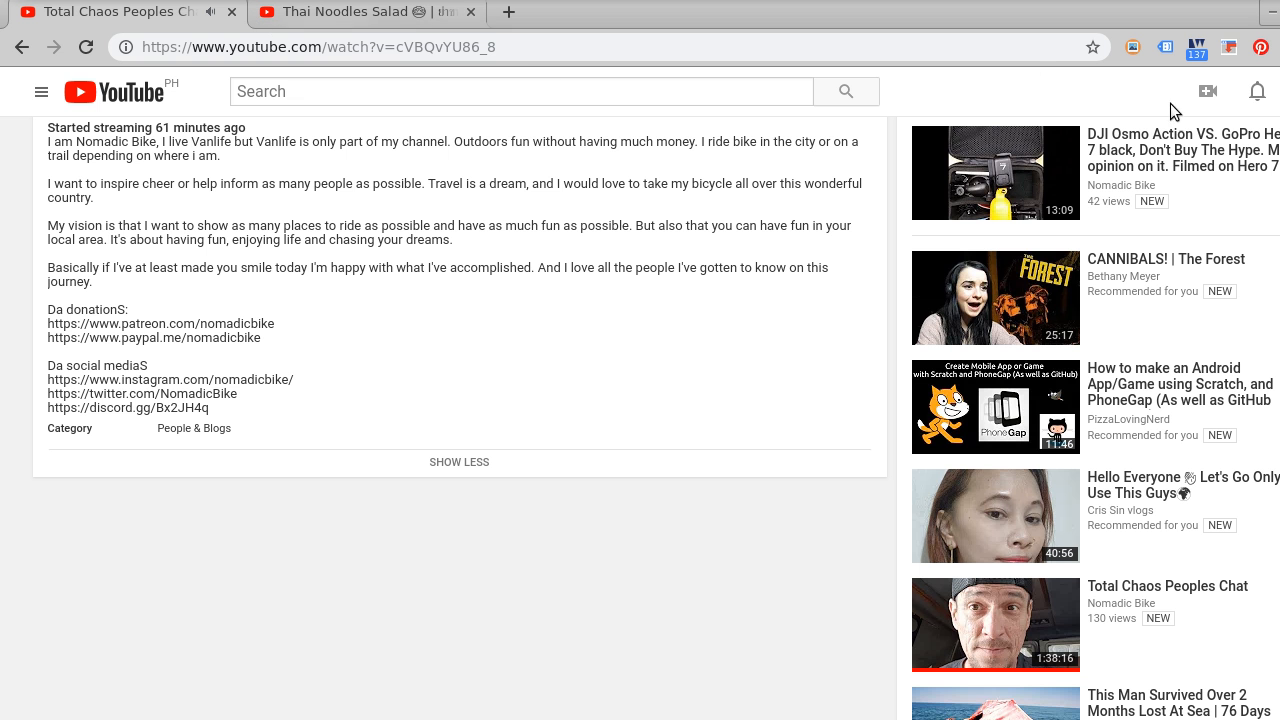
pyautogui.scroll(10, 656, 418)
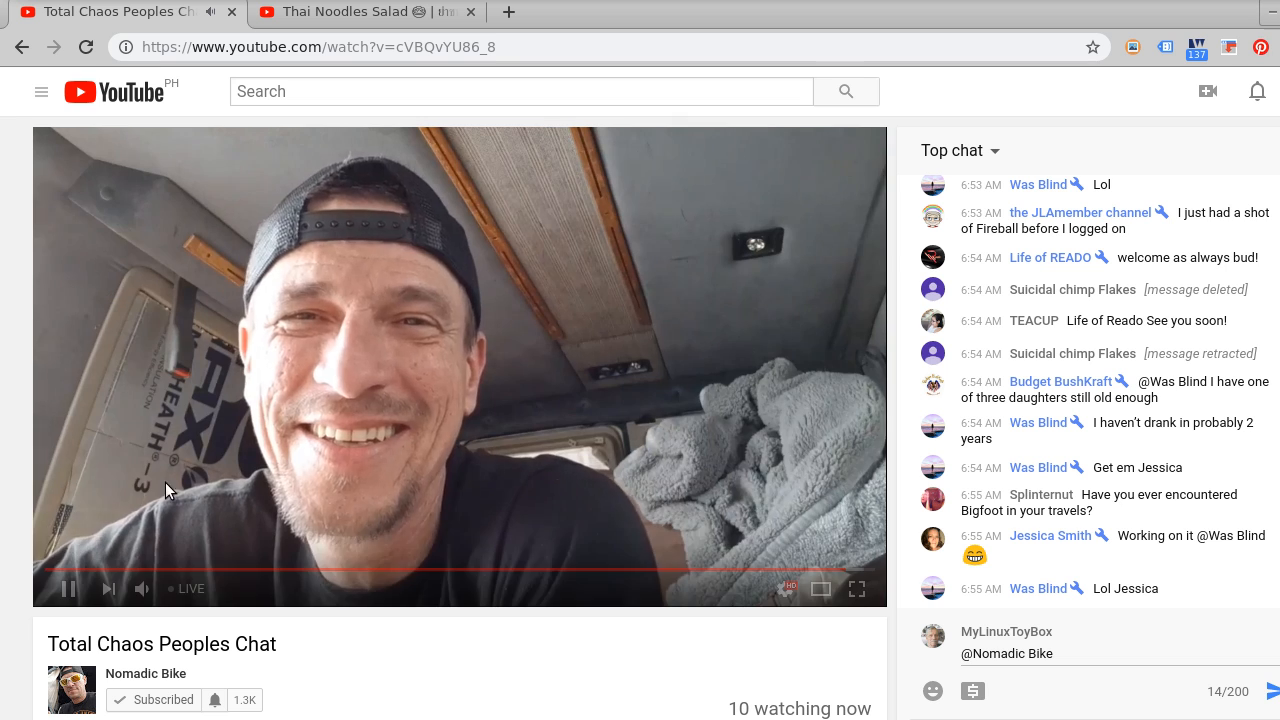
pyautogui.click(67, 589)
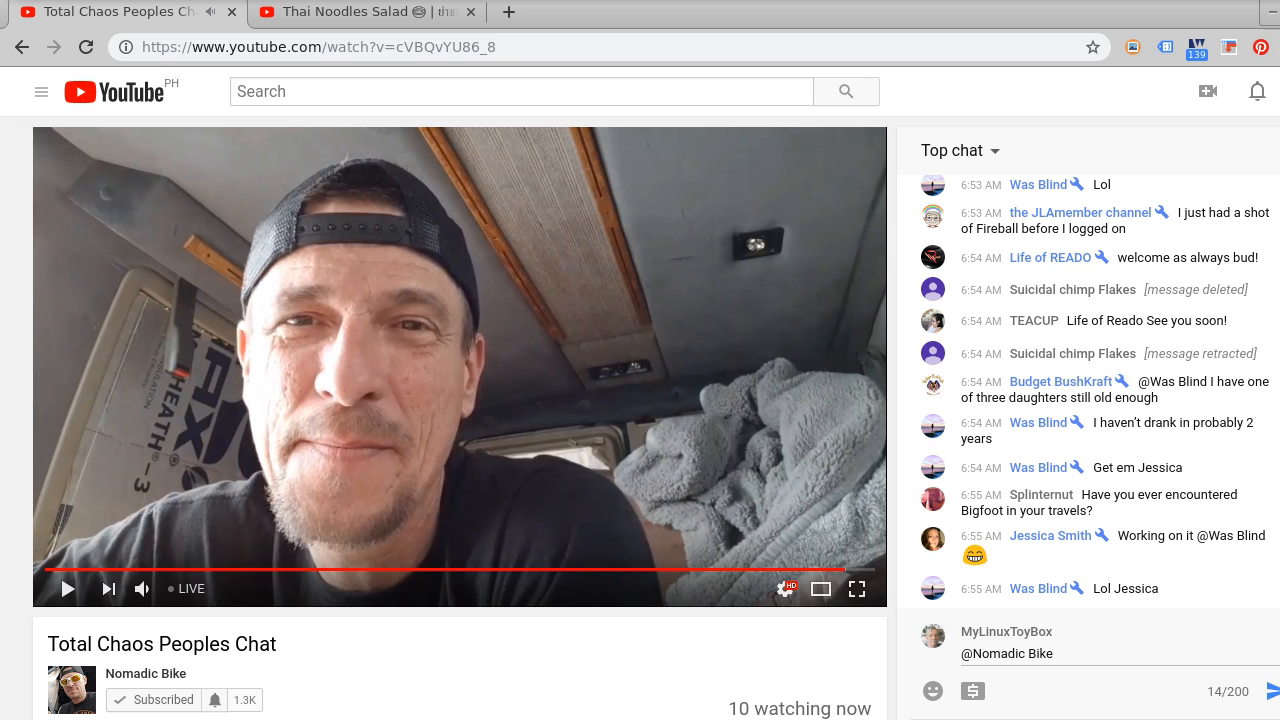
pyautogui.click(283, 1)
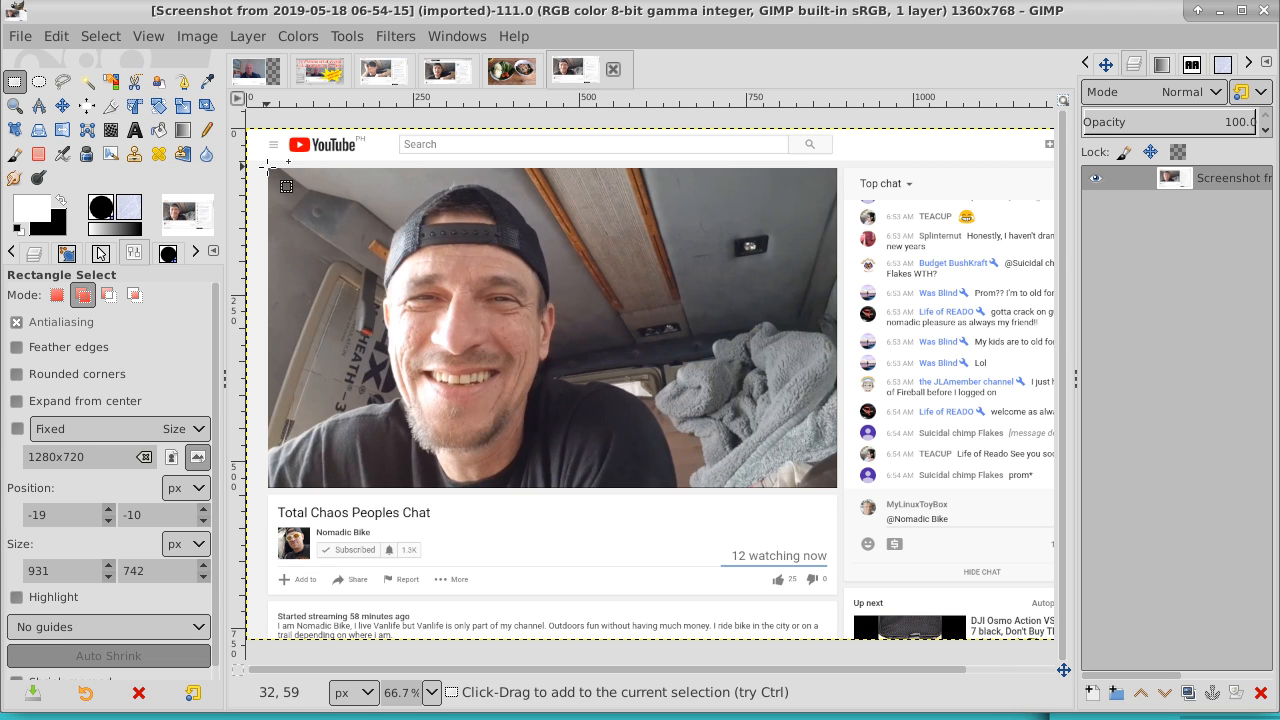
# - Select the video frame, about 858 × 484 px, and duplicate the screenshot layer, hiding the original
pyautogui.moveTo(268, 168); pyautogui.dragTo(838, 489)
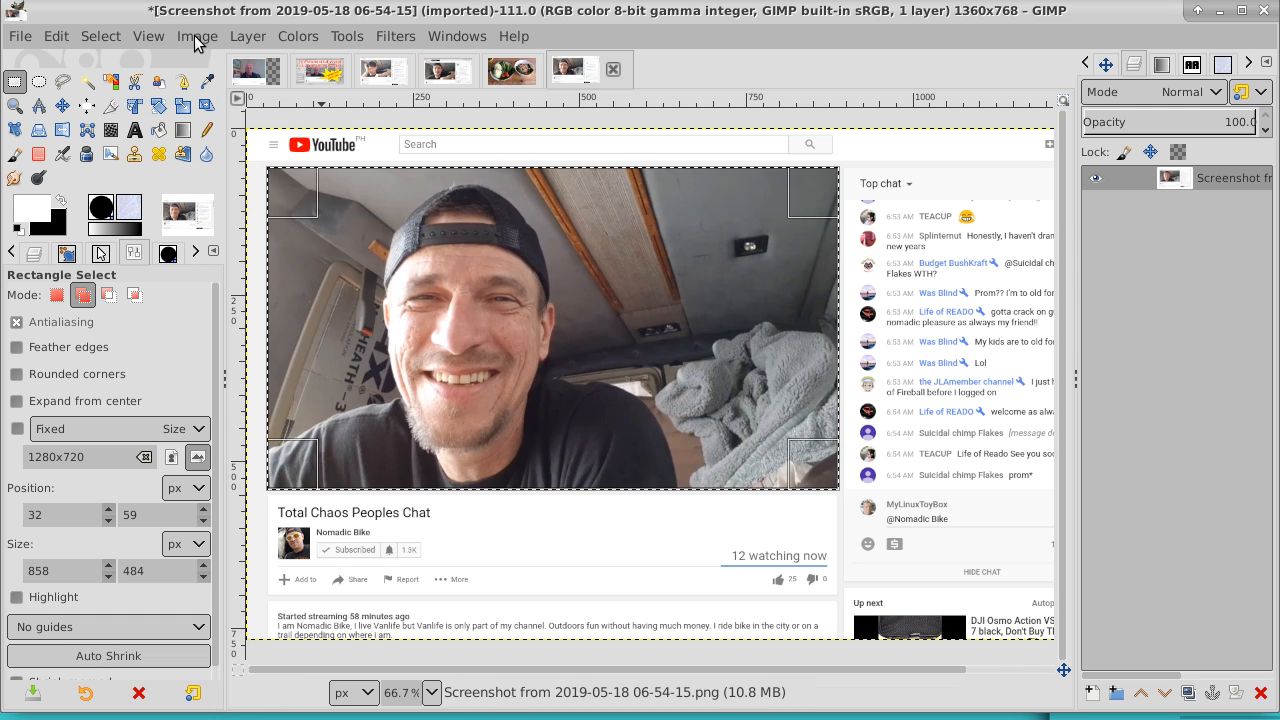
pyautogui.click(1189, 697)
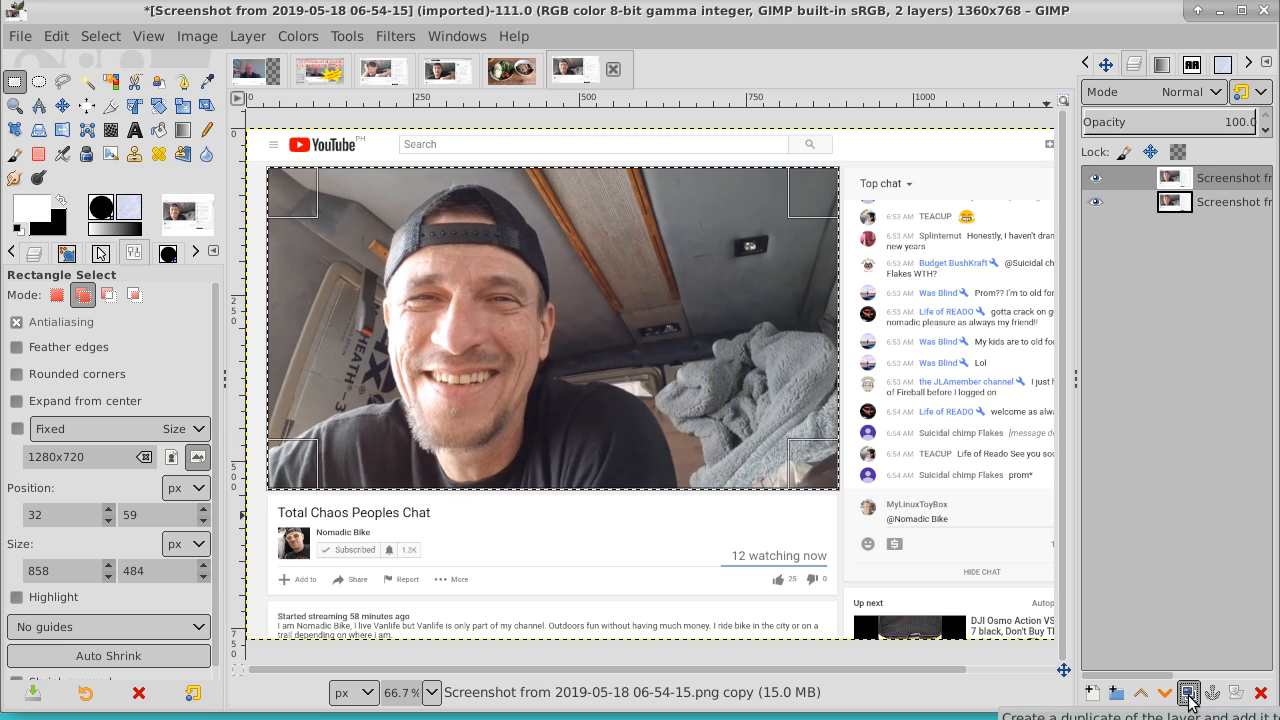
pyautogui.click(1097, 204)
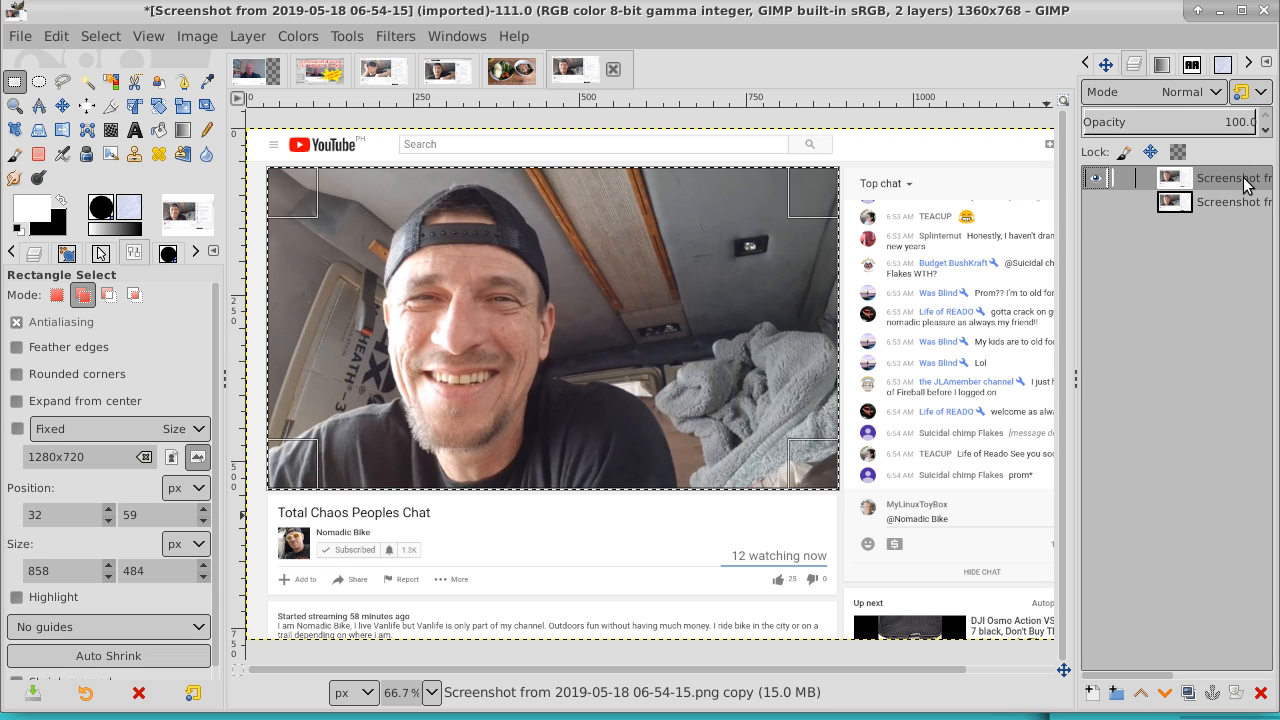
# - Invert the selection and delete everything outside the video frame on the duplicate layer
pyautogui.click(121, 42)
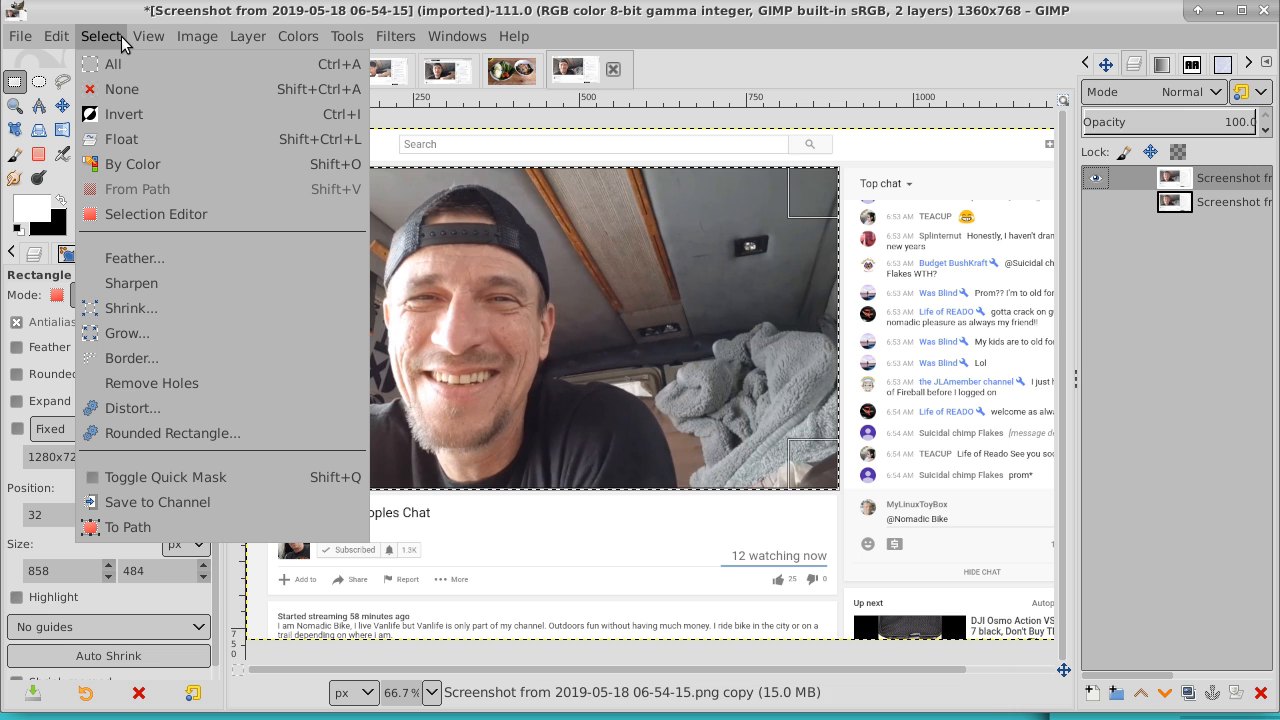
pyautogui.click(127, 111)
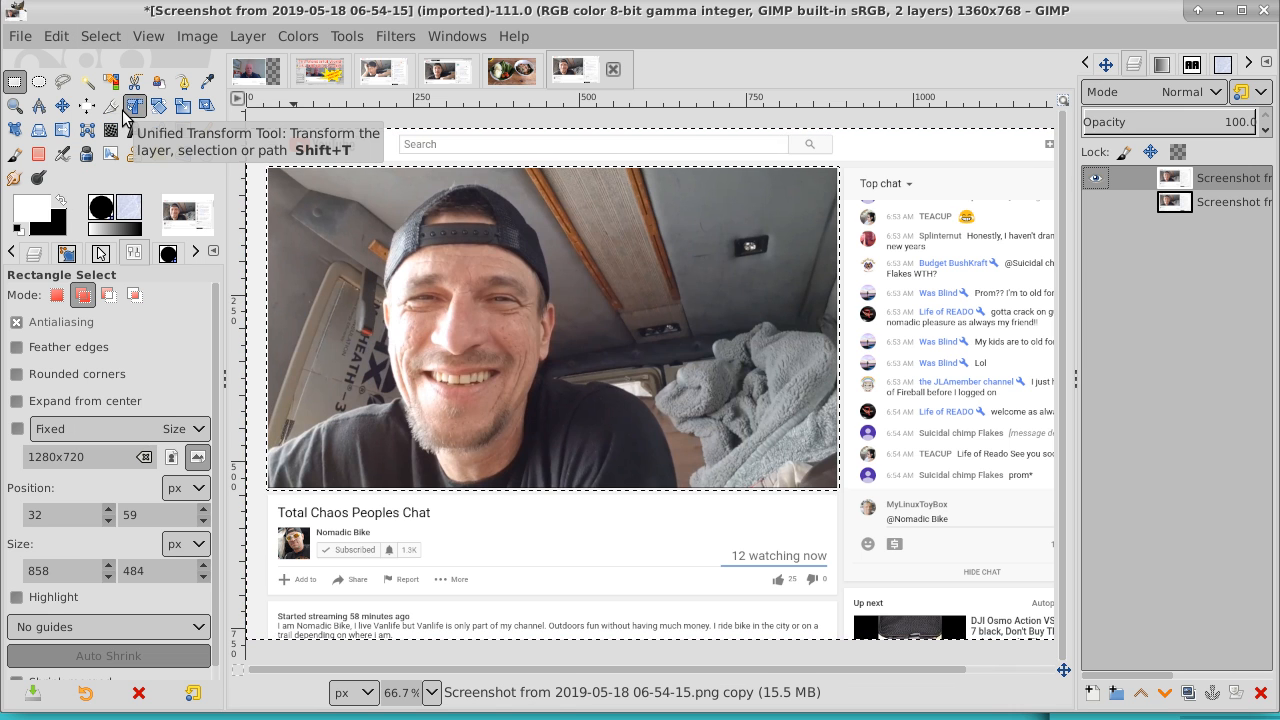
pyautogui.press('Delete')
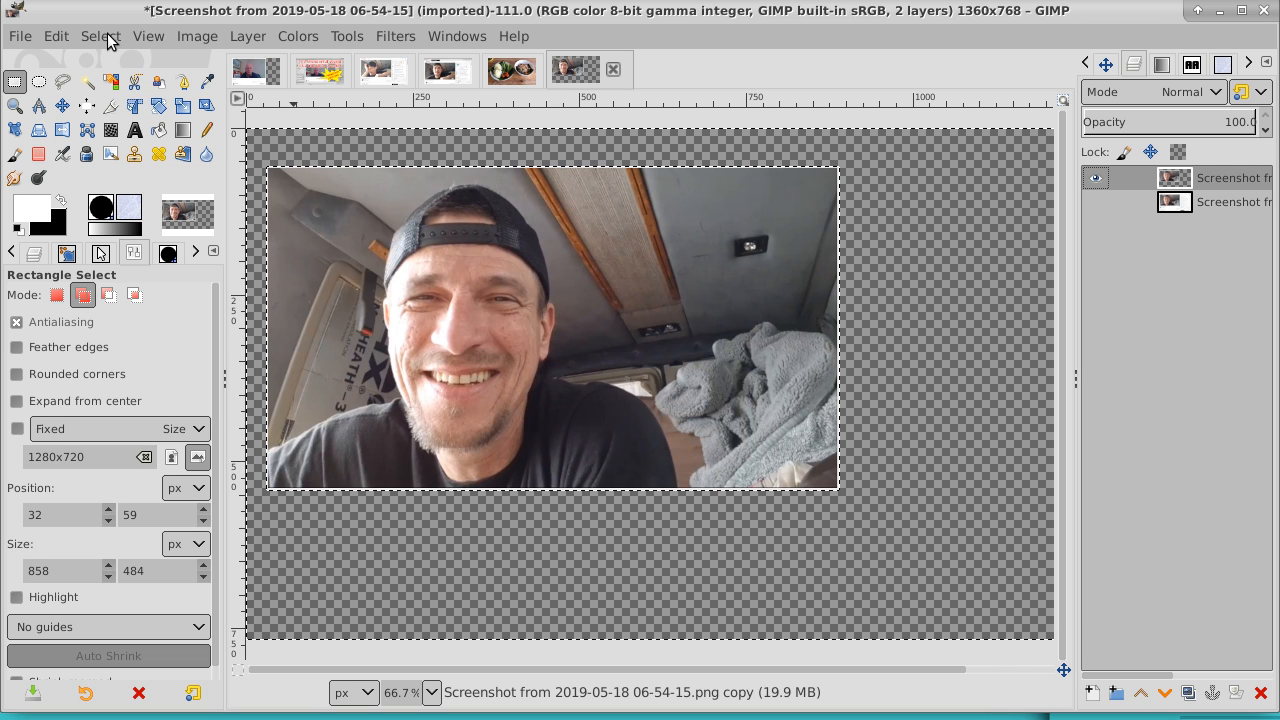
# - Show and activate the original screenshot layer, then replace the selection with a rectangle about 249 × 109 px around the stream title and channel block
pyautogui.click(1097, 203)
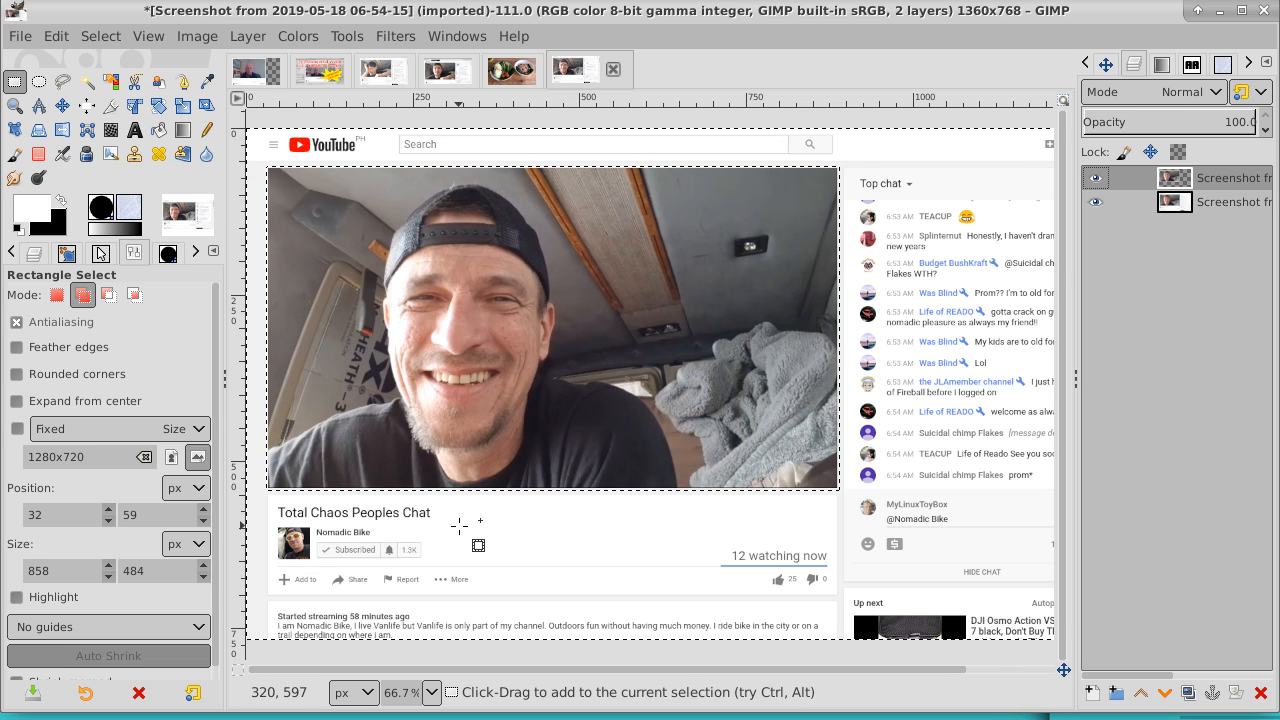
pyautogui.click(1213, 203)
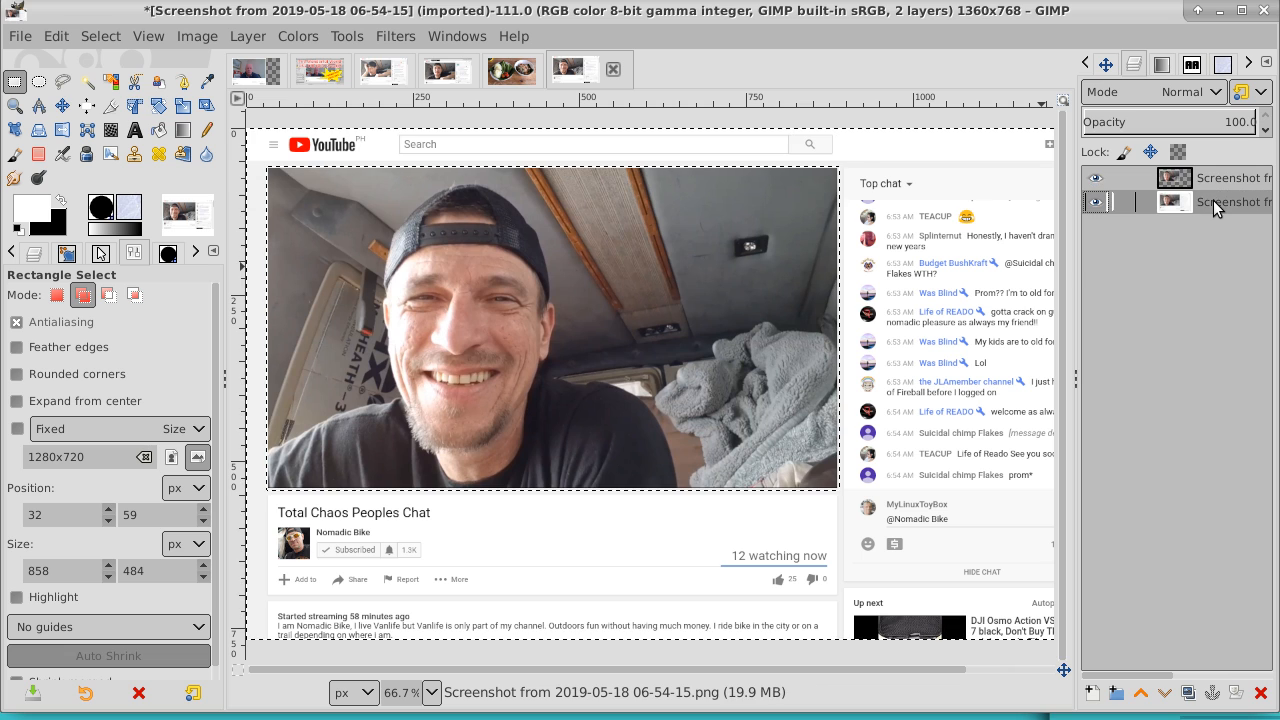
pyautogui.click(100, 36)
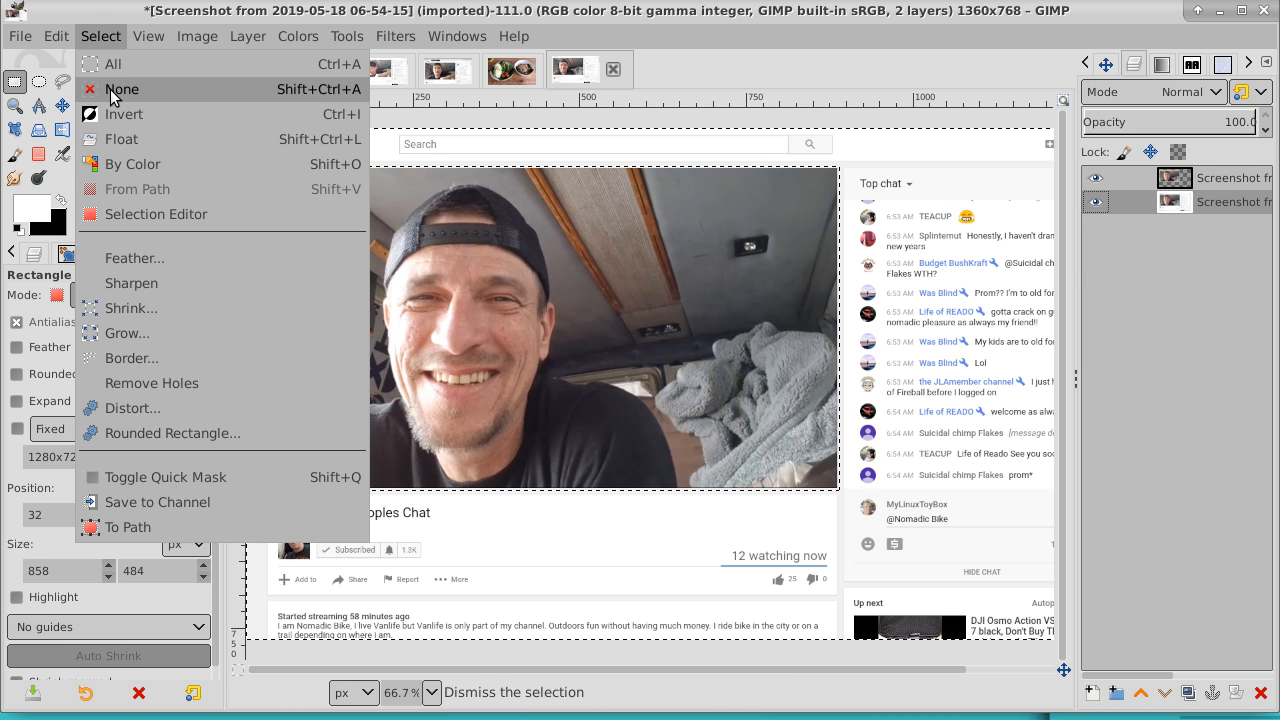
pyautogui.click(112, 92)
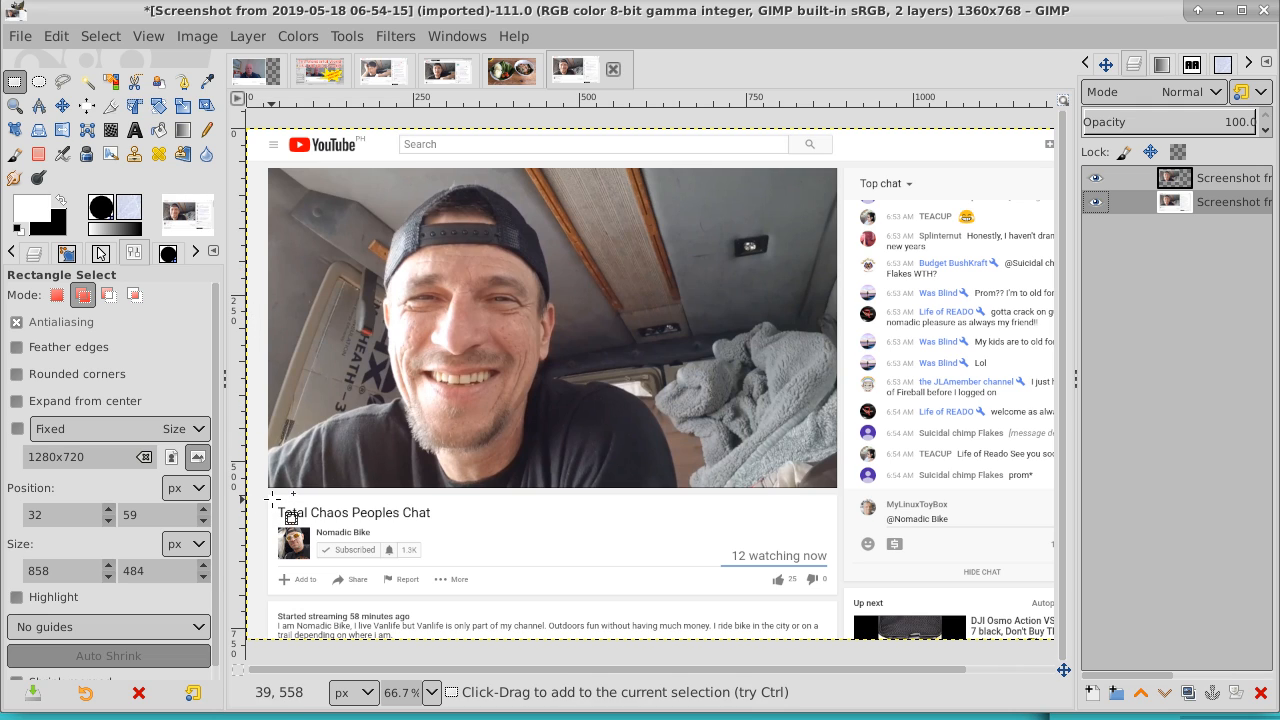
pyautogui.moveTo(270, 490); pyautogui.dragTo(438, 571)
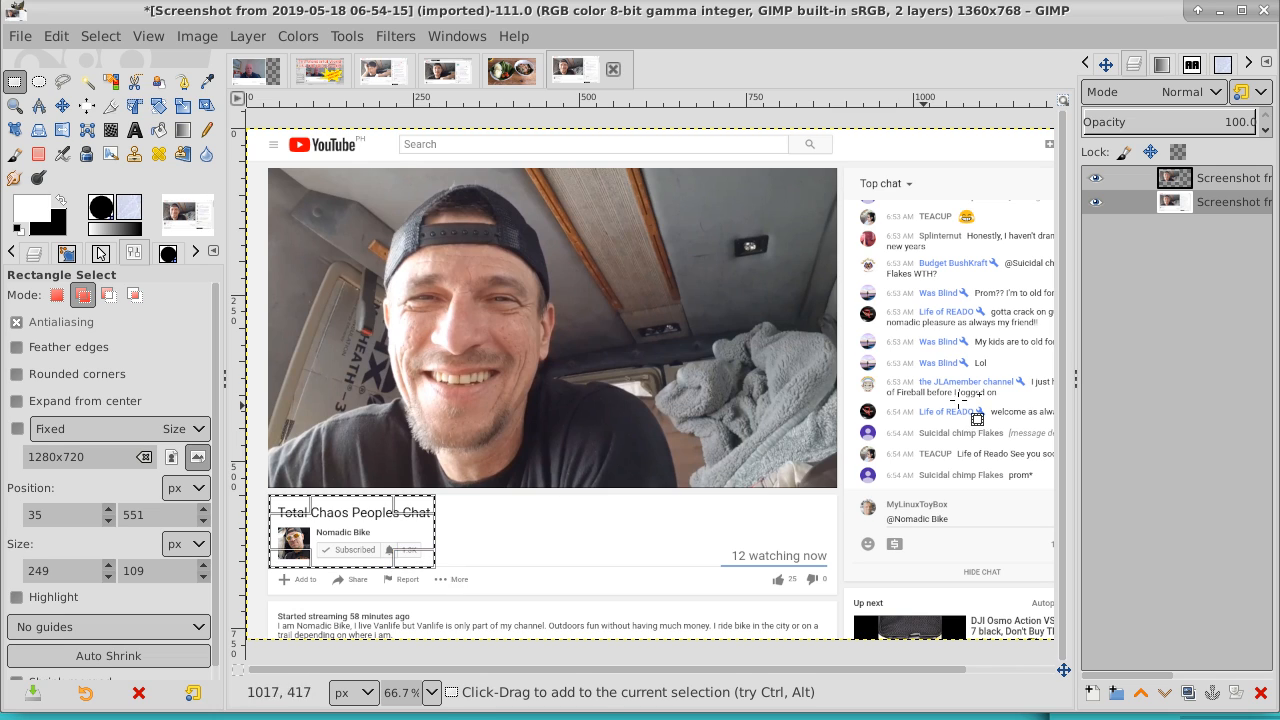
# - Hide the duplicate layer, copy the selected title block from the original layer, and paste it as a new layer
pyautogui.click(1097, 203)
pyautogui.click(1097, 205)
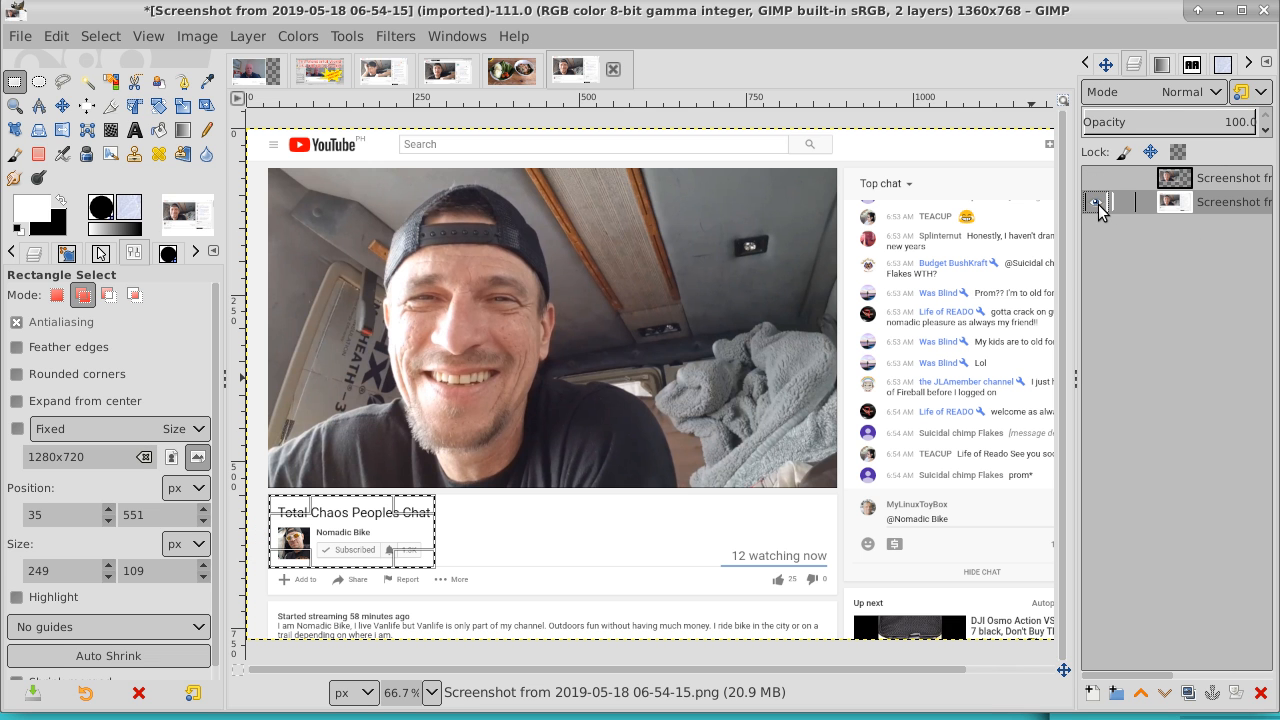
pyautogui.click(58, 36)
pyautogui.click(90, 201)
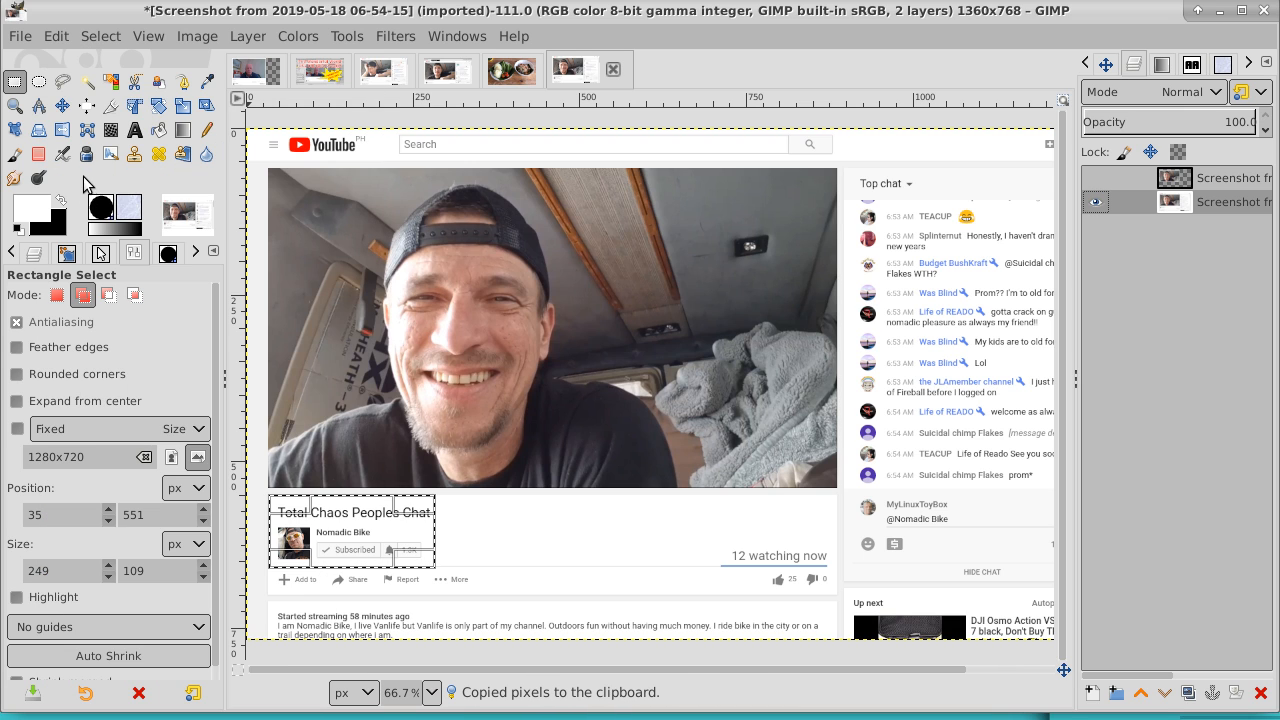
pyautogui.click(60, 37)
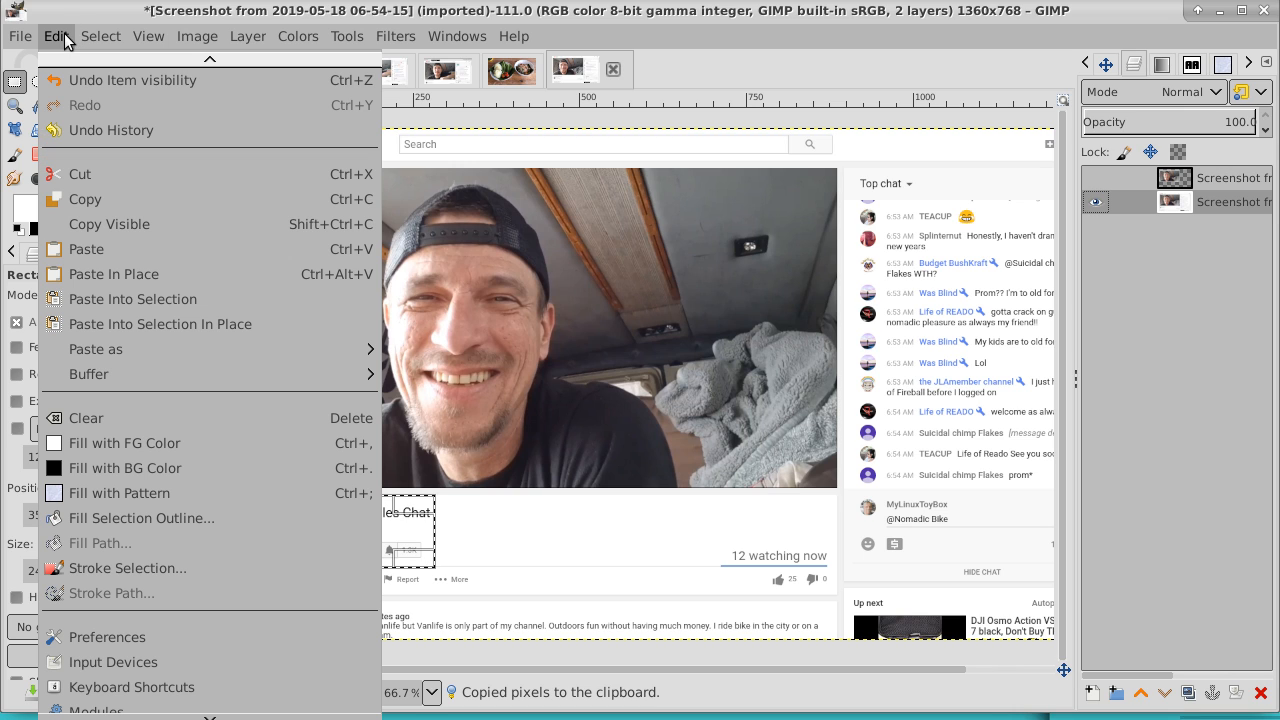
pyautogui.moveTo(80, 358)
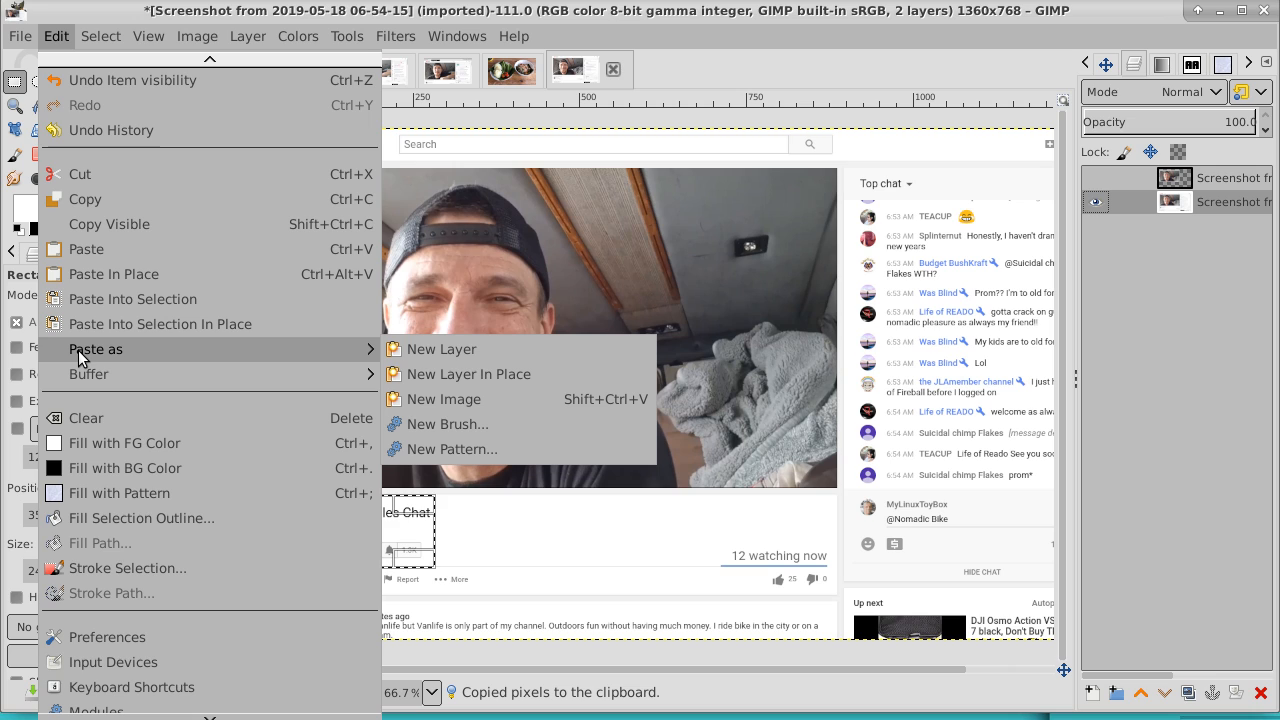
pyautogui.click(437, 349)
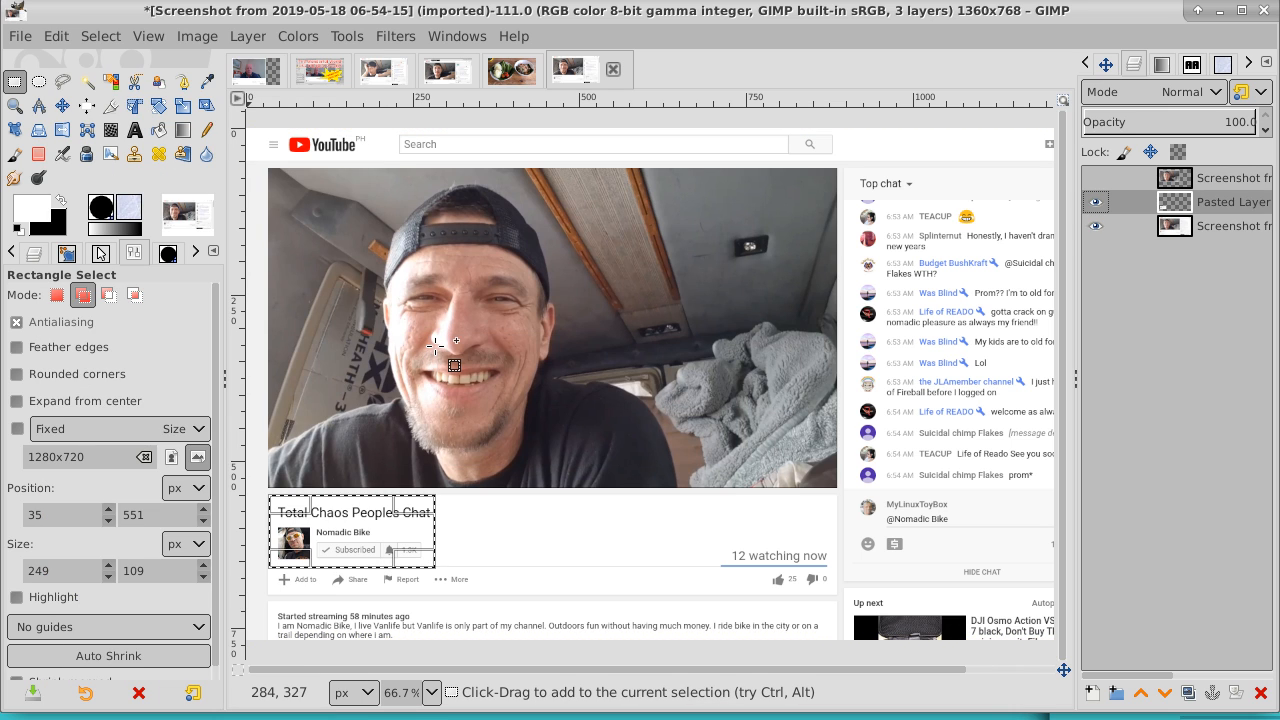
# - With the original layer hidden and the cut-out layer shown, move the pasted title block onto the upper-right area of the video frame
pyautogui.click(1095, 226)
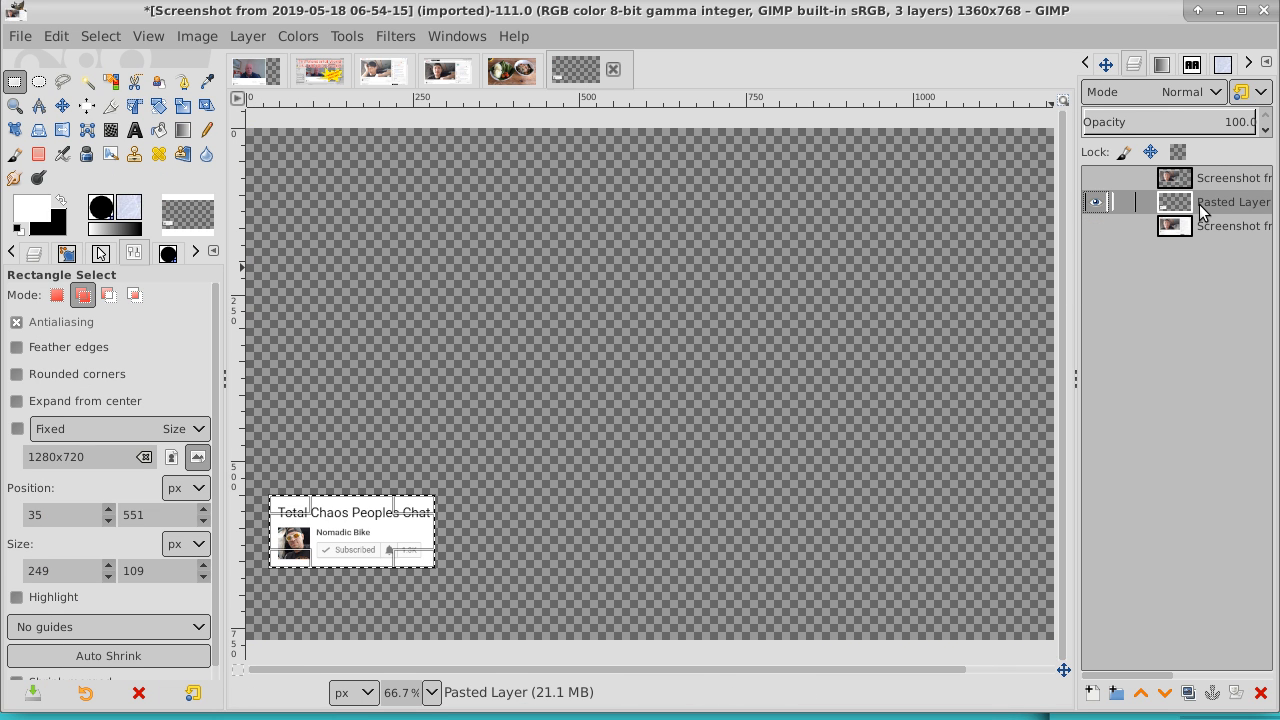
pyautogui.click(1095, 178)
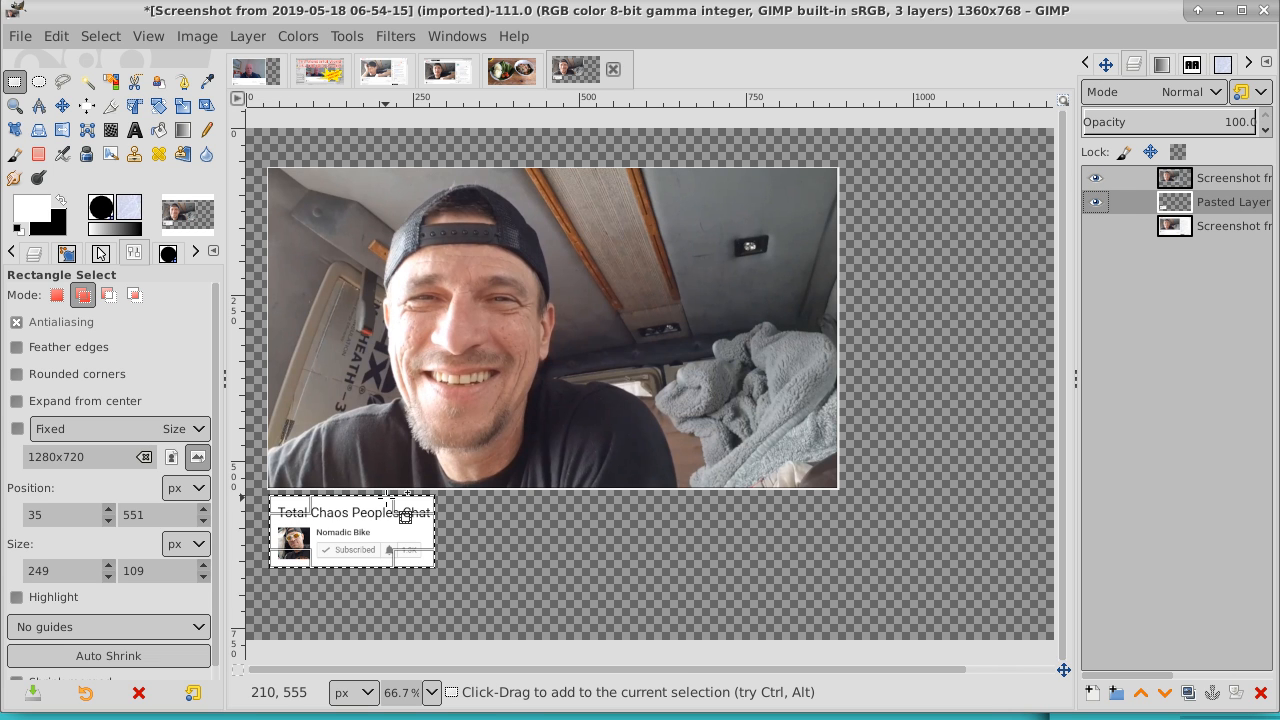
pyautogui.click(62, 105)
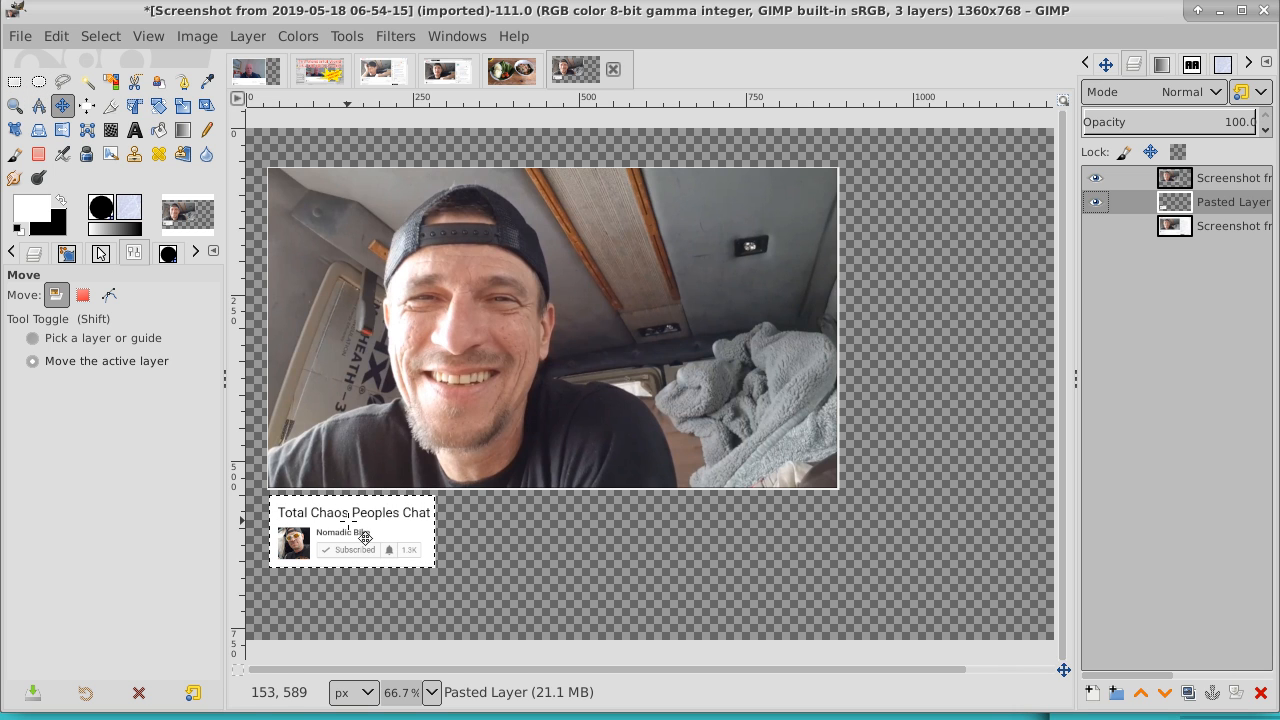
pyautogui.moveTo(365, 538); pyautogui.dragTo(760, 235)
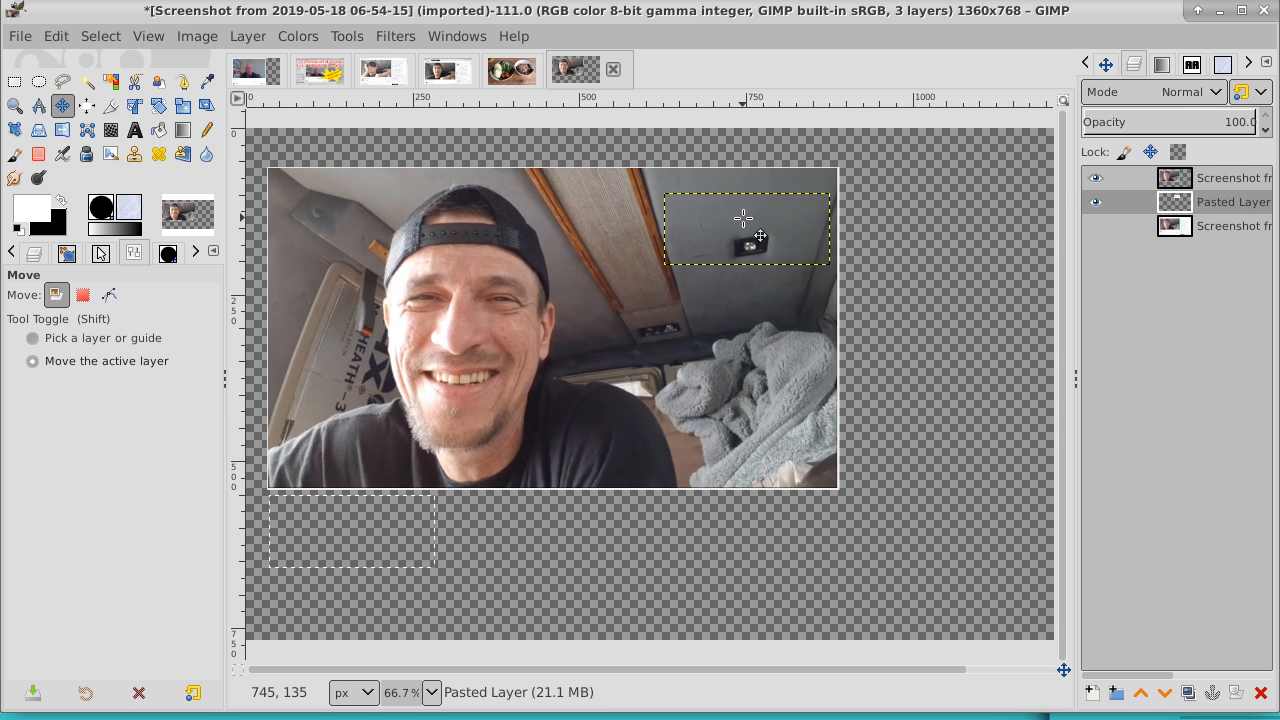
# - Lower the cut-out video frame layer beneath the pasted title layer, toggling both layers' visibility to check the stacking
pyautogui.click(1235, 180)
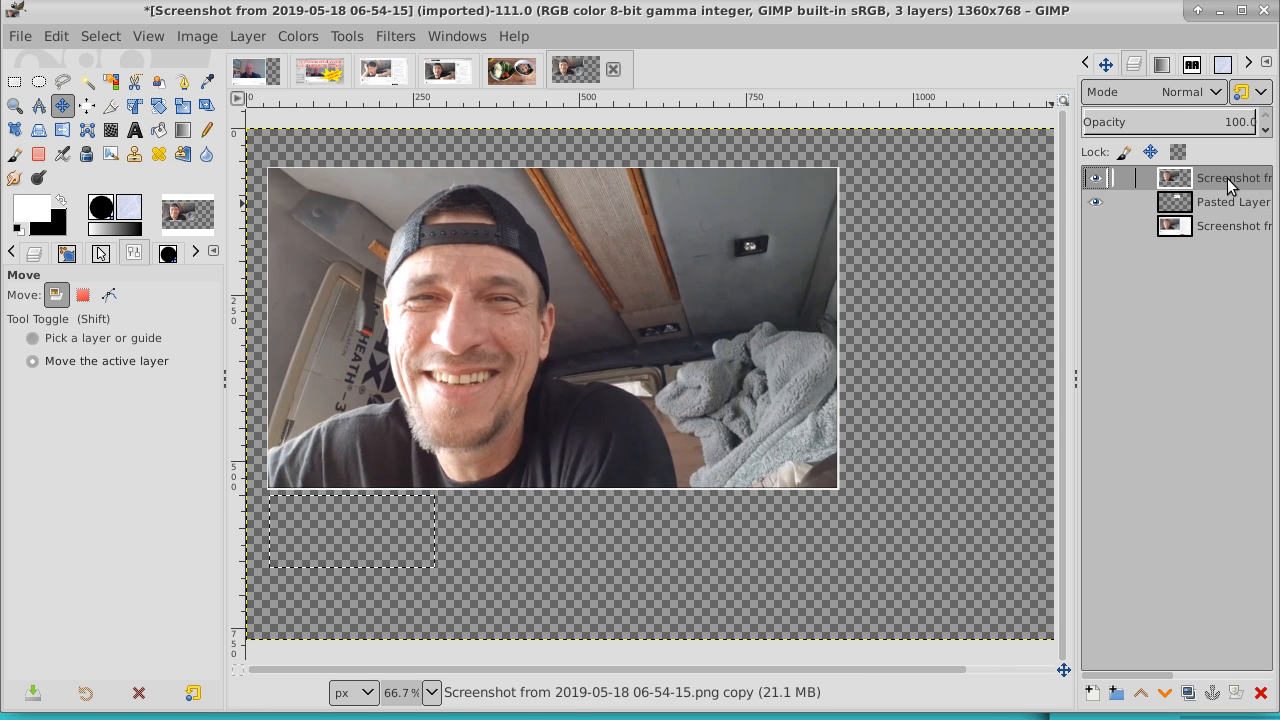
pyautogui.click(1165, 690)
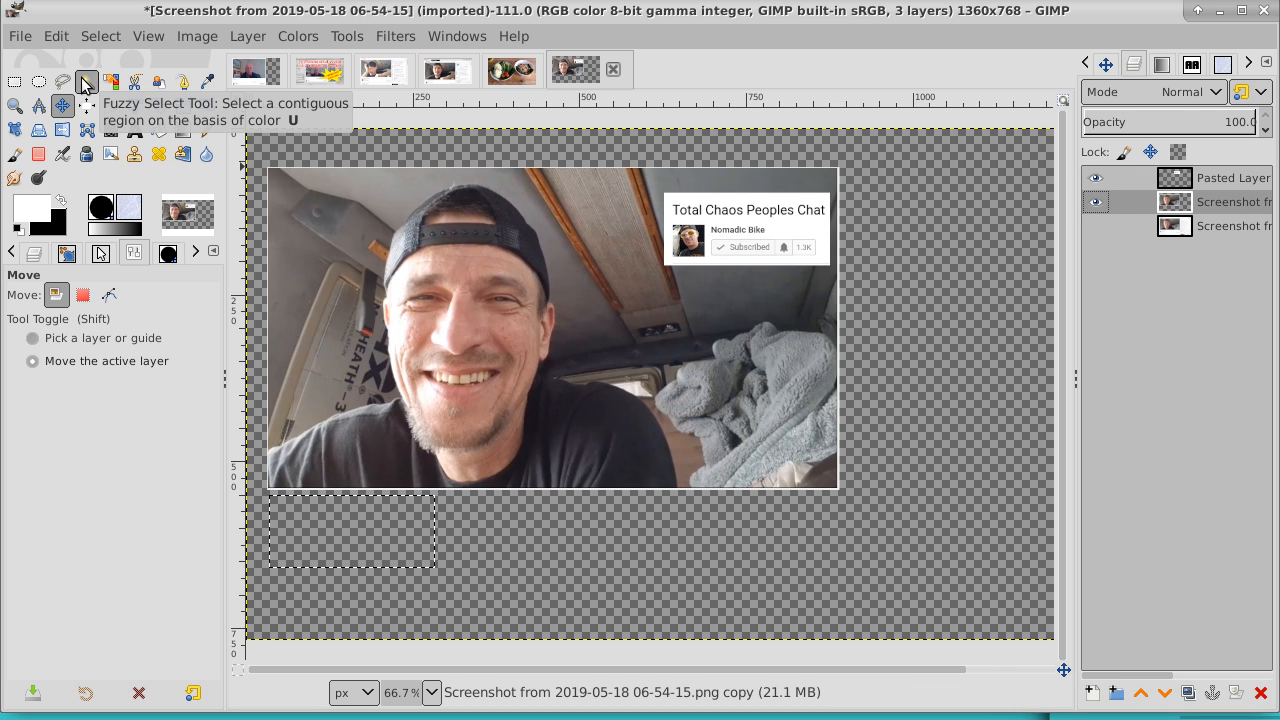
pyautogui.click(1095, 178)
pyautogui.click(1095, 178)
pyautogui.click(1094, 203)
pyautogui.click(1094, 203)
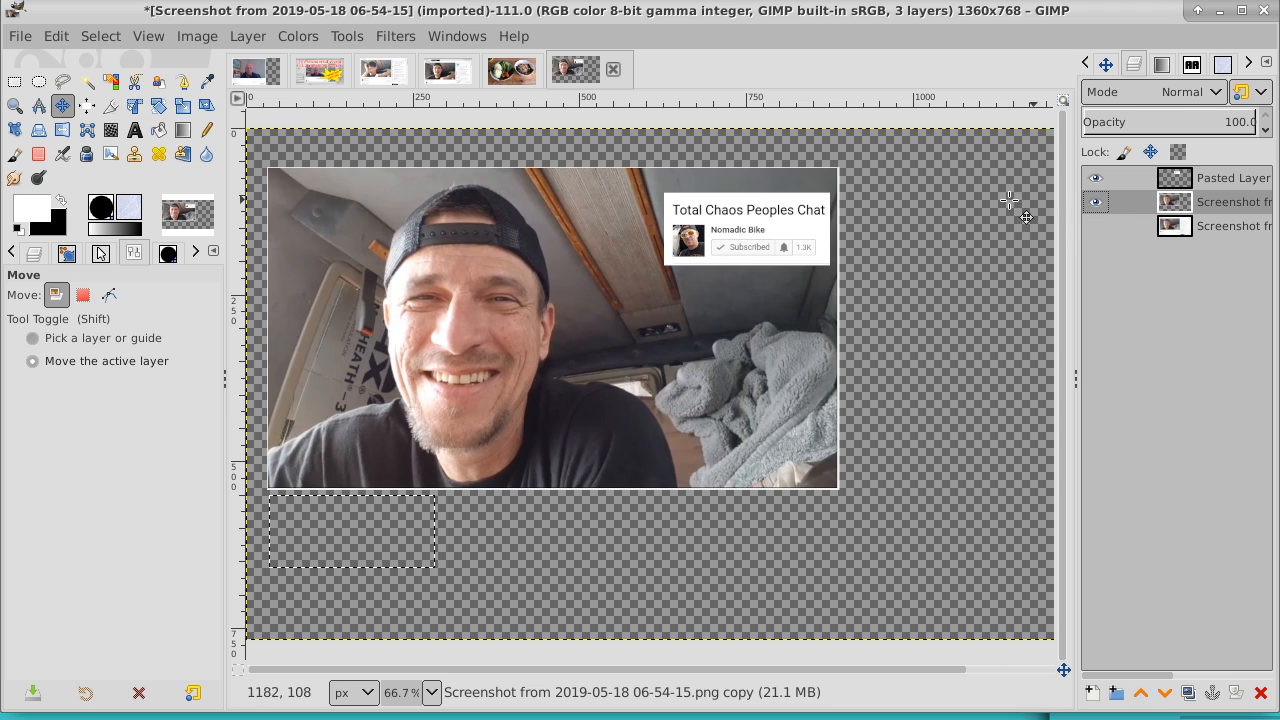
# - Fuzzy-select the transparent area around the video frame and invert the selection so that the frame is selected
pyautogui.click(88, 82)
pyautogui.click(931, 245)
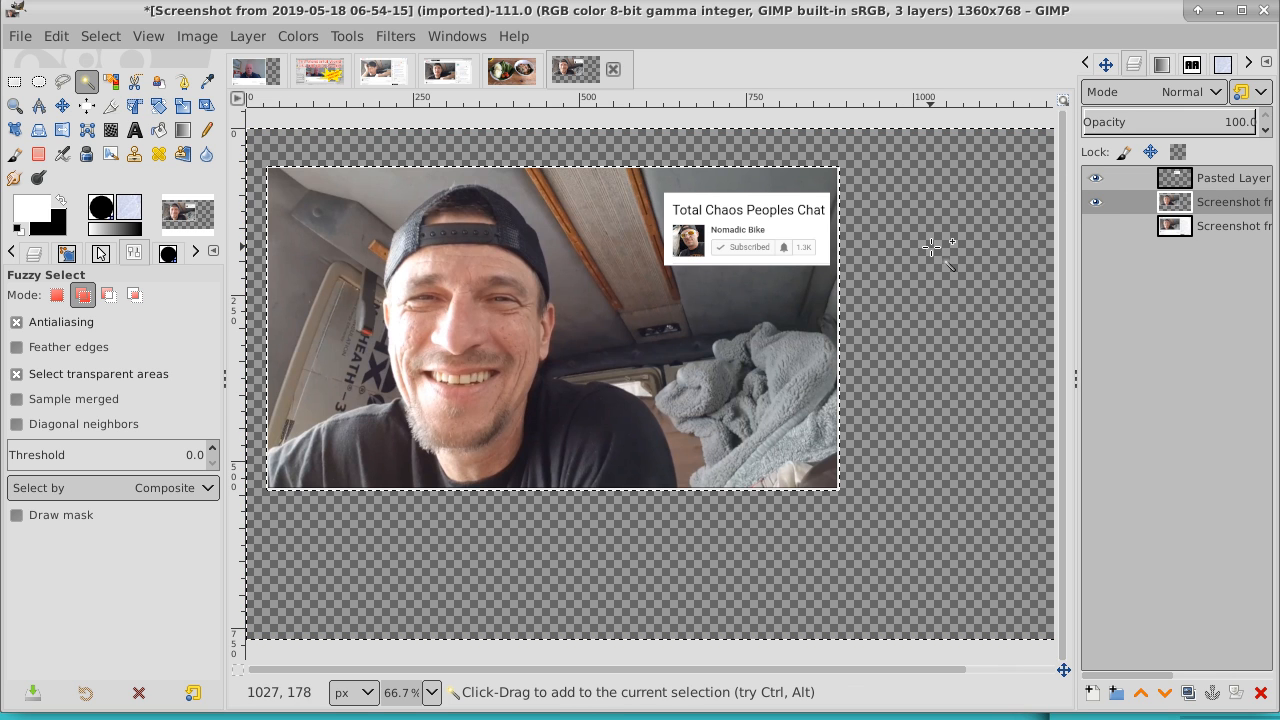
pyautogui.click(113, 40)
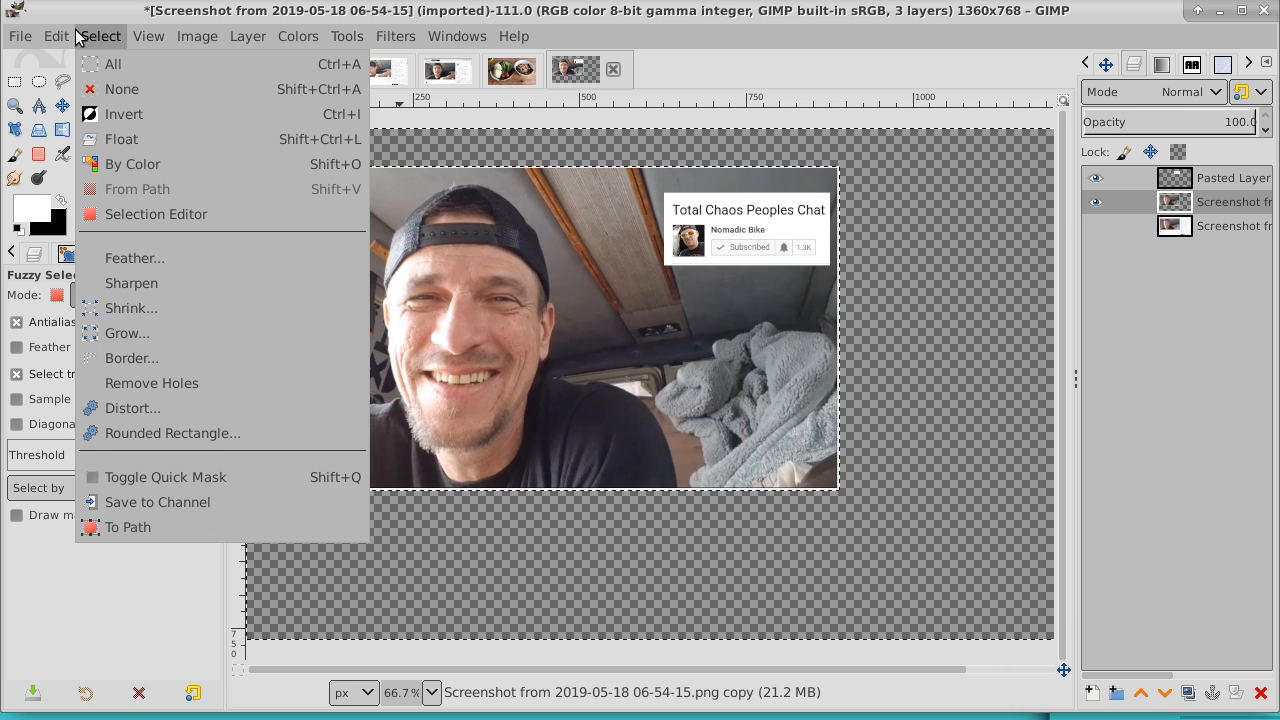
pyautogui.click(103, 118)
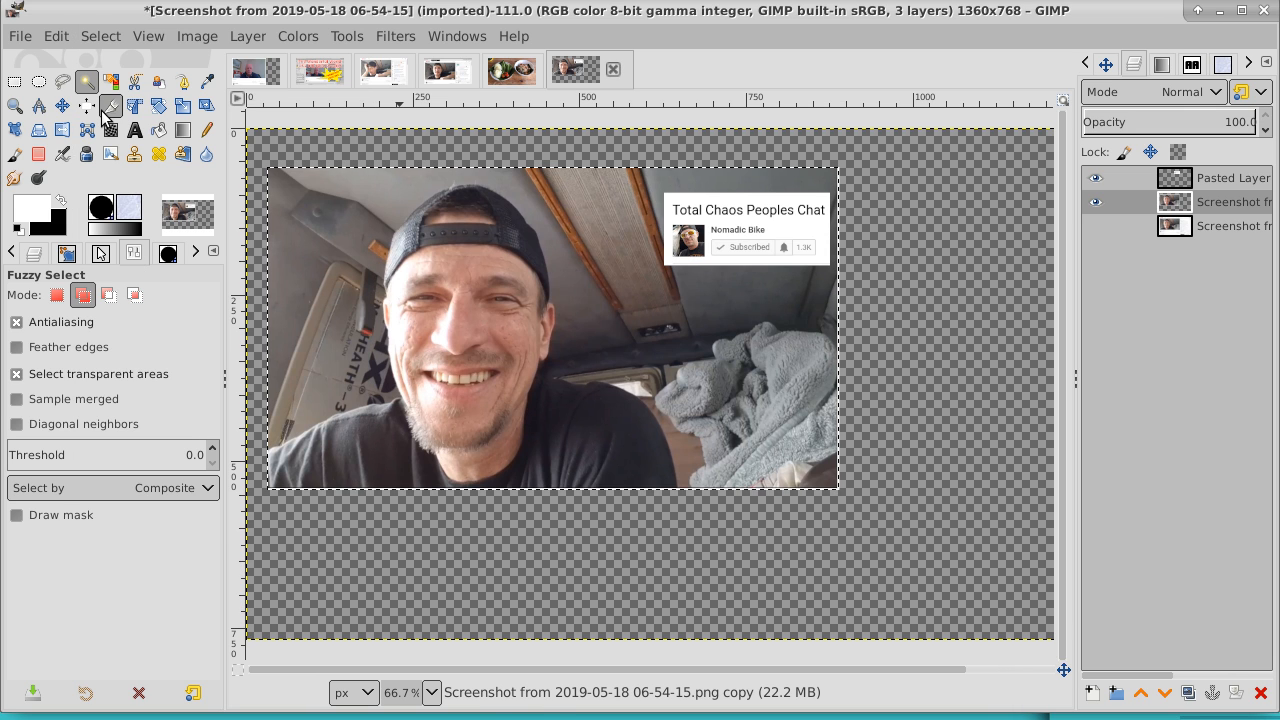
# - Crop the image to the video frame selection and clear the selection
pyautogui.click(197, 36)
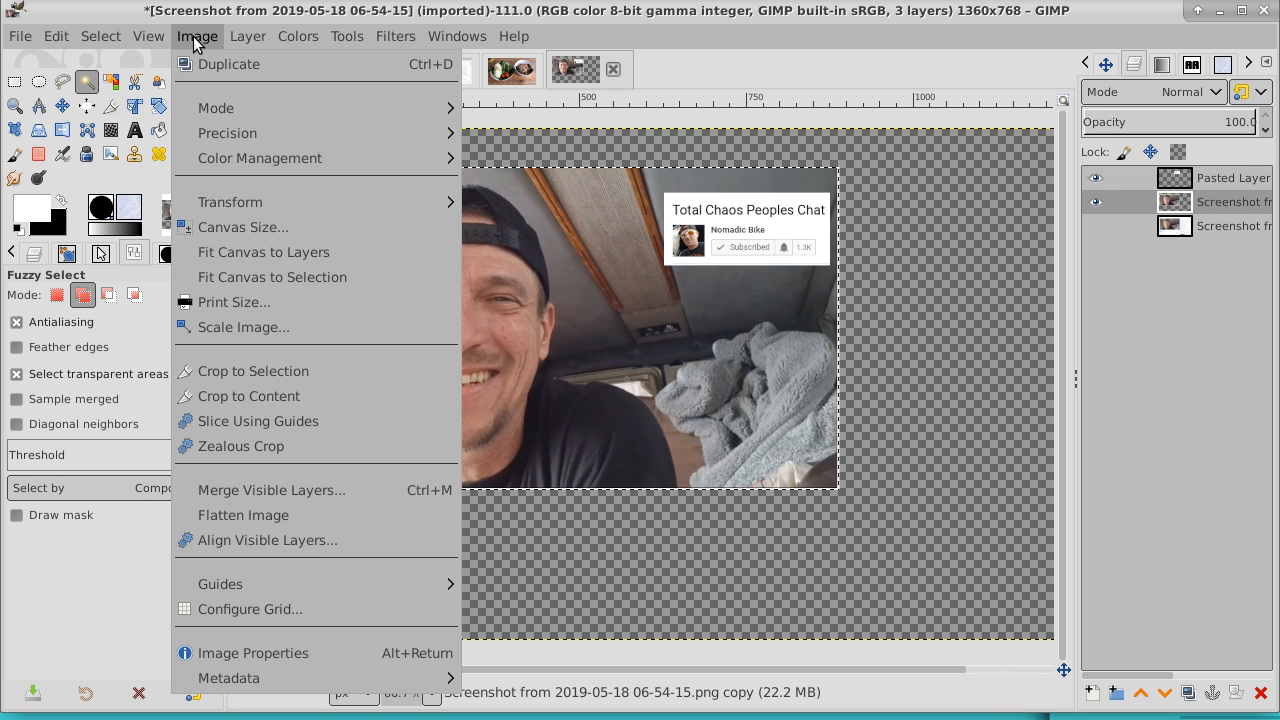
pyautogui.click(282, 369)
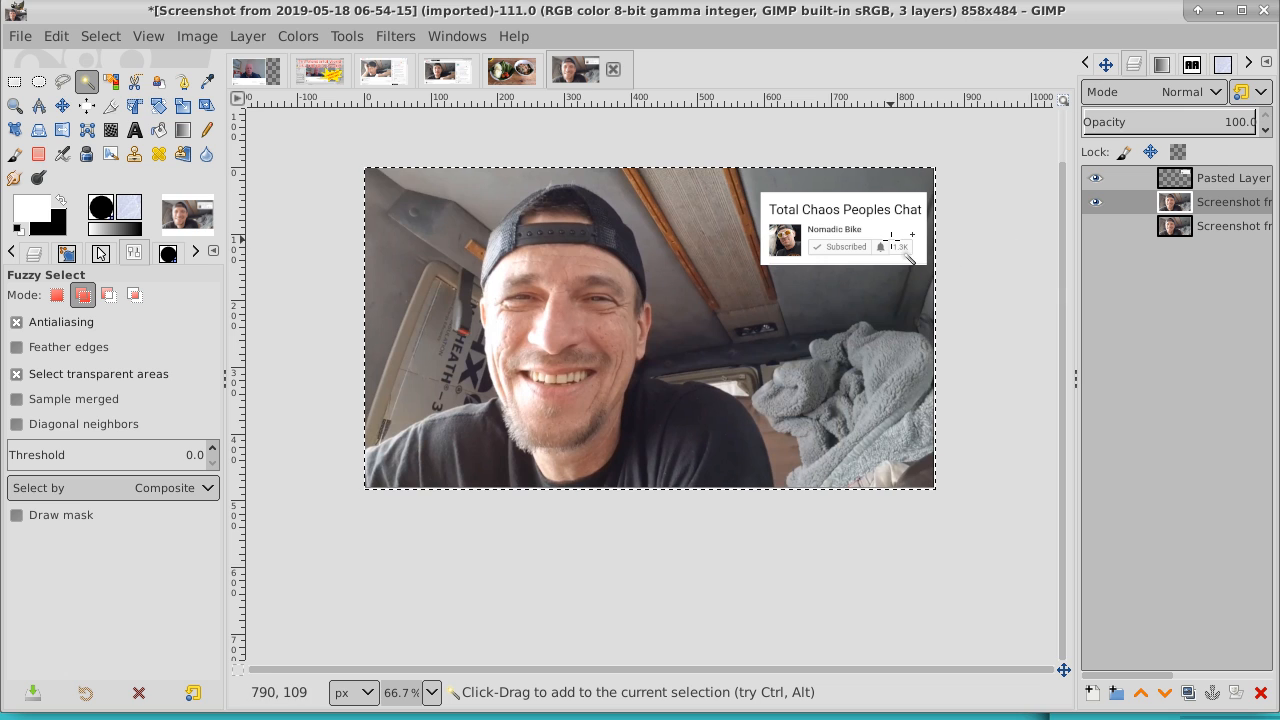
pyautogui.click(101, 36)
pyautogui.click(112, 89)
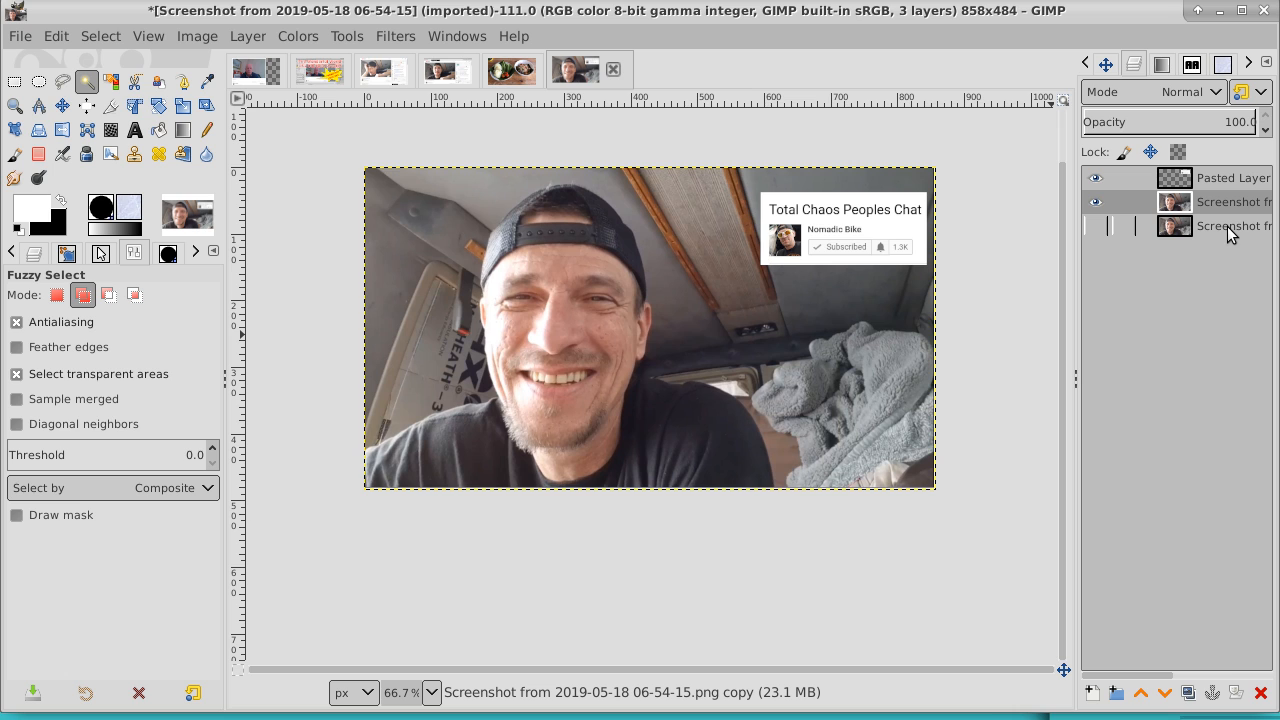
# - Hide the cut-out video frame layer and show the original screenshot layer beneath it
pyautogui.click(1099, 204)
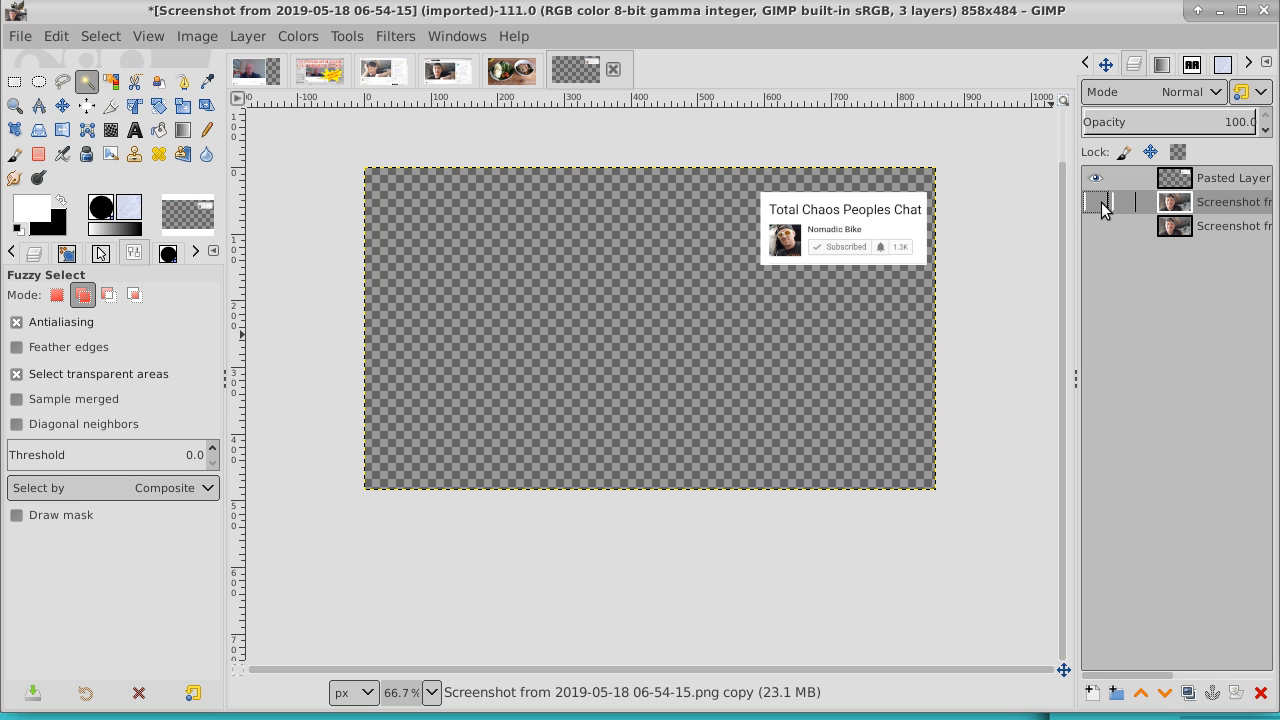
pyautogui.click(1097, 228)
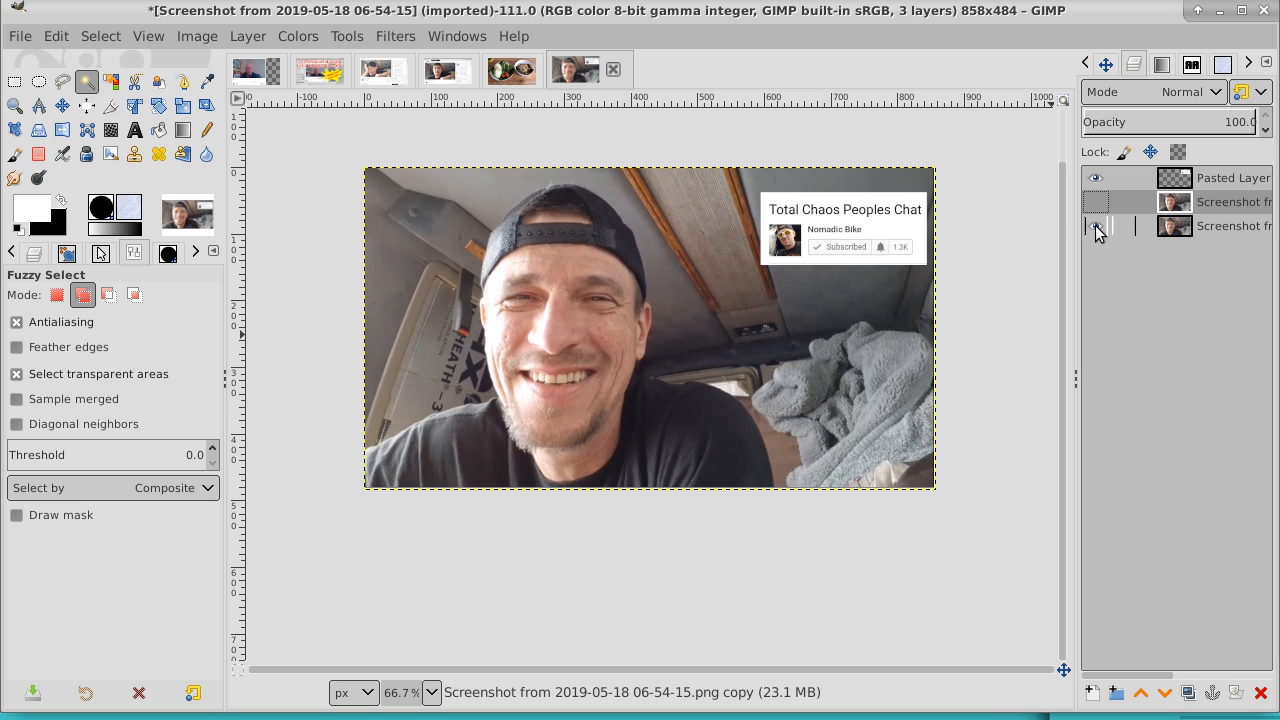
# - Hide the pasted title layer and the original screenshot layer, leaving only the cut-out video frame layer visible
pyautogui.click(1097, 204)
pyautogui.click(1097, 228)
pyautogui.click(1097, 204)
pyautogui.click(1097, 228)
pyautogui.click(1097, 228)
pyautogui.click(1095, 178)
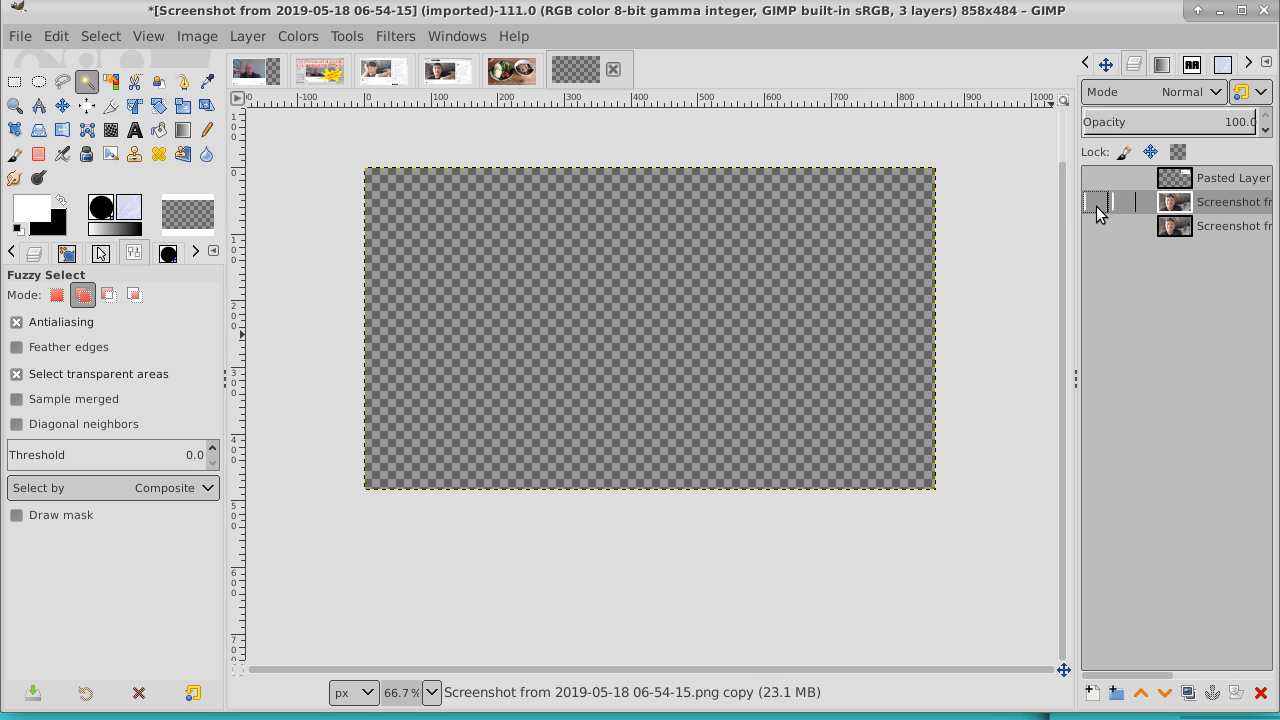
pyautogui.click(1097, 205)
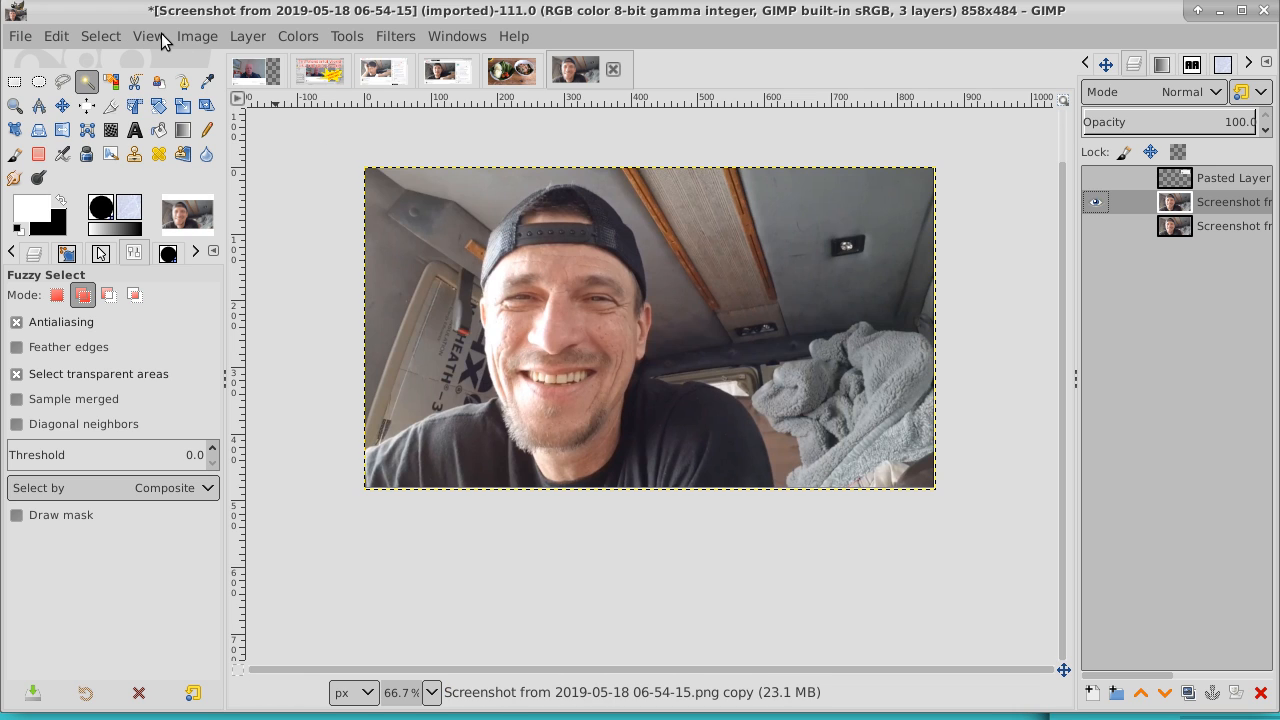
# - Convert the image to indexed colors using the custom palette Bears, without dithering
pyautogui.click(198, 38)
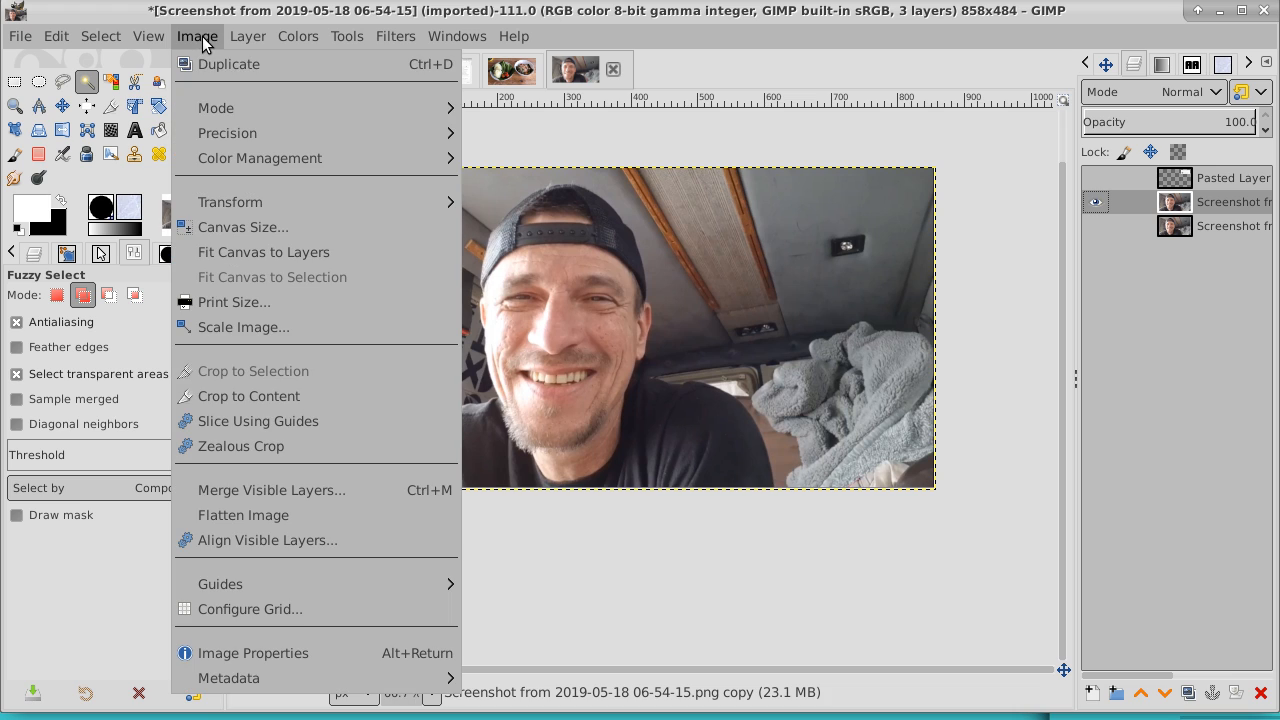
pyautogui.moveTo(207, 110)
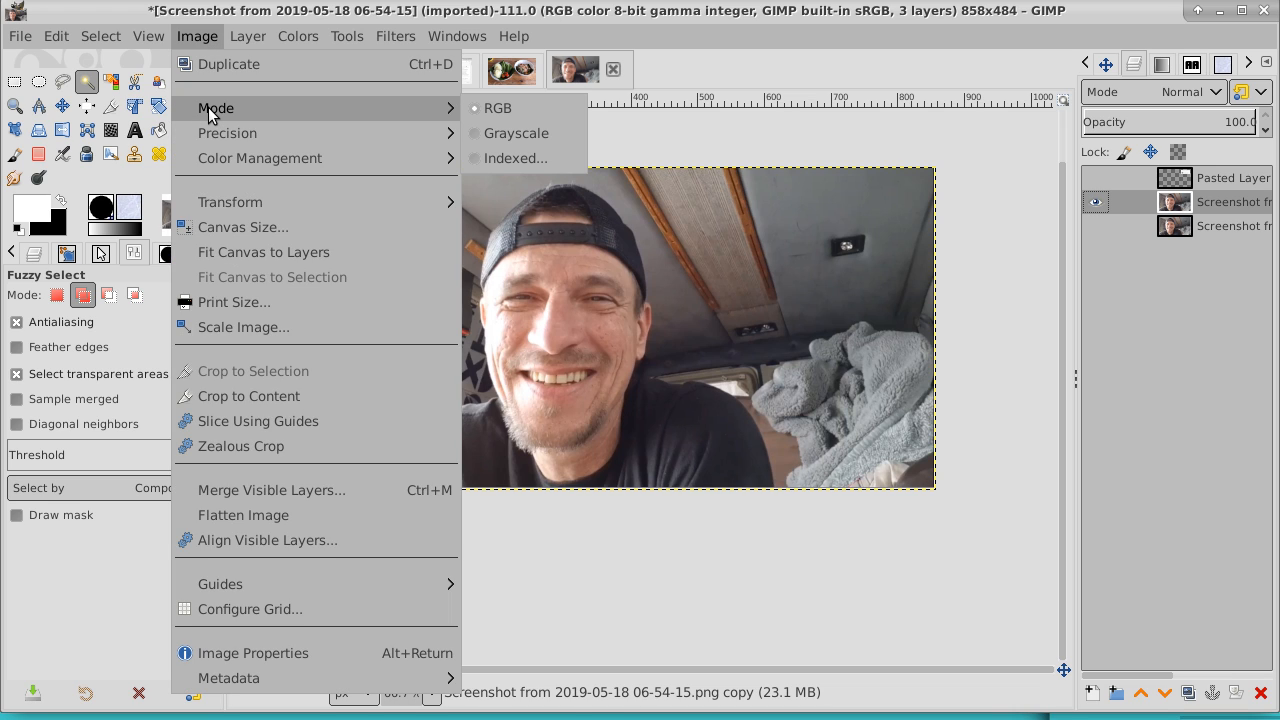
pyautogui.click(530, 156)
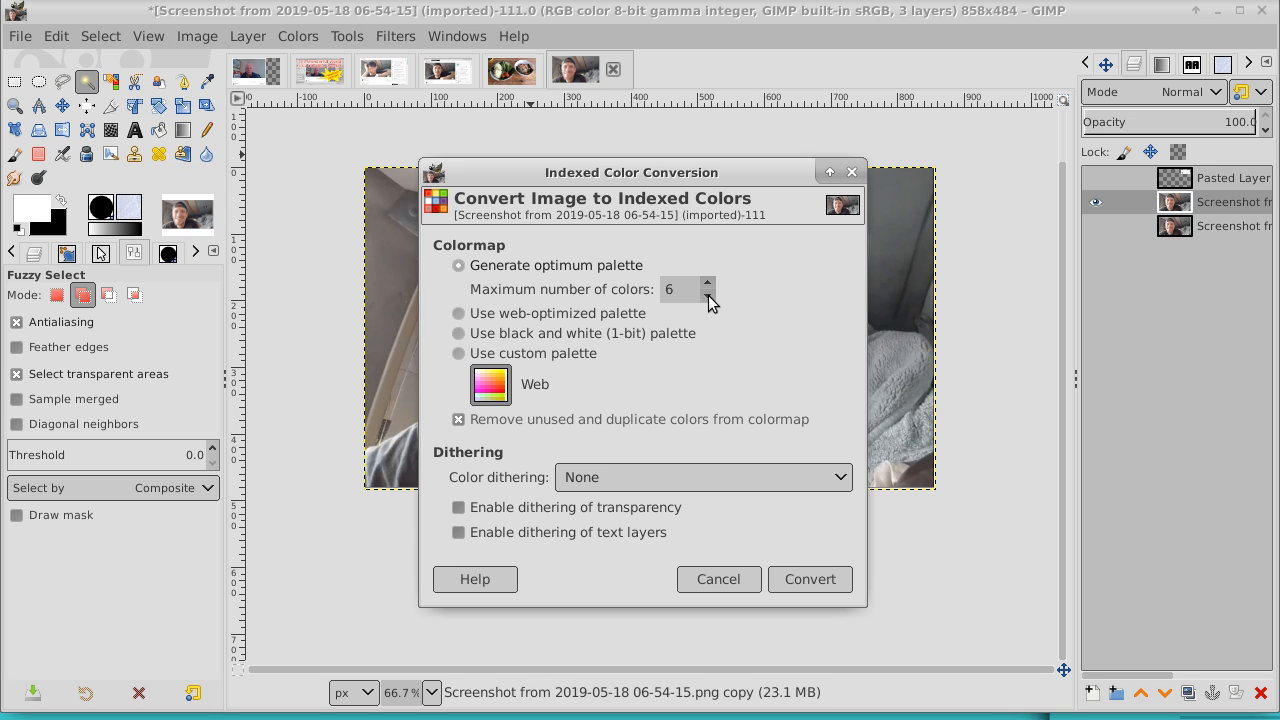
pyautogui.click(466, 354)
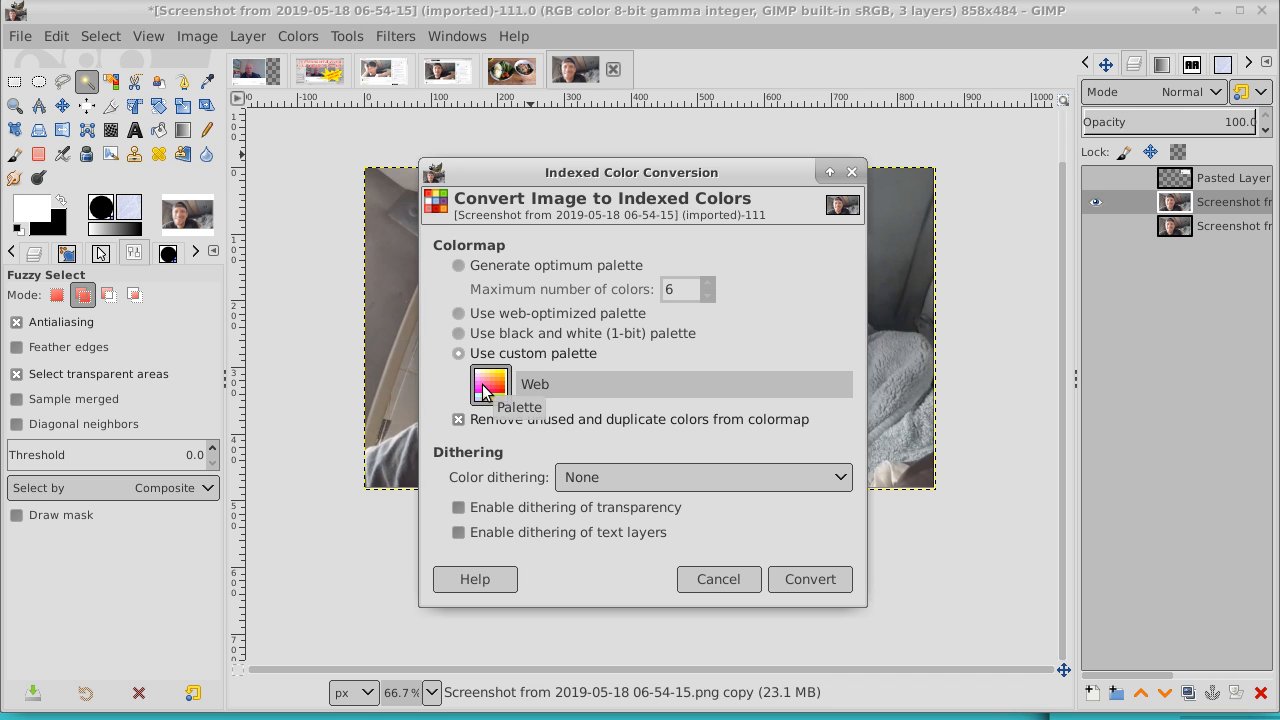
pyautogui.click(489, 384)
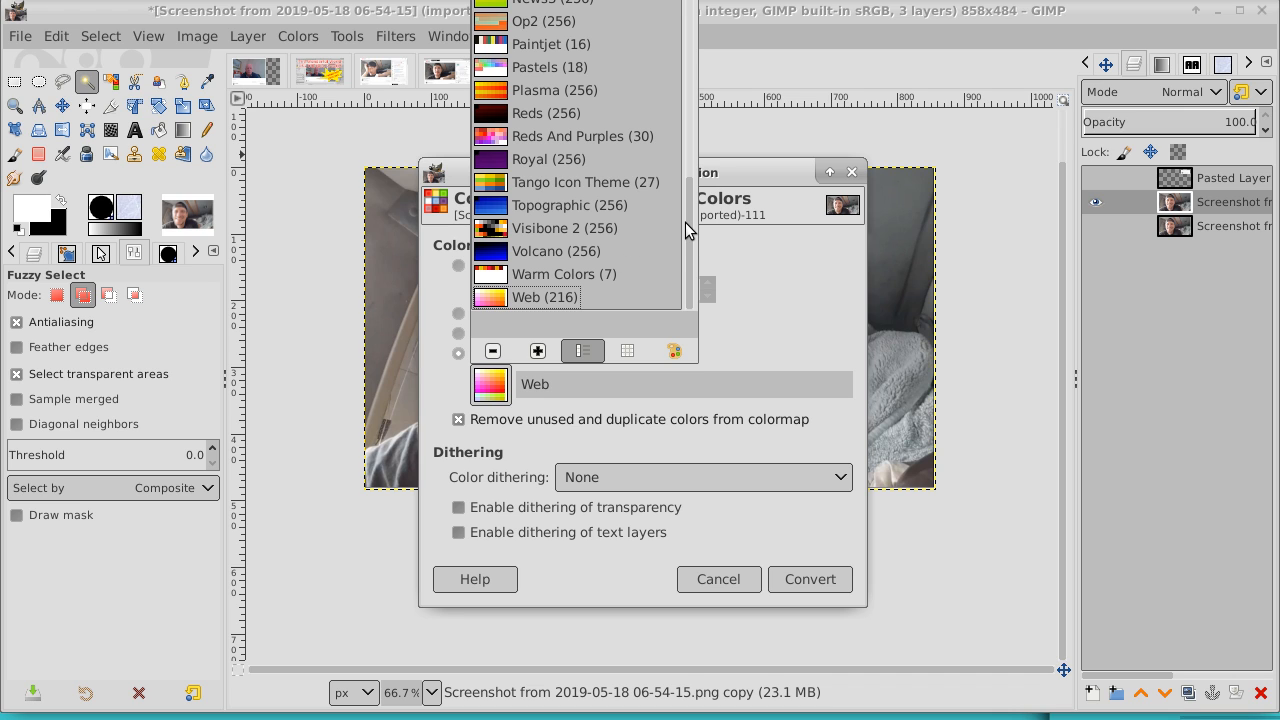
pyautogui.moveTo(685, 222); pyautogui.dragTo(690, 14)
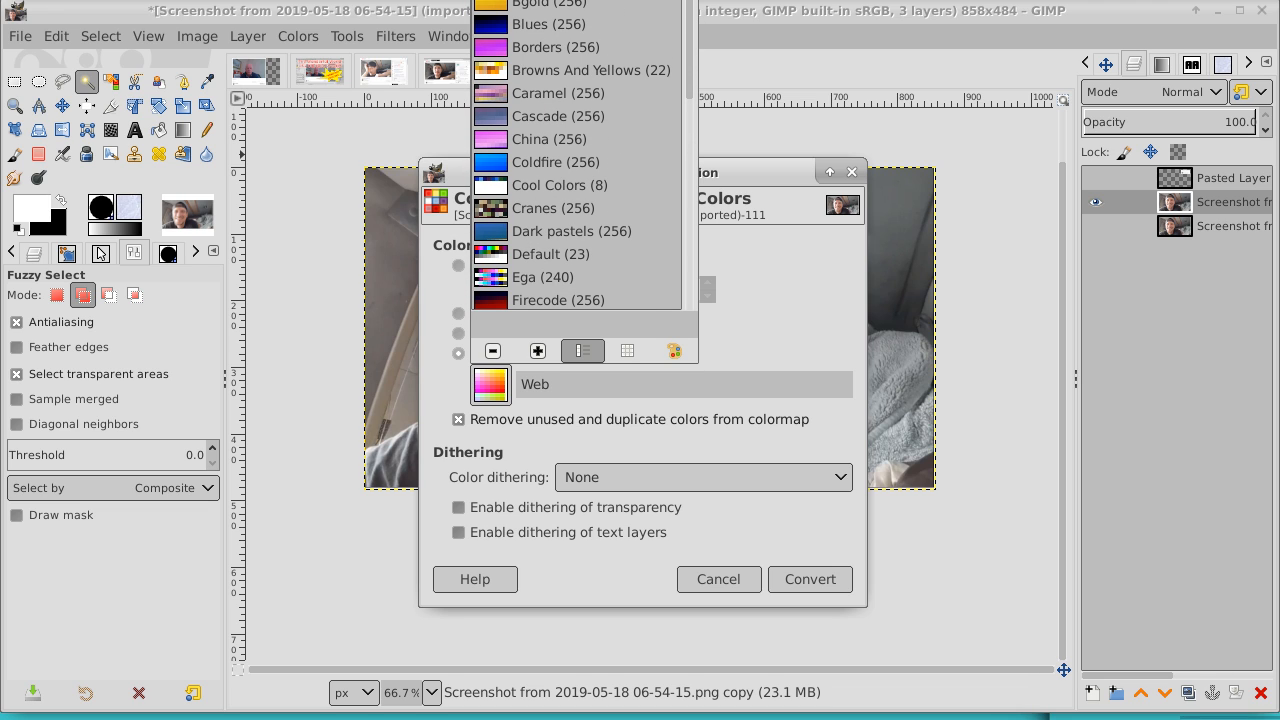
pyautogui.click(540, 0)
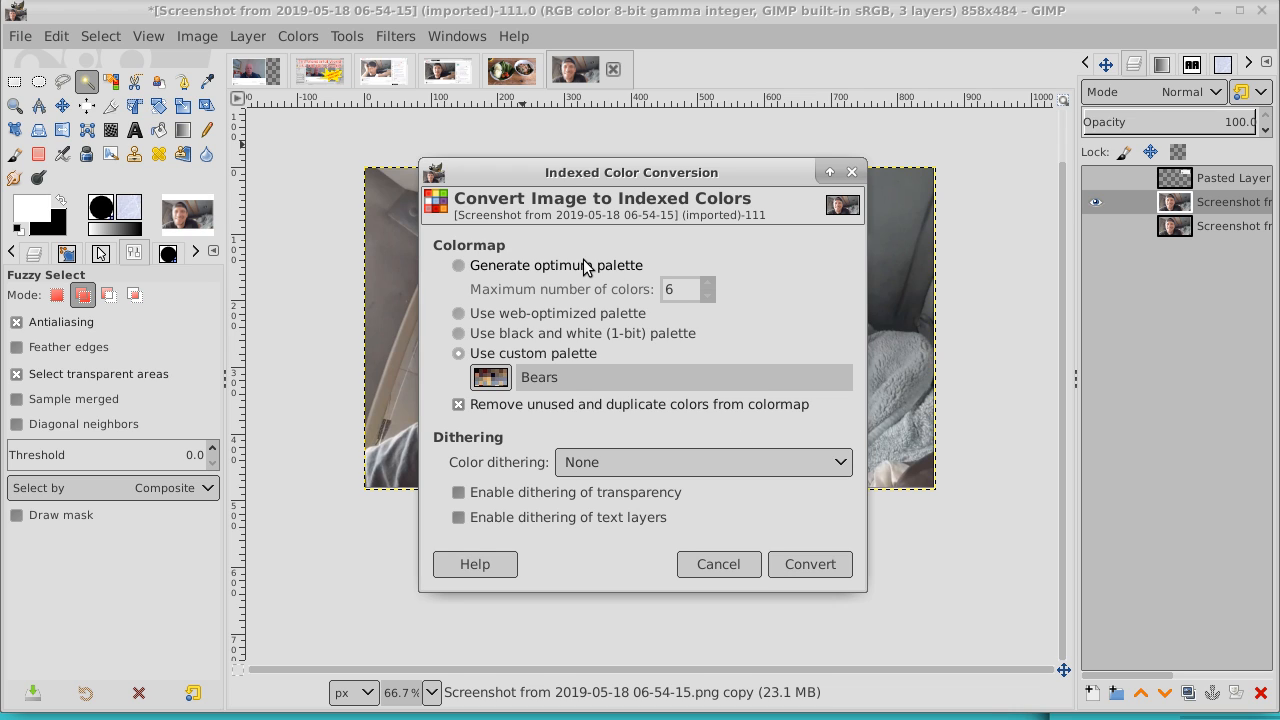
pyautogui.click(809, 564)
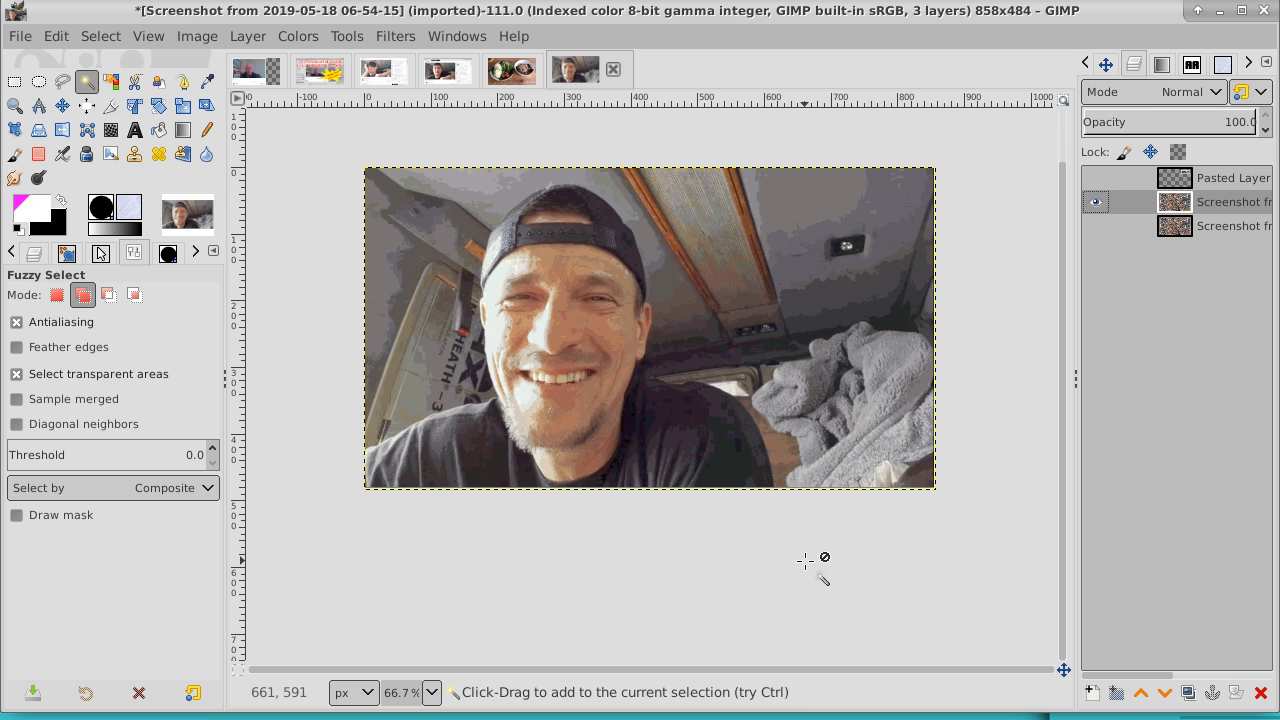
# - Copy the indexed video frame layer and paste it as a new image
pyautogui.click(14, 106)
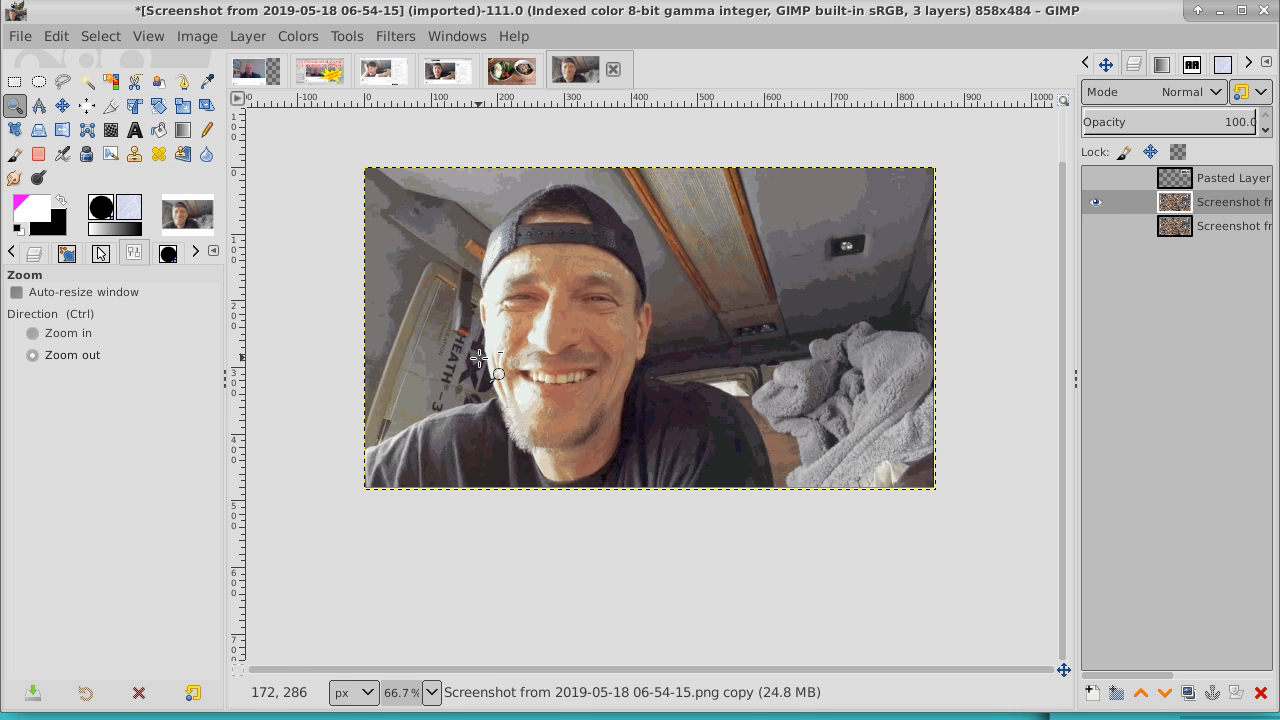
pyautogui.click(479, 358)
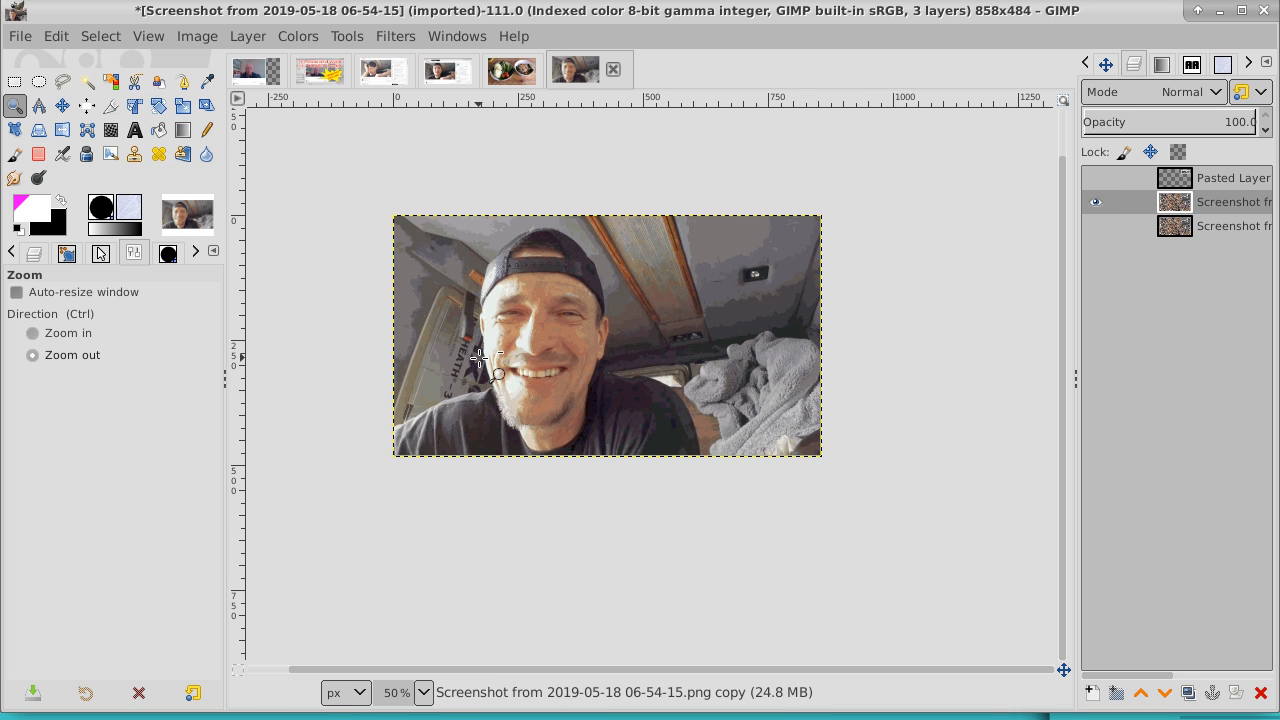
pyautogui.keyDown('ctrl'); pyautogui.click(479, 358); pyautogui.keyUp('ctrl')
pyautogui.keyDown('ctrl'); pyautogui.click(479, 358); pyautogui.keyUp('ctrl')
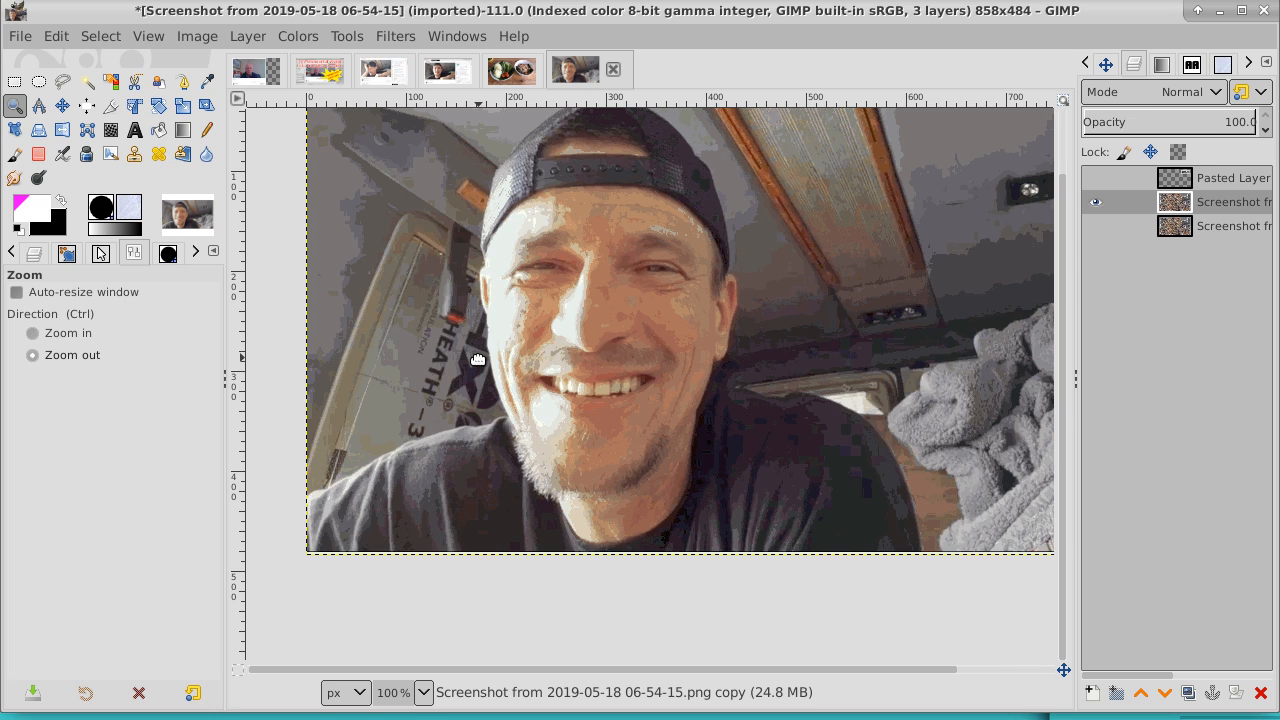
pyautogui.moveTo(478, 359); pyautogui.dragTo(422, 431)
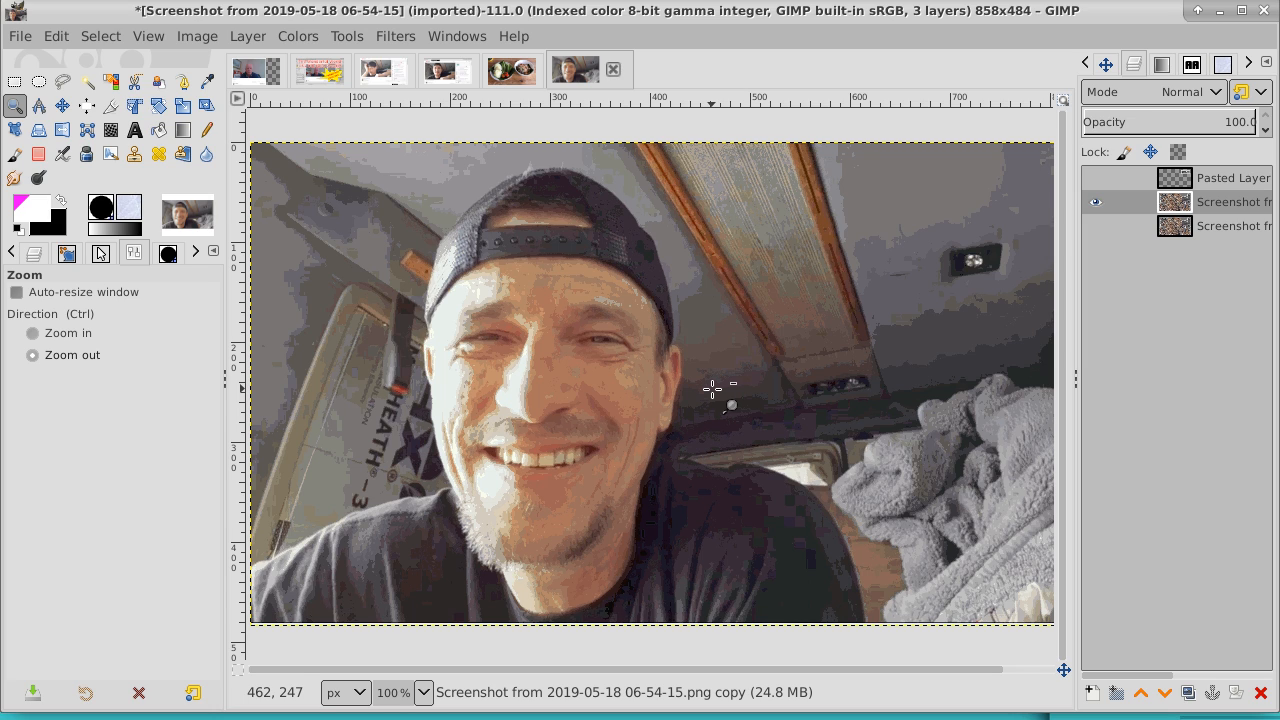
pyautogui.click(56, 40)
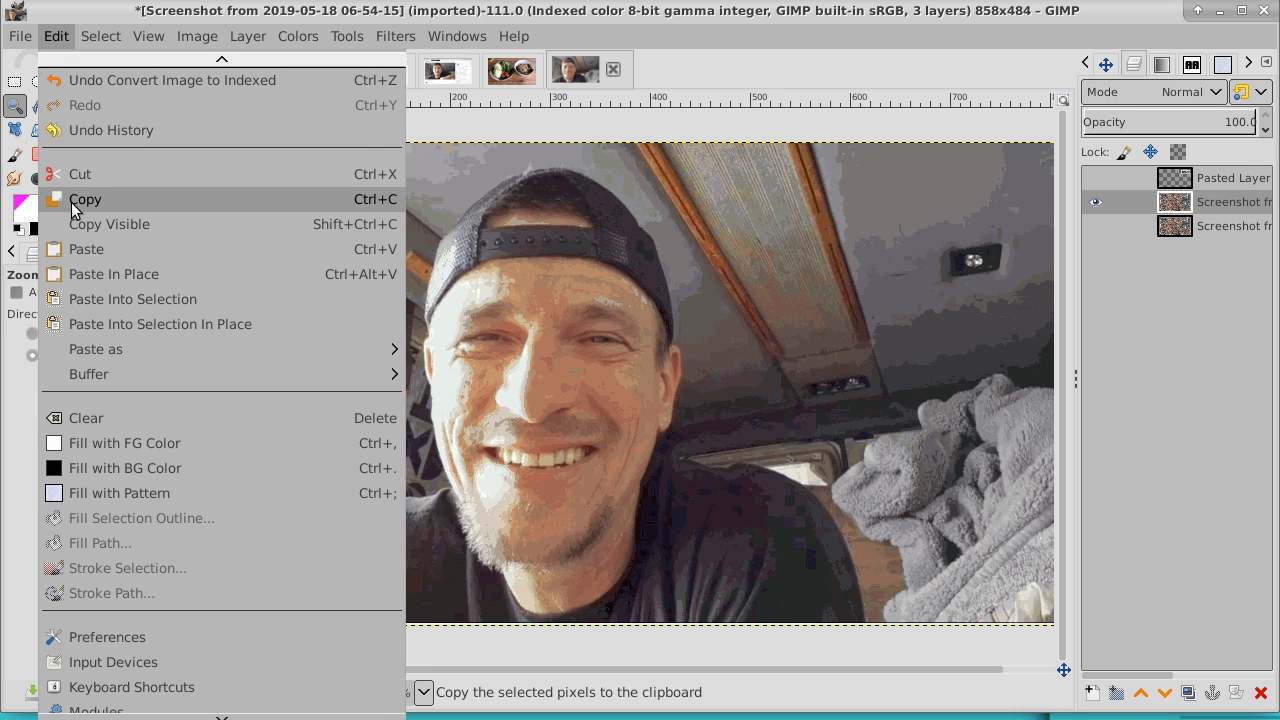
pyautogui.click(72, 210)
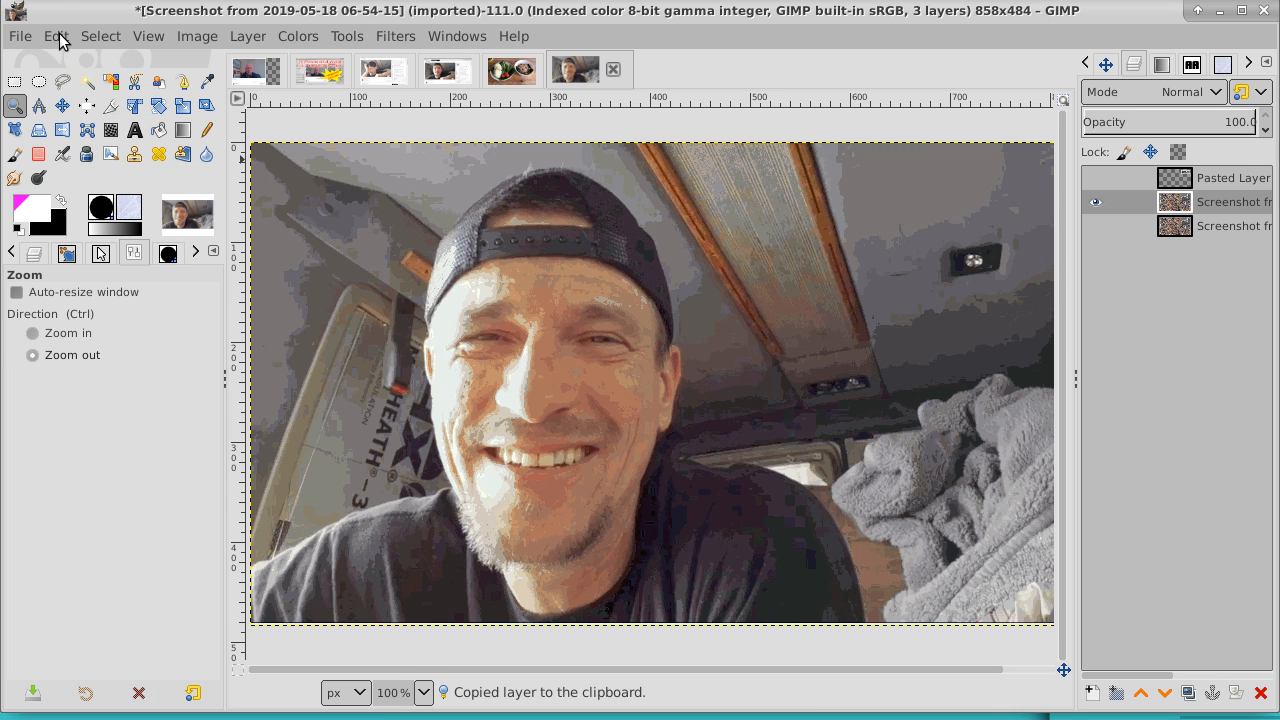
pyautogui.click(58, 40)
pyautogui.moveTo(99, 347)
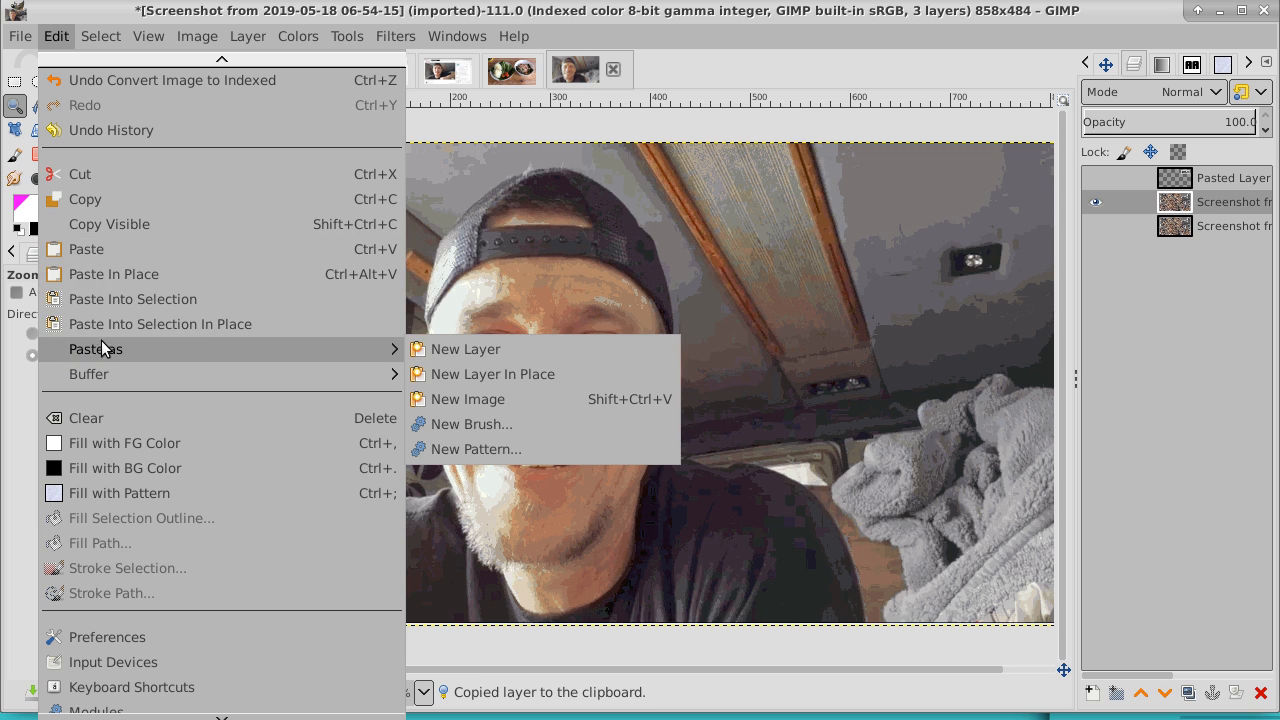
pyautogui.click(472, 397)
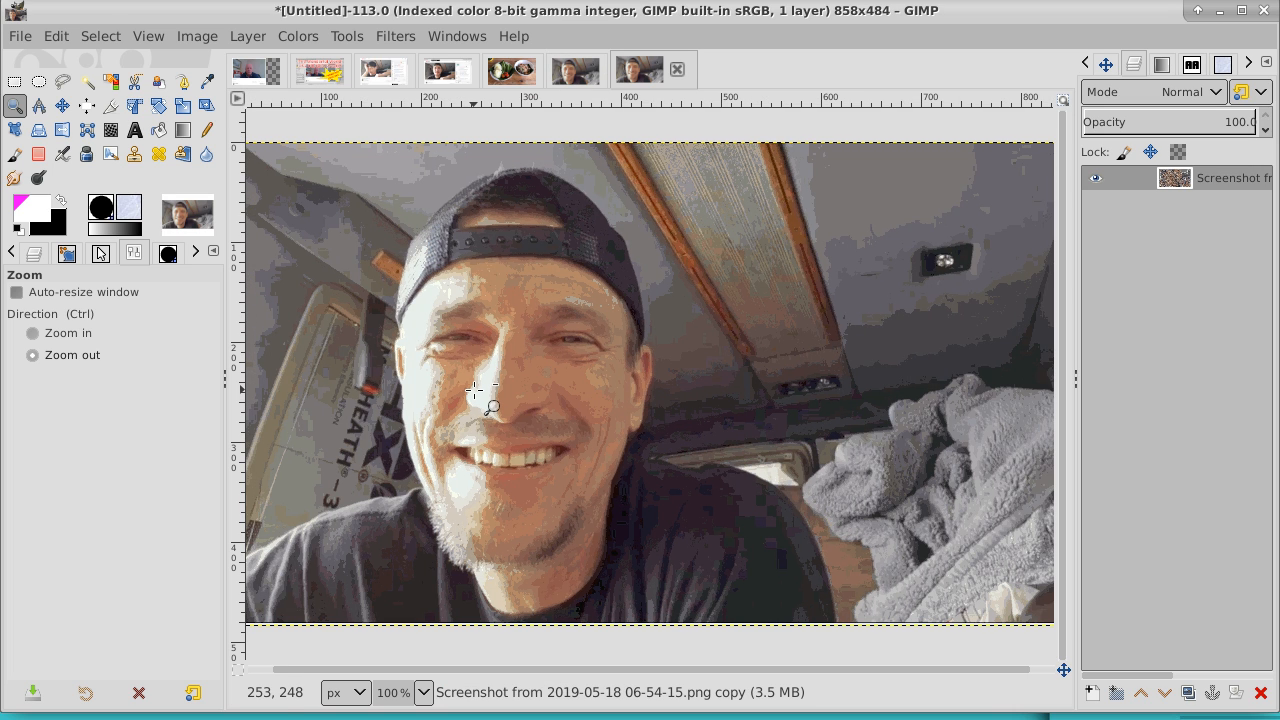
# - Return to the original screenshot image and toggle the visibility of the video frame and bottom screenshot layers to compare them
pyautogui.click(575, 78)
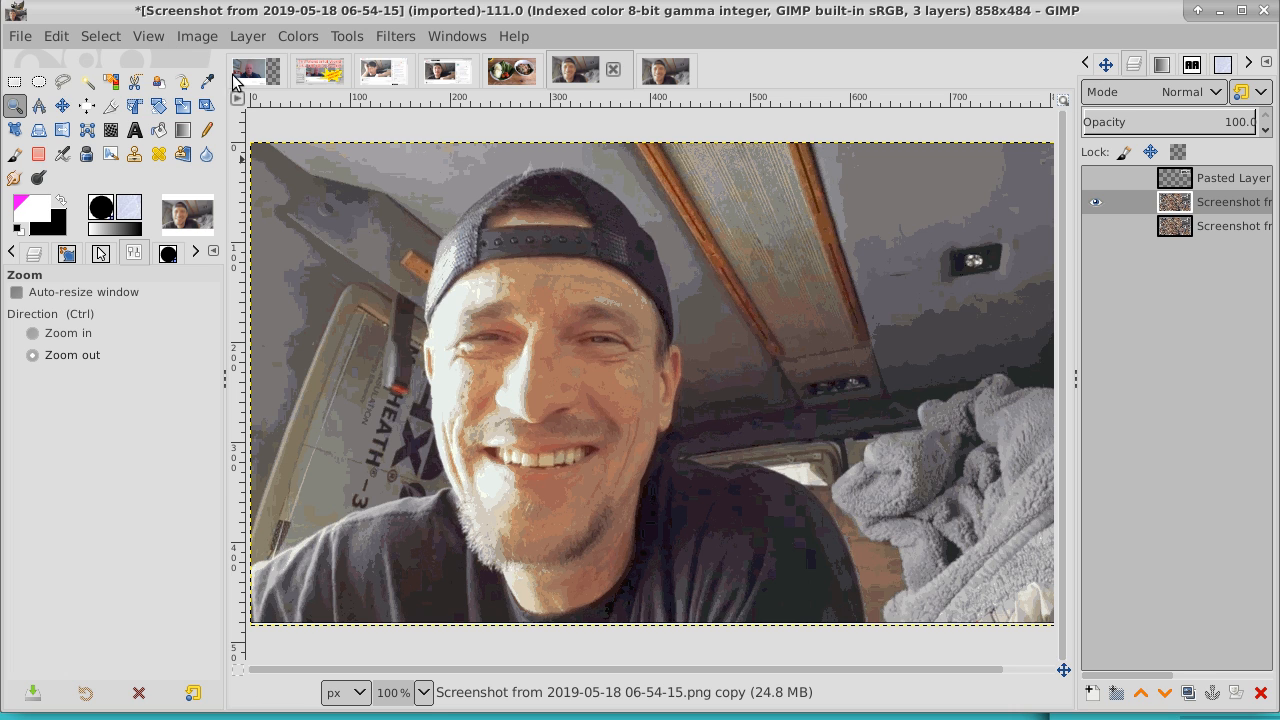
pyautogui.click(1097, 203)
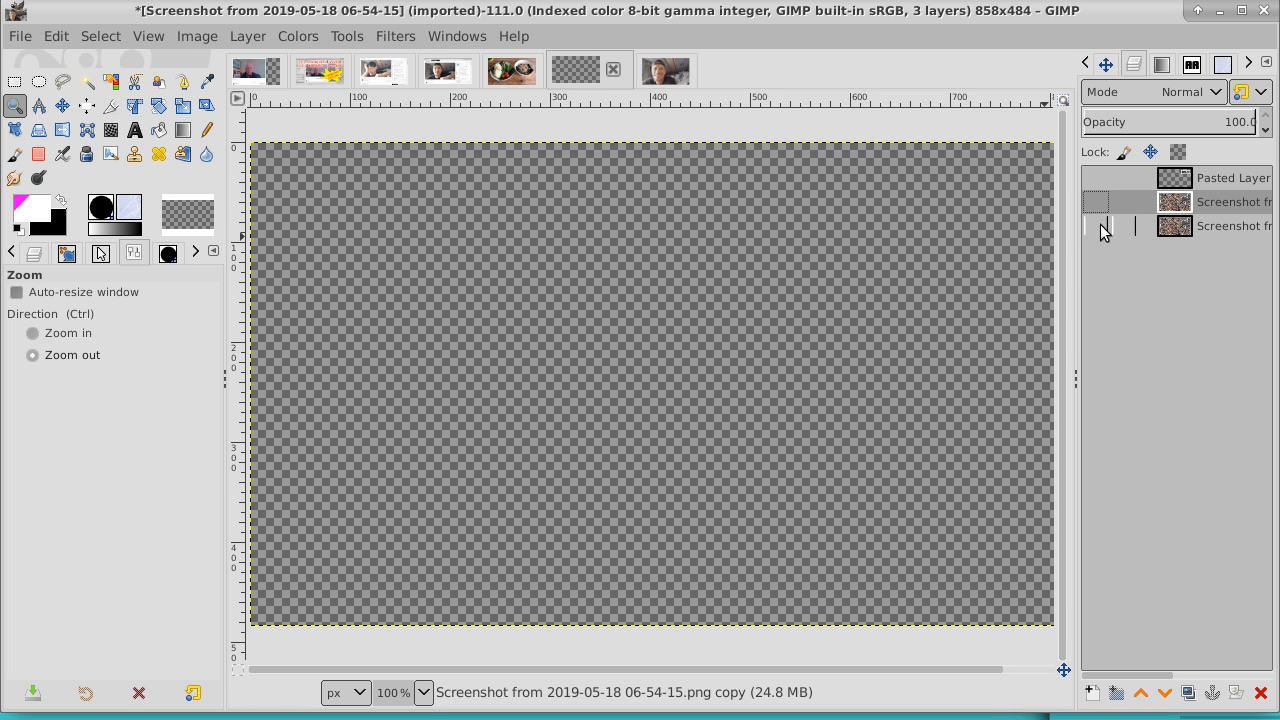
pyautogui.click(1097, 203)
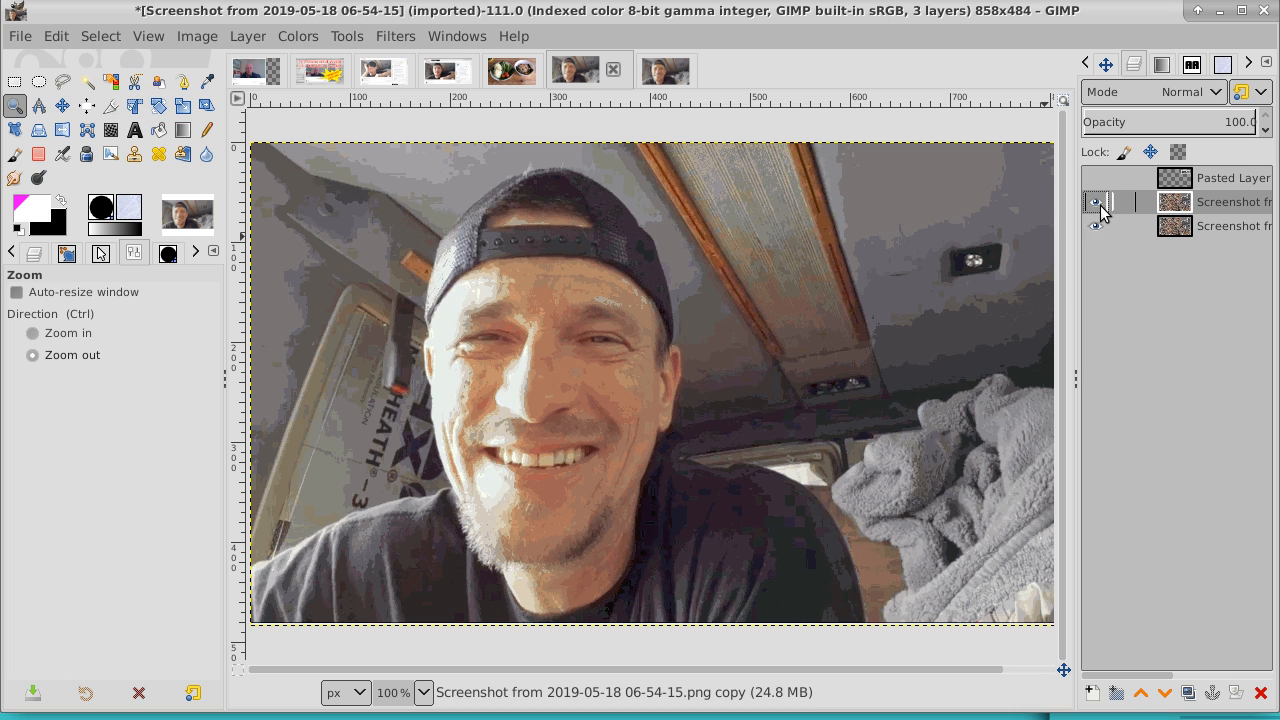
pyautogui.click(1098, 204)
pyautogui.click(1098, 227)
pyautogui.click(1097, 203)
# - Undo the layer visibility changes and the indexed color conversion in the screenshot image, restoring RGB mode
pyautogui.hotkey('ctrl', 'z')
pyautogui.click(1096, 204)
pyautogui.hotkey('ctrl', 'z')
pyautogui.hotkey('ctrl', 'z')
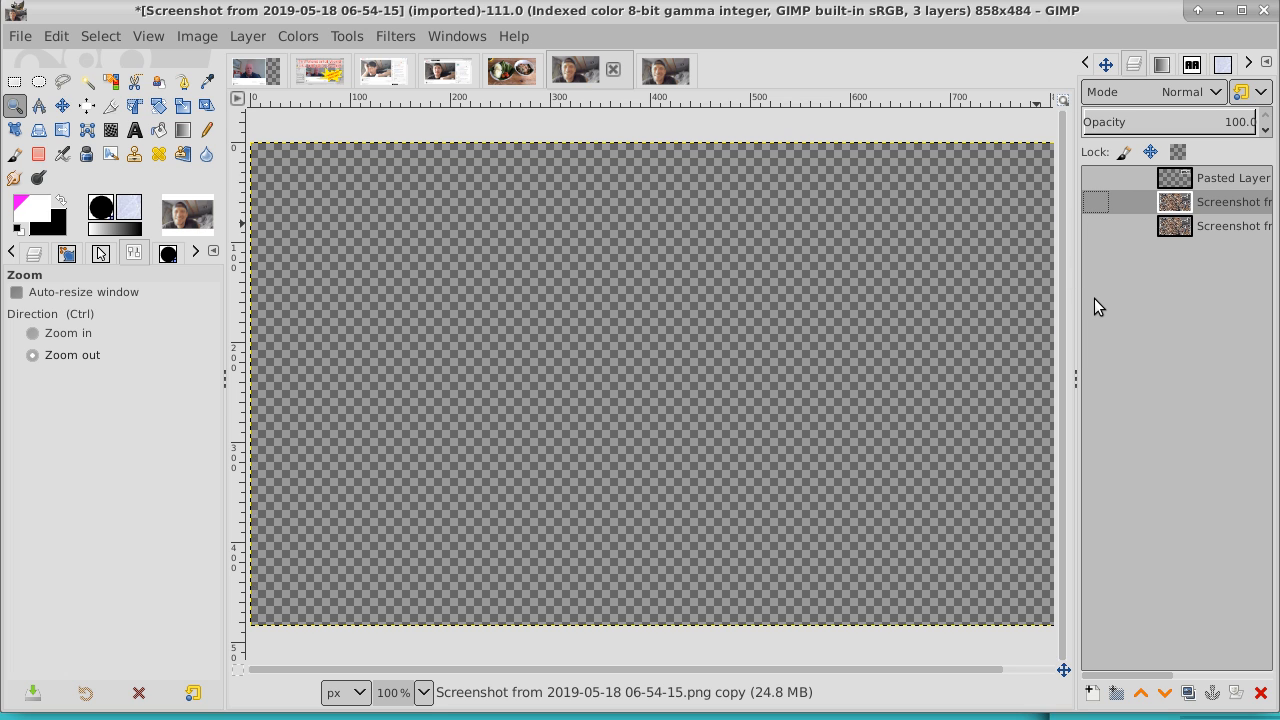
pyautogui.hotkey('ctrl', 'y')
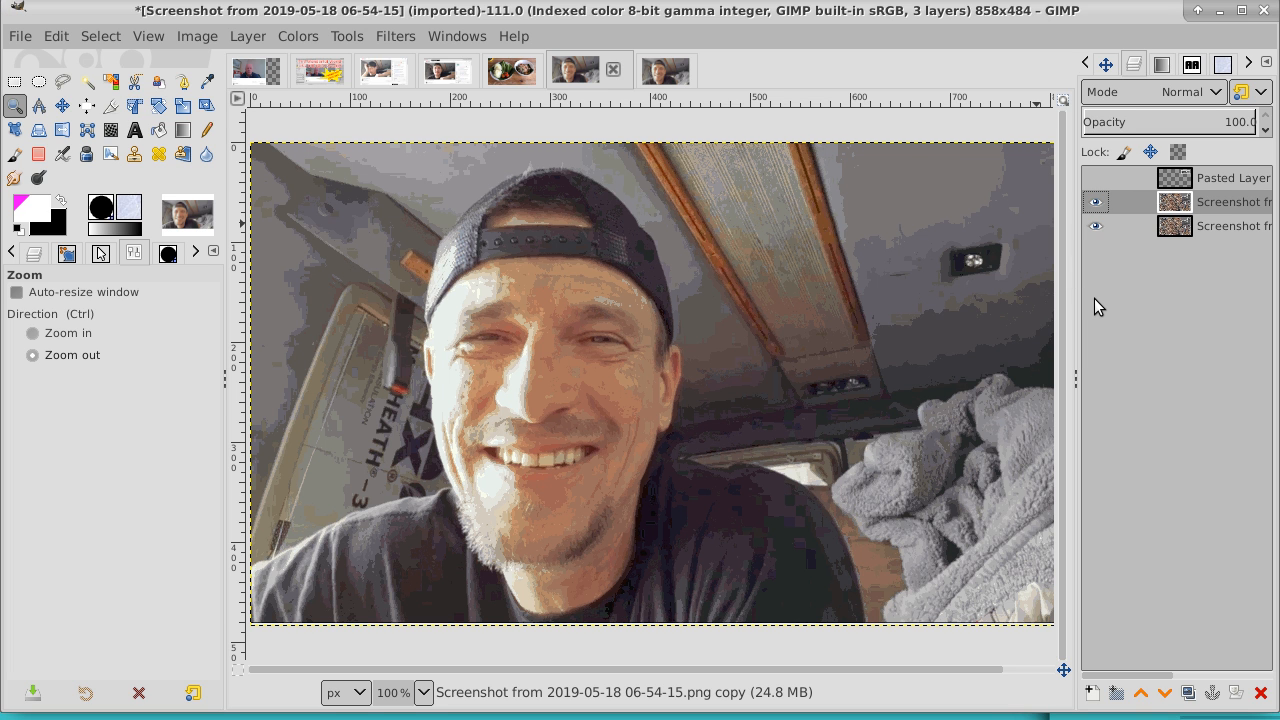
pyautogui.hotkey('ctrl', 'z')
pyautogui.hotkey('ctrl', 'z')
pyautogui.hotkey('ctrl', 'z')
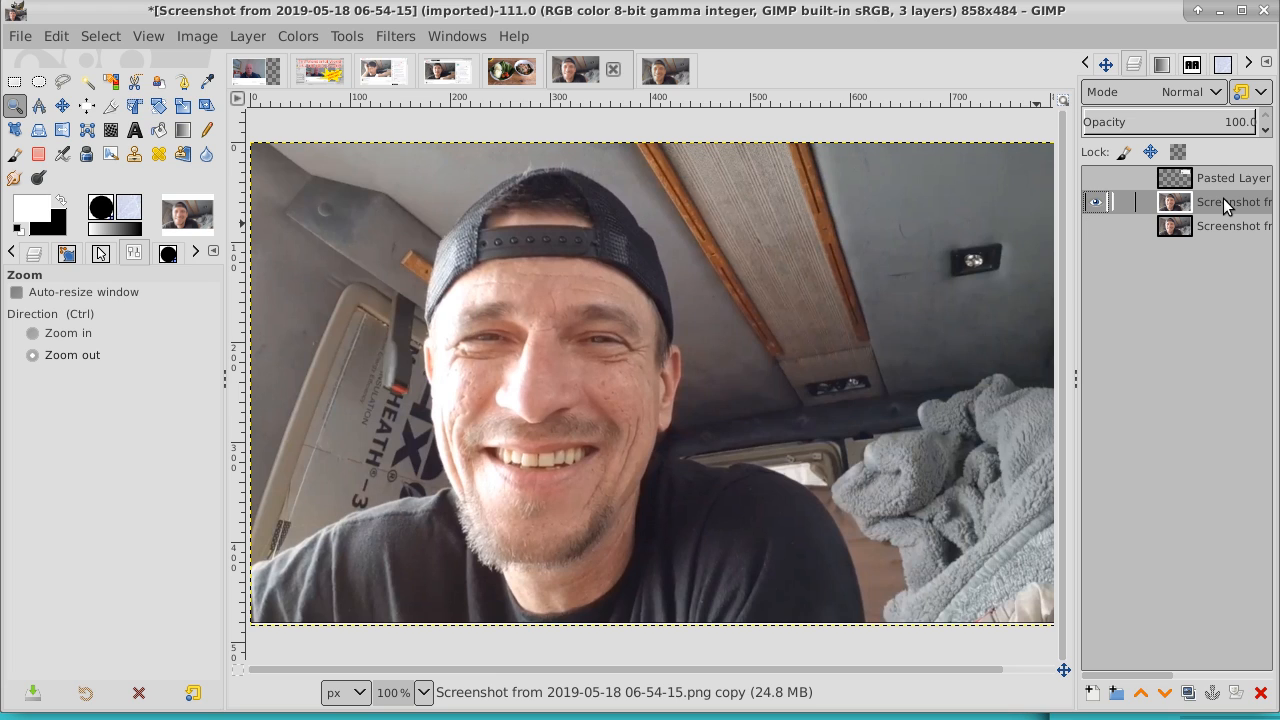
# - Copy the full-color video frame layer and paste it as a new image
pyautogui.click(55, 36)
pyautogui.click(75, 200)
pyautogui.click(60, 36)
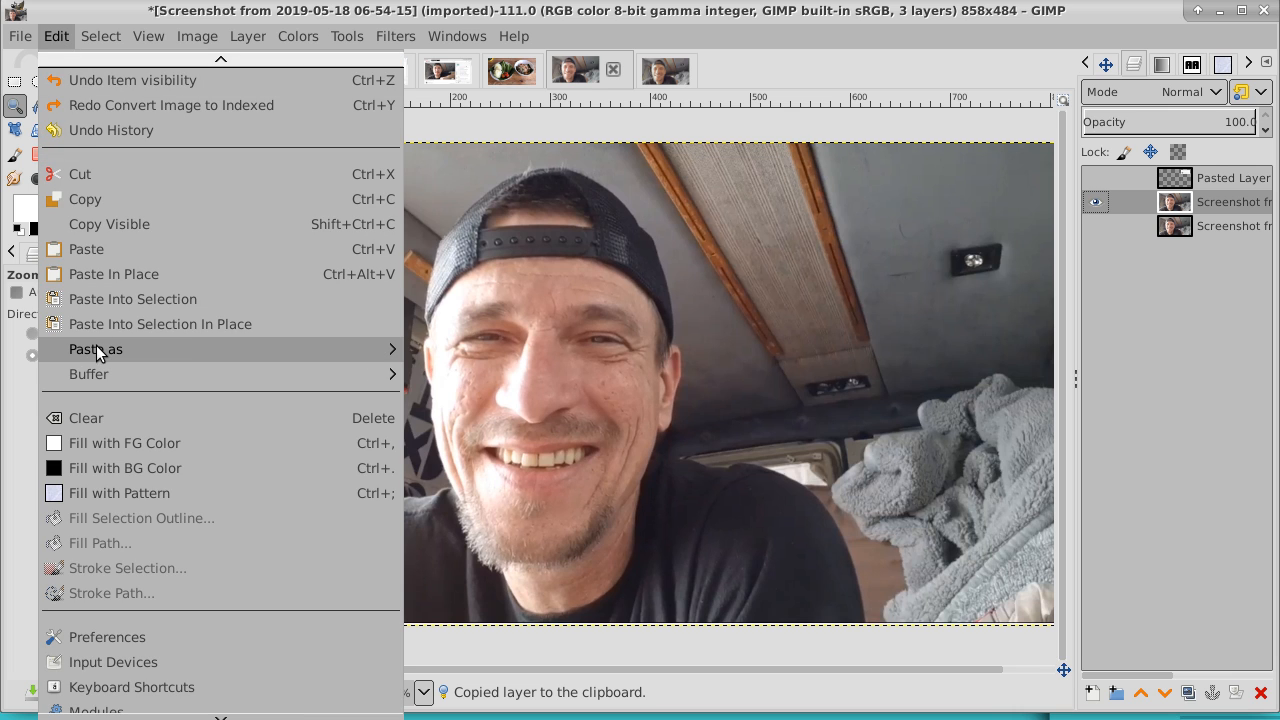
pyautogui.moveTo(259, 350)
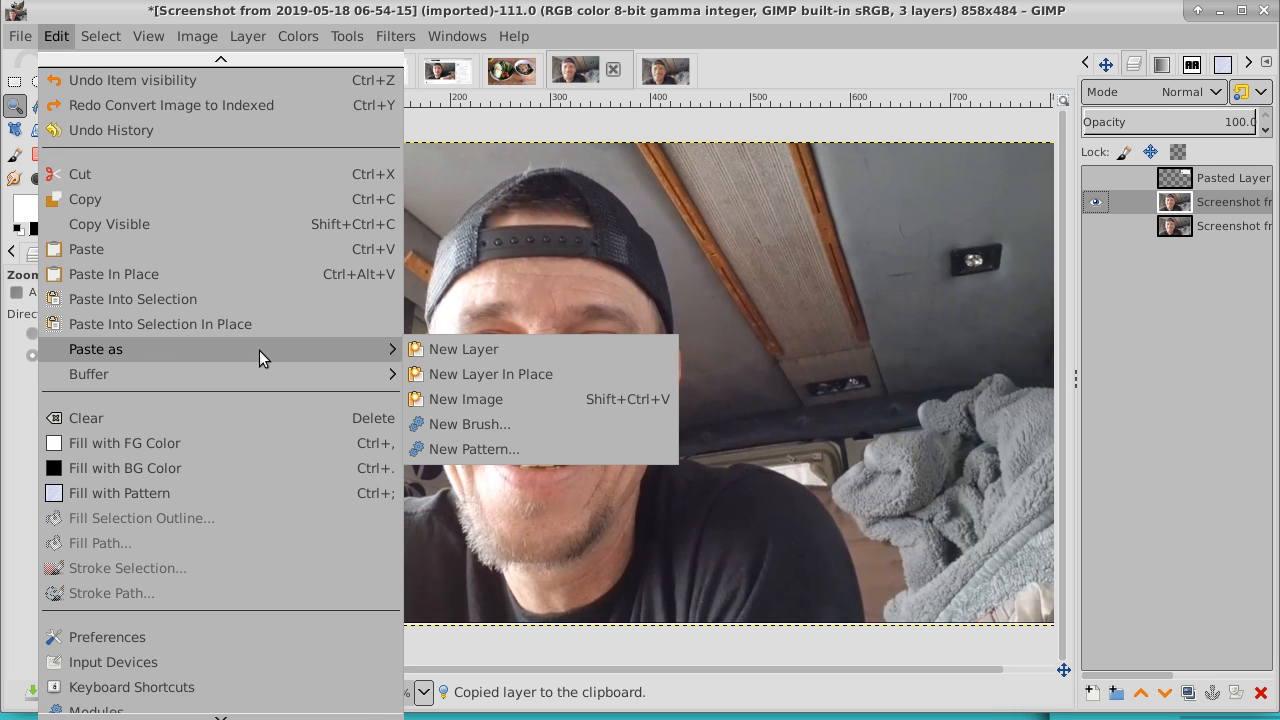
pyautogui.click(491, 400)
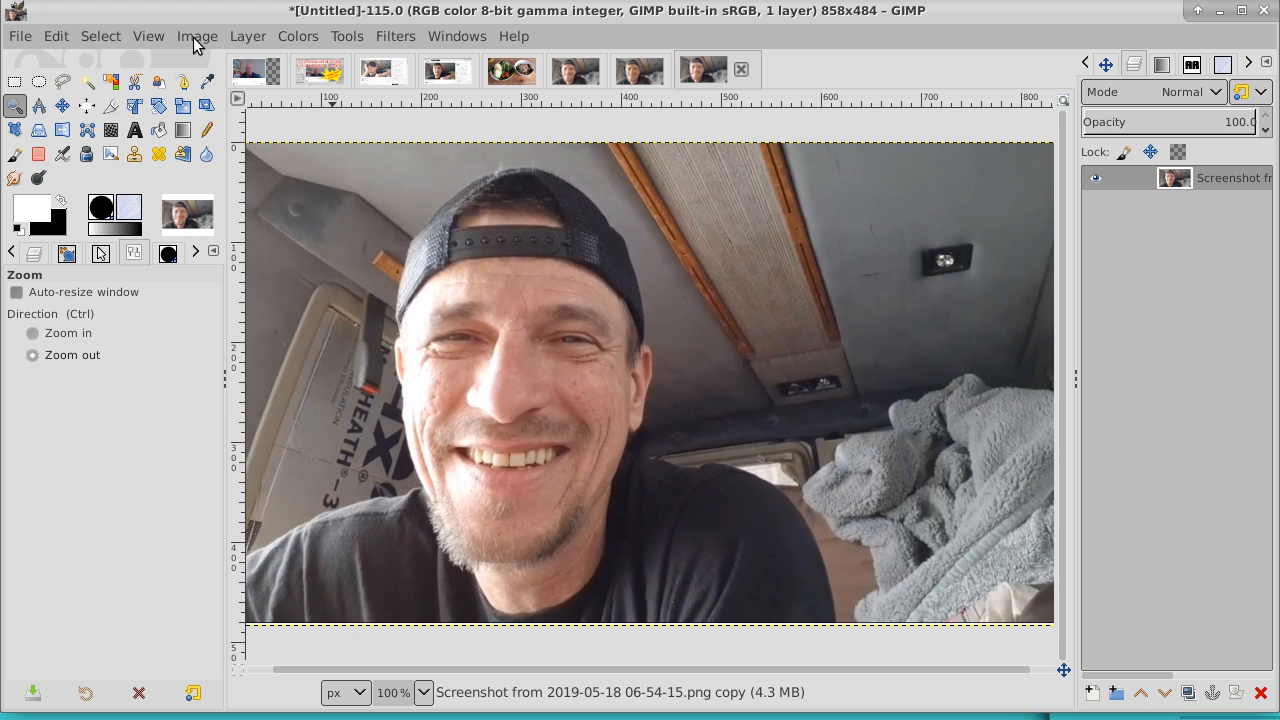
# - Convert the new image to indexed colors with a generated optimum palette of at most 6 colors and no dithering
pyautogui.click(194, 37)
pyautogui.moveTo(371, 108)
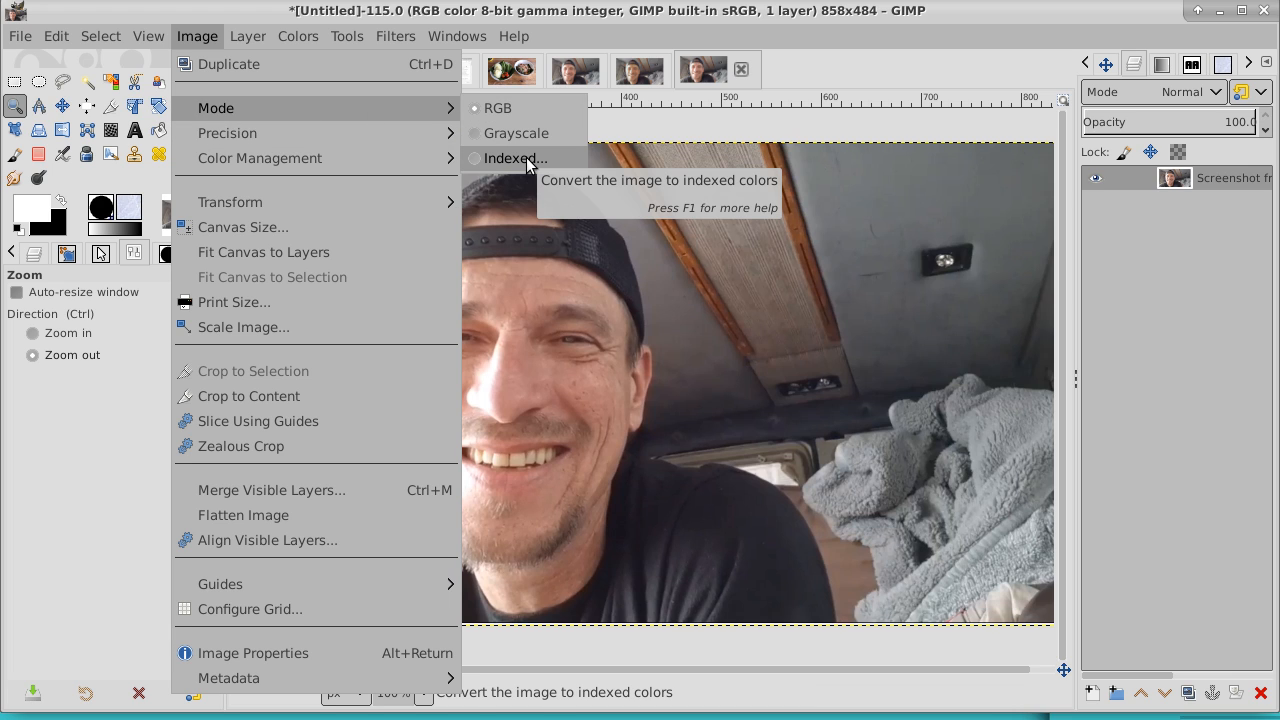
pyautogui.click(475, 158)
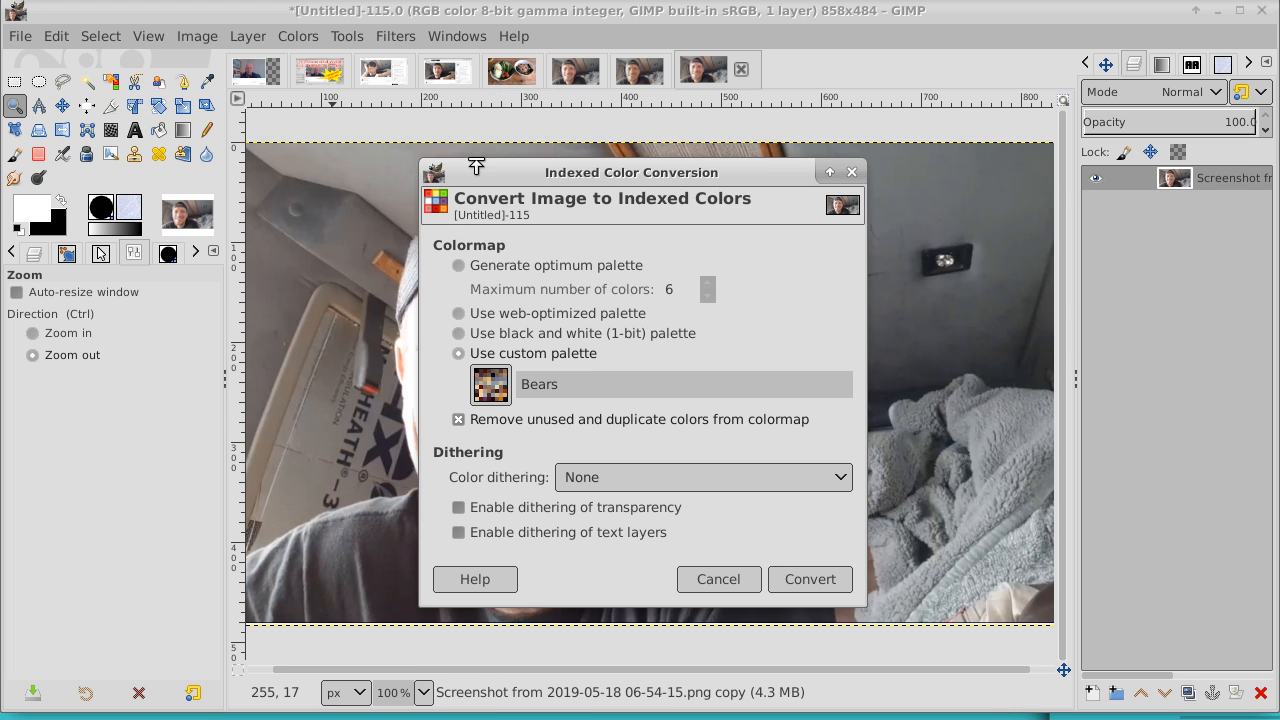
pyautogui.click(459, 266)
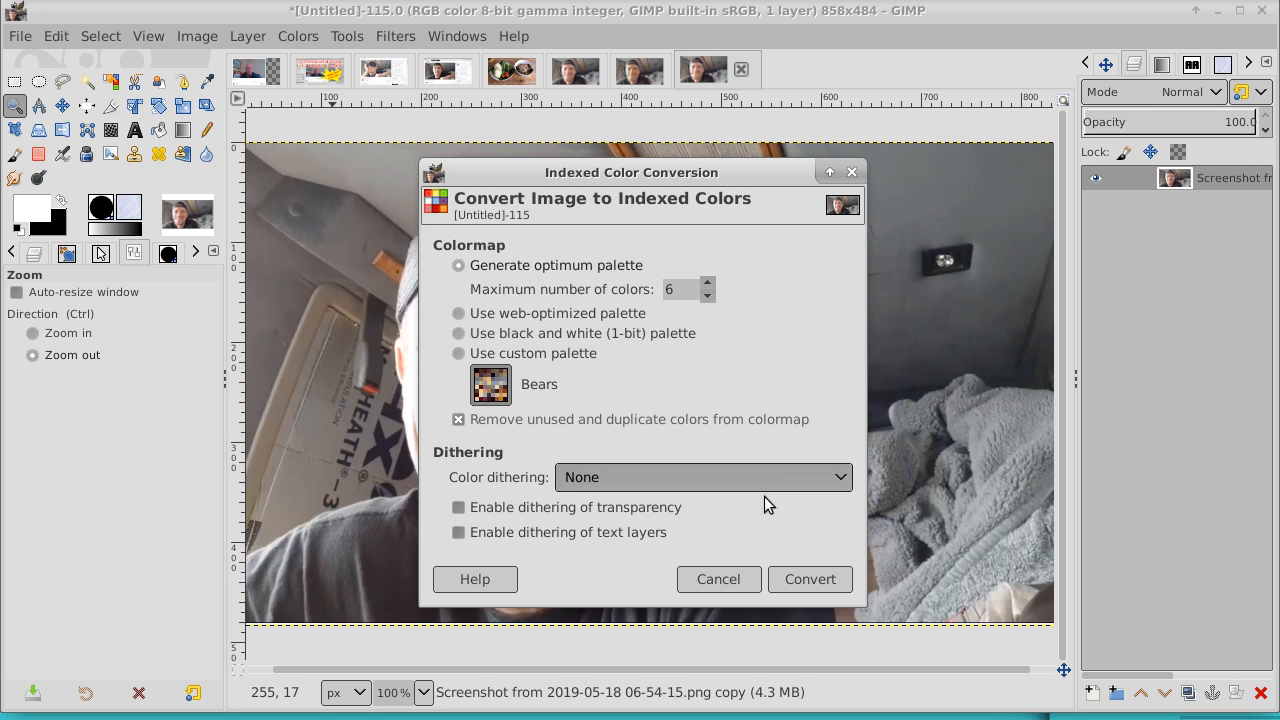
pyautogui.click(810, 581)
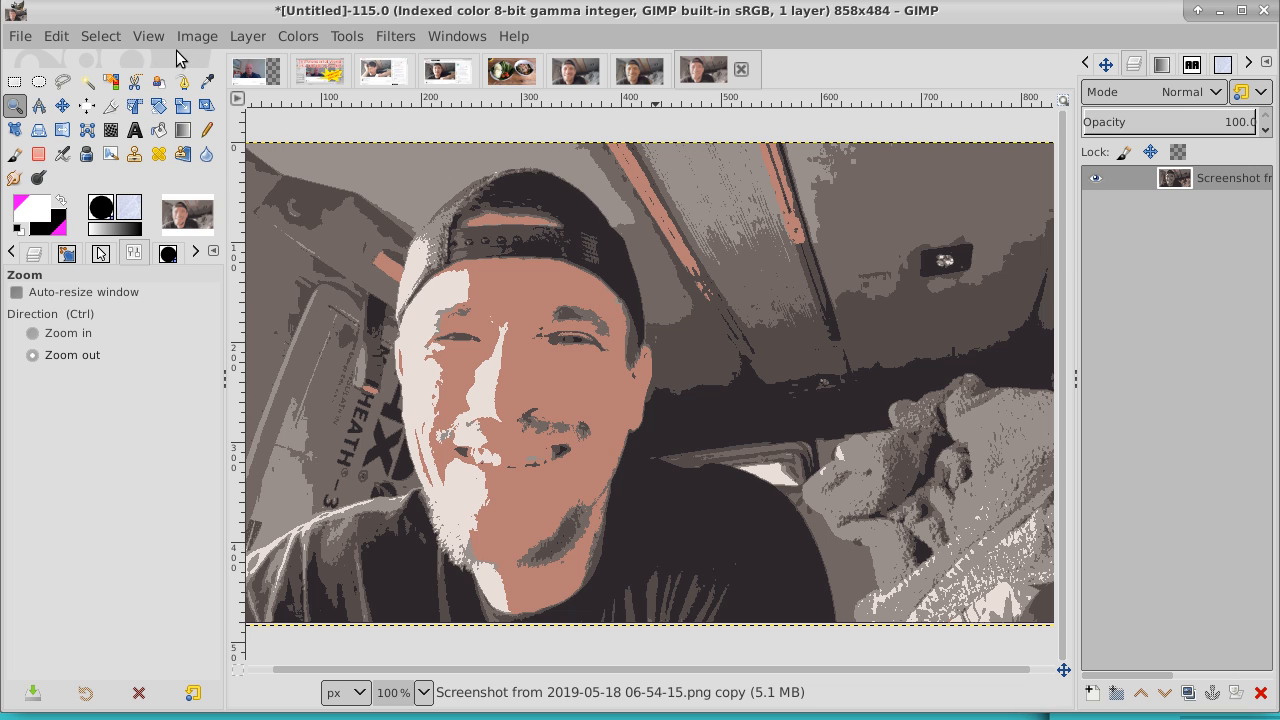
# - Copy the 6-color indexed image and paste it as a new layer in the original RGB screenshot image
pyautogui.click(68, 36)
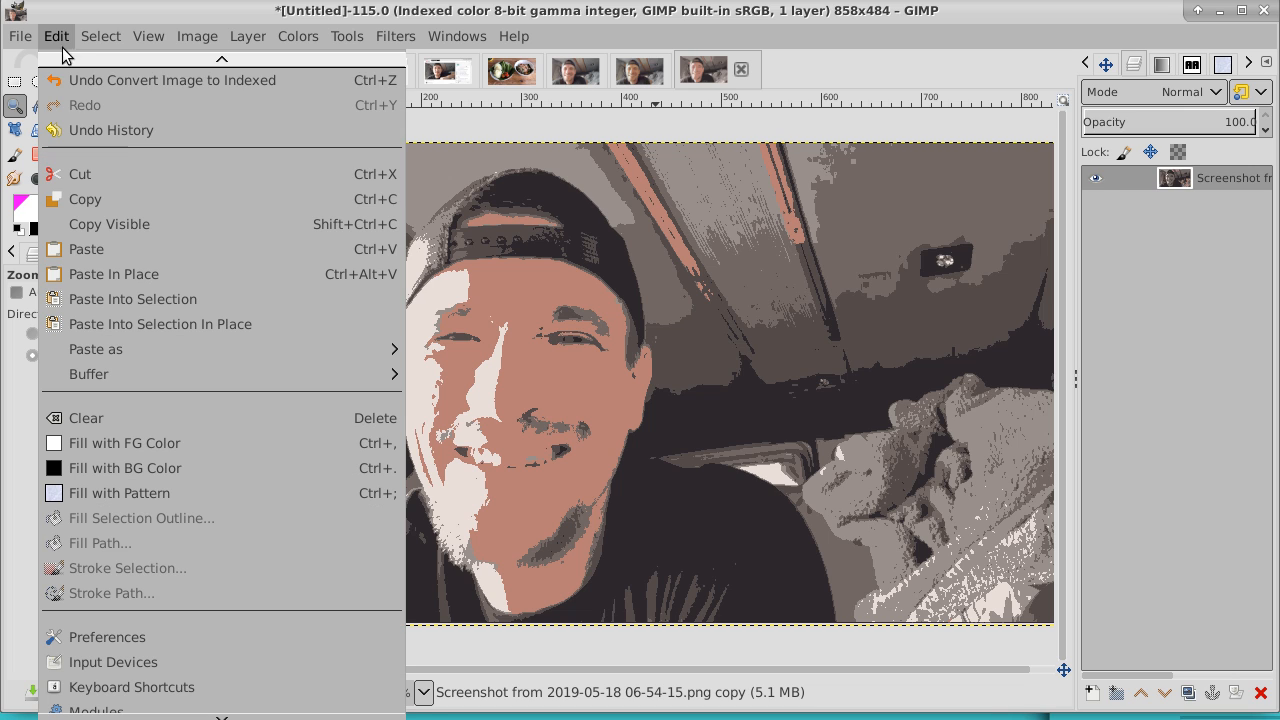
pyautogui.click(78, 200)
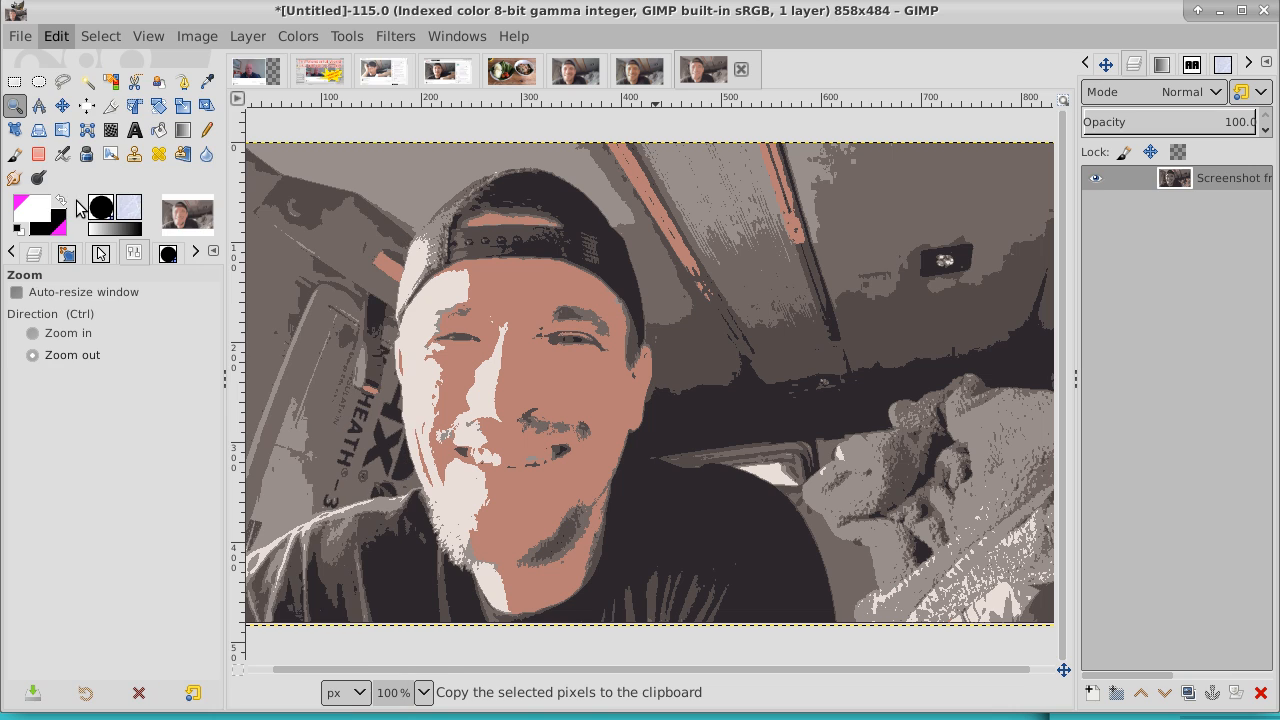
pyautogui.click(565, 70)
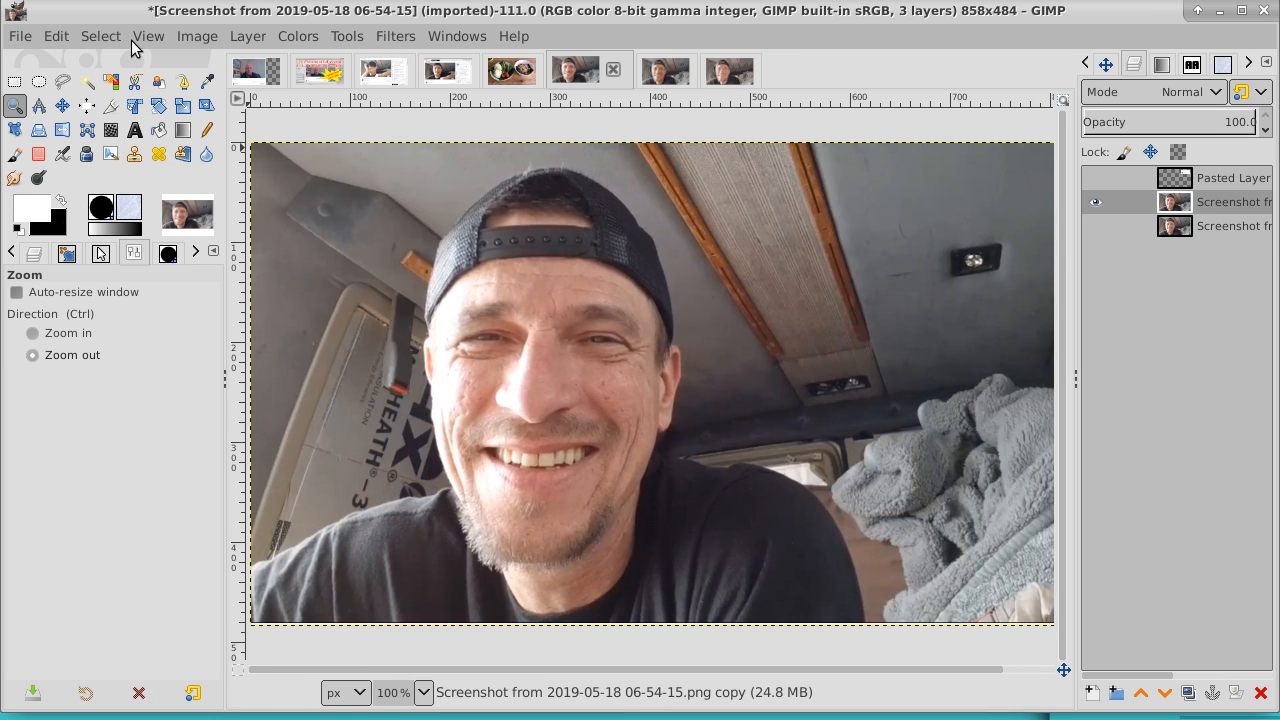
pyautogui.click(57, 38)
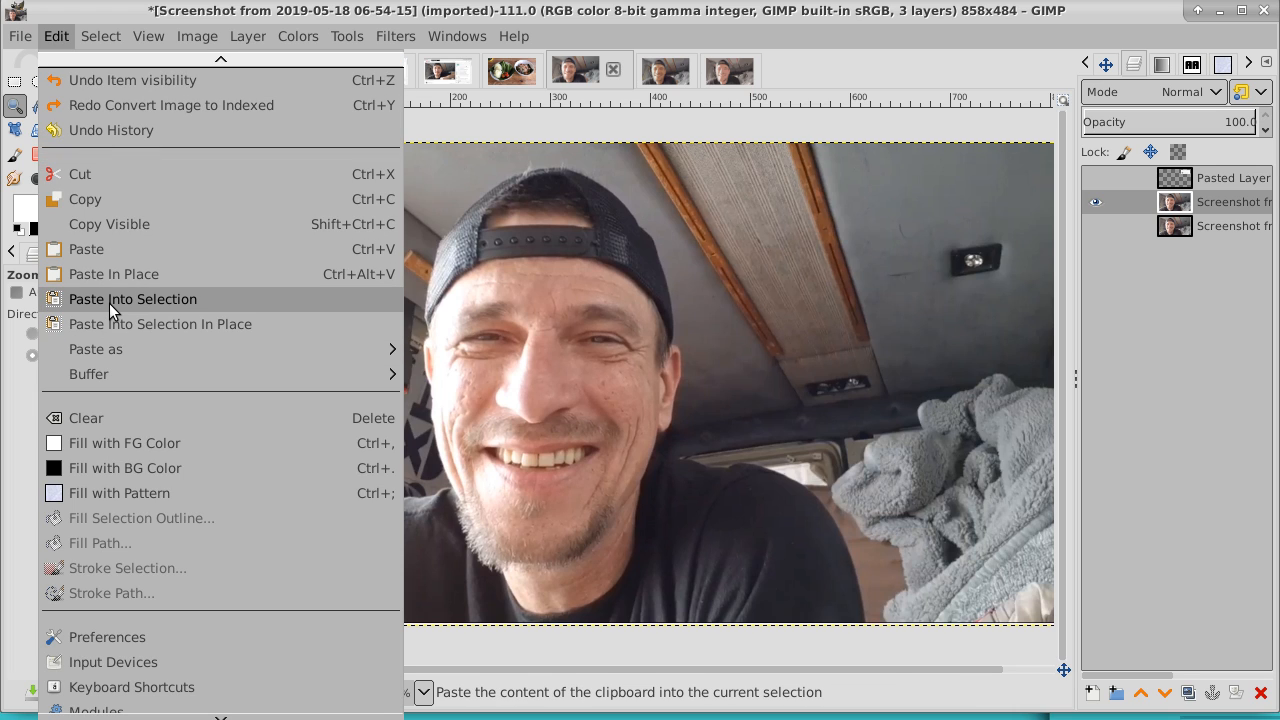
pyautogui.moveTo(109, 350)
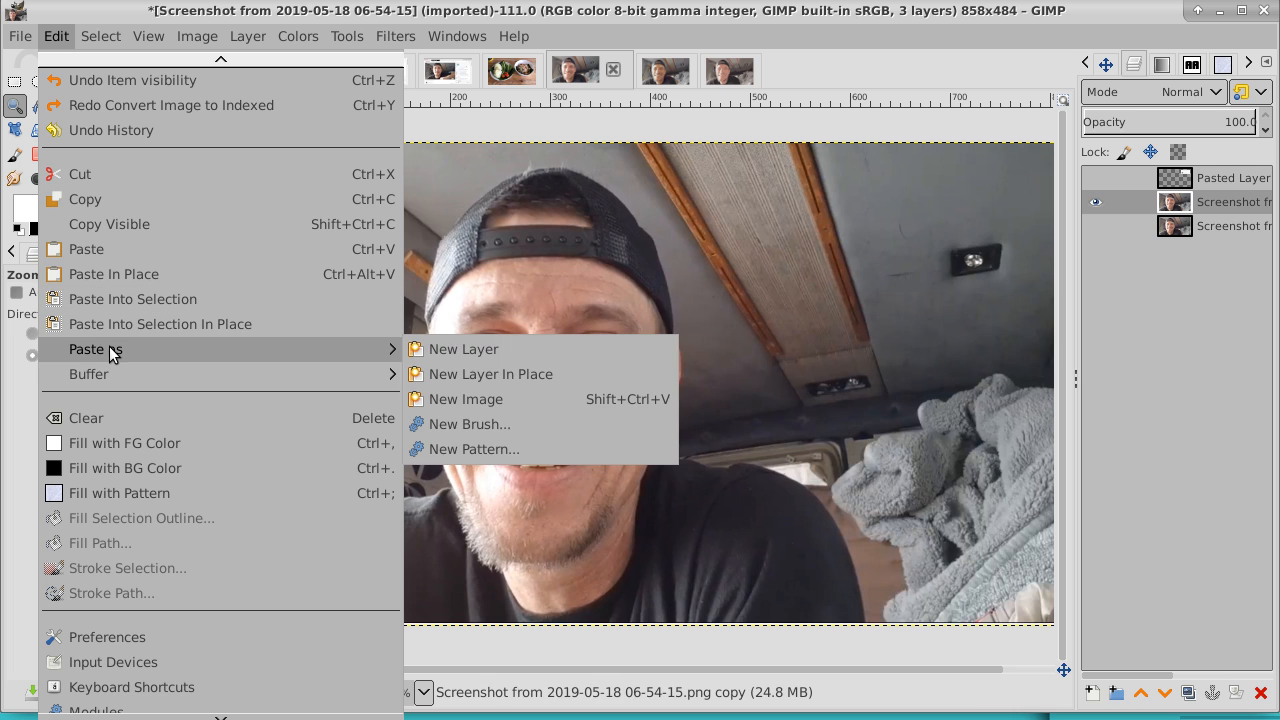
pyautogui.click(493, 349)
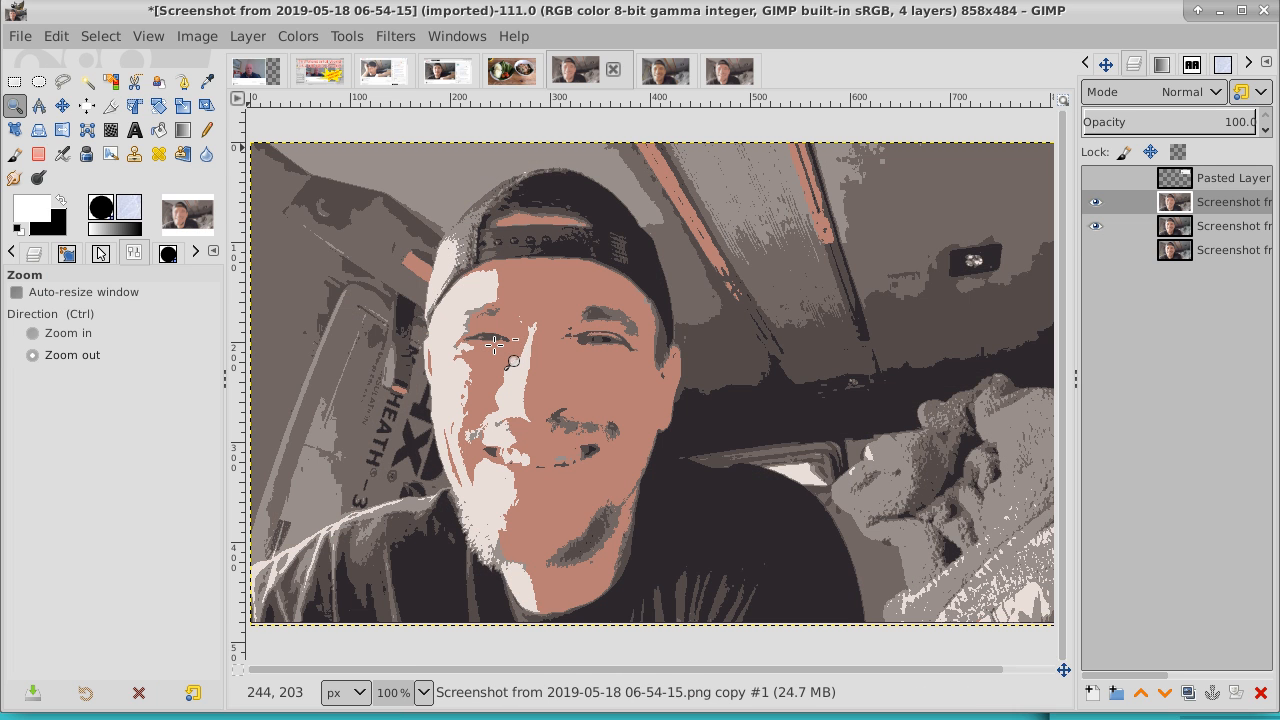
# - Fuzzy-select the flat salmon skin area of the indexed face and place a duplicate of the indexed layer at the bottom of the layer stack
pyautogui.click(87, 78)
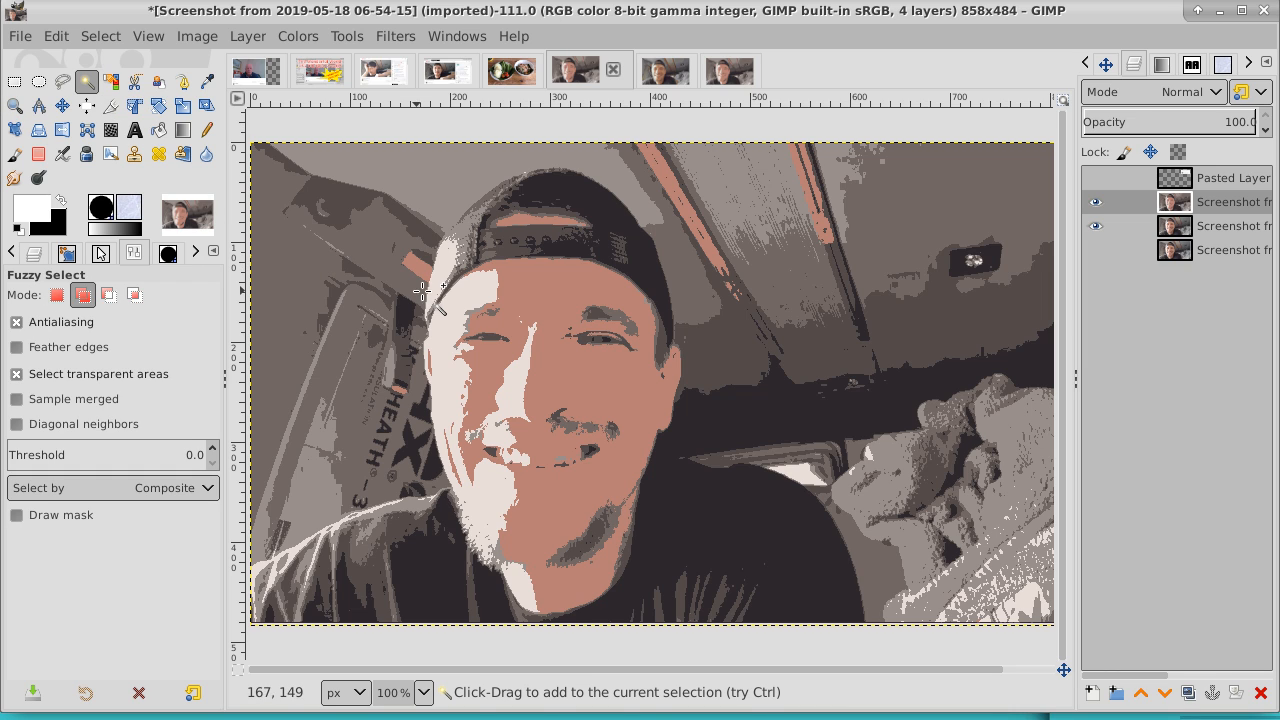
pyautogui.click(551, 296)
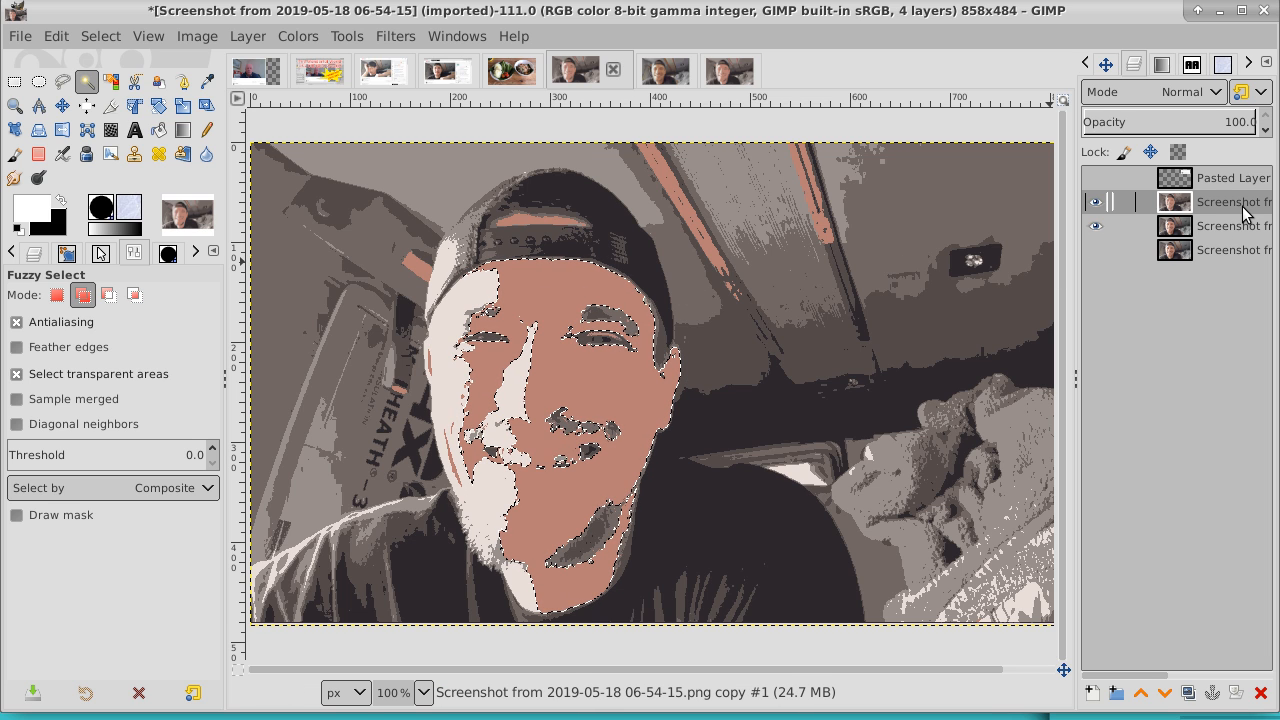
pyautogui.click(1188, 692)
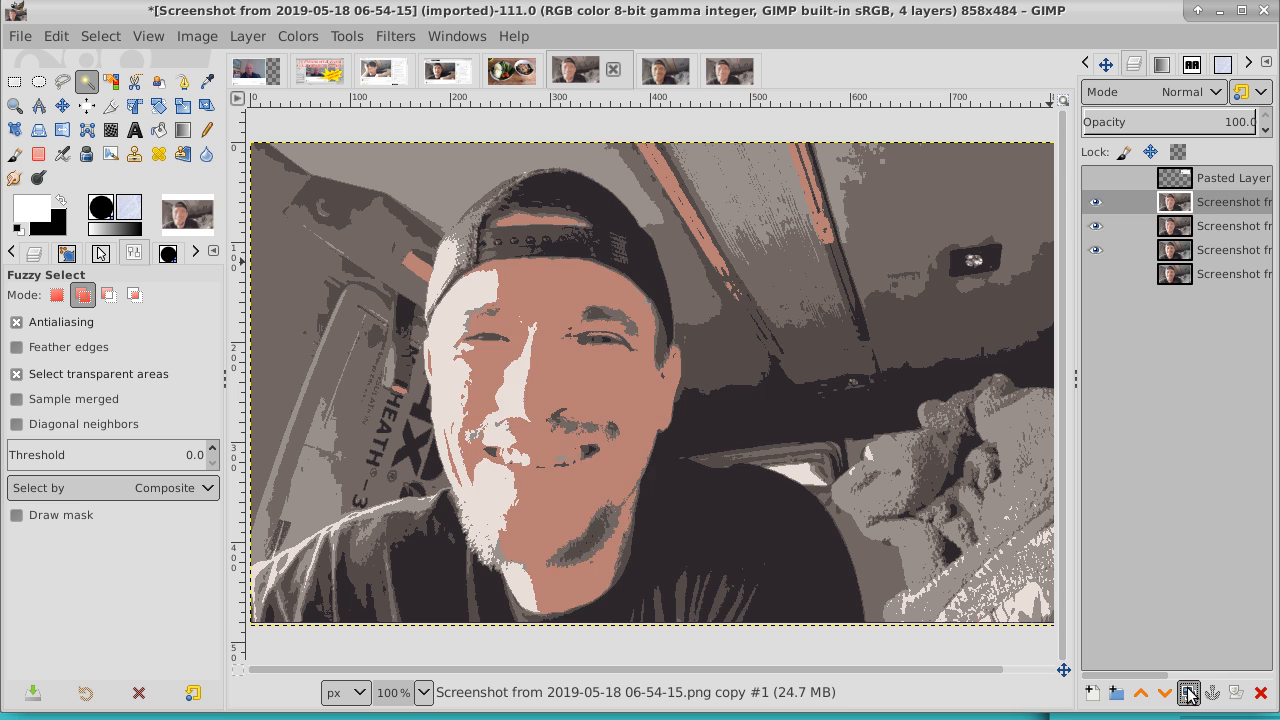
pyautogui.click(1237, 229)
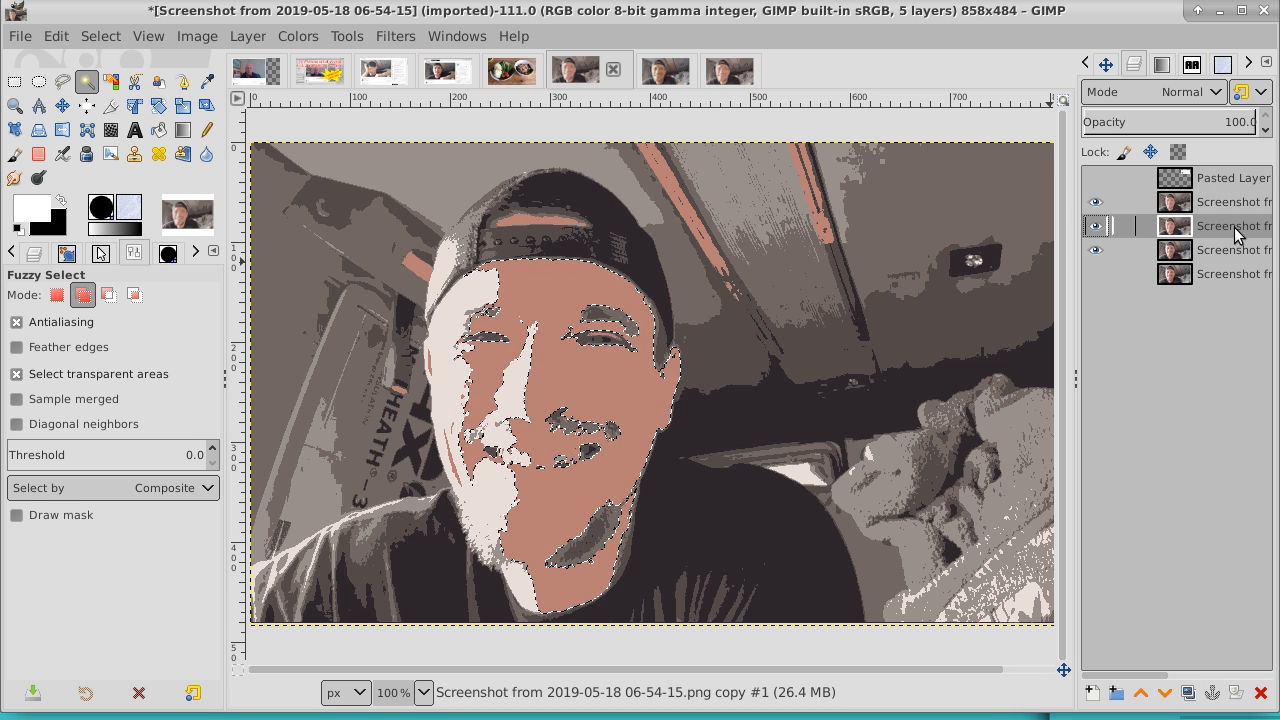
pyautogui.click(1166, 693)
pyautogui.click(1166, 693)
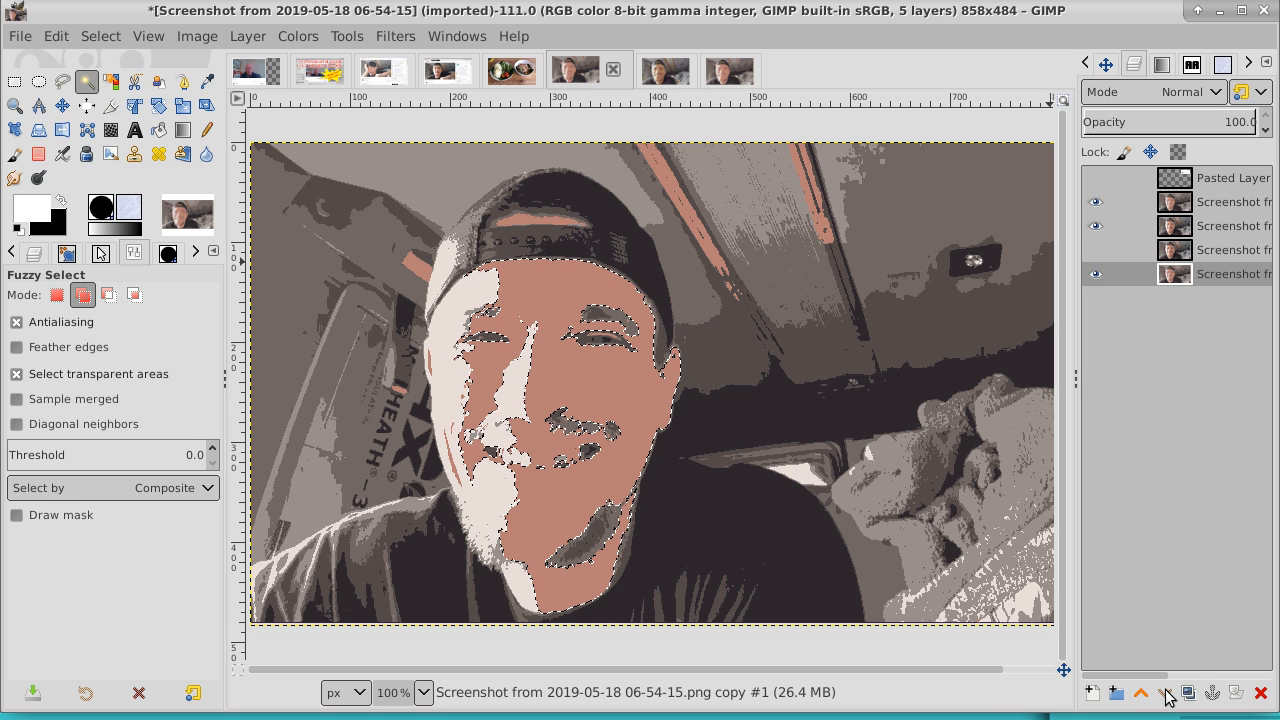
# - Delete the selected salmon skin area from the top indexed layer and clear the selection
pyautogui.click(1230, 201)
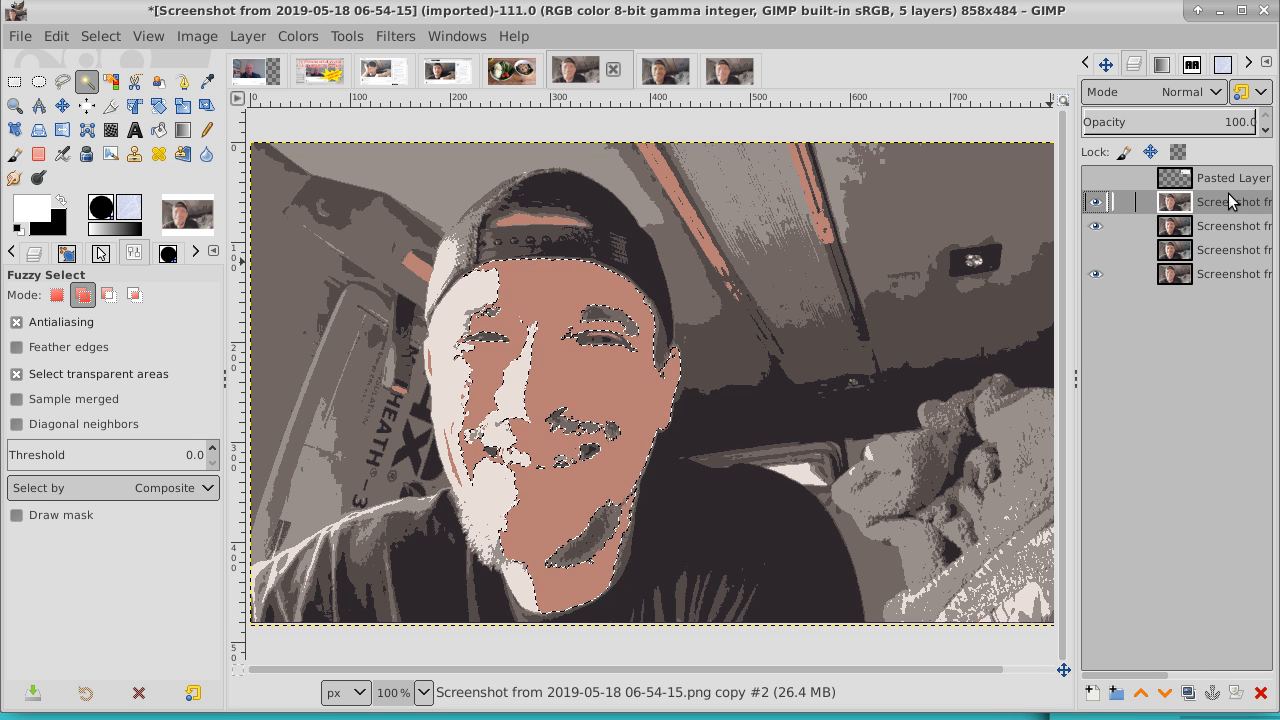
pyautogui.click(1095, 226)
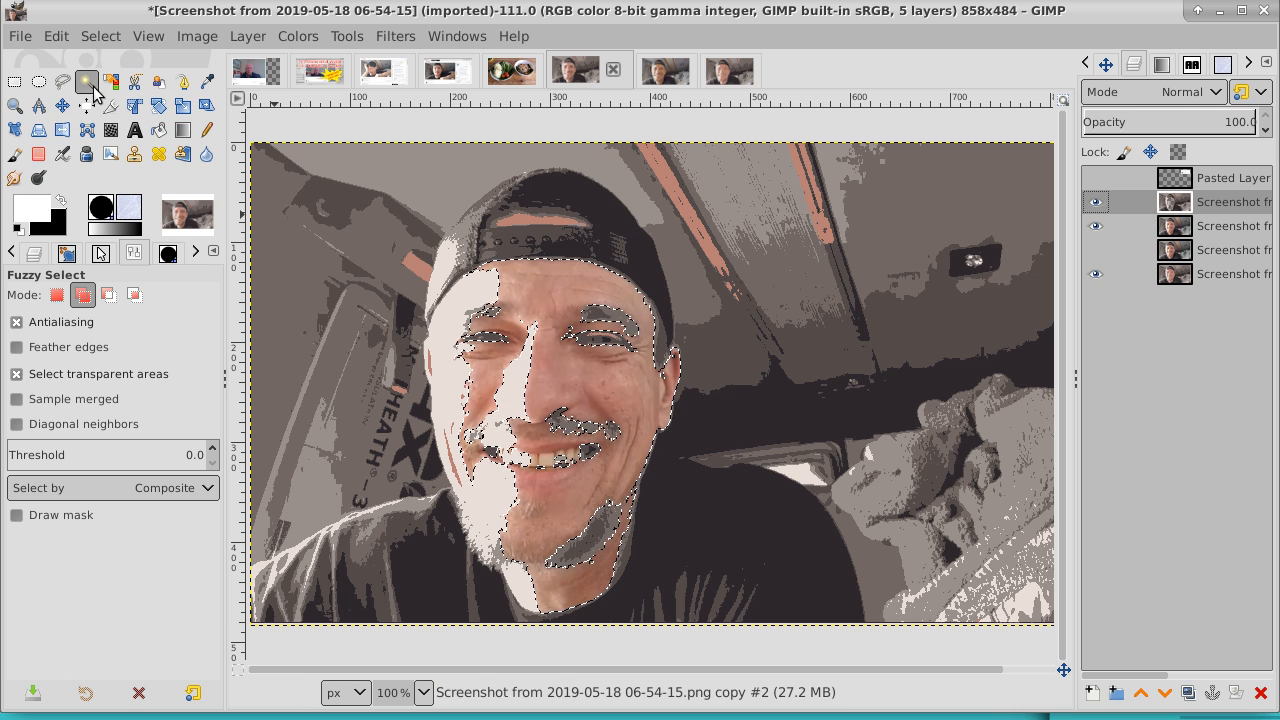
pyautogui.click(104, 36)
pyautogui.click(105, 89)
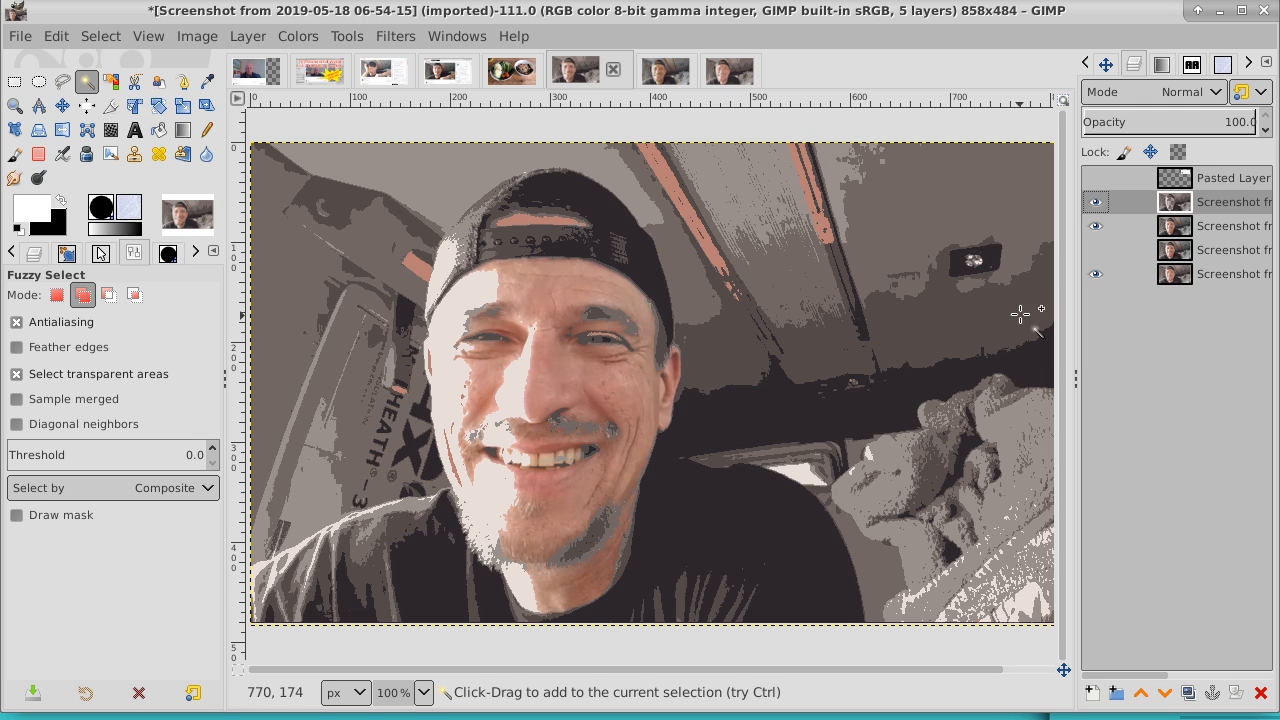
# - Hide the full-color layer and the bottom indexed copy, then place a duplicate of the cut-out layer at the bottom, keeping the top cut-out layer active
pyautogui.click(1095, 226)
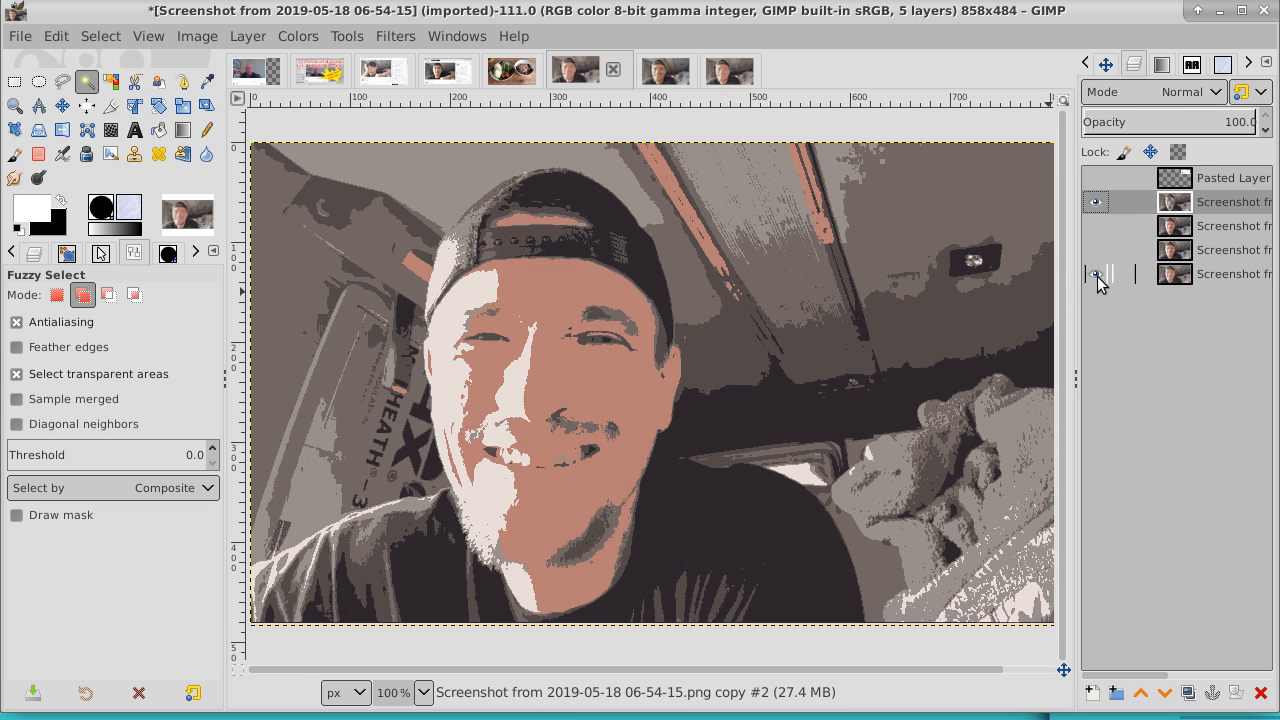
pyautogui.click(1097, 276)
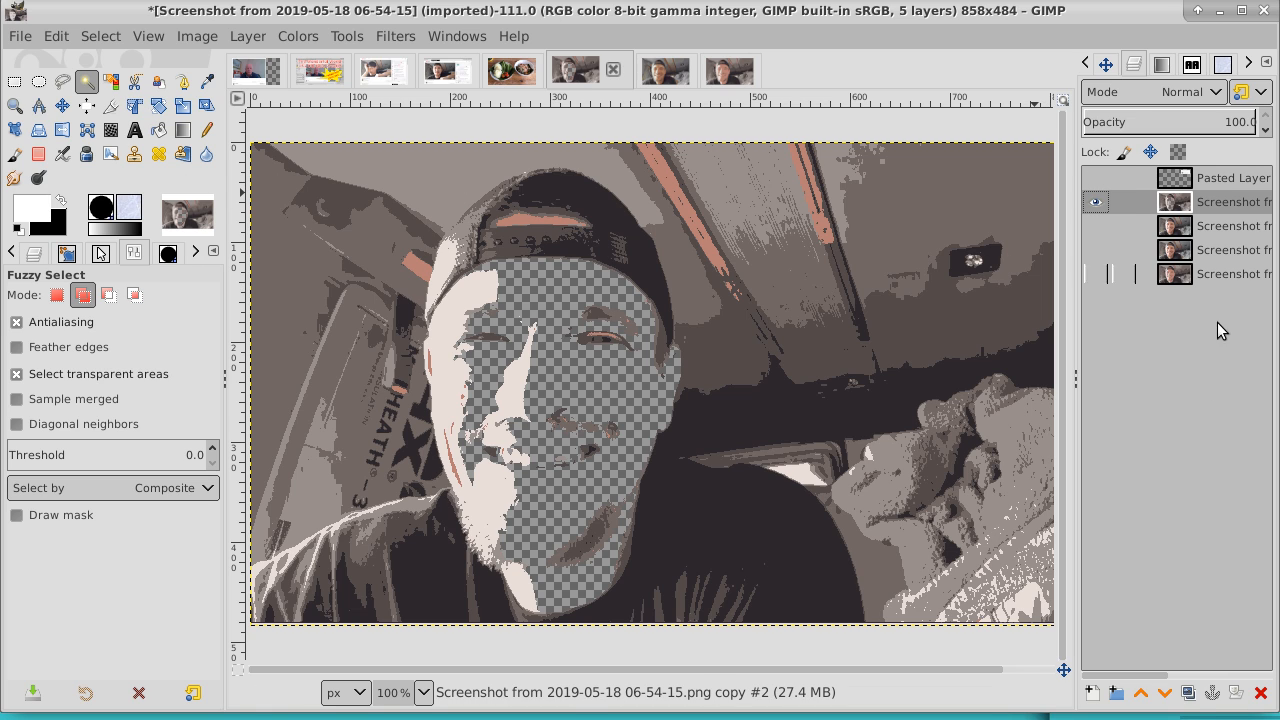
pyautogui.click(1189, 697)
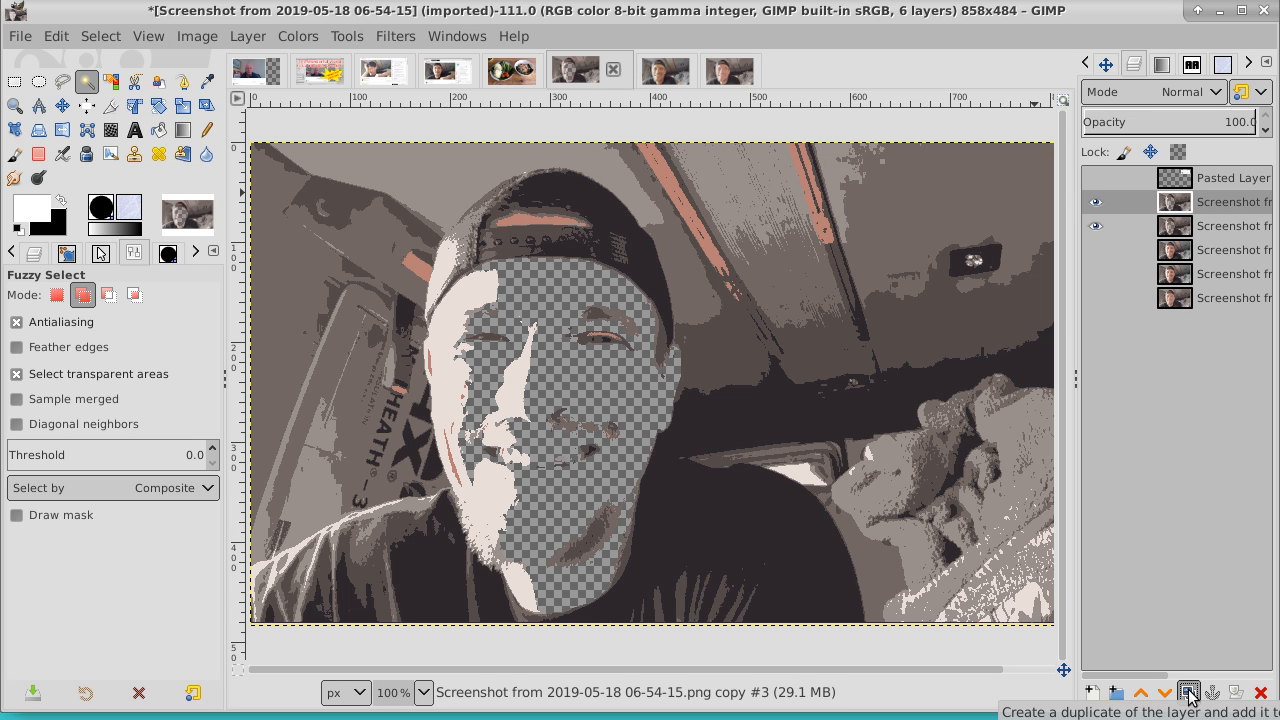
pyautogui.click(1165, 697)
pyautogui.click(1165, 697)
pyautogui.click(1166, 697)
pyautogui.click(1168, 697)
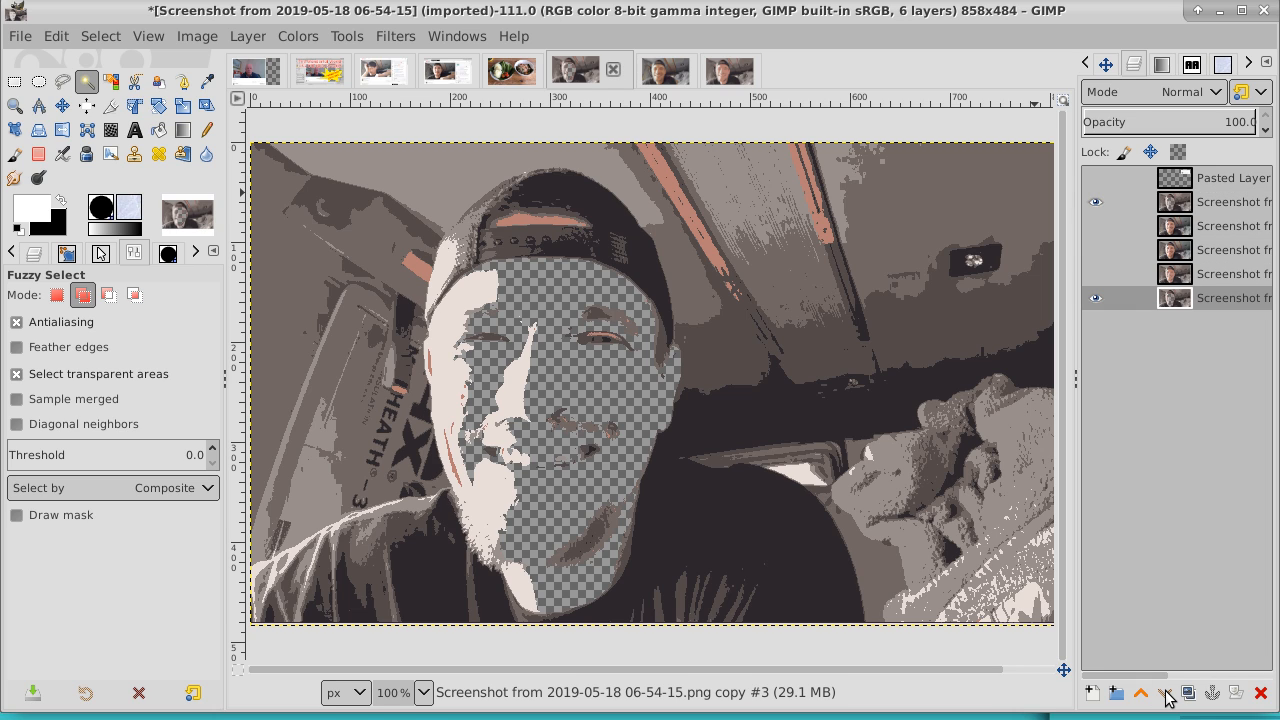
pyautogui.click(1224, 203)
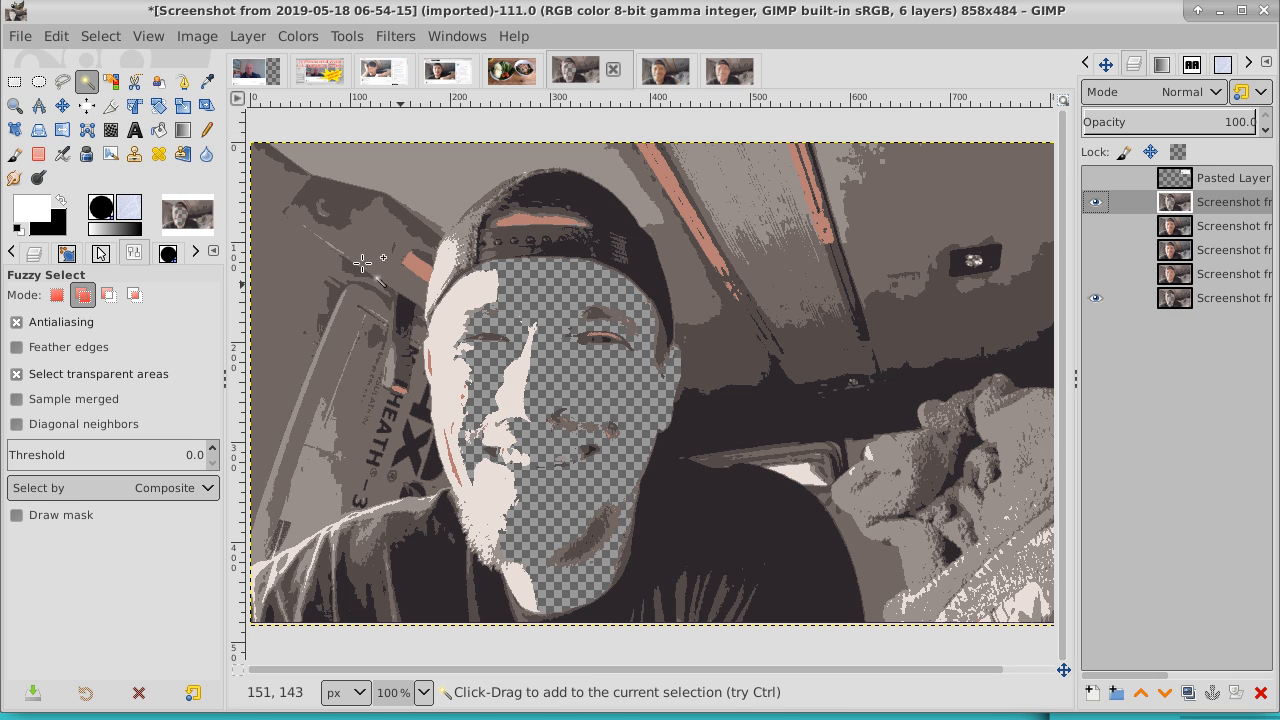
pyautogui.click(183, 88)
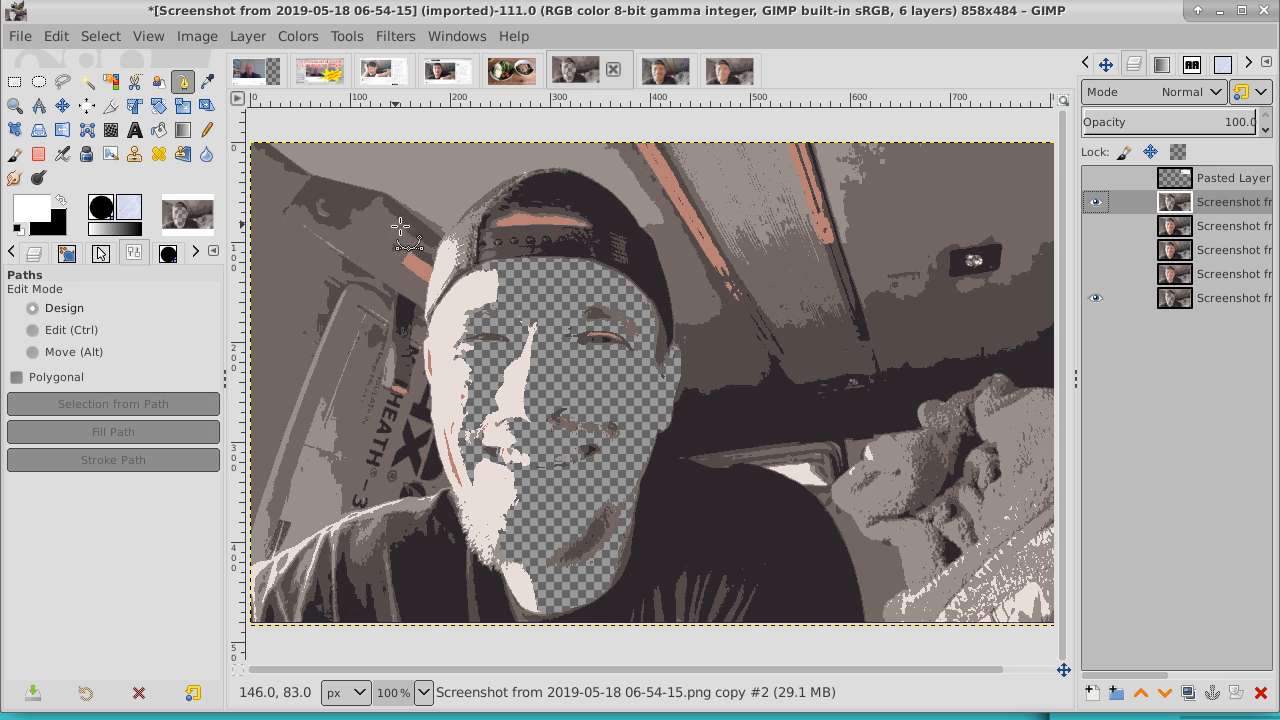
pyautogui.click(501, 260)
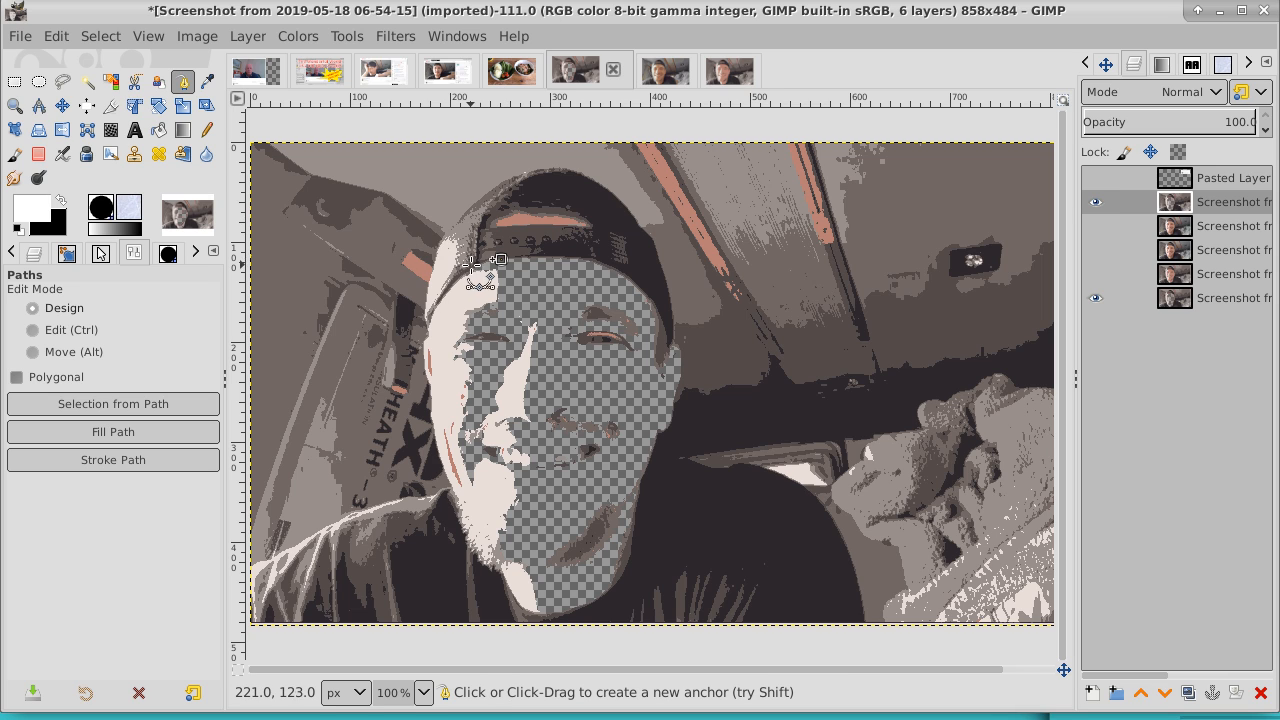
pyautogui.click(427, 320)
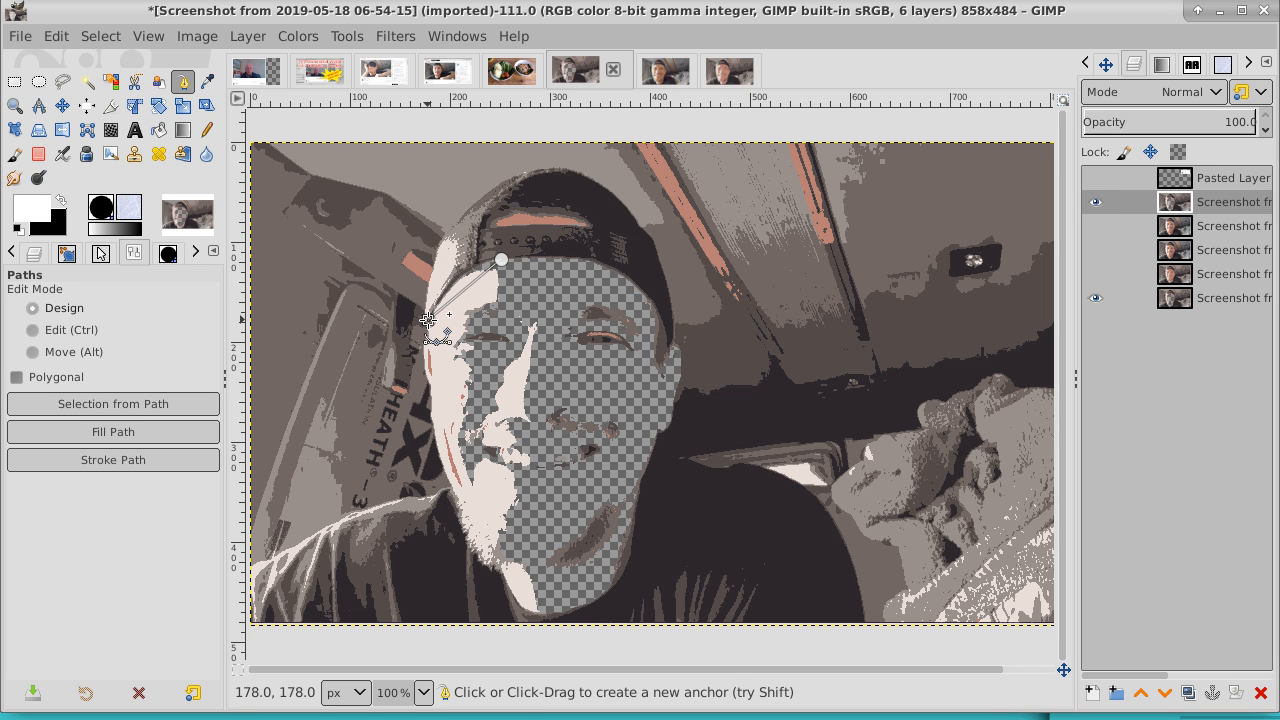
pyautogui.moveTo(427, 320); pyautogui.dragTo(410, 374)
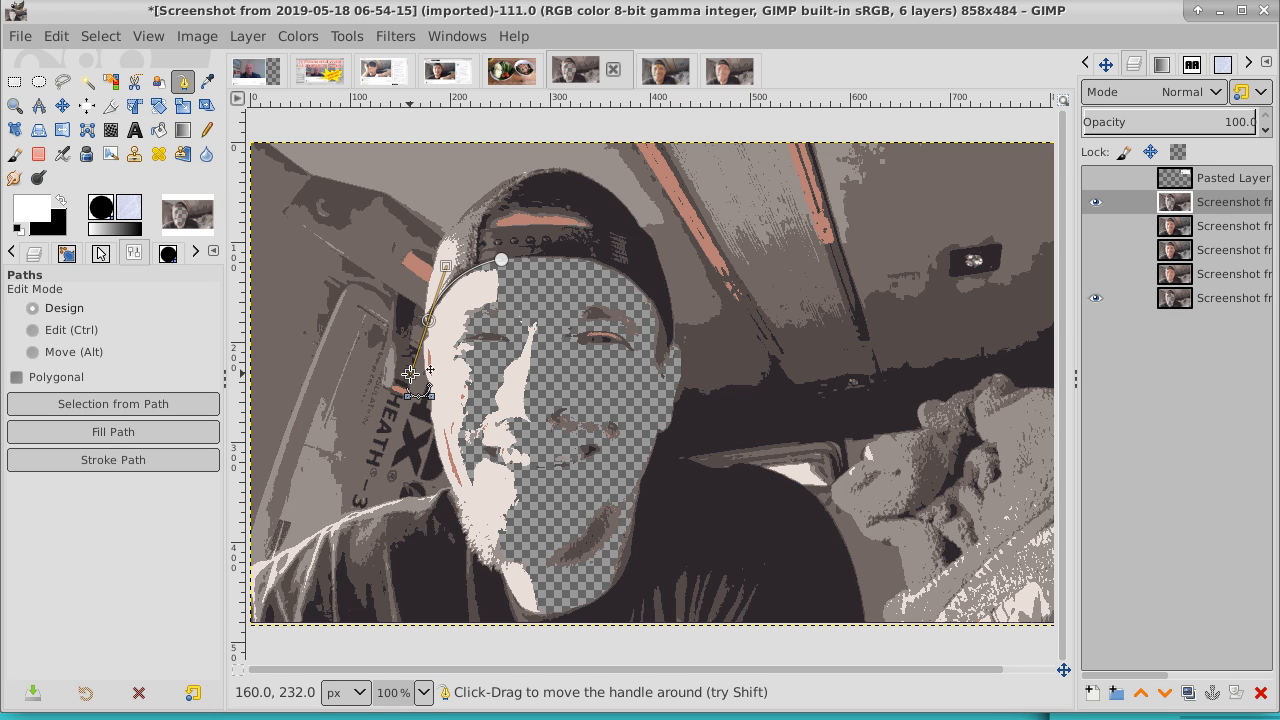
pyautogui.moveTo(410, 374); pyautogui.dragTo(427, 318)
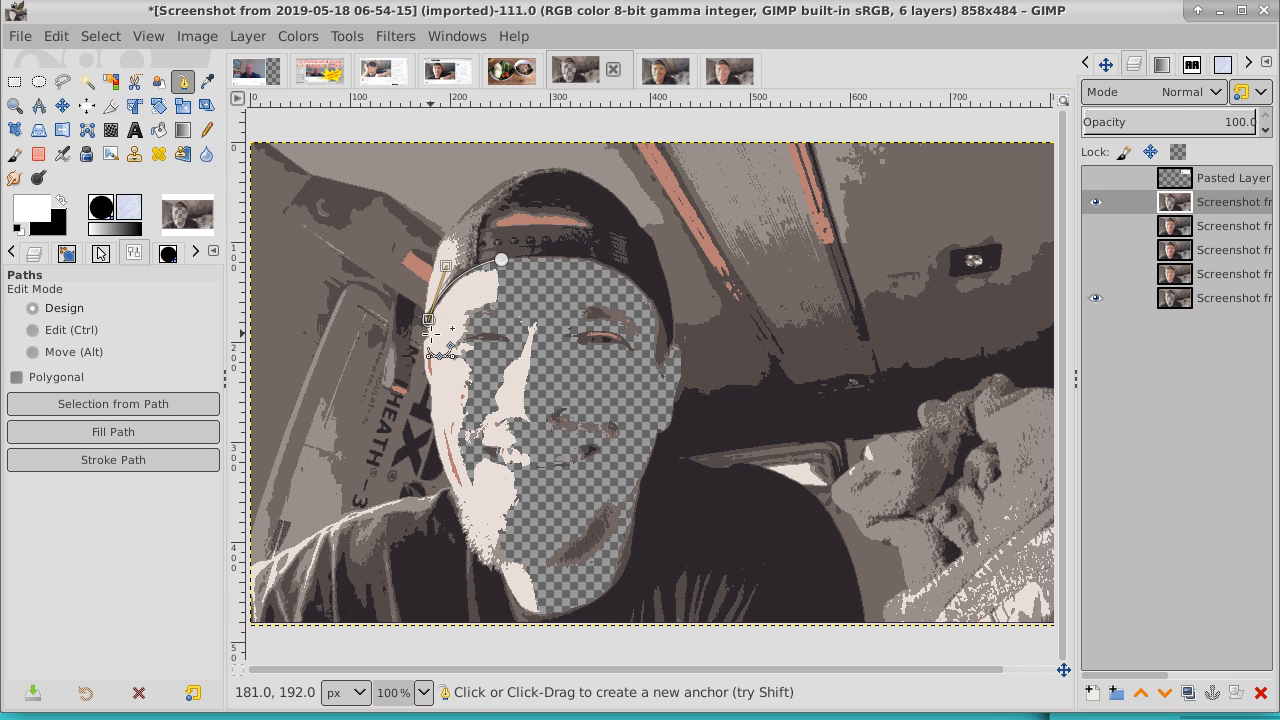
pyautogui.click(430, 336)
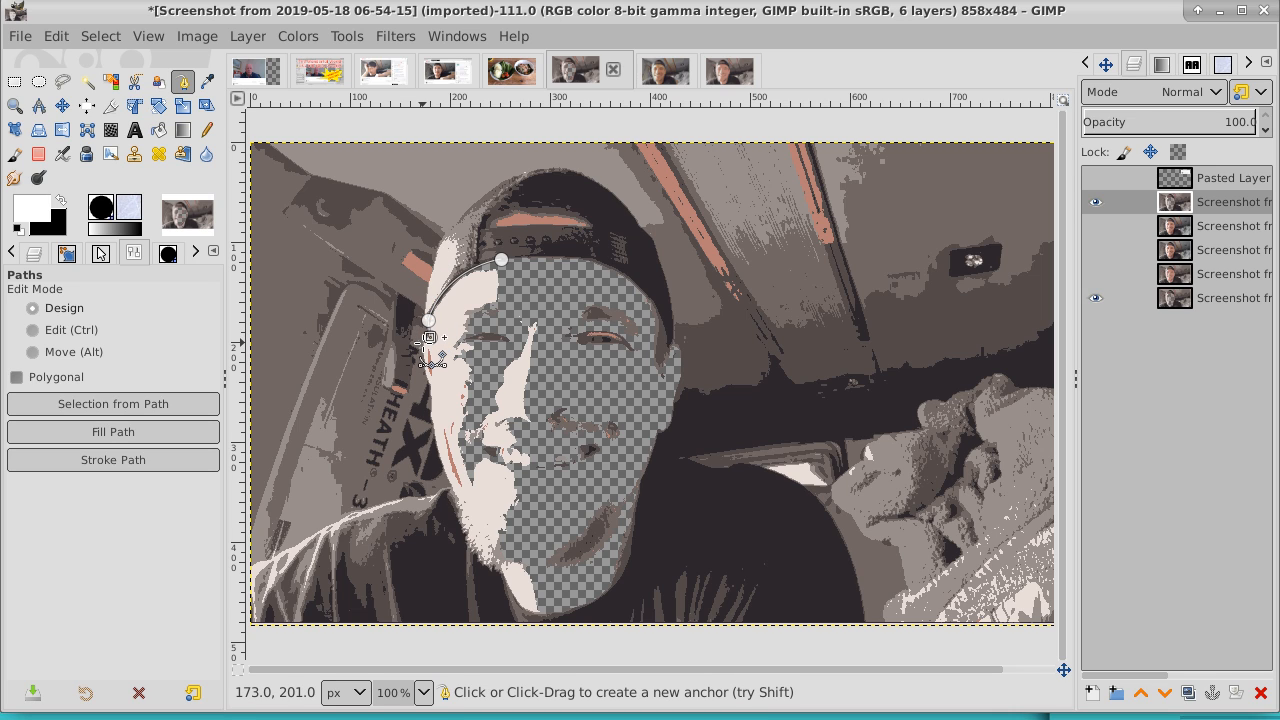
pyautogui.click(424, 345)
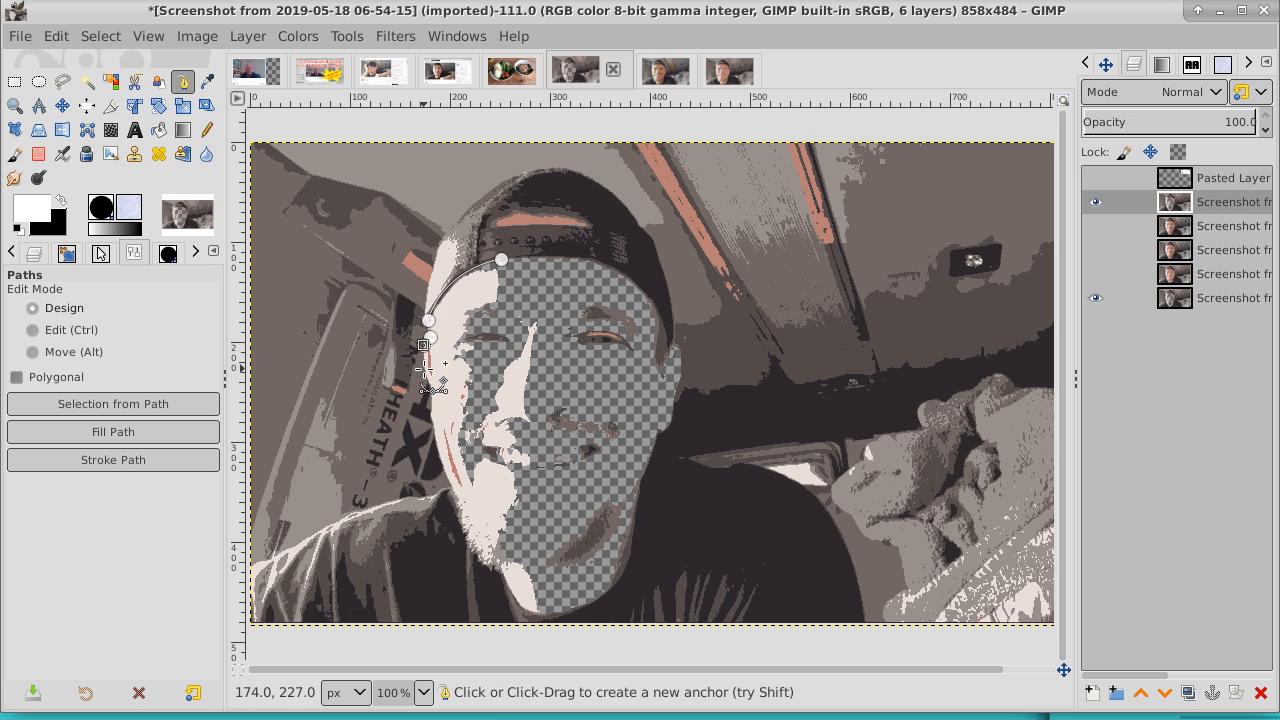
pyautogui.click(427, 370)
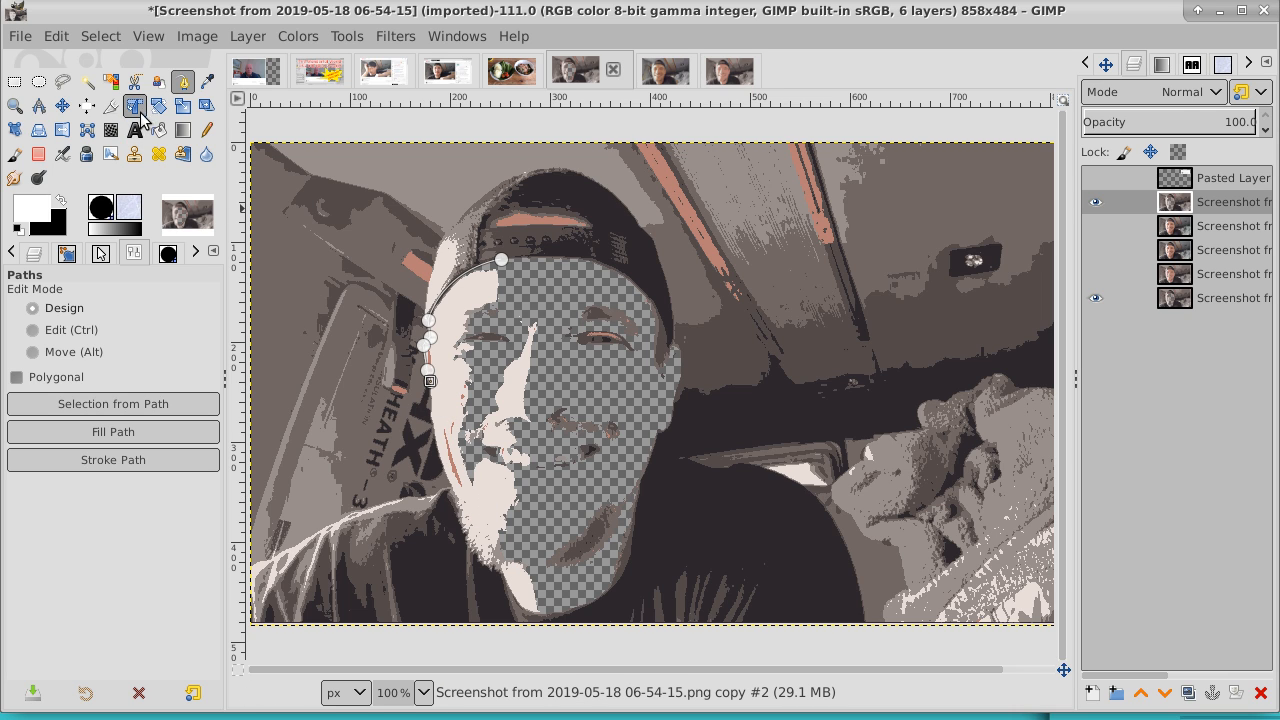
pyautogui.click(62, 105)
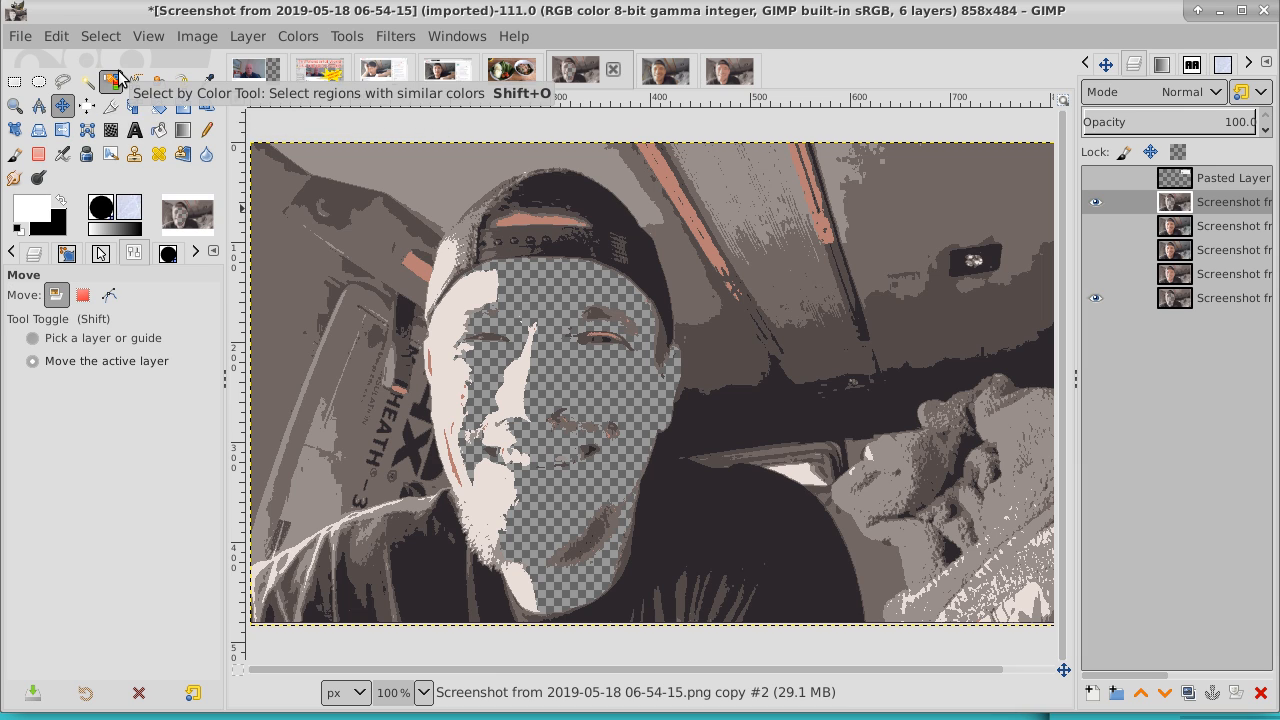
# - Fuzzy-select the near-white highlight areas on the face, delete them from the top cut-out layer, hide the bottom copy and clear the selection
pyautogui.click(87, 81)
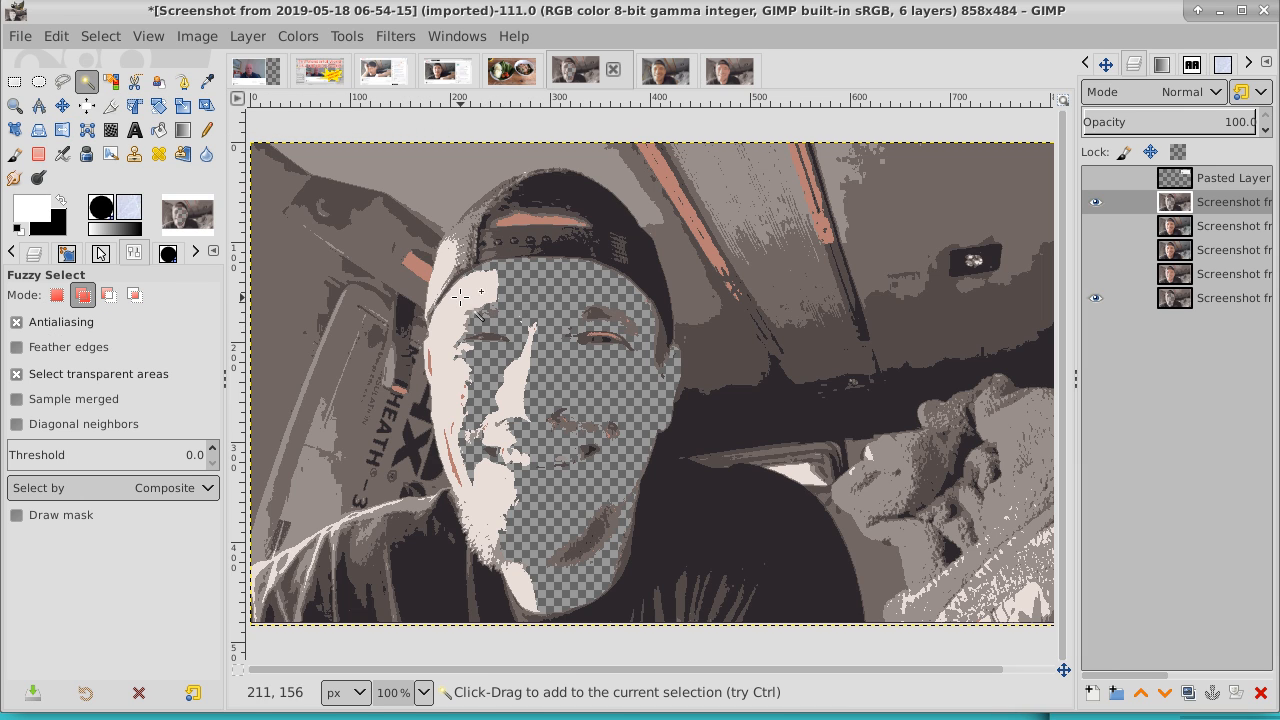
pyautogui.click(459, 295)
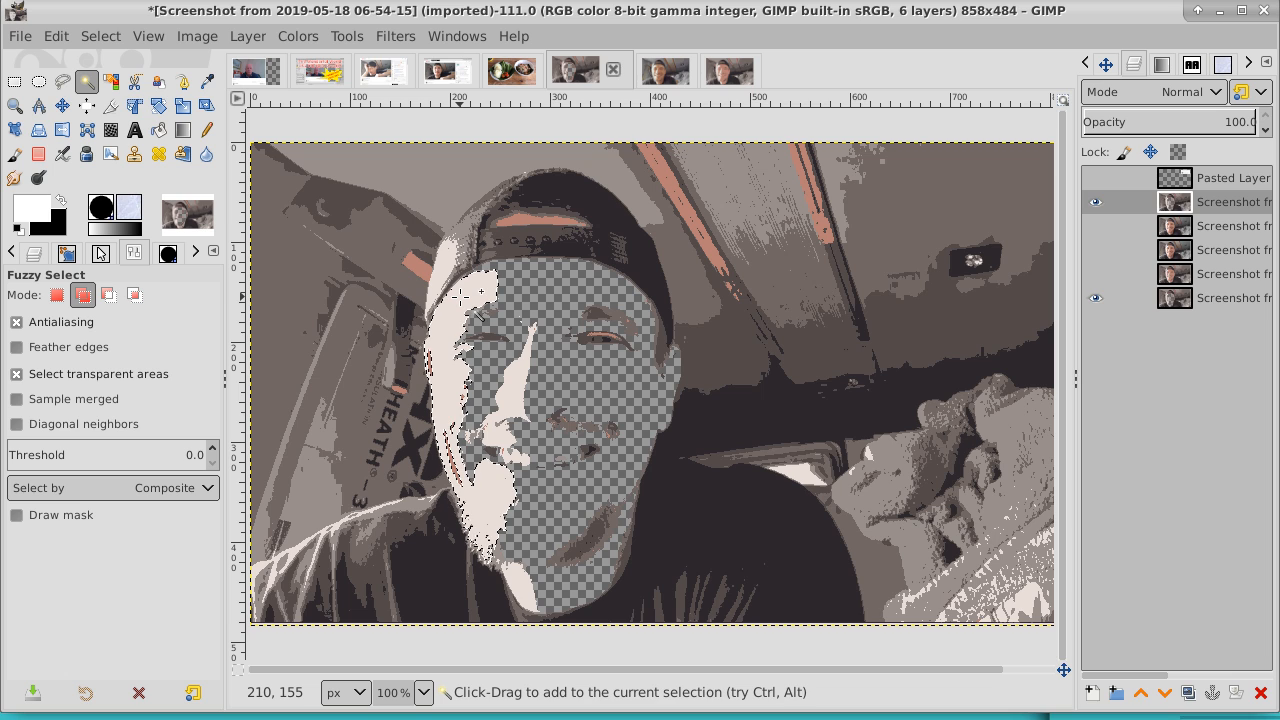
pyautogui.click(519, 391)
pyautogui.click(548, 582)
pyautogui.click(1097, 300)
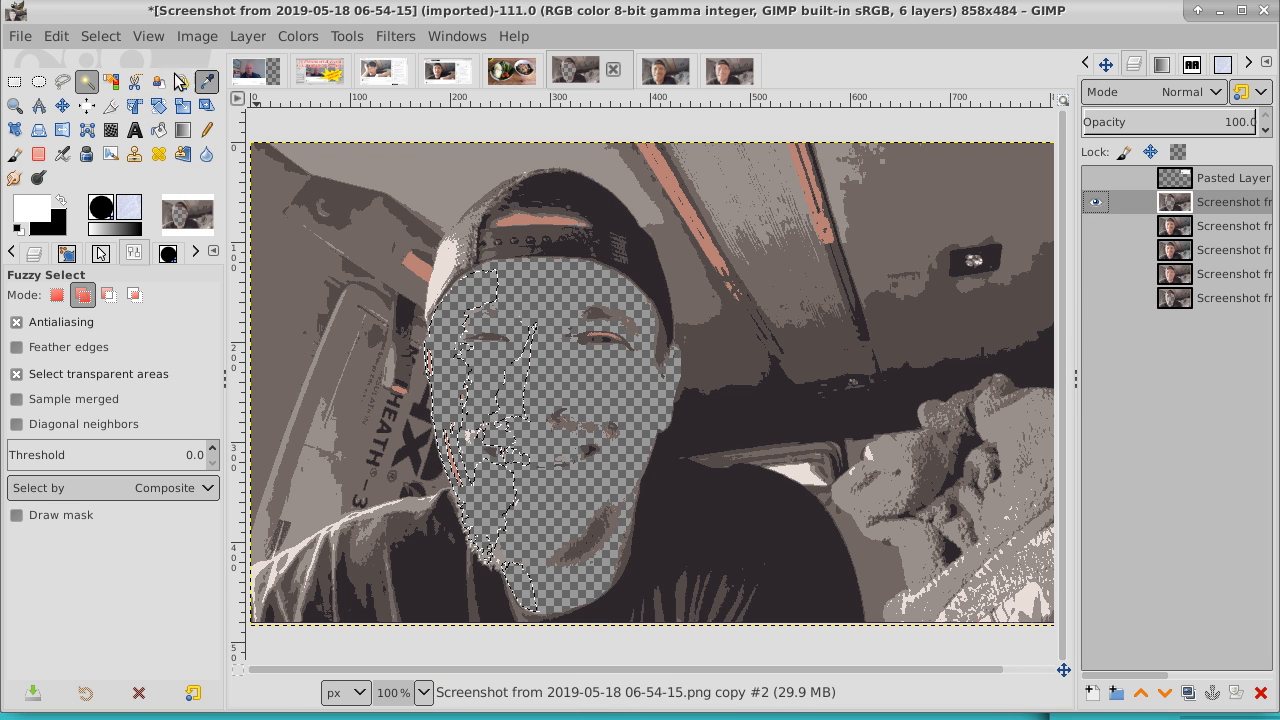
pyautogui.click(105, 36)
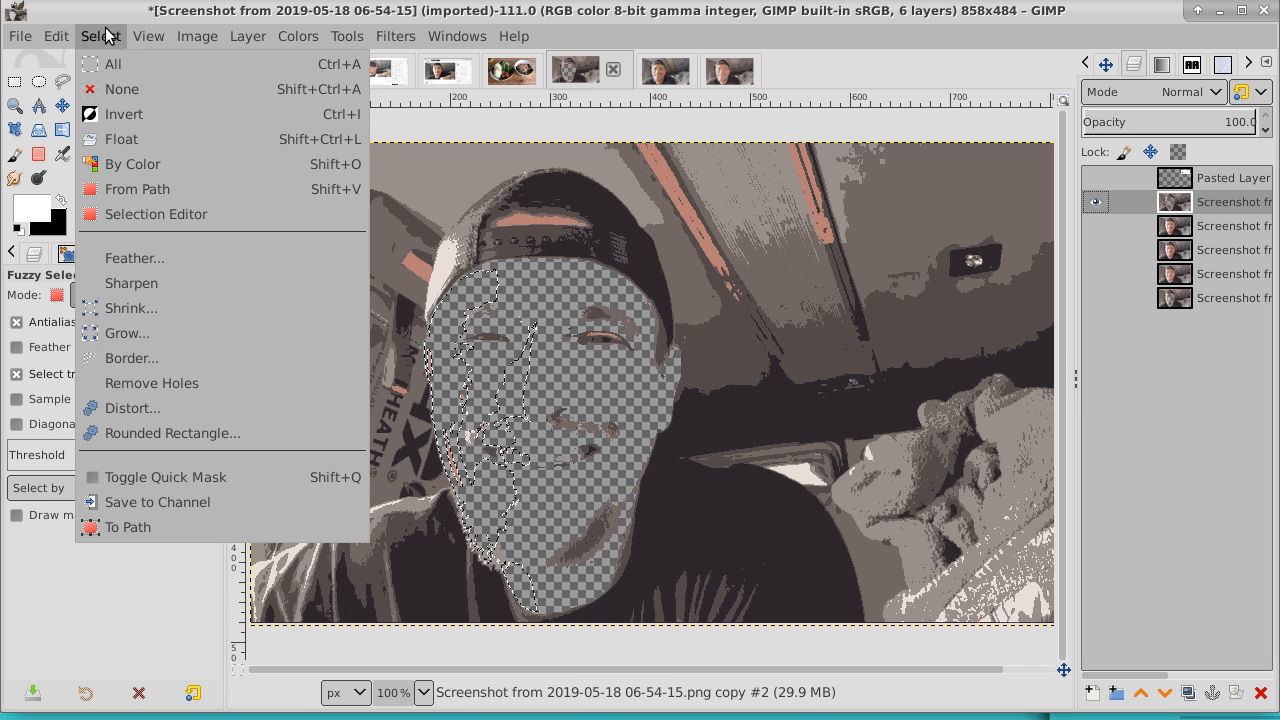
pyautogui.click(122, 91)
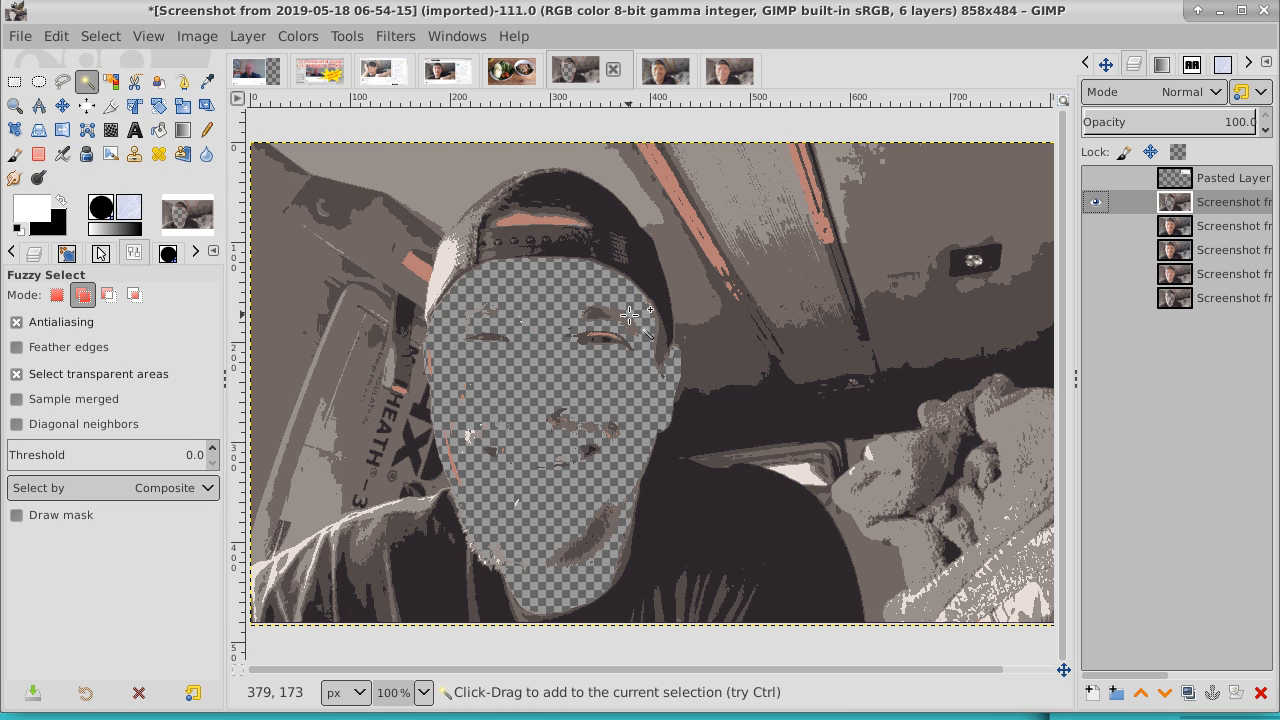
# - Start a path on the cut-out layer at the forehead and trace the face edge down the image's left cheek to the jaw
pyautogui.click(182, 84)
pyautogui.click(563, 264)
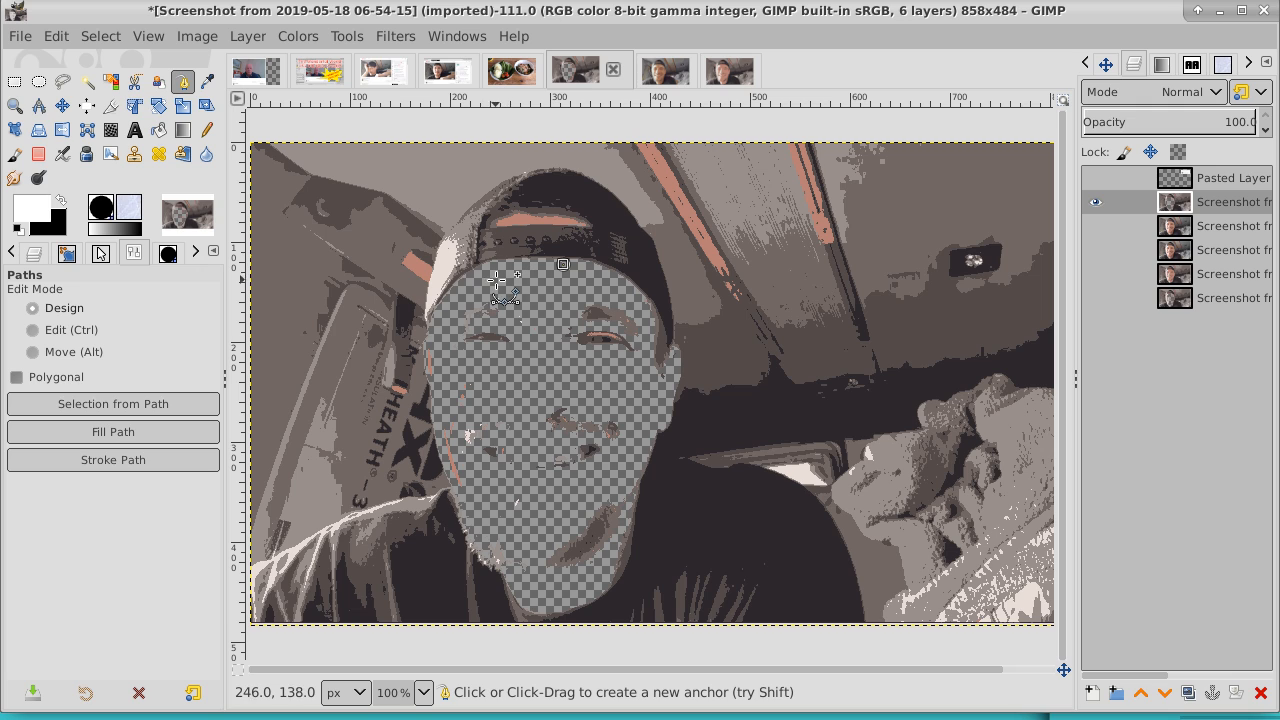
pyautogui.click(446, 303)
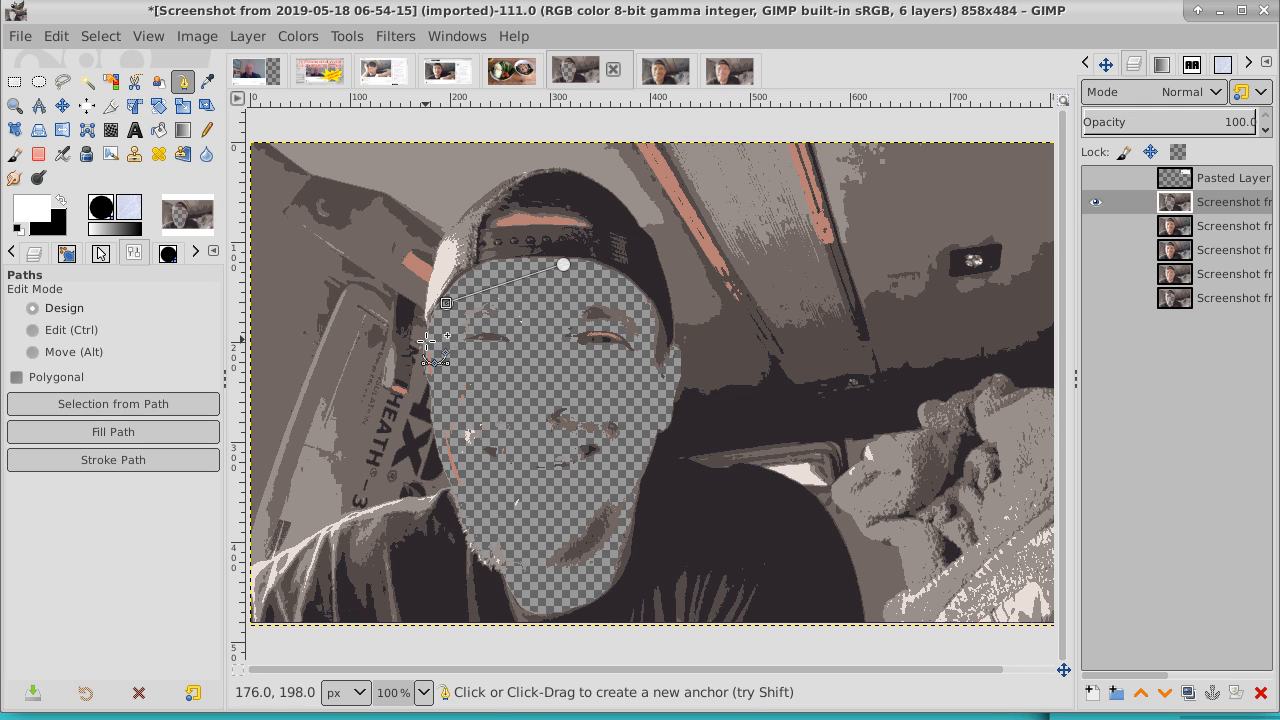
pyautogui.click(426, 345)
pyautogui.click(426, 357)
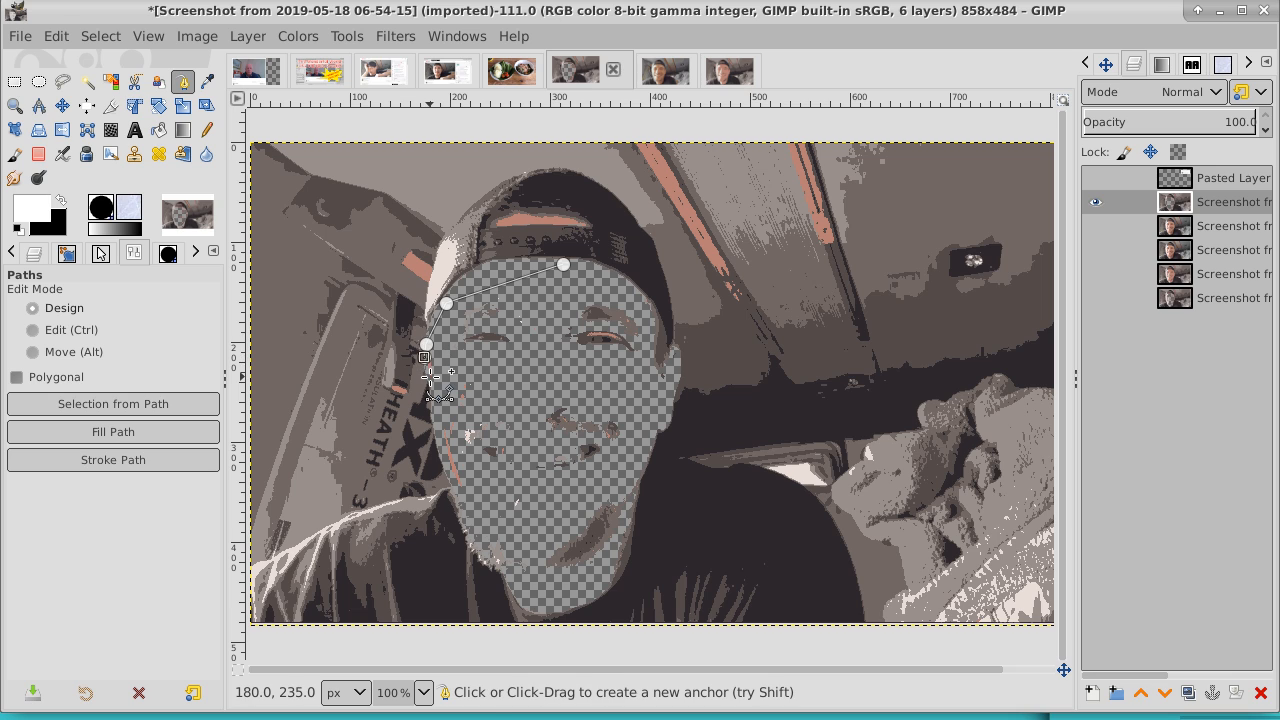
pyautogui.click(438, 390)
pyautogui.click(437, 421)
pyautogui.click(443, 461)
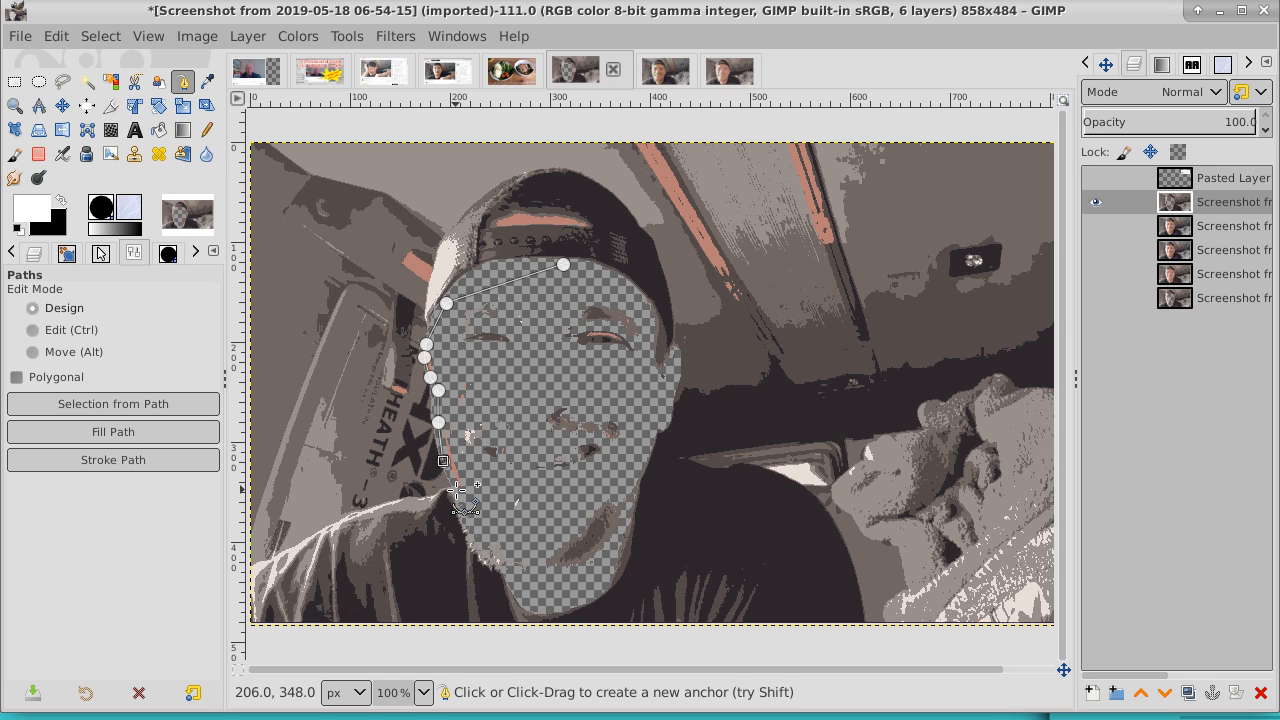
pyautogui.click(455, 490)
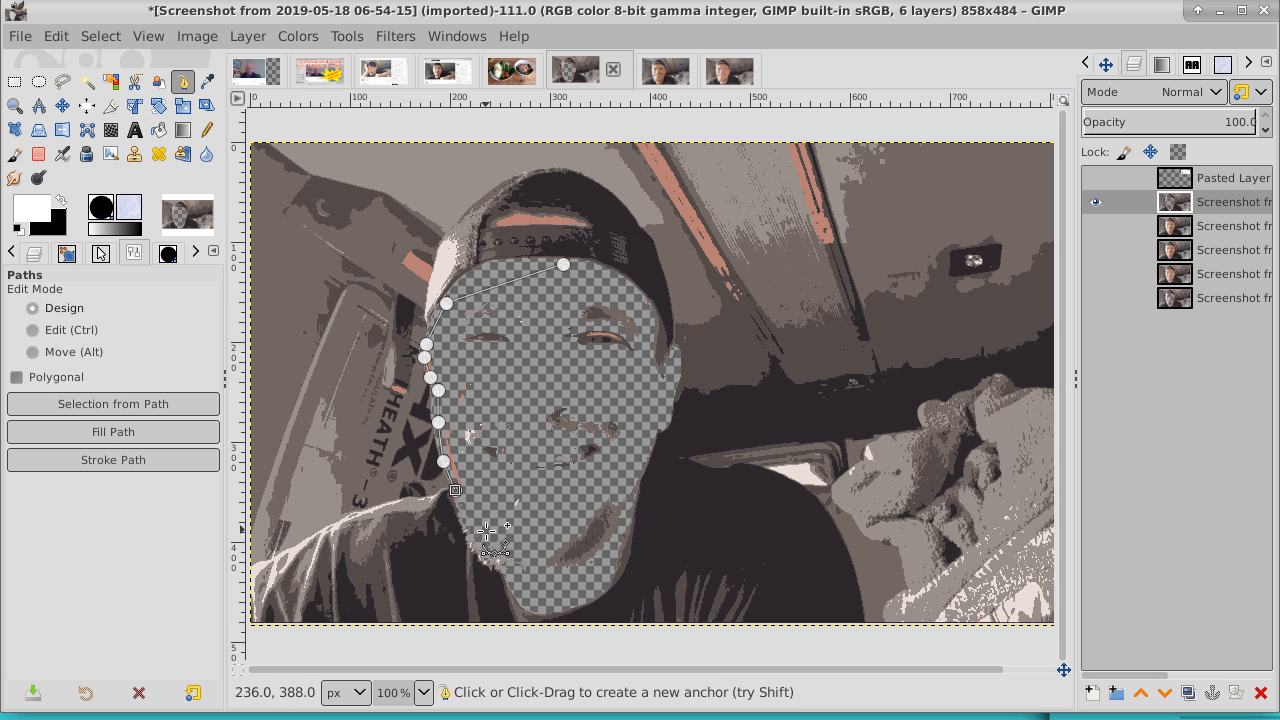
pyautogui.moveTo(510, 552)
pyautogui.mouseDown()
pyautogui.moveTo(586, 571)
pyautogui.moveTo(580, 589)
pyautogui.moveTo(520, 579)
pyautogui.moveTo(505, 562)
pyautogui.mouseUp()
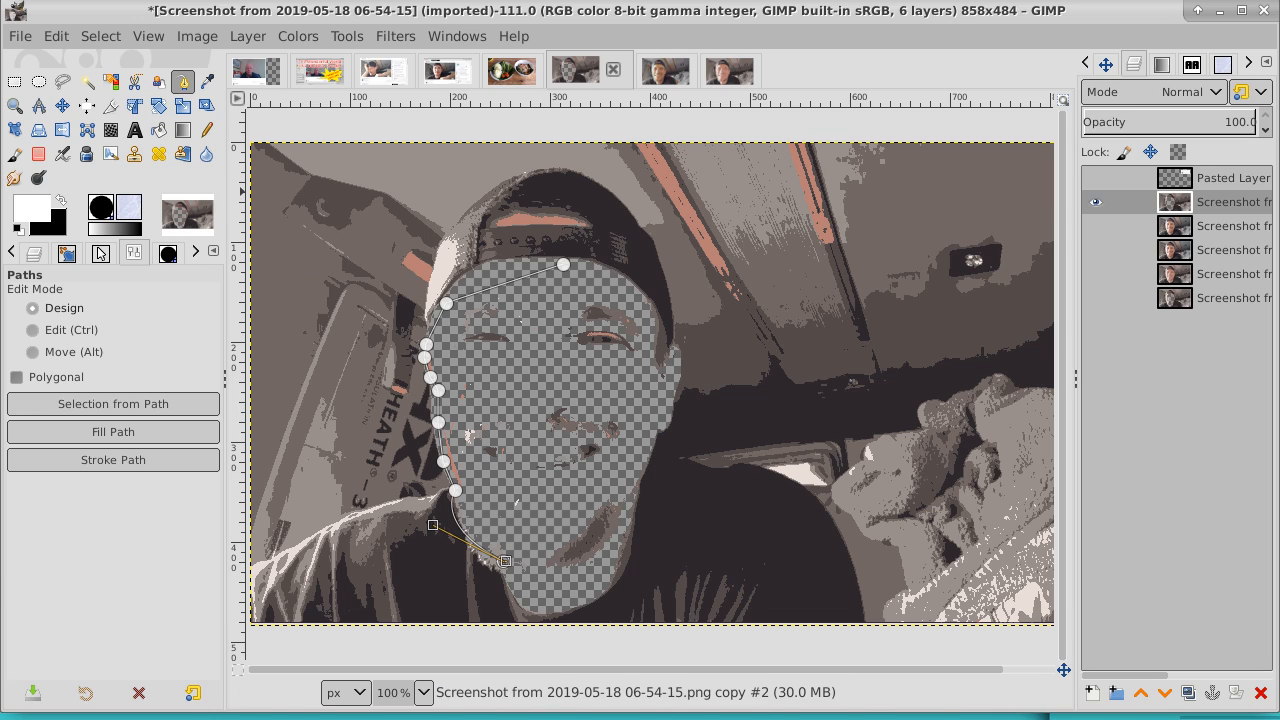
pyautogui.hotkey('alt', 'Tab')
pyautogui.hotkey('alt', 'Tab')
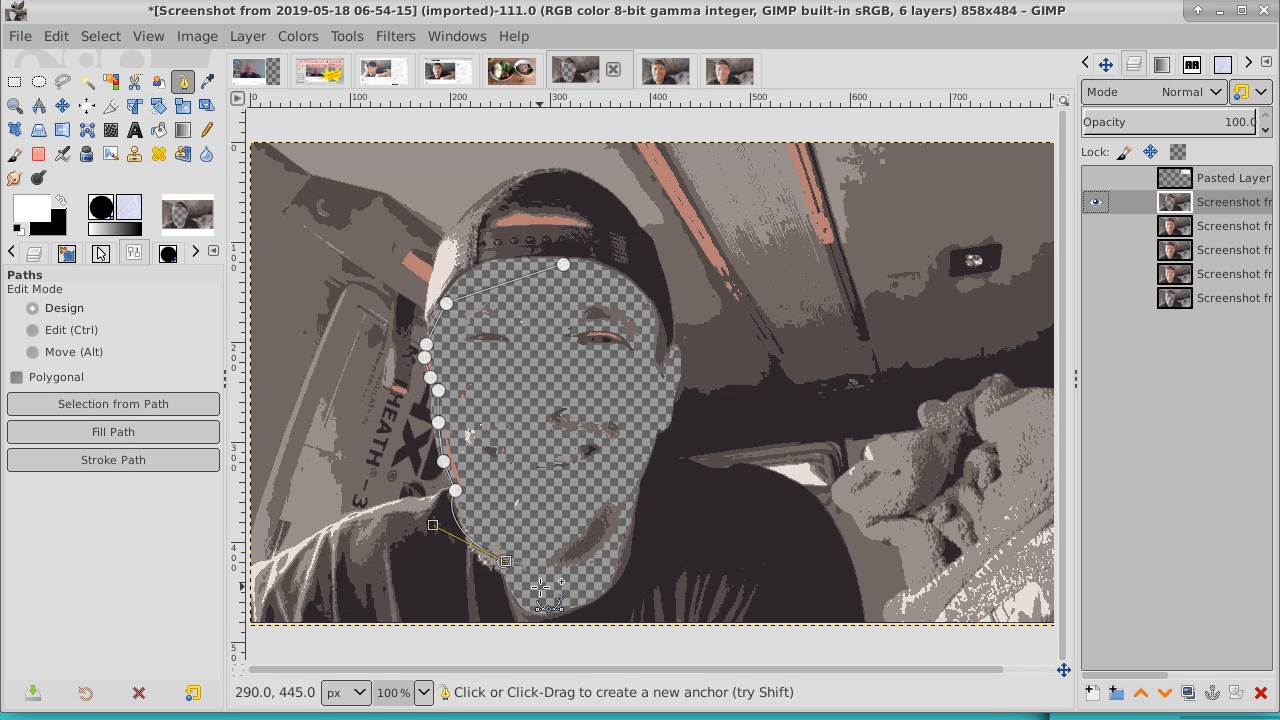
# - Continue the path around the chin and up the image's right side of the face, closing it at the forehead's starting anchor
pyautogui.click(543, 594)
pyautogui.moveTo(543, 594); pyautogui.dragTo(601, 569)
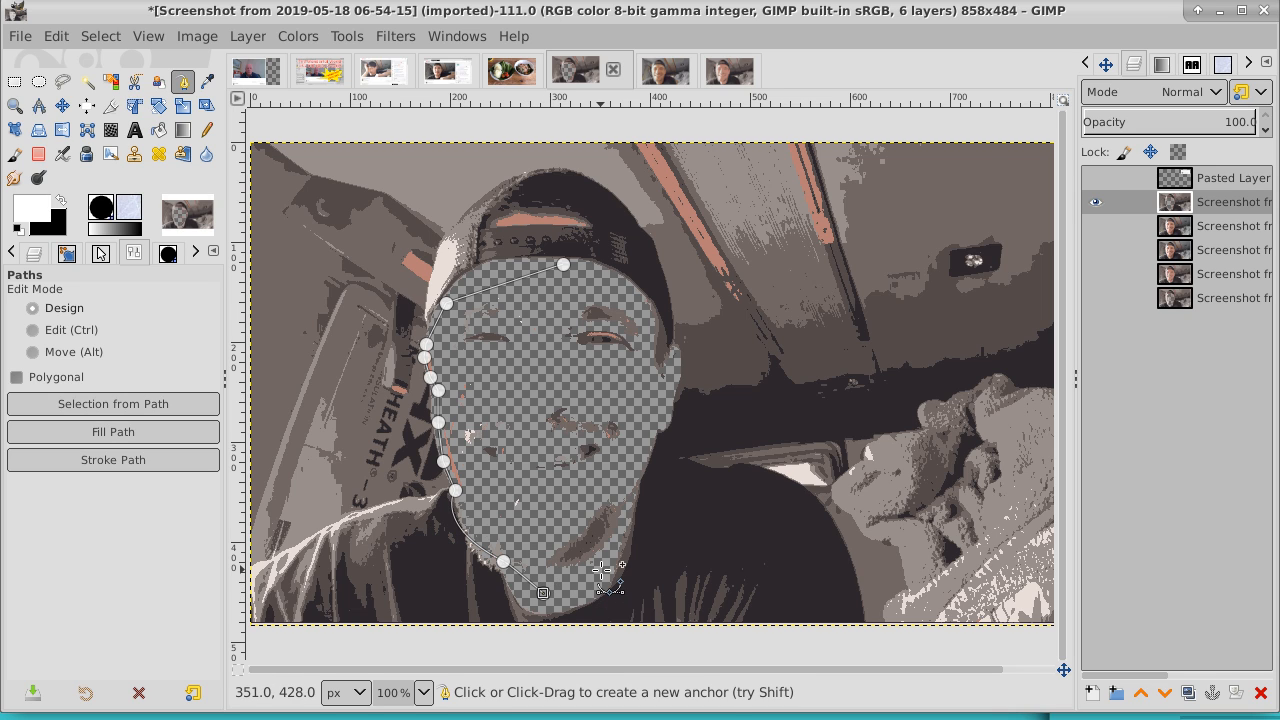
pyautogui.click(624, 525)
pyautogui.click(641, 422)
pyautogui.click(645, 308)
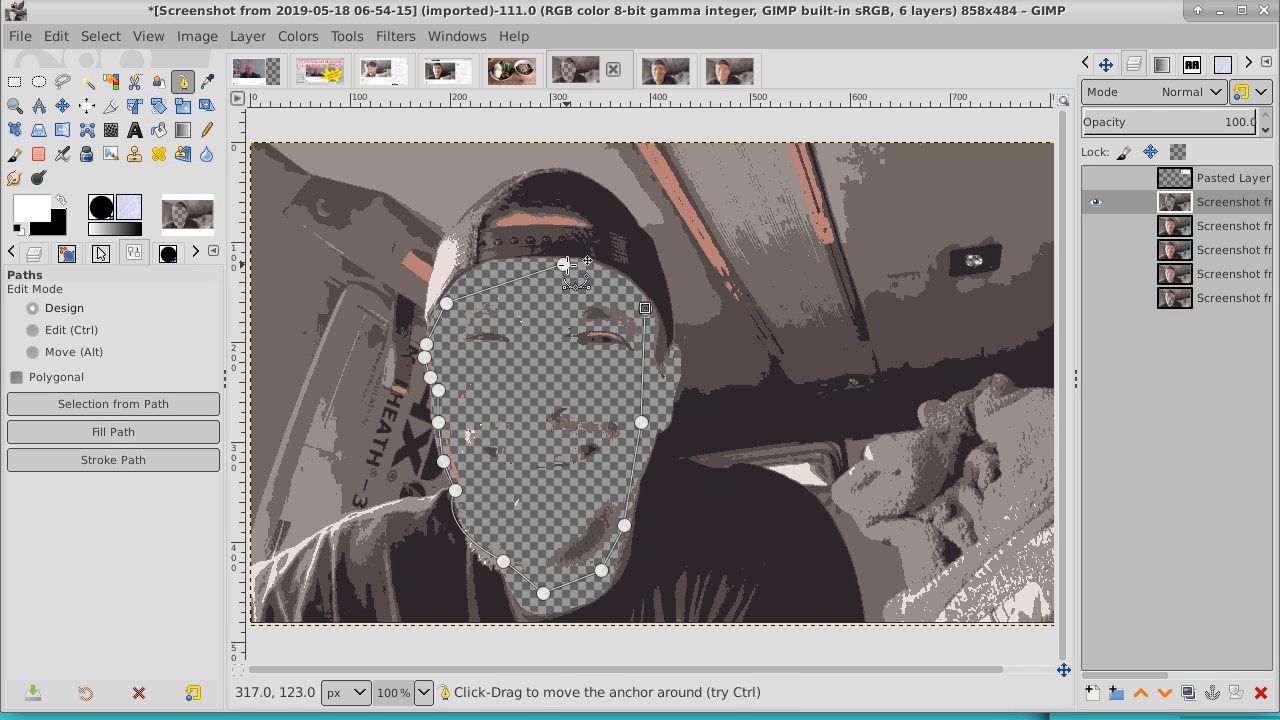
pyautogui.keyDown('ctrl'); pyautogui.click(563, 263); pyautogui.keyUp('ctrl')
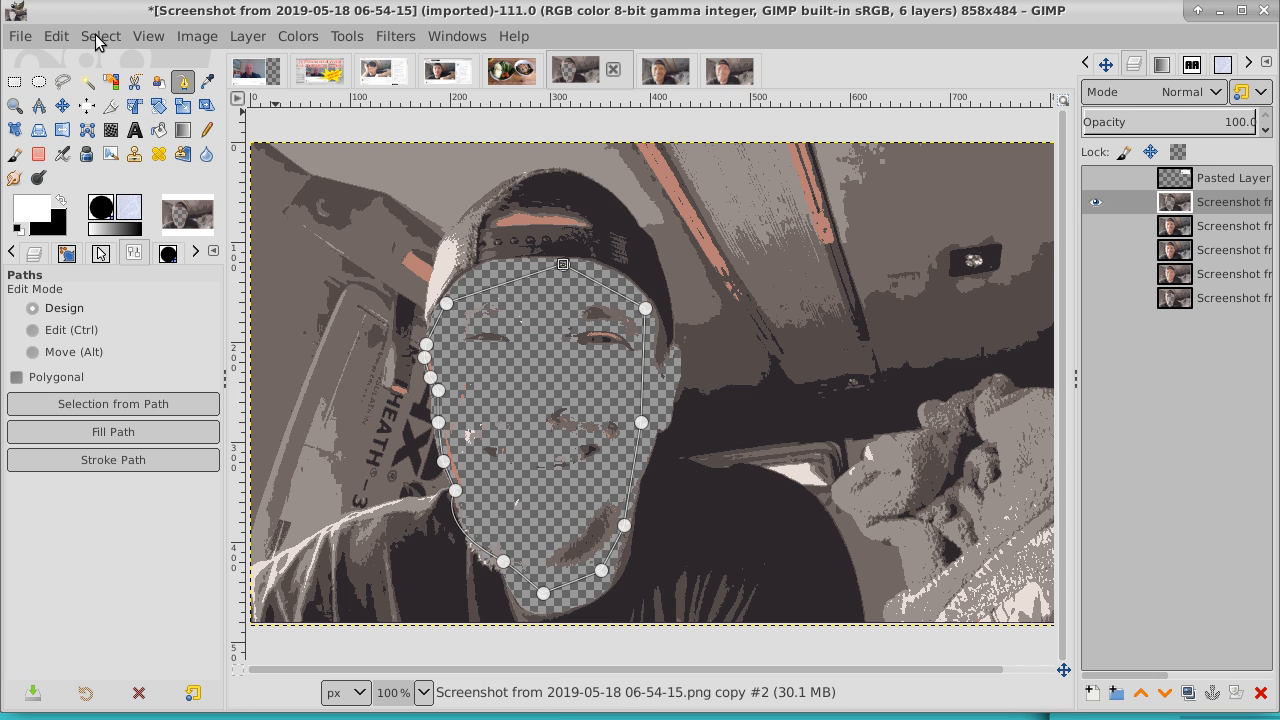
# - Turn the closed face path into a selection, delete the leftover facial features from the top cut-out layer, and clear the selection
pyautogui.click(99, 36)
pyautogui.click(113, 197)
pyautogui.click(1100, 207)
pyautogui.click(1097, 203)
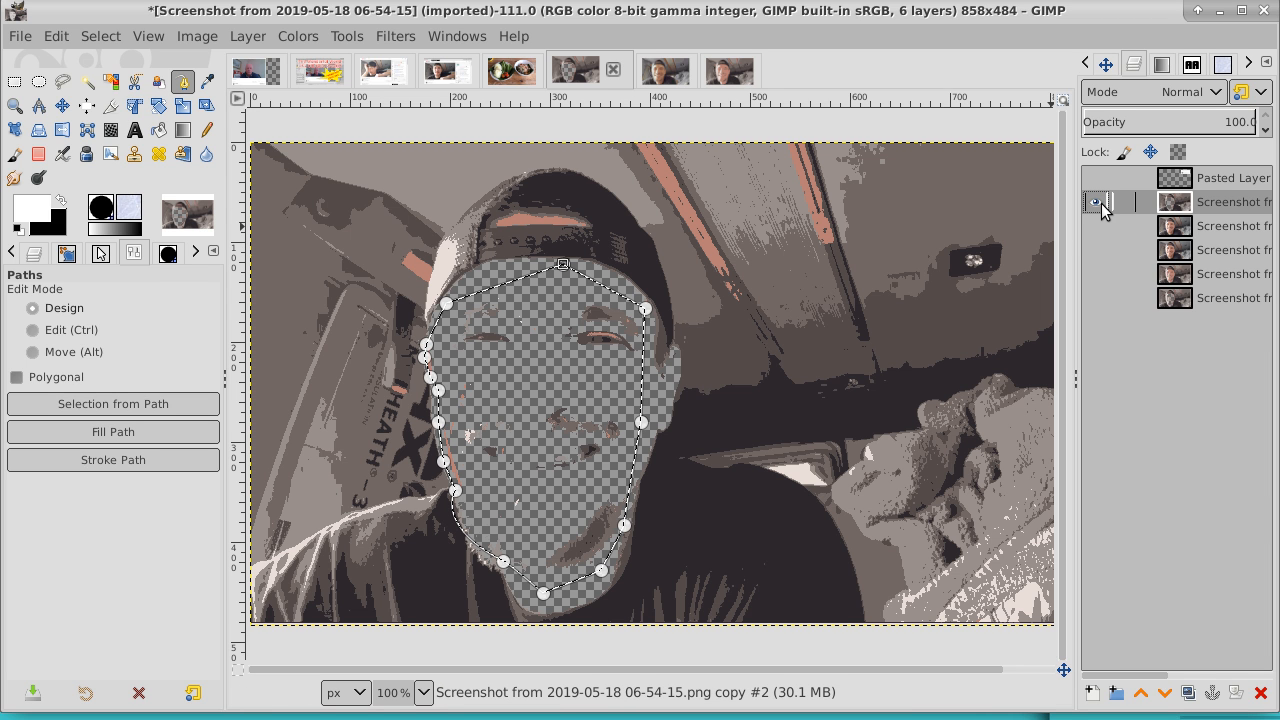
pyautogui.press('Delete')
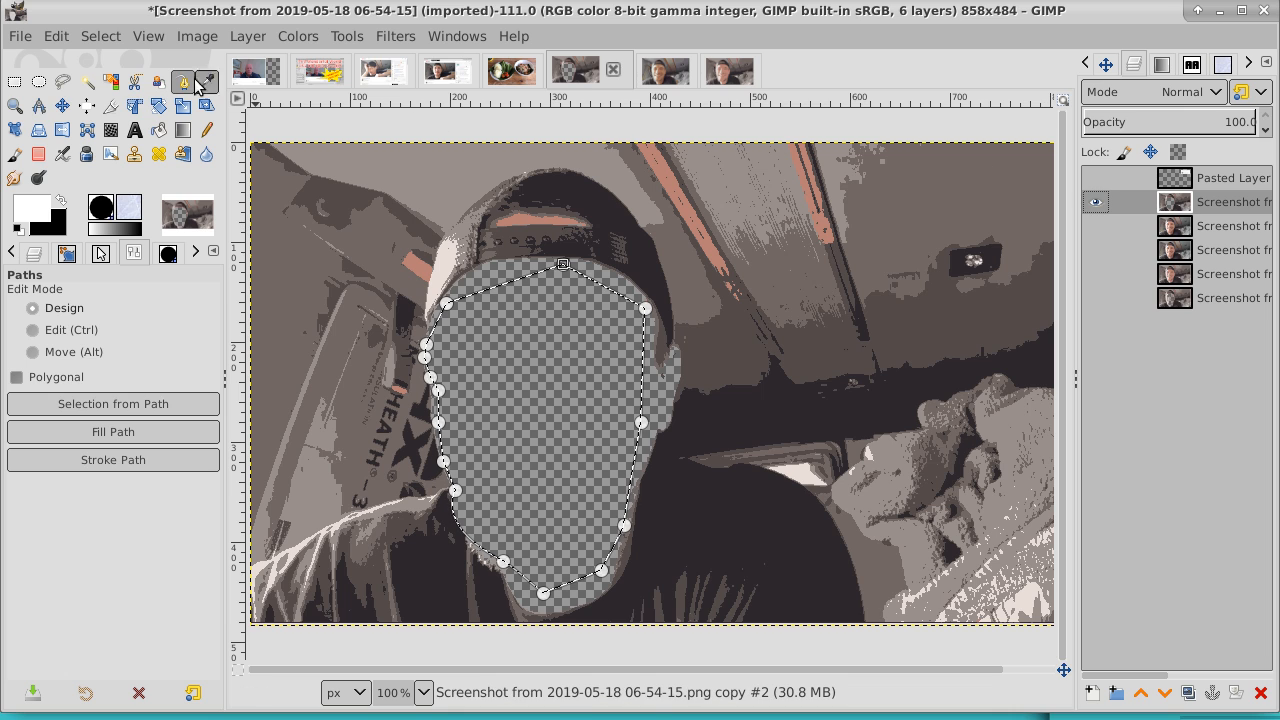
pyautogui.click(100, 36)
pyautogui.click(115, 93)
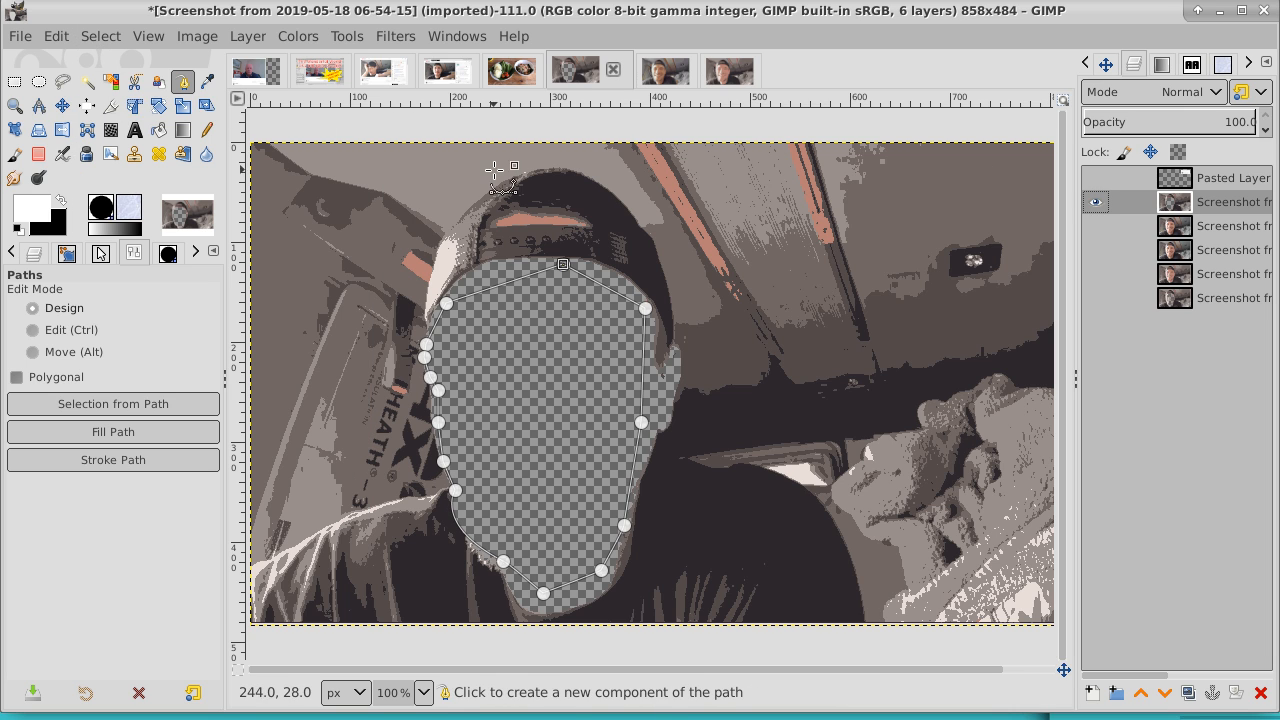
pyautogui.click(62, 105)
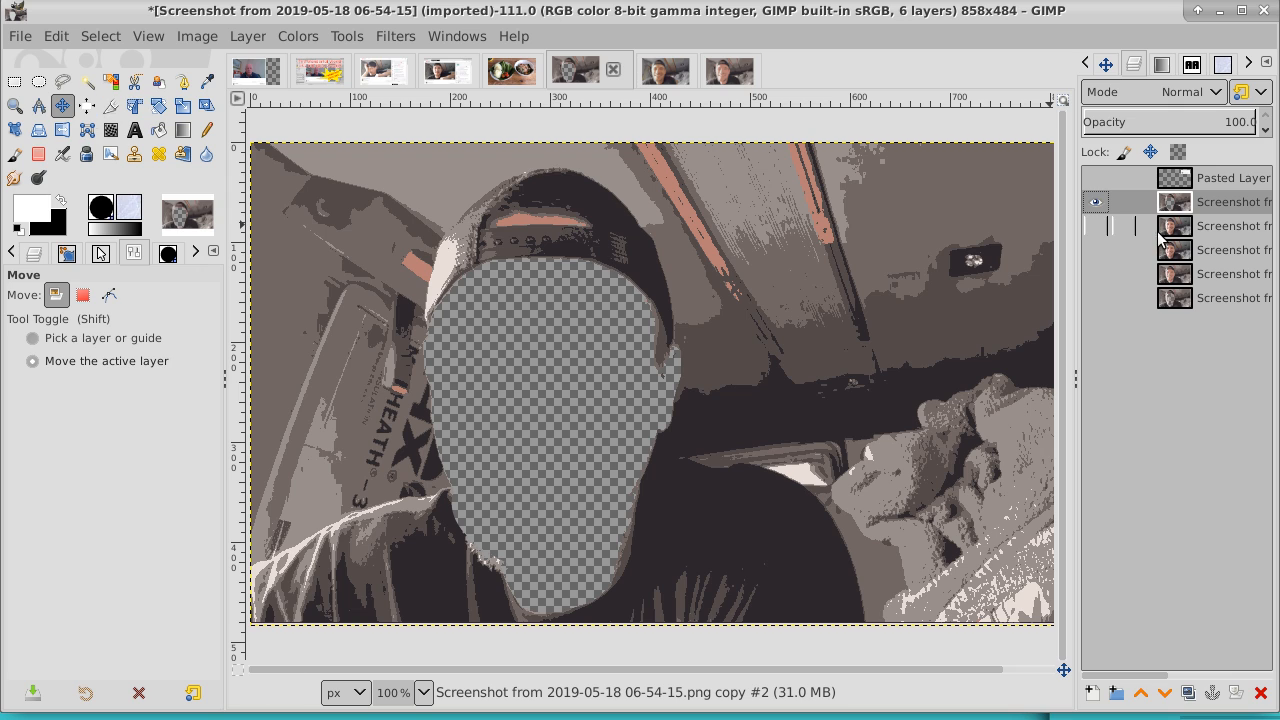
# - Show the full-color layer below the cut-out layer and compare the image with and without the indexed cut-out
pyautogui.click(1092, 226)
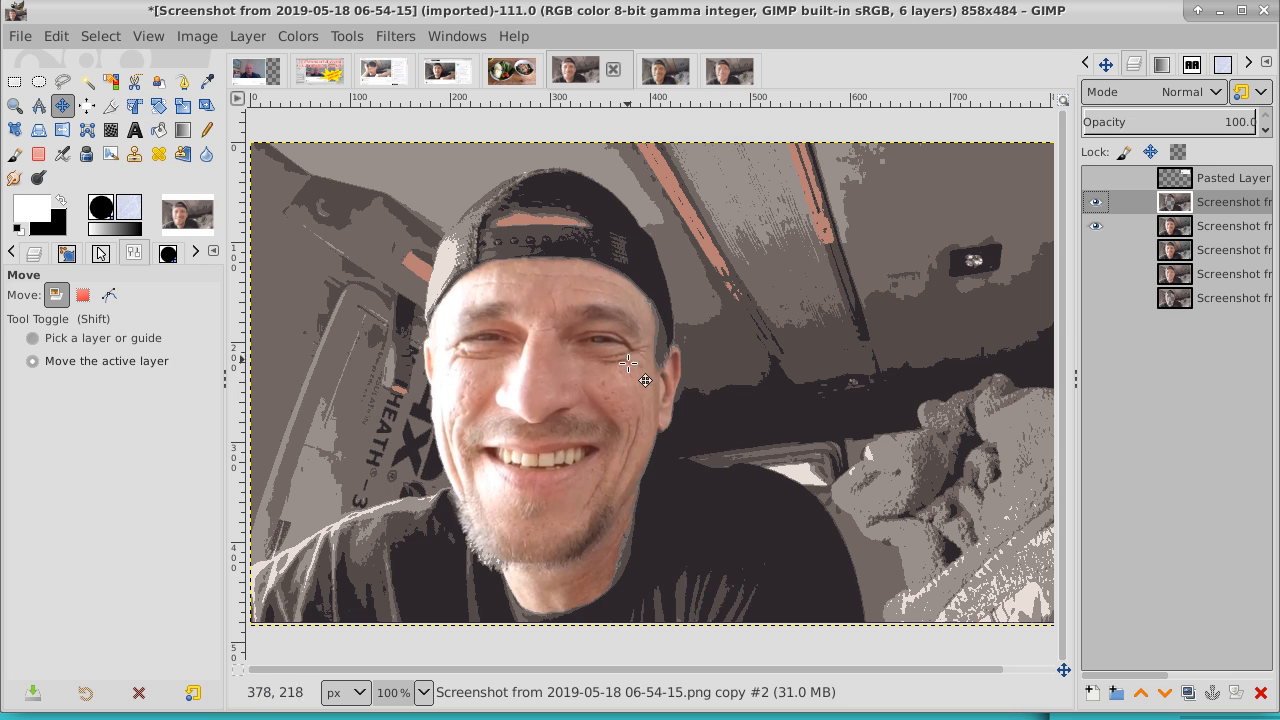
pyautogui.click(1097, 204)
pyautogui.click(1097, 206)
pyautogui.click(1095, 204)
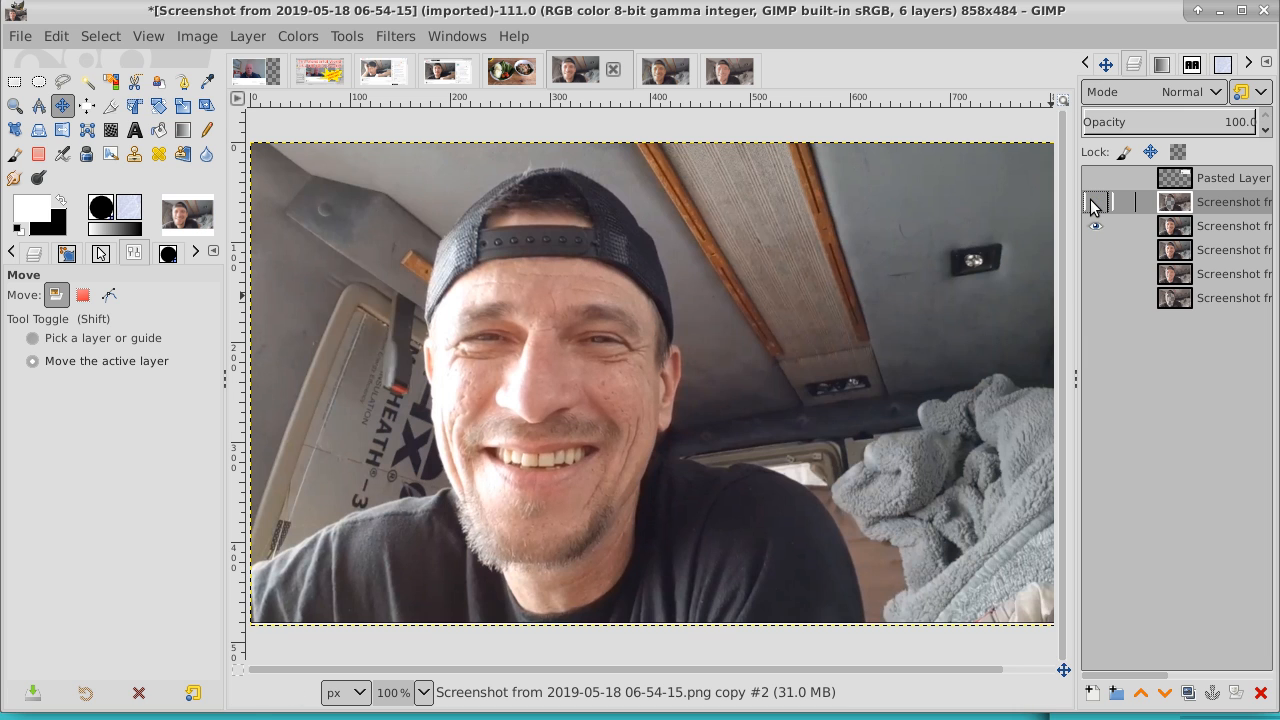
pyautogui.click(1092, 203)
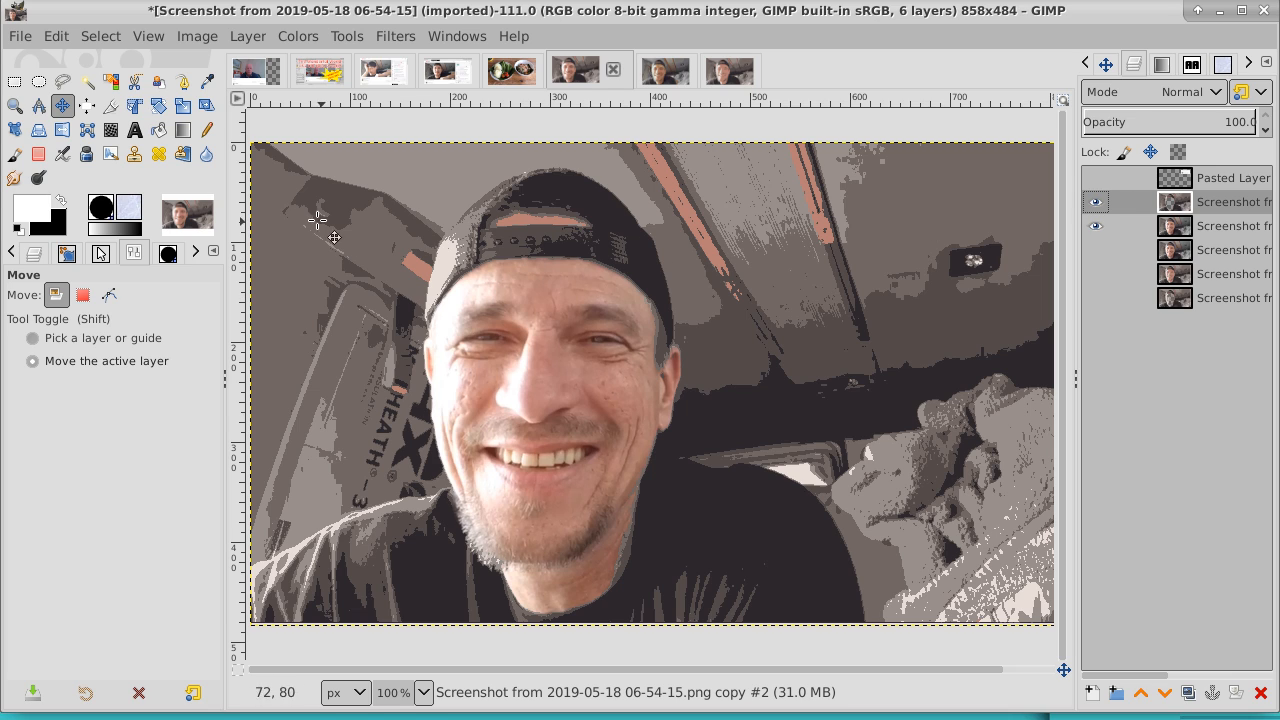
# - Erase remnants around the chin of the cut-out layer at brush size 128 with the full-color layer hidden, then show that layer again
pyautogui.click(39, 154)
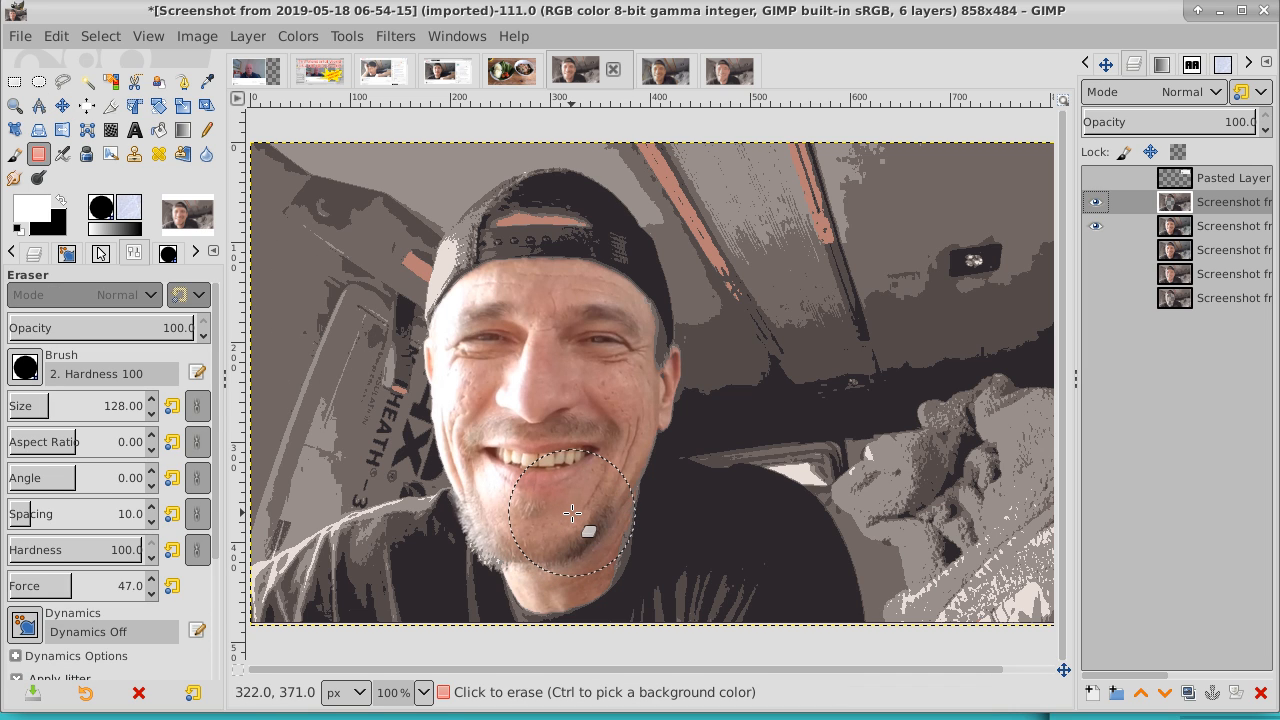
pyautogui.click(1096, 226)
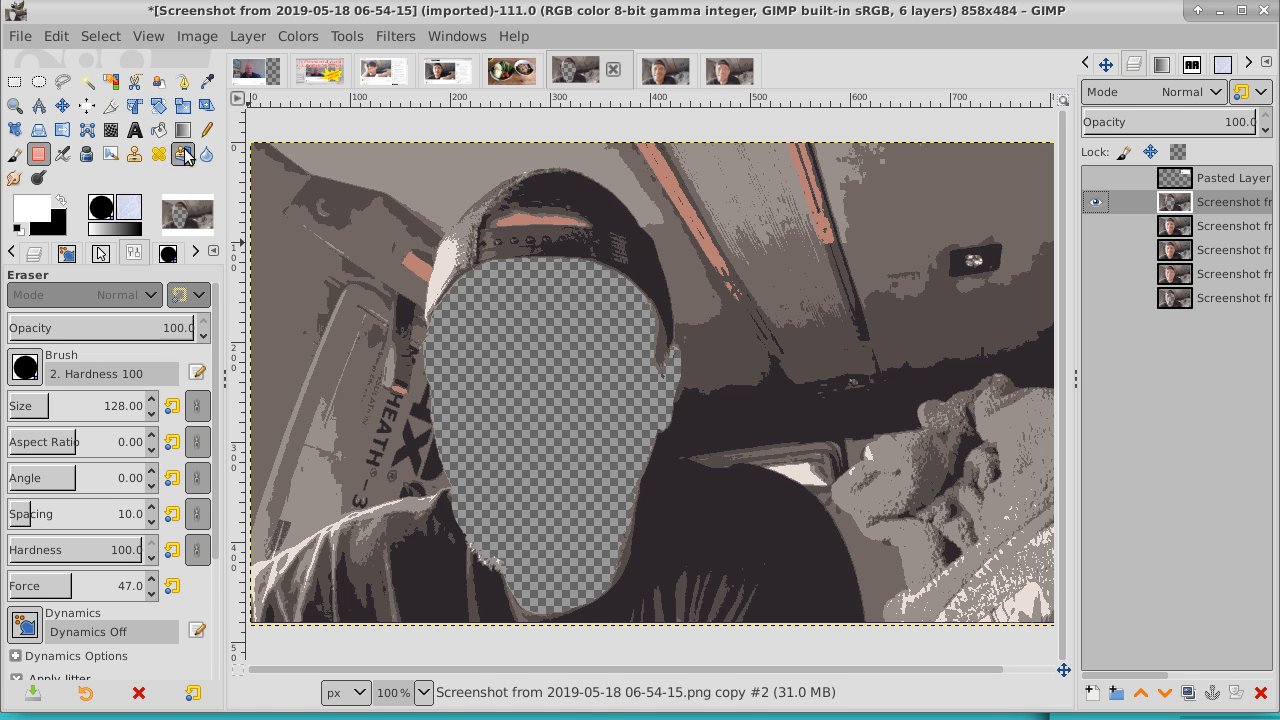
pyautogui.click(567, 539)
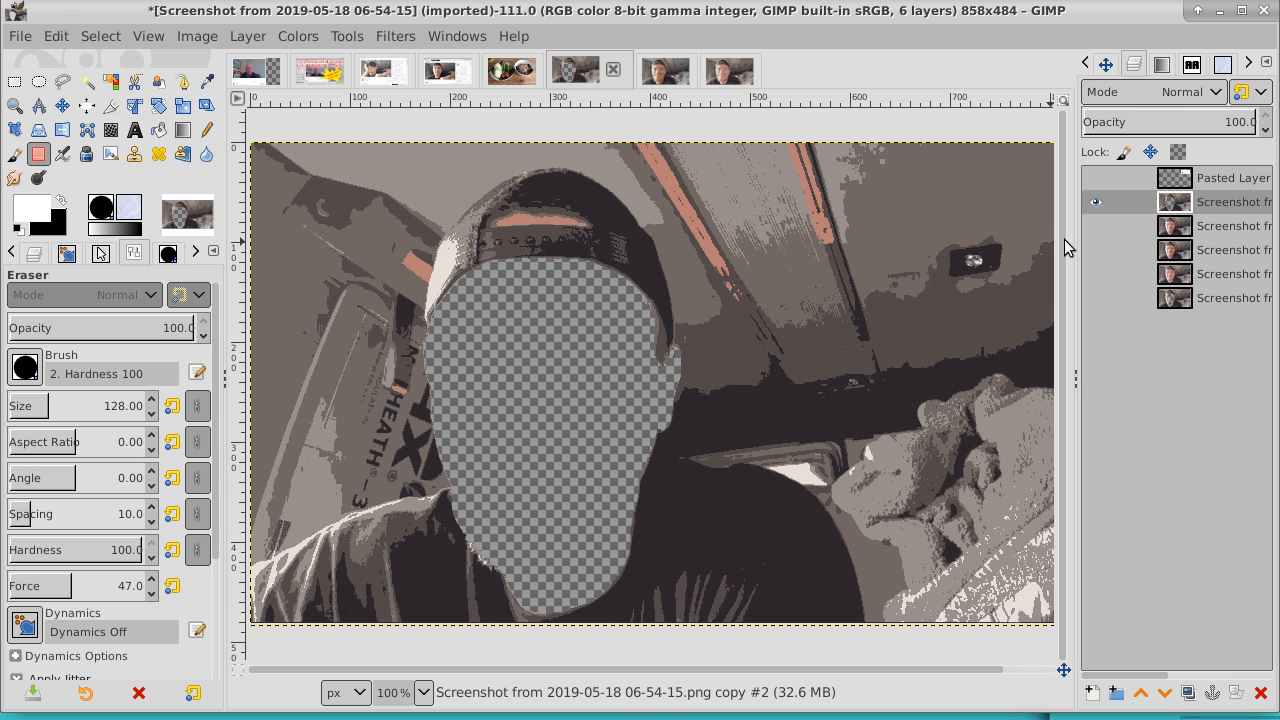
pyautogui.click(1093, 228)
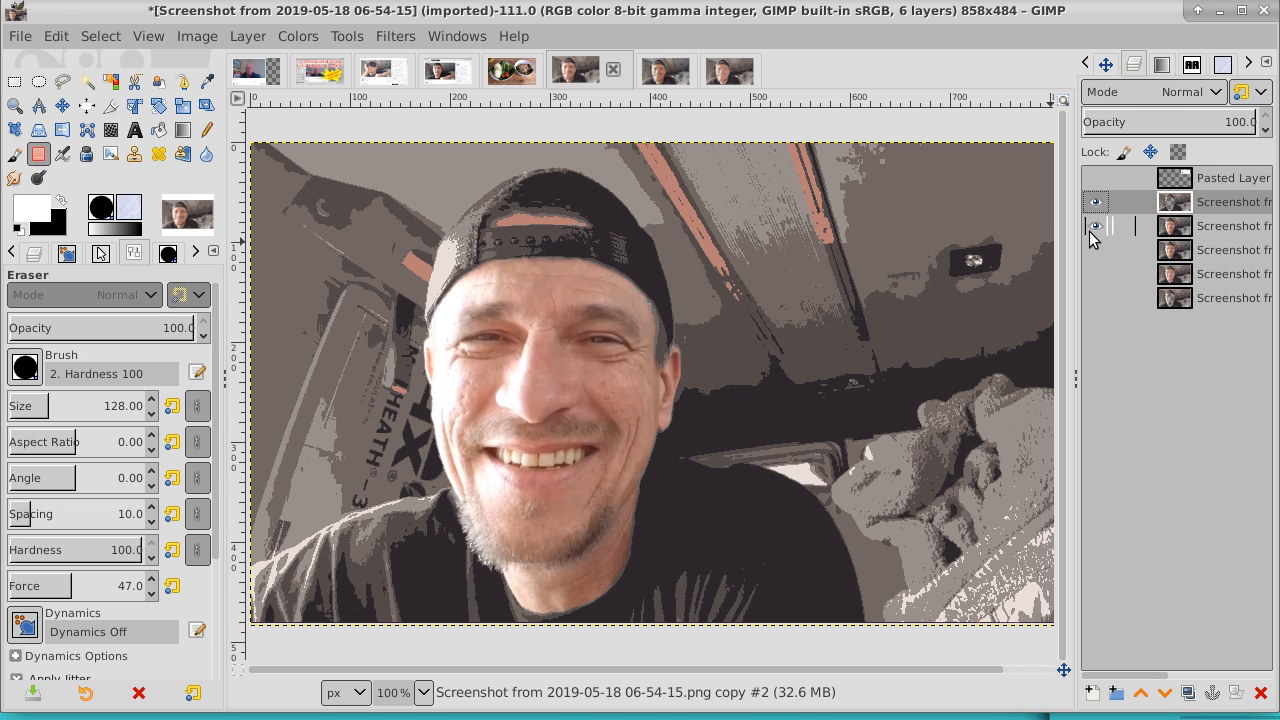
# - Duplicate the cut-out indexed layer, hide the duplicate, and make the original cut-out layer active
pyautogui.click(1254, 231)
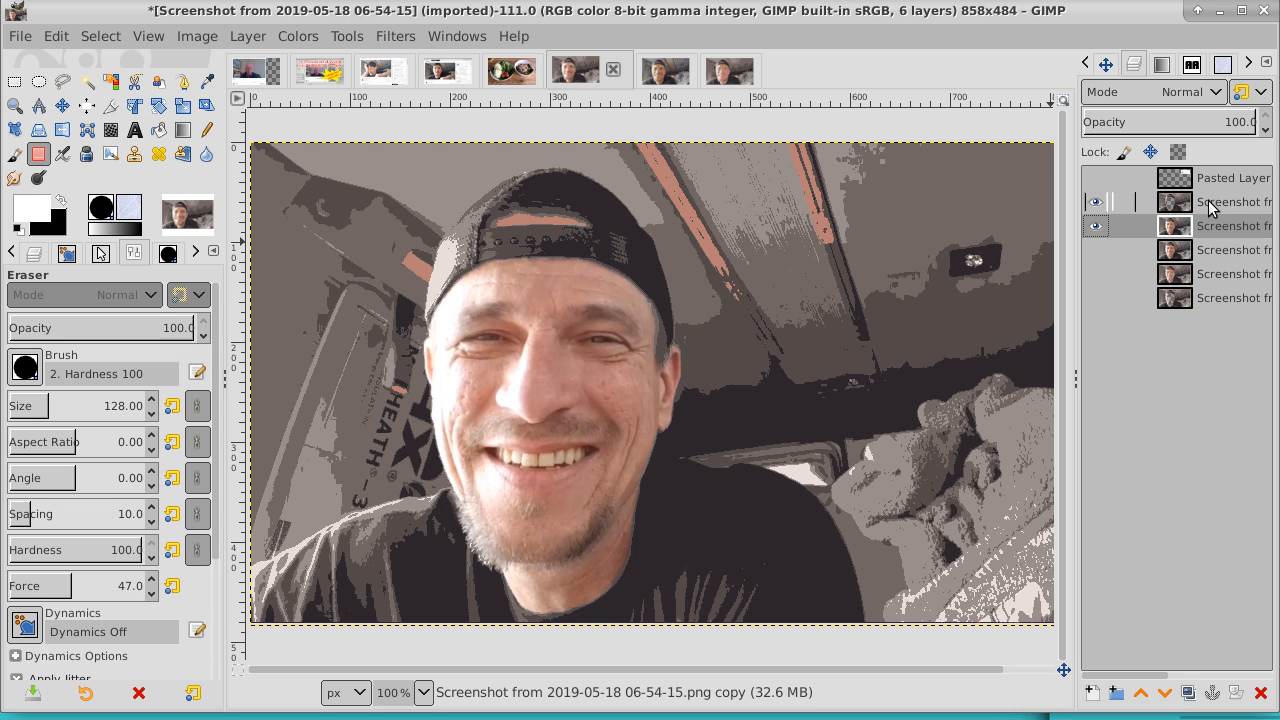
pyautogui.click(1096, 203)
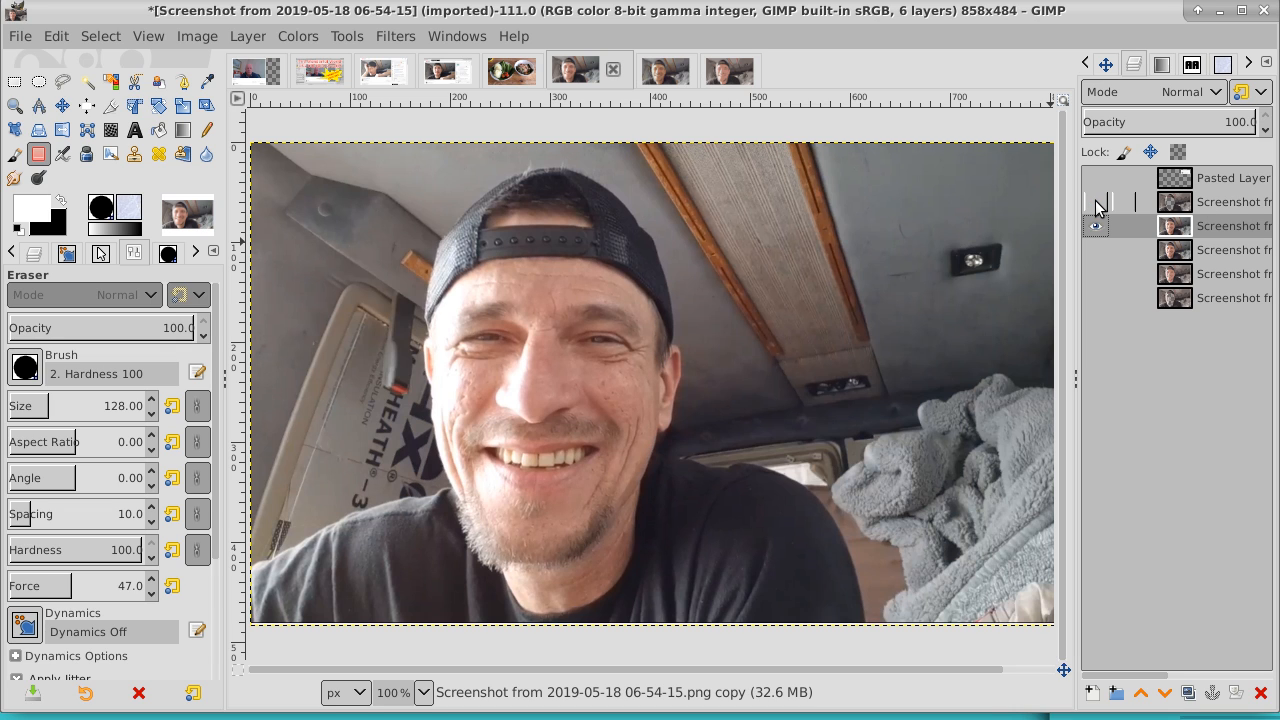
pyautogui.click(1096, 203)
pyautogui.click(1218, 206)
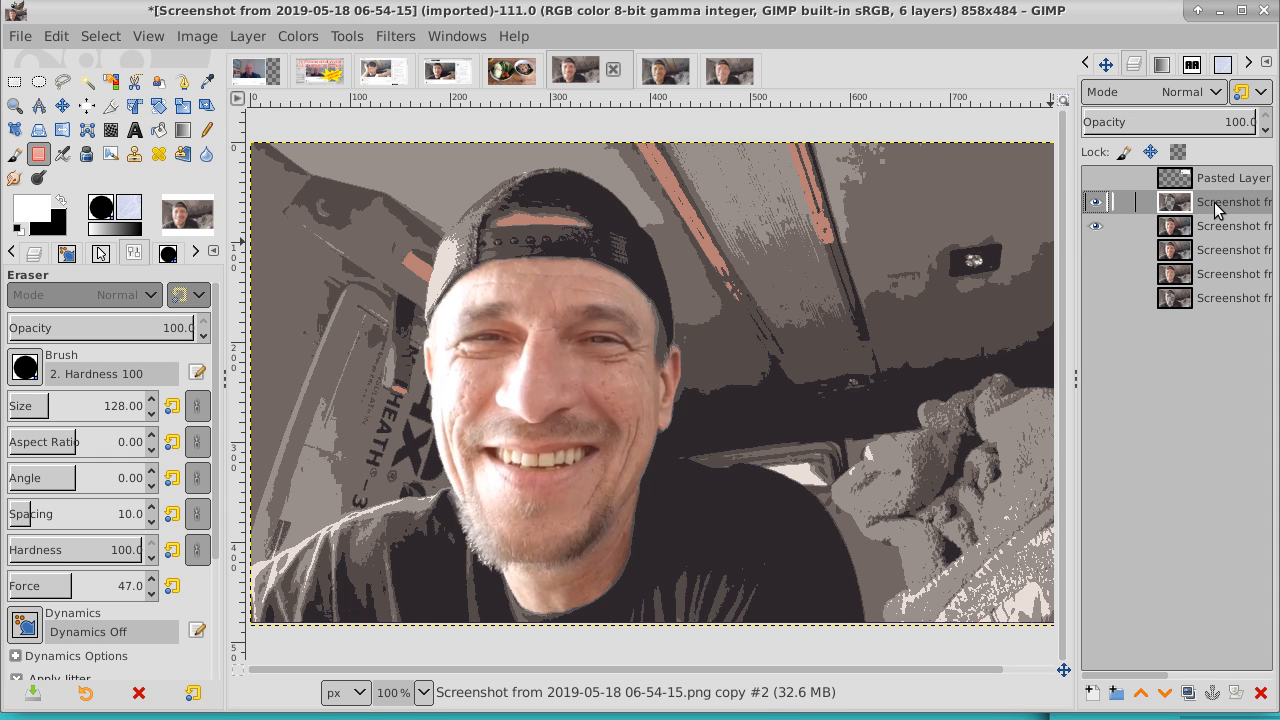
pyautogui.click(1188, 692)
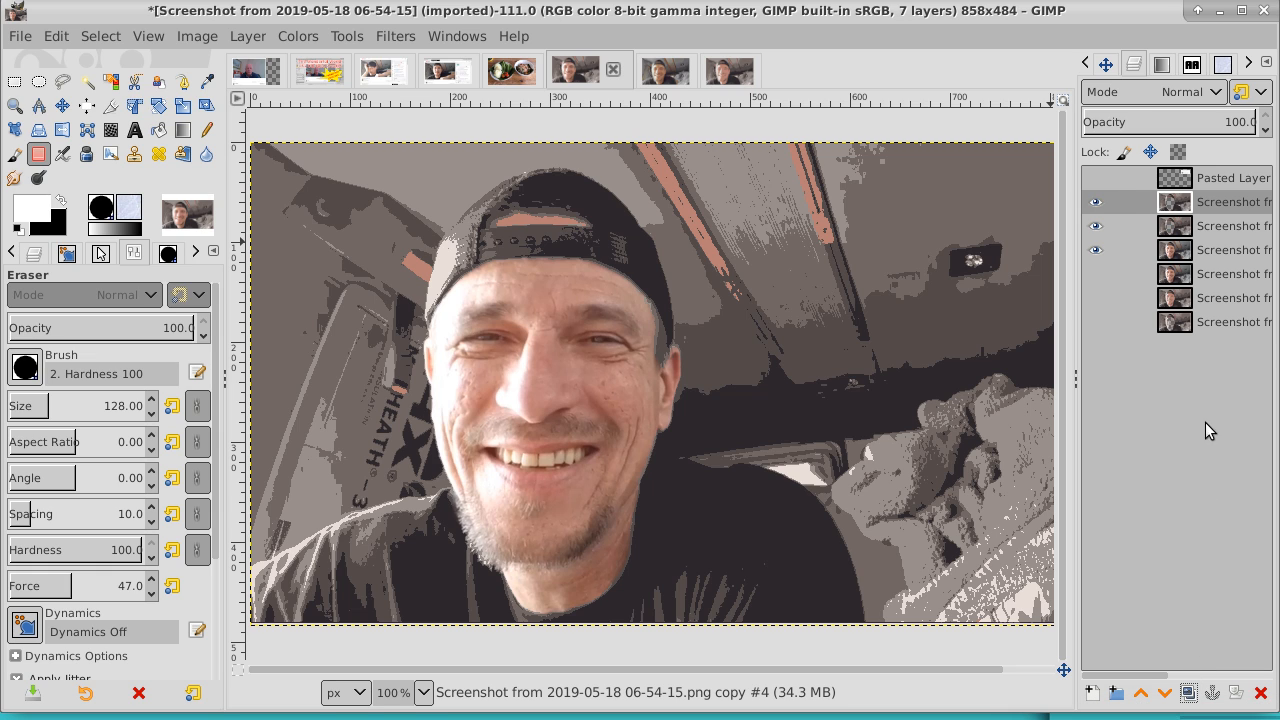
pyautogui.click(1097, 204)
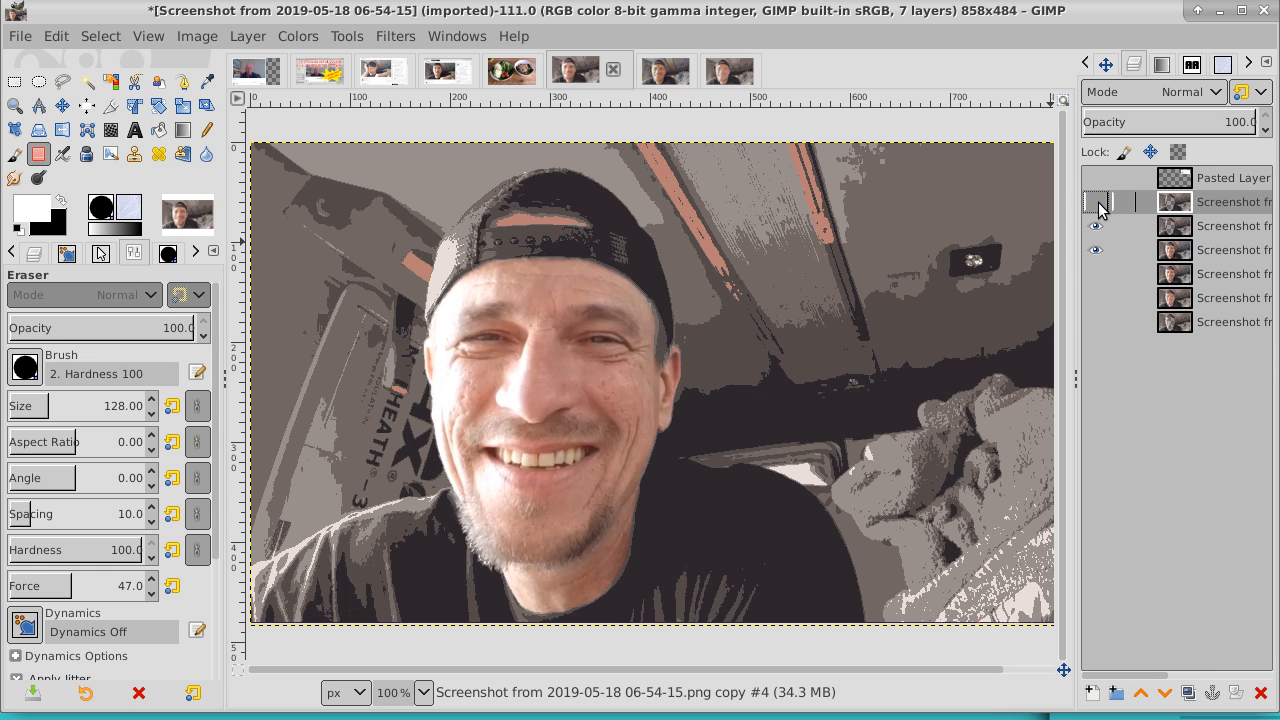
pyautogui.click(1218, 230)
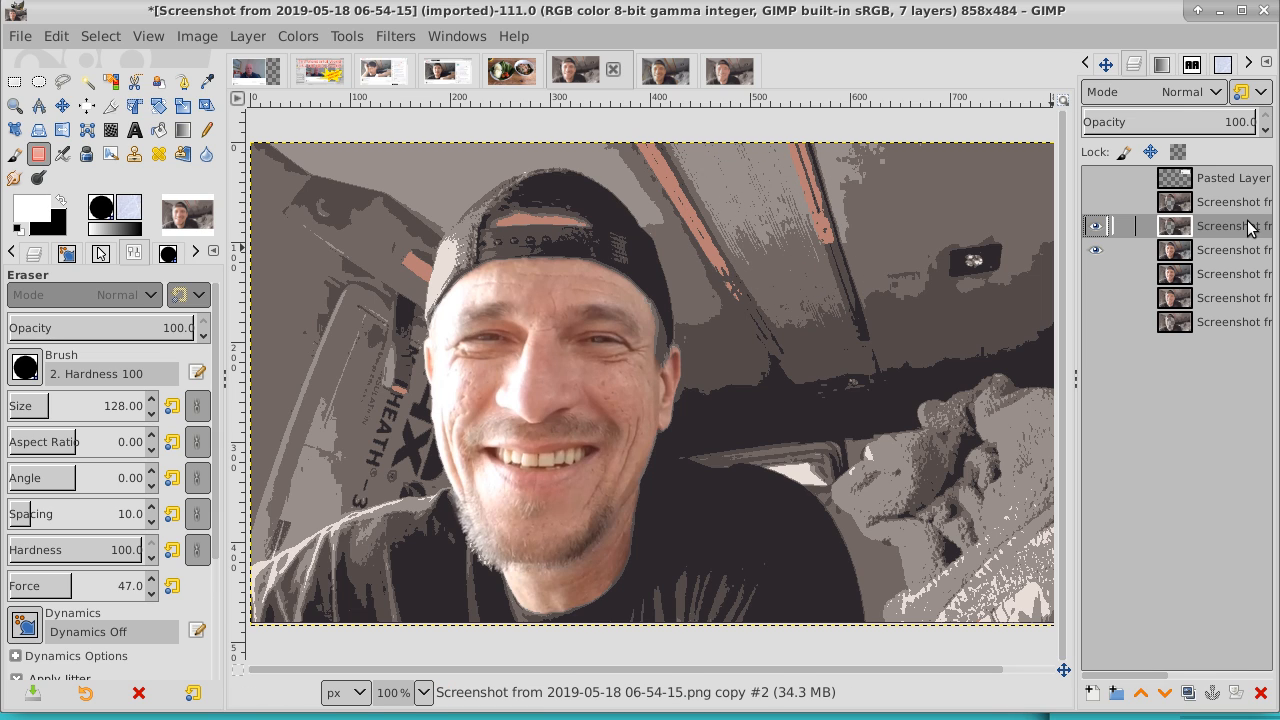
# - Apply a Gaussian Blur of 1.50 in both X and Y to the active cut-out indexed layer
pyautogui.click(388, 38)
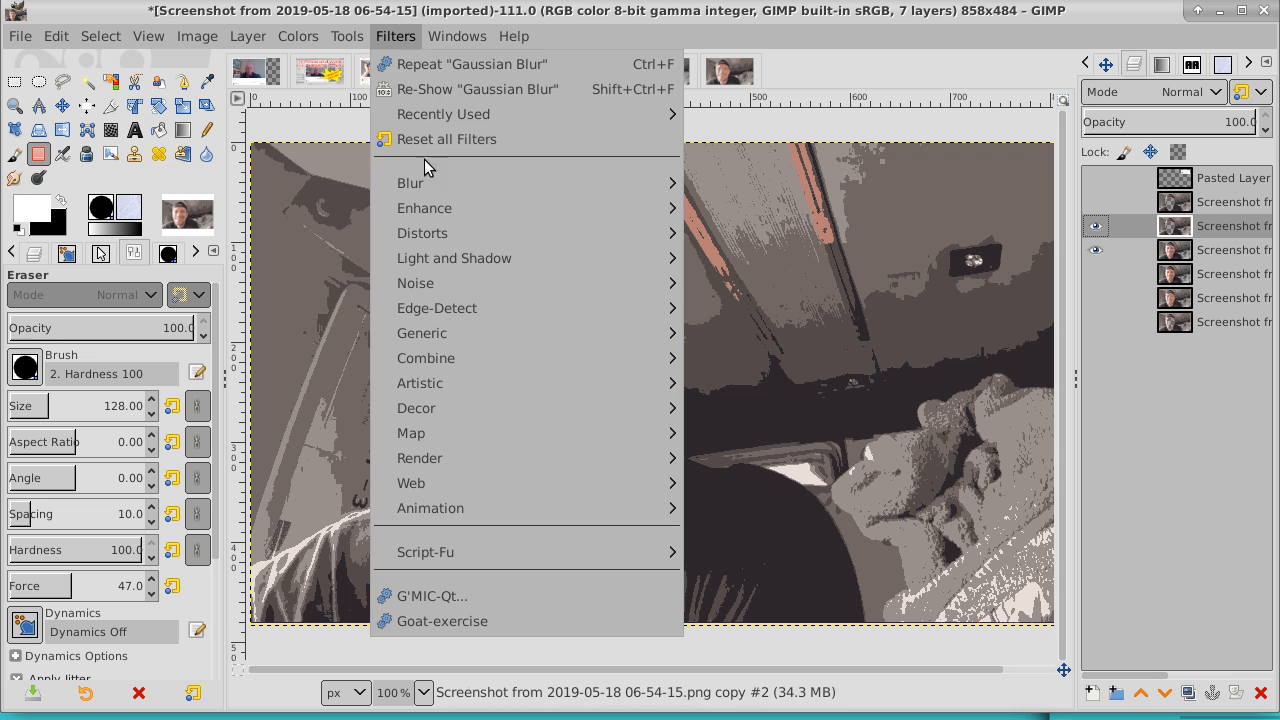
pyautogui.moveTo(424, 184)
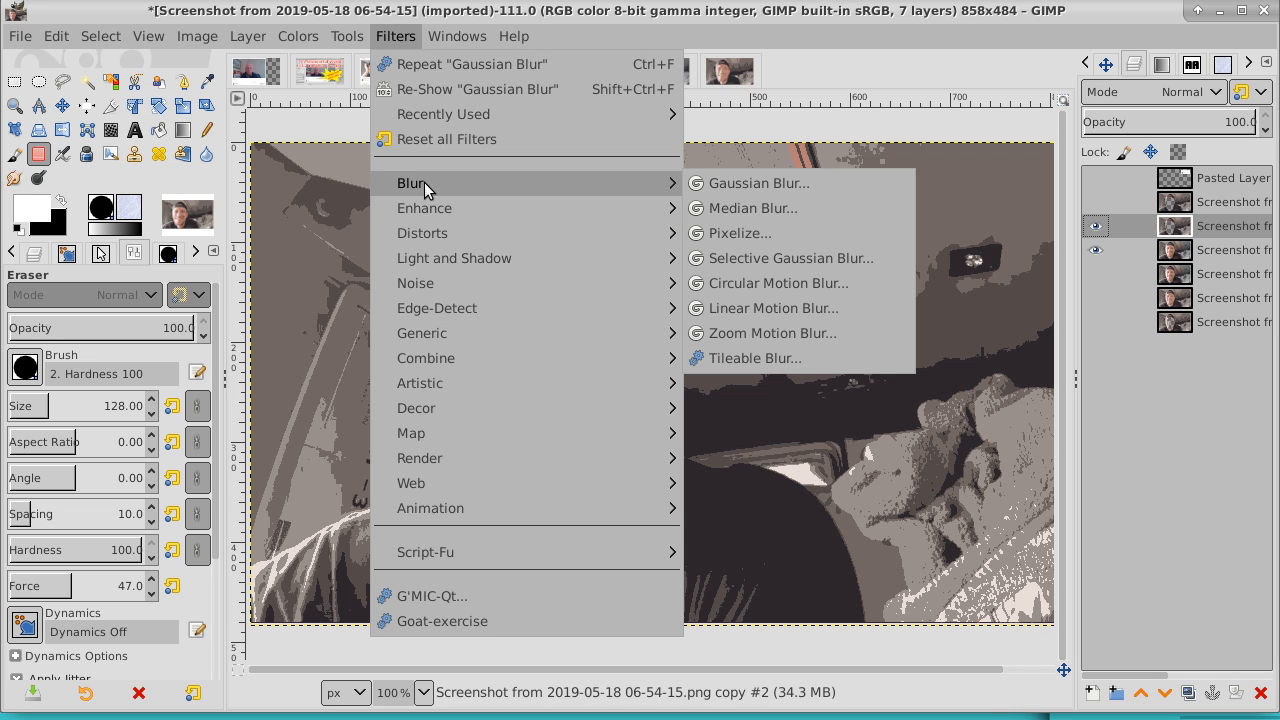
pyautogui.click(748, 185)
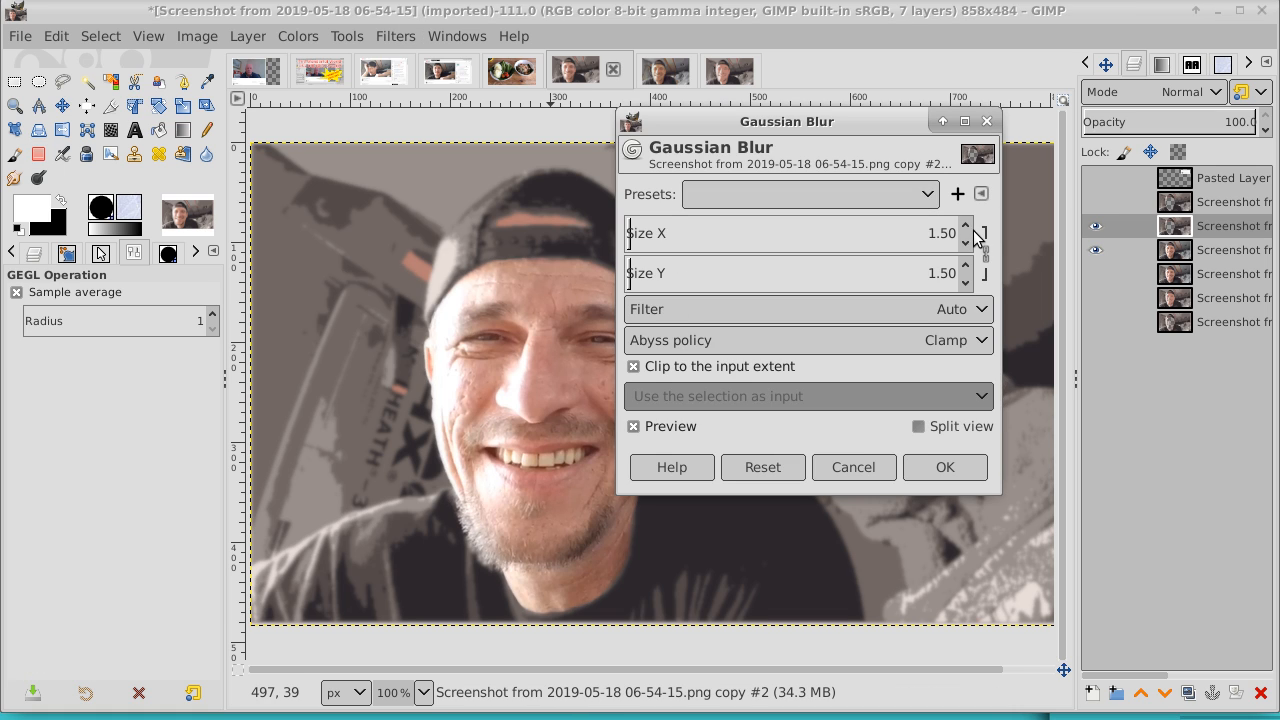
pyautogui.click(965, 225)
pyautogui.click(965, 225)
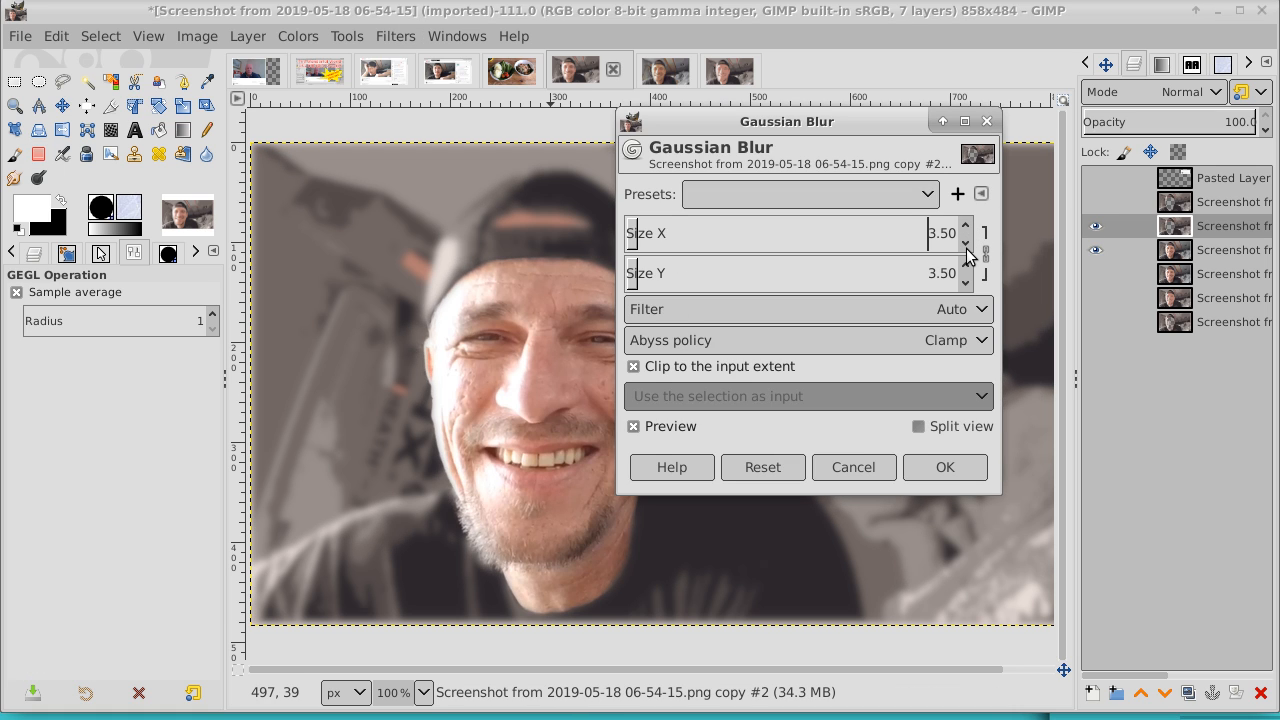
pyautogui.click(966, 245)
pyautogui.click(966, 245)
pyautogui.click(966, 245)
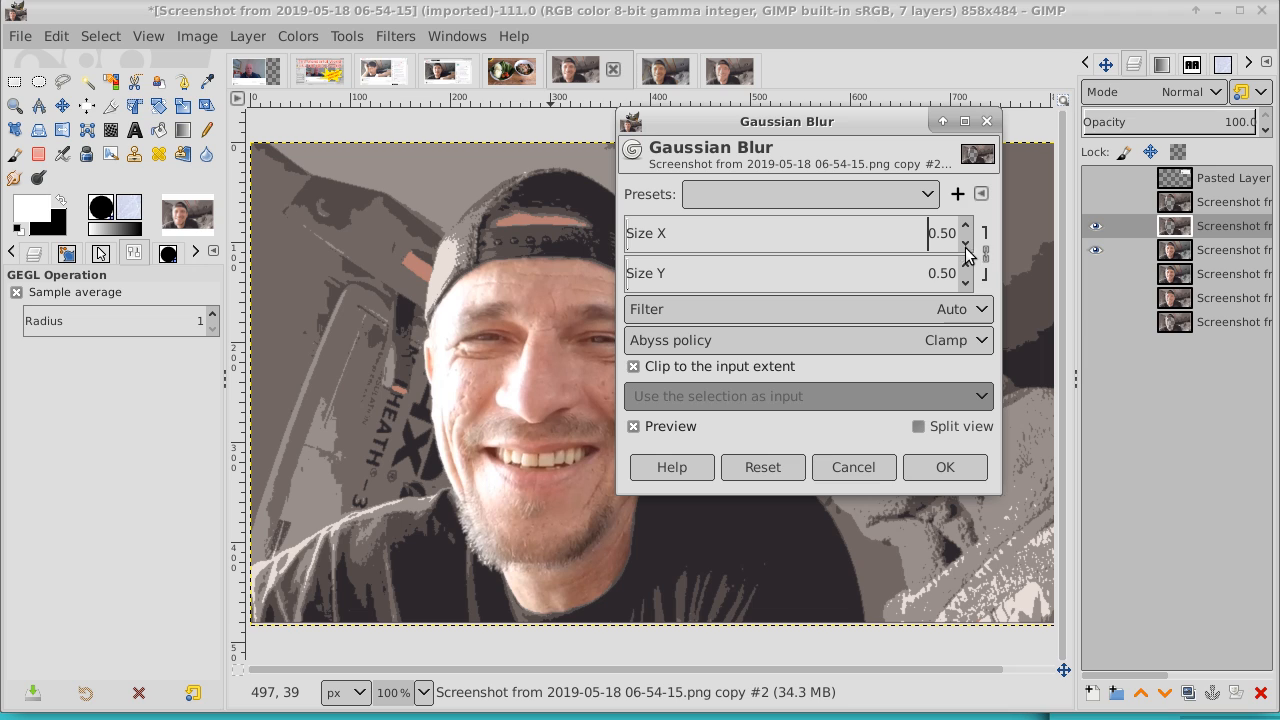
pyautogui.click(966, 227)
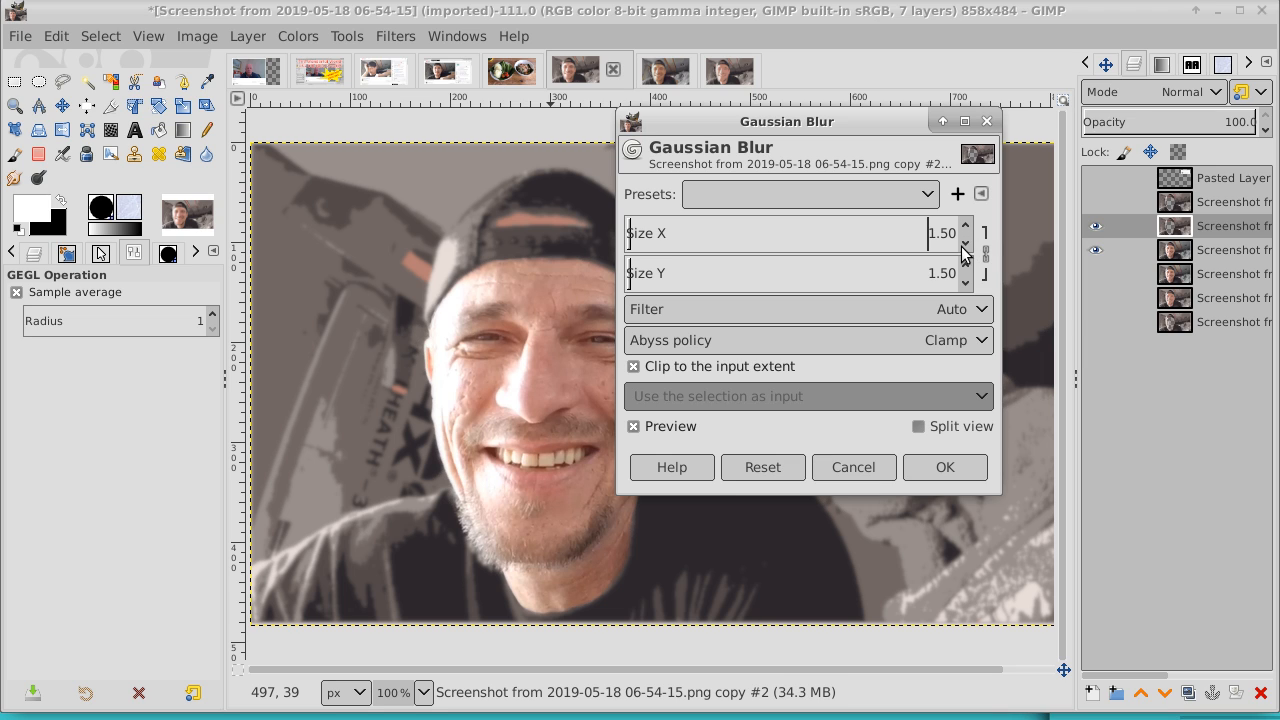
pyautogui.click(966, 245)
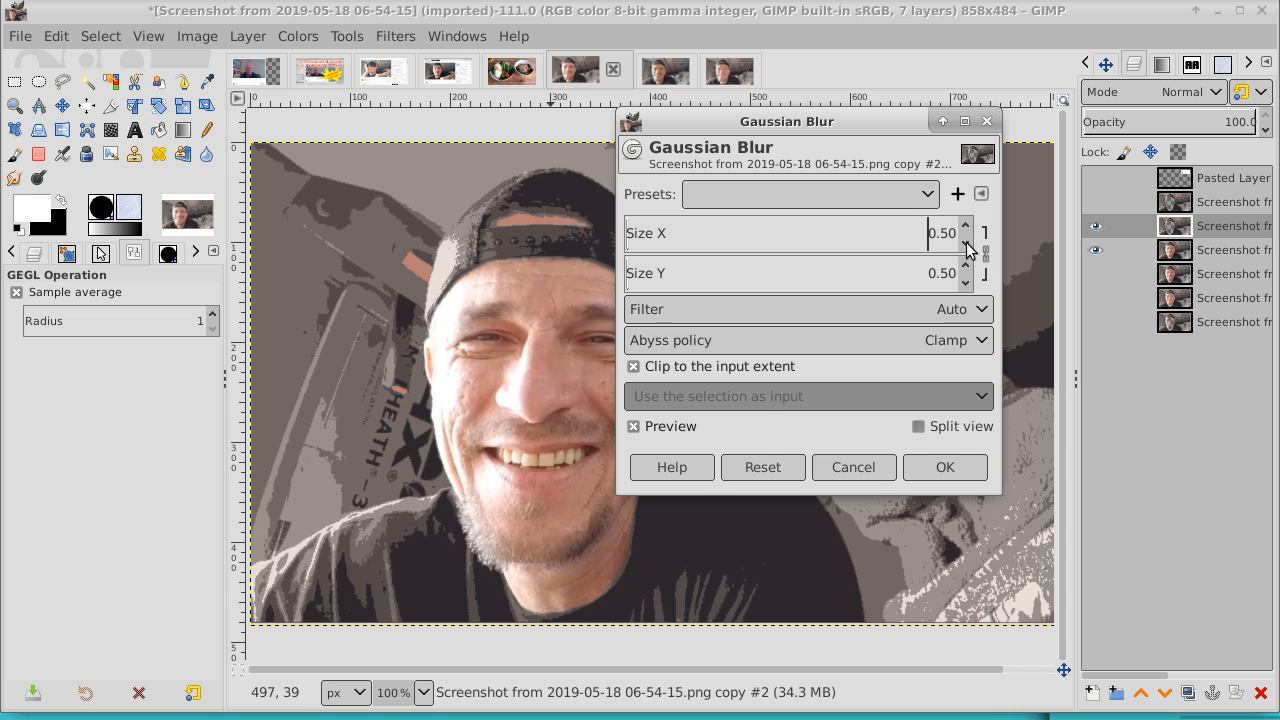
pyautogui.click(966, 230)
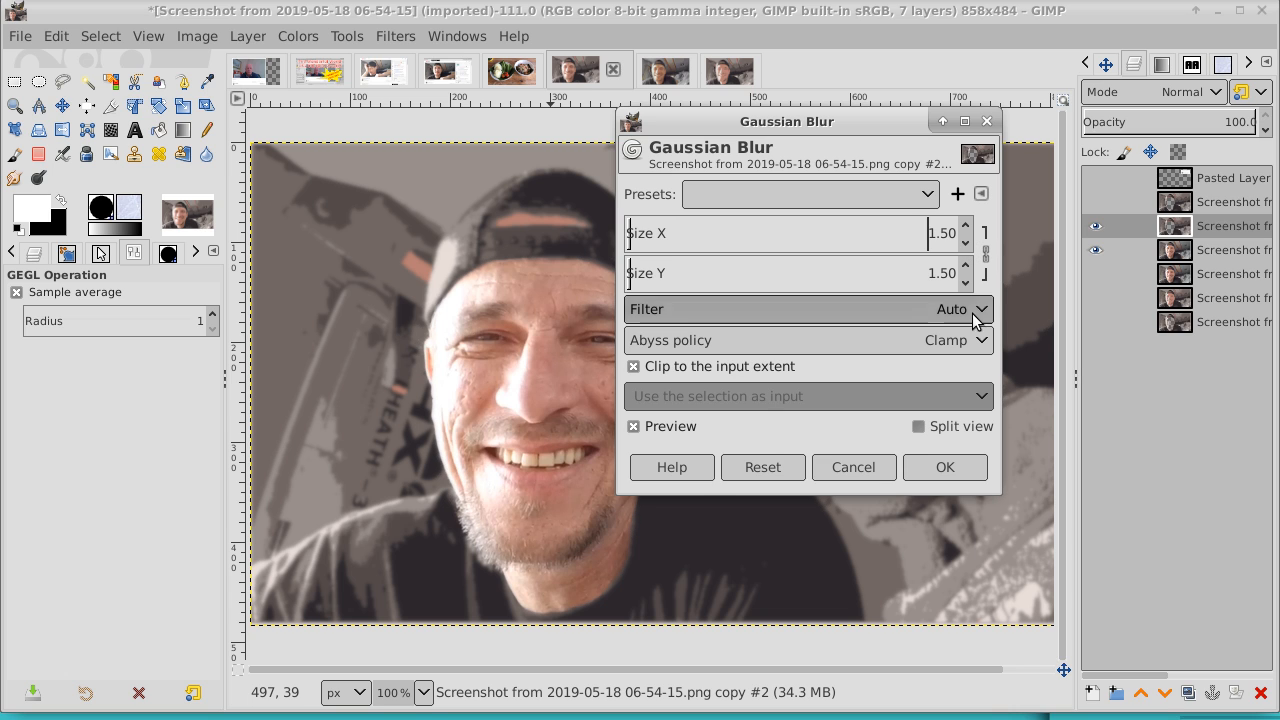
pyautogui.click(964, 467)
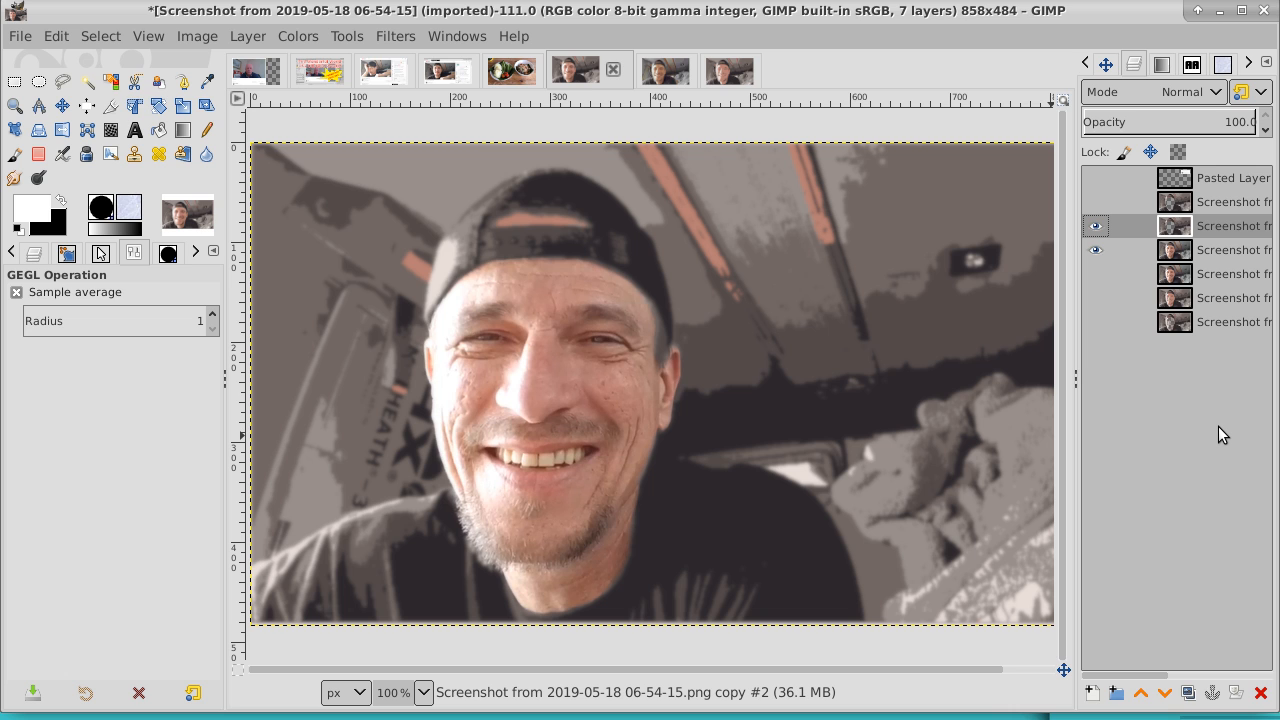
# - Hide the blurred layer, show the unblurred cut-out layer above it, and duplicate that unblurred layer
pyautogui.click(1096, 228)
pyautogui.click(1096, 202)
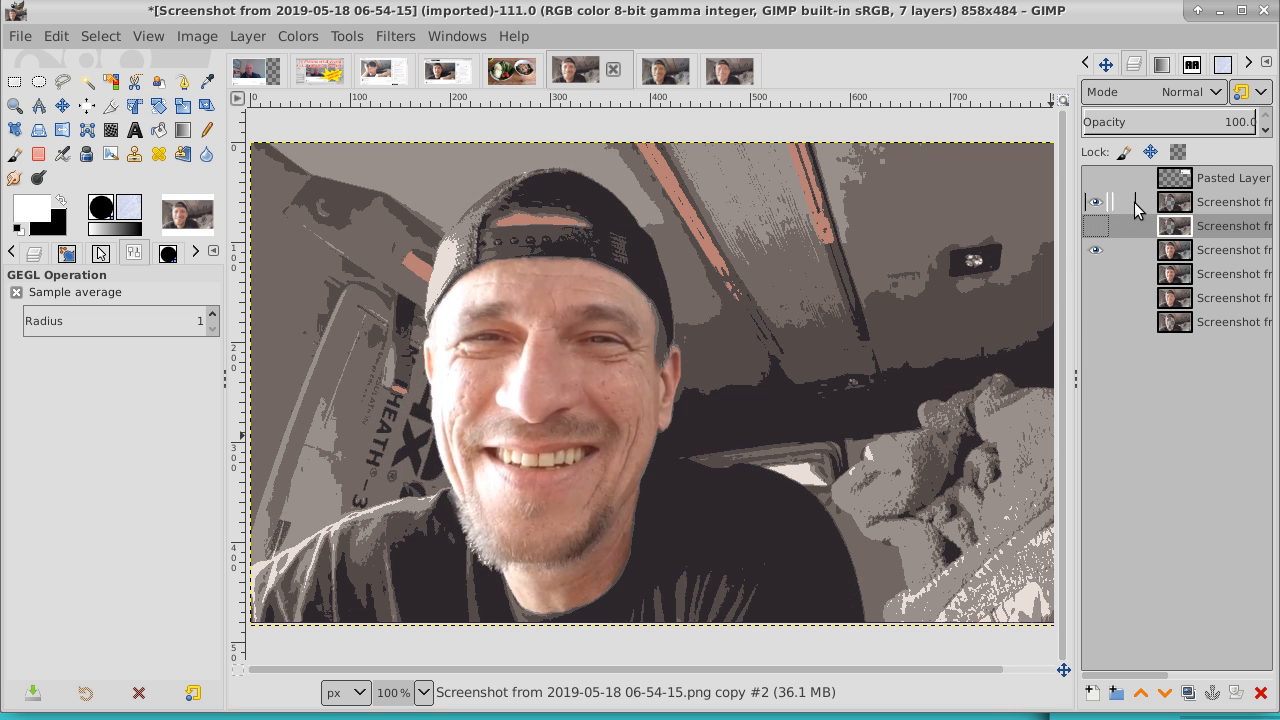
pyautogui.click(1198, 208)
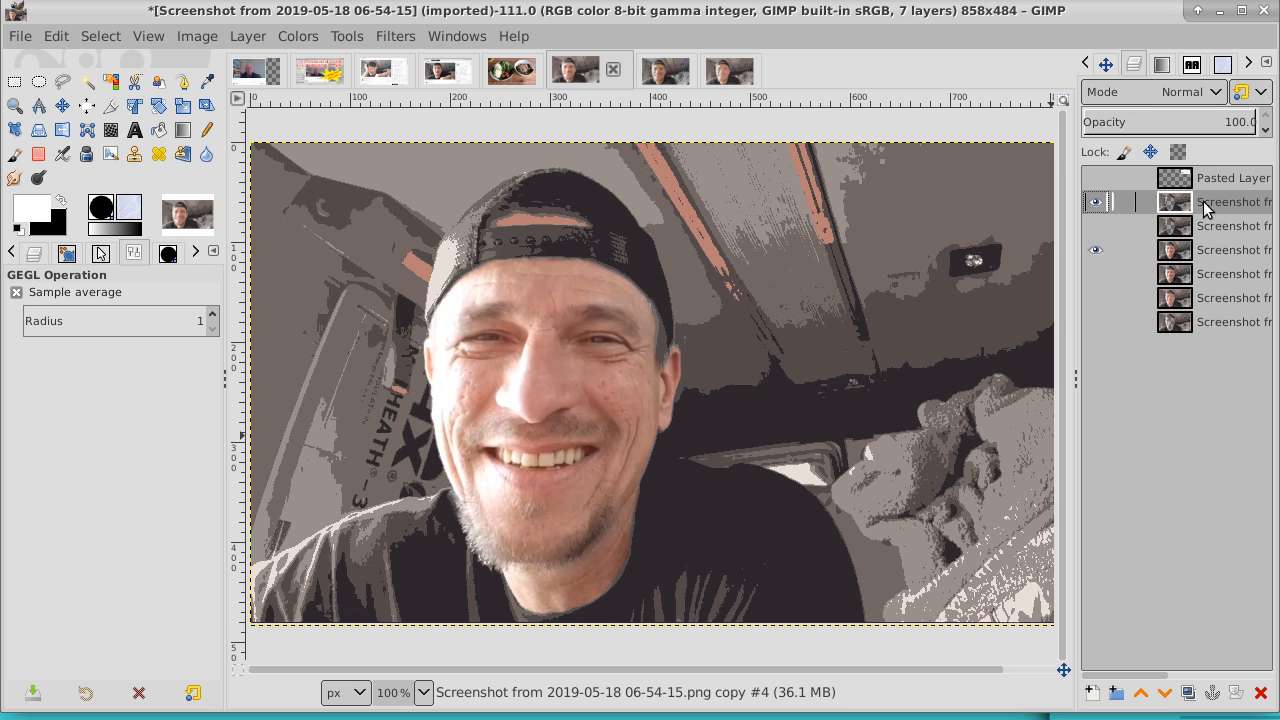
pyautogui.click(1188, 693)
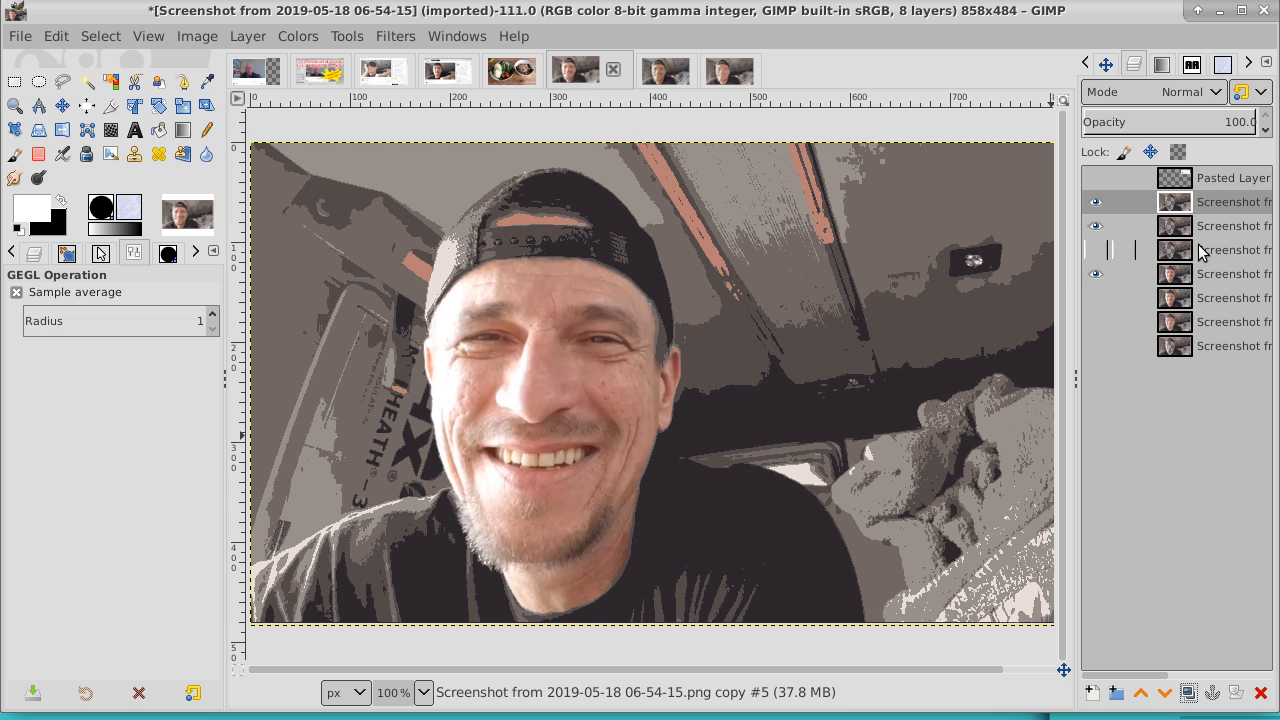
# - Hide the new copy, show the blurred cut-out layer over the full-color layer, and rename the blurred layer "blurr"
pyautogui.click(1096, 202)
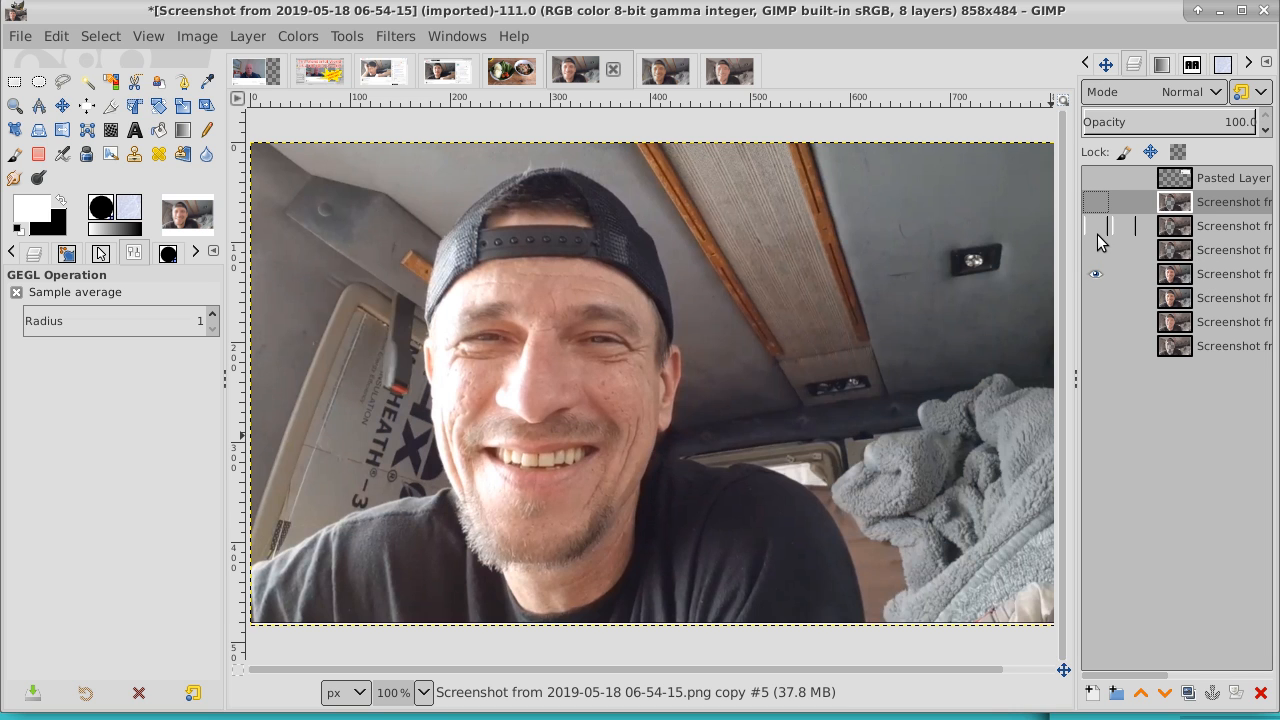
pyautogui.click(1095, 250)
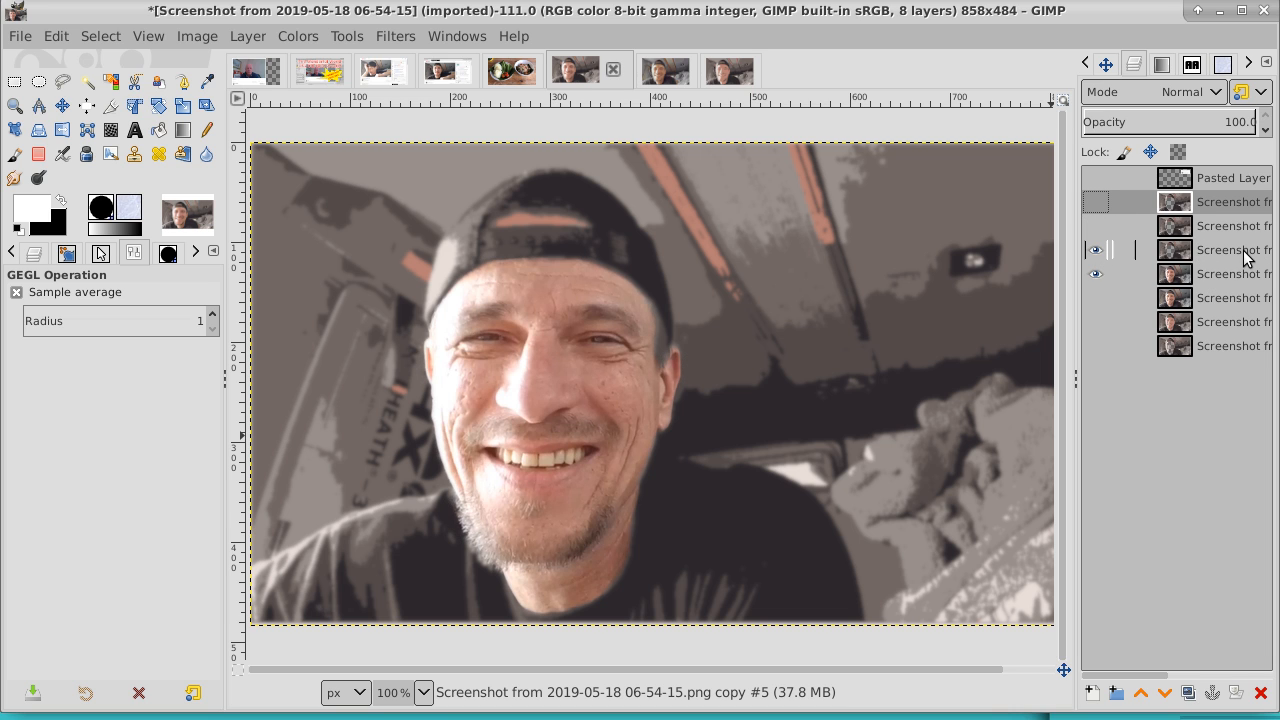
pyautogui.doubleClick(1243, 249)
pyautogui.write('blur')
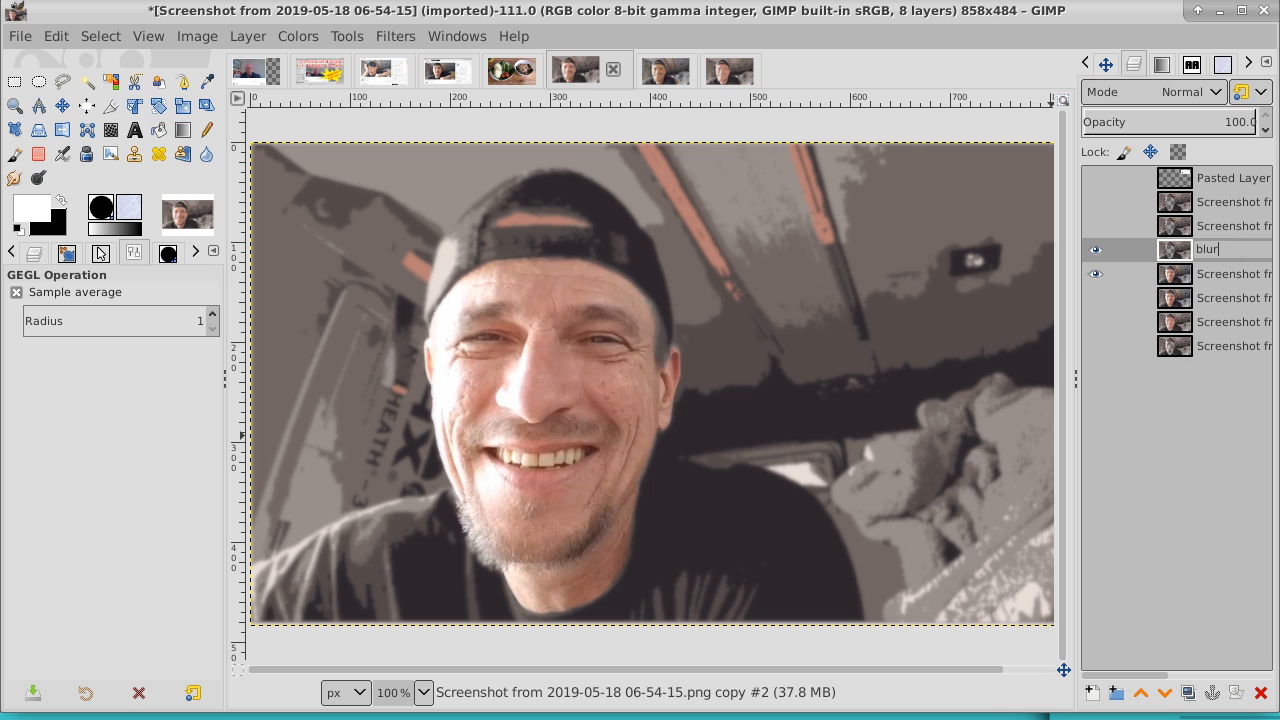
pyautogui.write('r')
pyautogui.press('Return')
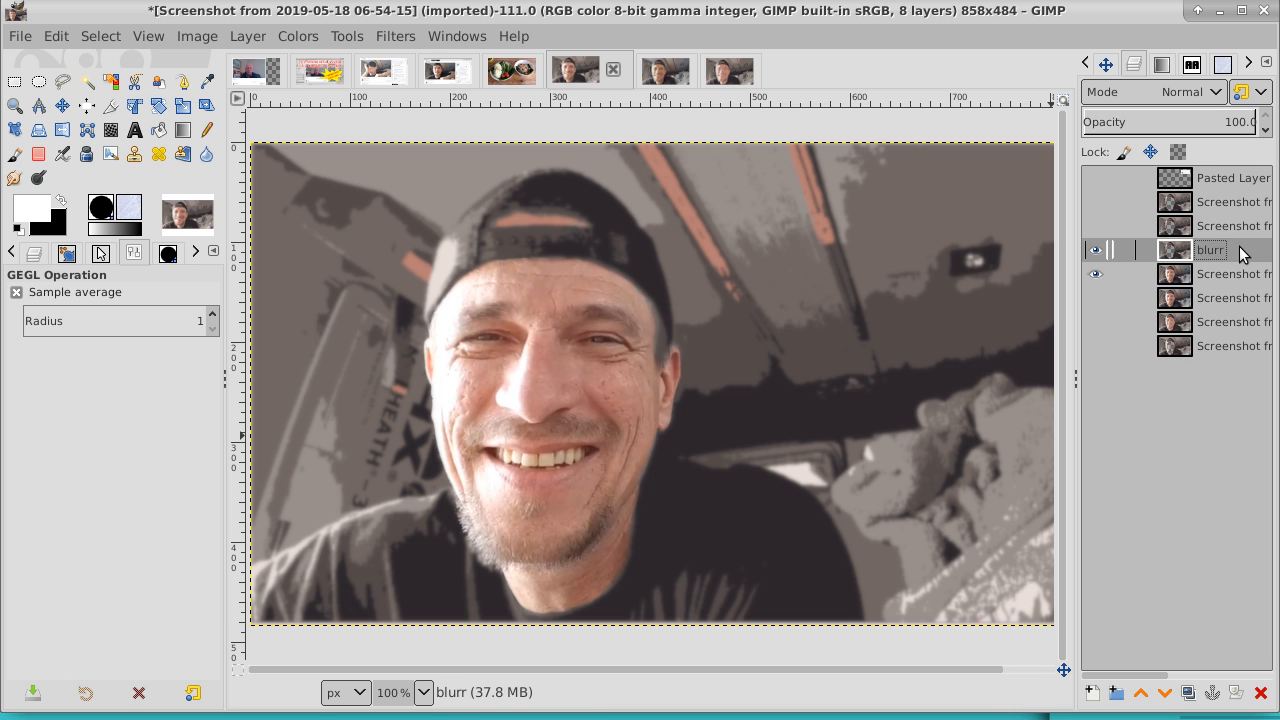
# - Hide the blurr layer, show the unblurred cut-out layer directly above it, and rename that layer "orig"
pyautogui.click(1097, 250)
pyautogui.click(1097, 226)
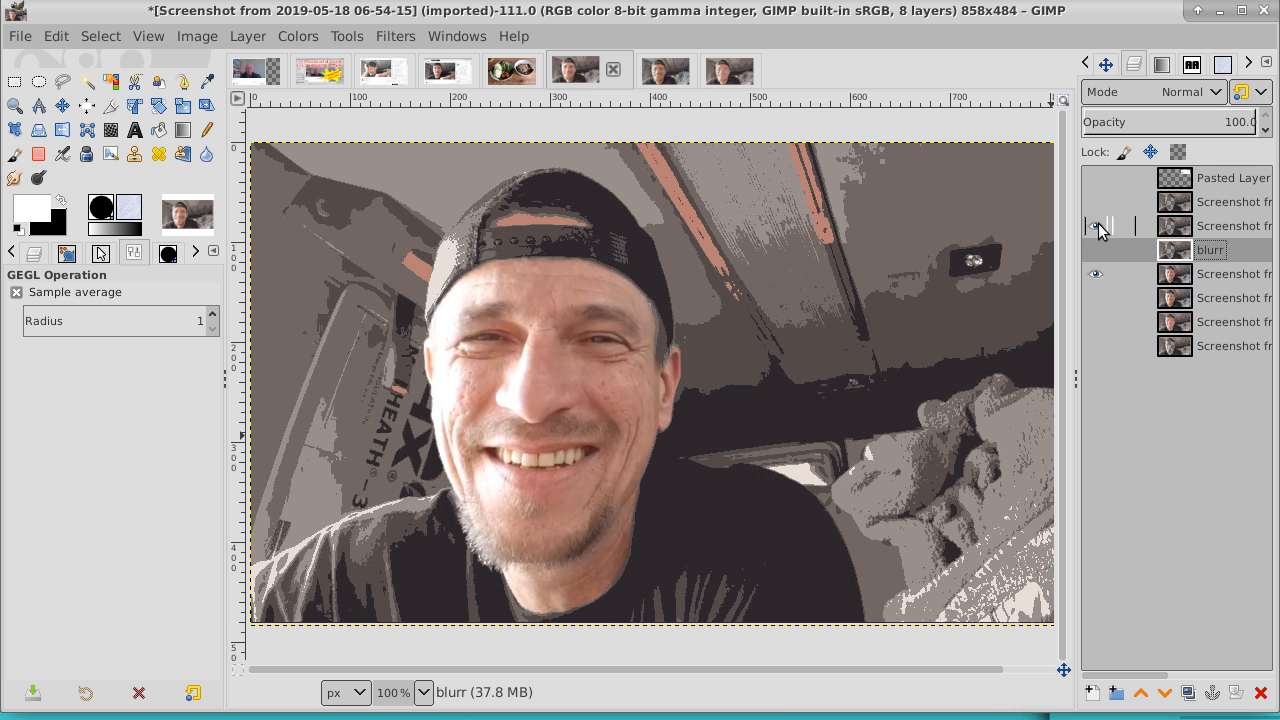
pyautogui.doubleClick(1229, 227)
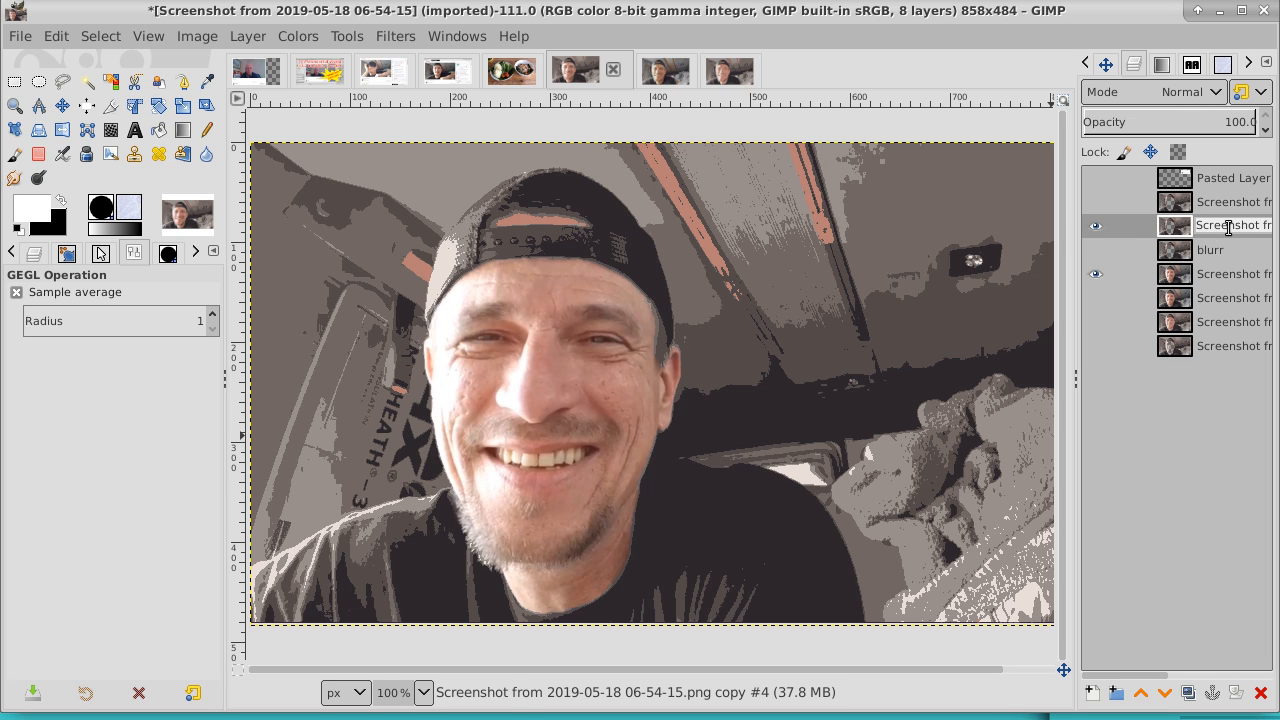
pyautogui.write('orig')
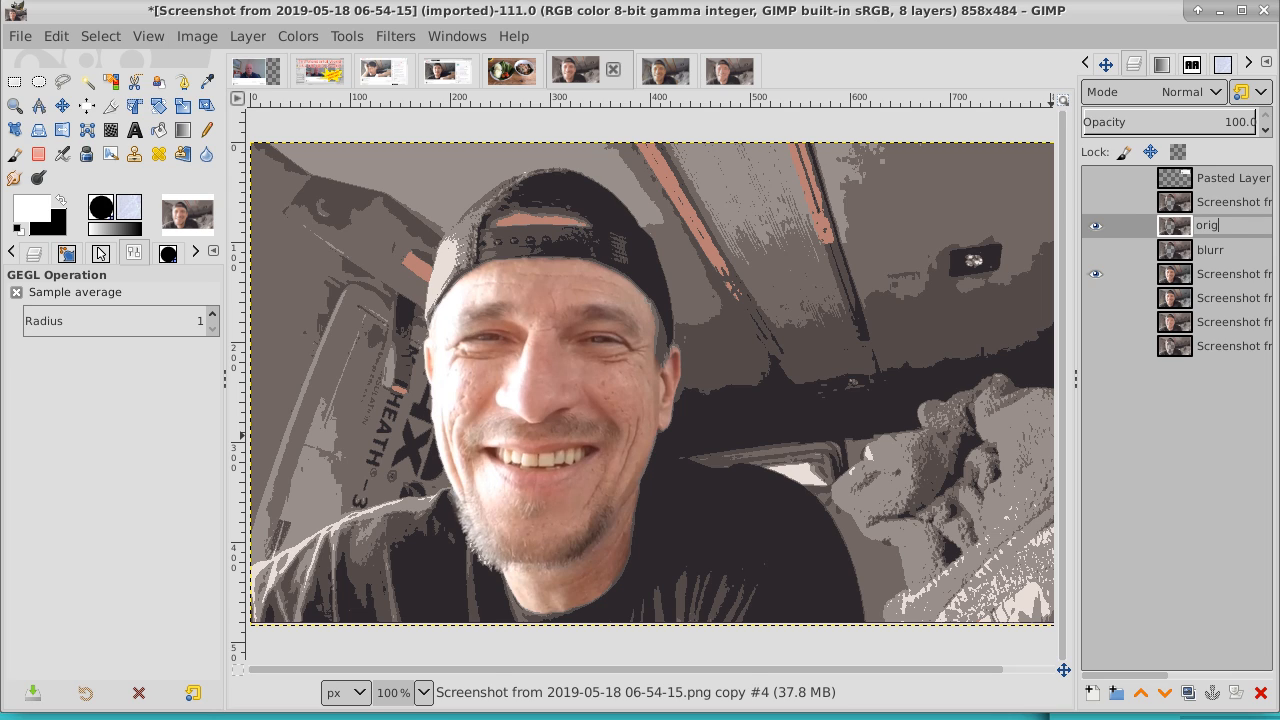
pyautogui.press('Return')
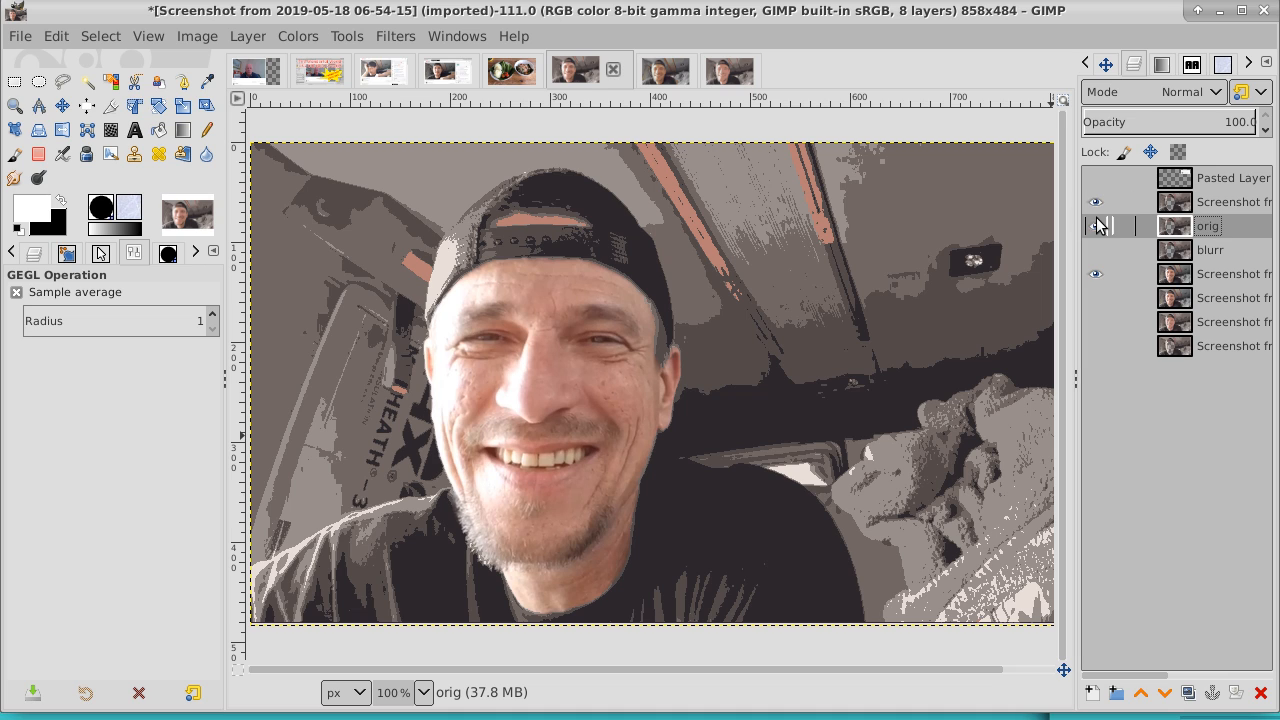
# - Add a transparent 858 × 484 px layer above the topmost cut-out copy and make that cut-out copy active again
pyautogui.click(1248, 212)
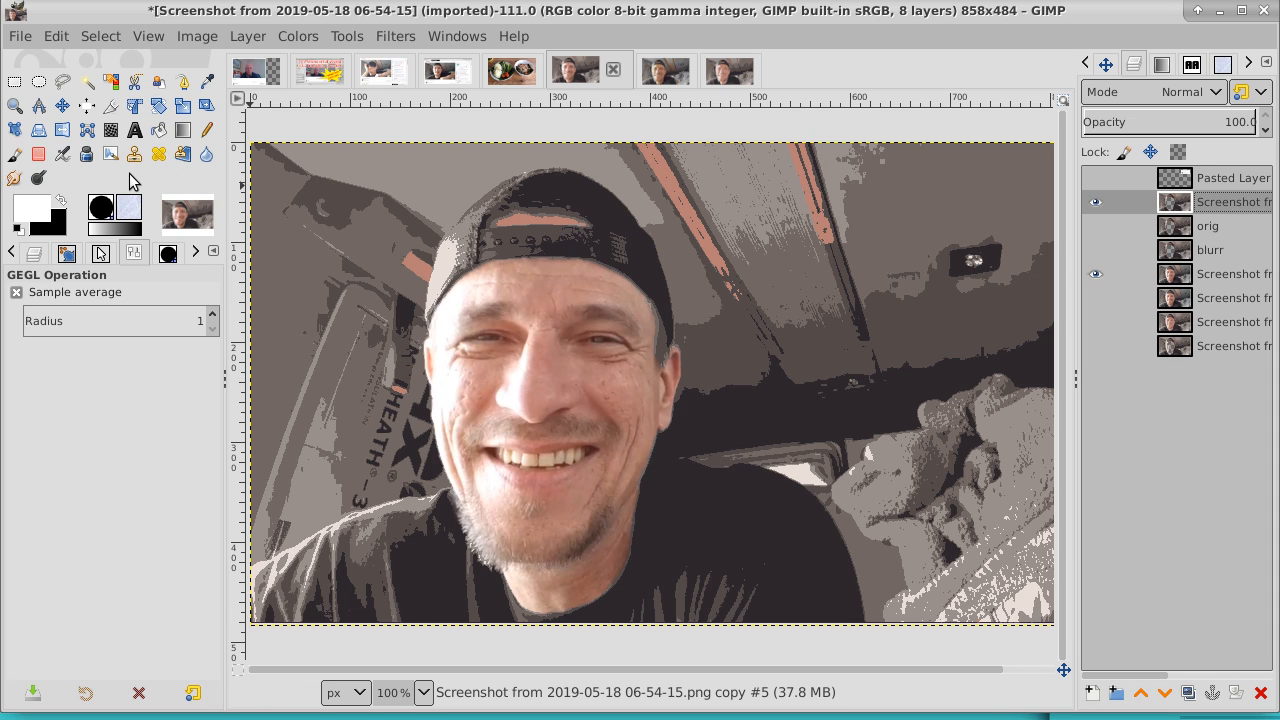
pyautogui.click(1091, 693)
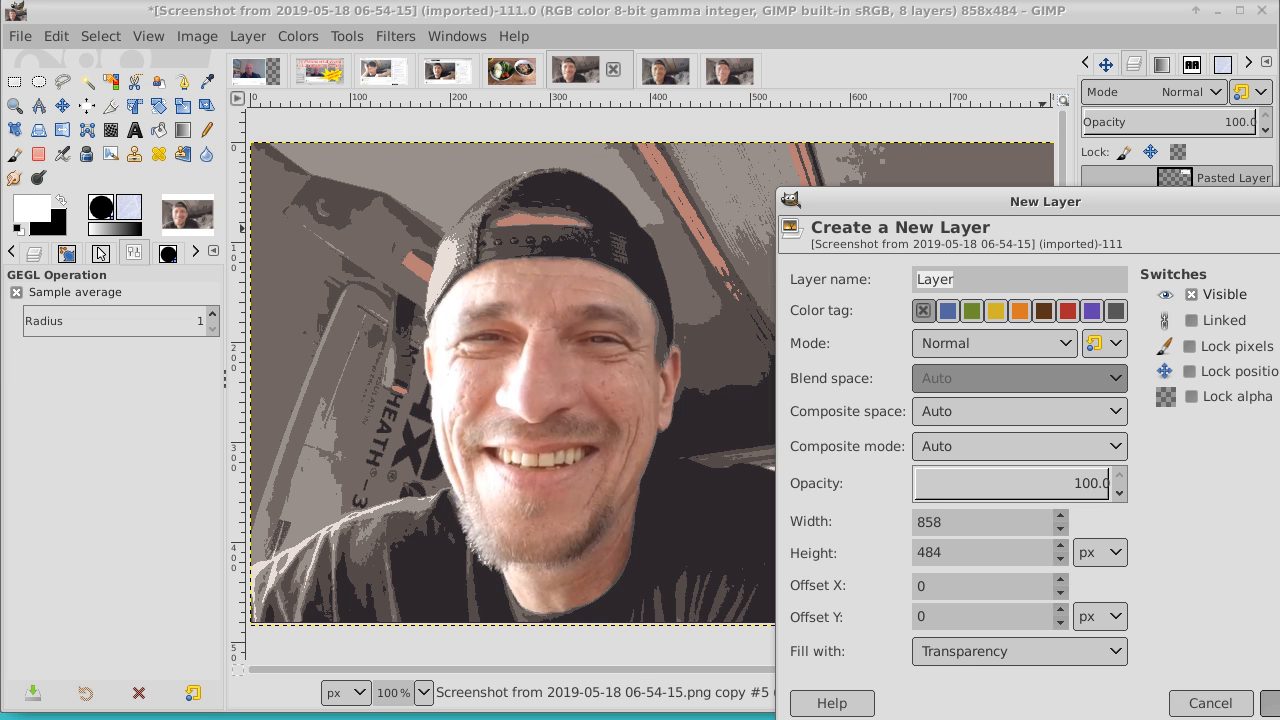
pyautogui.click(1211, 700)
pyautogui.click(1241, 233)
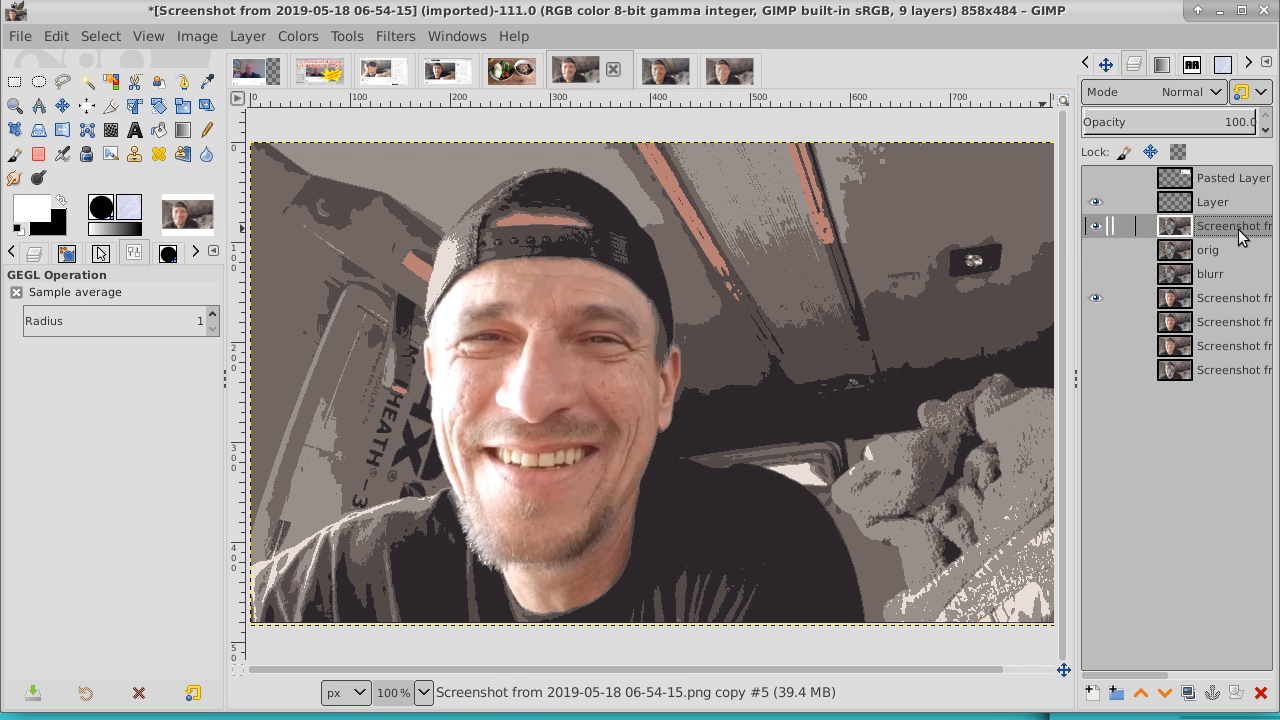
# - Try selecting several ceiling regions on the cut-out copy with Fuzzy Select in add mode, and clear the selection
pyautogui.click(86, 84)
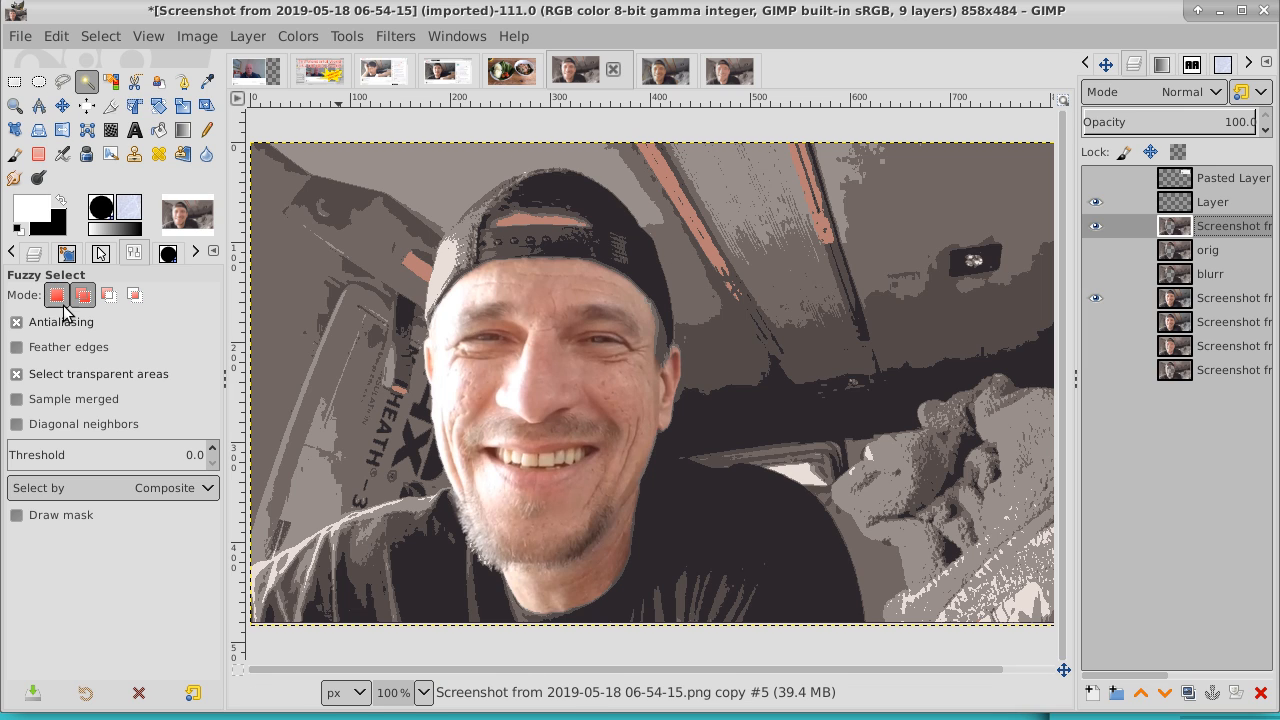
pyautogui.click(681, 287)
pyautogui.click(793, 288)
pyautogui.click(888, 226)
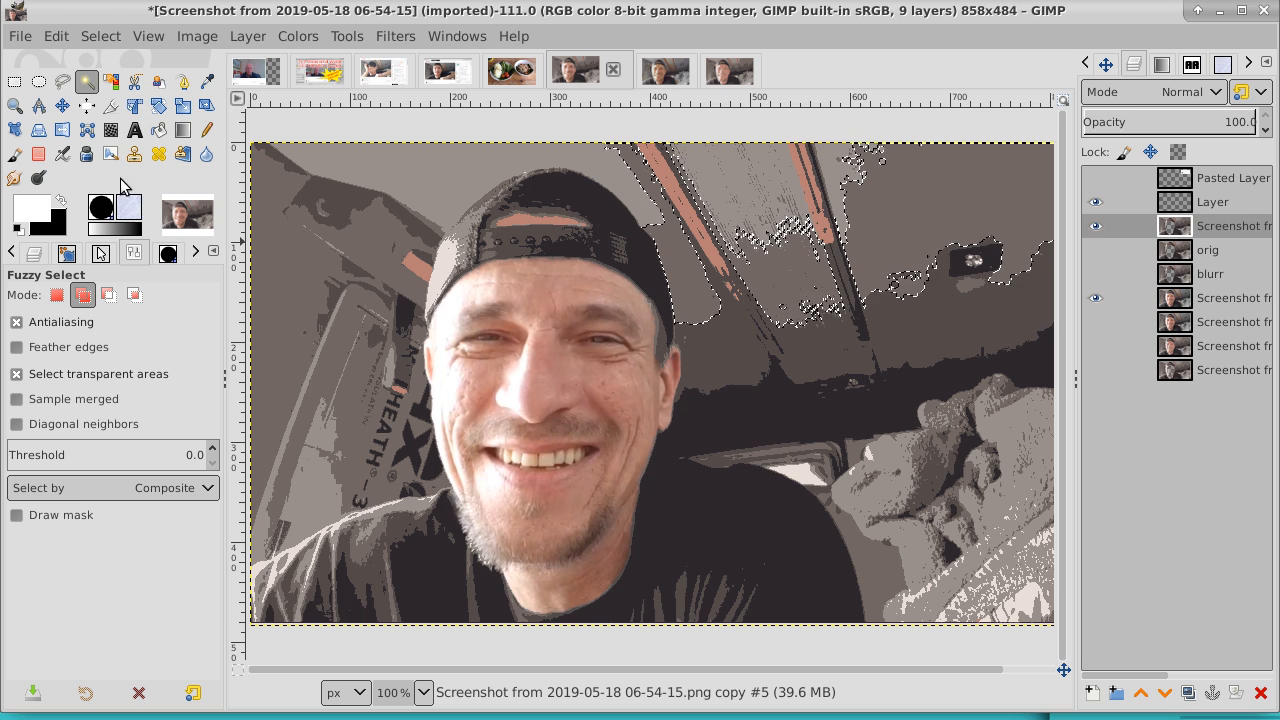
pyautogui.click(100, 36)
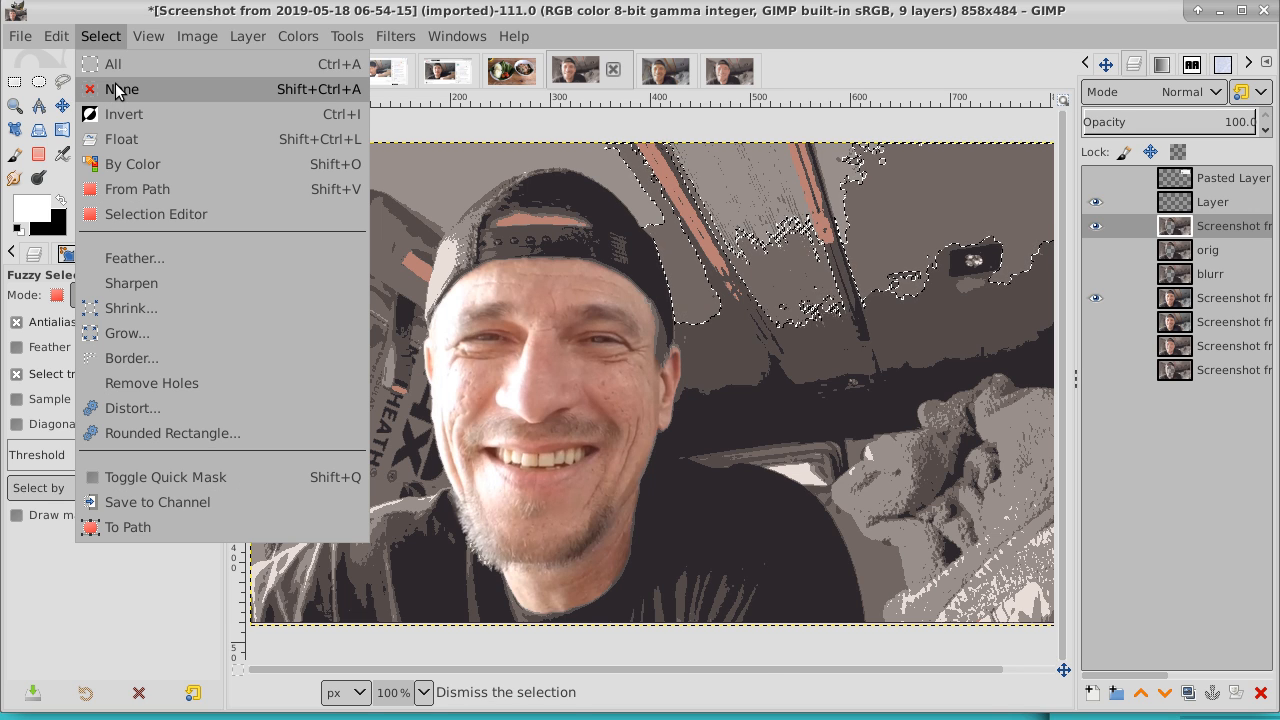
pyautogui.click(112, 88)
# - Try Fuzzy Select in replace mode on the dark wall, the dark ceiling area and the light patch above the shoulder
pyautogui.click(56, 295)
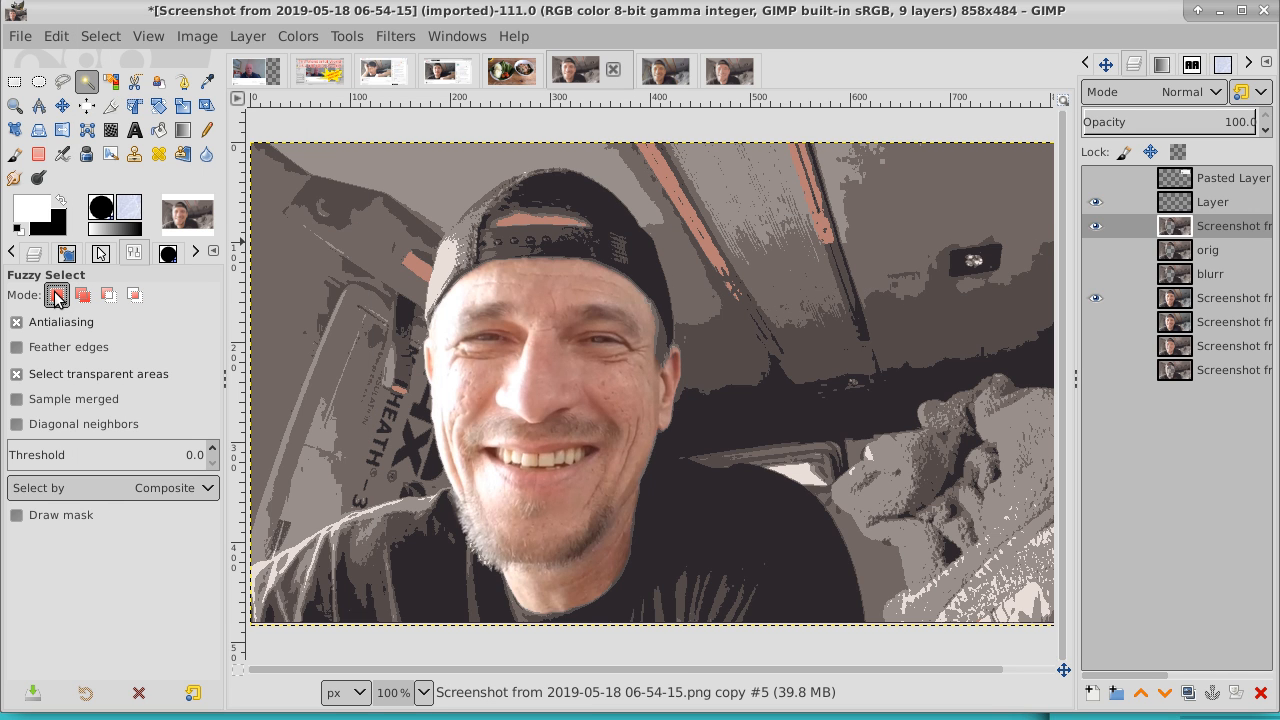
pyautogui.click(282, 264)
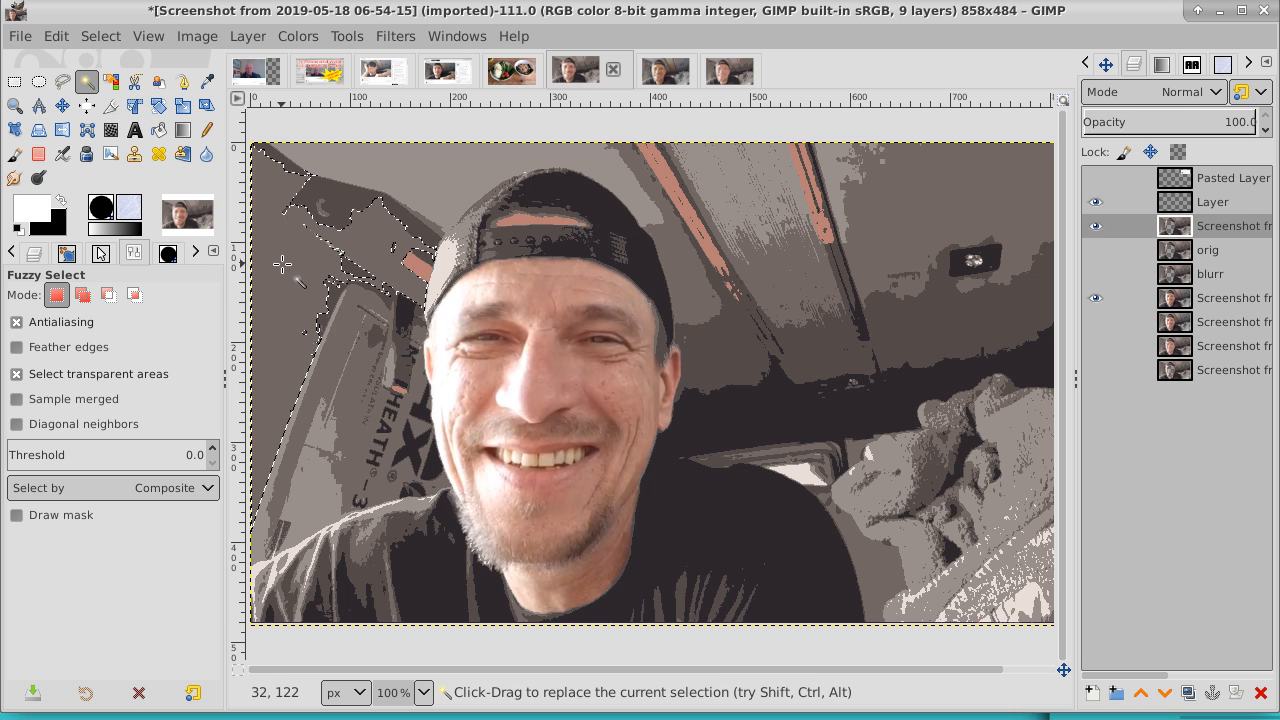
pyautogui.click(732, 351)
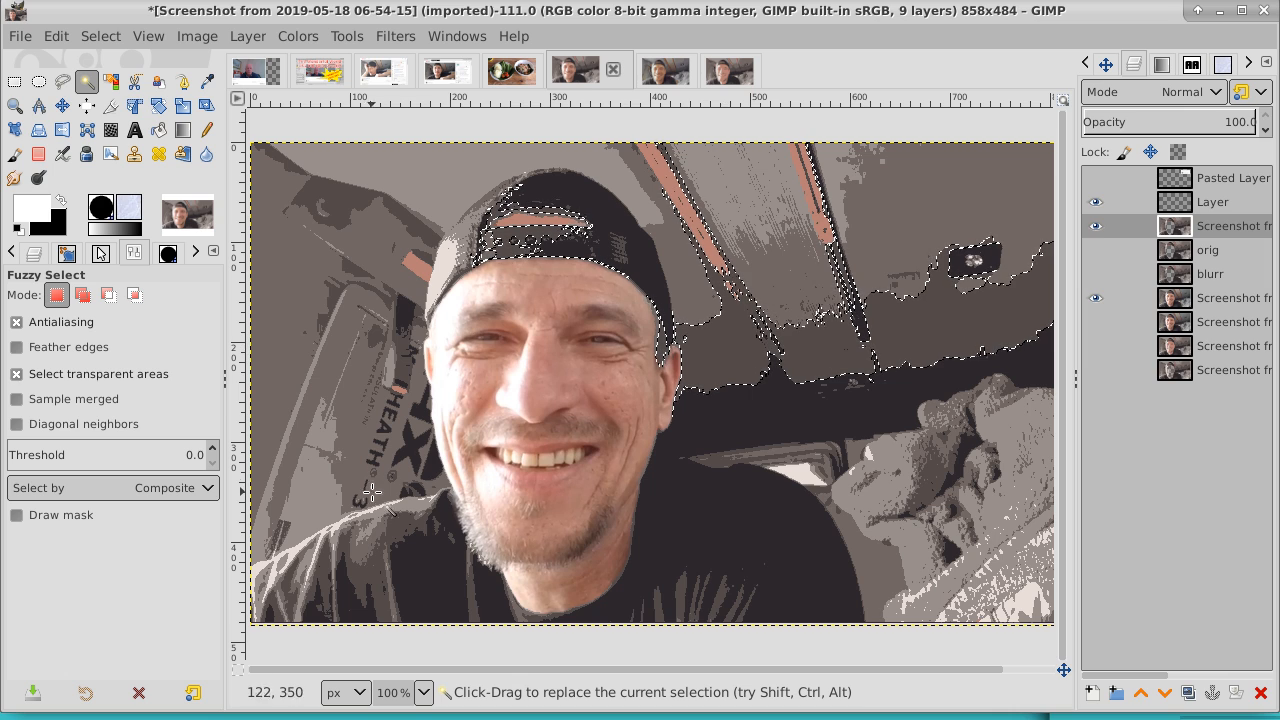
pyautogui.click(318, 496)
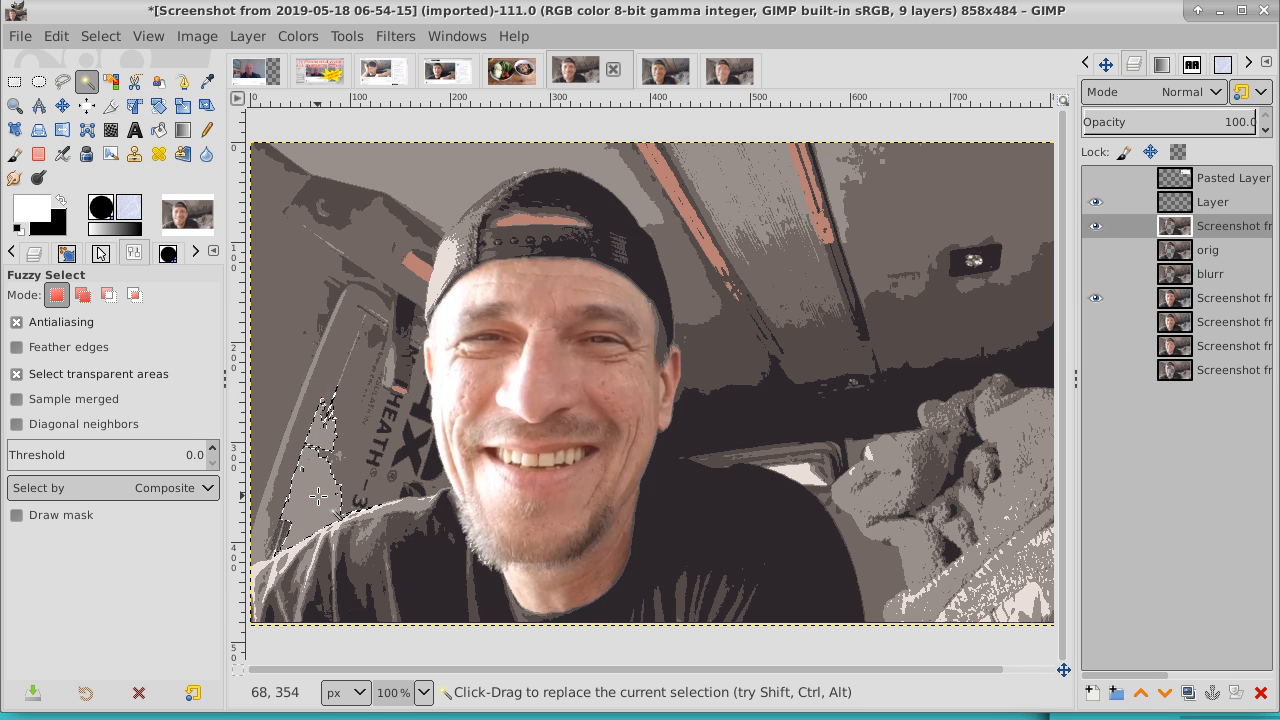
# - Clear the selection and use Select by Color to select every area matching the gray-brown ceiling color on the cut-out copy
pyautogui.click(111, 83)
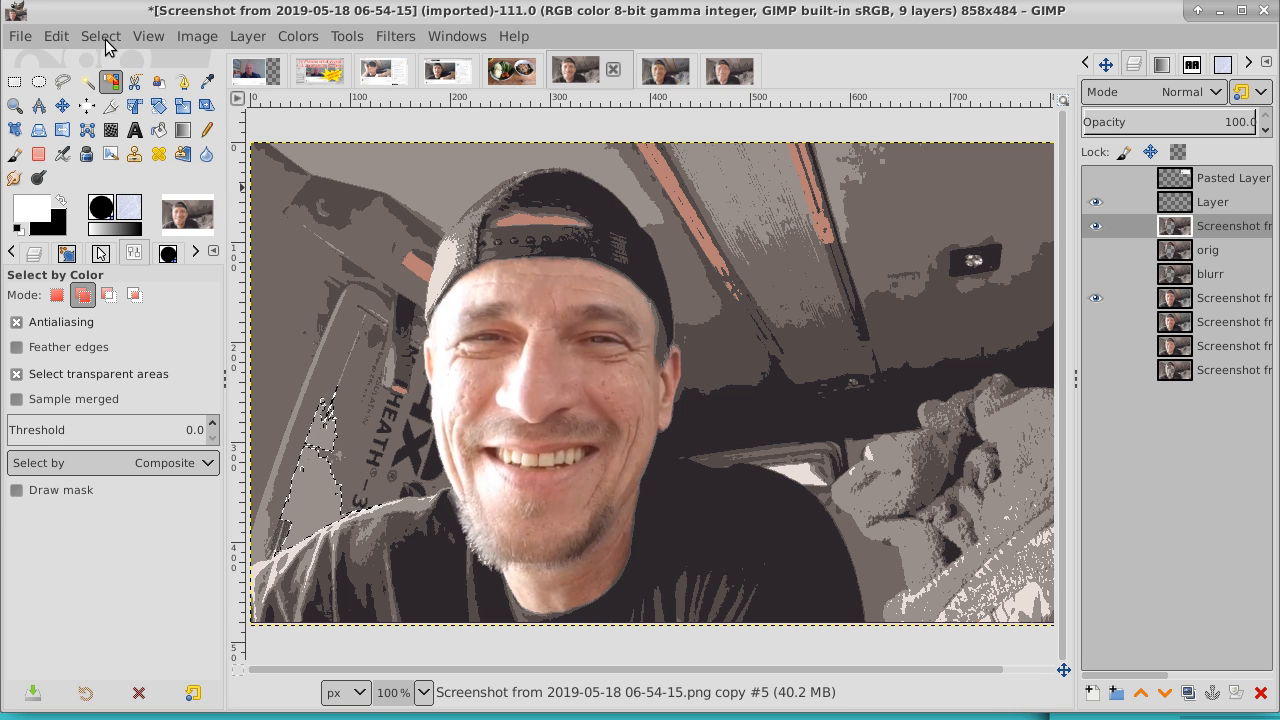
pyautogui.click(104, 38)
pyautogui.click(111, 90)
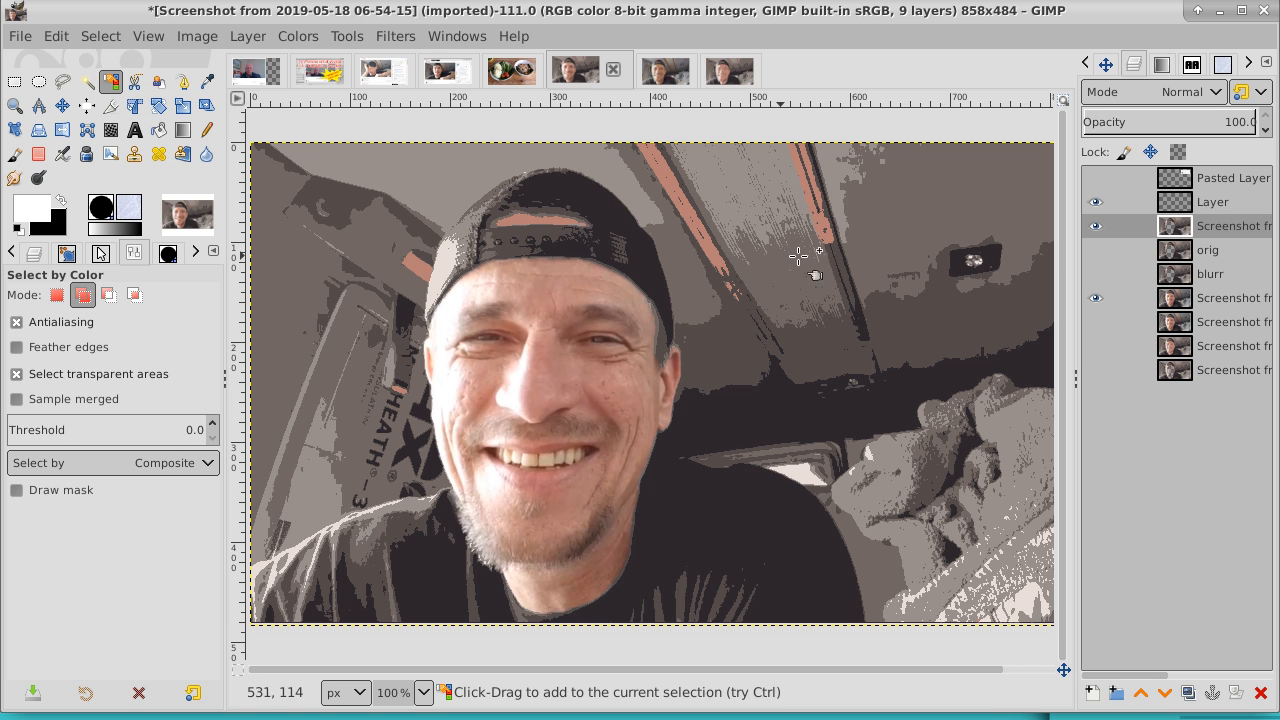
pyautogui.click(899, 218)
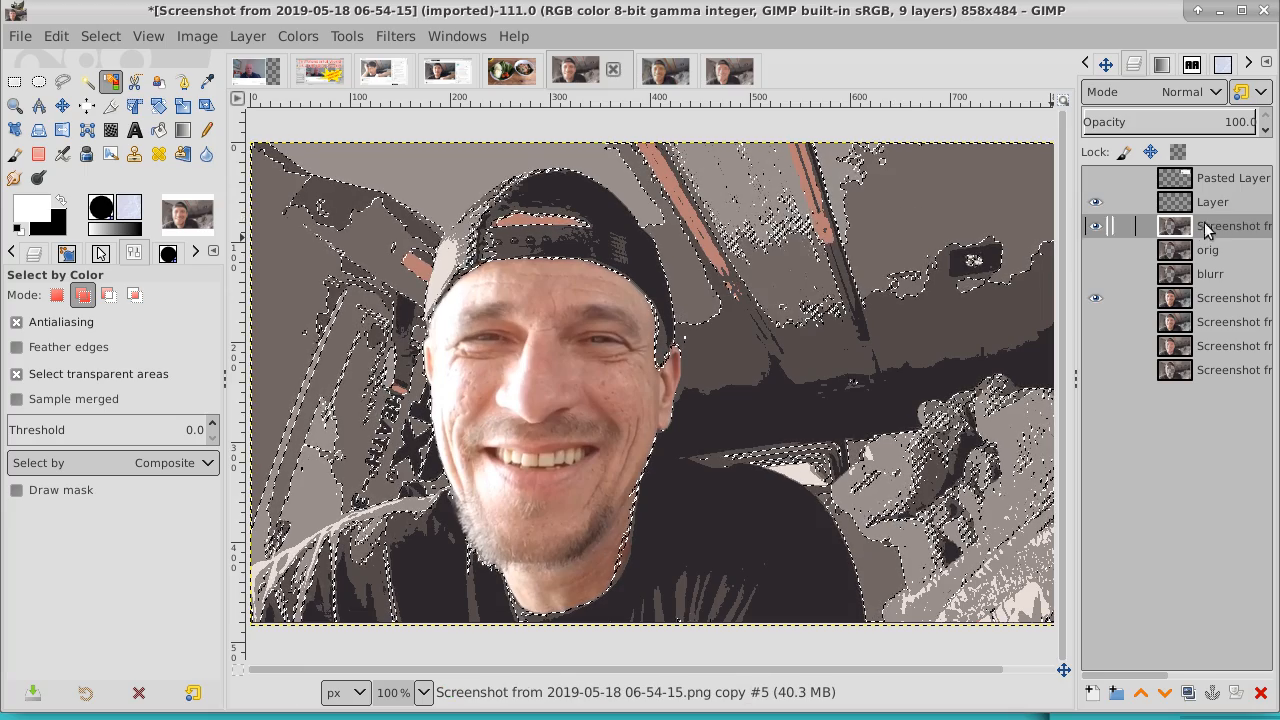
# - Fill the selected gray-brown areas with red (ff0000) on the transparent layer using Bucket Fill, and clear the selection
pyautogui.click(1229, 201)
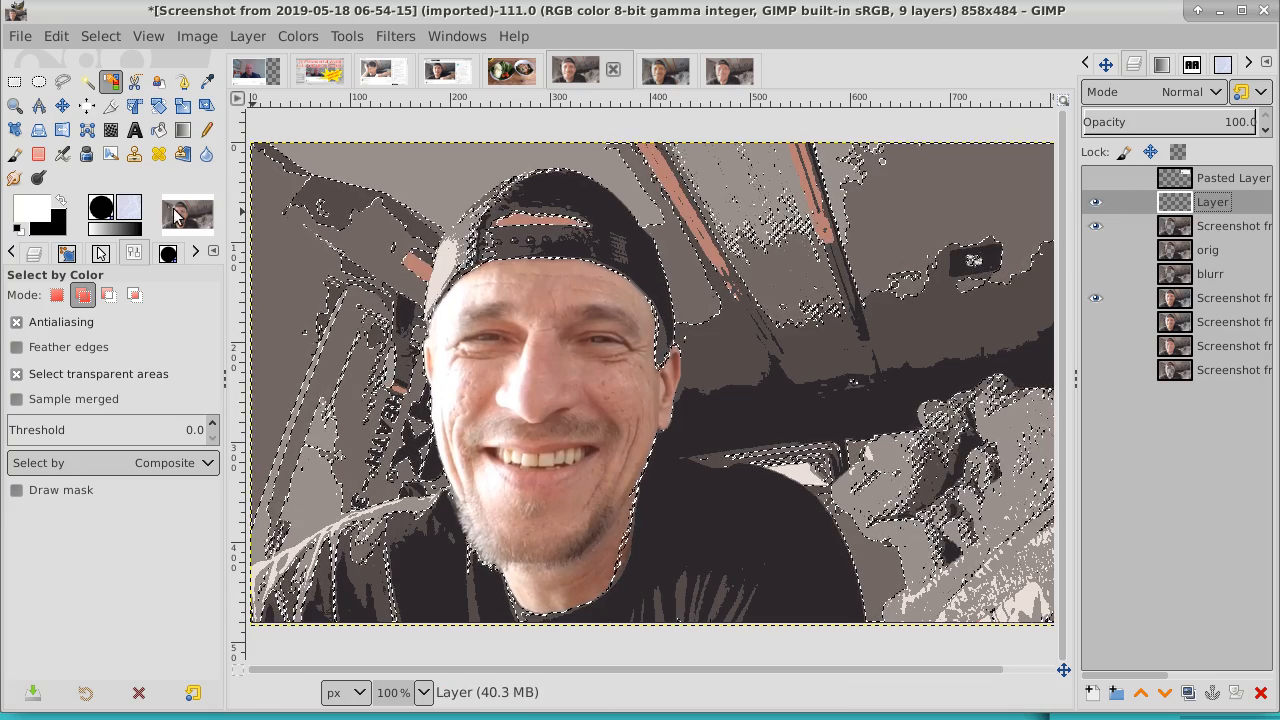
pyautogui.click(22, 216)
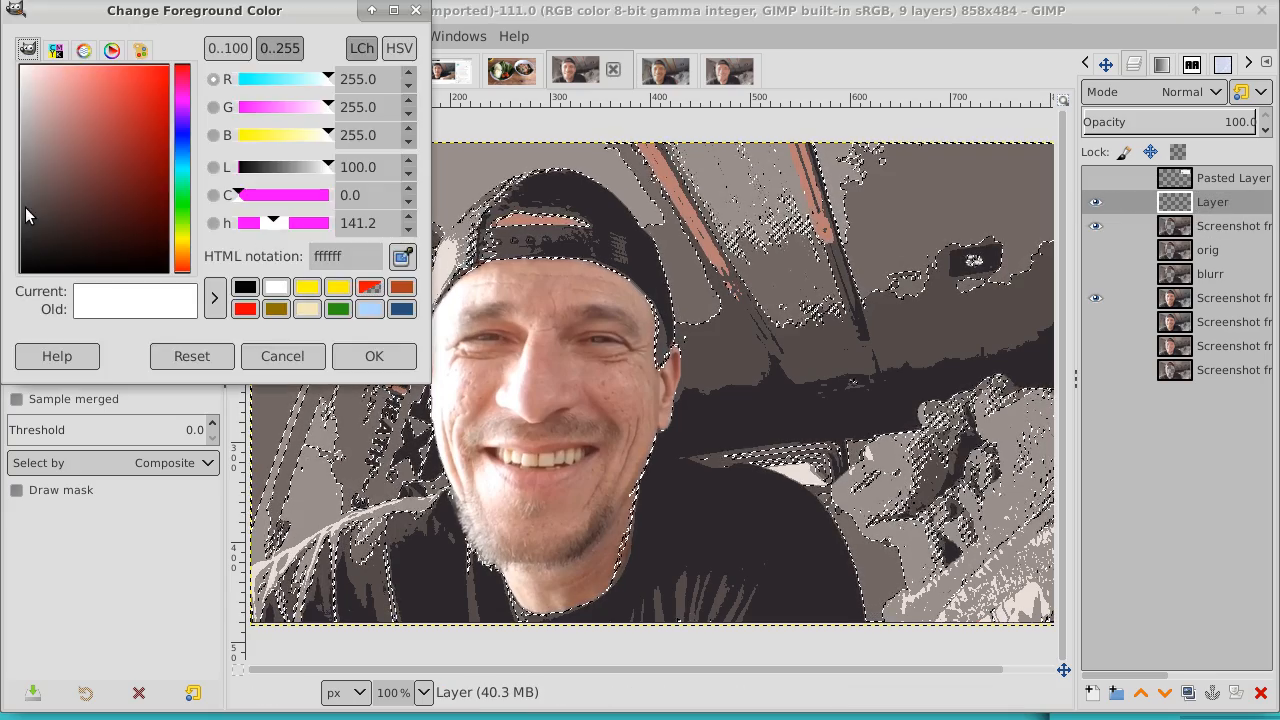
pyautogui.moveTo(116, 193); pyautogui.dragTo(168, 64)
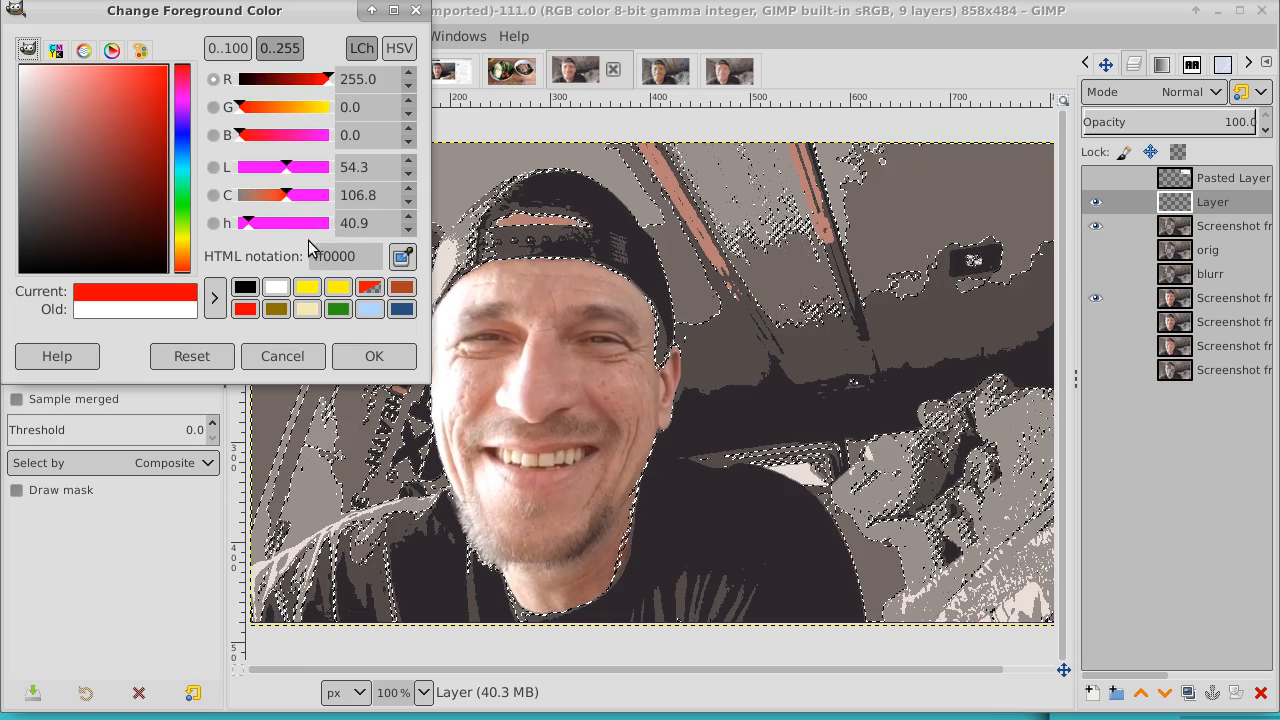
pyautogui.click(373, 356)
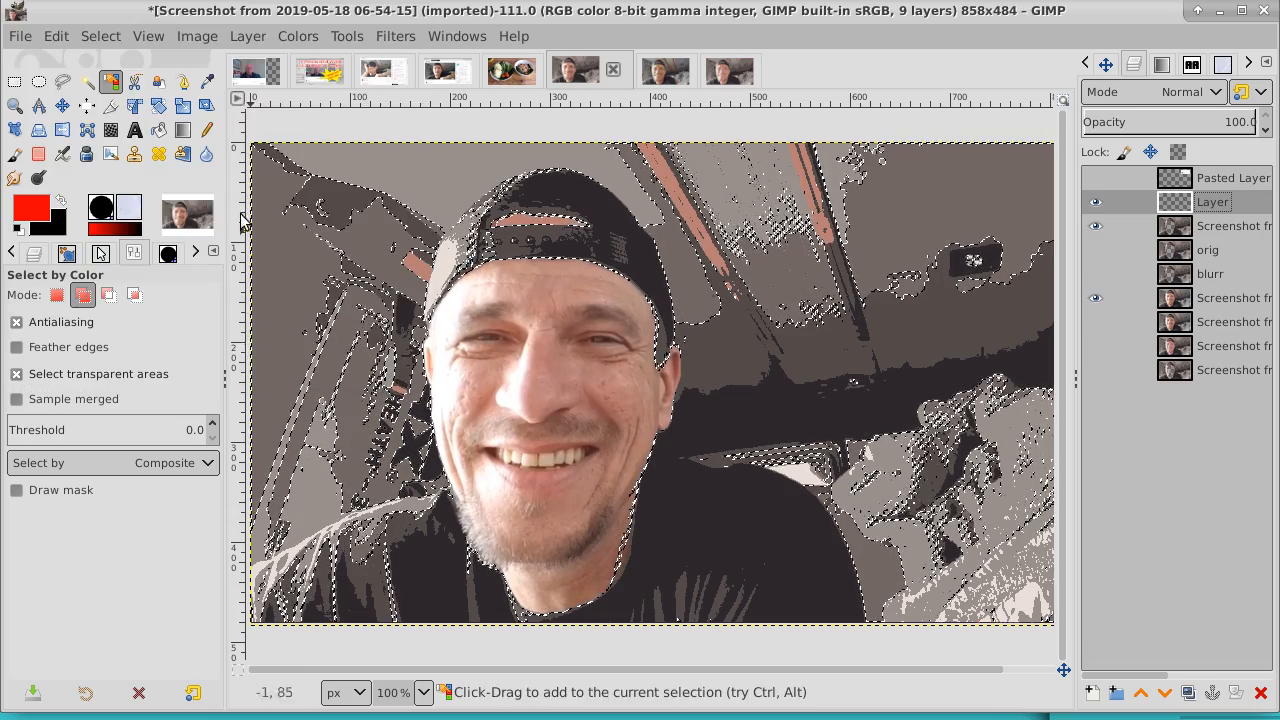
pyautogui.click(159, 131)
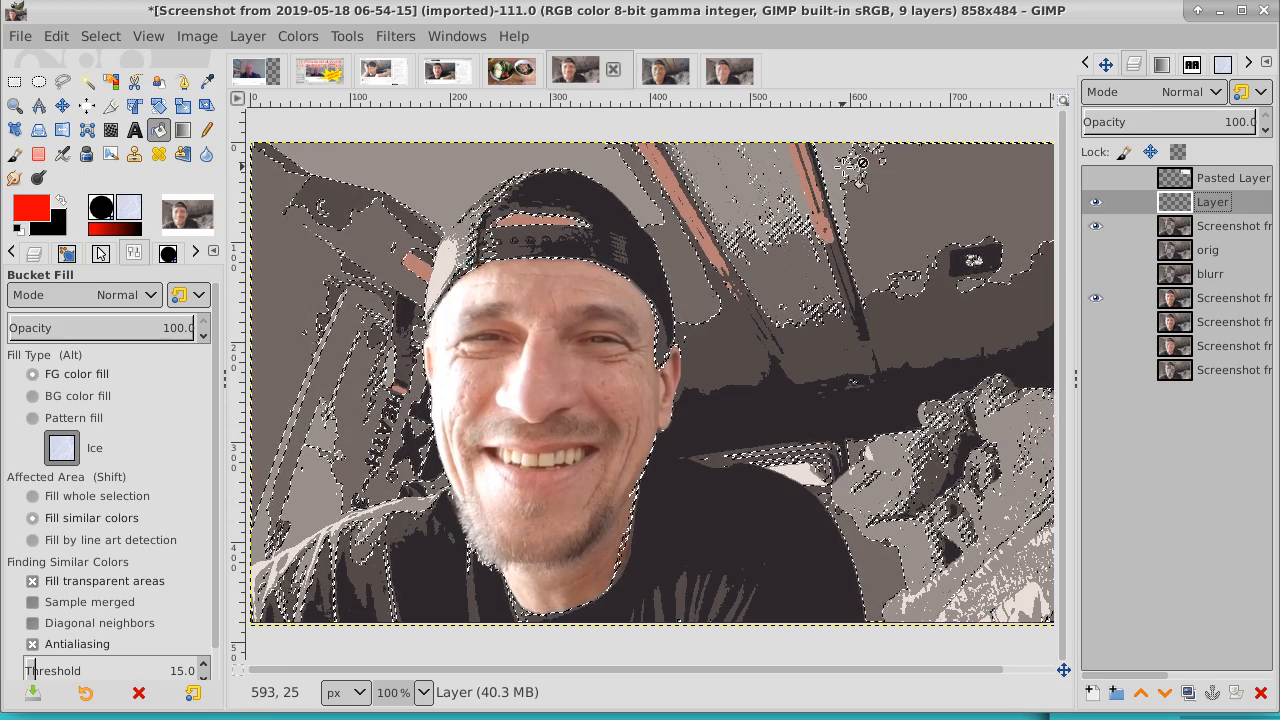
pyautogui.click(901, 201)
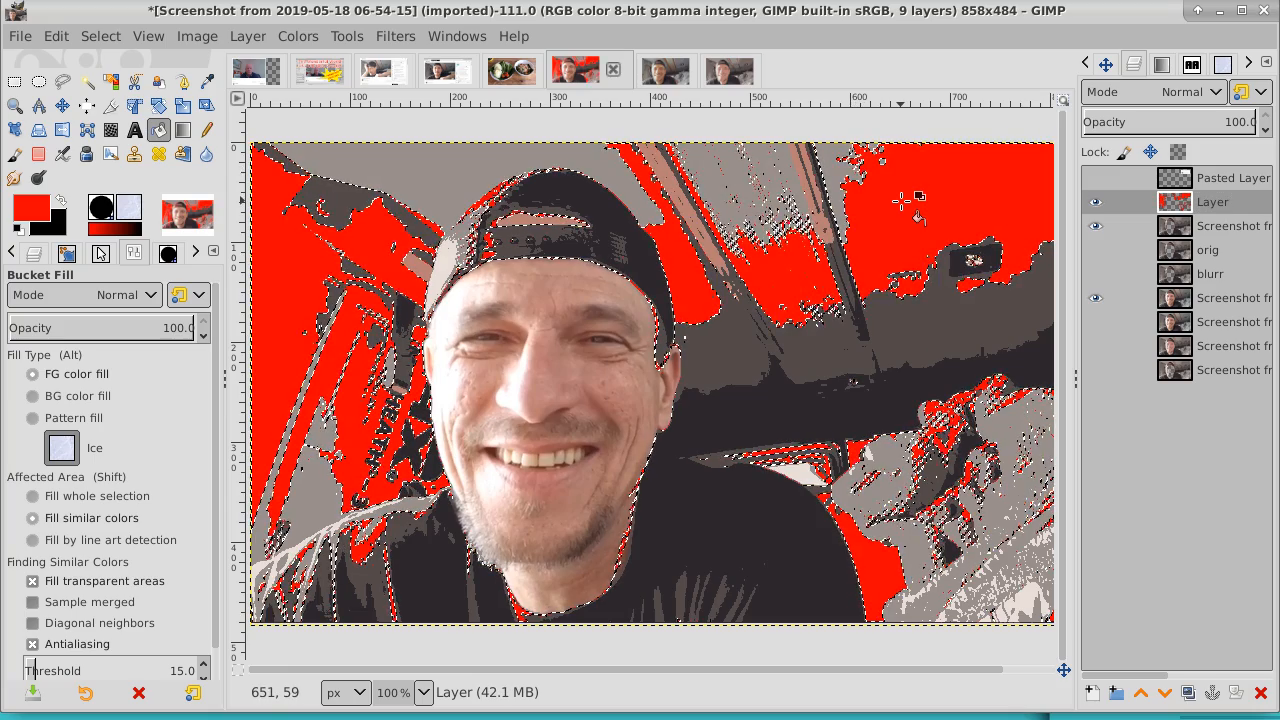
pyautogui.click(103, 38)
pyautogui.click(120, 89)
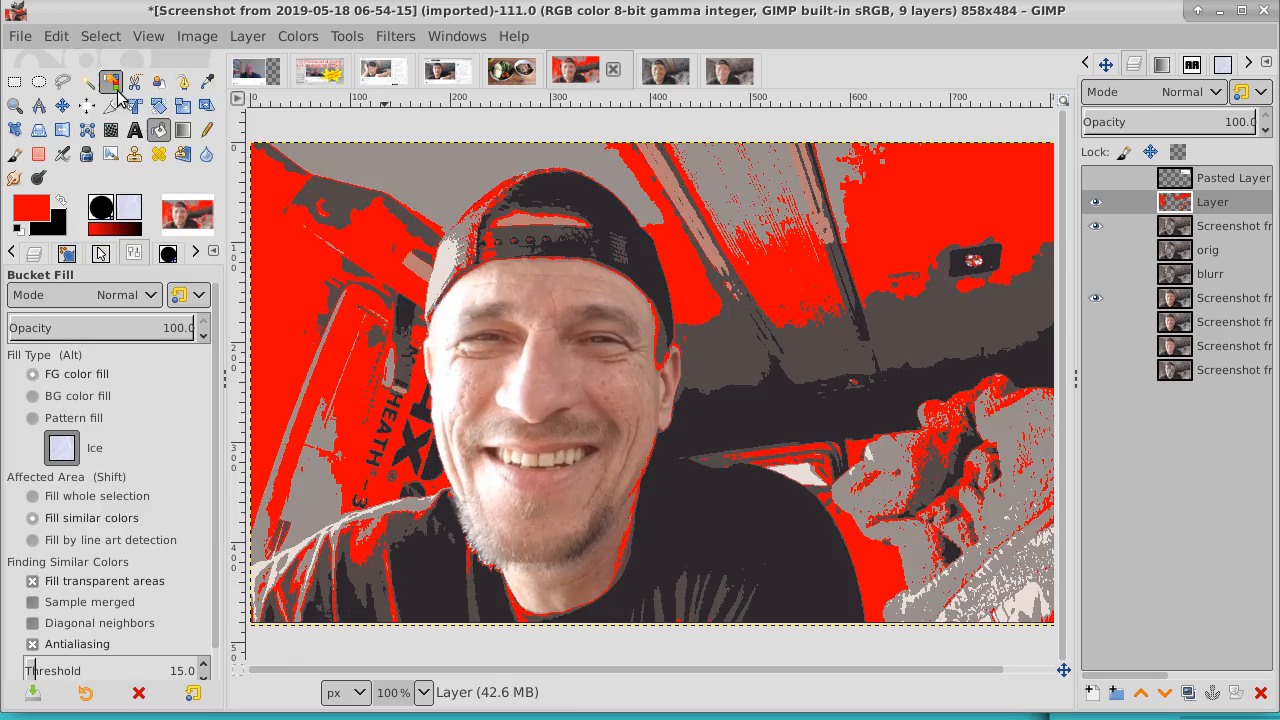
# - Use Select by Color on the topmost cut-out copy to select every area matching the light gray ceiling above the cap
pyautogui.click(1228, 230)
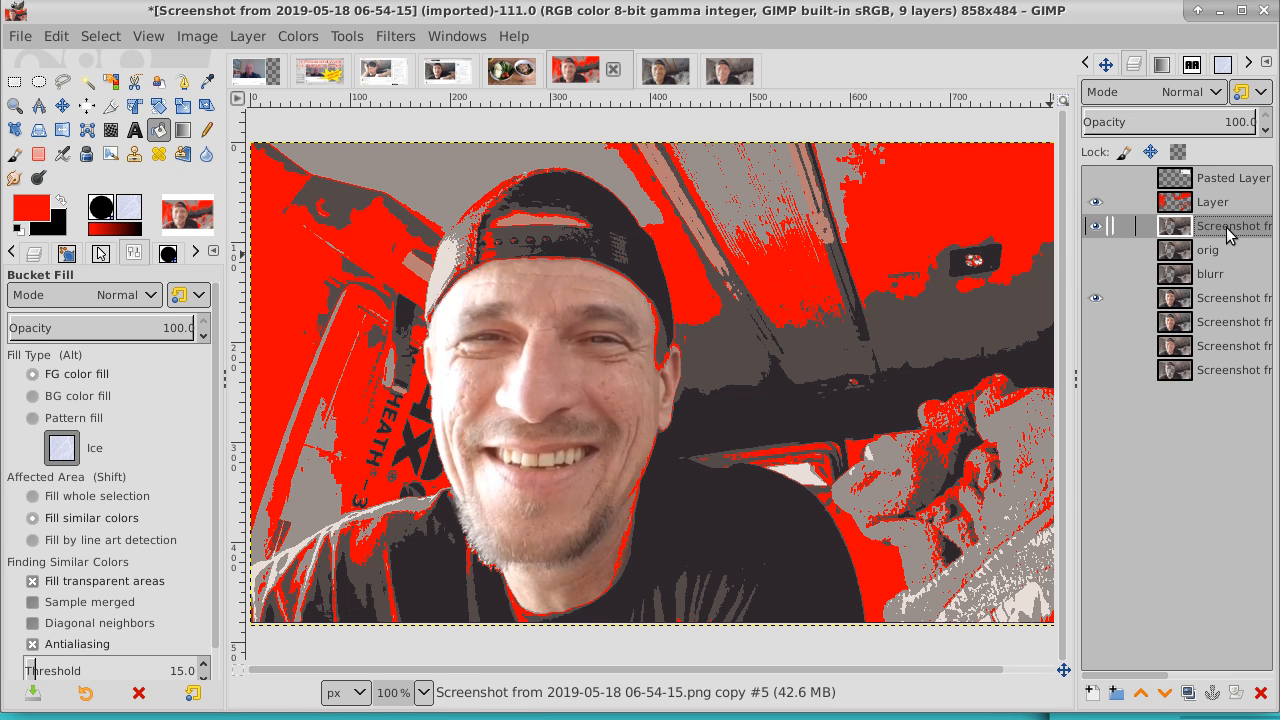
pyautogui.click(112, 84)
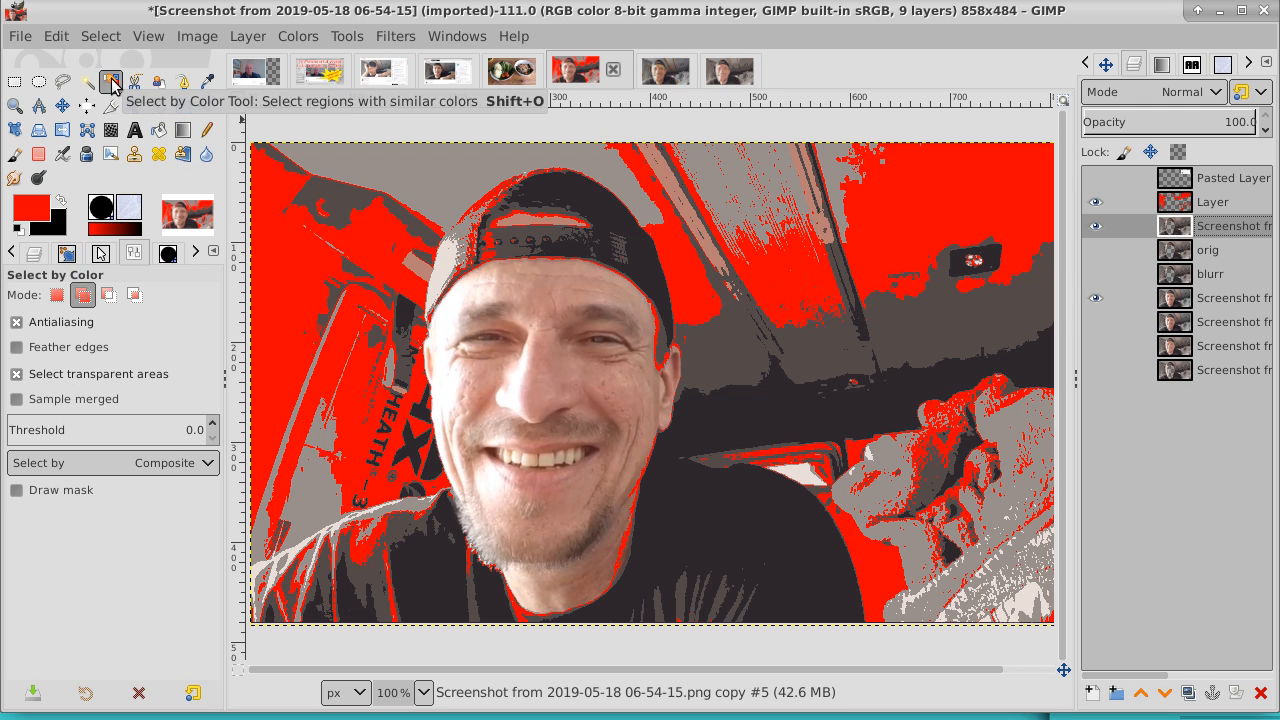
pyautogui.click(433, 176)
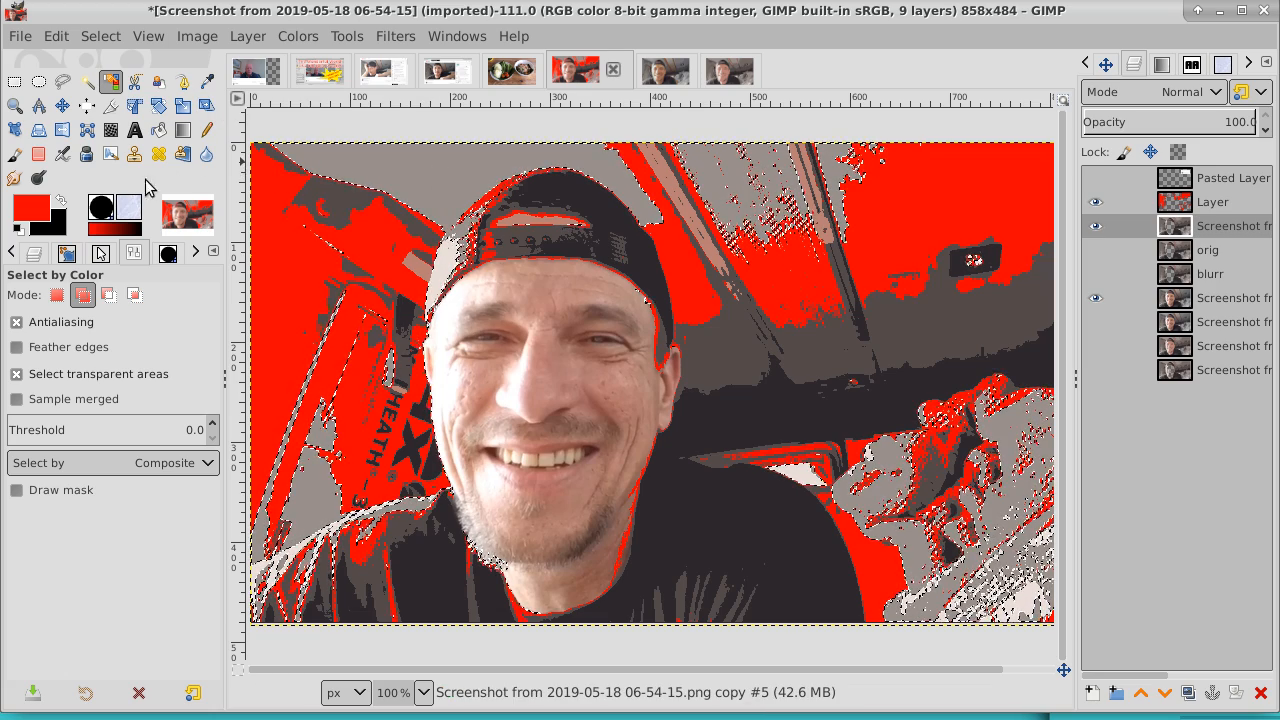
# - Set the foreground color to yellow (fdff00), bucket-fill the selected light gray areas on the recolor layer, and clear the selection
pyautogui.click(37, 207)
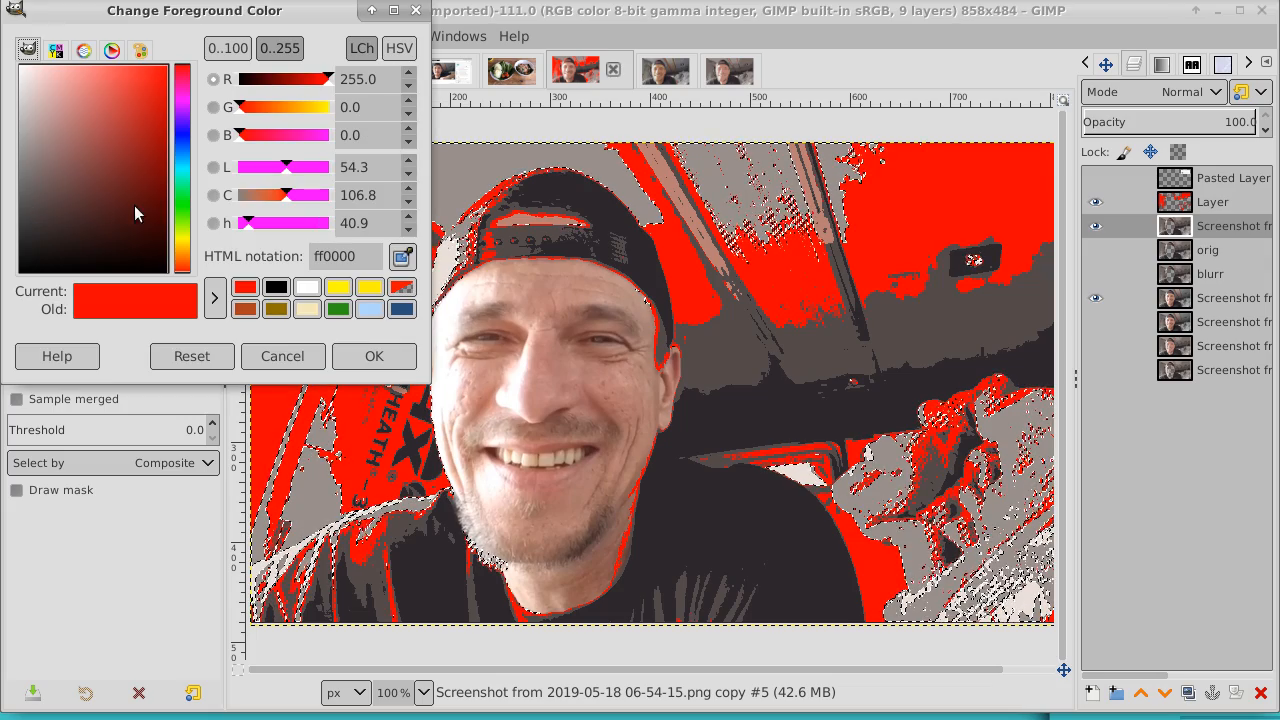
pyautogui.click(181, 238)
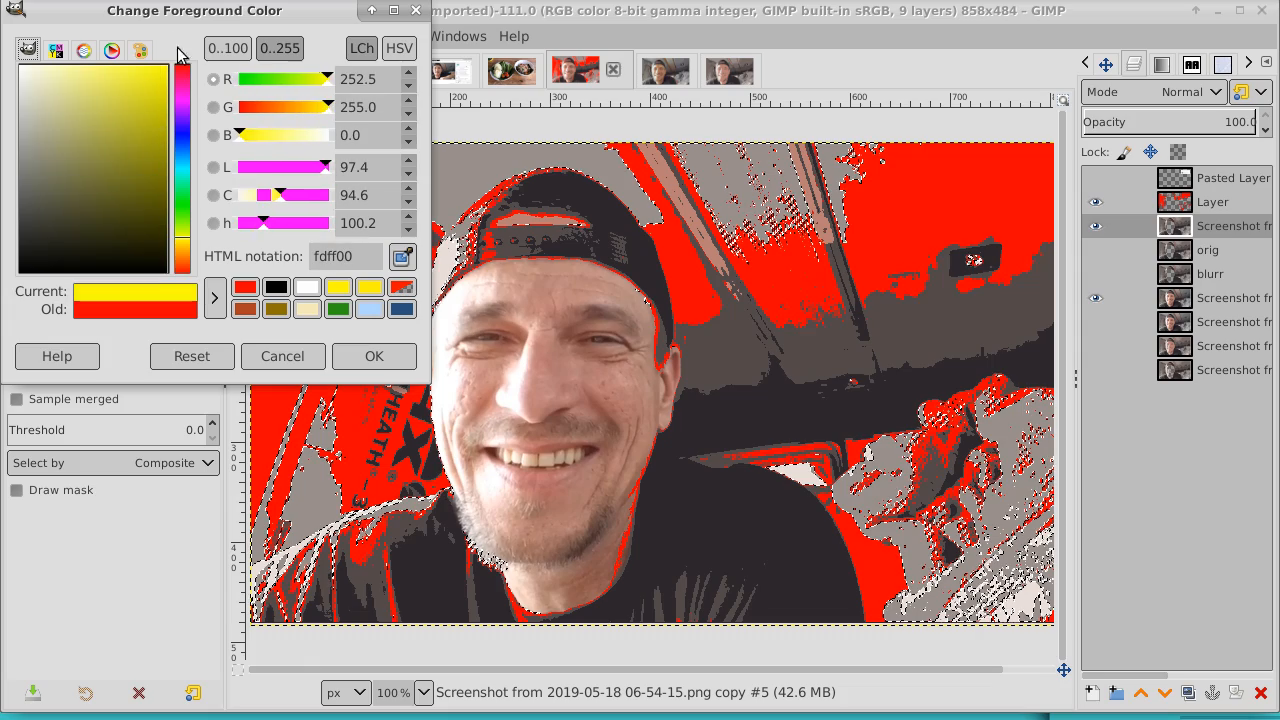
pyautogui.click(370, 358)
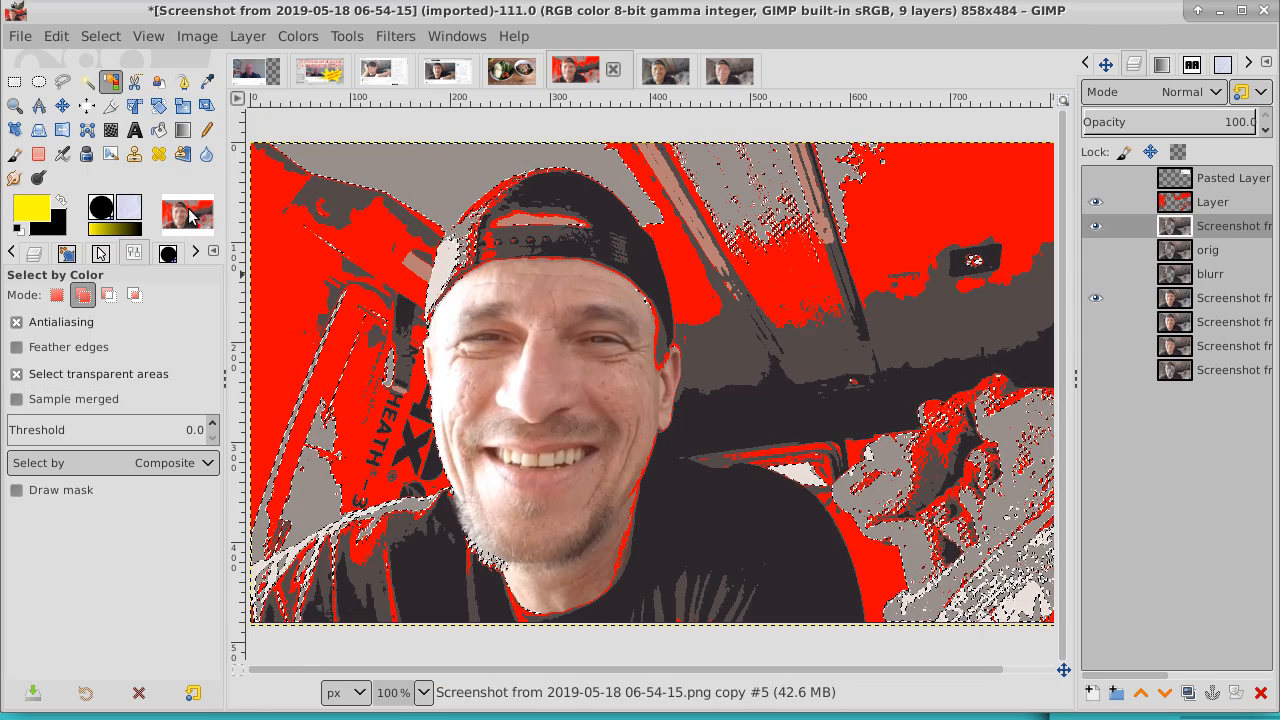
pyautogui.click(159, 130)
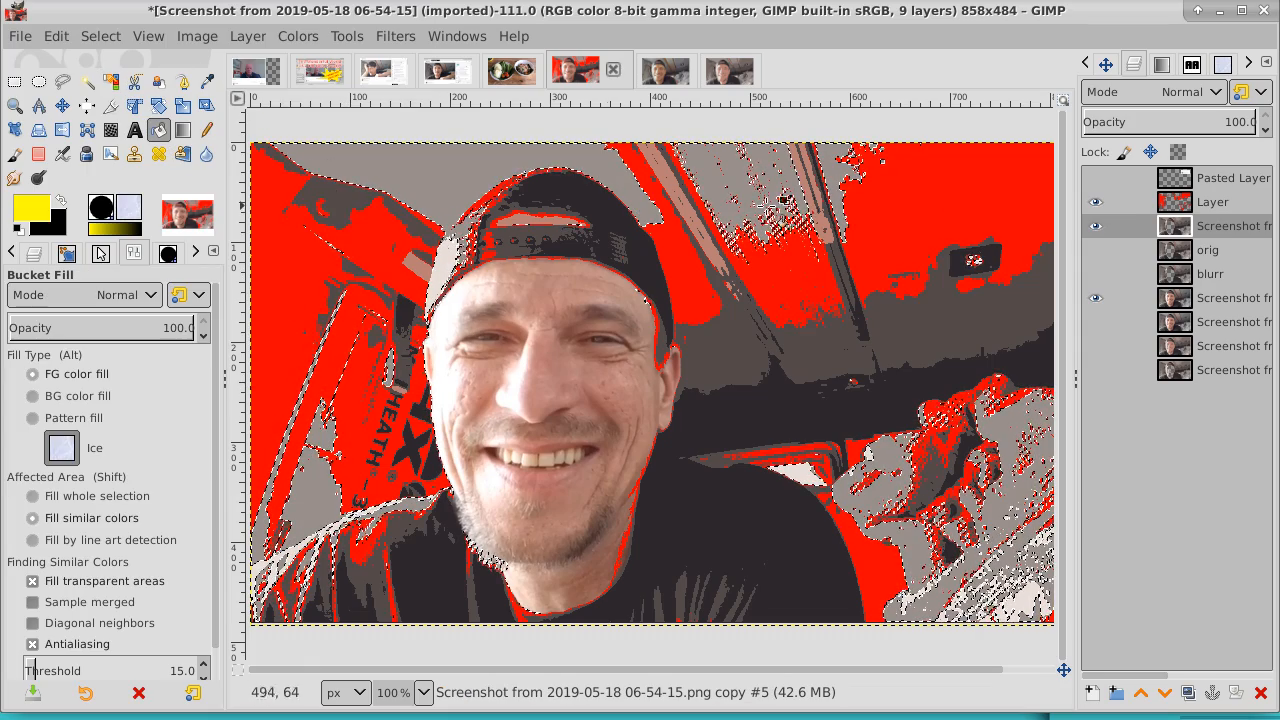
pyautogui.click(1236, 202)
pyautogui.click(443, 175)
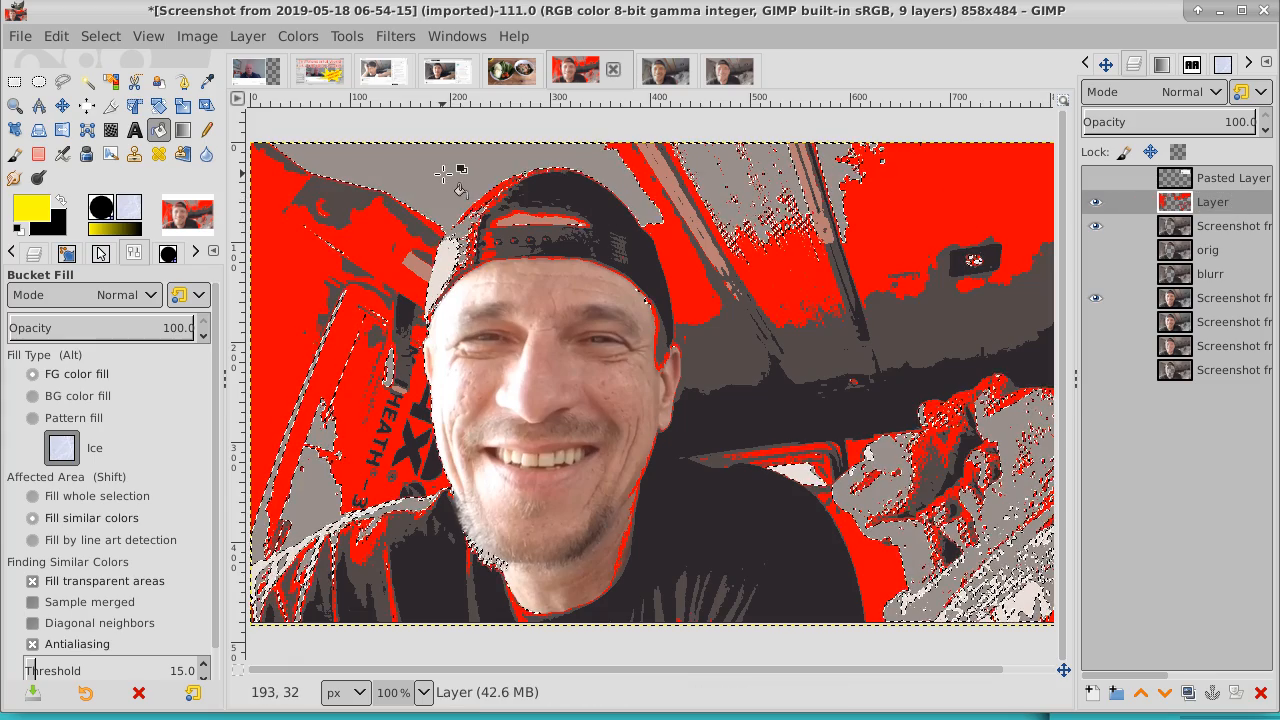
pyautogui.click(101, 36)
pyautogui.click(115, 89)
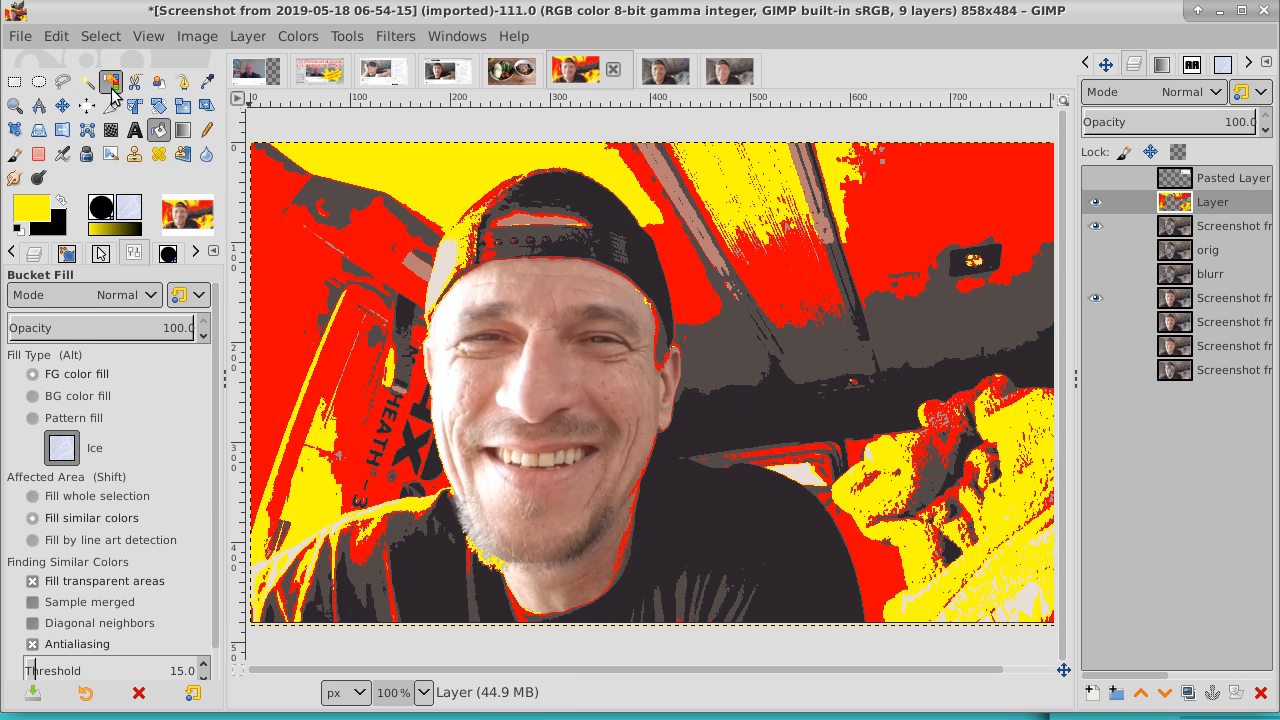
# - Use Select by Color on the topmost cut-out copy to select every area matching the dark gray-brown wall below the ceiling
pyautogui.click(1227, 232)
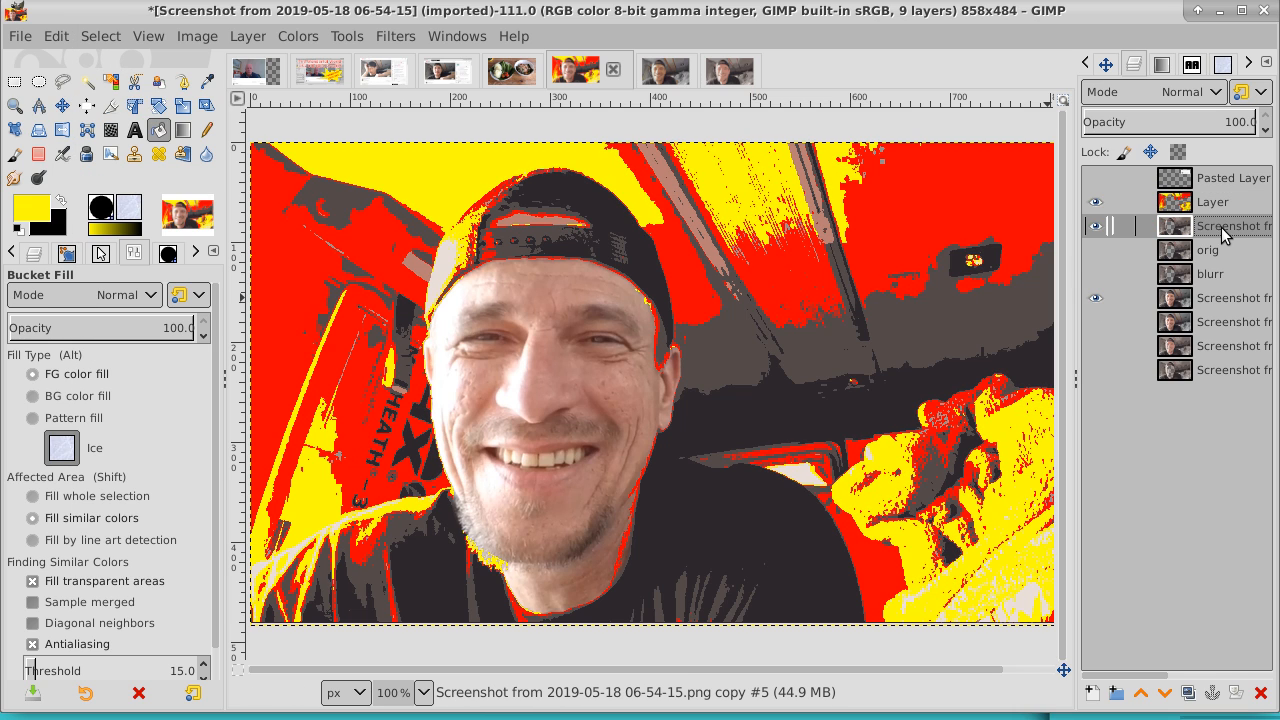
pyautogui.click(87, 81)
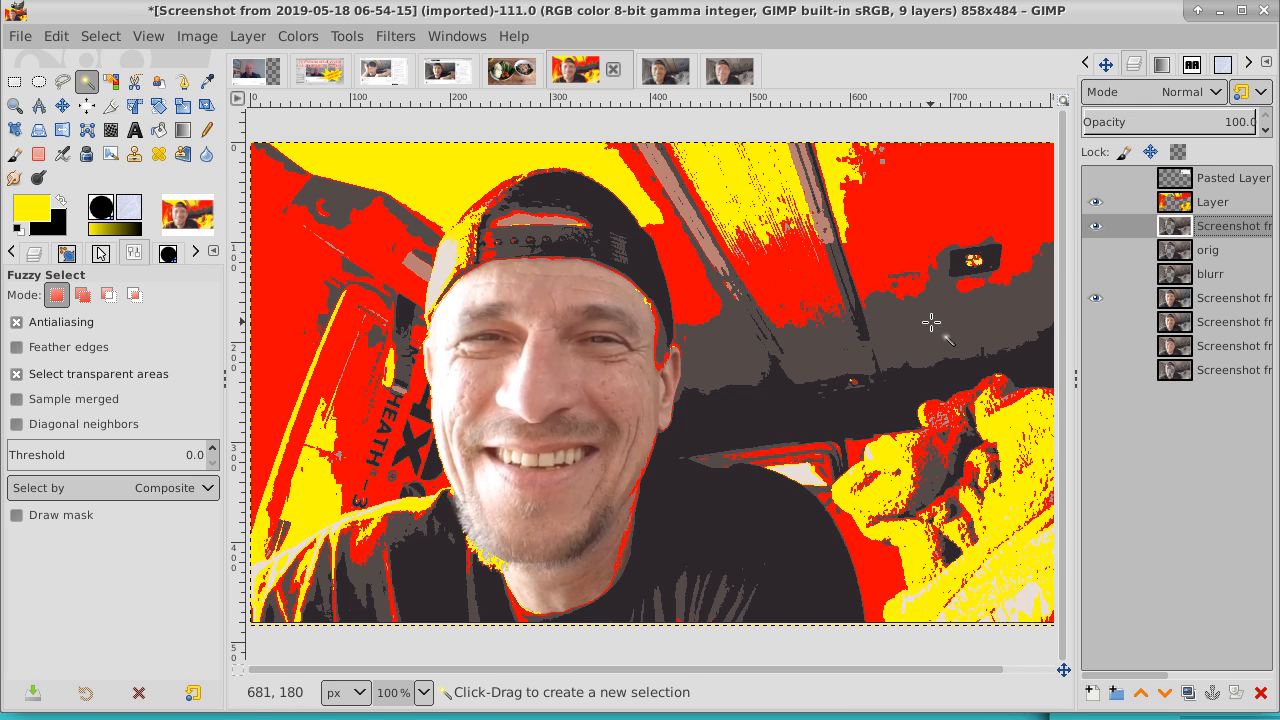
pyautogui.click(110, 81)
pyautogui.click(935, 317)
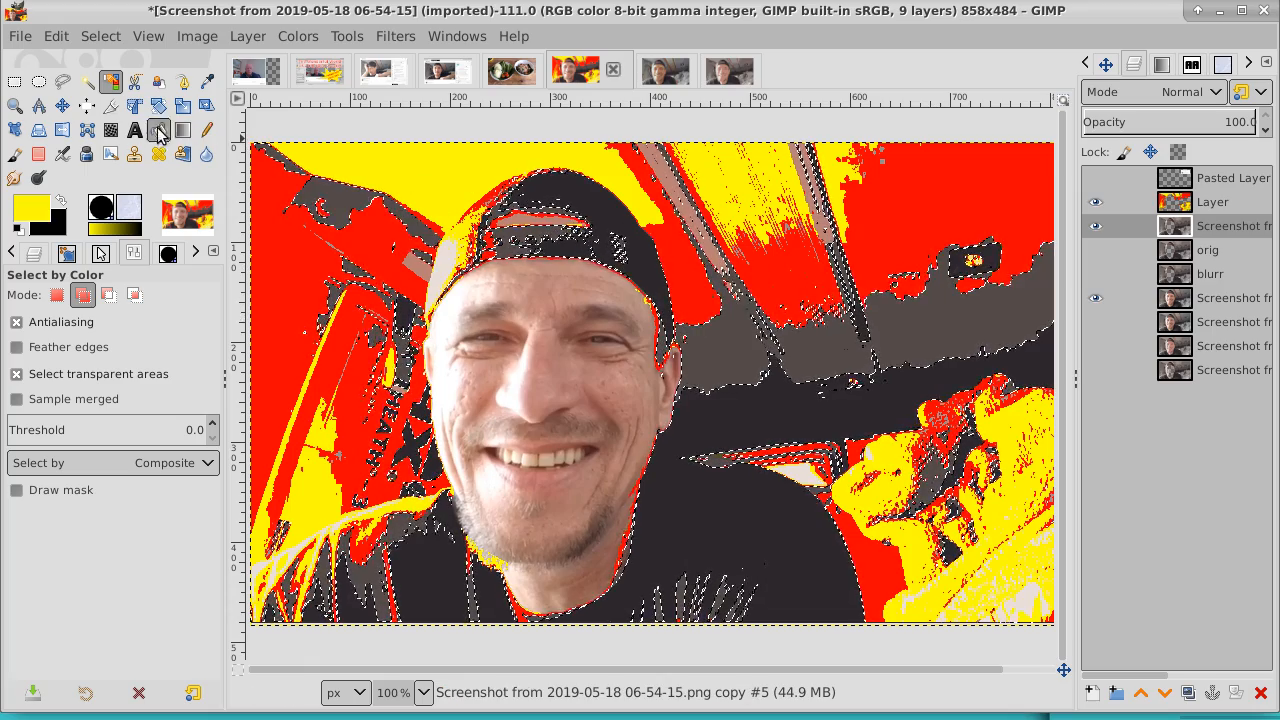
# - Set the foreground color to green (13d40b), bucket-fill the selected dark gray-brown areas on the recolor layer, and clear the selection
pyautogui.click(36, 210)
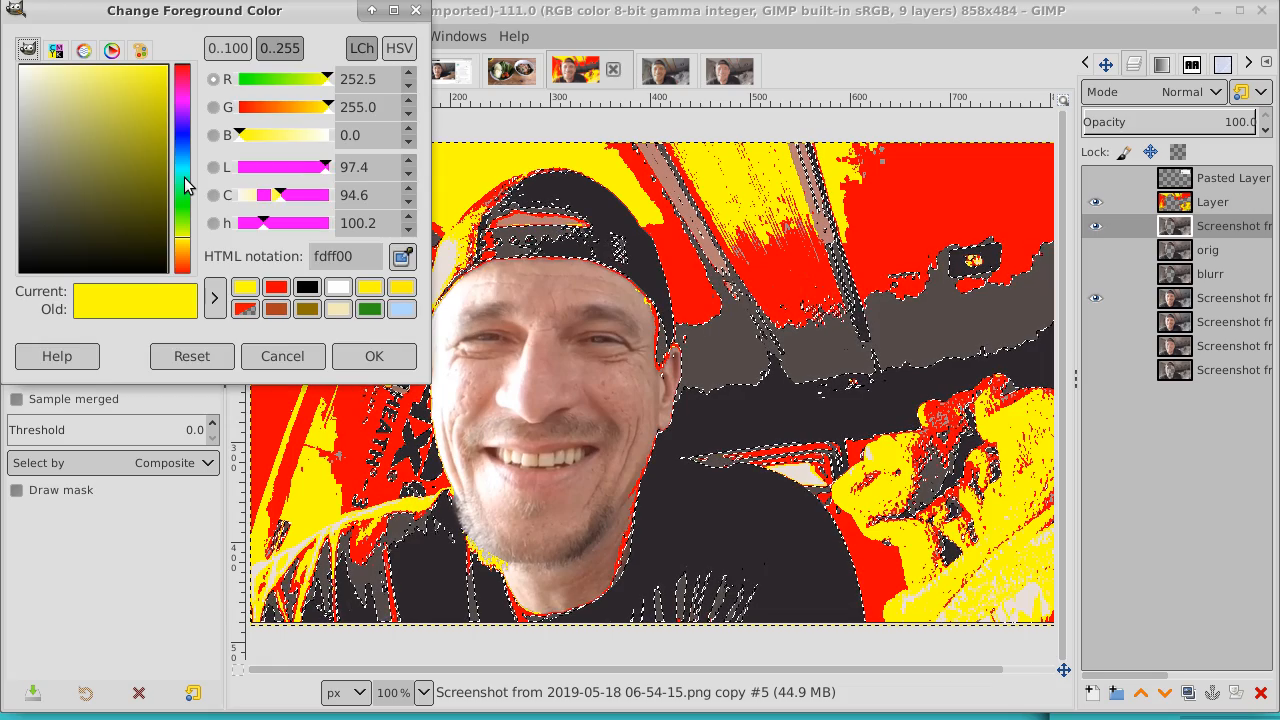
pyautogui.click(182, 206)
pyautogui.click(144, 111)
pyautogui.moveTo(143, 90); pyautogui.dragTo(163, 106)
pyautogui.click(372, 356)
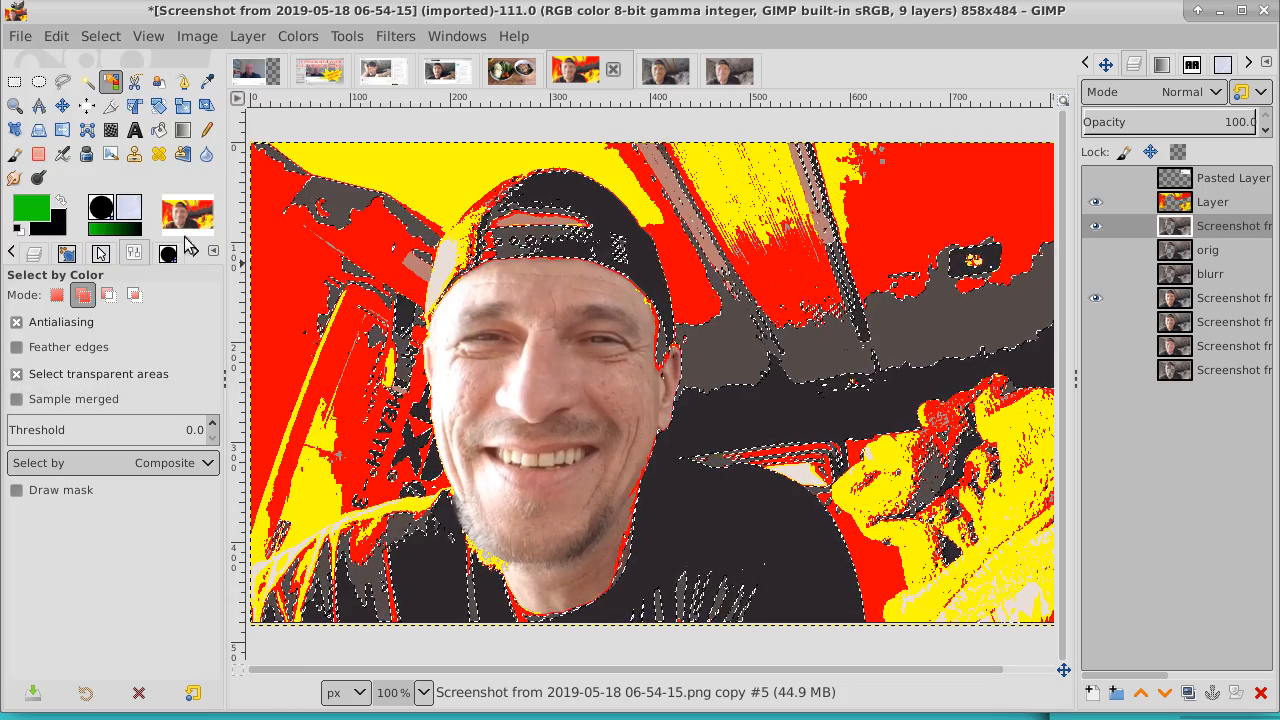
pyautogui.click(159, 130)
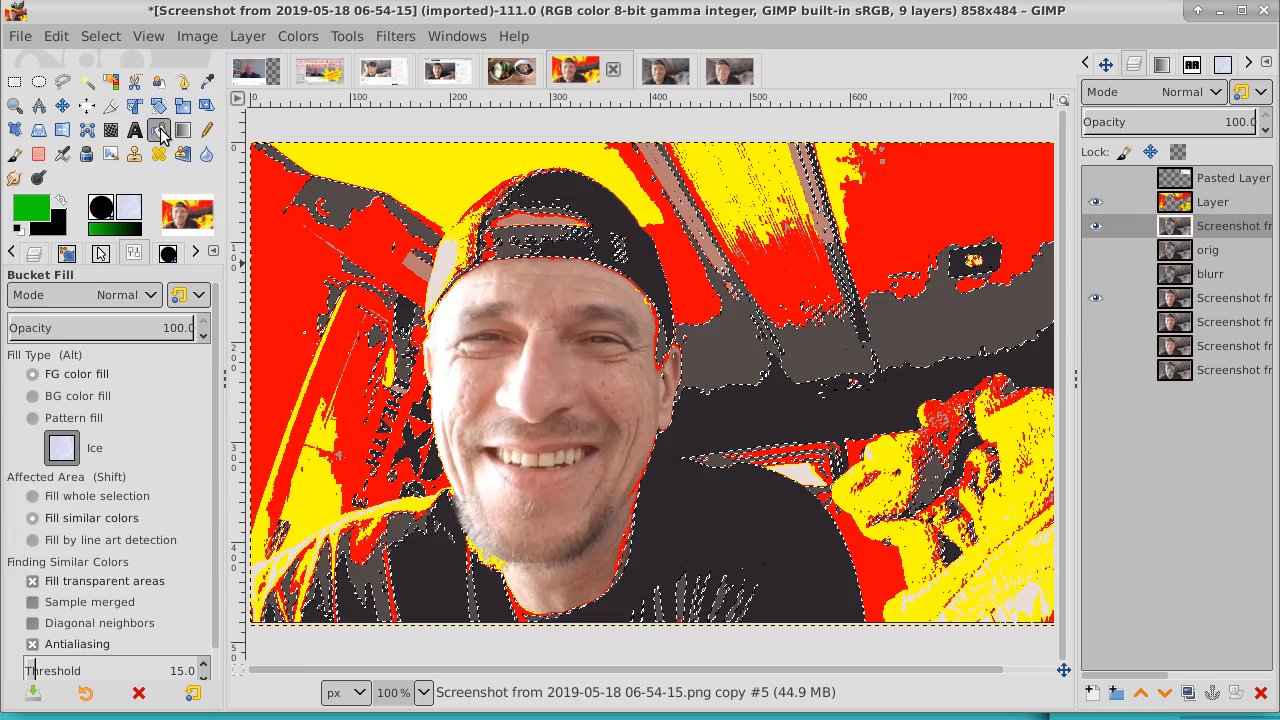
pyautogui.click(1240, 208)
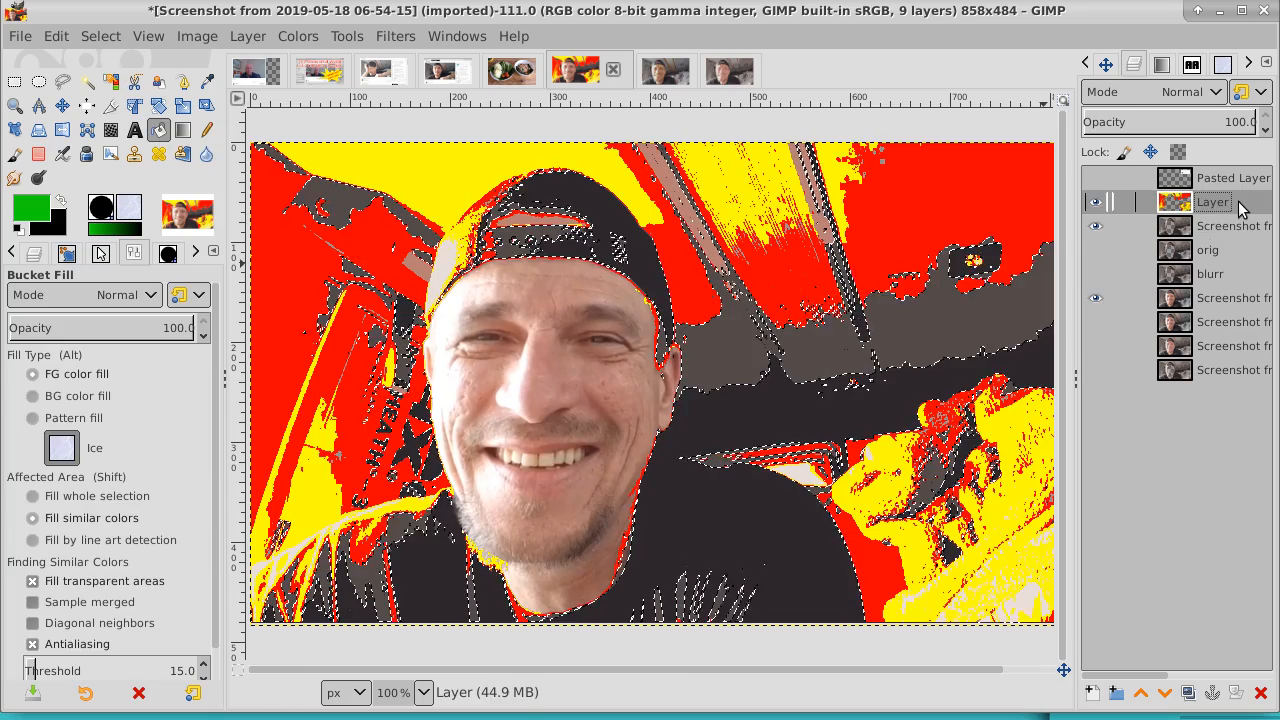
pyautogui.click(940, 310)
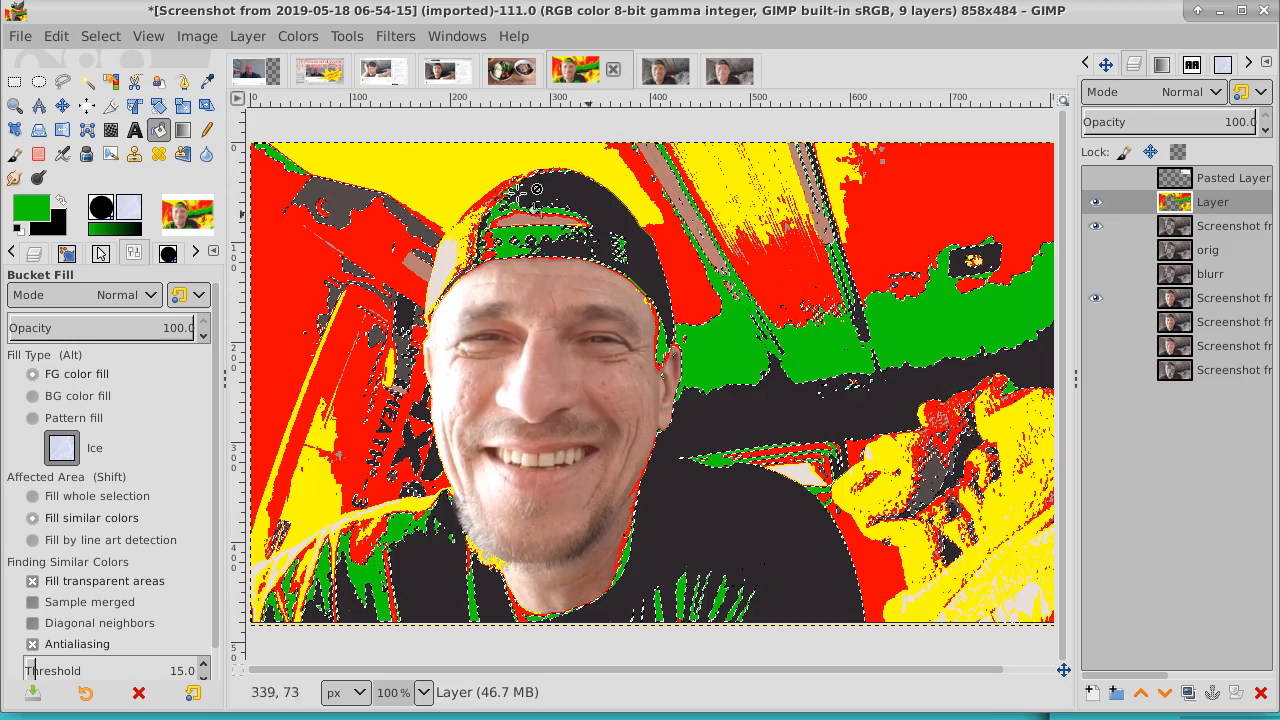
pyautogui.click(104, 36)
pyautogui.click(112, 88)
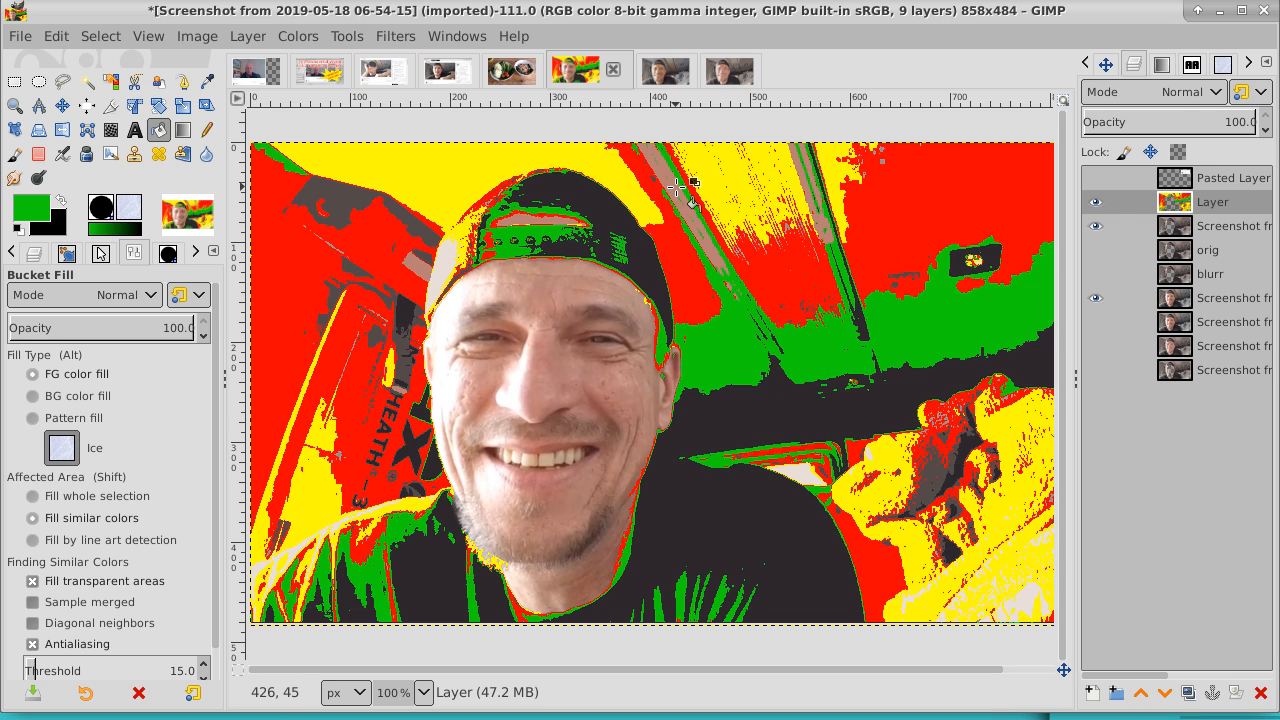
# - Make the topmost cut-out copy active again and switch to Select by Color
pyautogui.click(1243, 228)
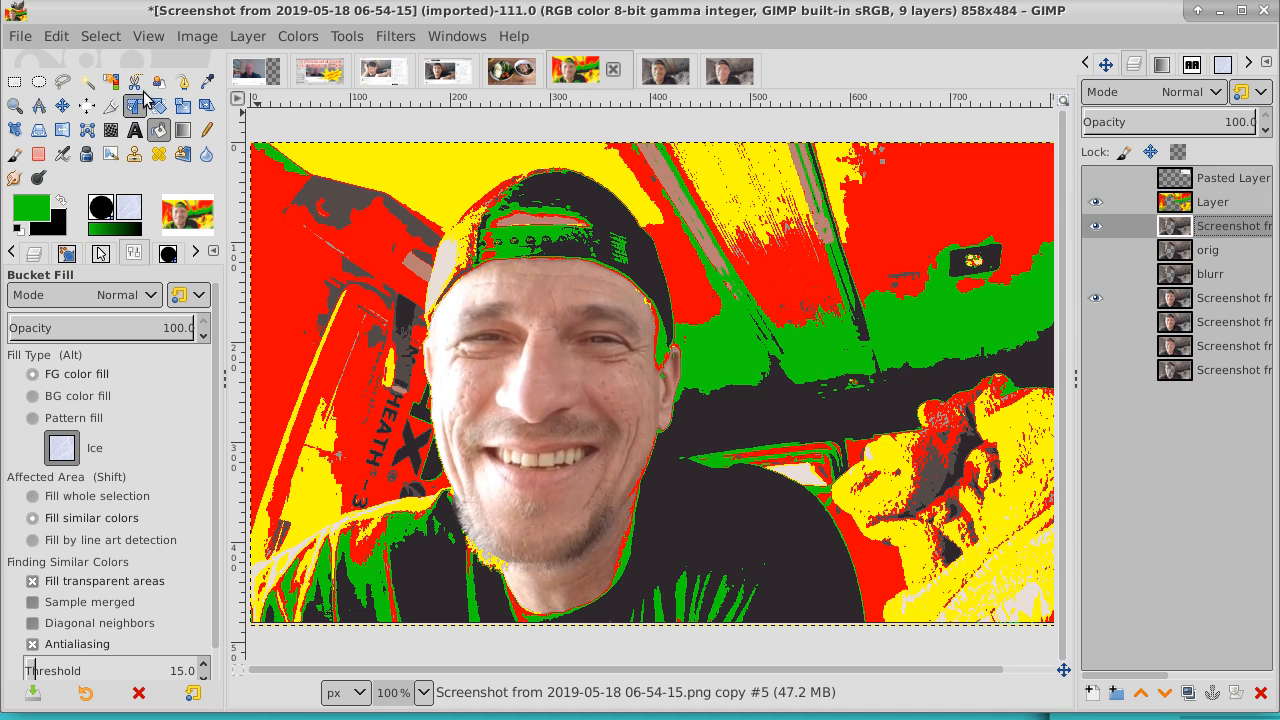
pyautogui.click(112, 83)
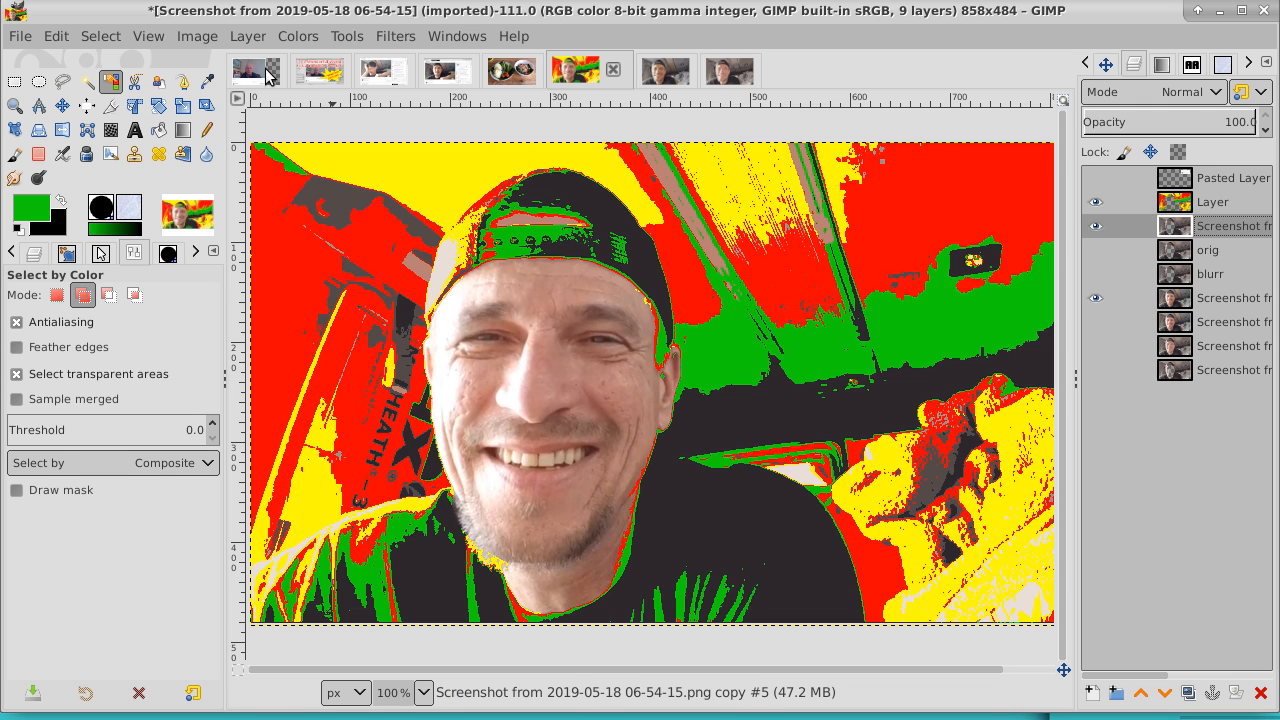
# - Review the image's indexed color conversion settings, including the maximum number of colors, without converting
pyautogui.click(197, 37)
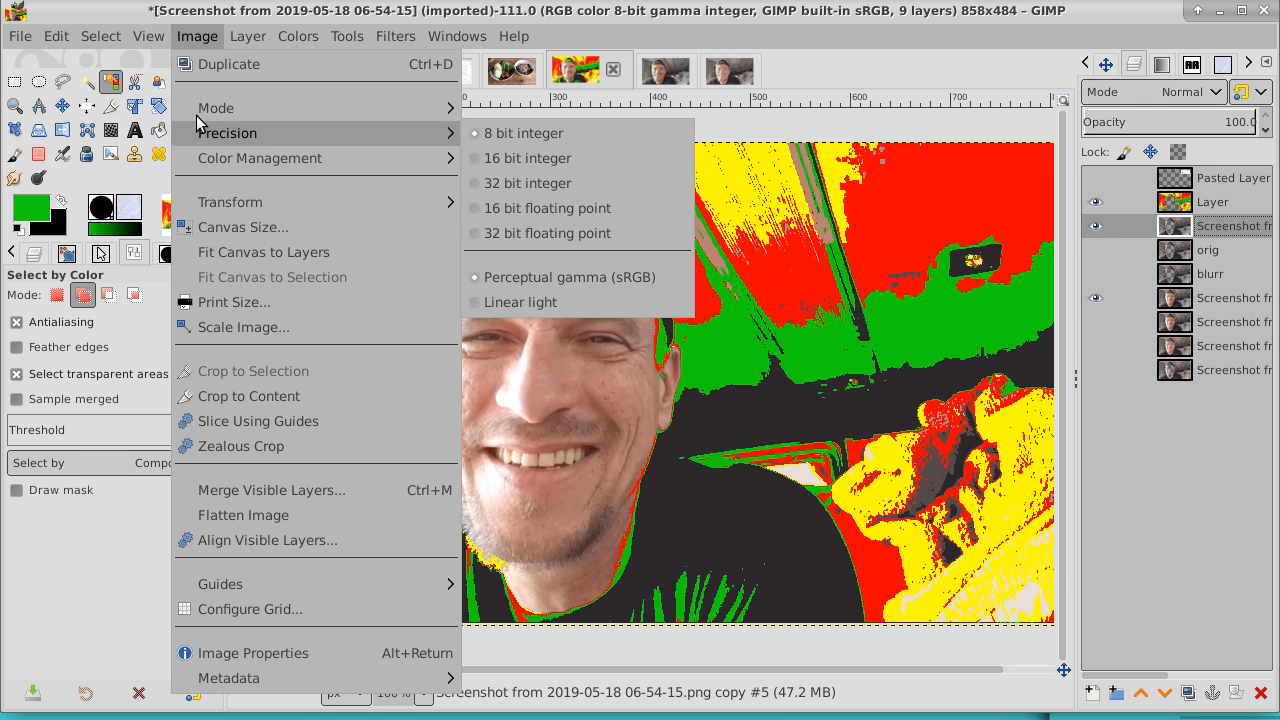
pyautogui.moveTo(200, 108)
pyautogui.click(532, 160)
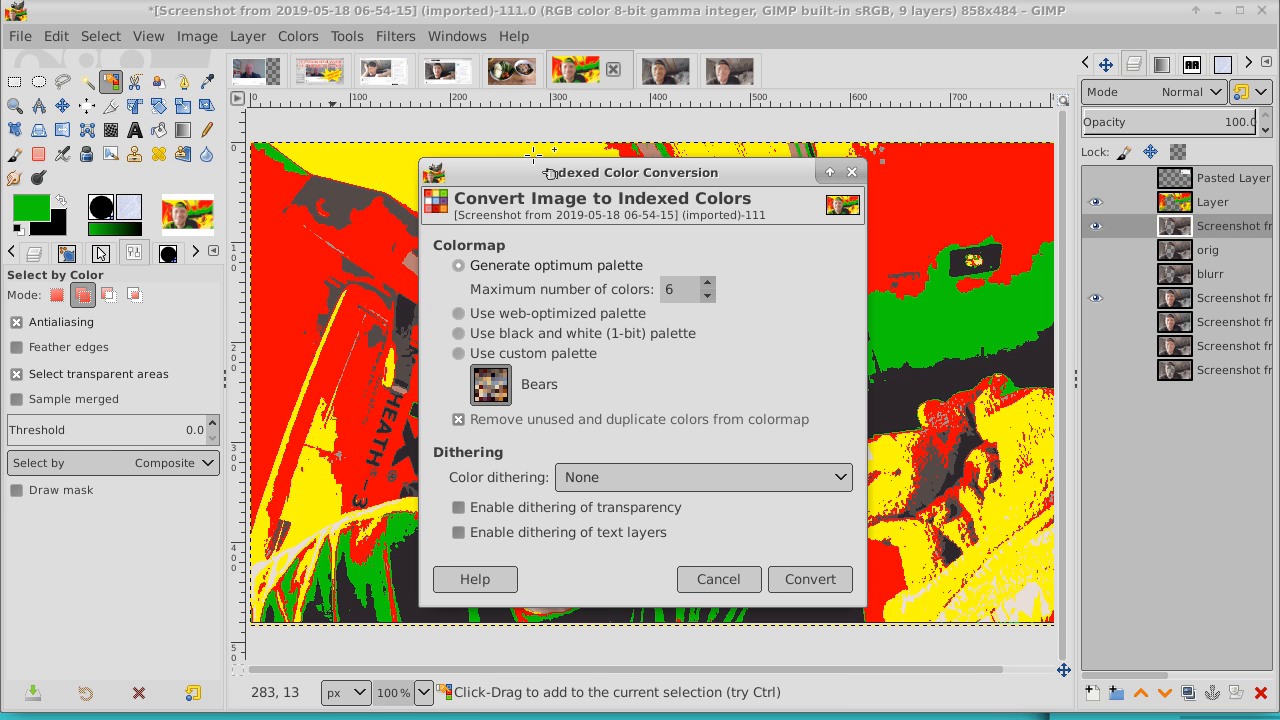
pyautogui.click(851, 176)
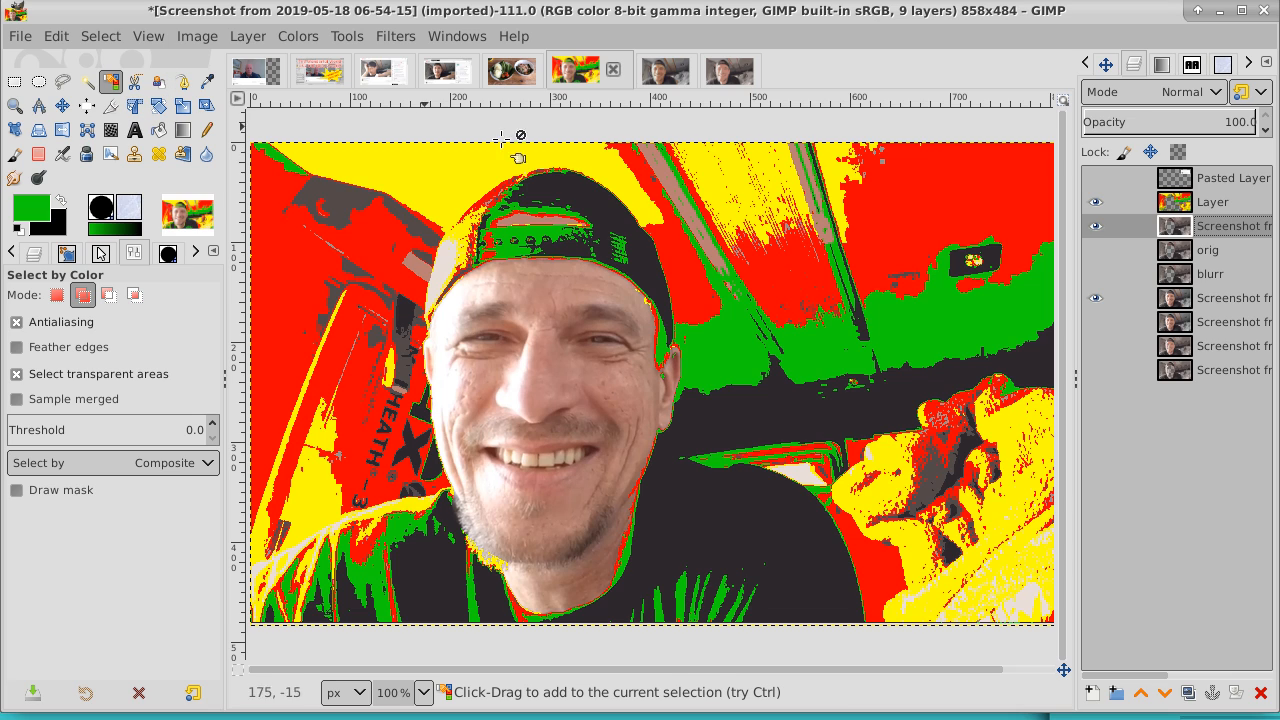
# - Select every area matching the pinkish ceiling beam by color on the cut-out copy, and briefly hide the full-color face layer to check the cut-out
pyautogui.click(670, 181)
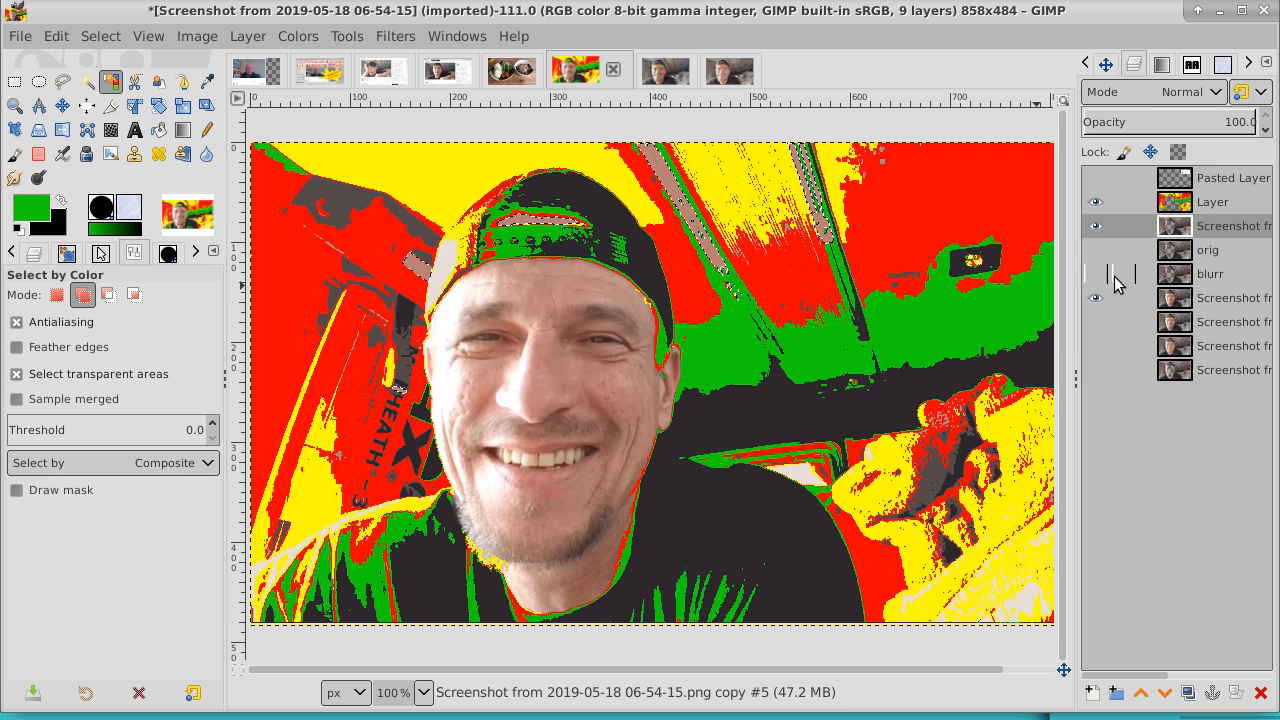
pyautogui.click(1097, 300)
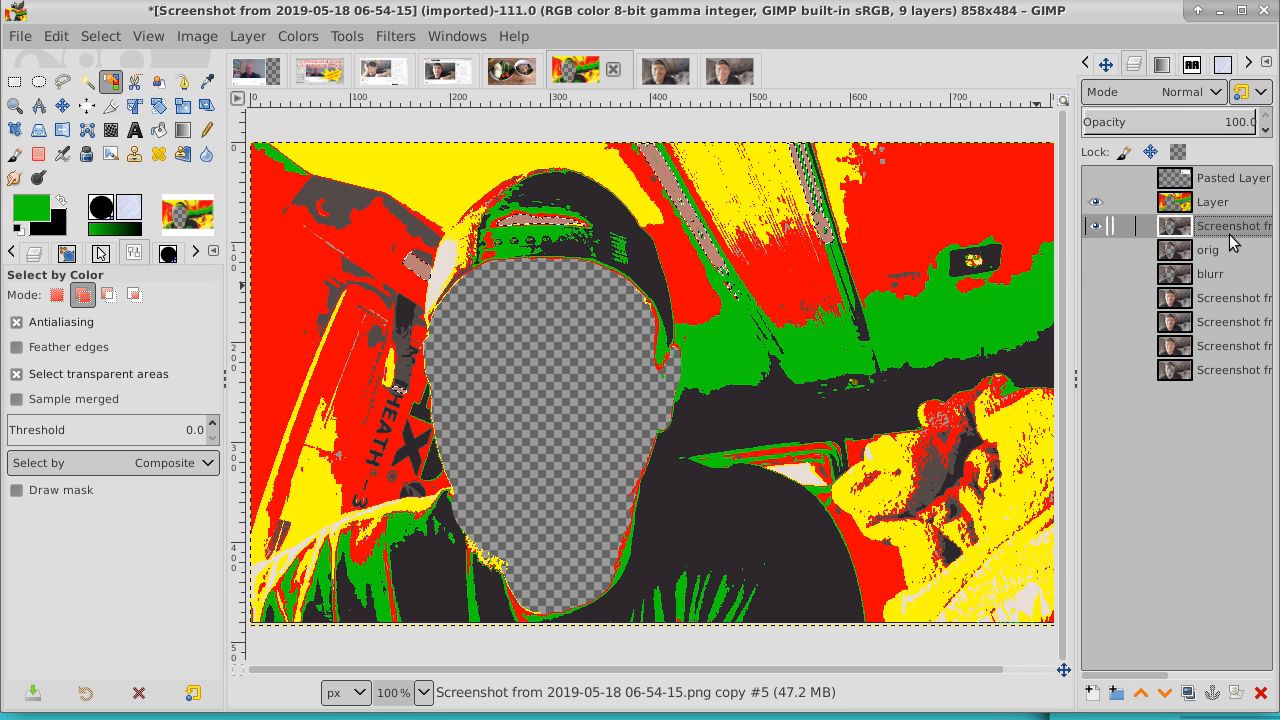
pyautogui.click(1097, 300)
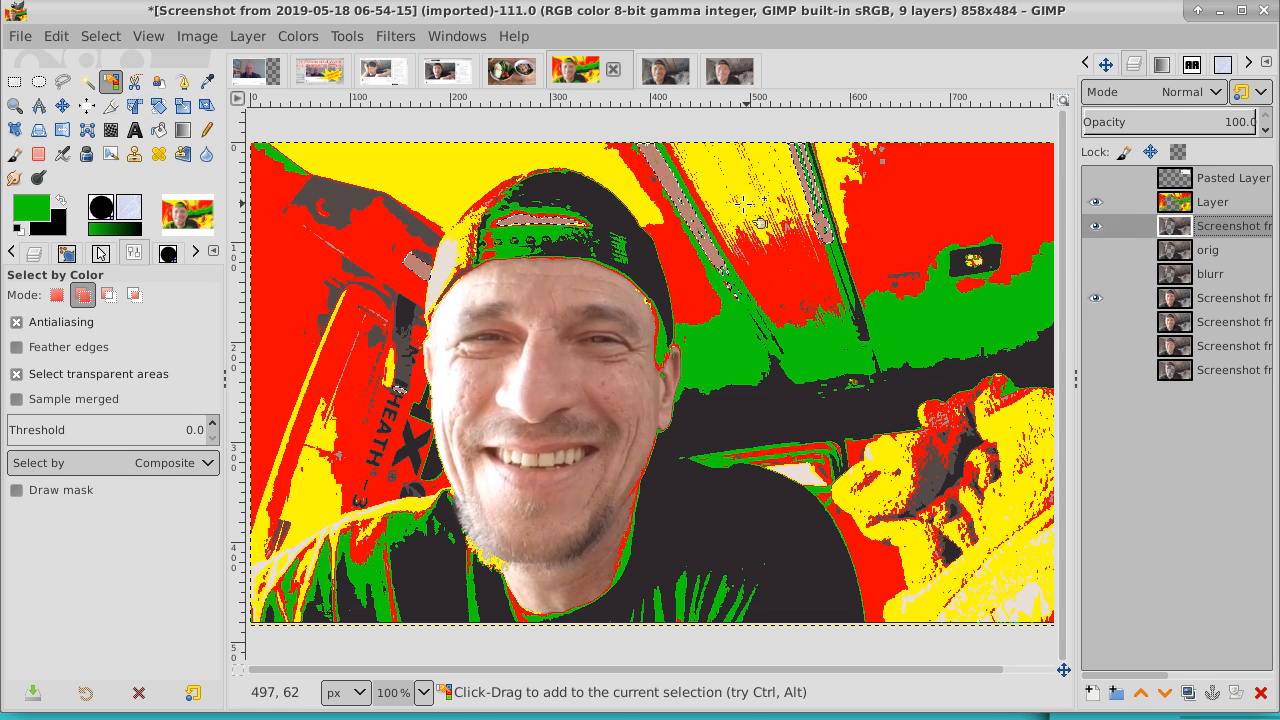
# - Make the recolor layer active and set the foreground color to light blue (1db0f4)
pyautogui.click(1255, 205)
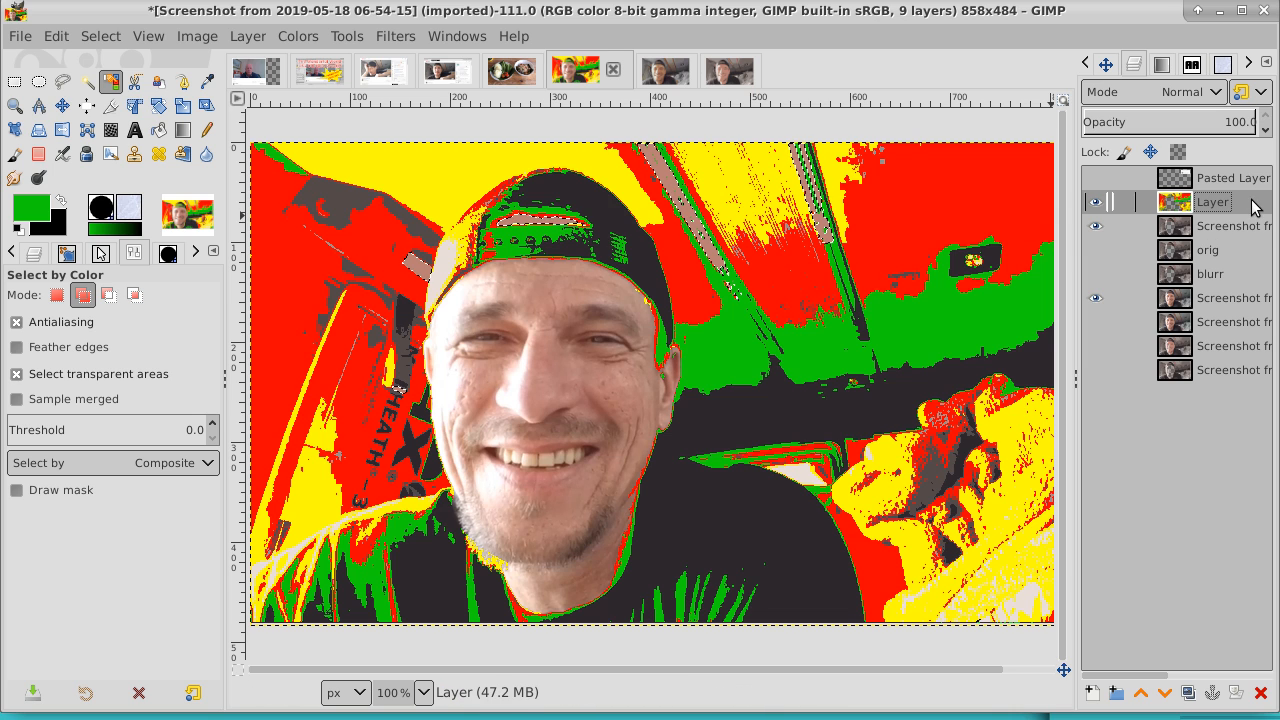
pyautogui.click(41, 205)
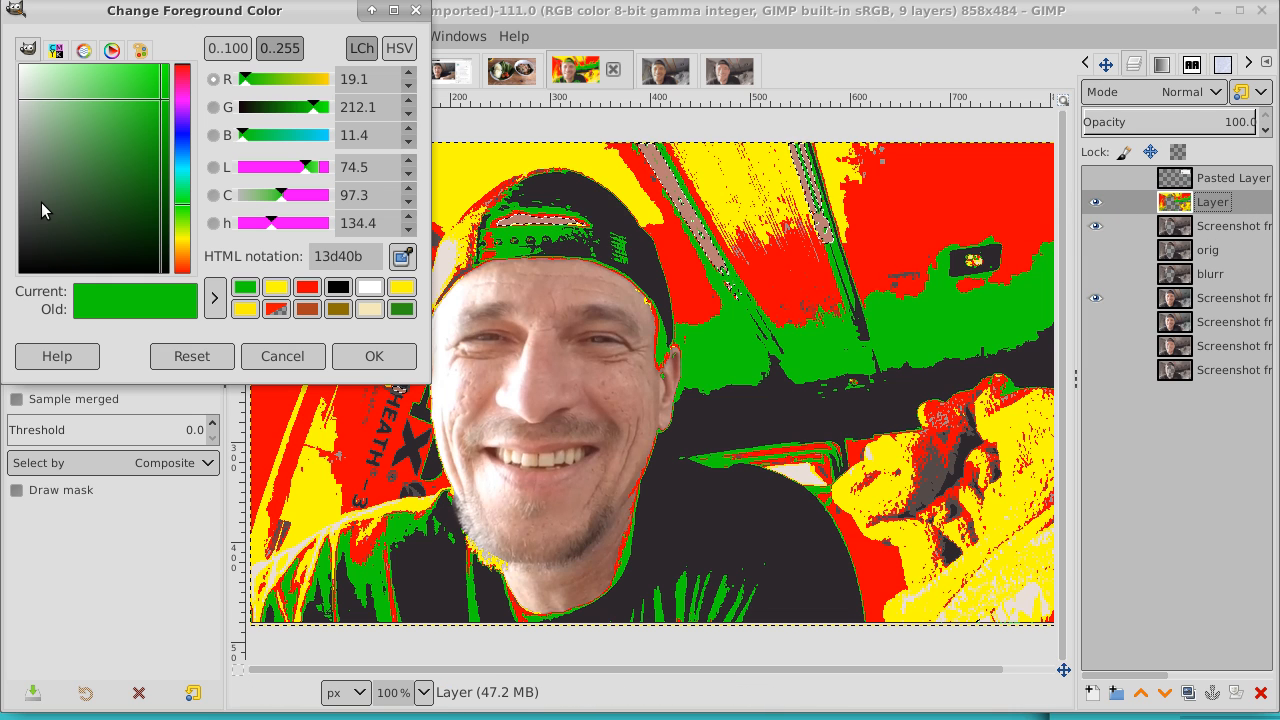
pyautogui.click(185, 132)
pyautogui.moveTo(134, 149); pyautogui.dragTo(137, 70)
pyautogui.click(185, 157)
pyautogui.moveTo(157, 146); pyautogui.dragTo(150, 75)
pyautogui.click(372, 354)
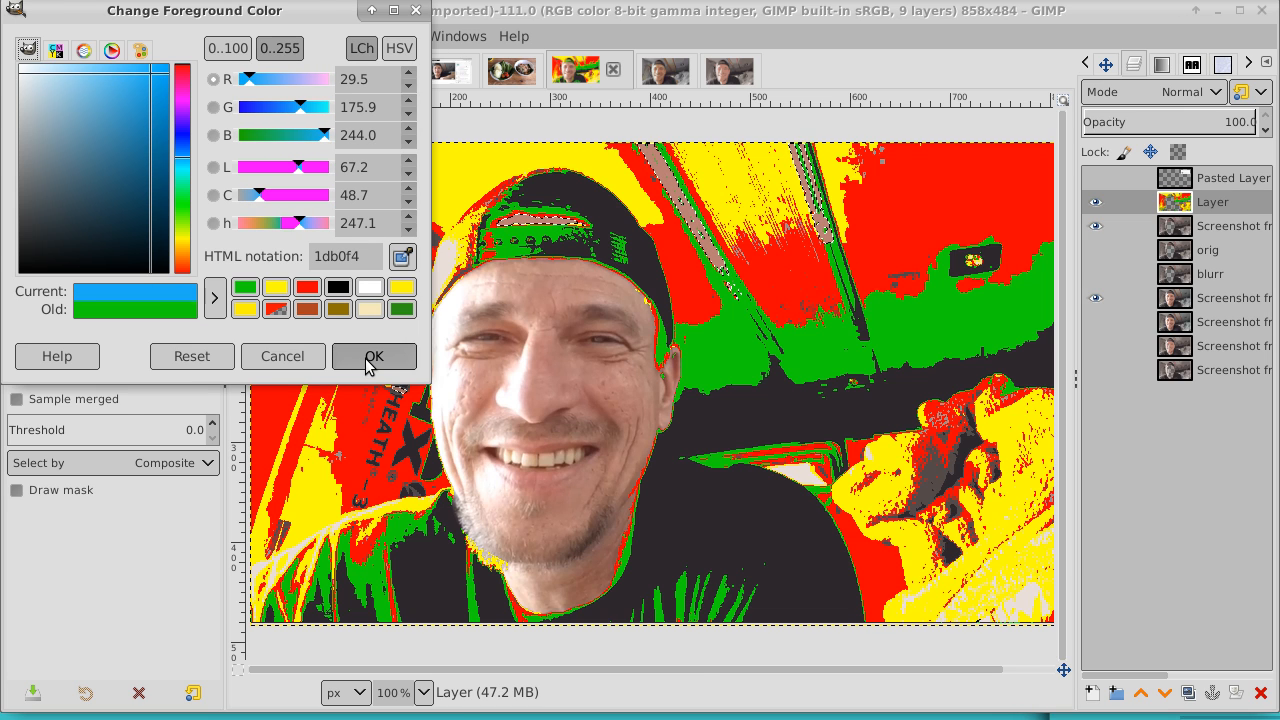
# - Bucket-fill the selected ceiling beams with blue, and pencil the same color over the remaining selected patches on the cap and beside the head
pyautogui.click(158, 131)
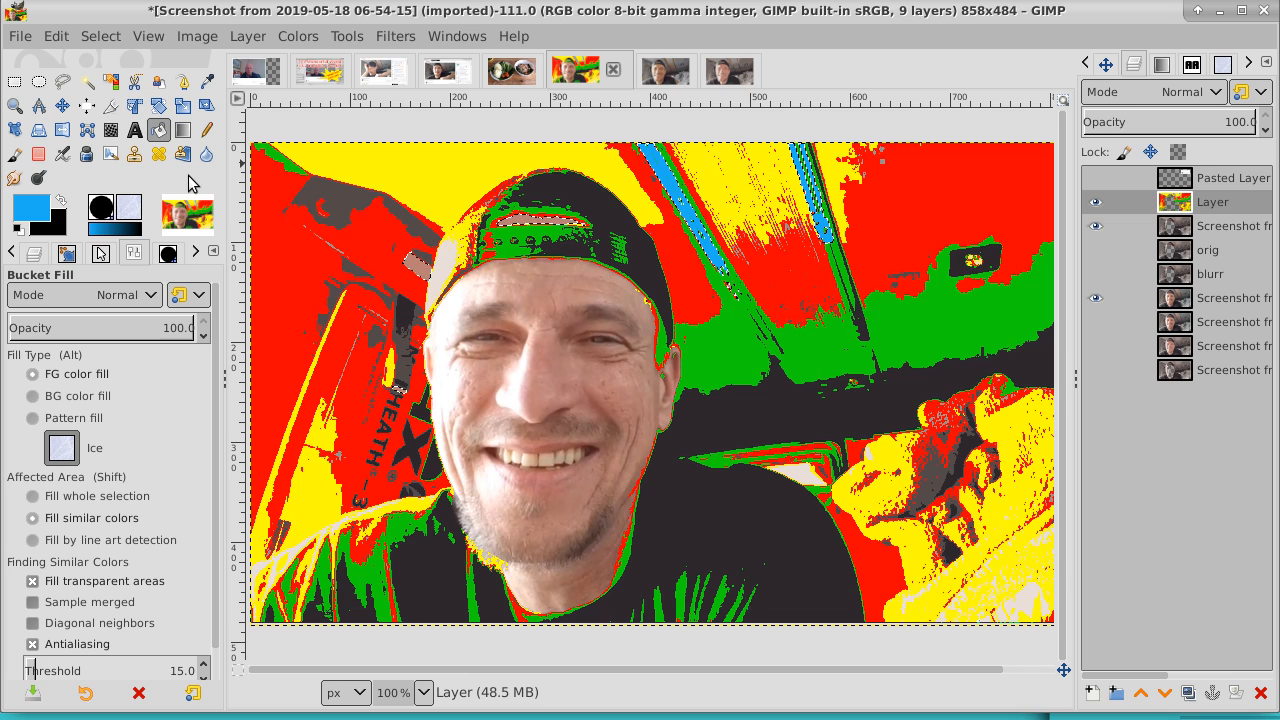
pyautogui.click(206, 129)
pyautogui.moveTo(413, 262)
pyautogui.mouseDown()
pyautogui.moveTo(496, 244)
pyautogui.moveTo(622, 243)
pyautogui.moveTo(427, 301)
pyautogui.moveTo(398, 333)
pyautogui.mouseUp()
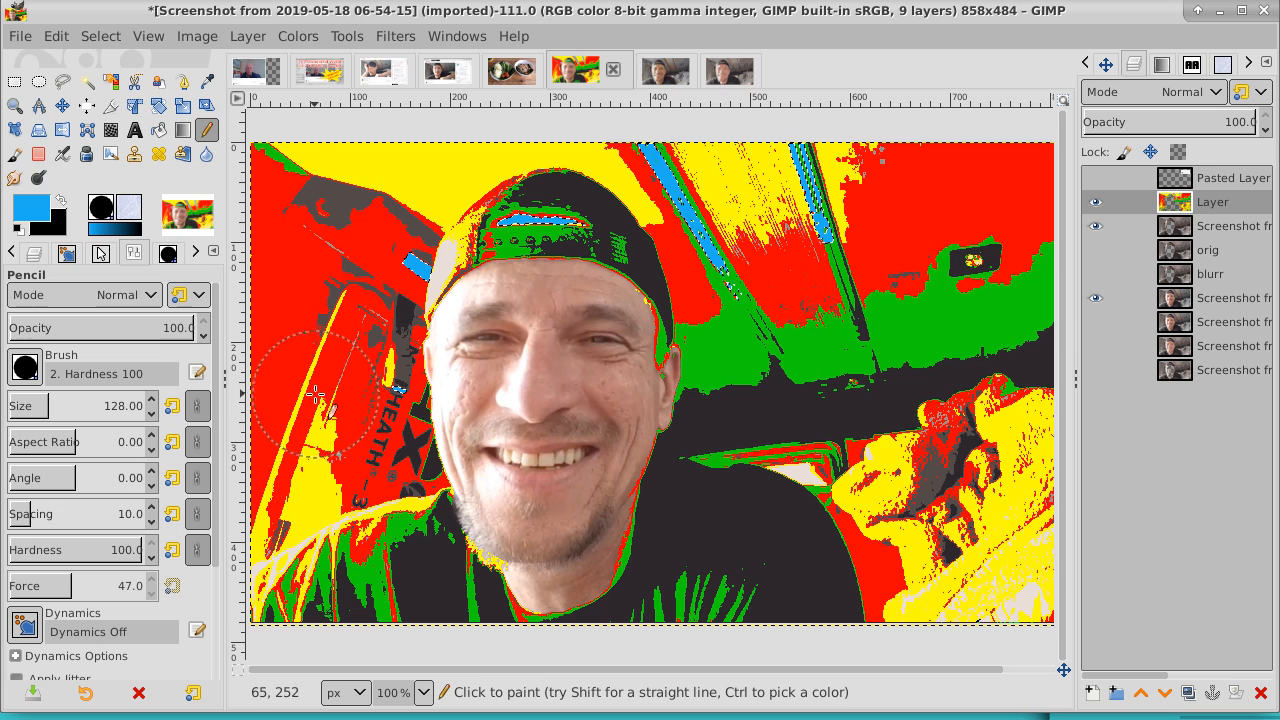
# - Clear the selection and select every area matching the light beige edge of the cap by color on the topmost cut-out copy
pyautogui.click(1260, 228)
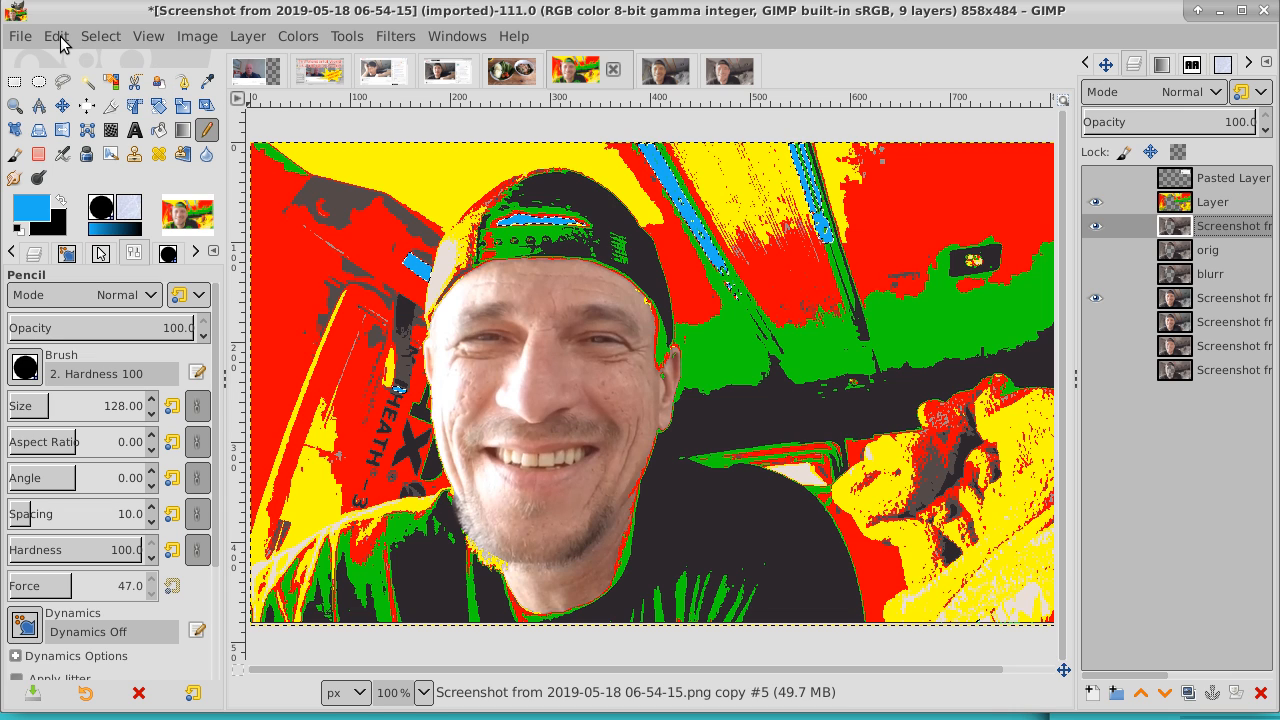
pyautogui.click(98, 38)
pyautogui.click(118, 89)
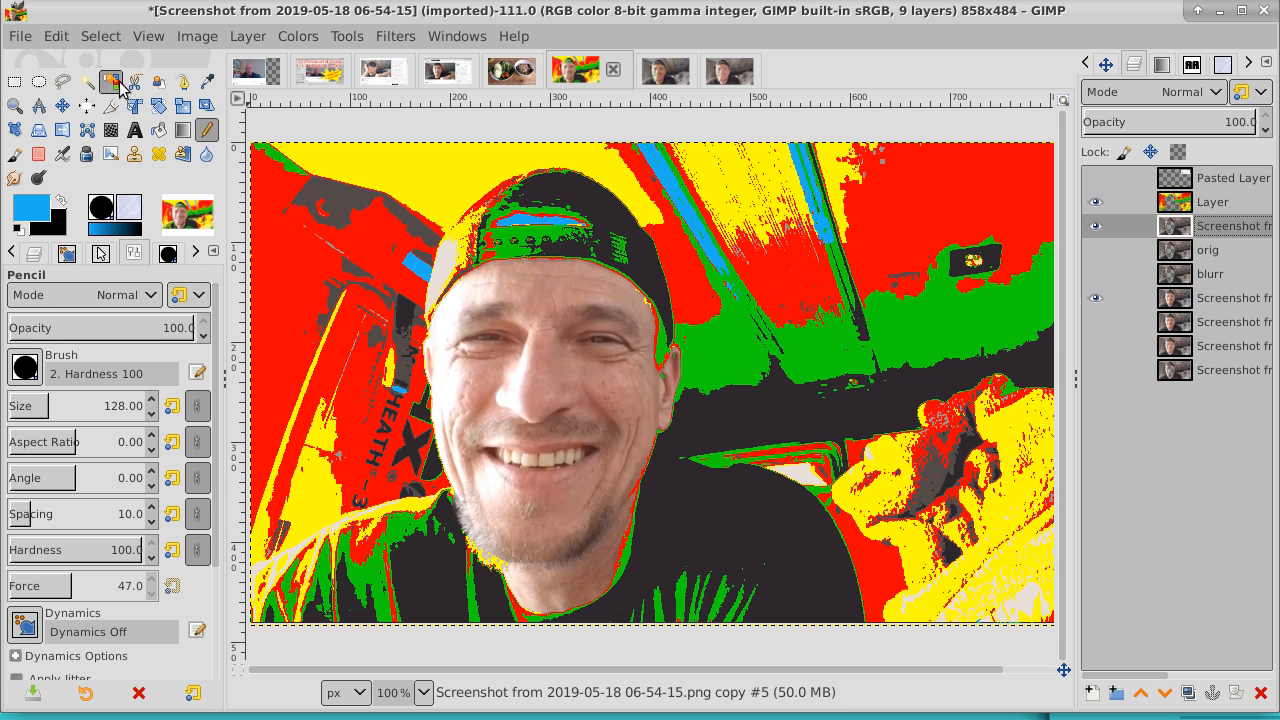
pyautogui.click(110, 82)
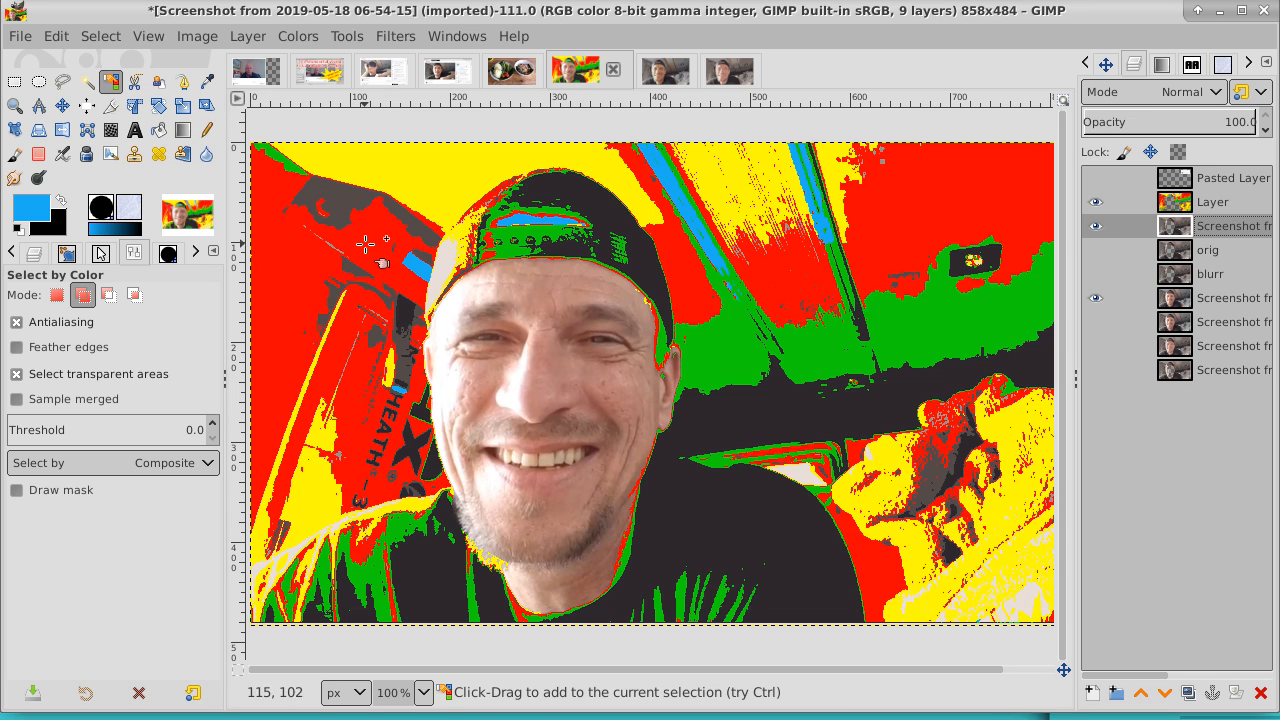
pyautogui.click(443, 260)
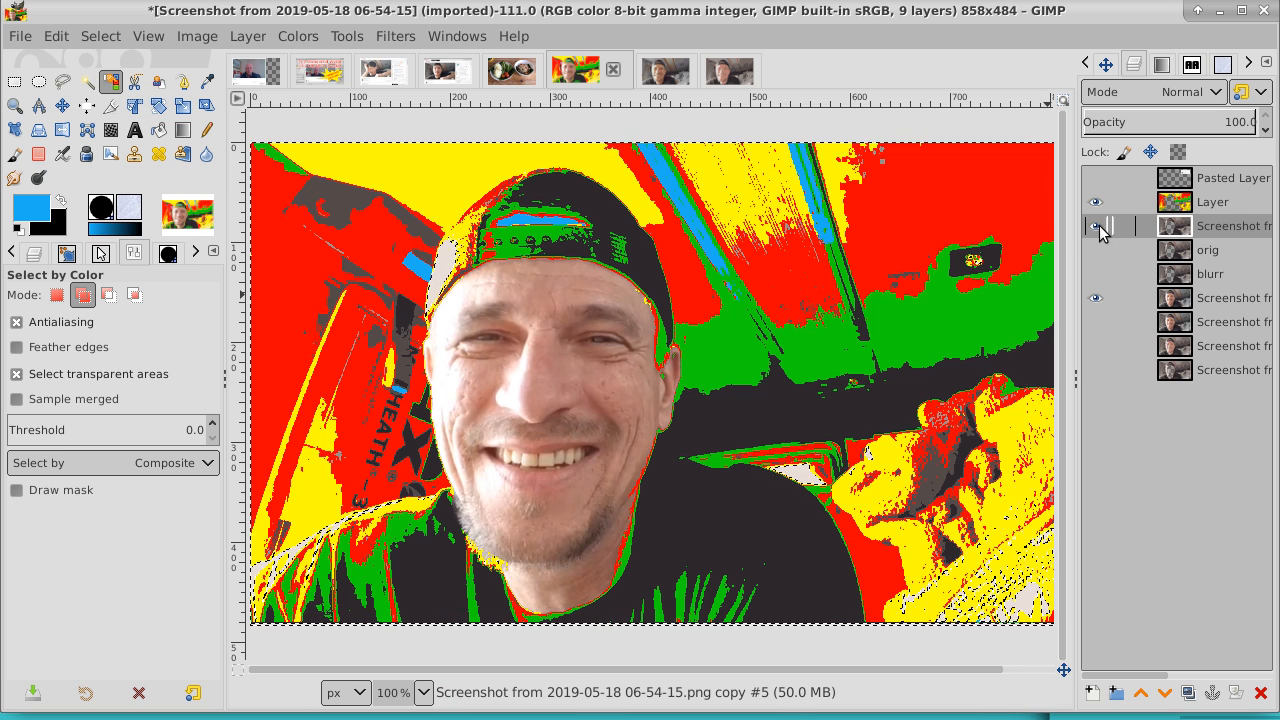
# - Add a new 858 x 484 px transparent layer directly above the recolor layer
pyautogui.click(1226, 204)
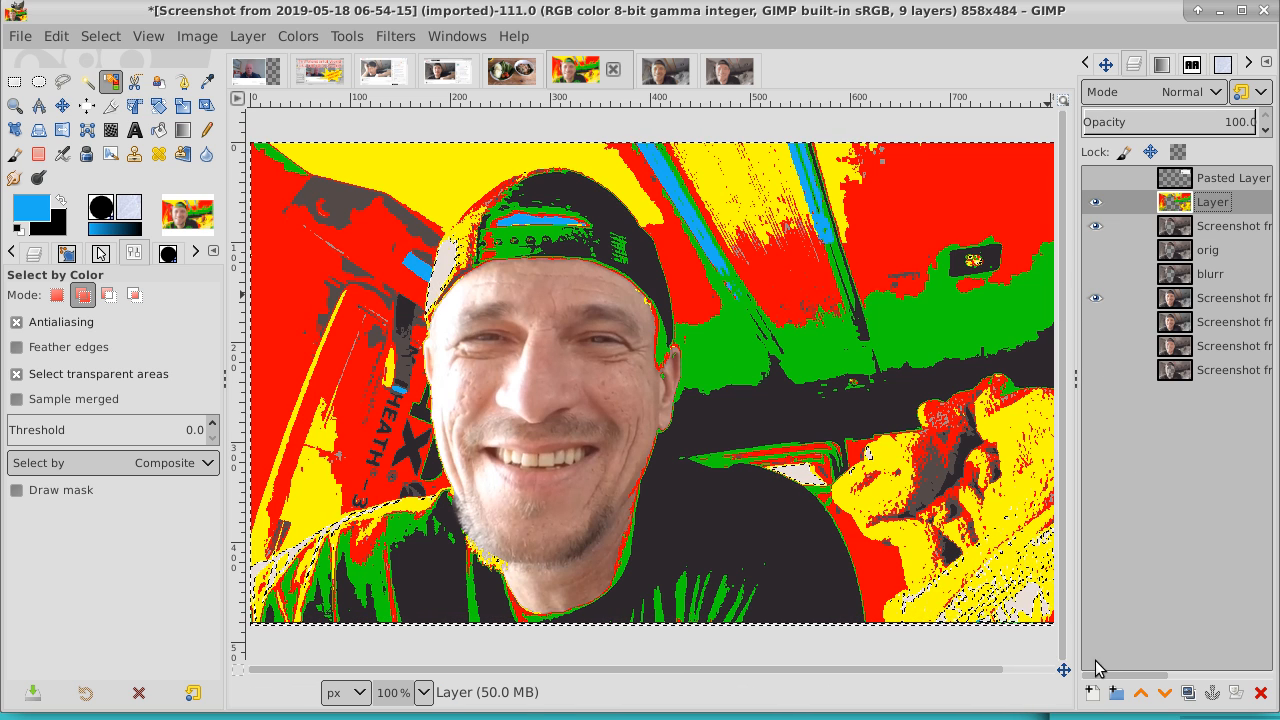
pyautogui.click(1093, 693)
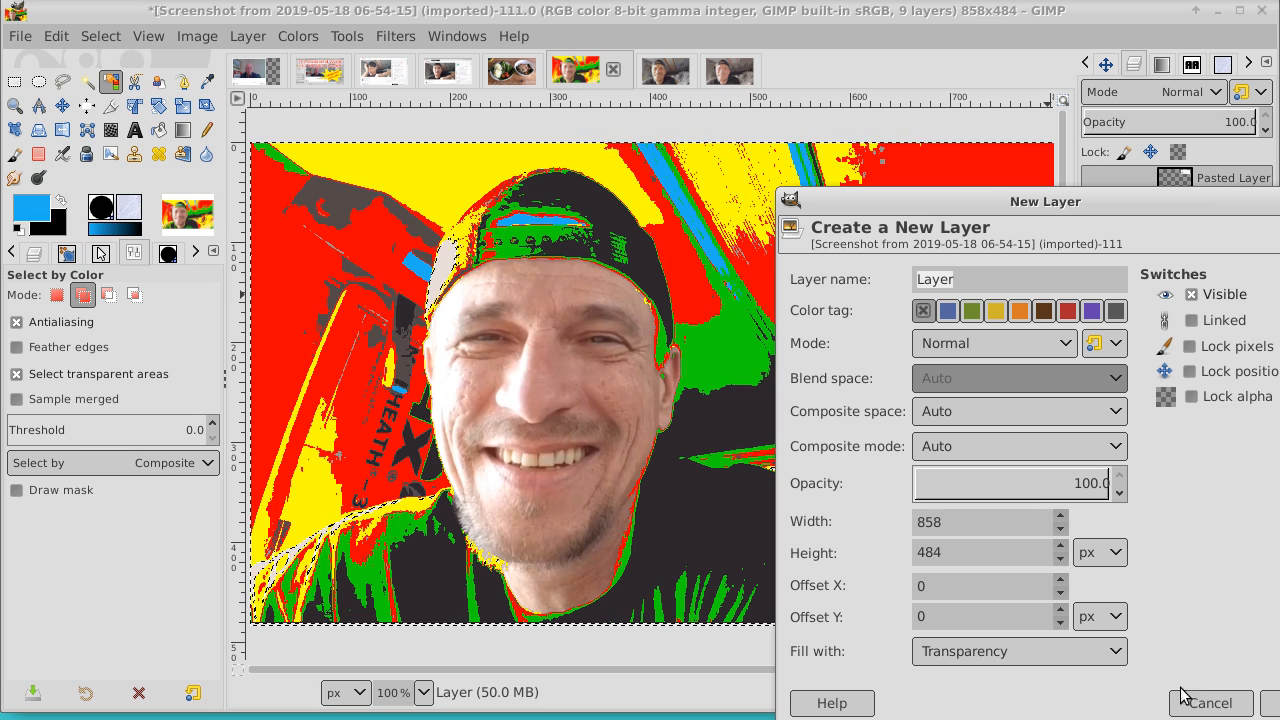
pyautogui.press('Return')
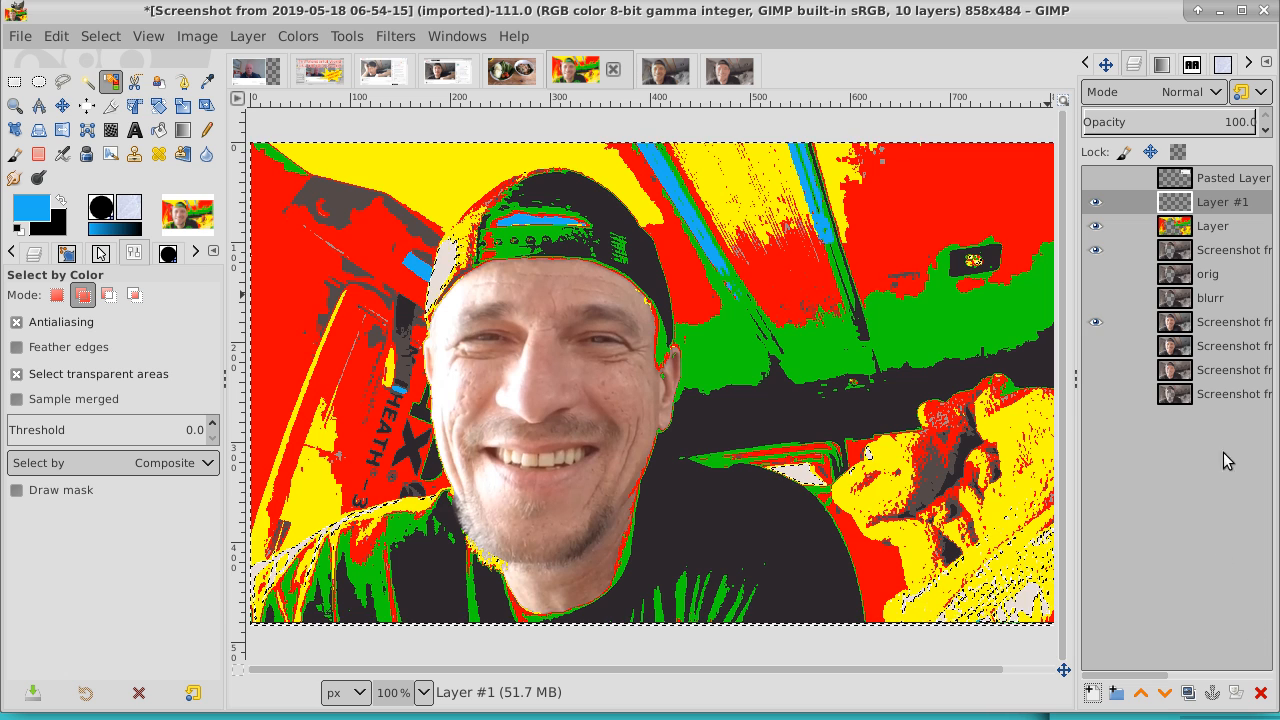
# - Bucket-fill the selected light beige areas with blue on the new layer and merge it down into the recolor layer
pyautogui.click(160, 132)
pyautogui.click(452, 256)
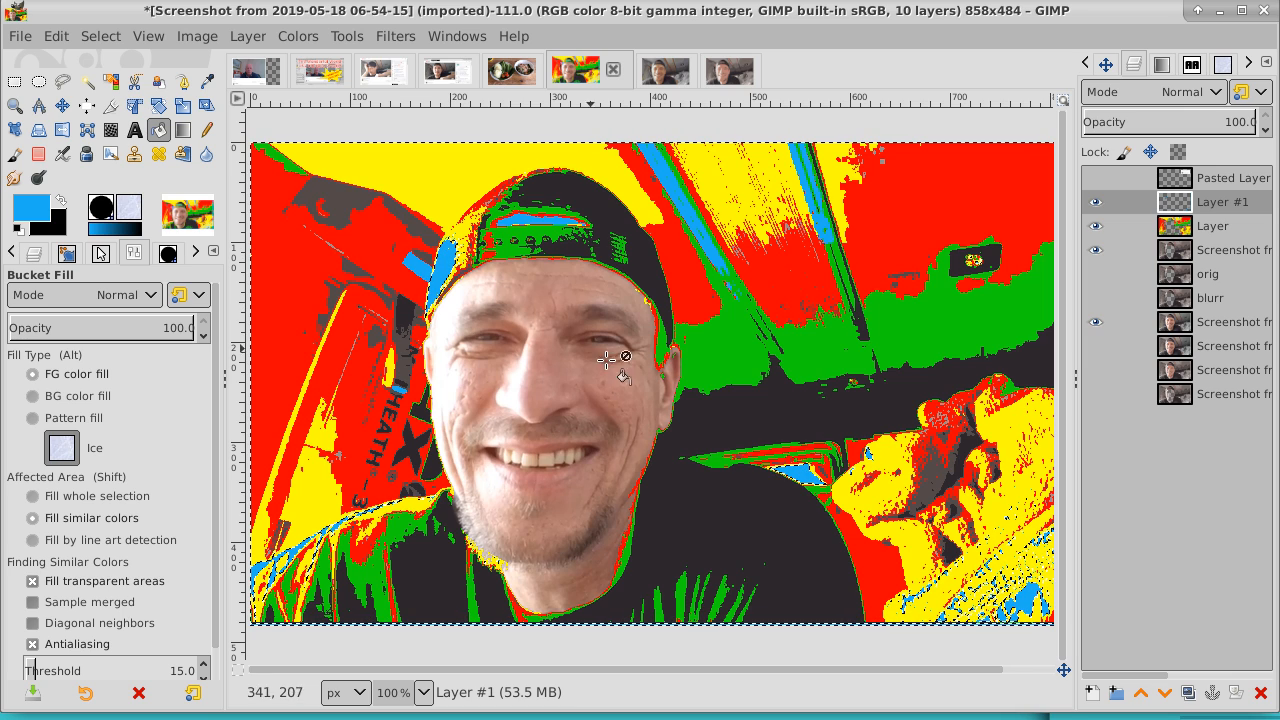
pyautogui.rightClick(1222, 210)
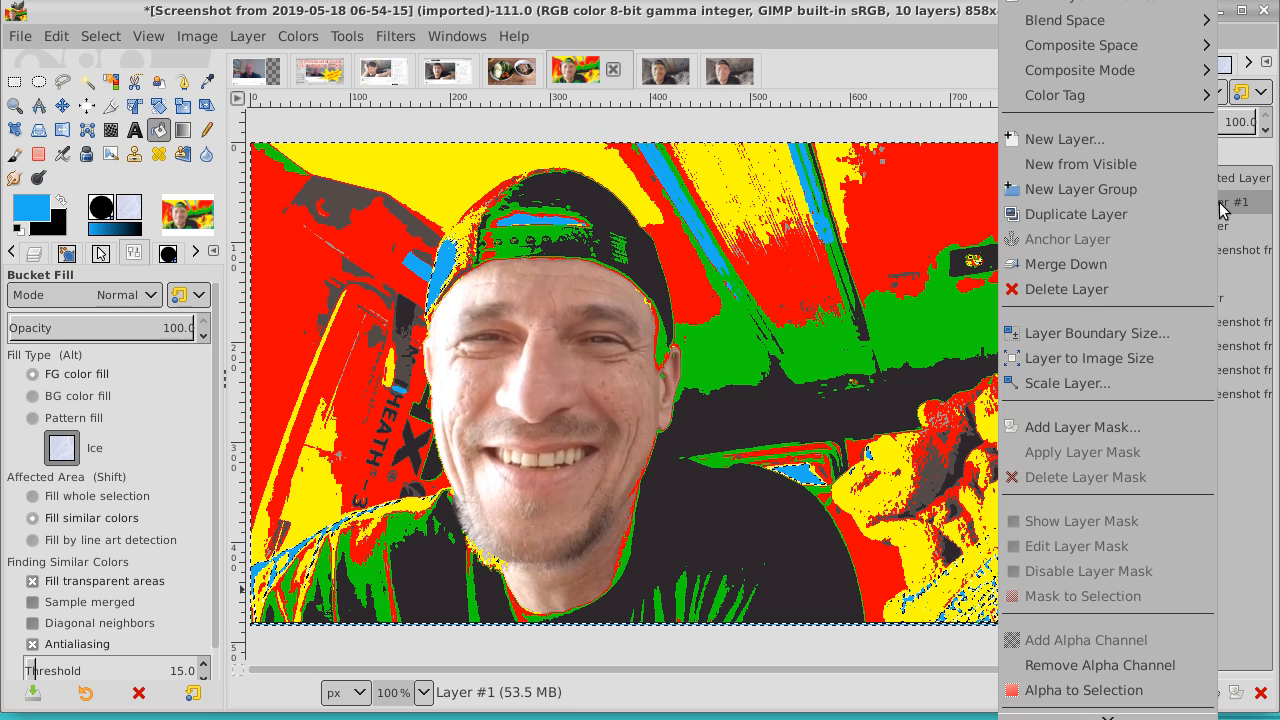
pyautogui.click(1172, 262)
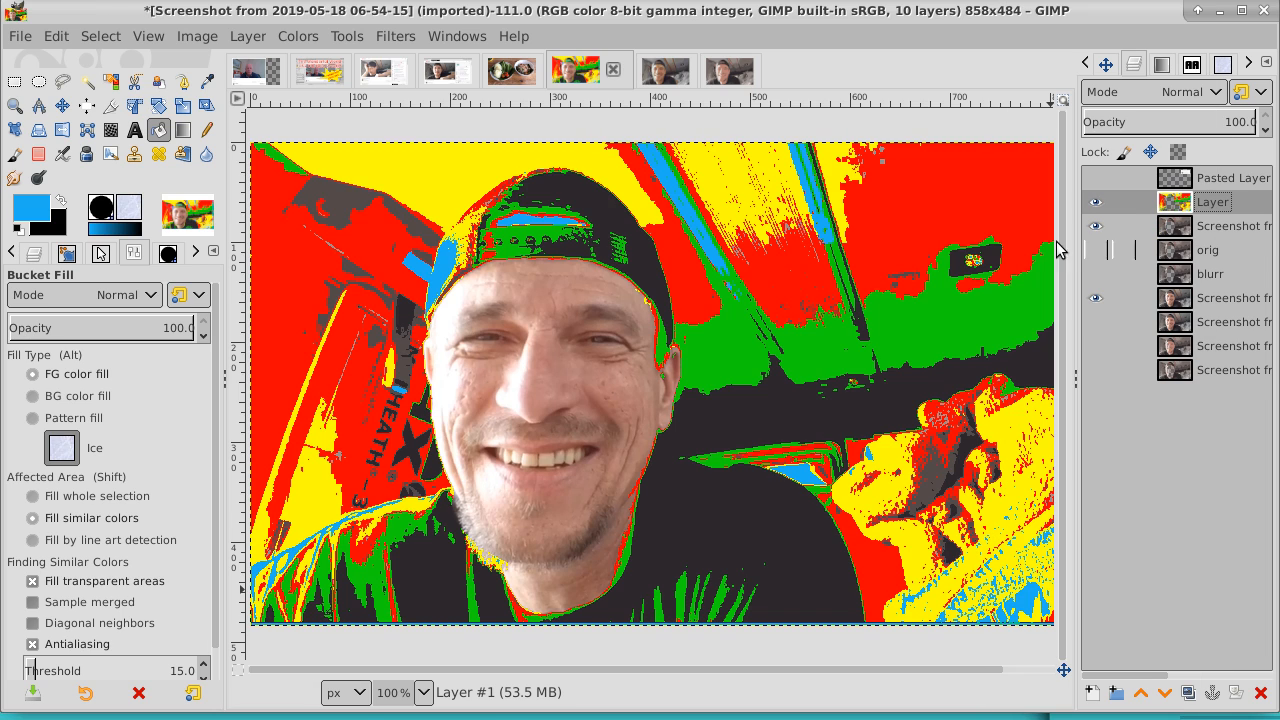
# - Clear the current selection on the color-filled layer
pyautogui.click(152, 38)
pyautogui.moveTo(100, 35)
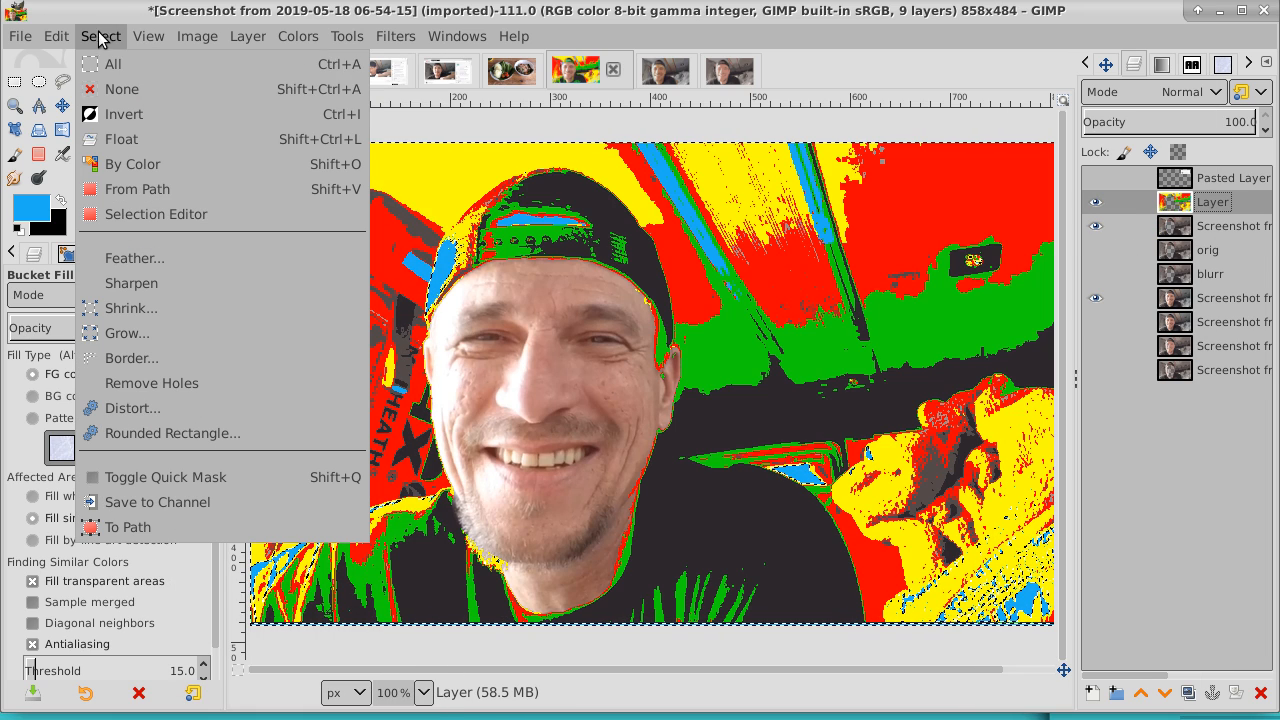
pyautogui.click(100, 89)
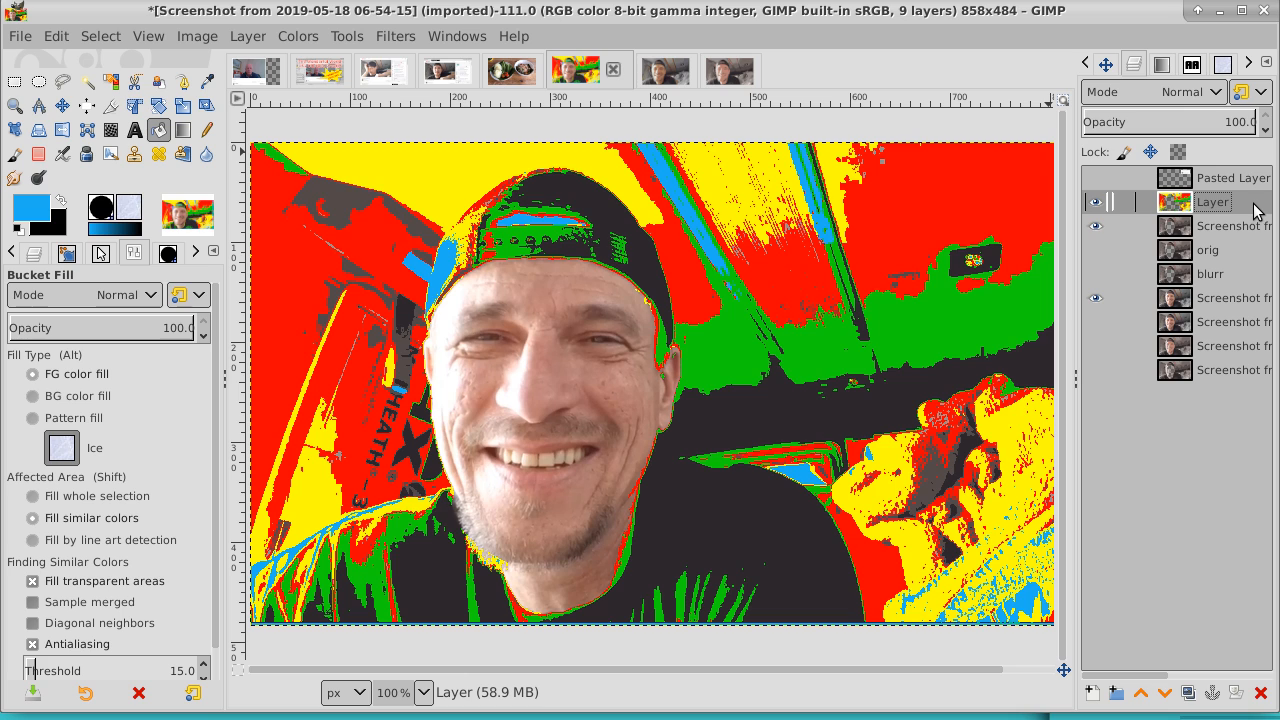
# - Lower the opacity of the color-filled layer "Layer" to 55.6, comparing the image with that layer hidden and shown
pyautogui.click(1096, 202)
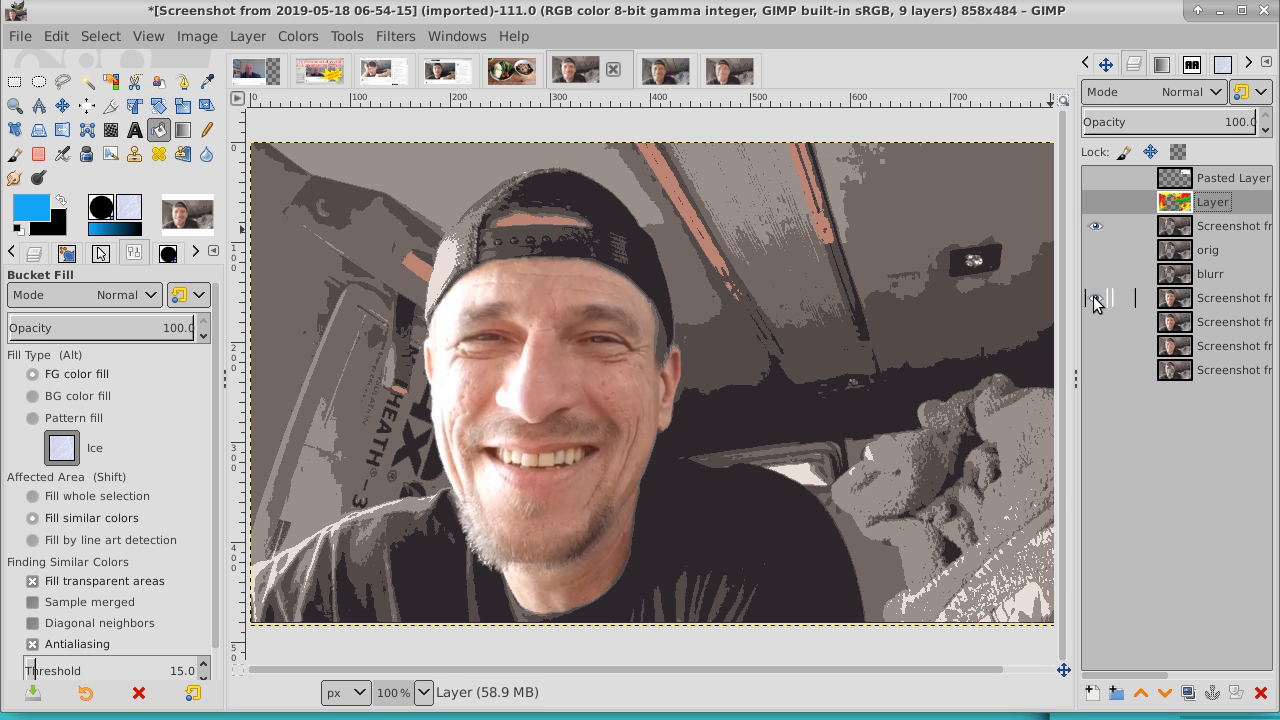
pyautogui.click(1096, 202)
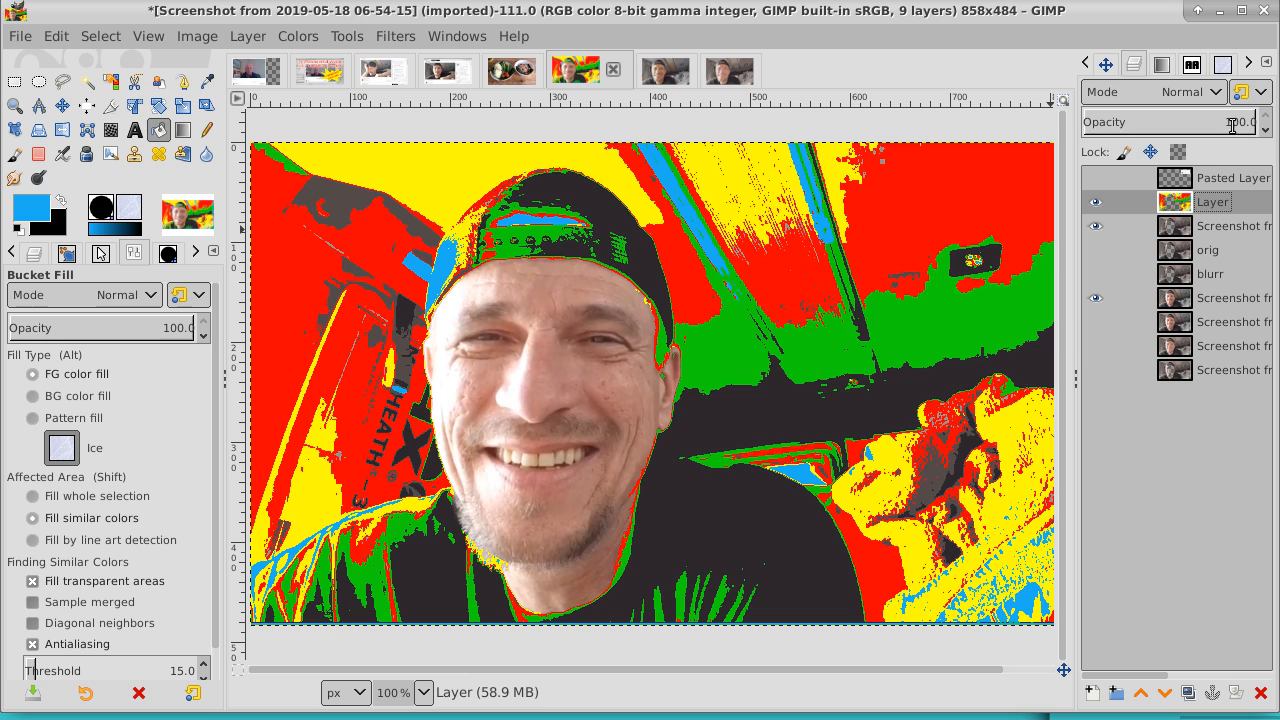
pyautogui.moveTo(1233, 122); pyautogui.dragTo(1176, 133)
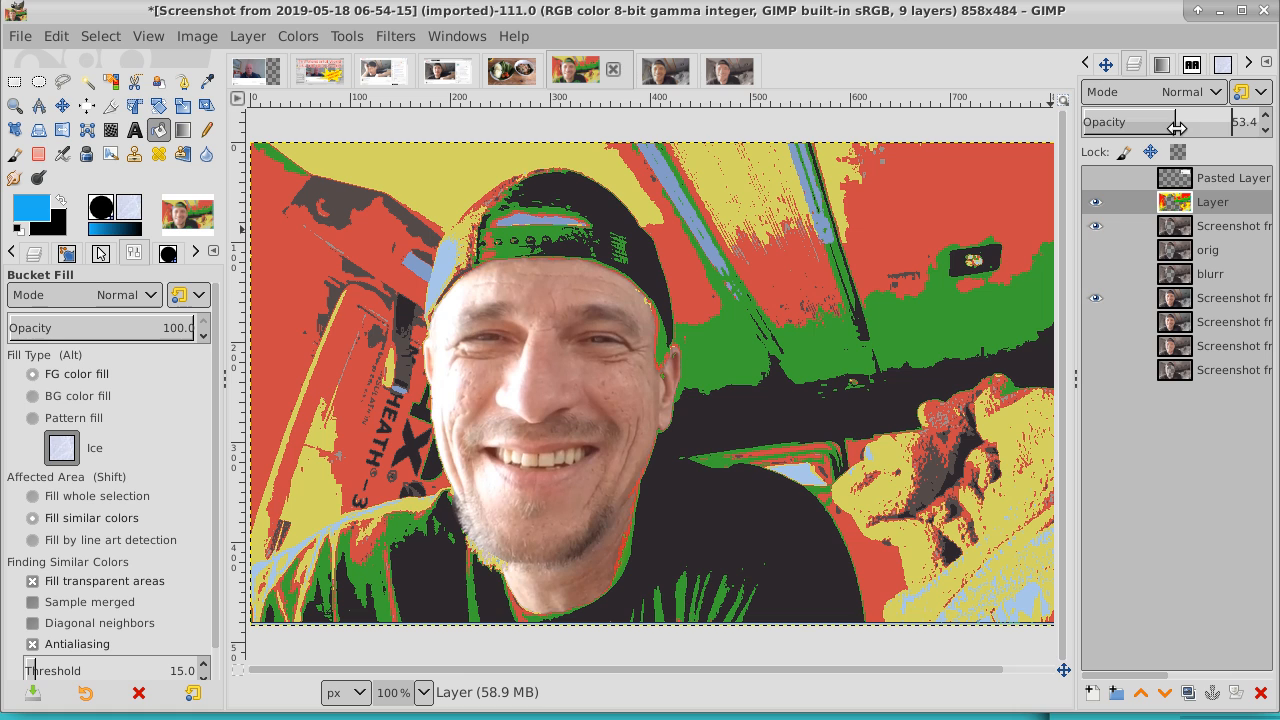
pyautogui.click(1097, 205)
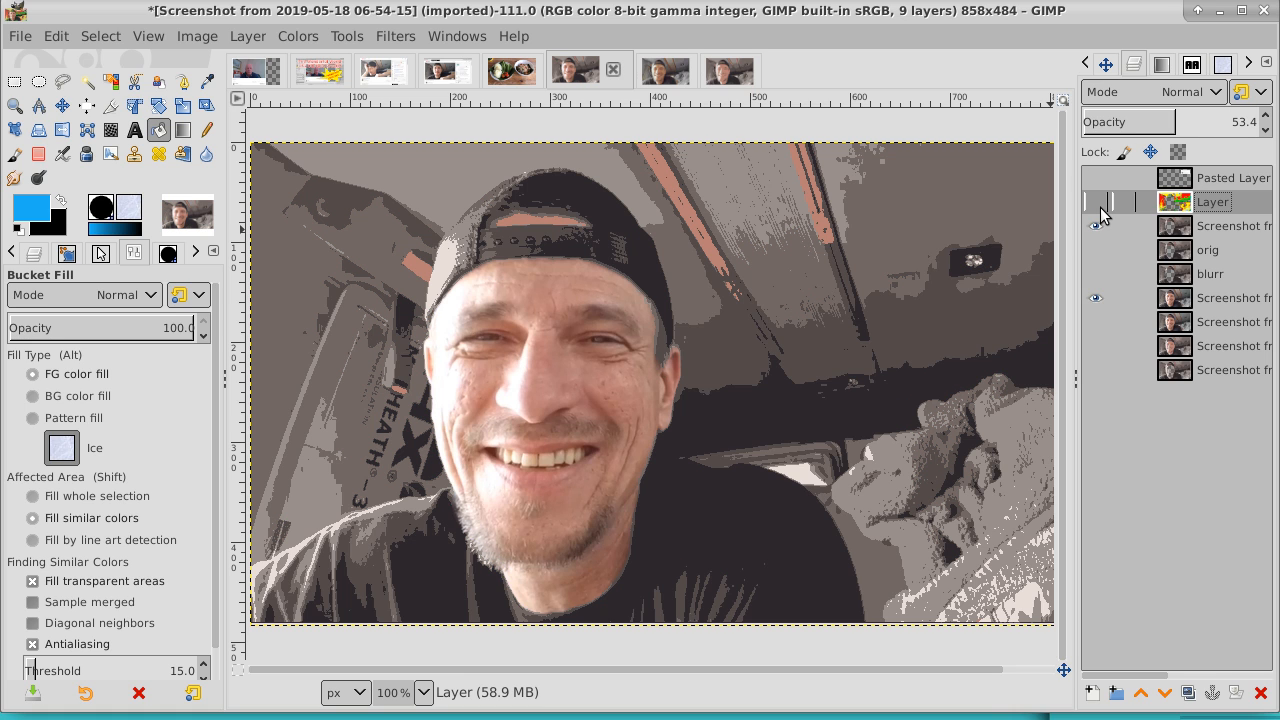
pyautogui.click(1097, 205)
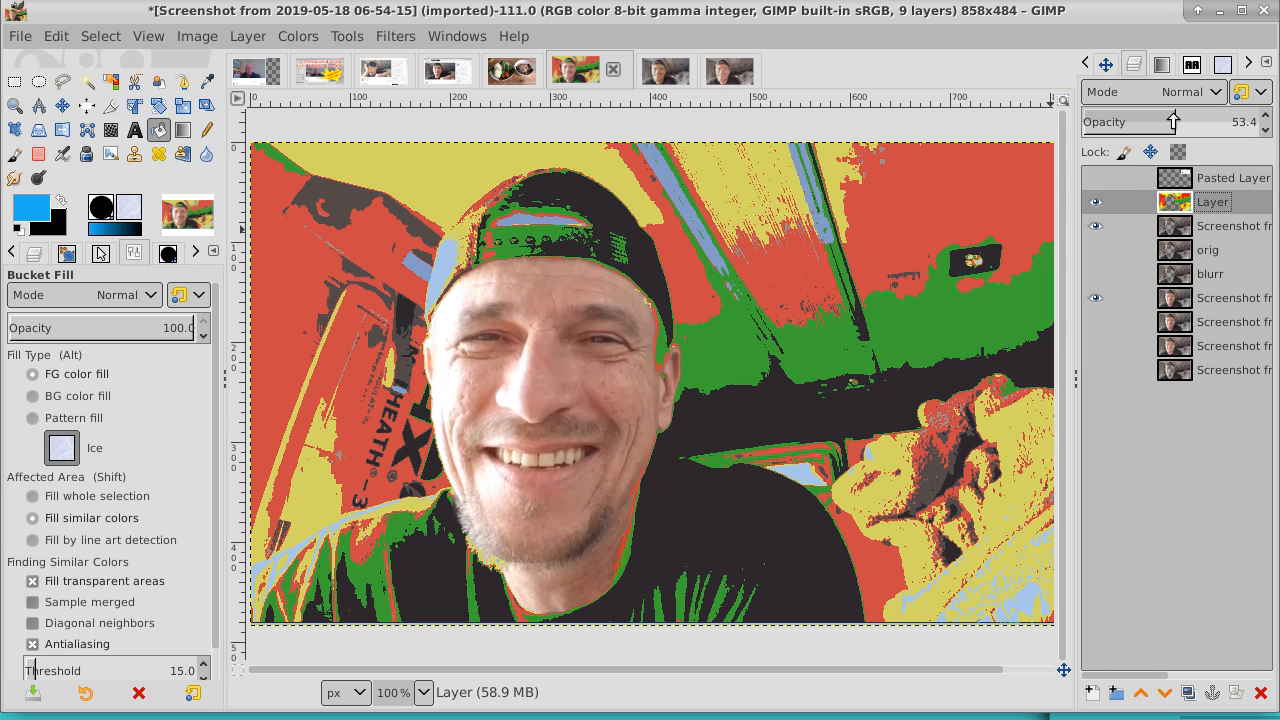
pyautogui.moveTo(1172, 121)
pyautogui.mouseDown()
pyautogui.moveTo(1189, 121)
pyautogui.moveTo(1142, 128)
pyautogui.moveTo(1208, 124)
pyautogui.moveTo(1169, 130)
pyautogui.moveTo(1181, 126)
pyautogui.mouseUp()
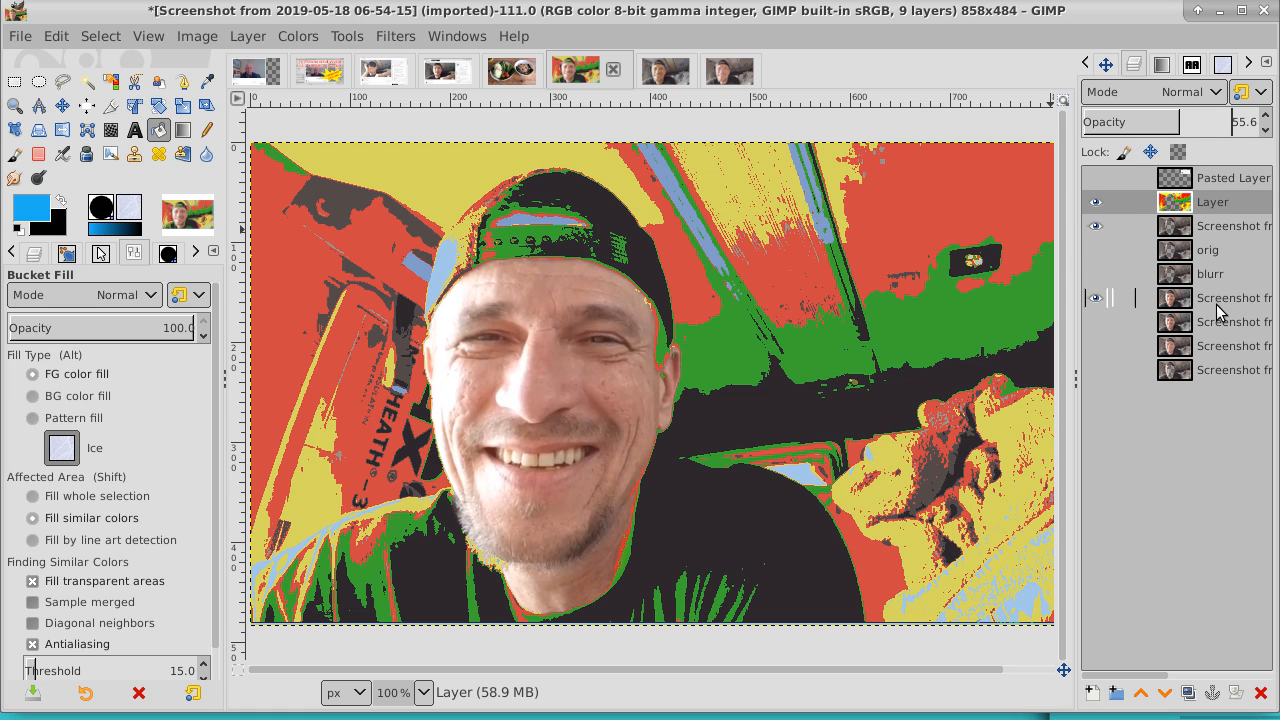
# - Create a new layer from the visible image directly above the color-filled layer "Layer"
pyautogui.click(1230, 178)
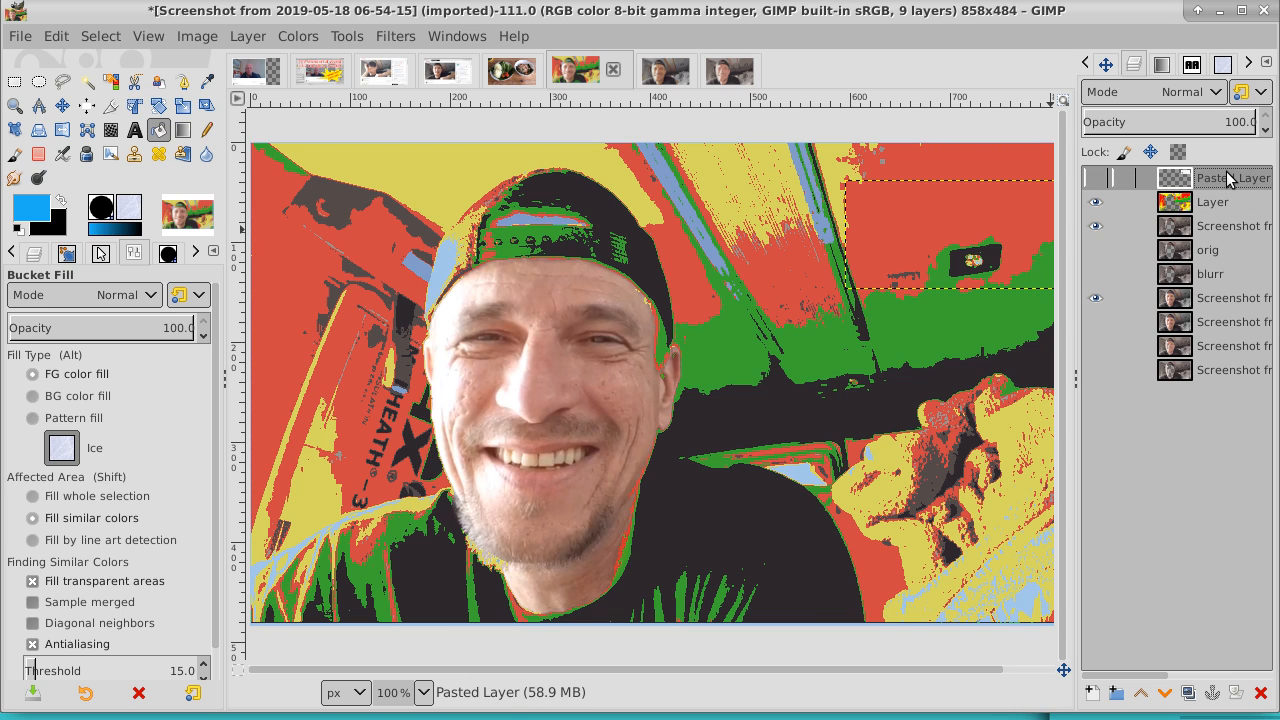
pyautogui.click(1216, 204)
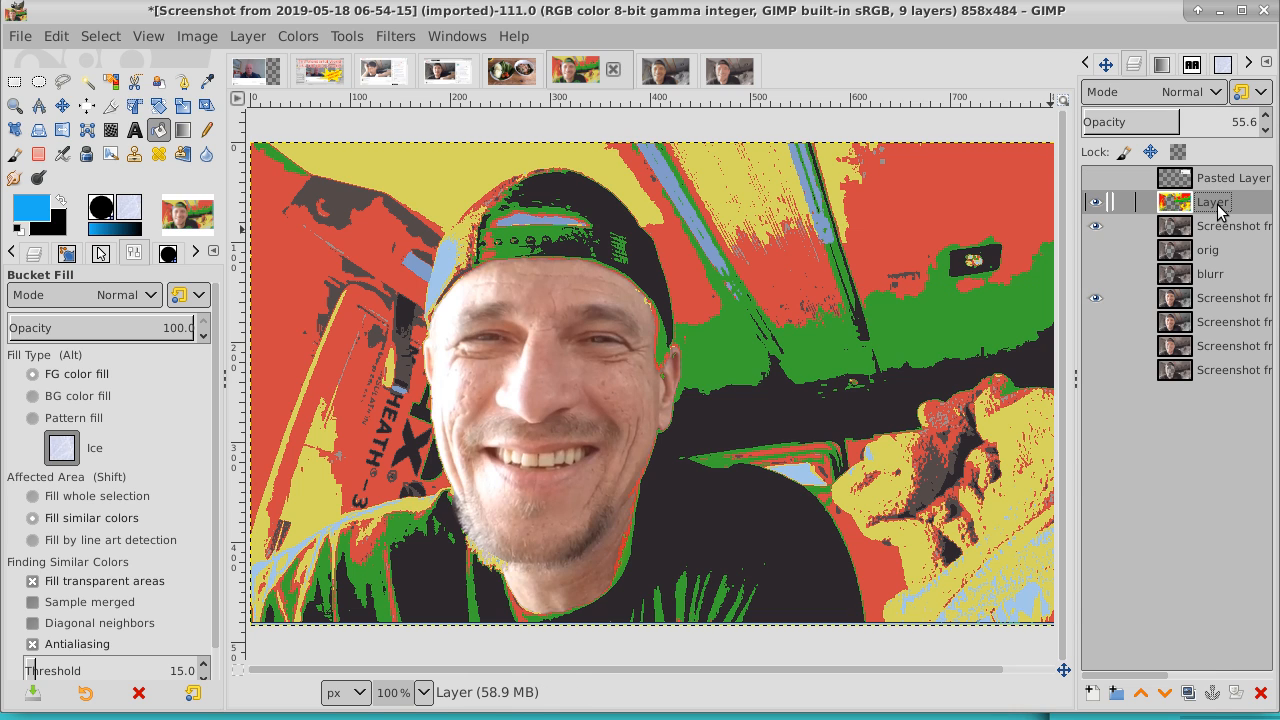
pyautogui.rightClick(1220, 211)
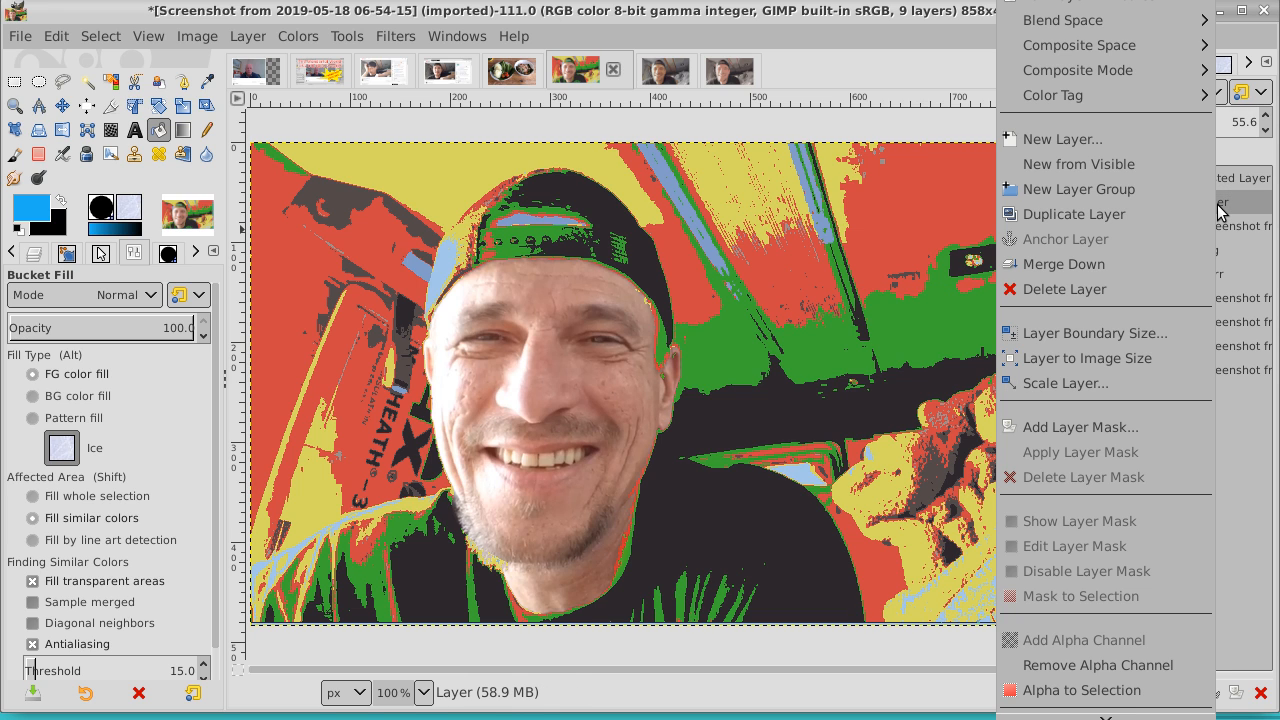
pyautogui.click(1154, 162)
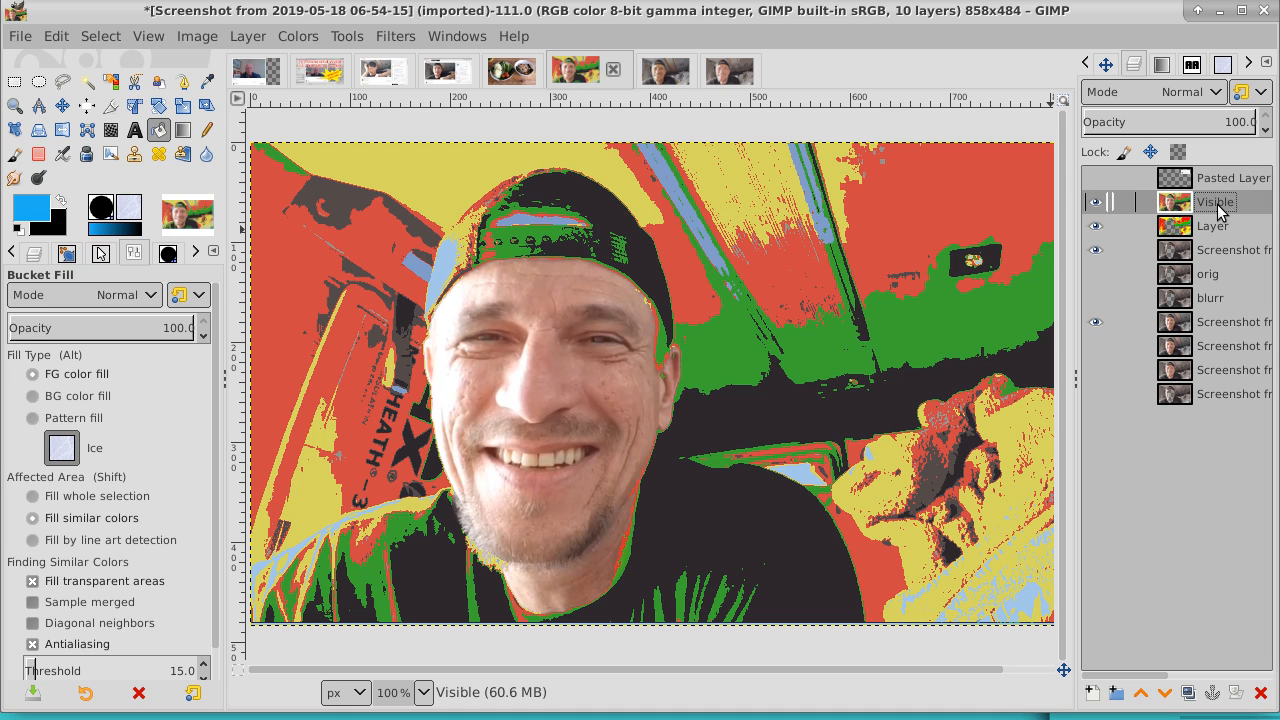
# - Hide all the other shown layers so that only the Visible layer is displayed
pyautogui.click(1096, 204)
pyautogui.click(1096, 226)
pyautogui.click(1096, 250)
pyautogui.click(1095, 323)
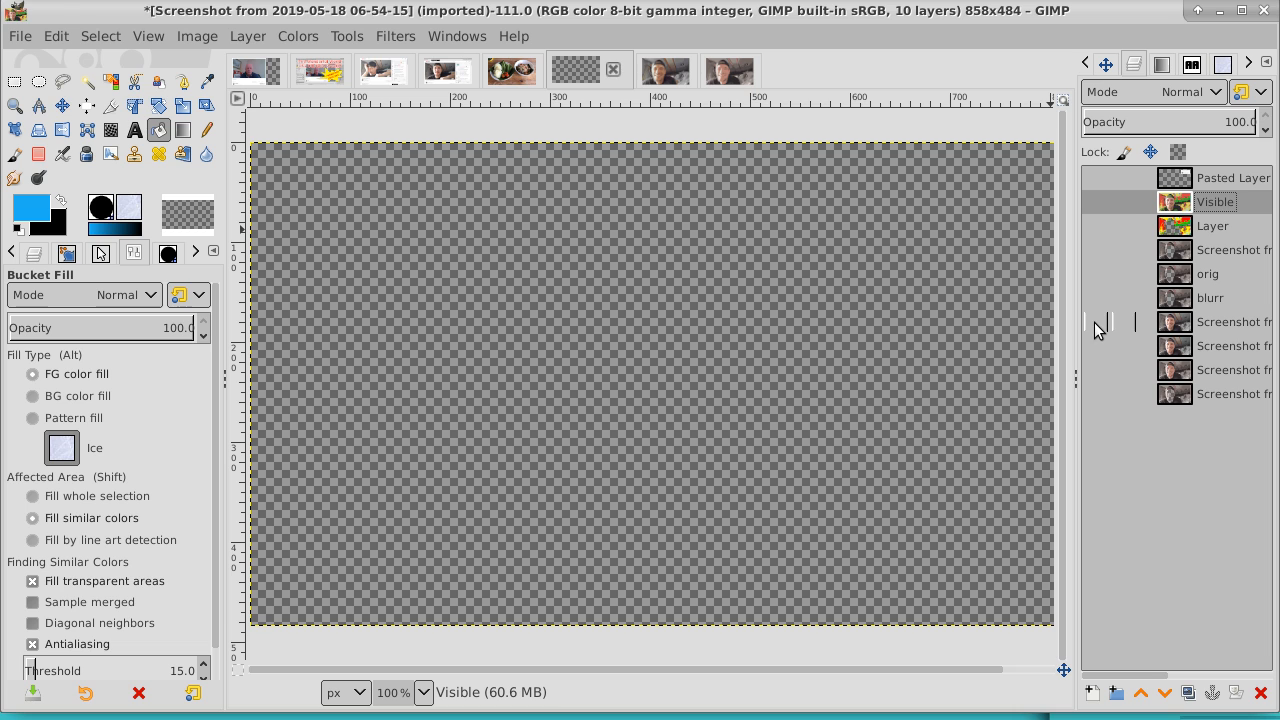
pyautogui.click(1096, 203)
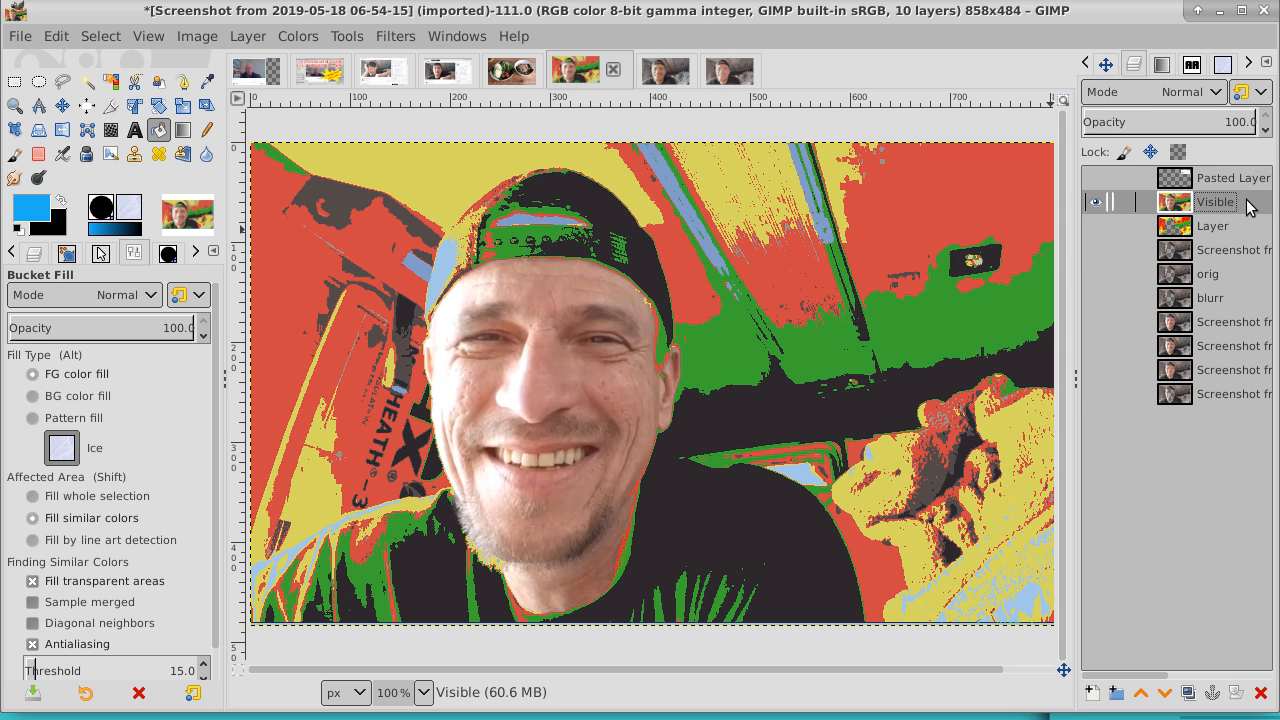
# - Show the Pasted Layer and move its "Total Chaos Peoples Chat" banner slightly left and down, away from the image edge
pyautogui.click(1095, 180)
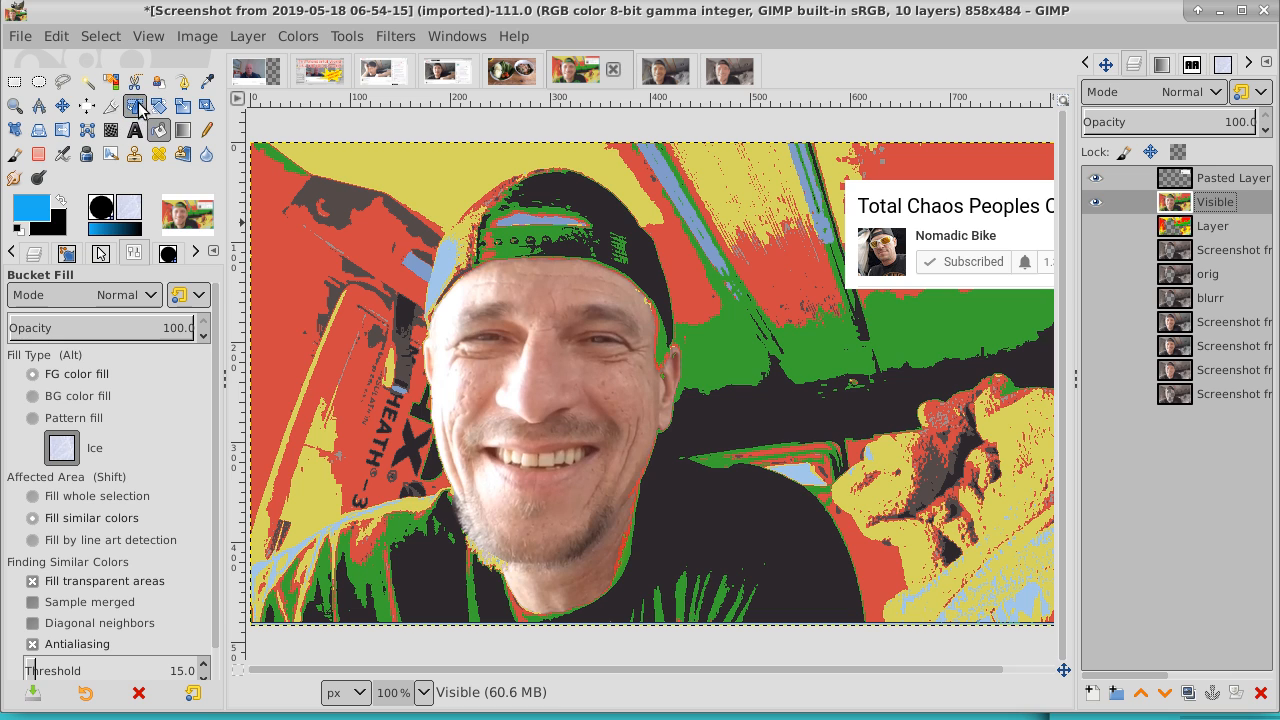
pyautogui.click(14, 105)
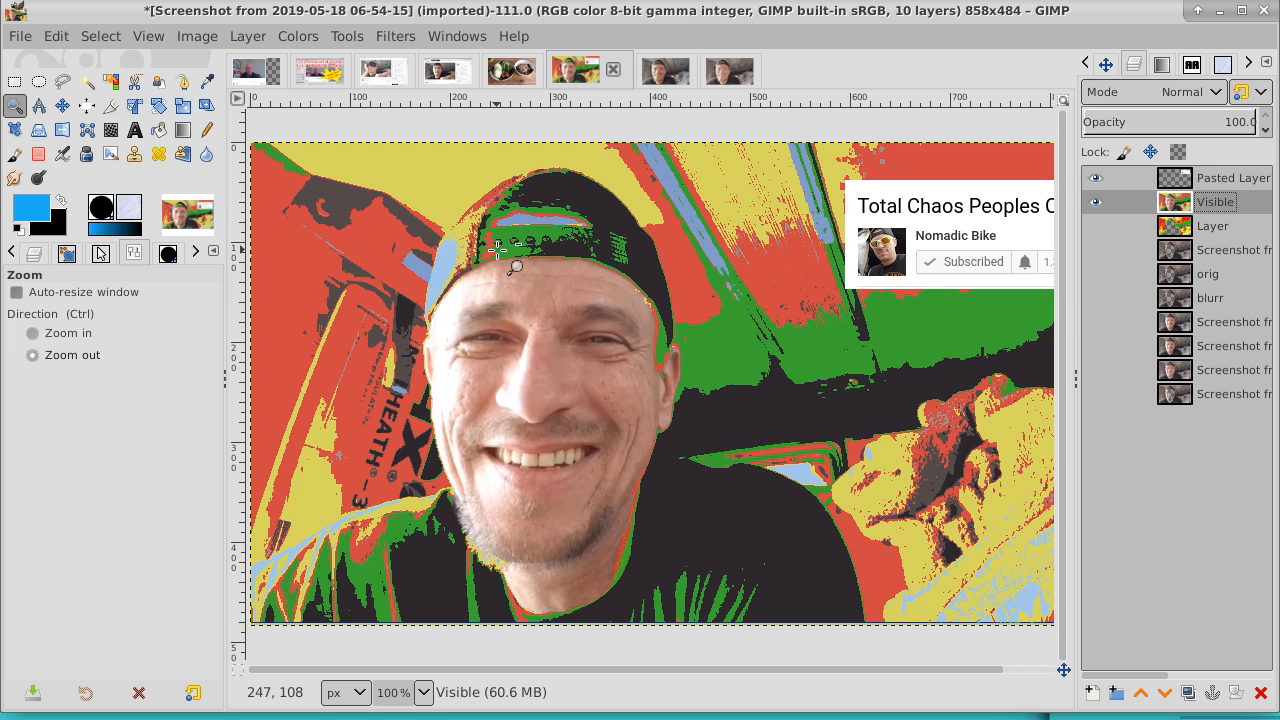
pyautogui.click(509, 250)
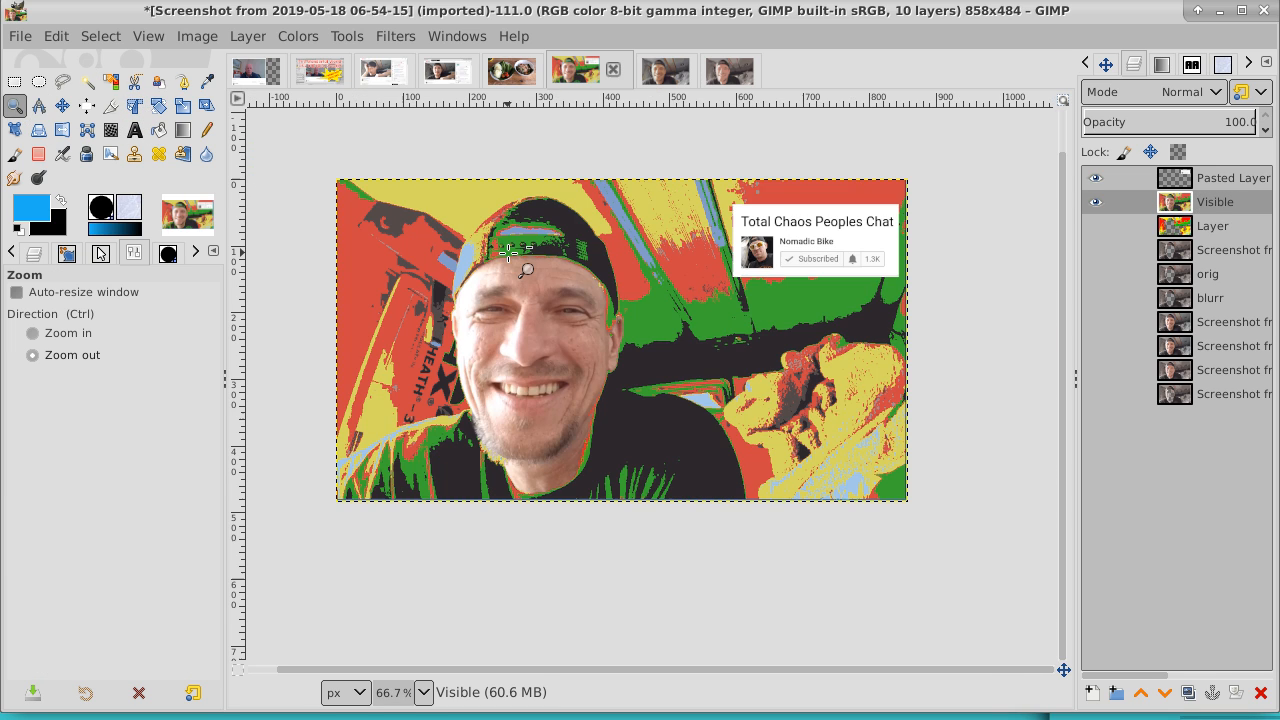
pyautogui.click(1249, 182)
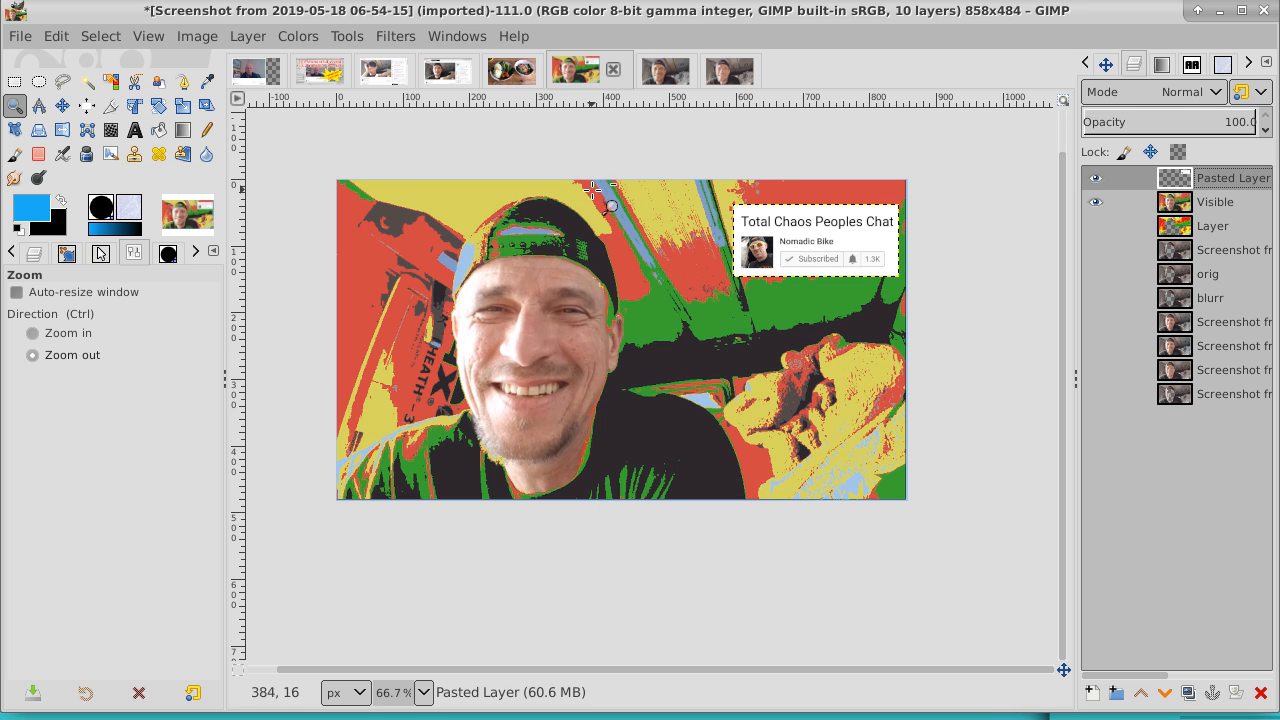
pyautogui.click(62, 105)
pyautogui.moveTo(872, 247); pyautogui.dragTo(835, 255)
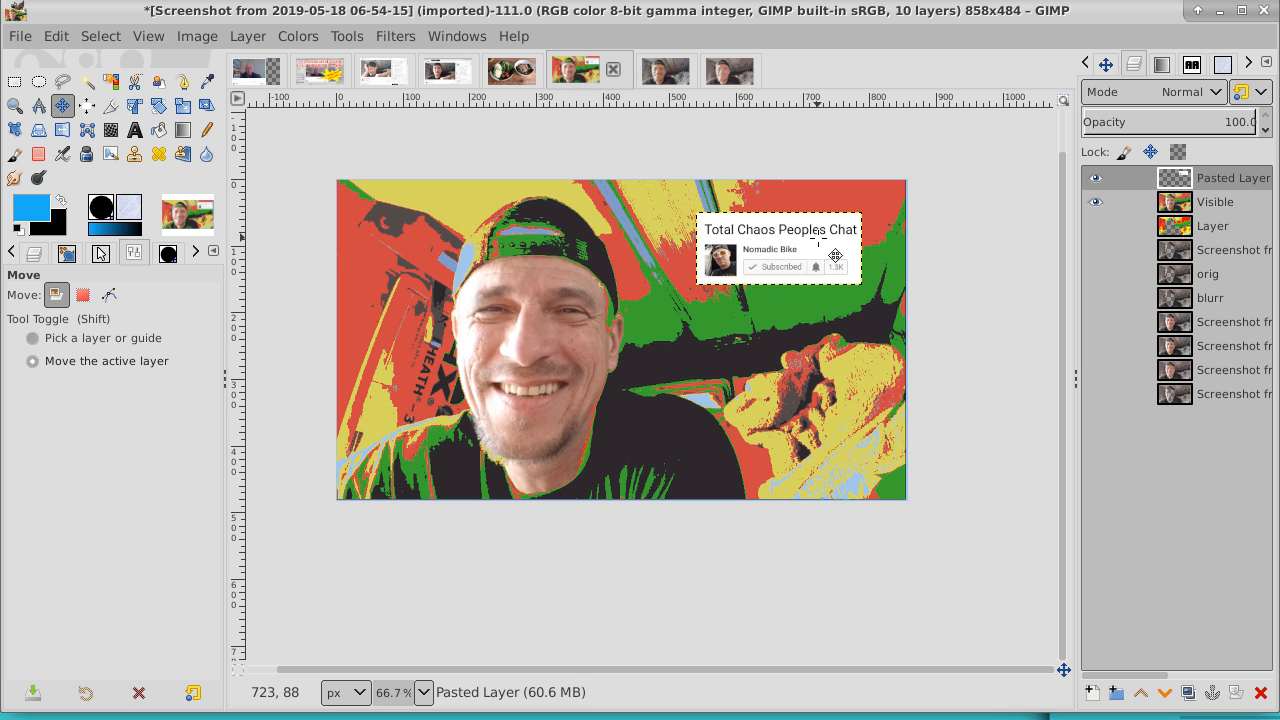
# - Expand the Pasted Layer's boundary to the full image size
pyautogui.click(112, 38)
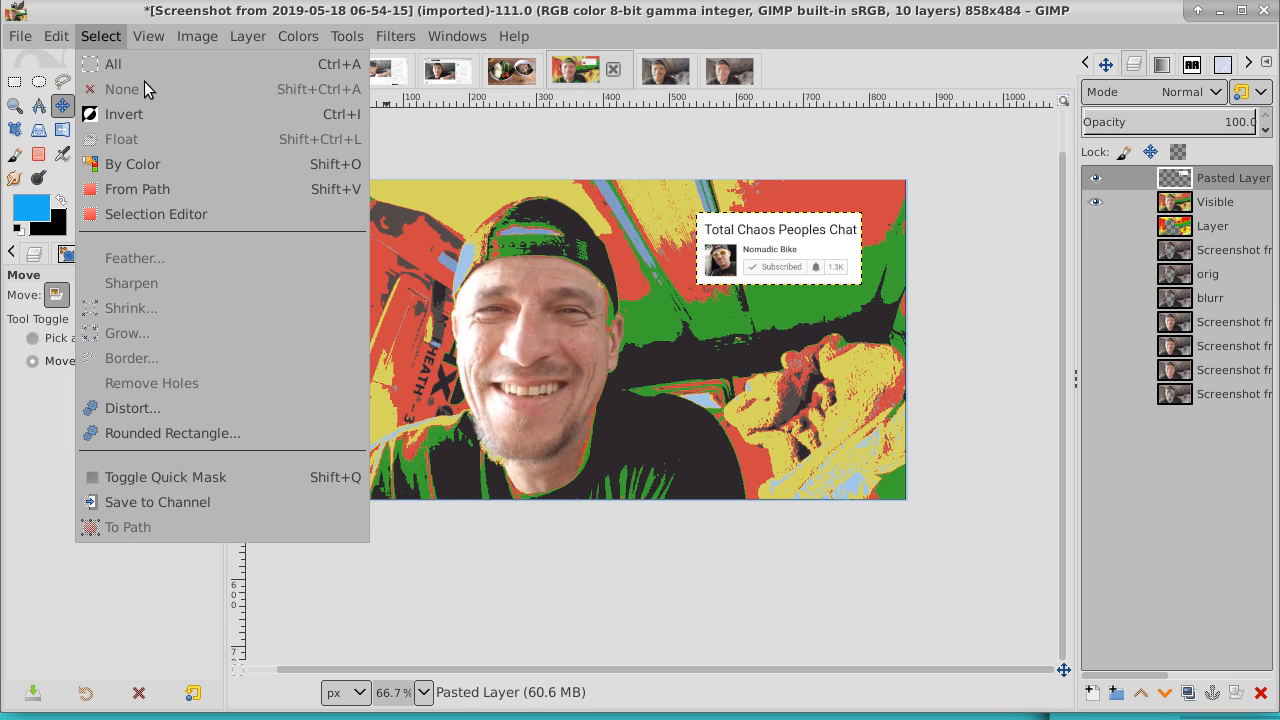
pyautogui.click(1001, 43)
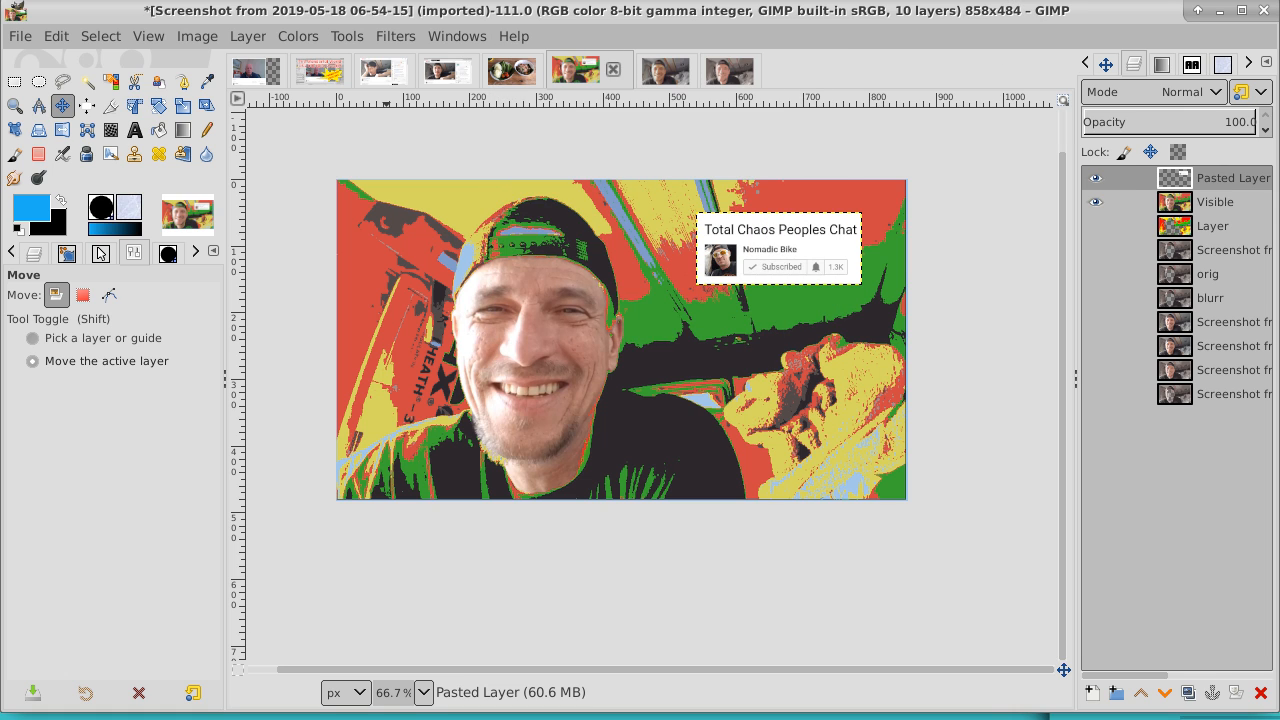
pyautogui.rightClick(1246, 186)
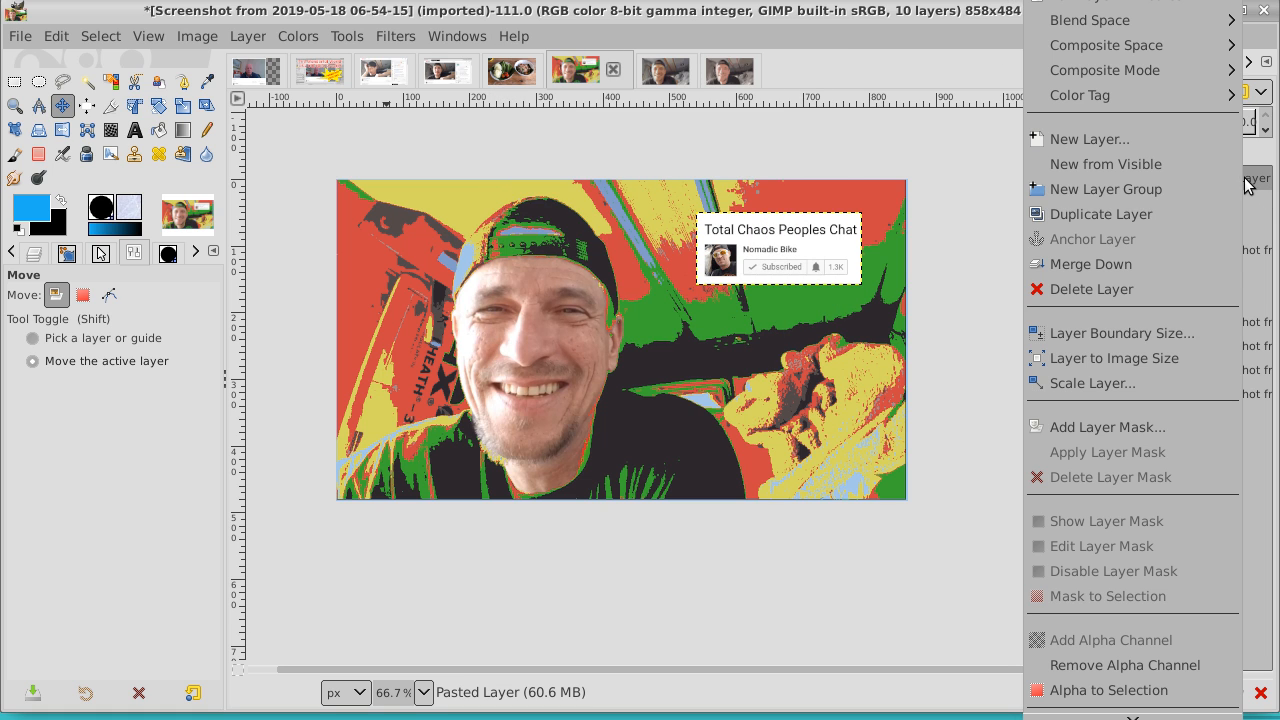
pyautogui.click(1168, 360)
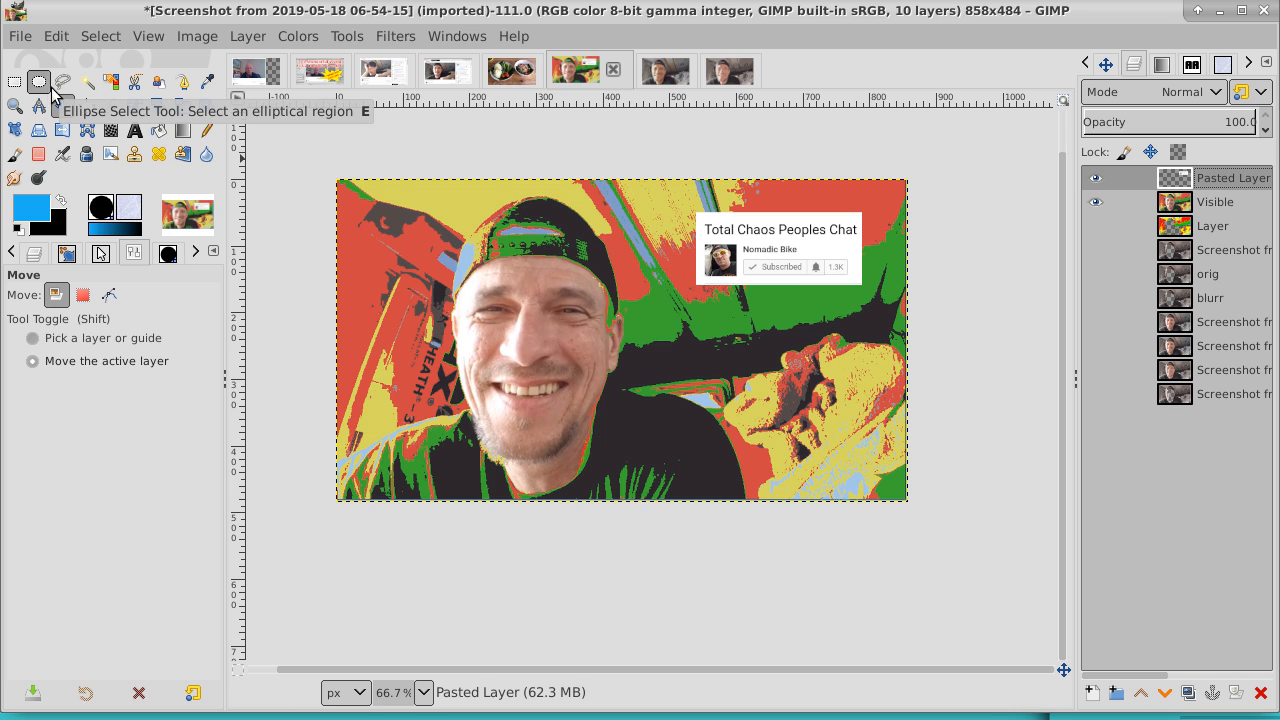
# - Fuzzy-select the transparent area around the chat banner and invert the selection so it covers only the banner
pyautogui.click(86, 82)
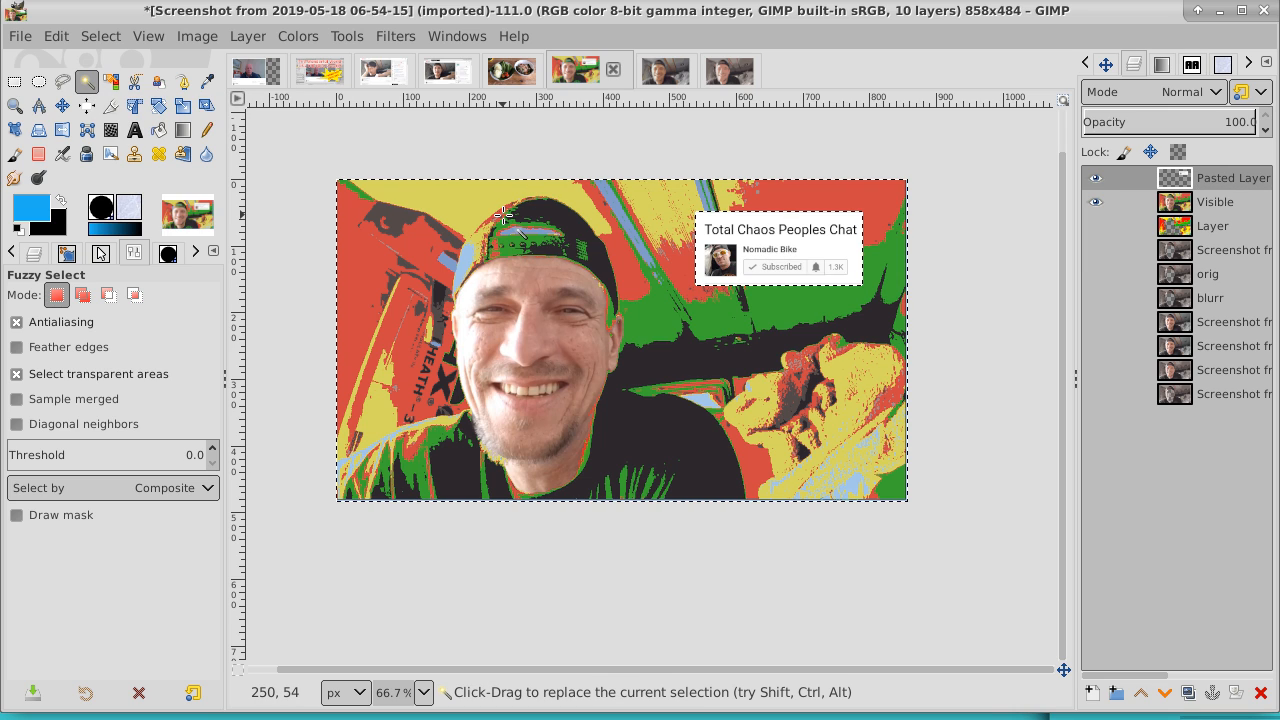
pyautogui.click(110, 37)
pyautogui.click(128, 114)
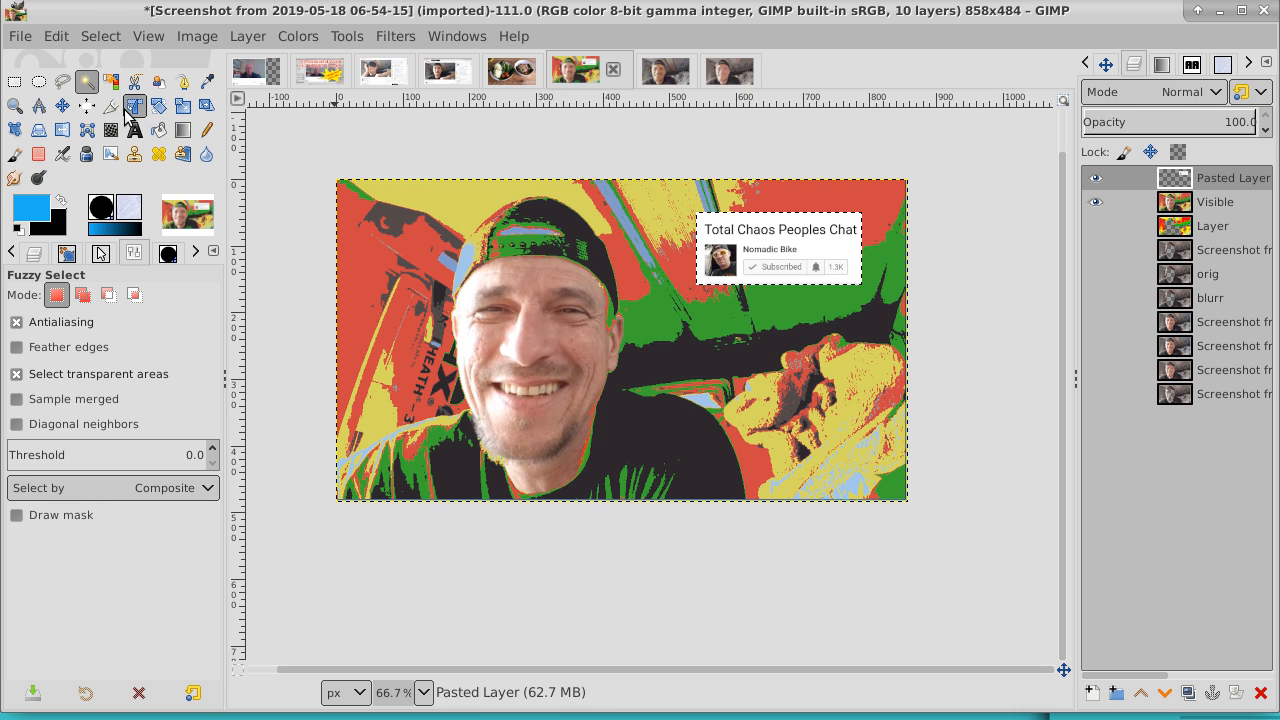
# - Add a new transparent layer between the Visible layer and the Pasted Layer
pyautogui.click(1258, 210)
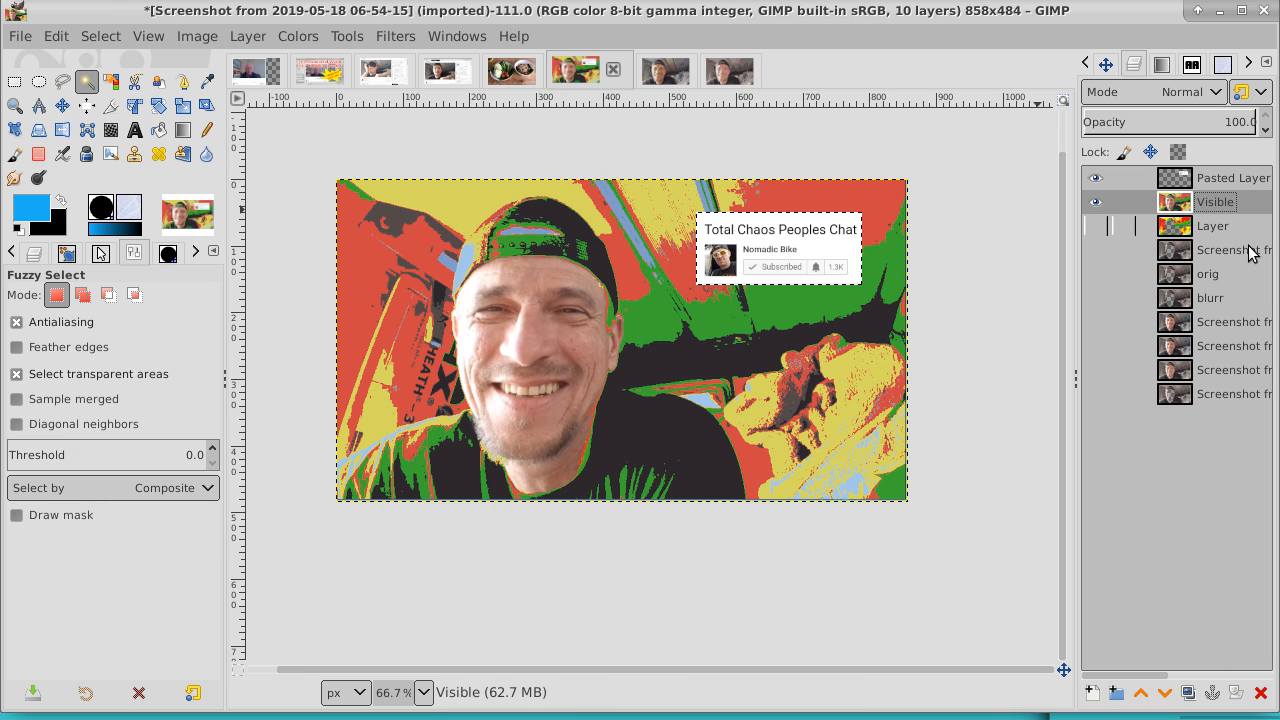
pyautogui.click(1093, 693)
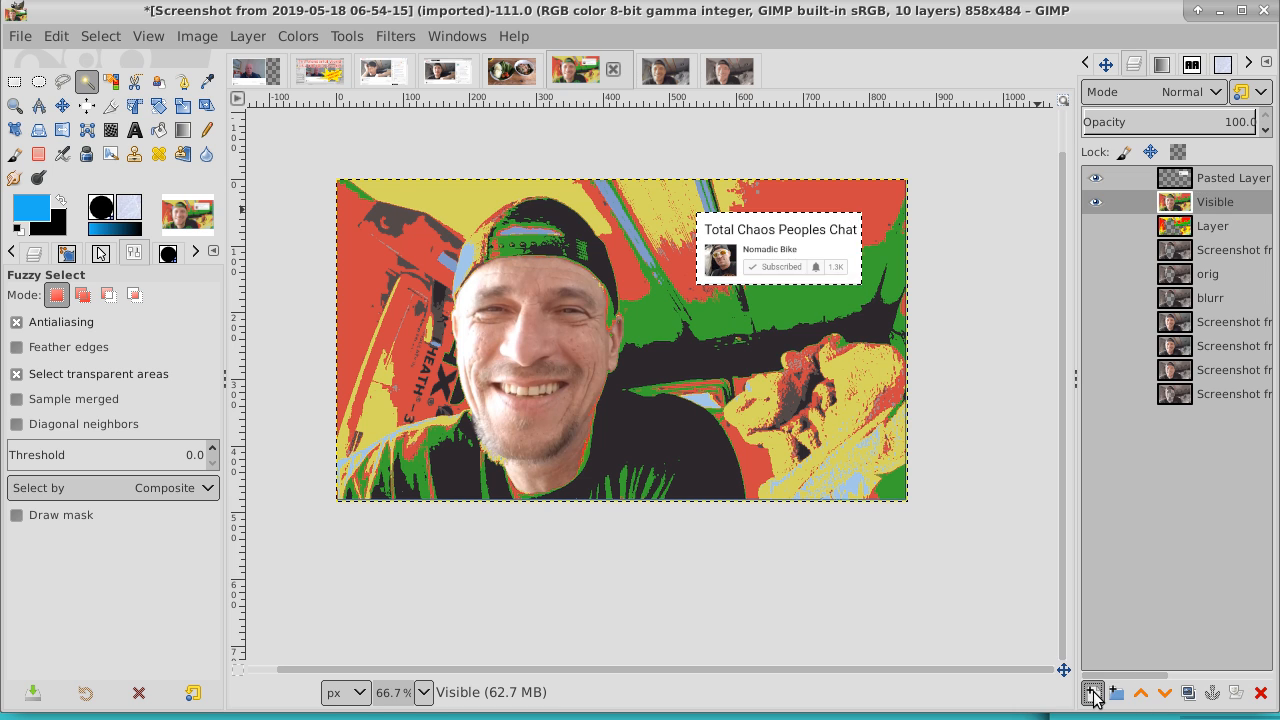
pyautogui.click(1270, 702)
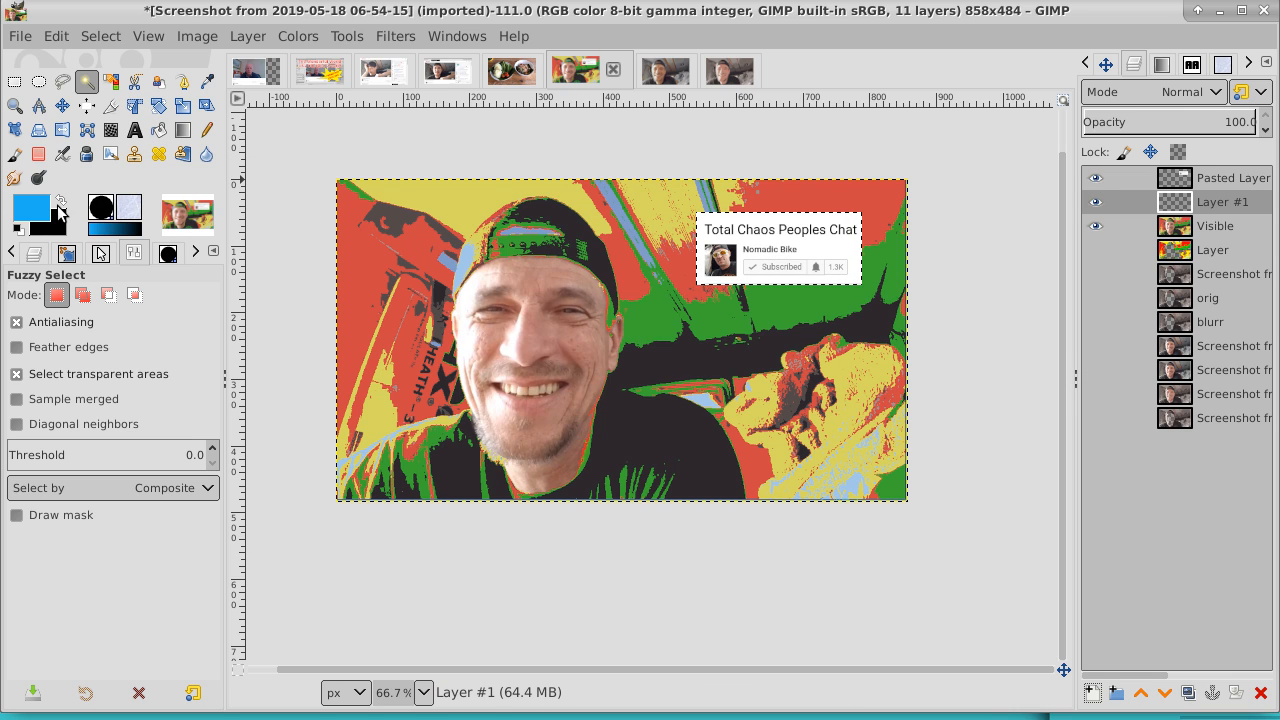
# - Reset the colors to black and white, bucket-fill the banner-shaped selection with black on the new layer, and clear the selection
pyautogui.click(15, 229)
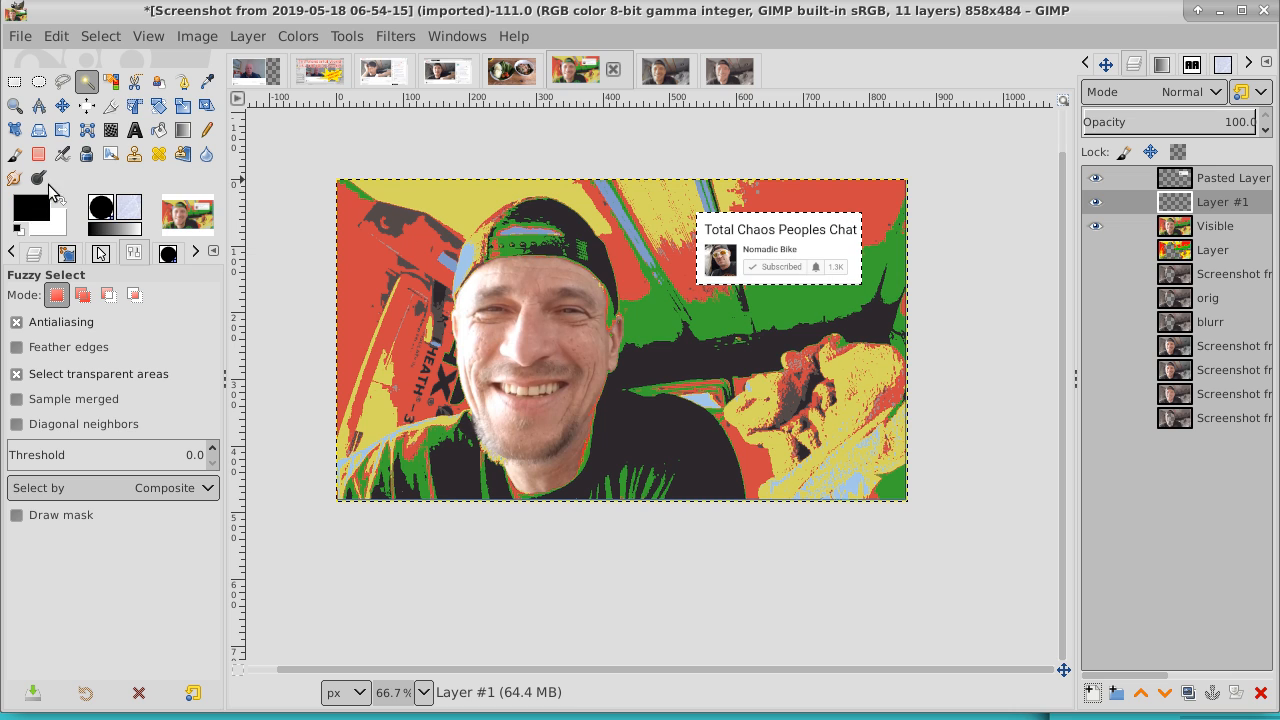
pyautogui.click(160, 131)
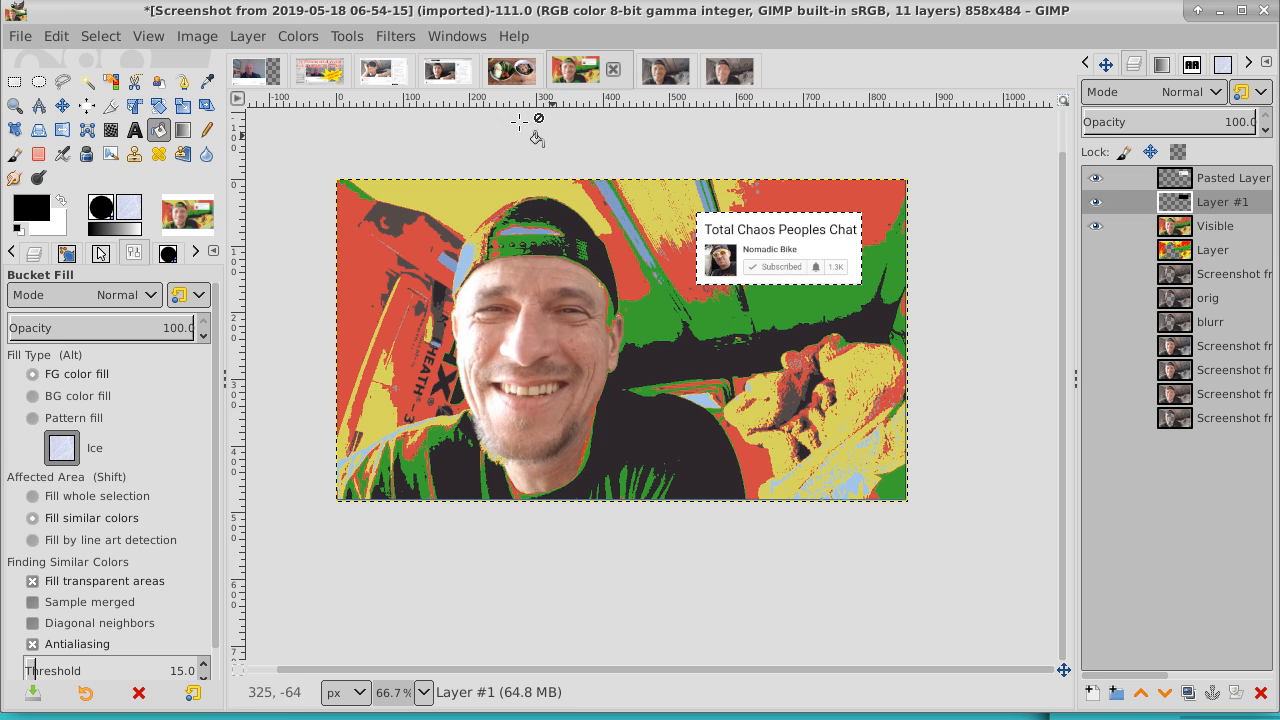
pyautogui.click(101, 36)
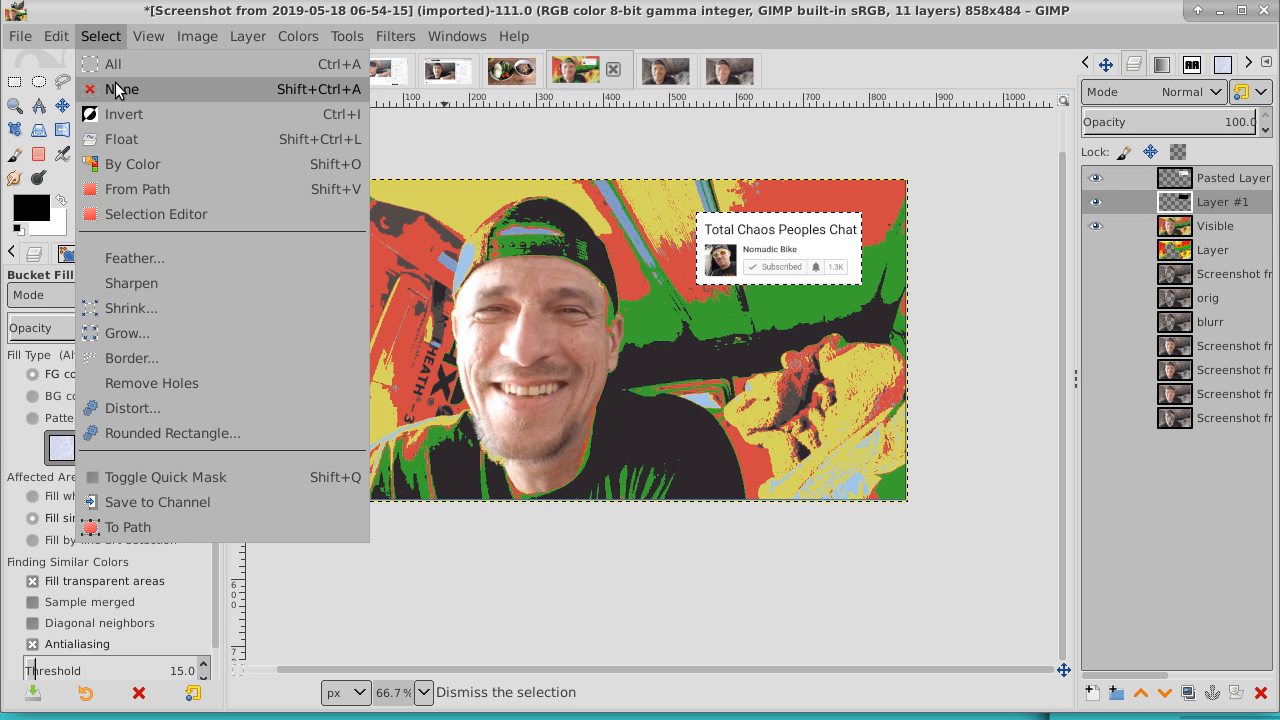
pyautogui.click(120, 89)
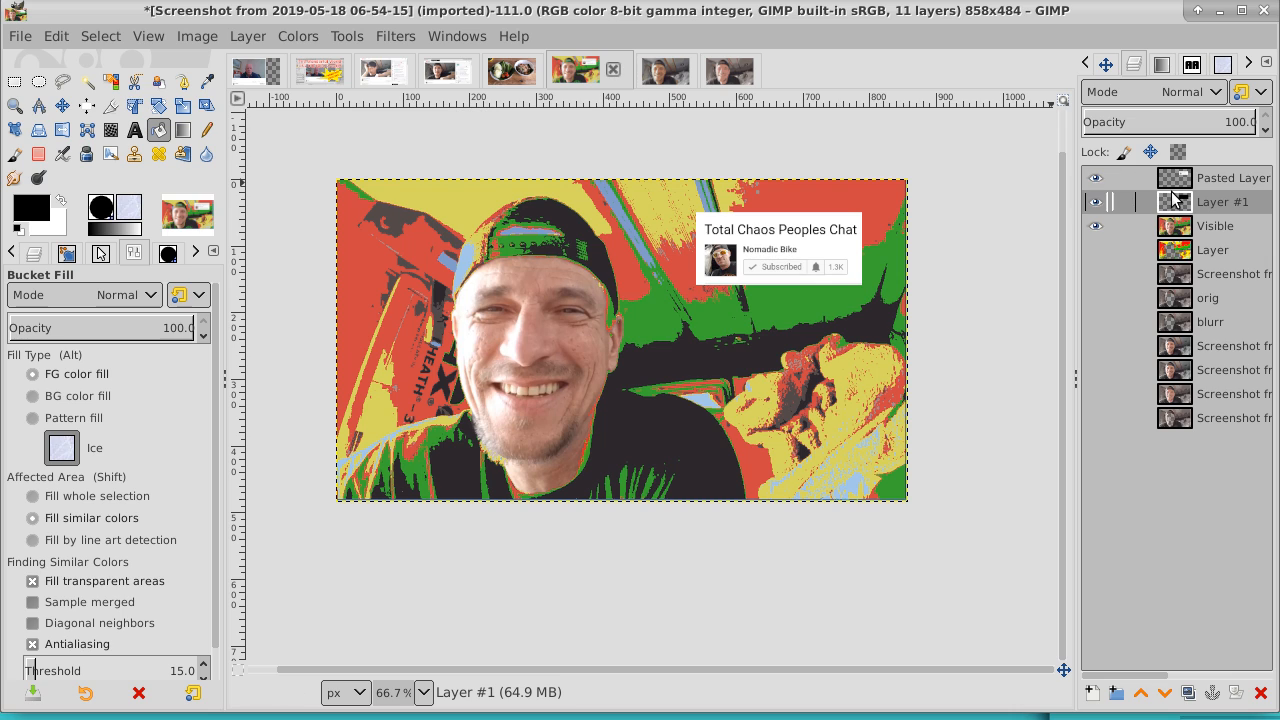
# - Move the black-filled layer 11 px left and 10 px down so it shows as a shadow behind the chat banner
pyautogui.click(1095, 179)
pyautogui.click(1095, 180)
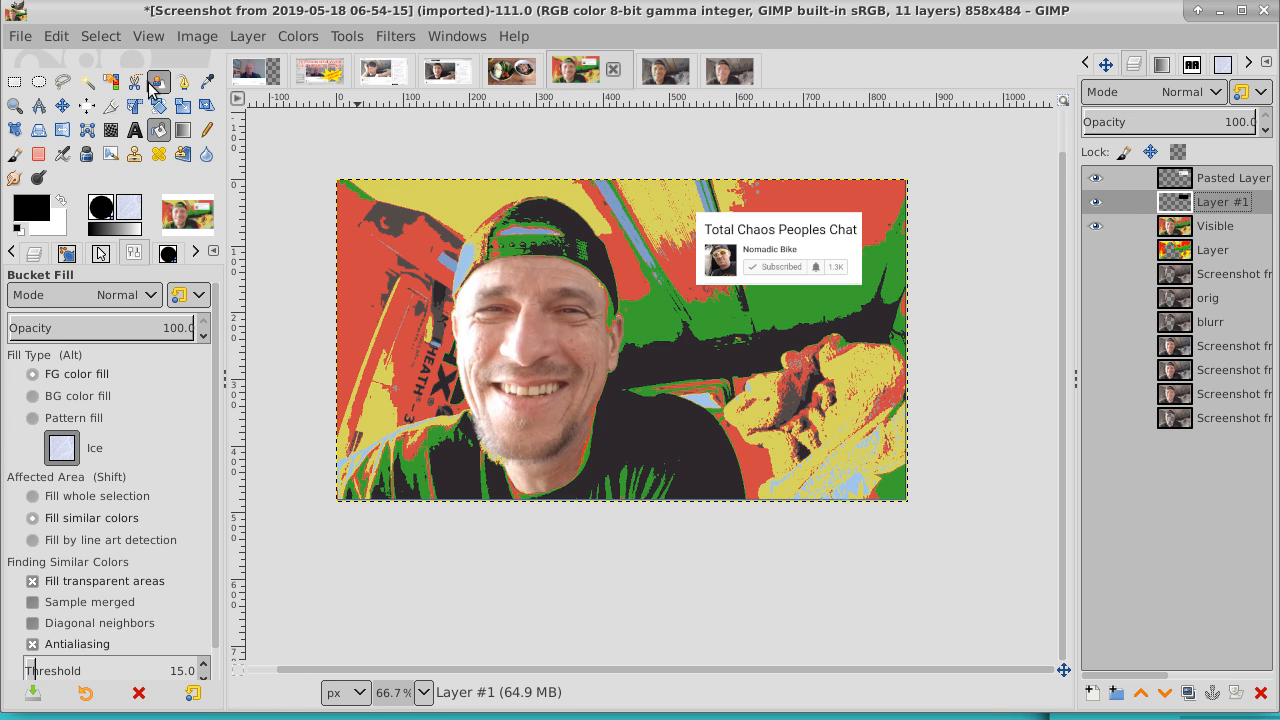
pyautogui.click(64, 106)
pyautogui.moveTo(775, 245); pyautogui.dragTo(784, 268)
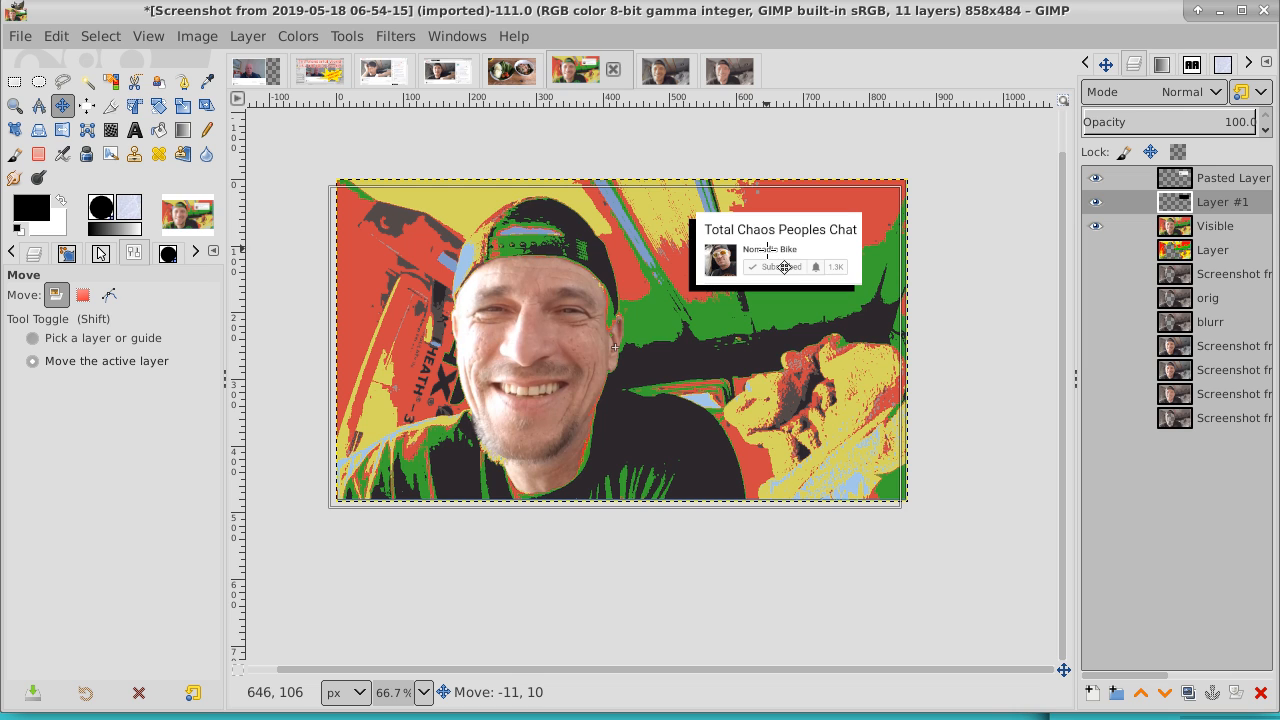
pyautogui.moveTo(785, 267); pyautogui.dragTo(785, 268)
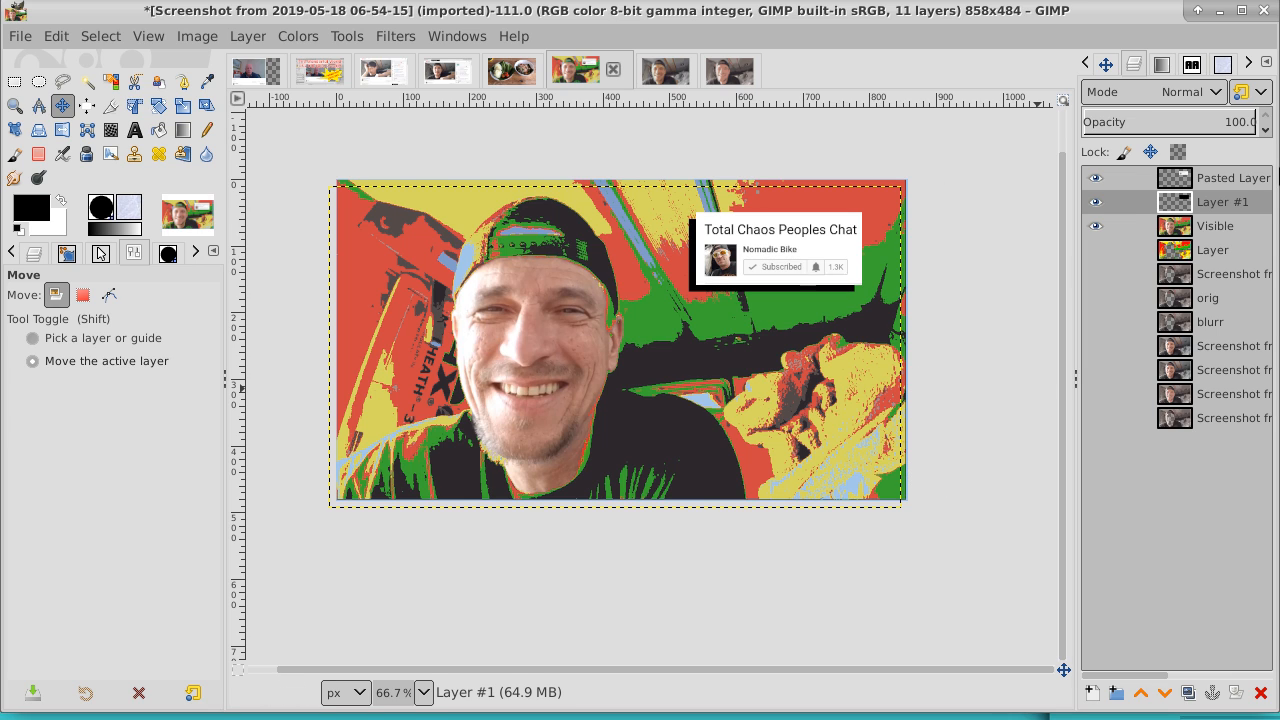
# - Fit the black shadow layer to the image size and merge the chat banner layer down onto it
pyautogui.rightClick(1211, 199)
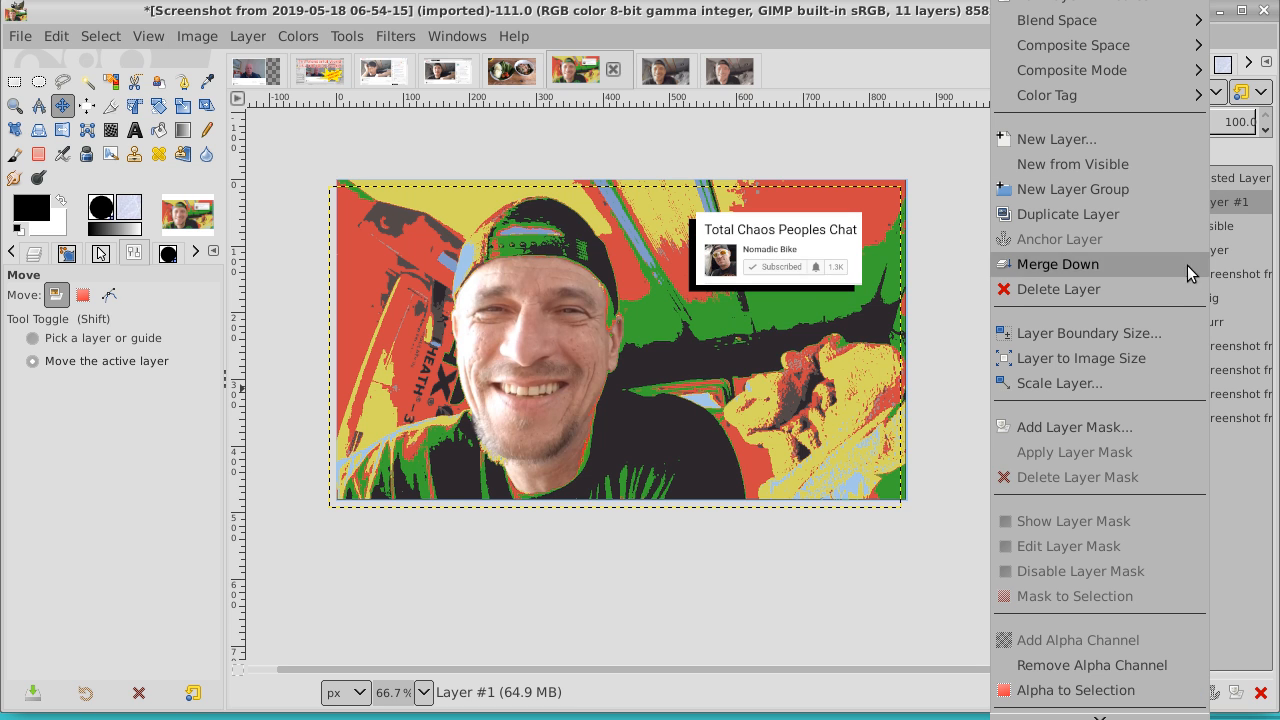
pyautogui.click(1160, 355)
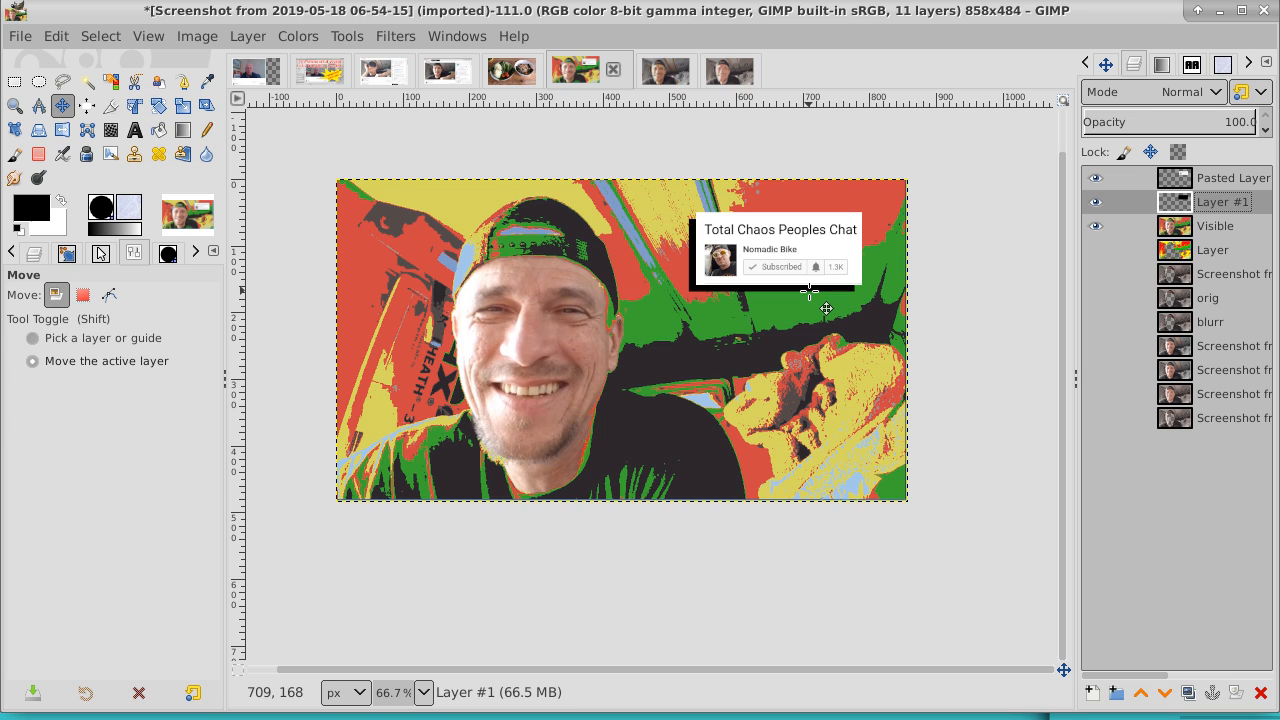
pyautogui.click(1230, 178)
pyautogui.rightClick(1230, 178)
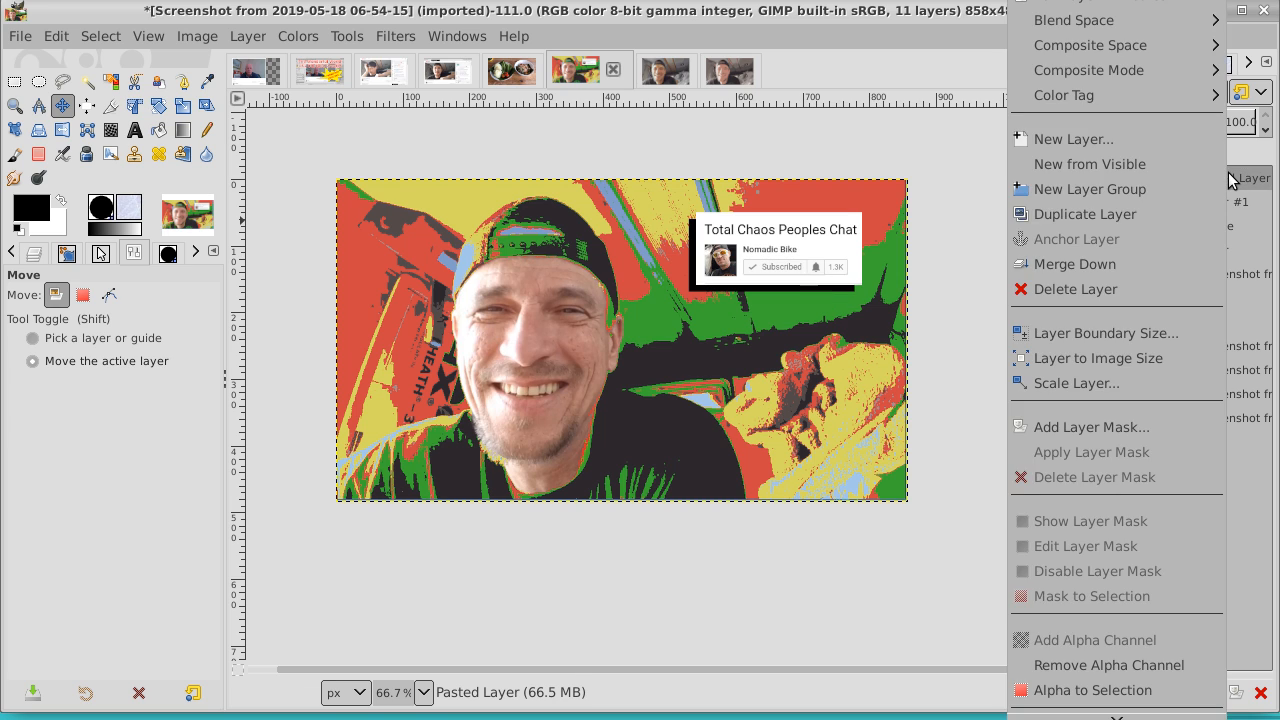
pyautogui.click(1144, 263)
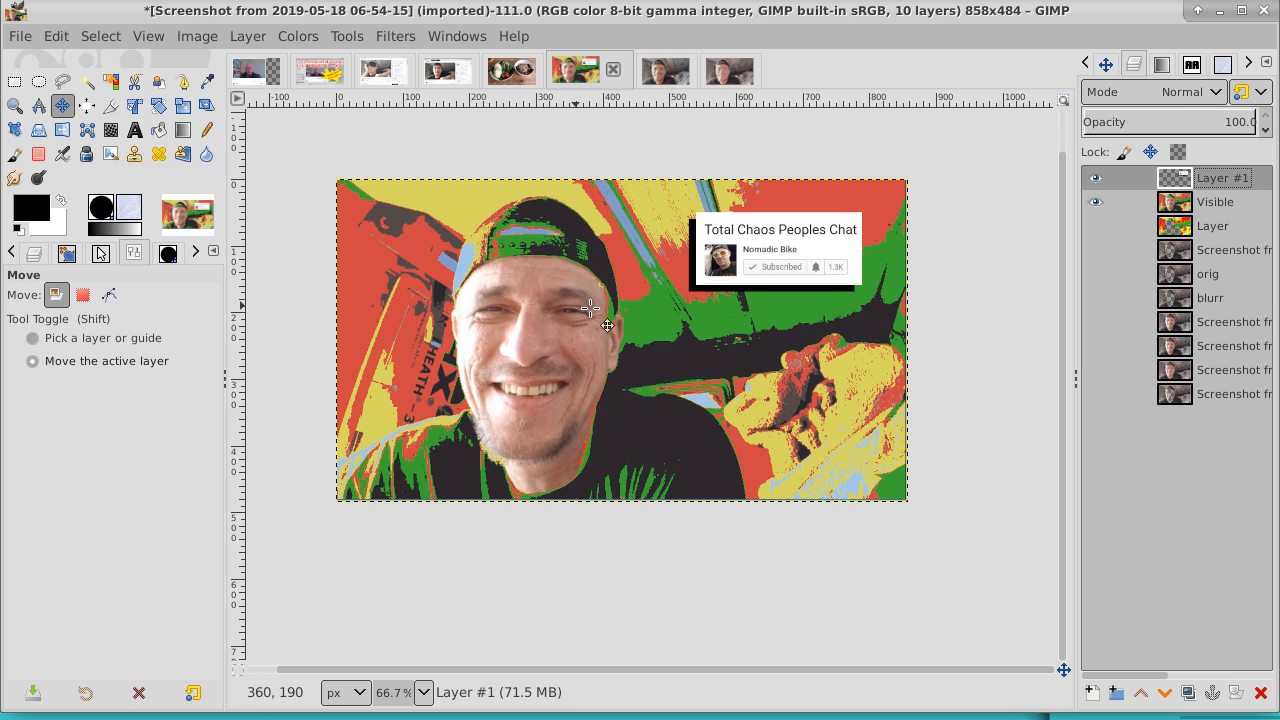
# - Add a new transparent layer above the Visible layer and draw a rectangular selection about 779 × 370 px at position 39, 68
pyautogui.click(1228, 206)
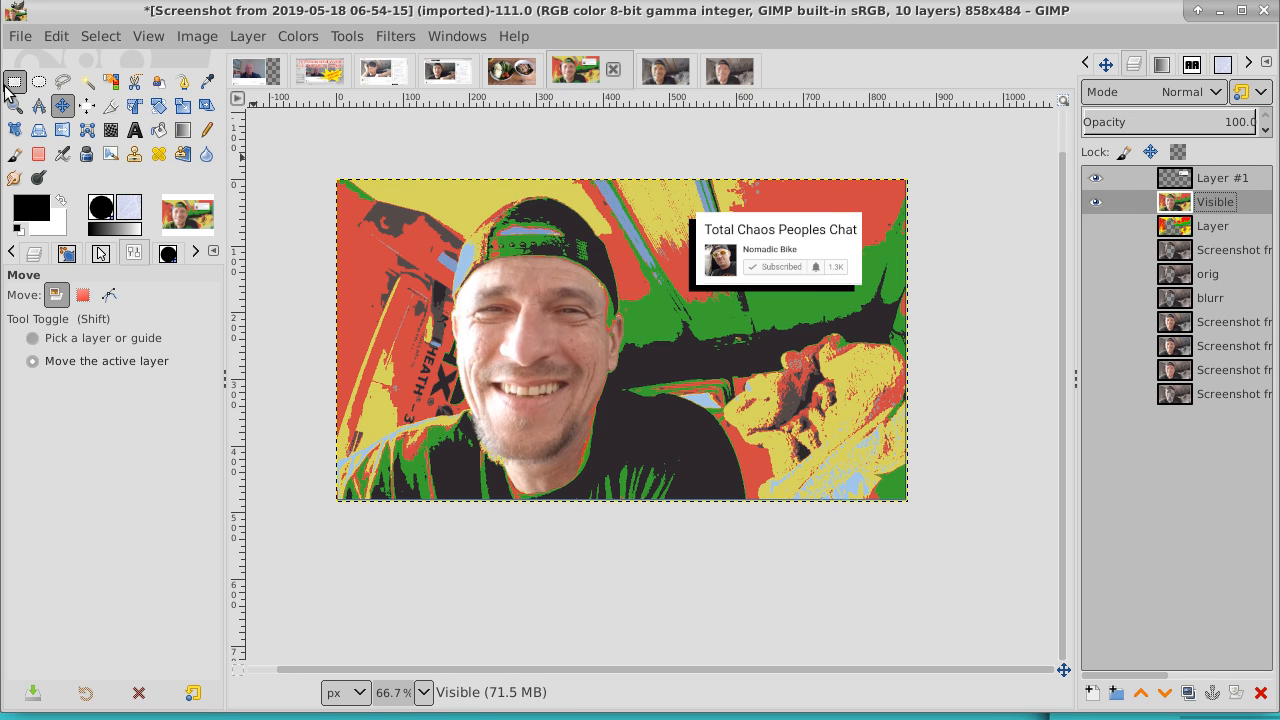
pyautogui.click(1092, 692)
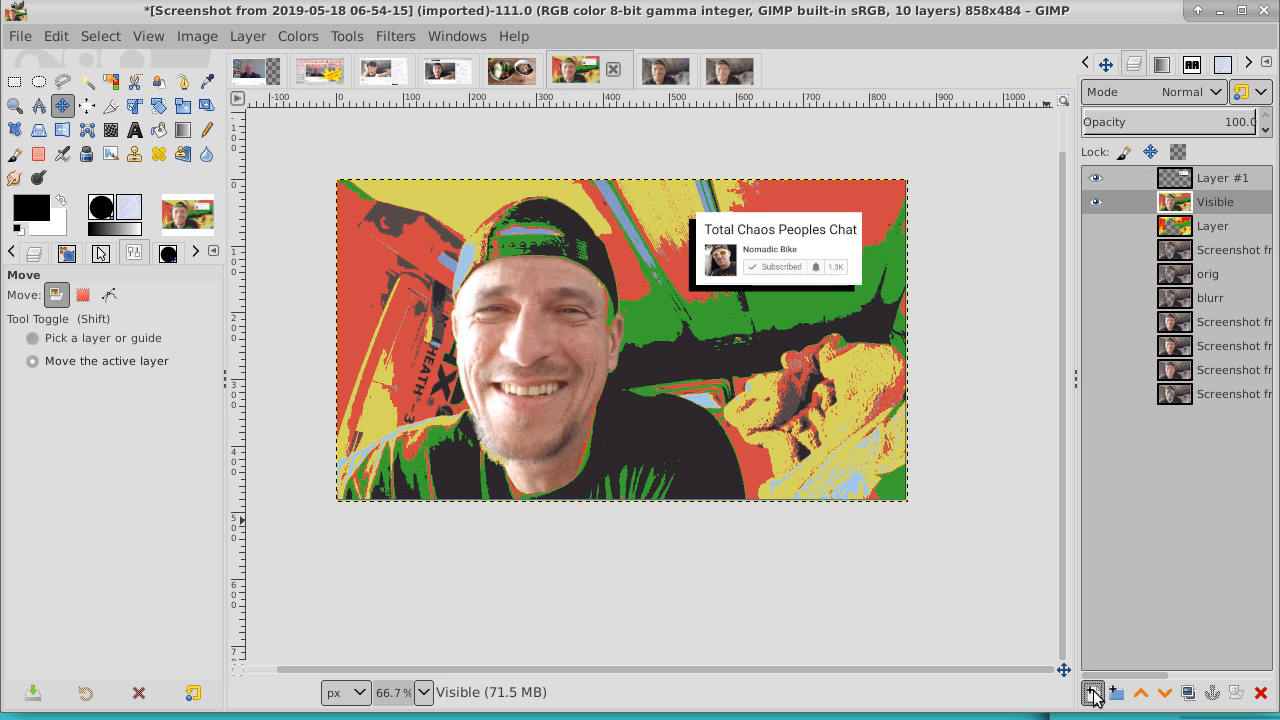
pyautogui.click(1268, 703)
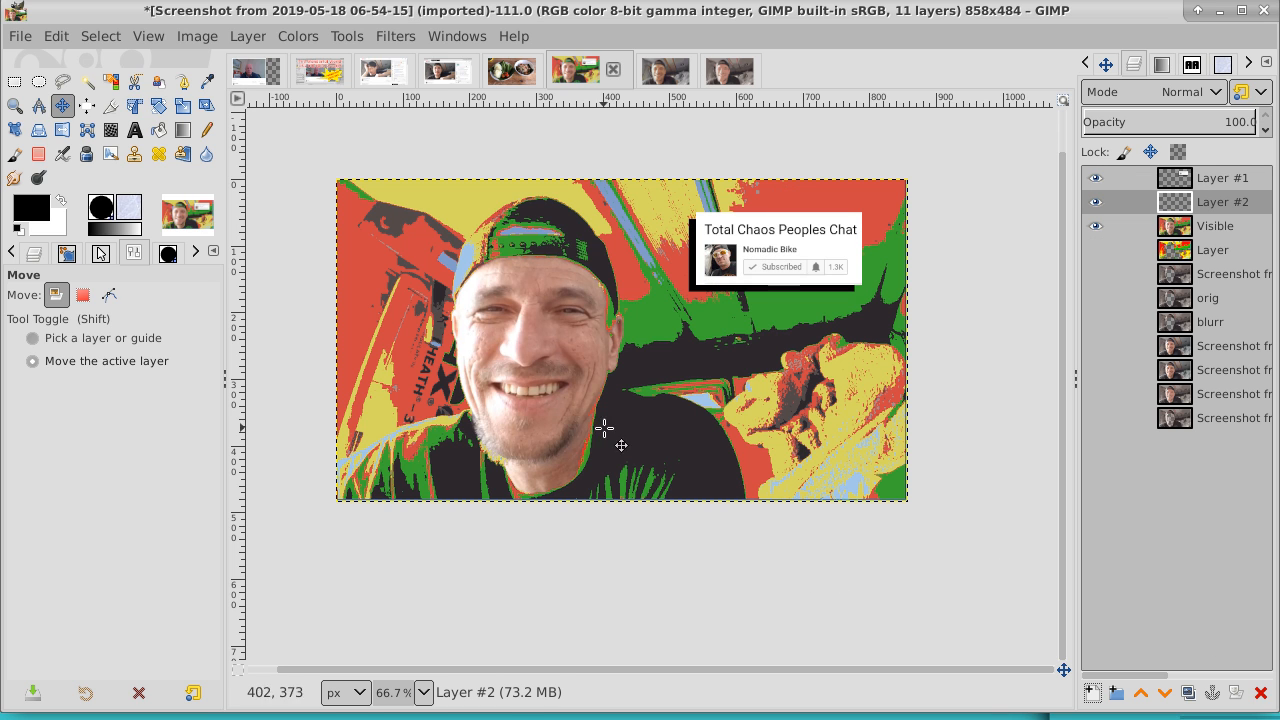
pyautogui.click(24, 87)
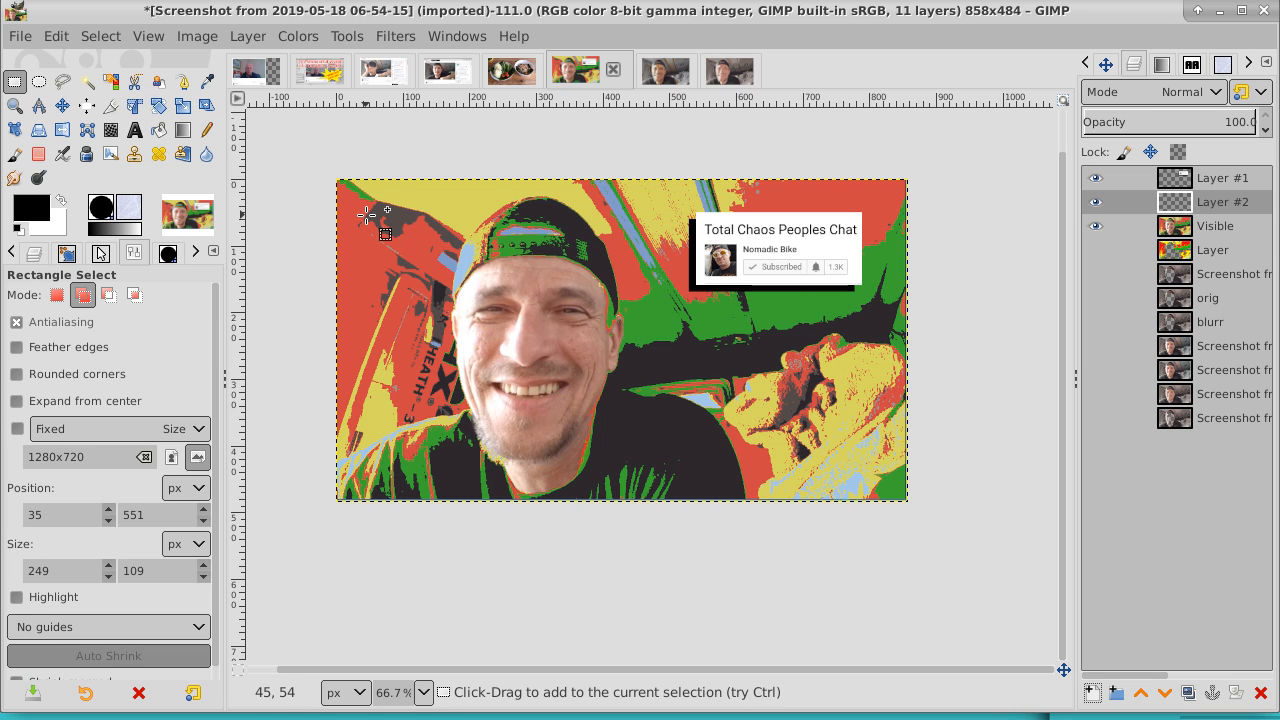
pyautogui.moveTo(362, 224); pyautogui.dragTo(877, 467)
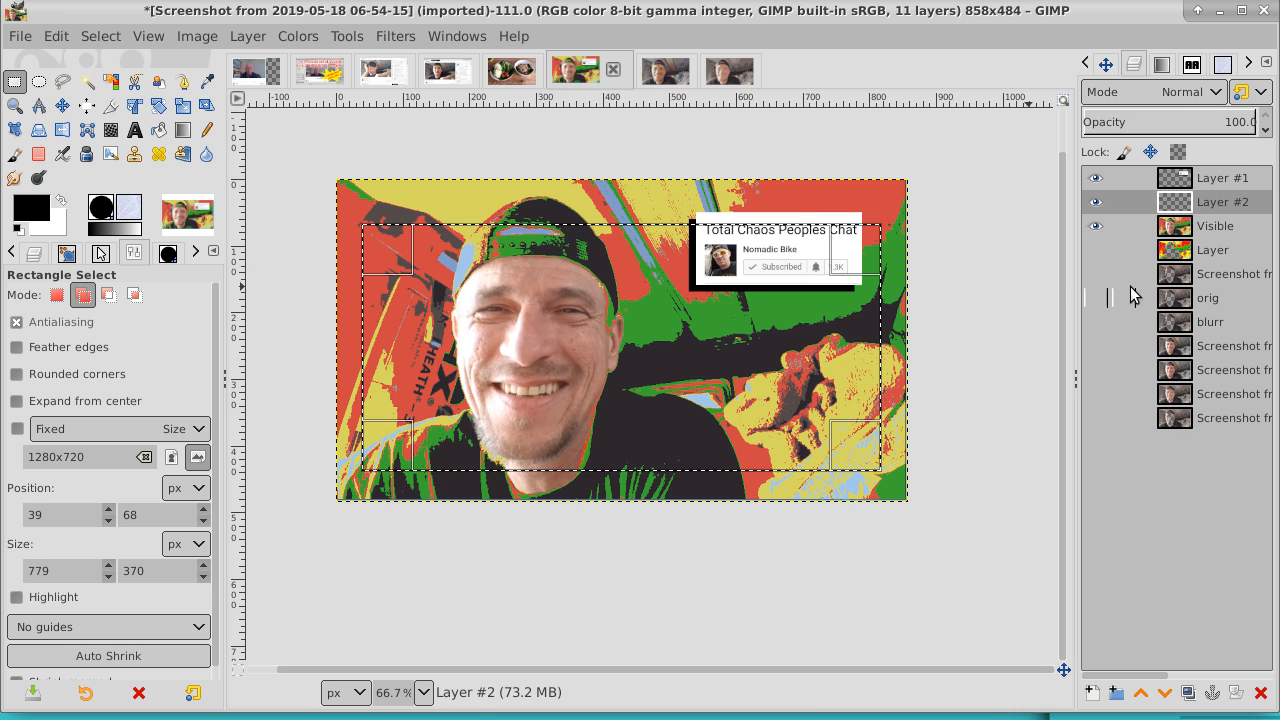
# - Pick the light blue beside the cap from the Visible layer and bucket-fill the rectangular selection with it on the new empty layer
pyautogui.click(1218, 229)
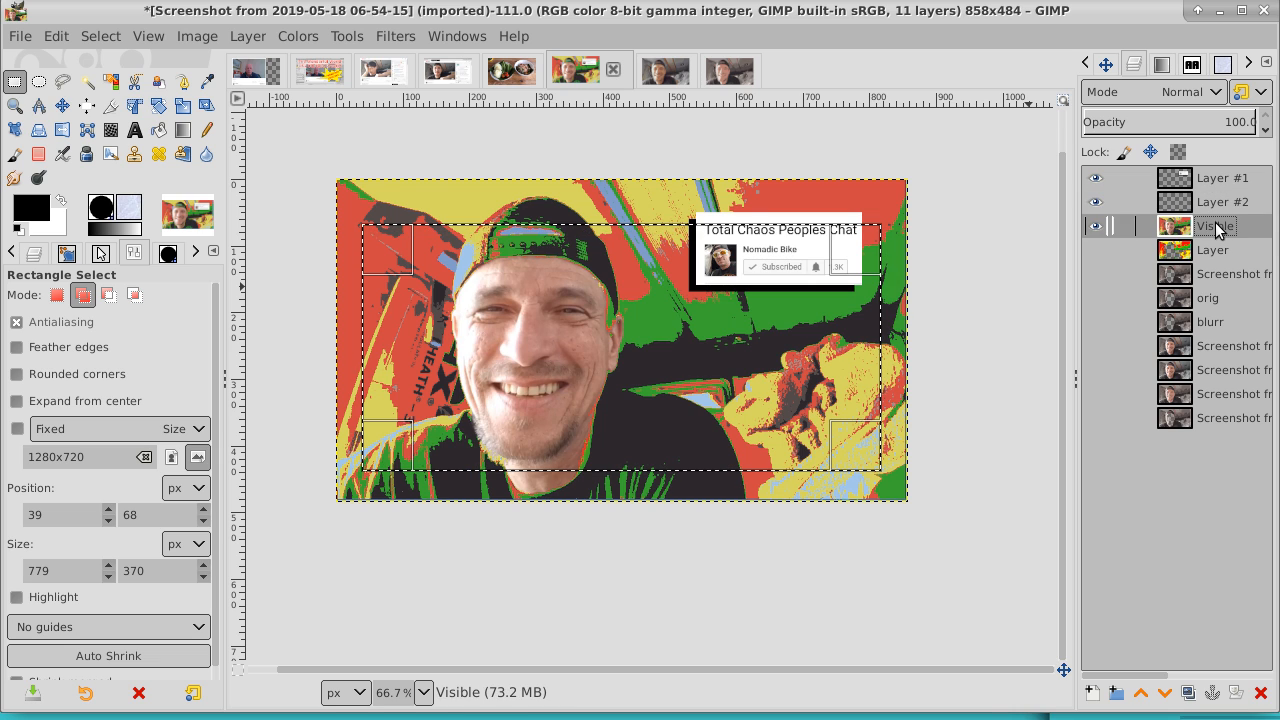
pyautogui.click(206, 82)
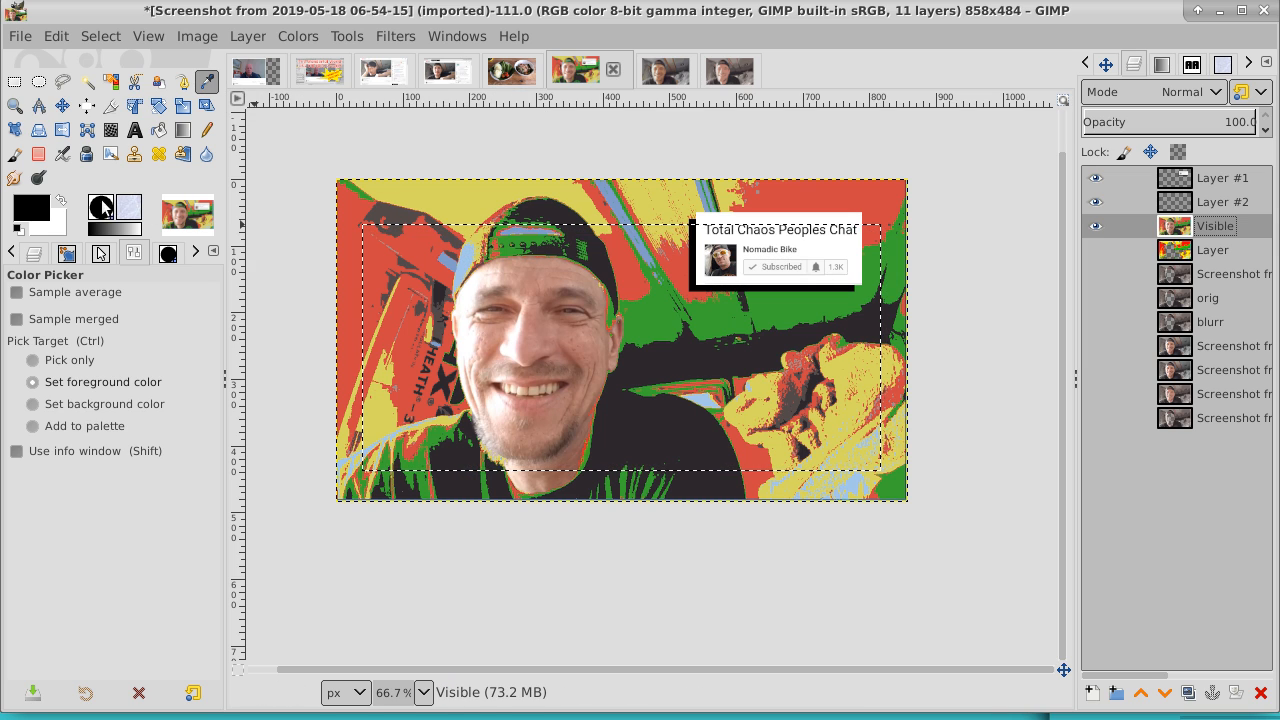
pyautogui.click(465, 258)
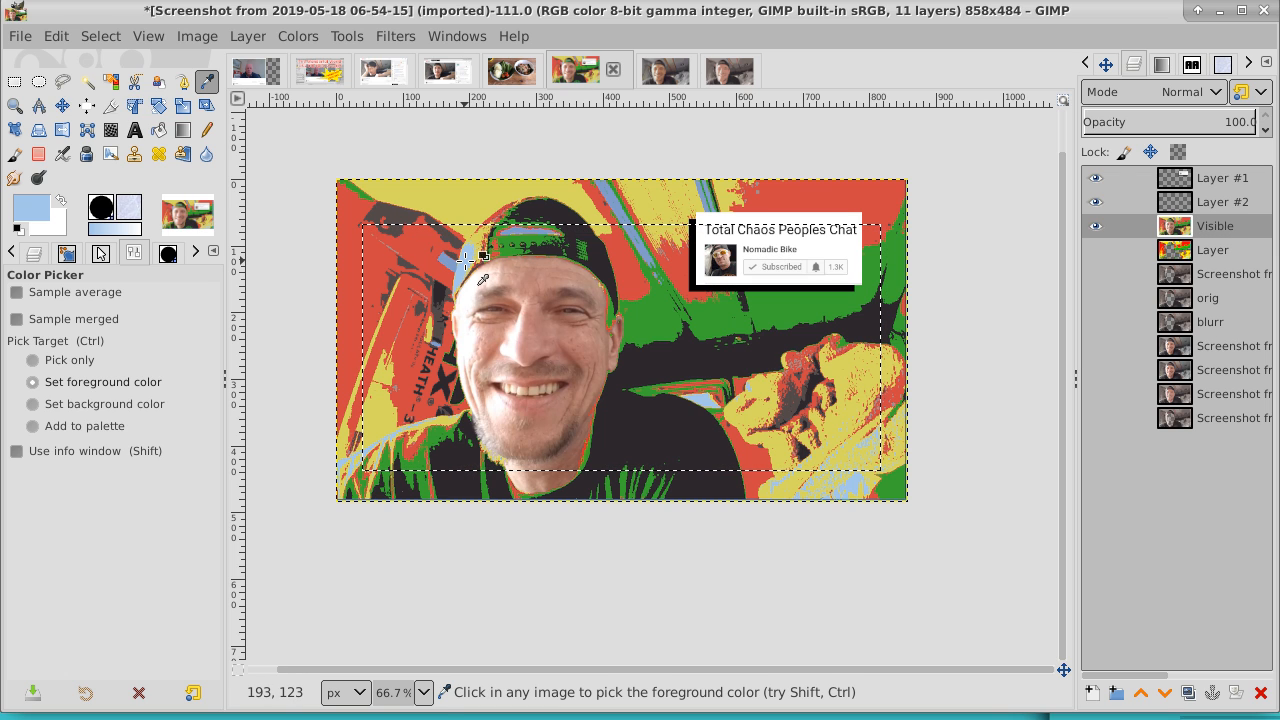
pyautogui.click(1243, 205)
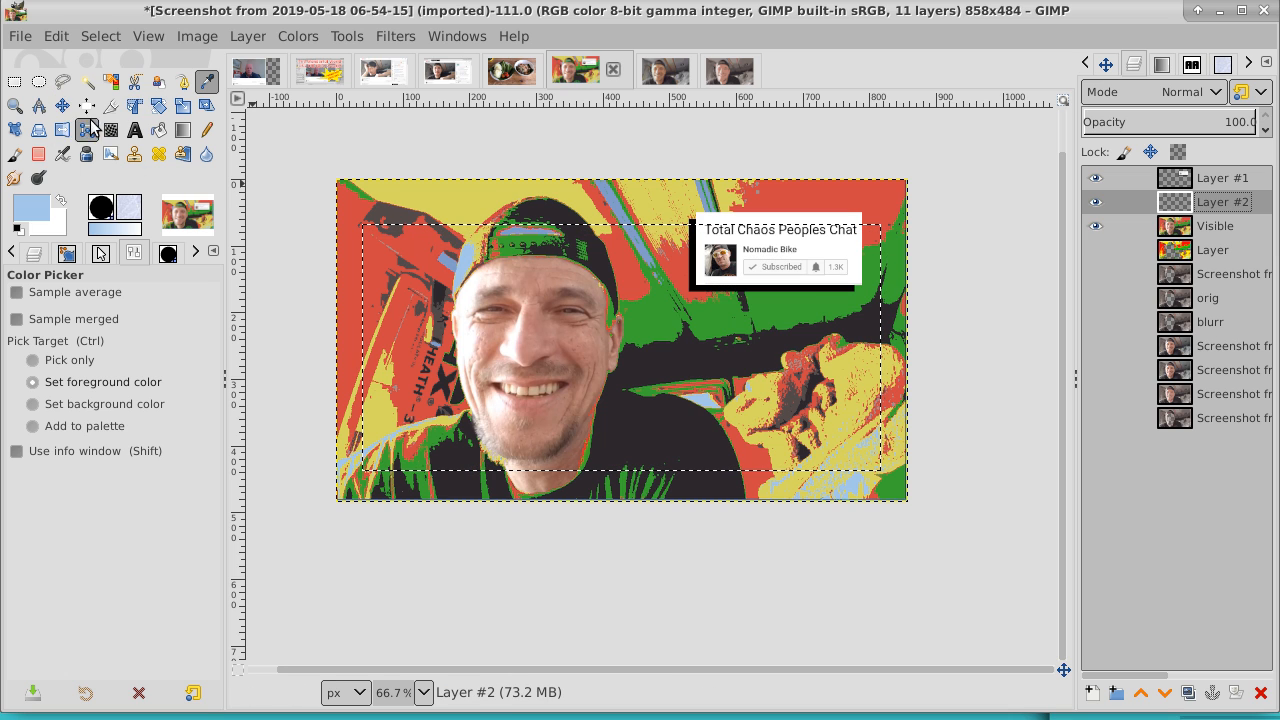
pyautogui.click(160, 131)
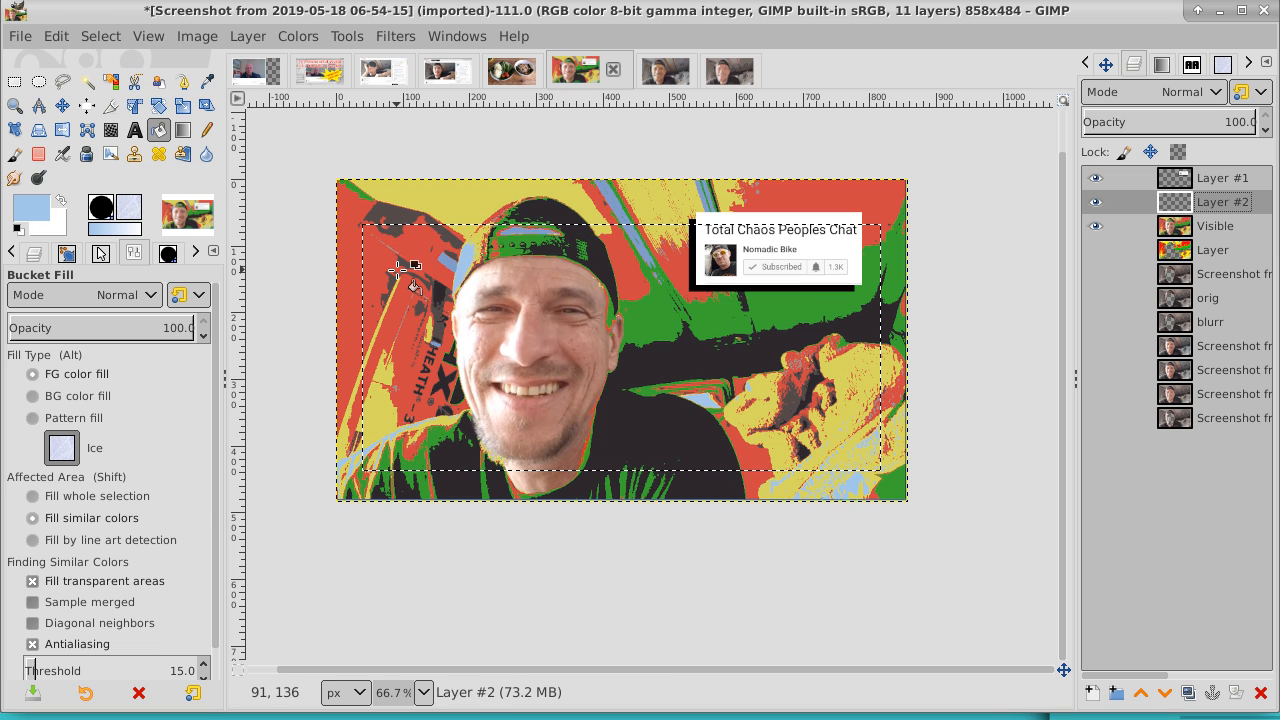
pyautogui.click(398, 268)
# - Shrink the selection by 12 px, delete the blue fill inside it to leave a frame, and clear the selection
pyautogui.click(100, 38)
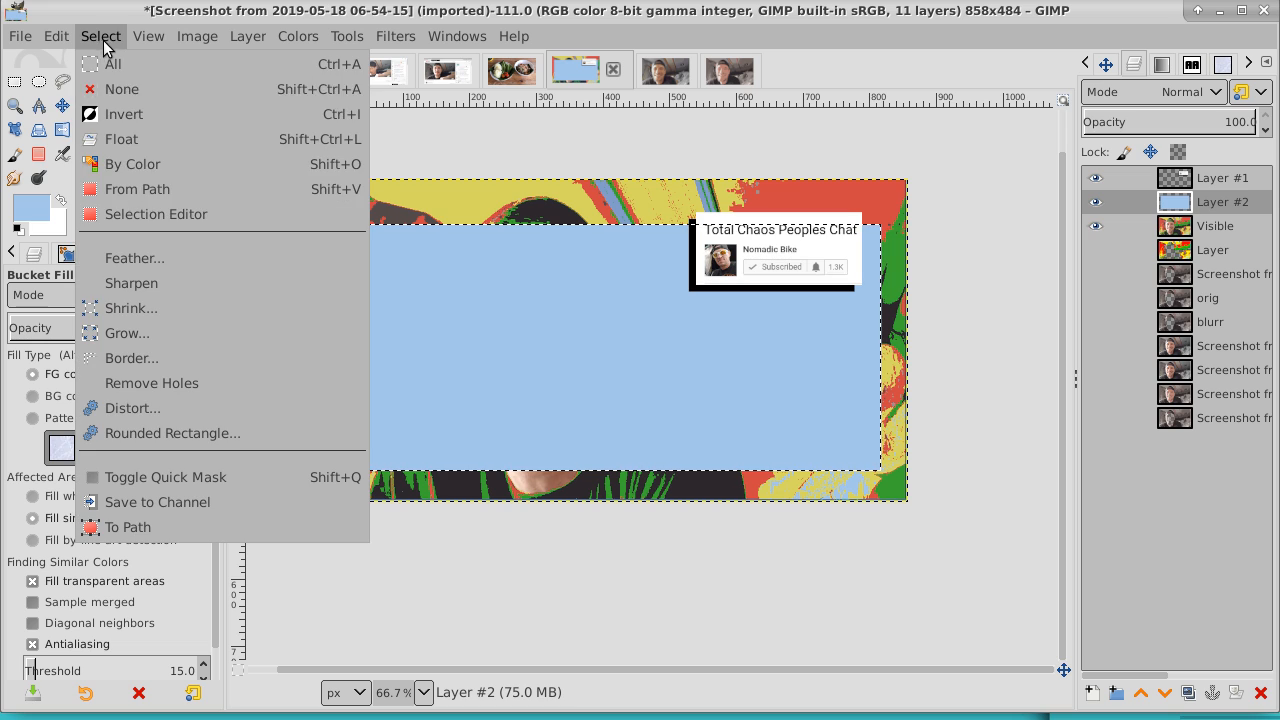
pyautogui.click(139, 304)
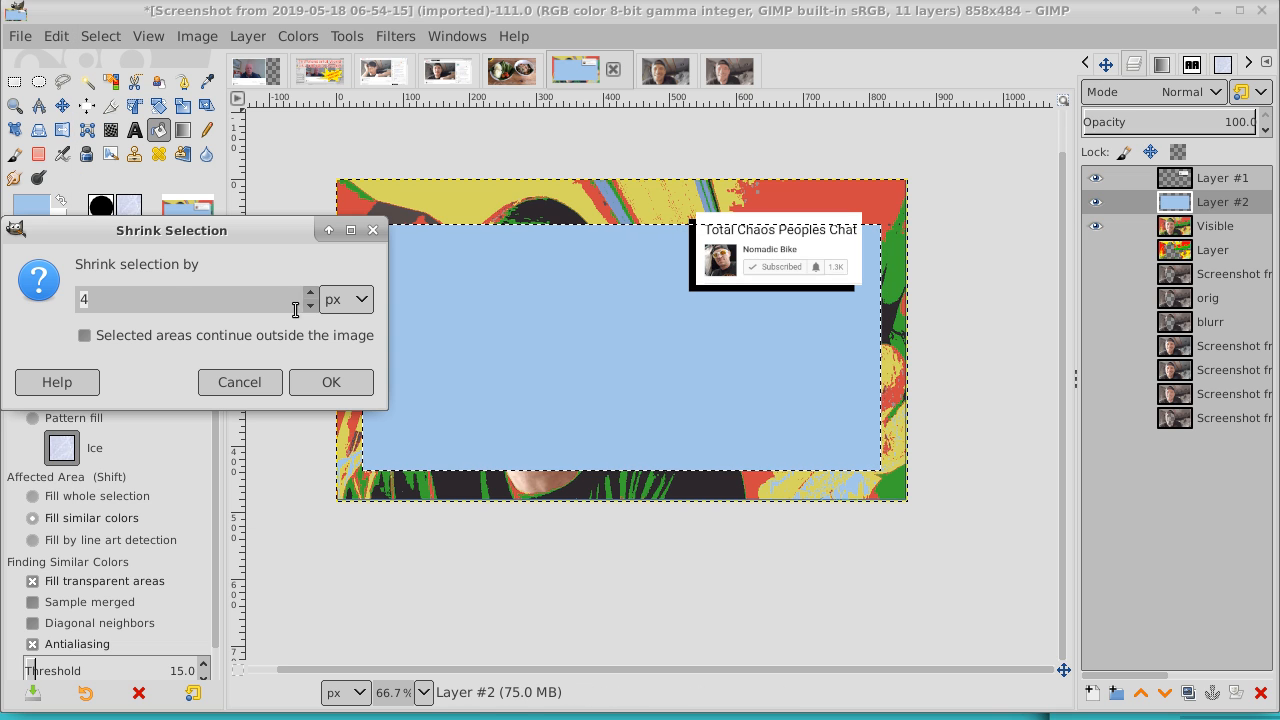
pyautogui.click(313, 294)
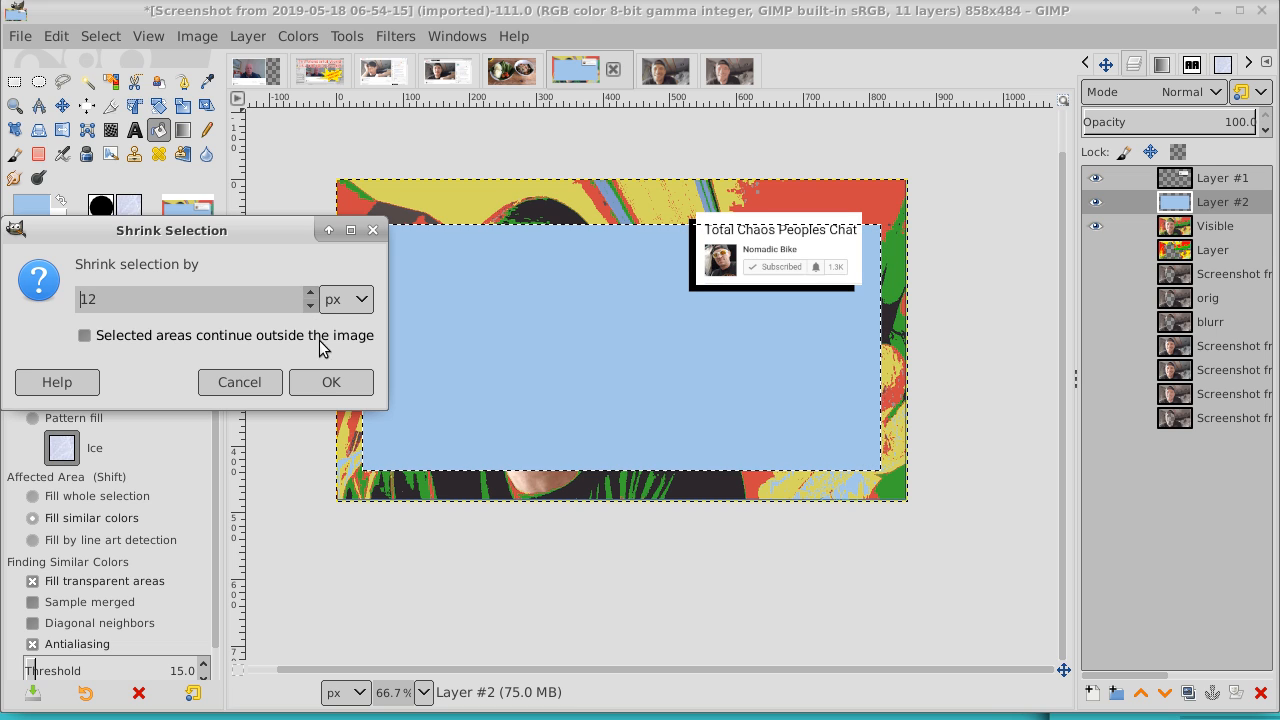
pyautogui.click(329, 381)
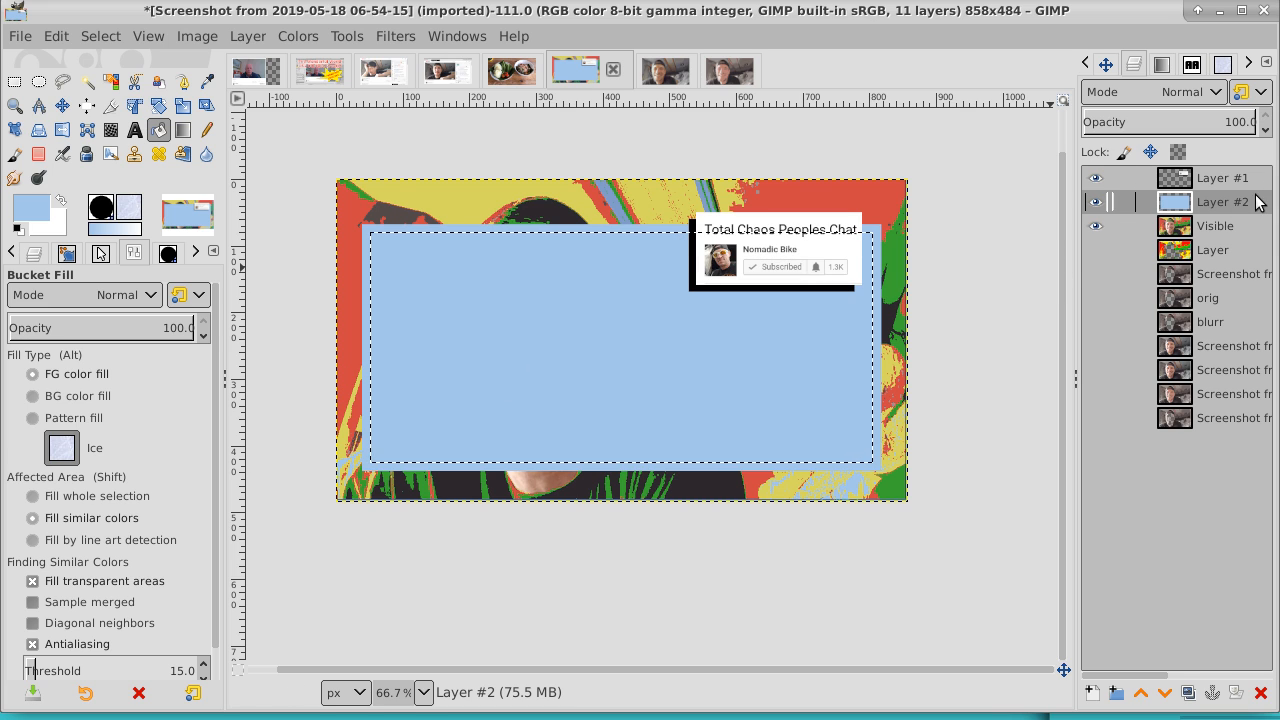
pyautogui.press('Delete')
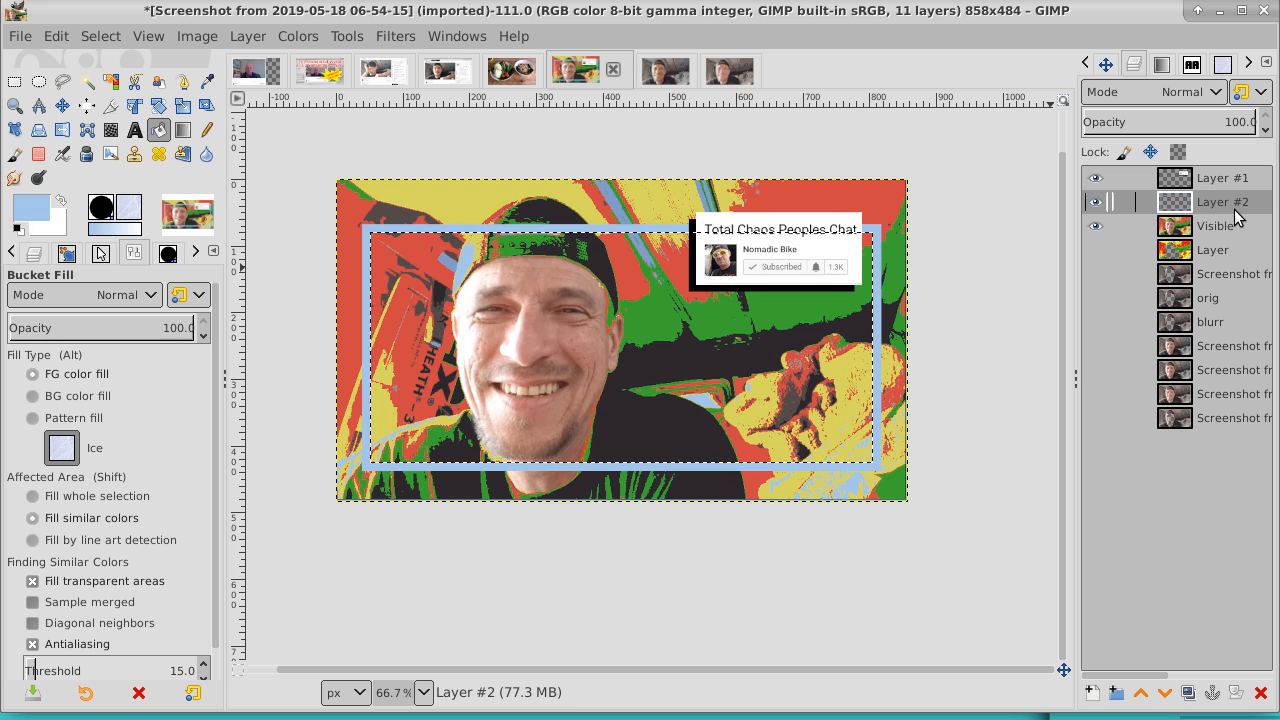
pyautogui.click(100, 36)
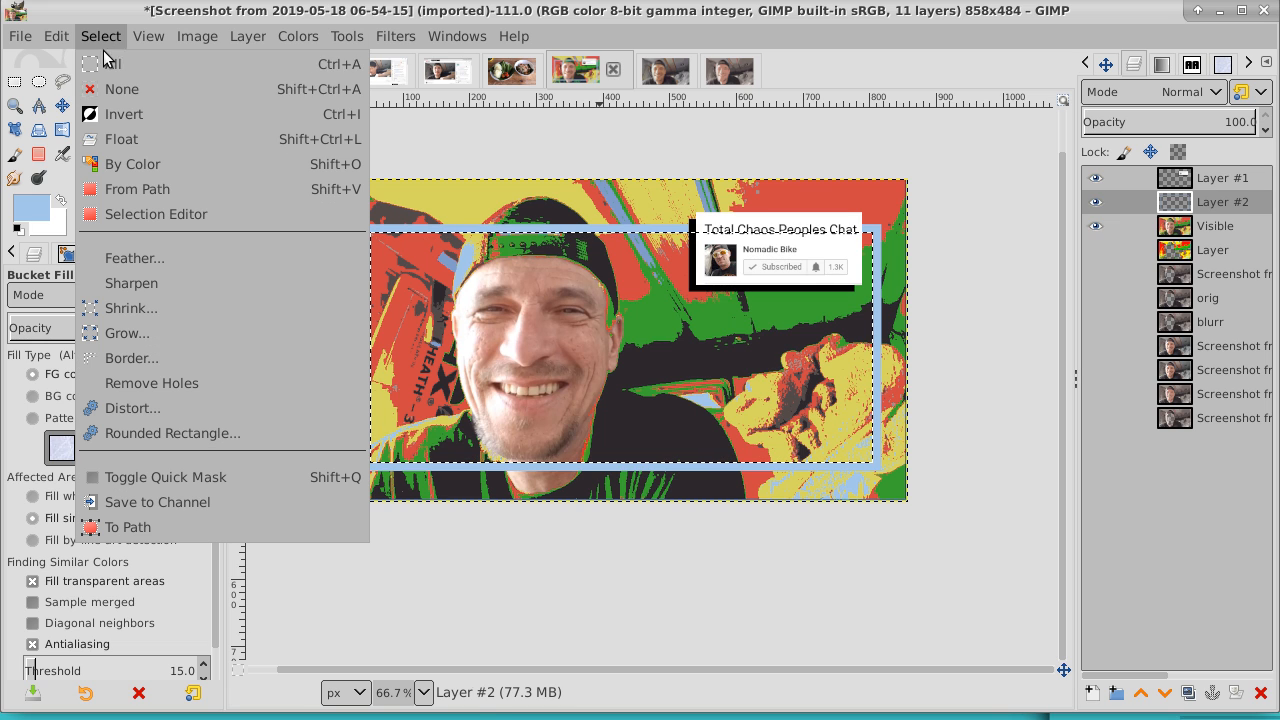
pyautogui.click(118, 89)
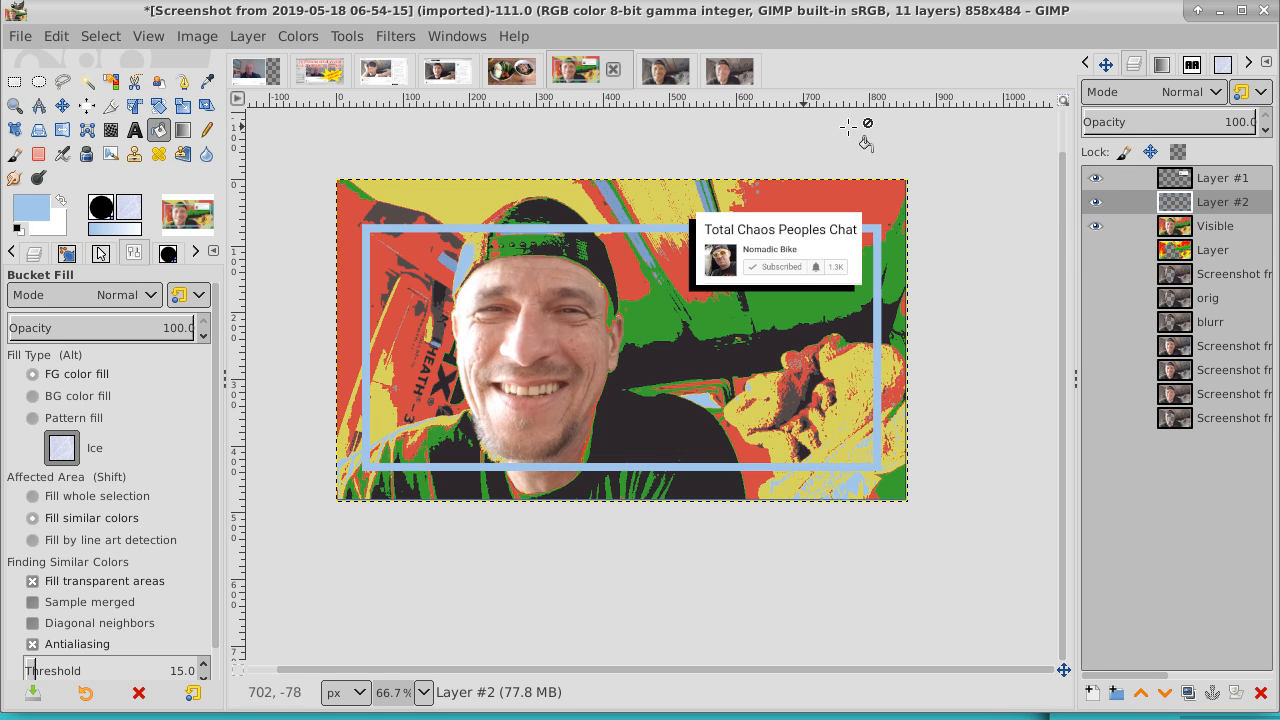
# - Delete the part of the blue frame crossing the cap, using a rectangular selection about 219 × 37 px, and clear the selection
pyautogui.click(1096, 203)
pyautogui.click(1096, 203)
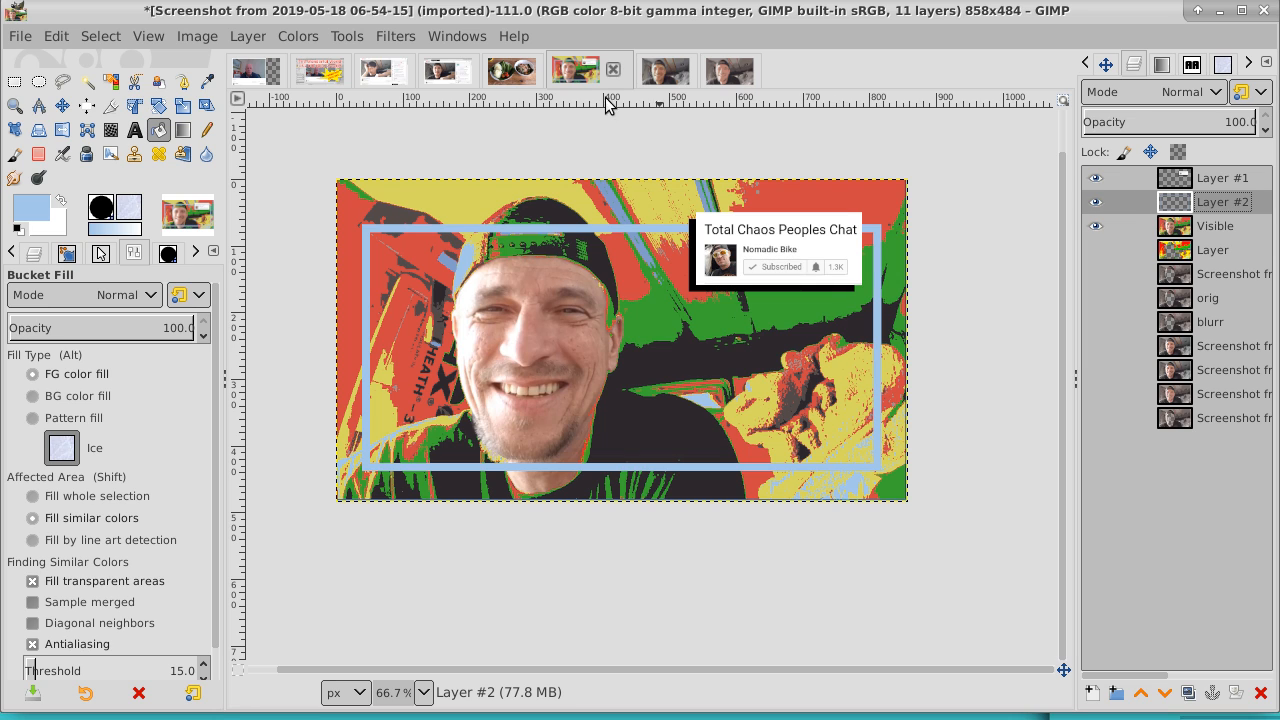
pyautogui.click(14, 82)
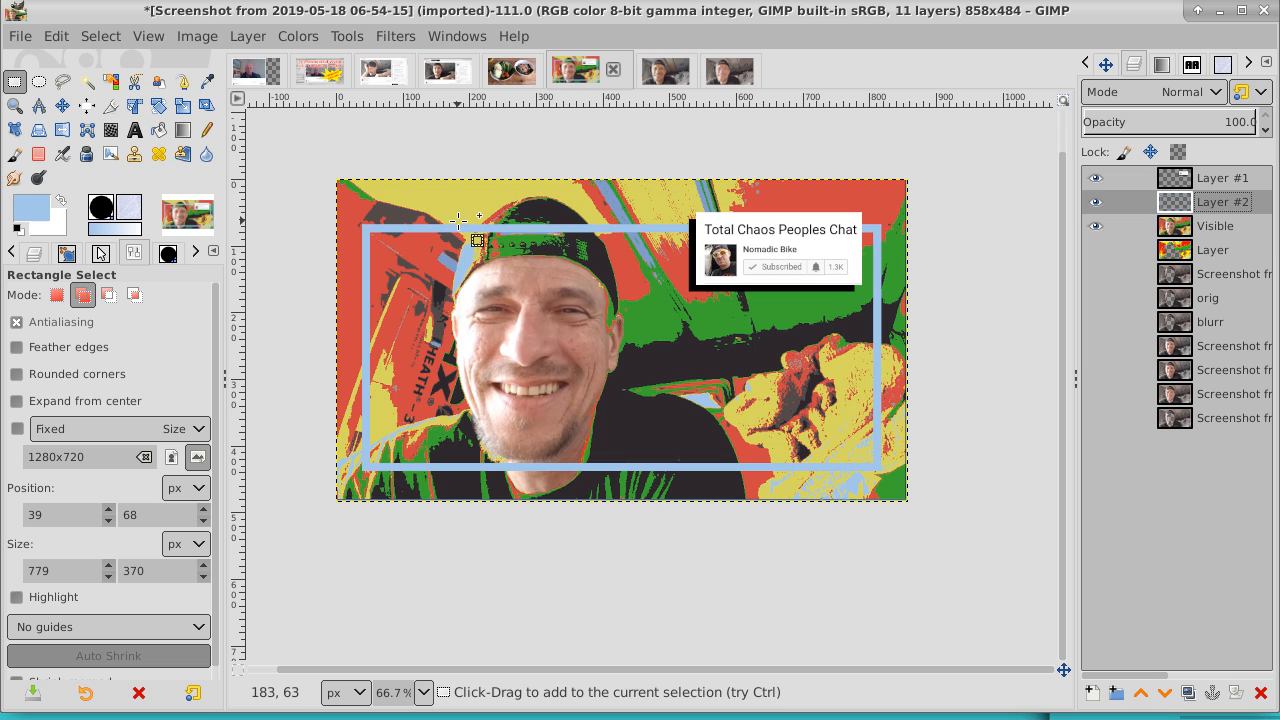
pyautogui.moveTo(459, 221); pyautogui.dragTo(605, 246)
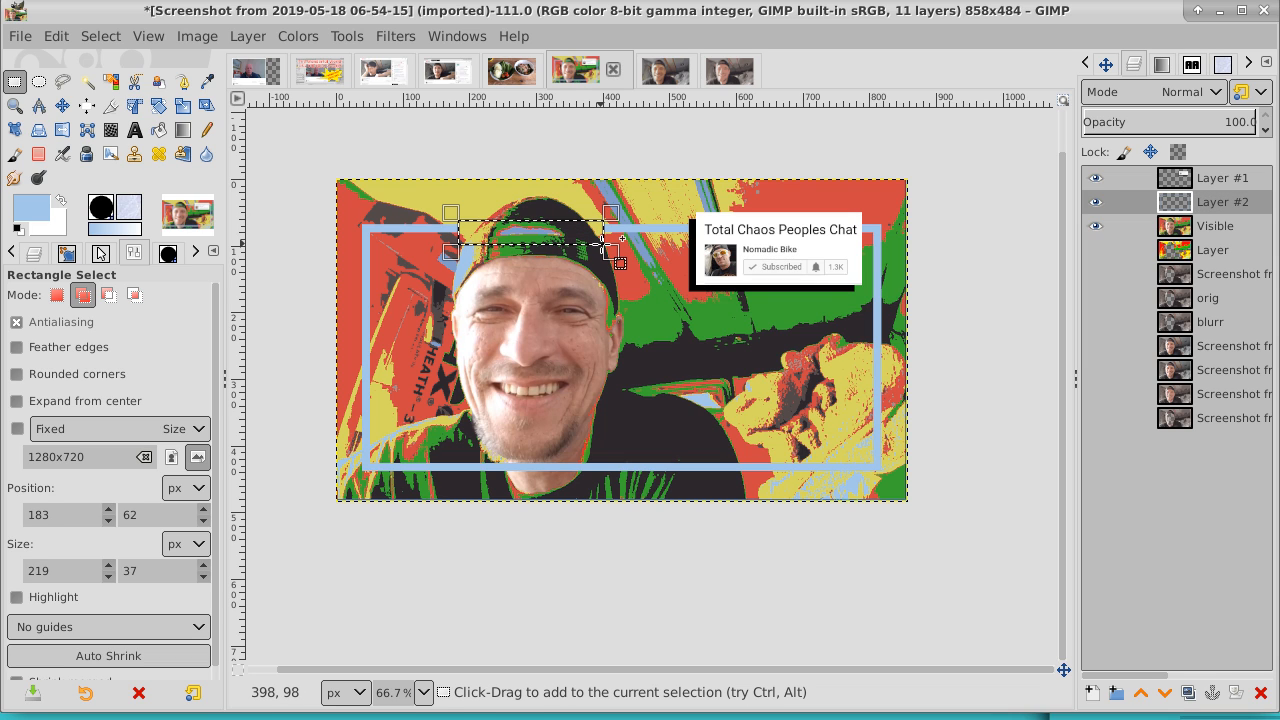
pyautogui.click(98, 36)
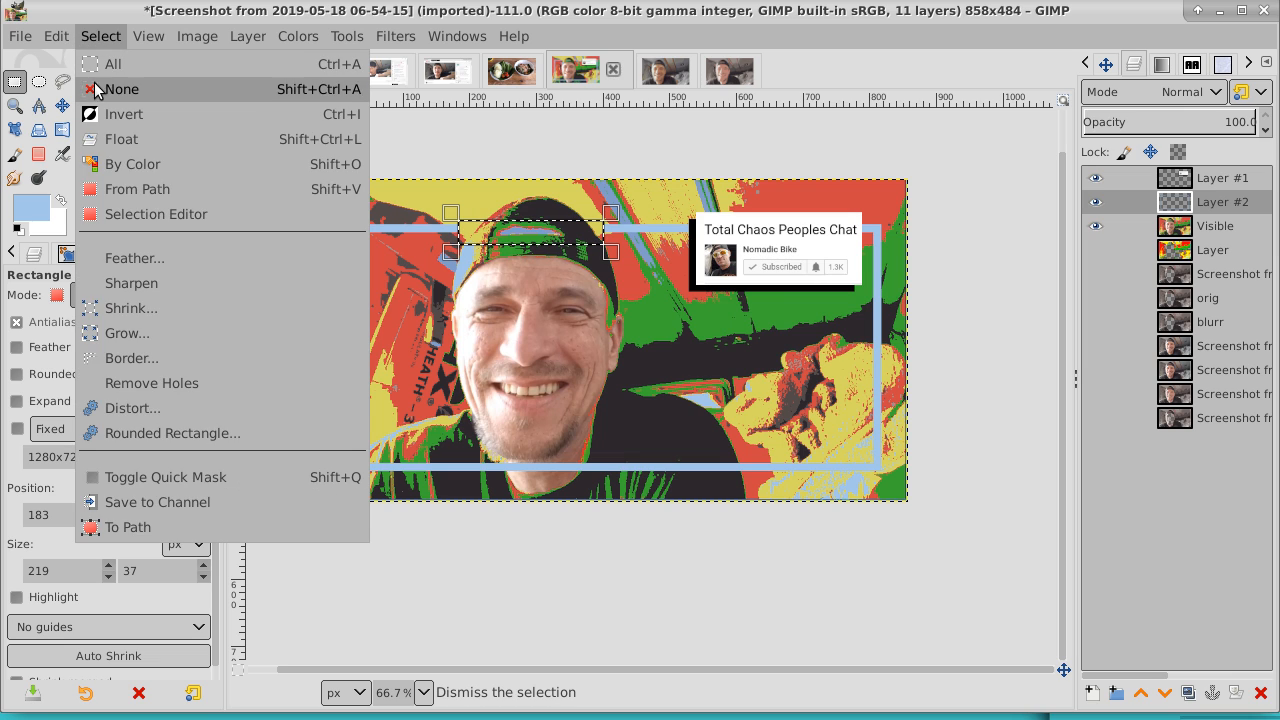
pyautogui.click(110, 89)
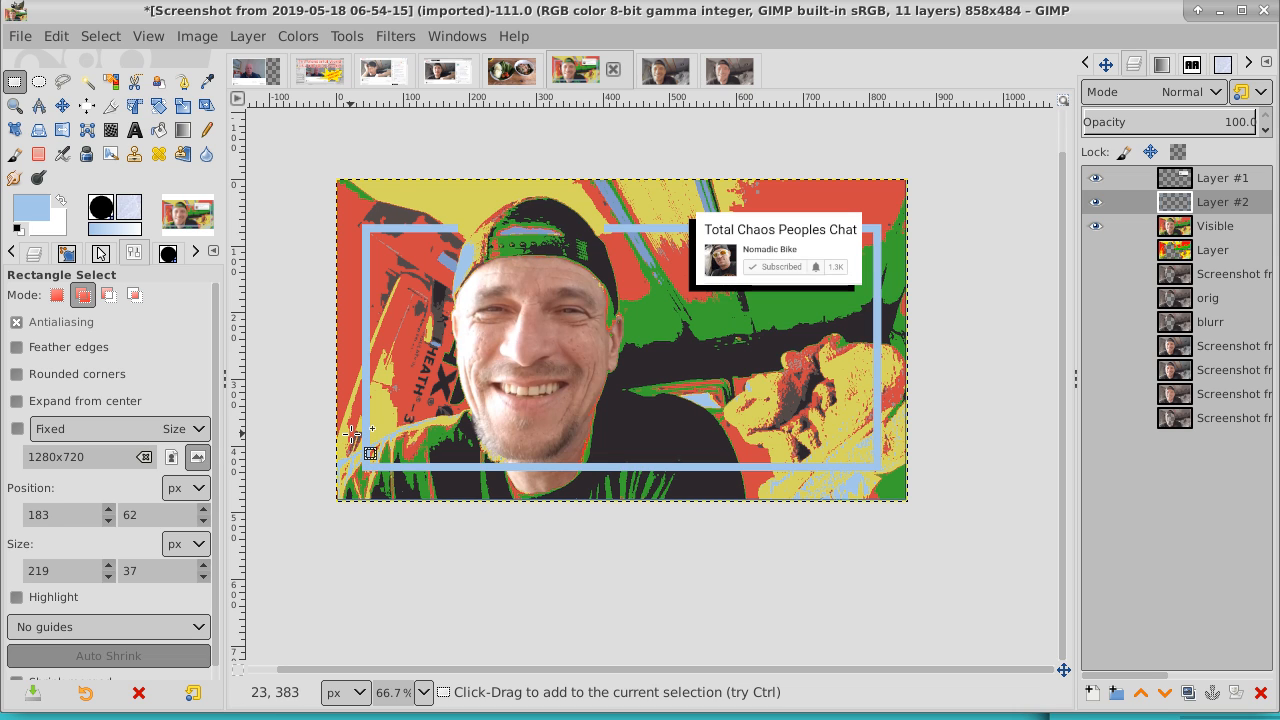
# - Delete the lower-left part of the blue frame across the neck and shirt within a selection about 594 × 73 px, and deselect
pyautogui.moveTo(352, 433); pyautogui.dragTo(746, 482)
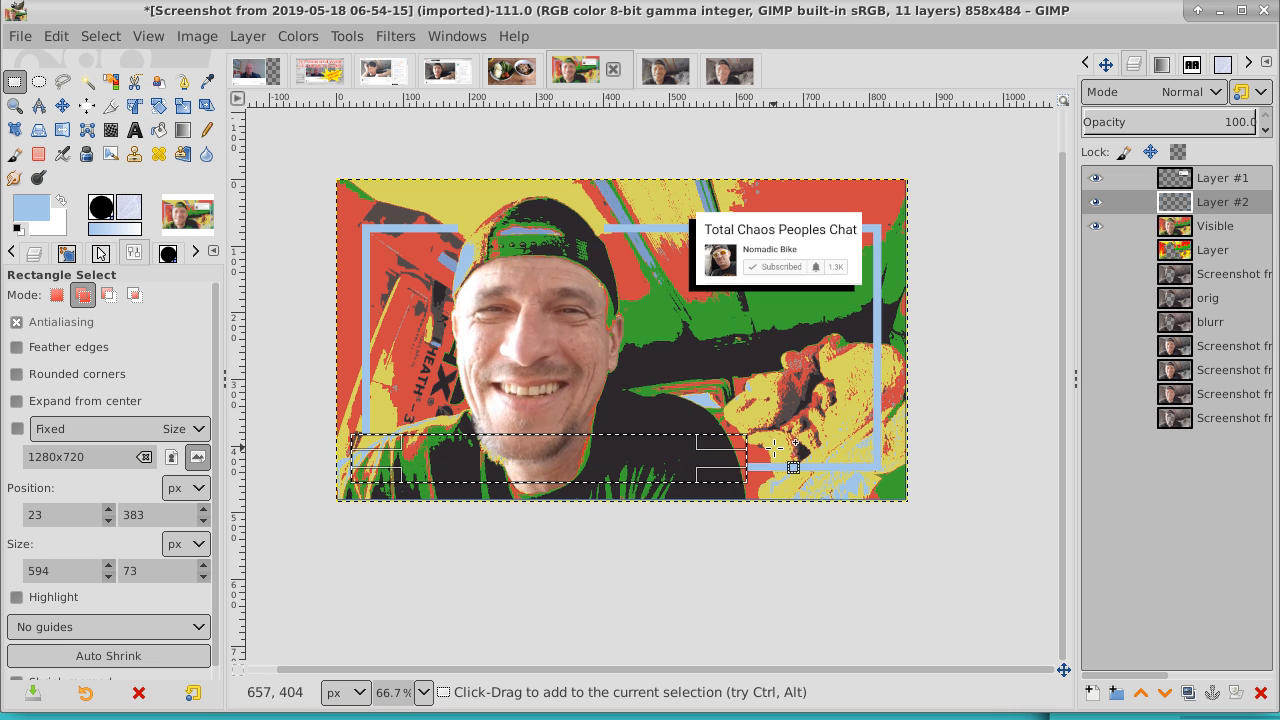
pyautogui.click(95, 36)
pyautogui.click(112, 89)
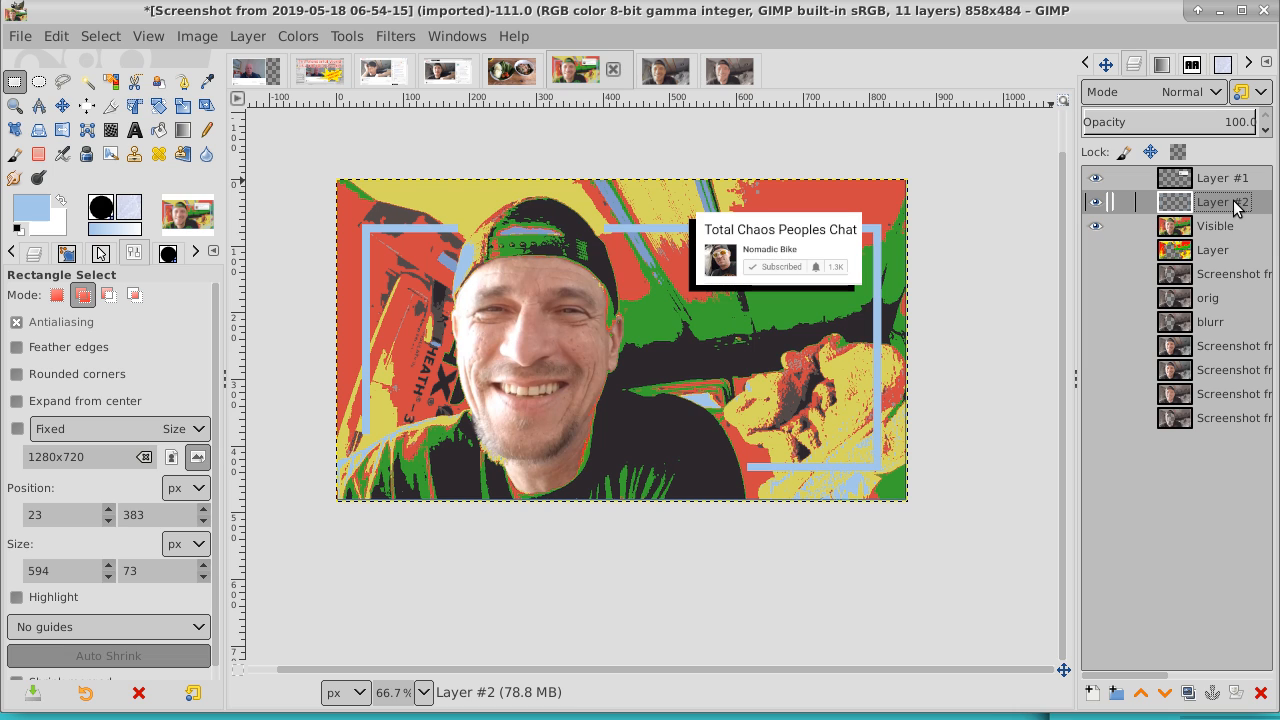
# - Add another transparent layer above the blue frame layer, and select the remaining frame by color on its own layer
pyautogui.click(1092, 693)
pyautogui.press('Return')
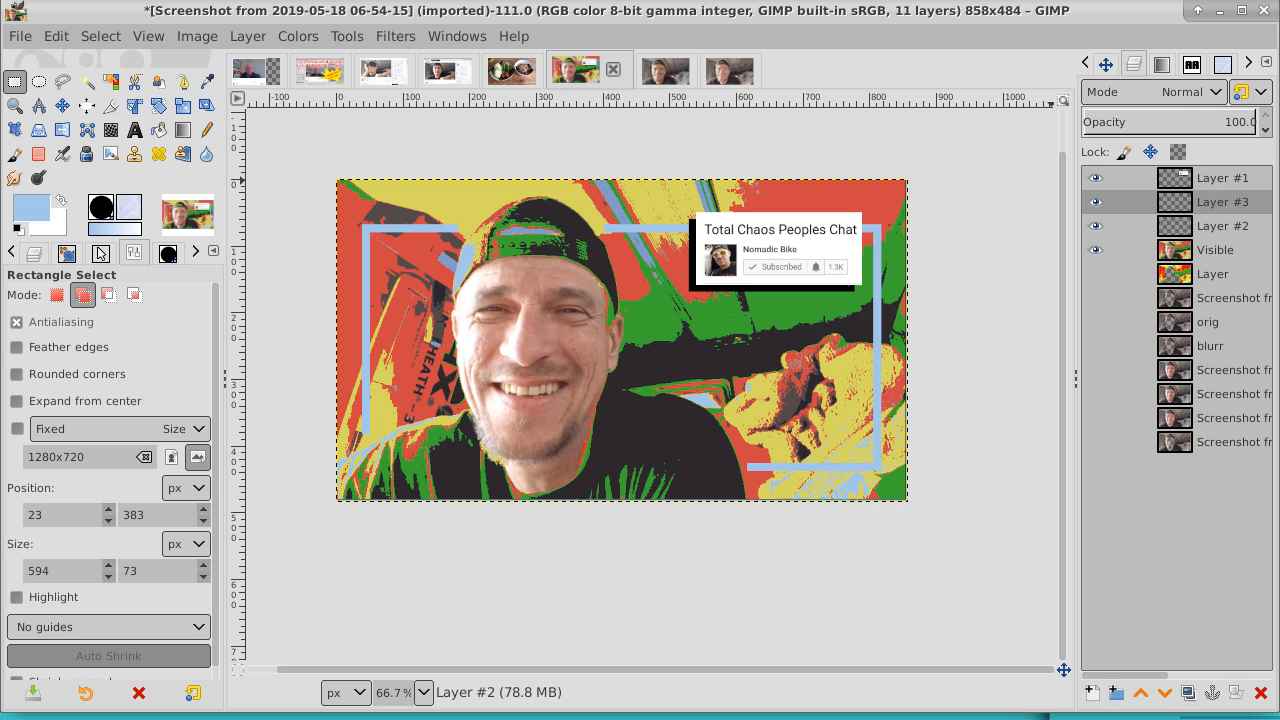
pyautogui.click(1238, 228)
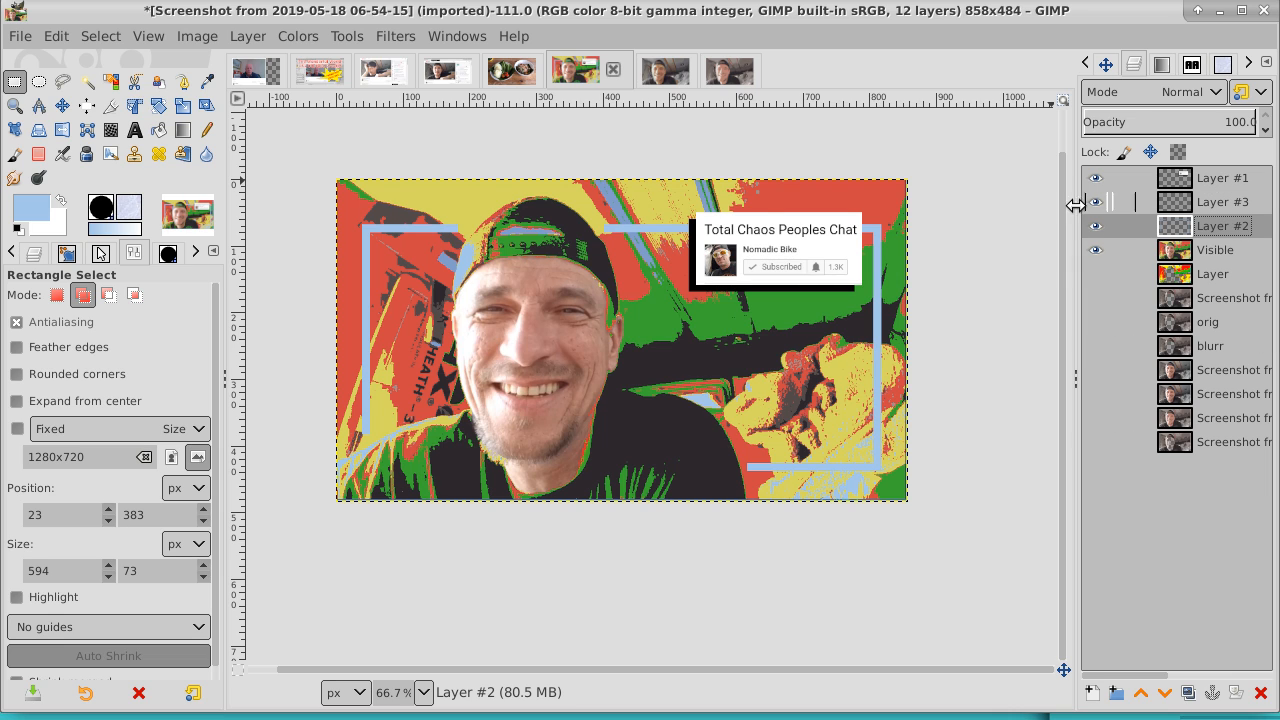
pyautogui.click(110, 82)
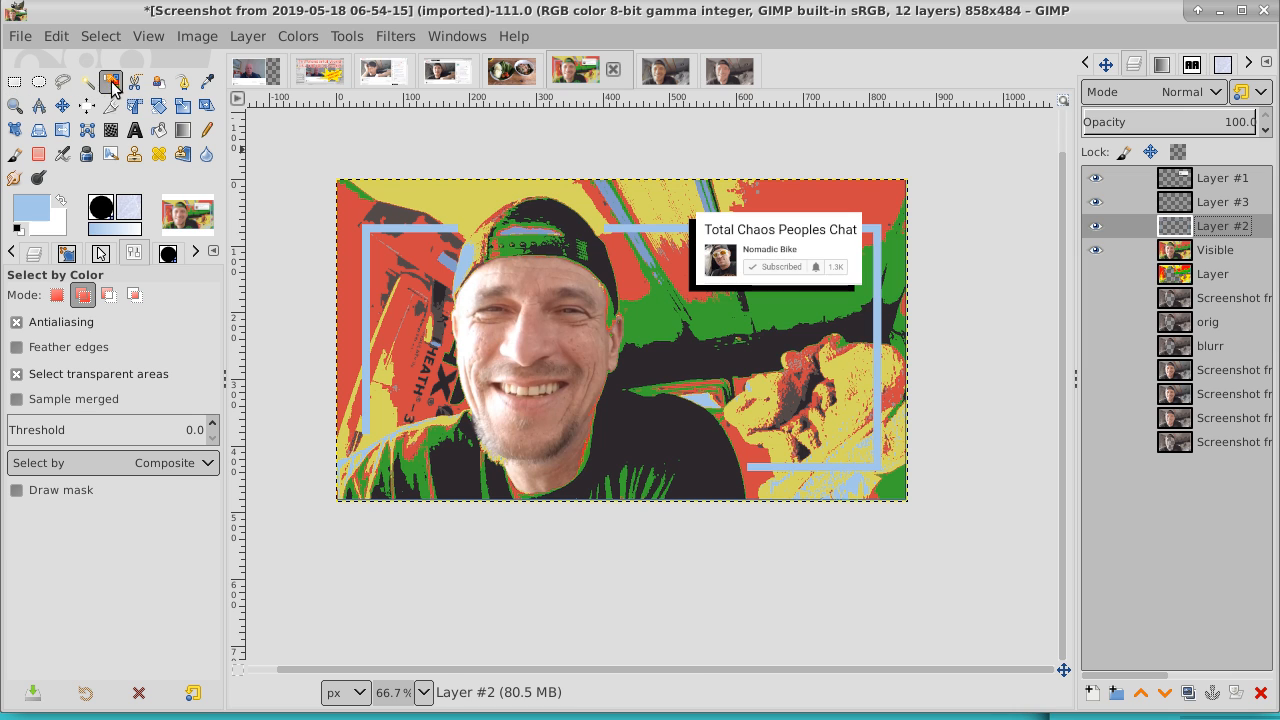
pyautogui.click(395, 229)
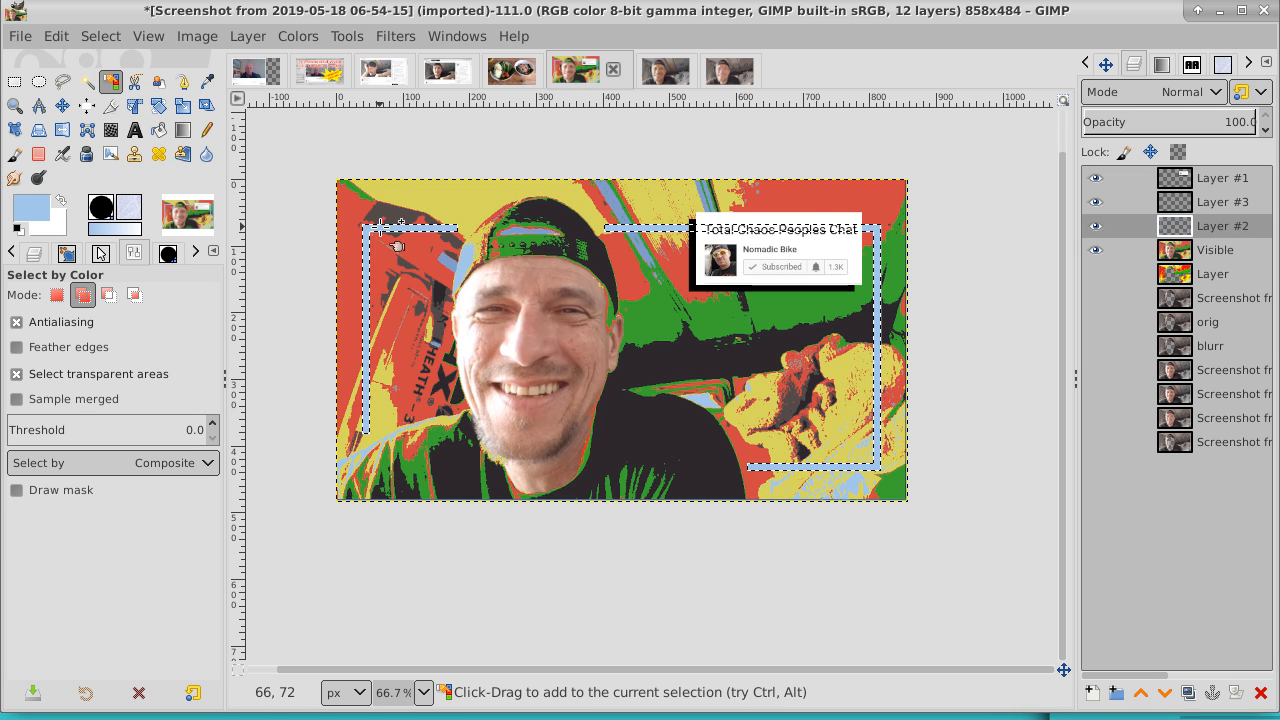
# - Move the empty Layer #3 below the blue frame layer and reset the colors to black and white
pyautogui.click(1237, 203)
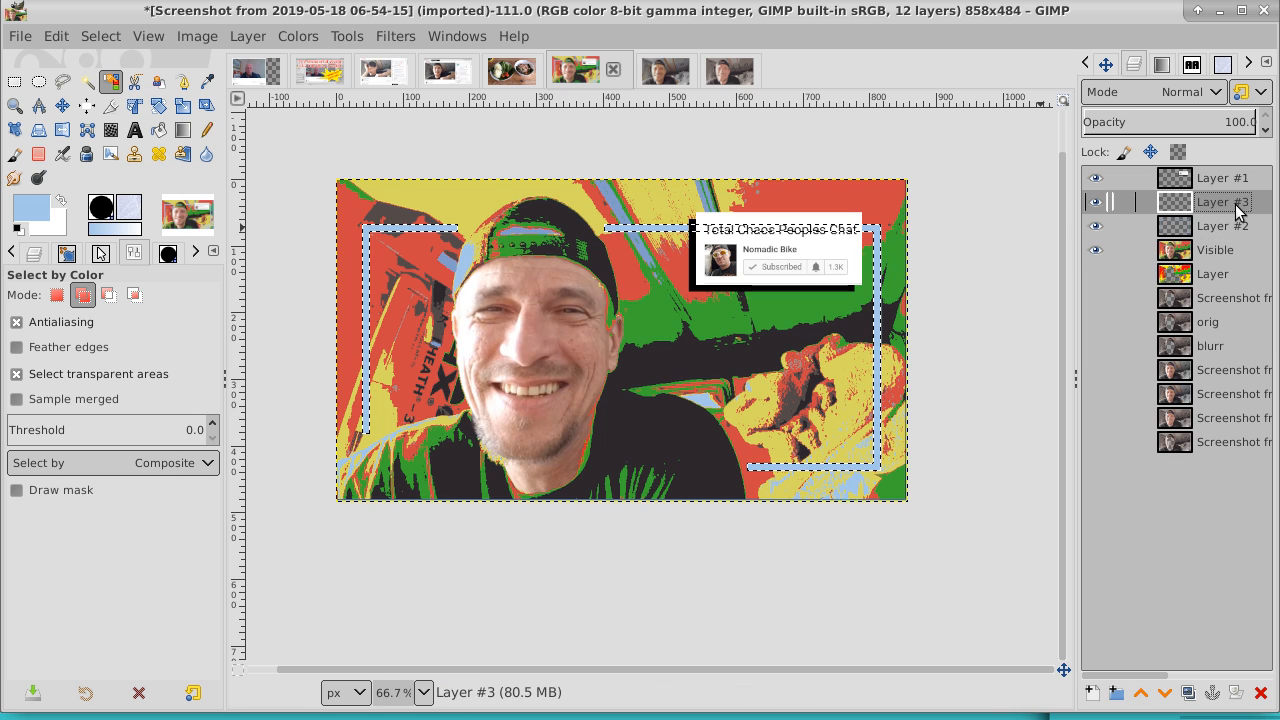
pyautogui.click(1164, 694)
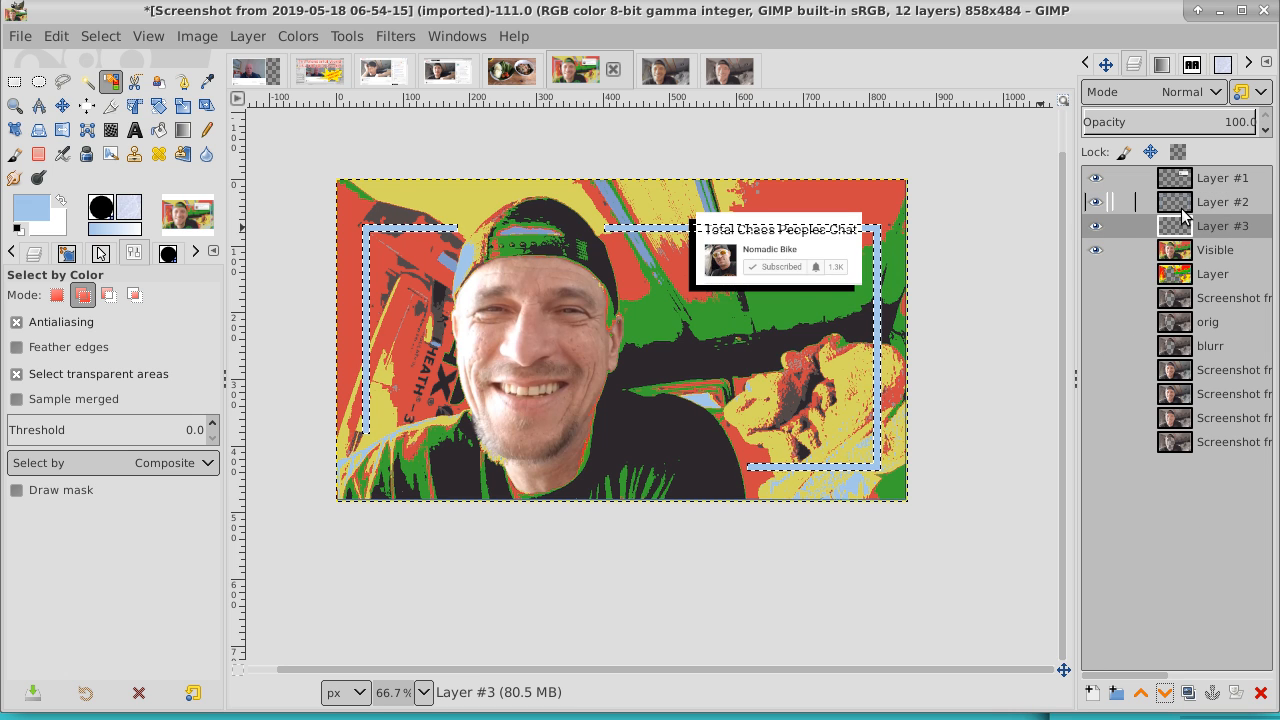
pyautogui.click(19, 229)
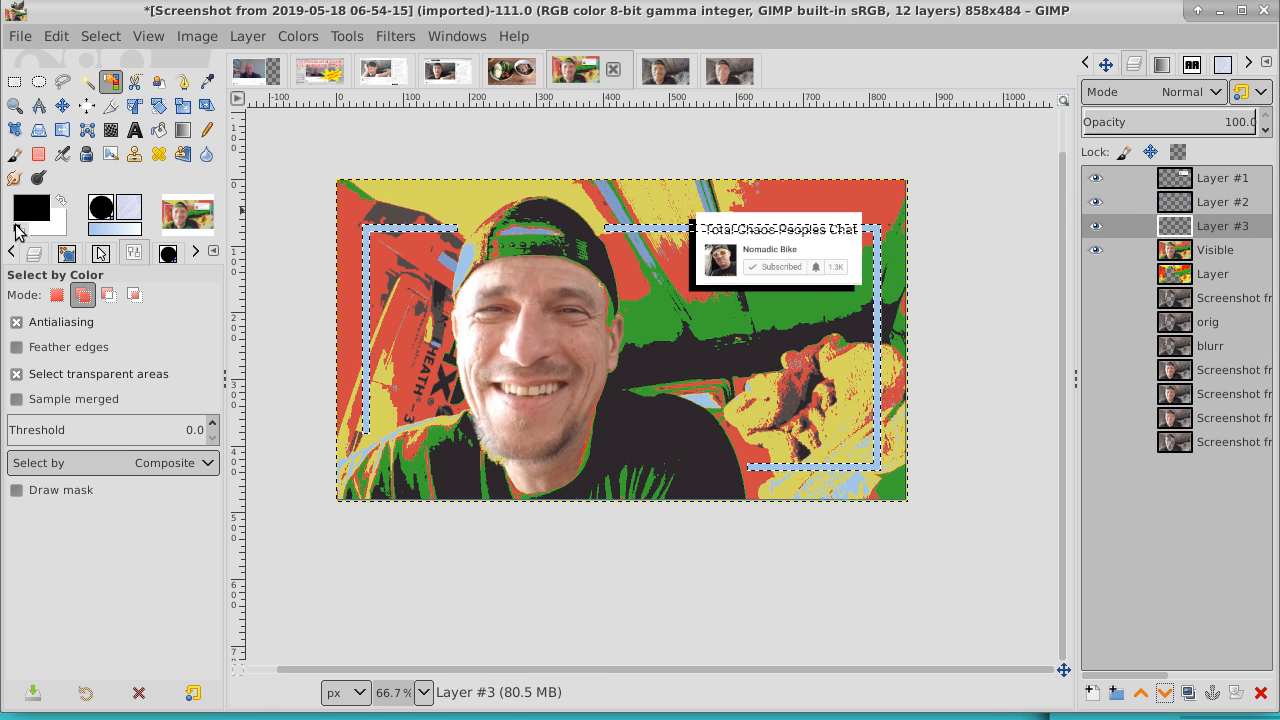
# - Fill the frame-shaped selection with black on Layer #3, below the blue frame layer, and clear the selection
pyautogui.click(160, 135)
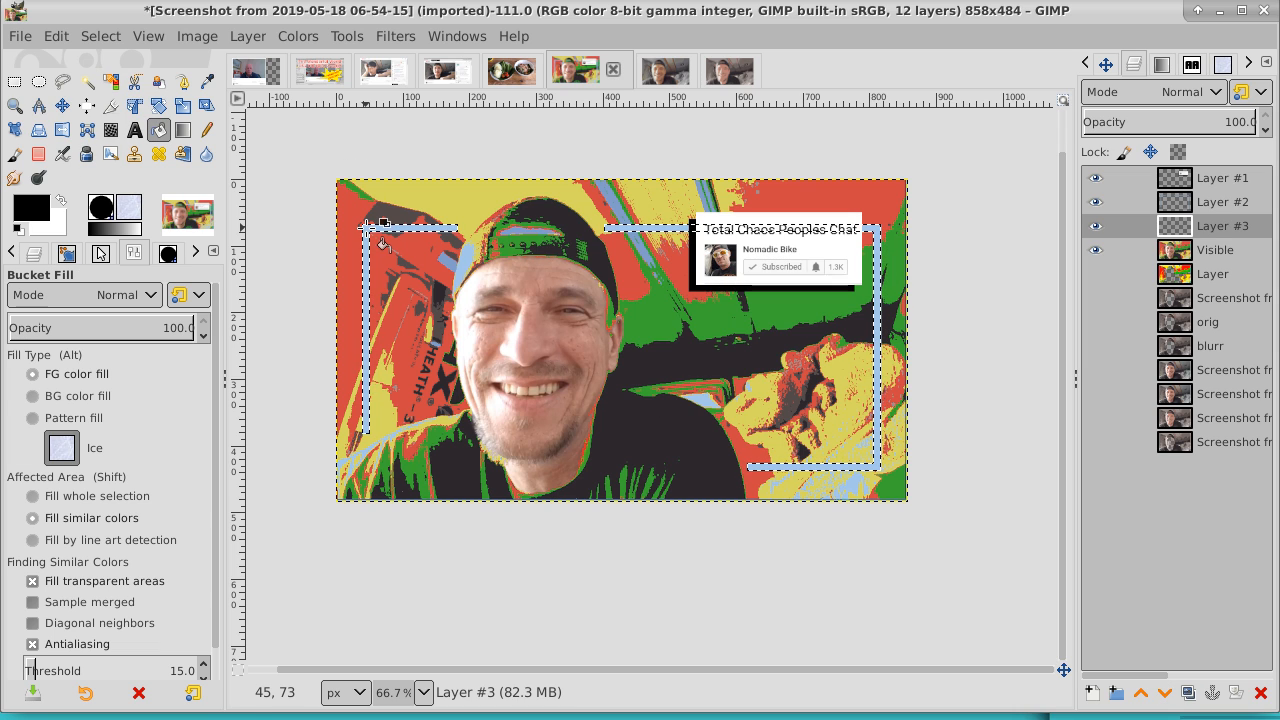
pyautogui.click(103, 36)
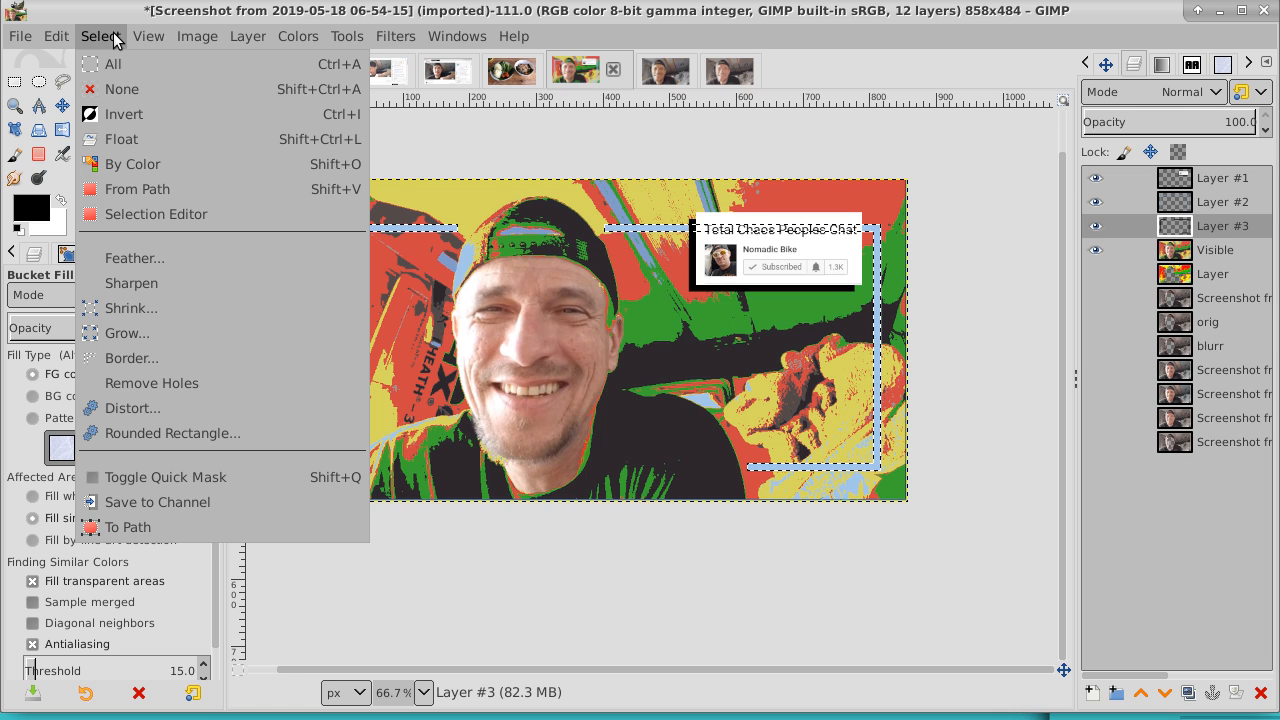
pyautogui.click(122, 89)
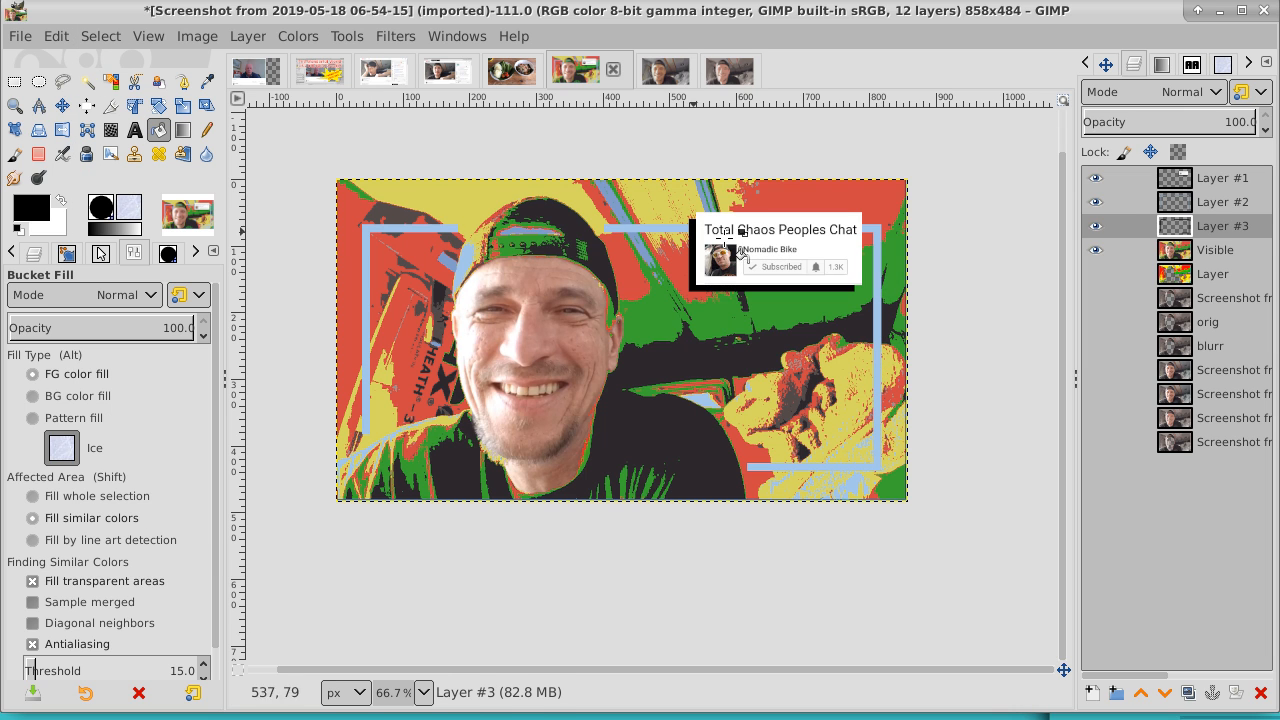
# - Hide and show the blue frame layer, Layer #2, to check the black copy beneath it
pyautogui.click(1095, 203)
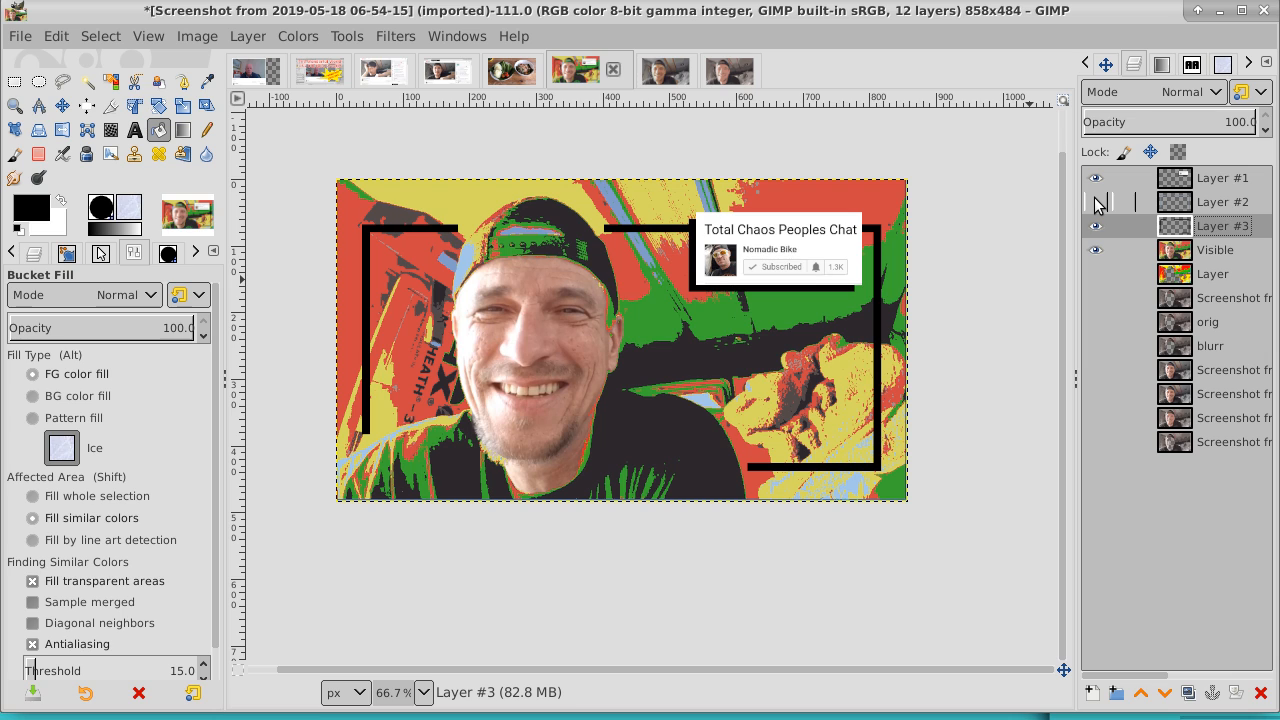
pyautogui.click(1095, 203)
pyautogui.click(1095, 203)
pyautogui.click(1095, 203)
pyautogui.click(1095, 203)
pyautogui.click(1095, 203)
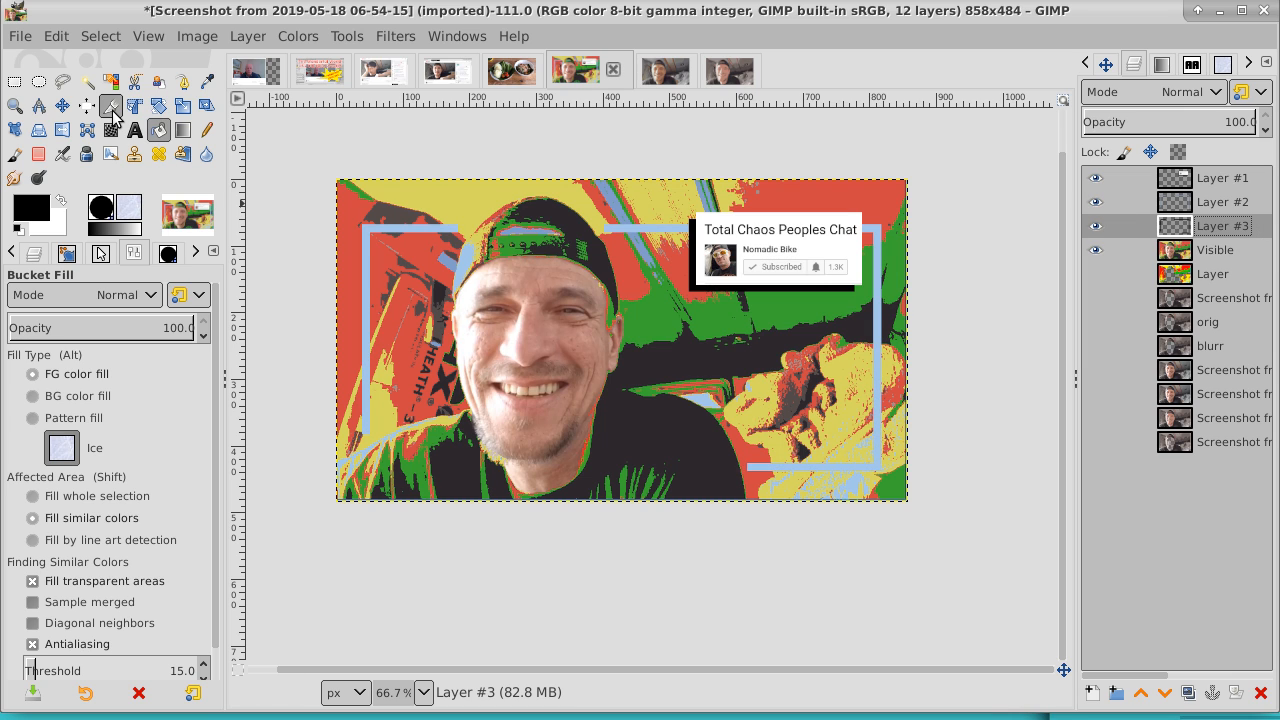
# - Nudge the black frame layer a few pixels down and left as a shadow, and fit the layer to the image size
pyautogui.click(62, 106)
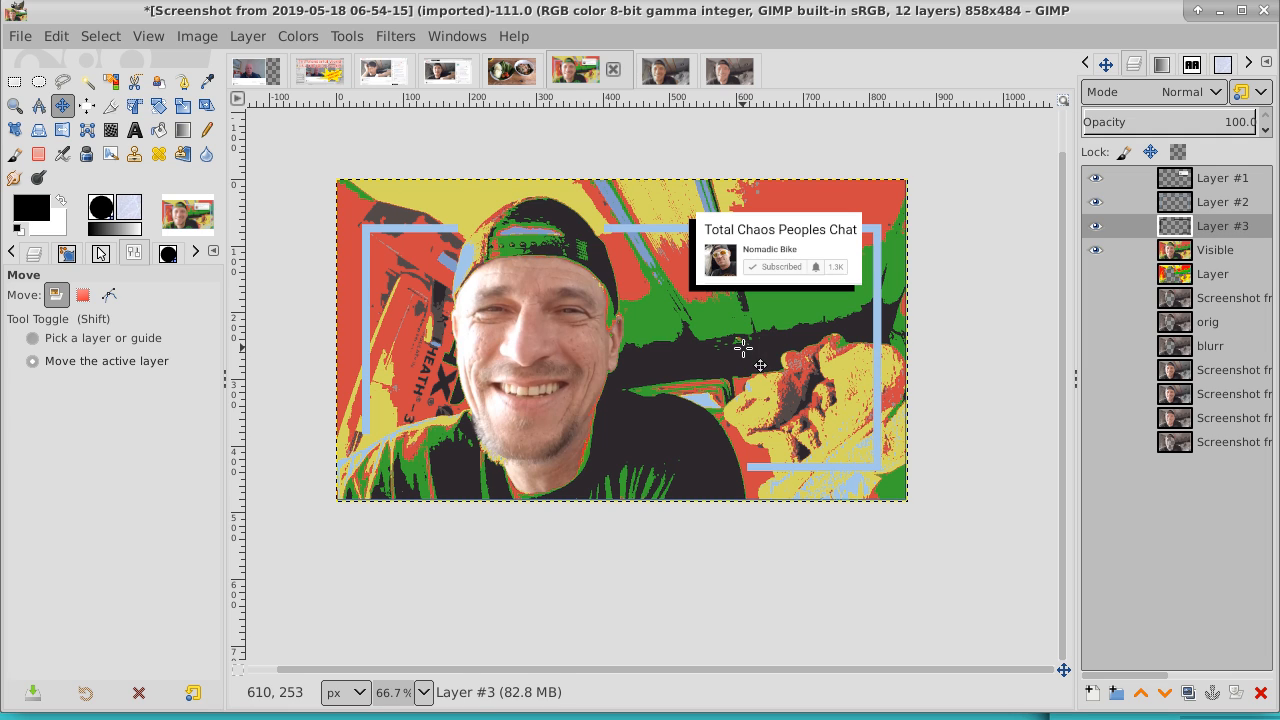
pyautogui.press('Down')
pyautogui.press('Down')
pyautogui.press('Down')
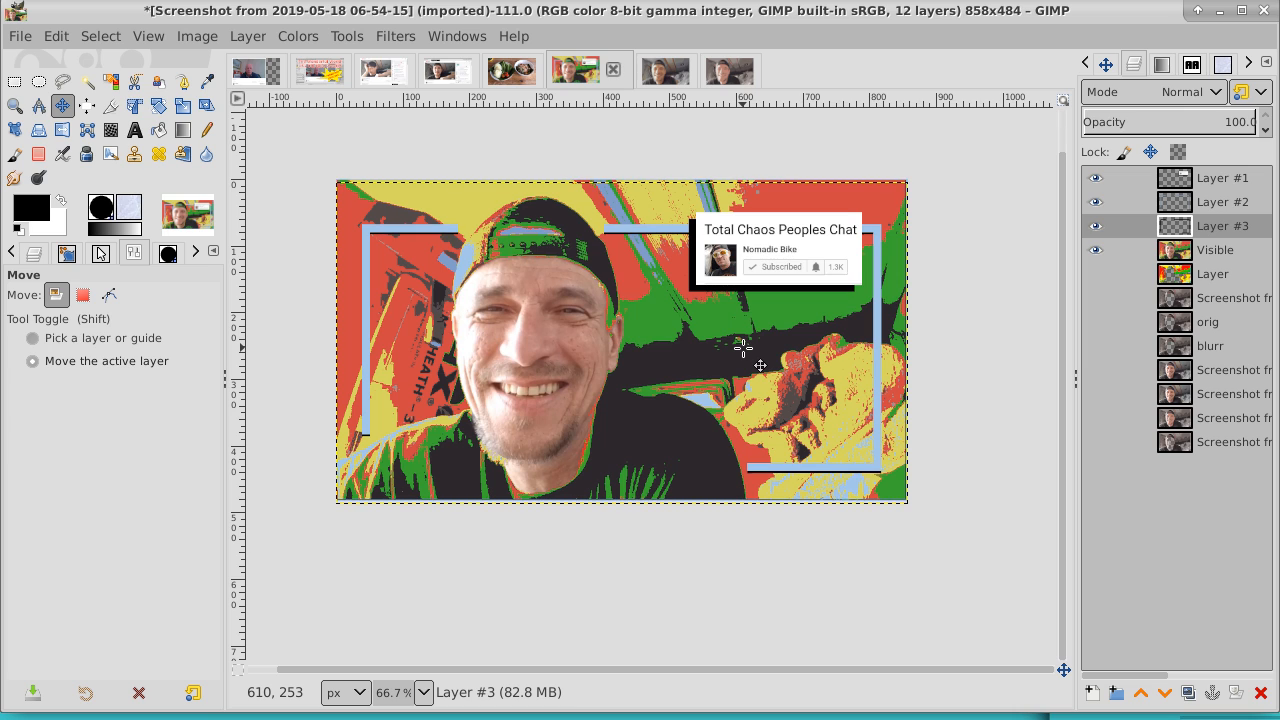
pyautogui.press('Left')
pyautogui.press('Left')
pyautogui.press('Left')
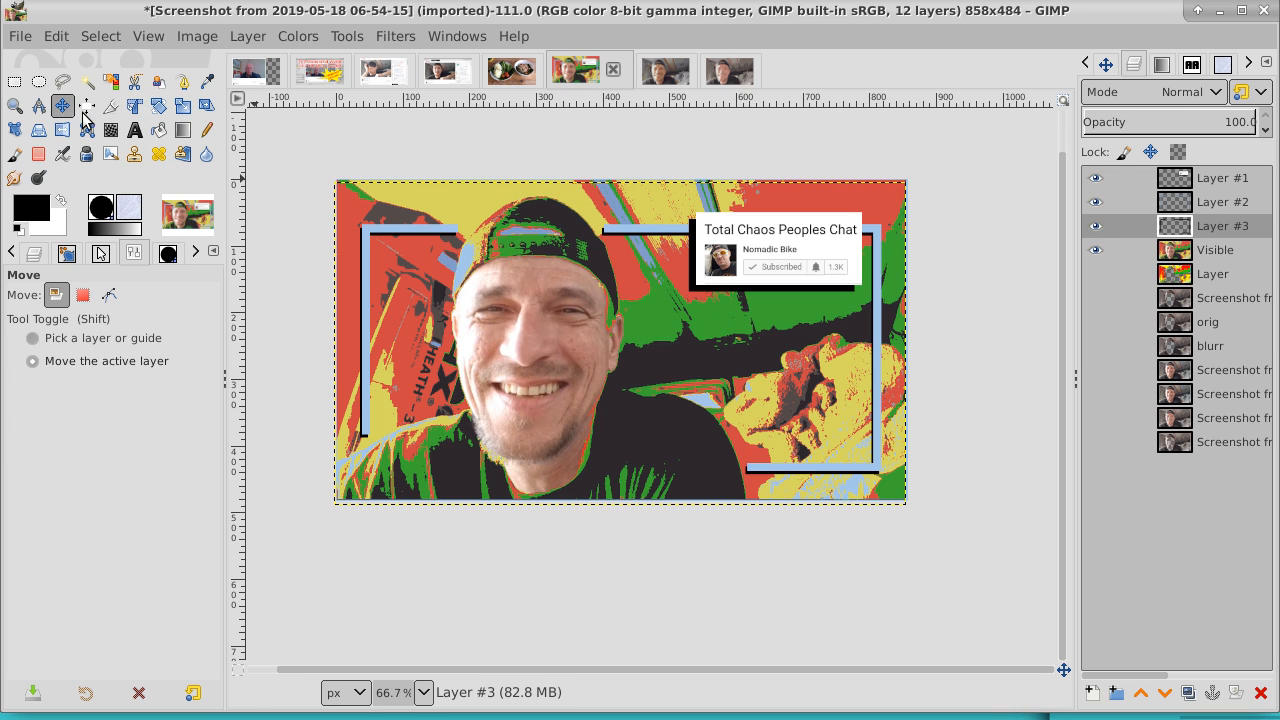
pyautogui.press('Left')
pyautogui.press('Left')
pyautogui.press('Left')
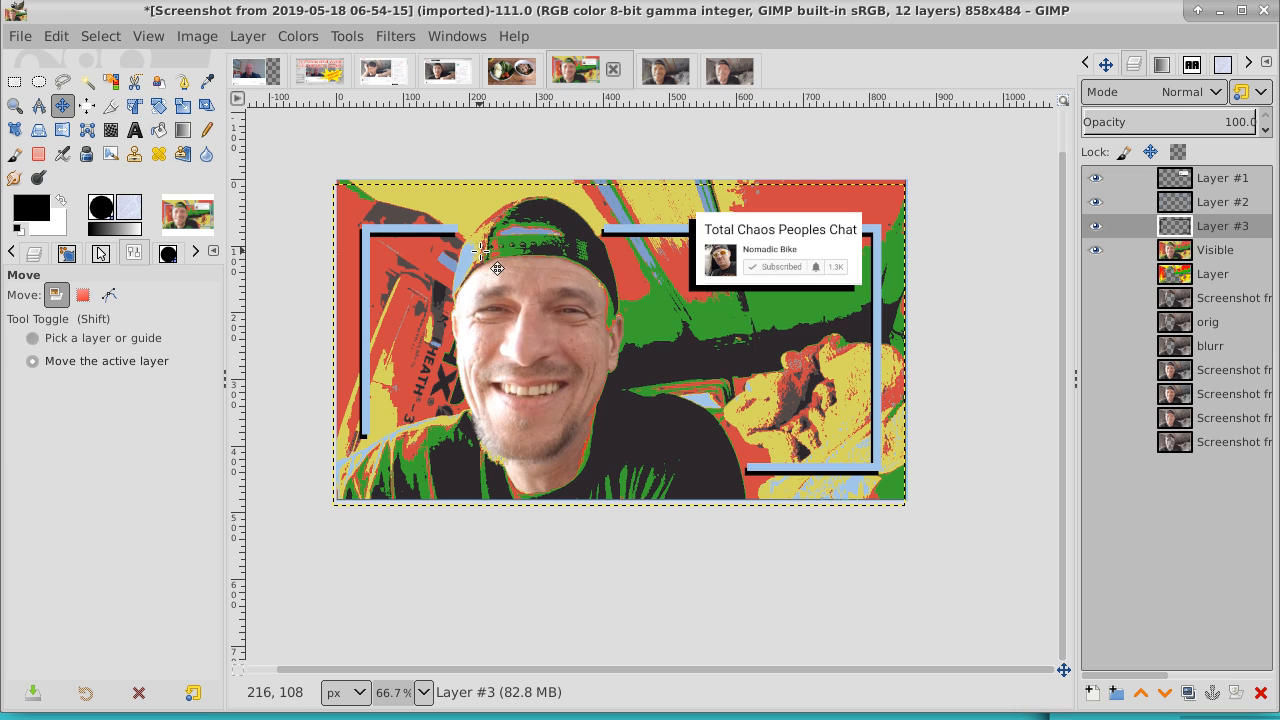
pyautogui.rightClick(1216, 224)
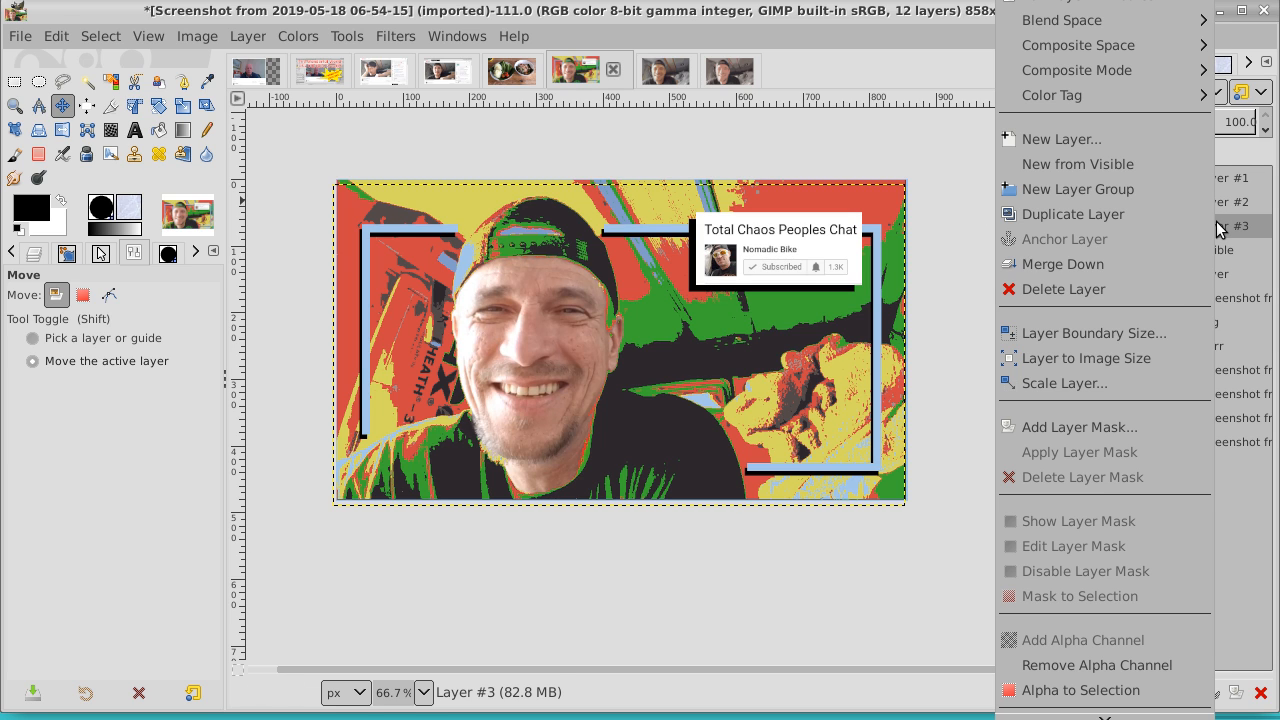
pyautogui.click(1146, 356)
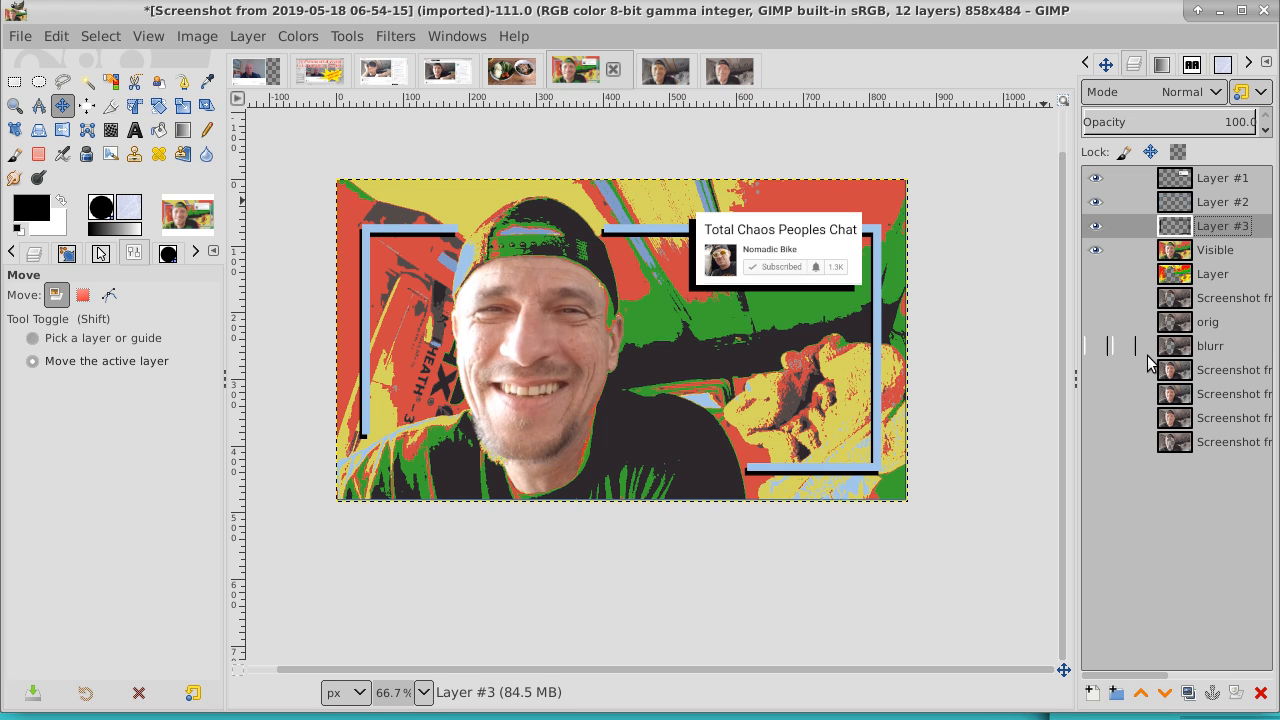
# - Duplicate the channel banner's Layer #1 and add a transparent 858 × 484 px layer above the copy
pyautogui.click(1224, 180)
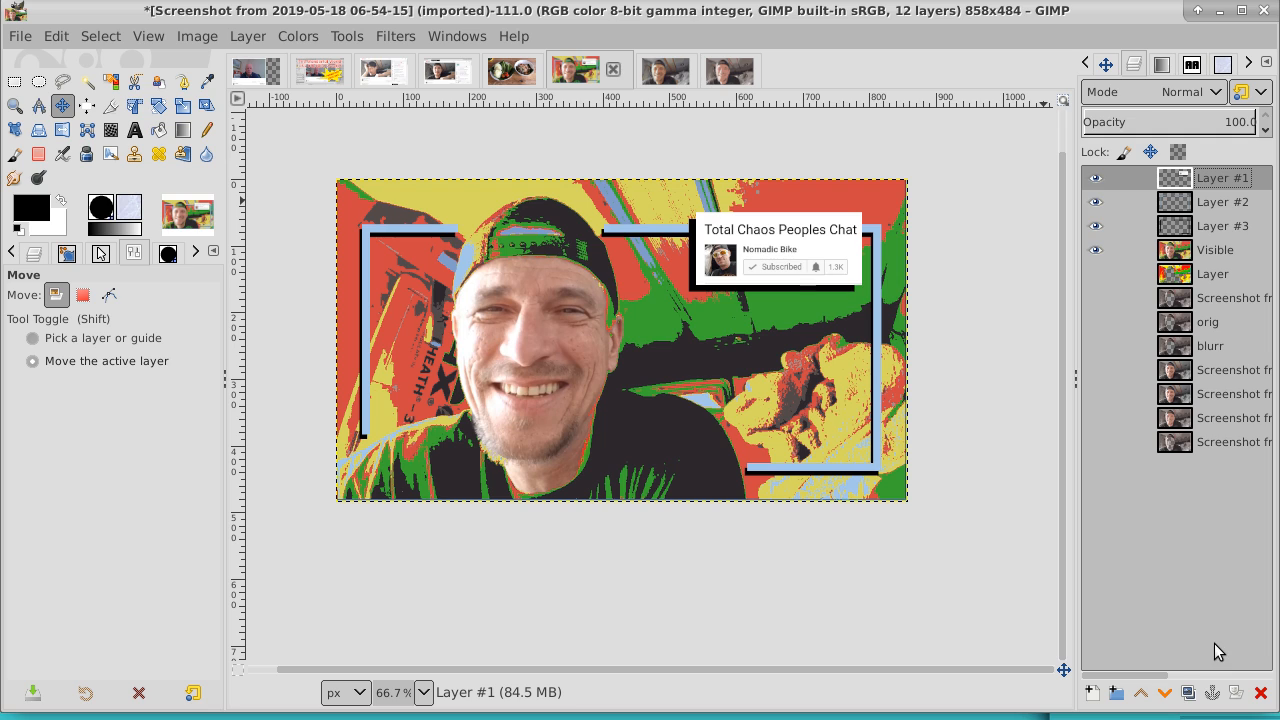
pyautogui.click(1188, 694)
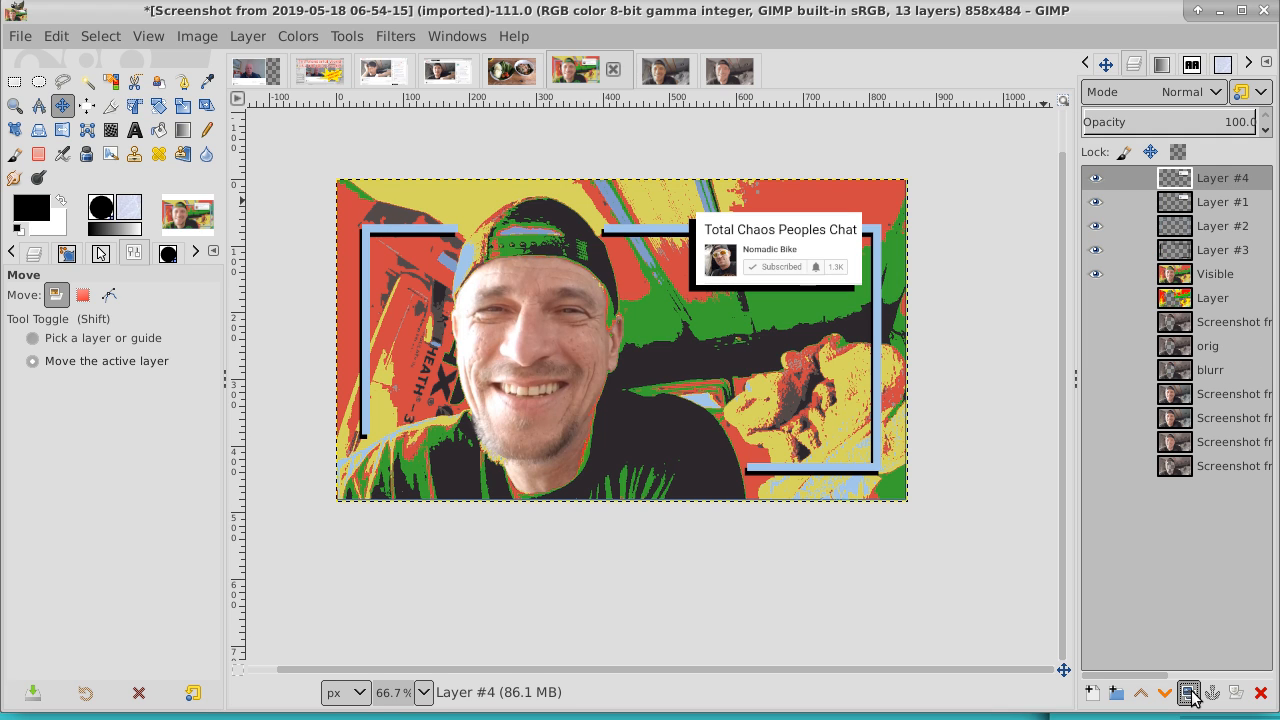
pyautogui.click(1090, 694)
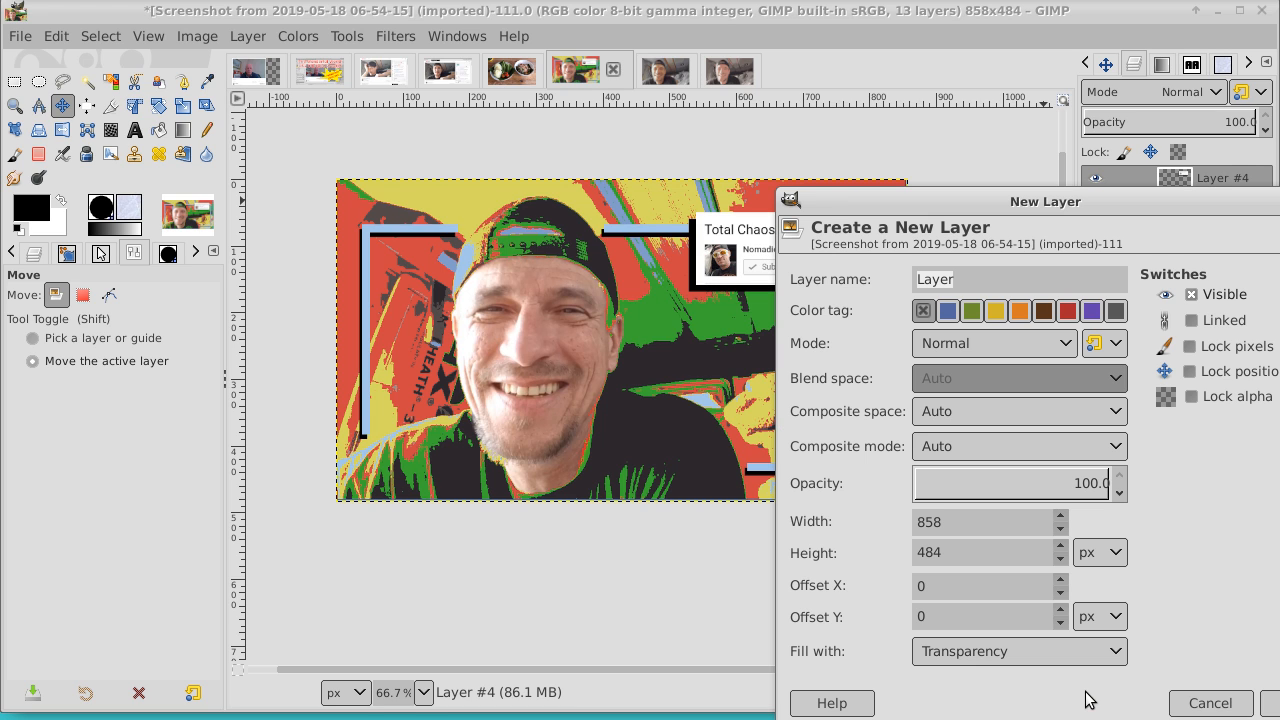
pyautogui.press('Return')
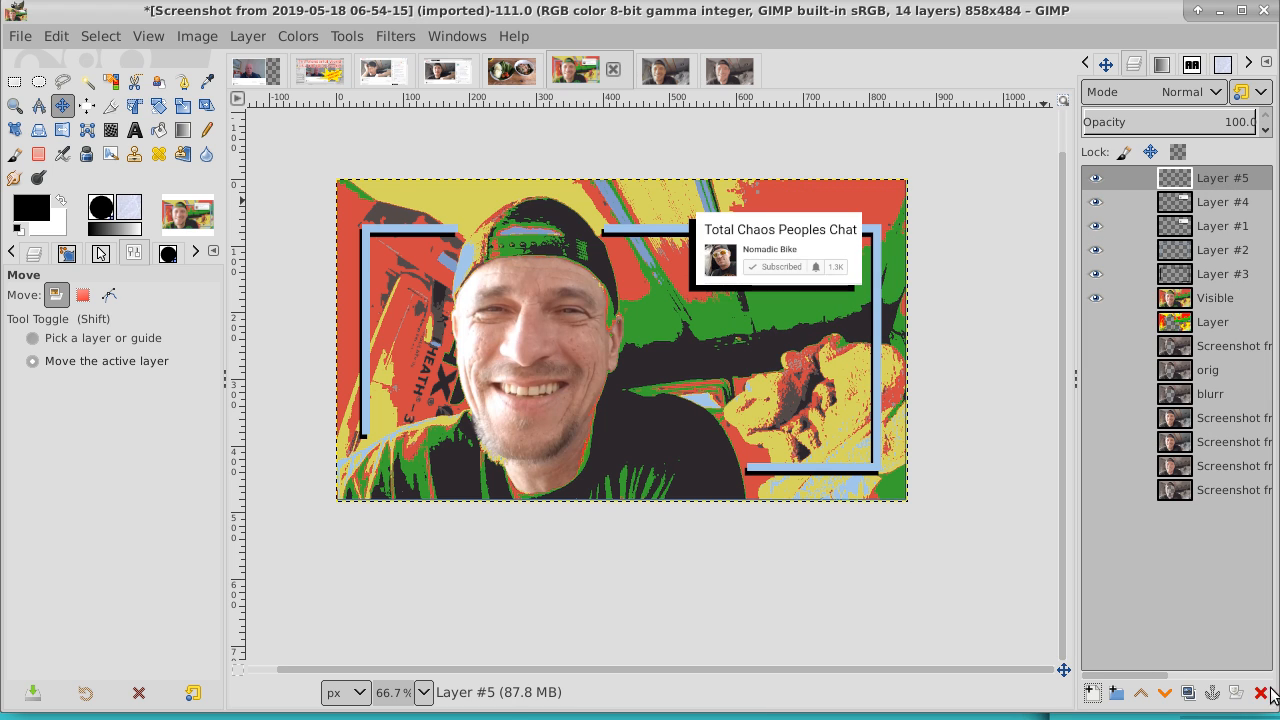
# - Add the black text "GIMP tutorial - Screen capture" in Oliver's Barney at 49 px, starting at the frame's left side
pyautogui.click(135, 133)
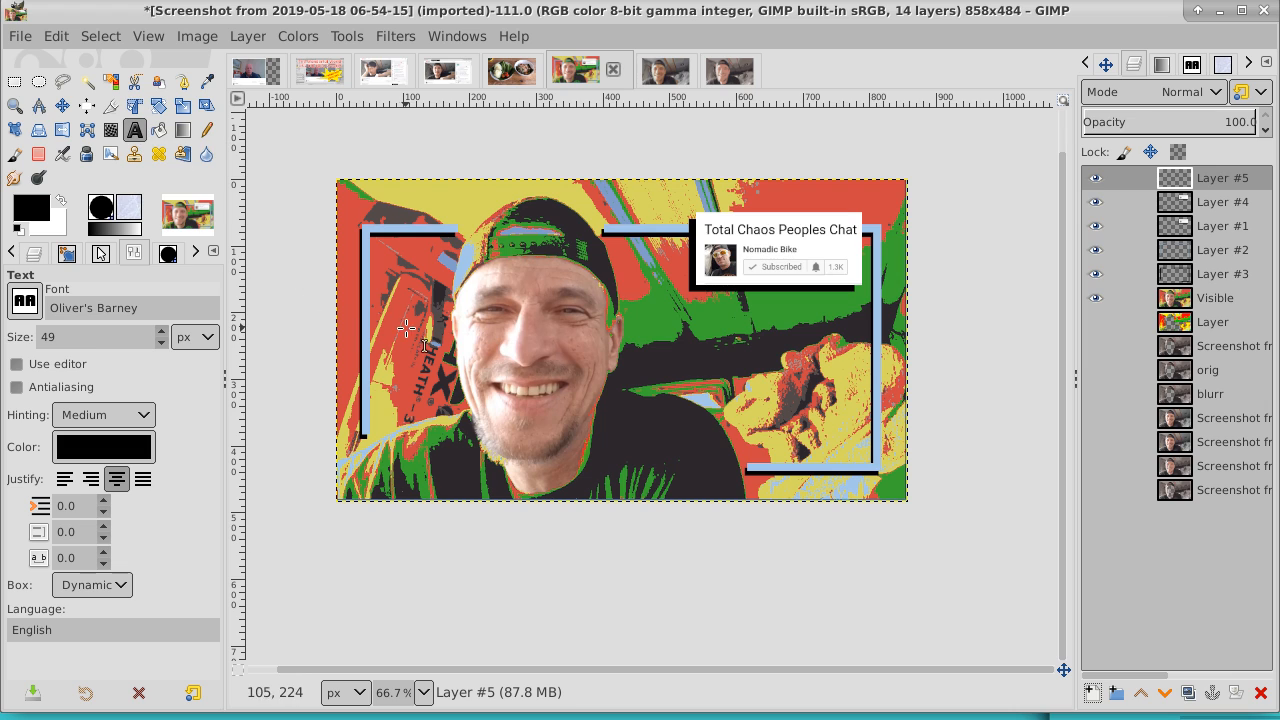
pyautogui.click(362, 338)
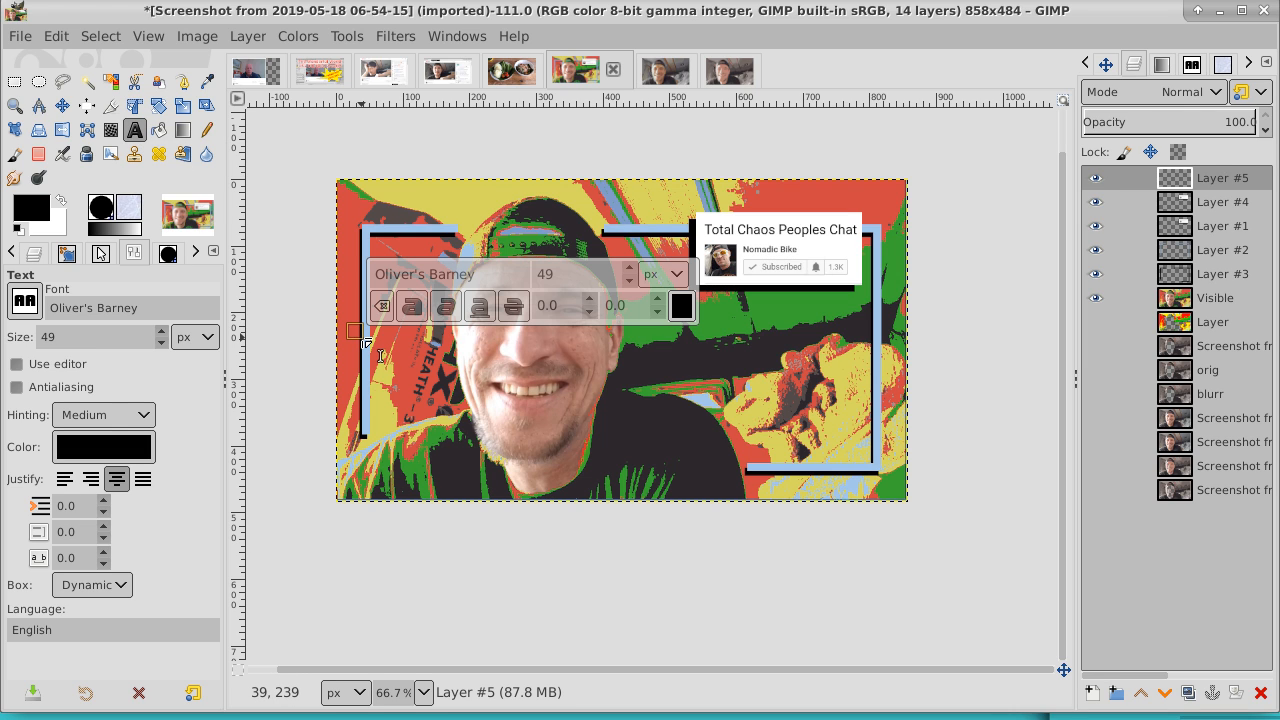
pyautogui.write('GI')
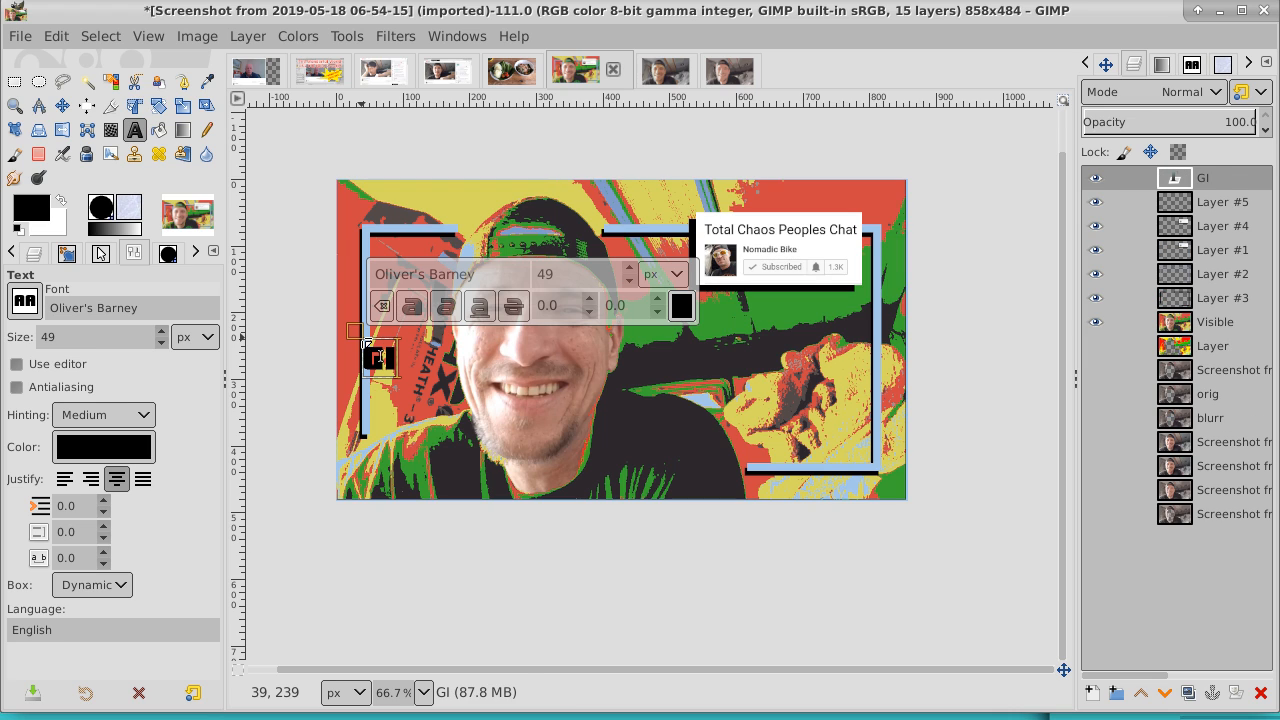
pyautogui.write('MP')
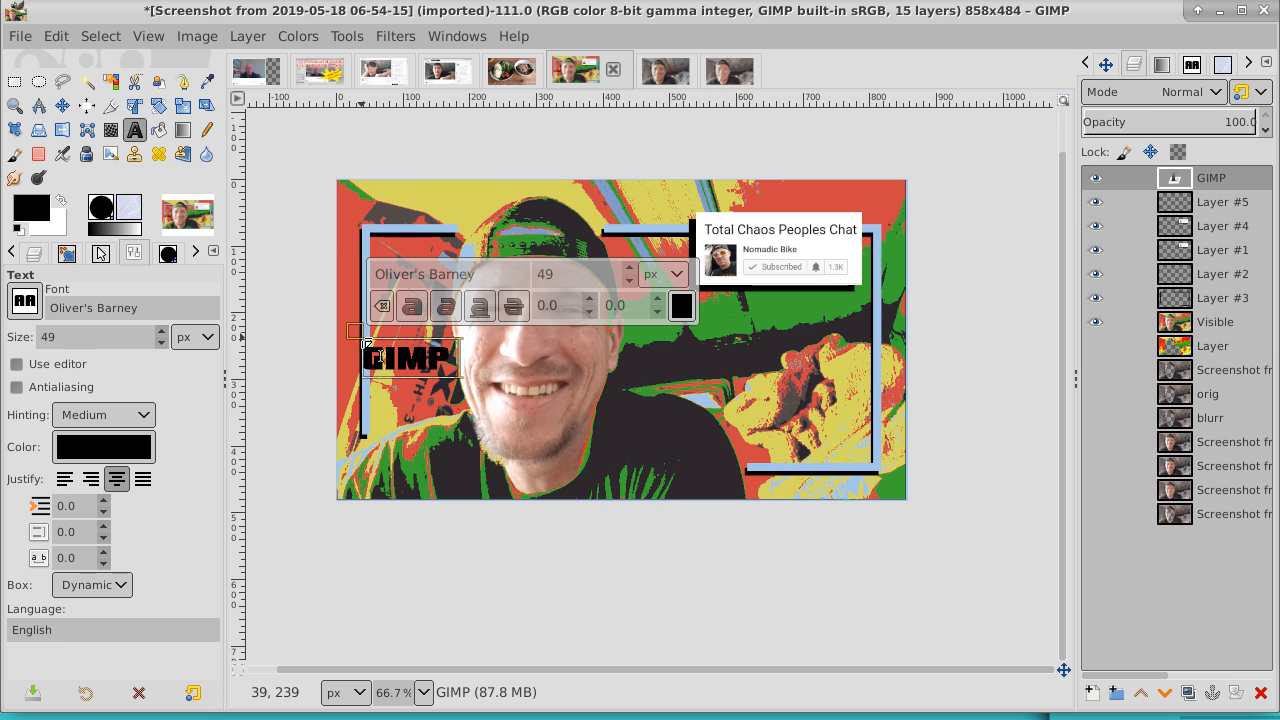
pyautogui.write(' Tu')
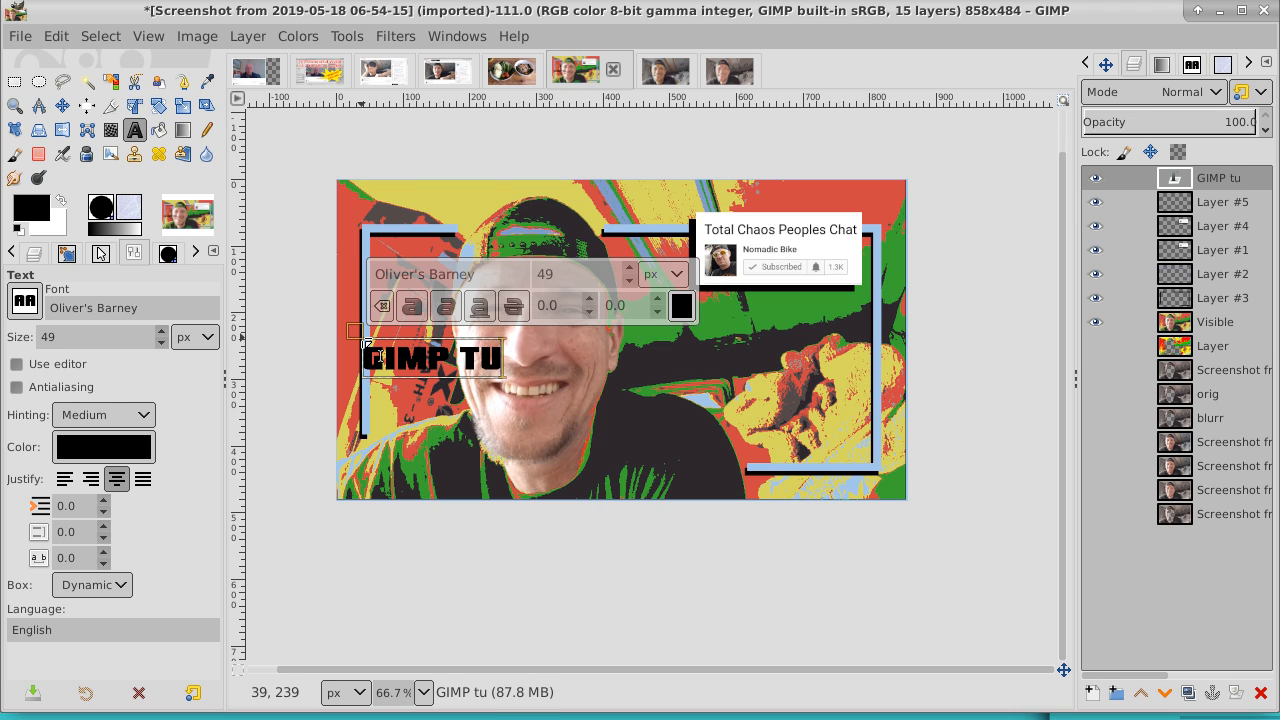
pyautogui.write('toria')
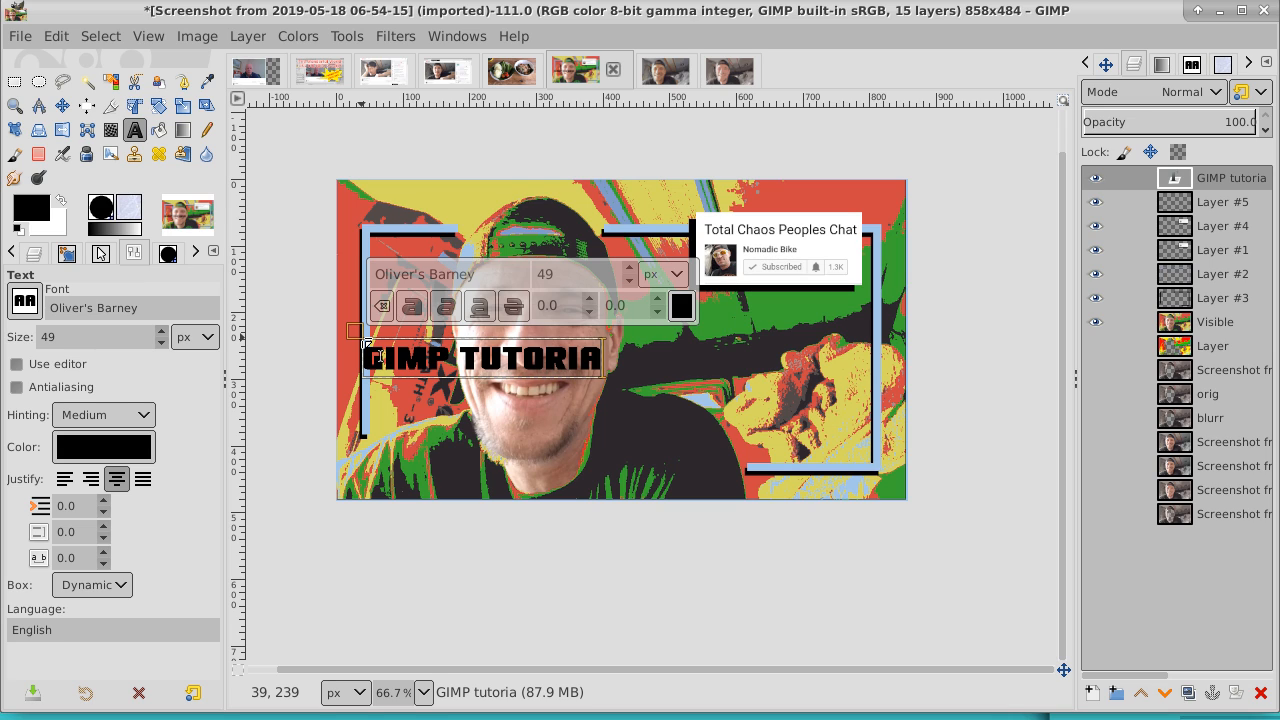
pyautogui.write('l')
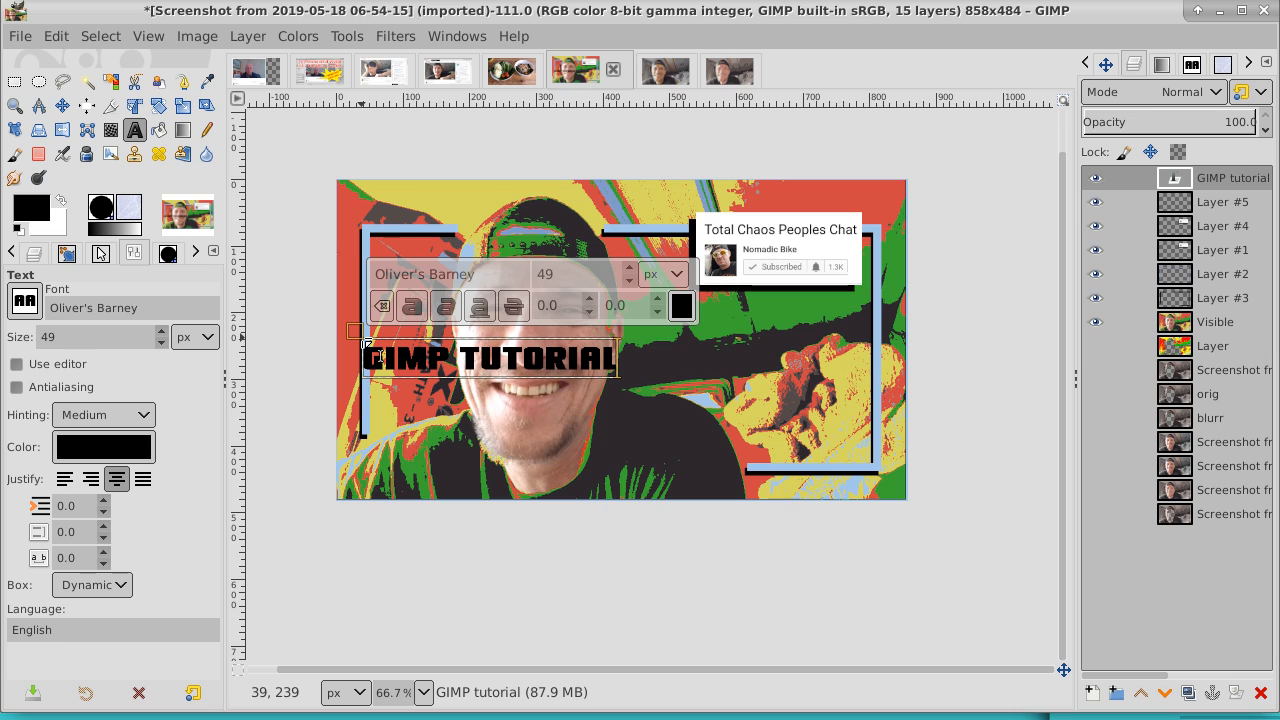
pyautogui.write(' -')
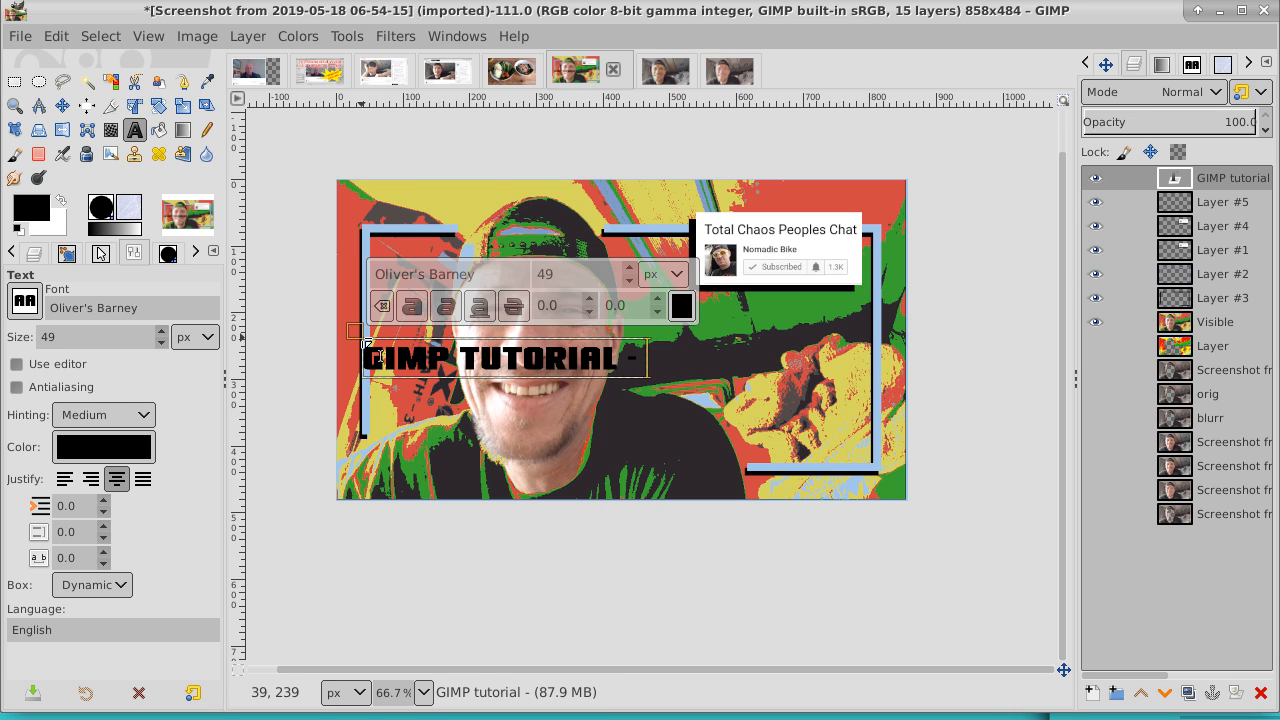
pyautogui.write(' Scre')
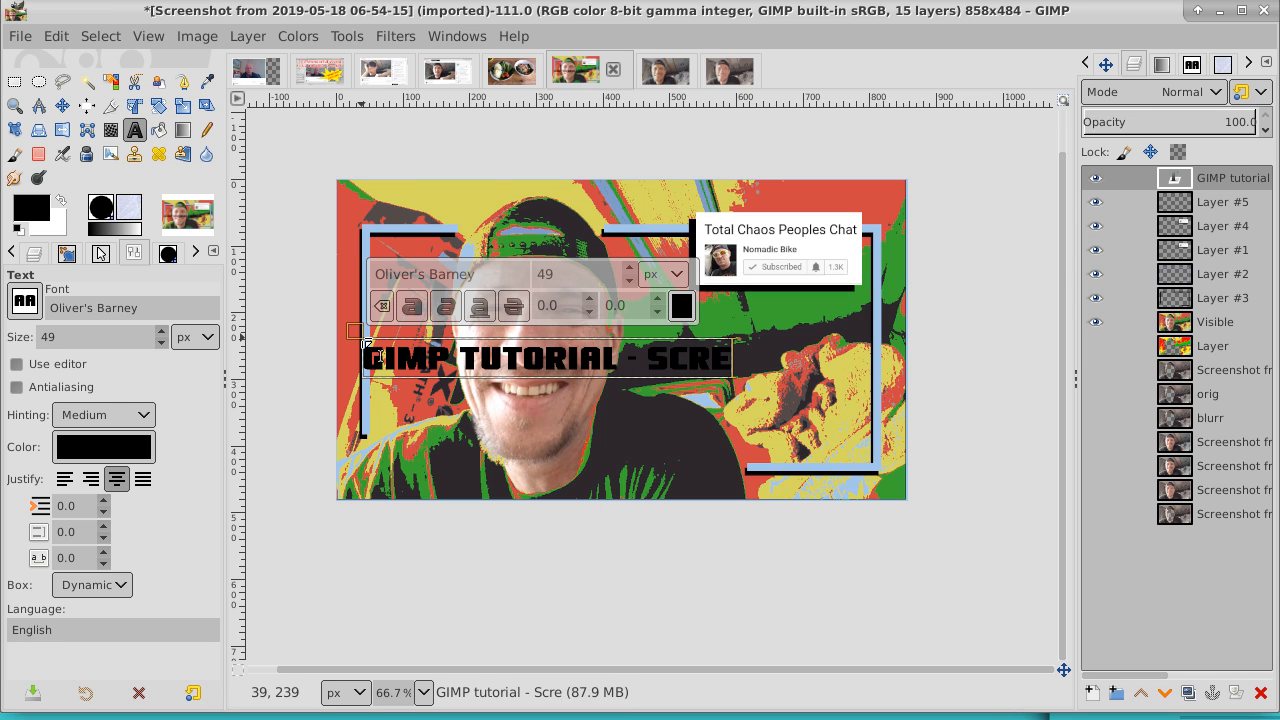
pyautogui.write('en ca')
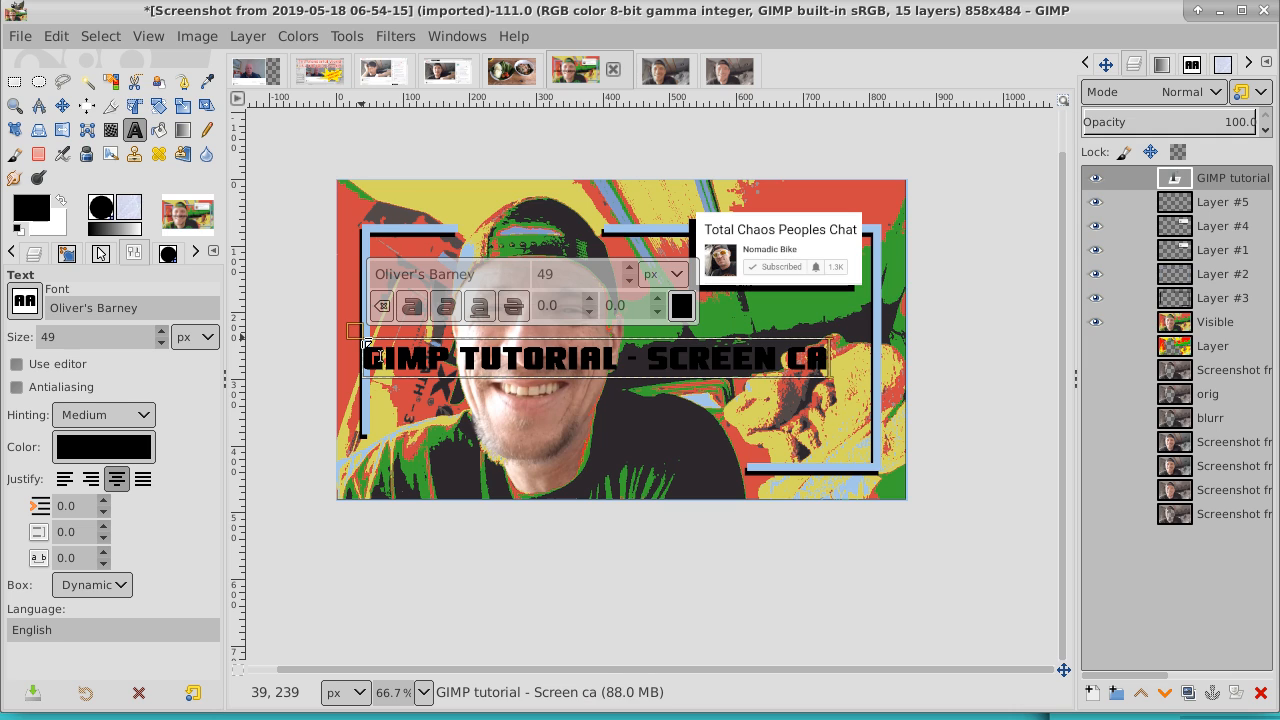
pyautogui.write('pture')
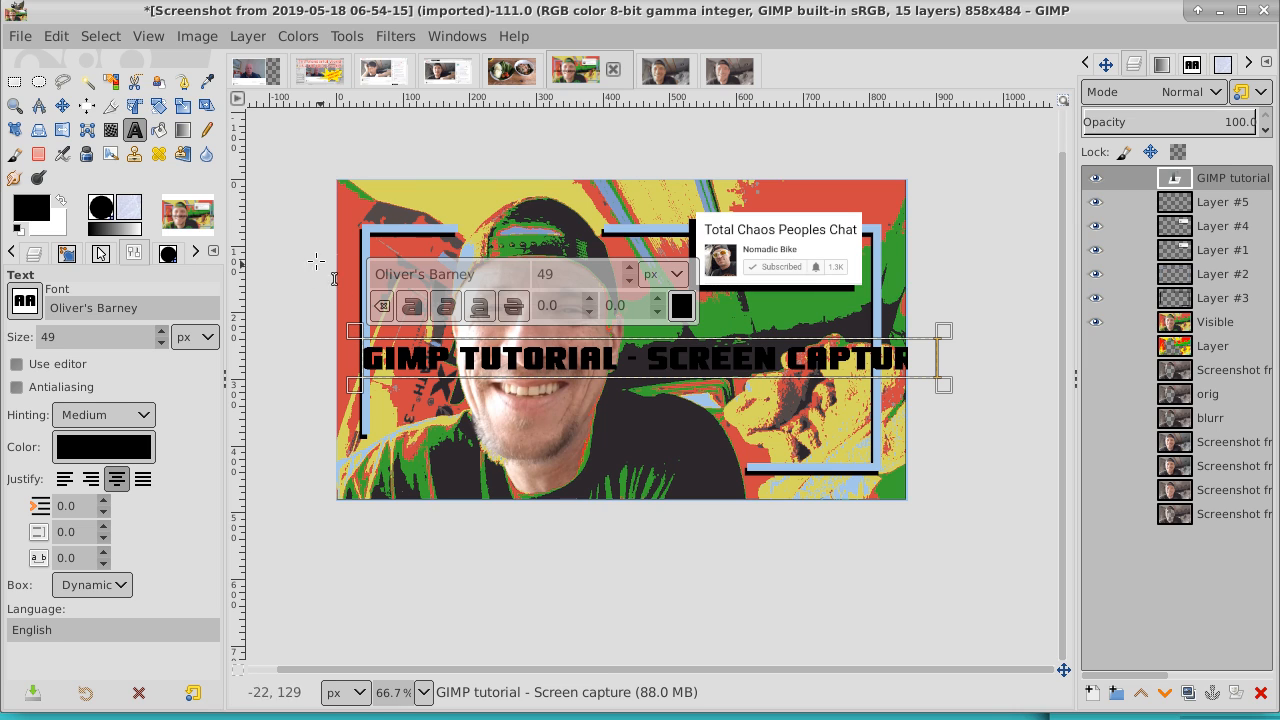
# - Break the text onto a second line before "Screen capture" and move it beside the face, inside the frame's lower-right corner
pyautogui.click(645, 357)
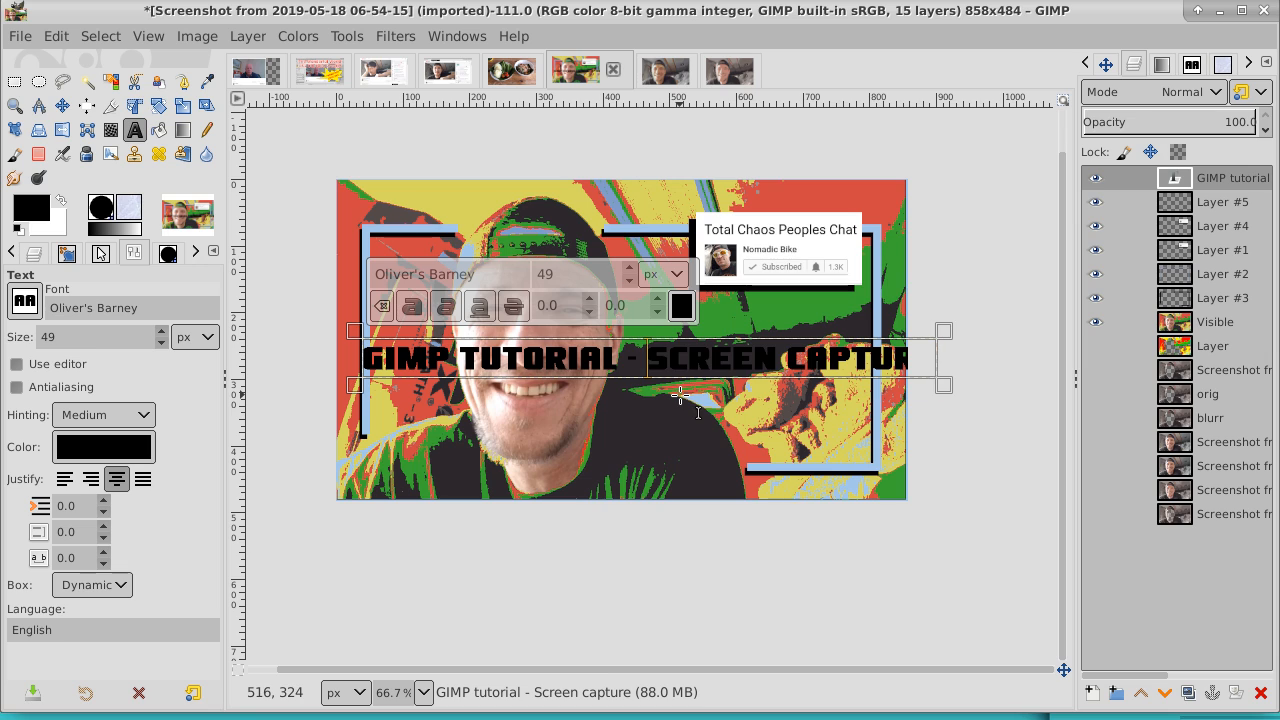
pyautogui.press('Return')
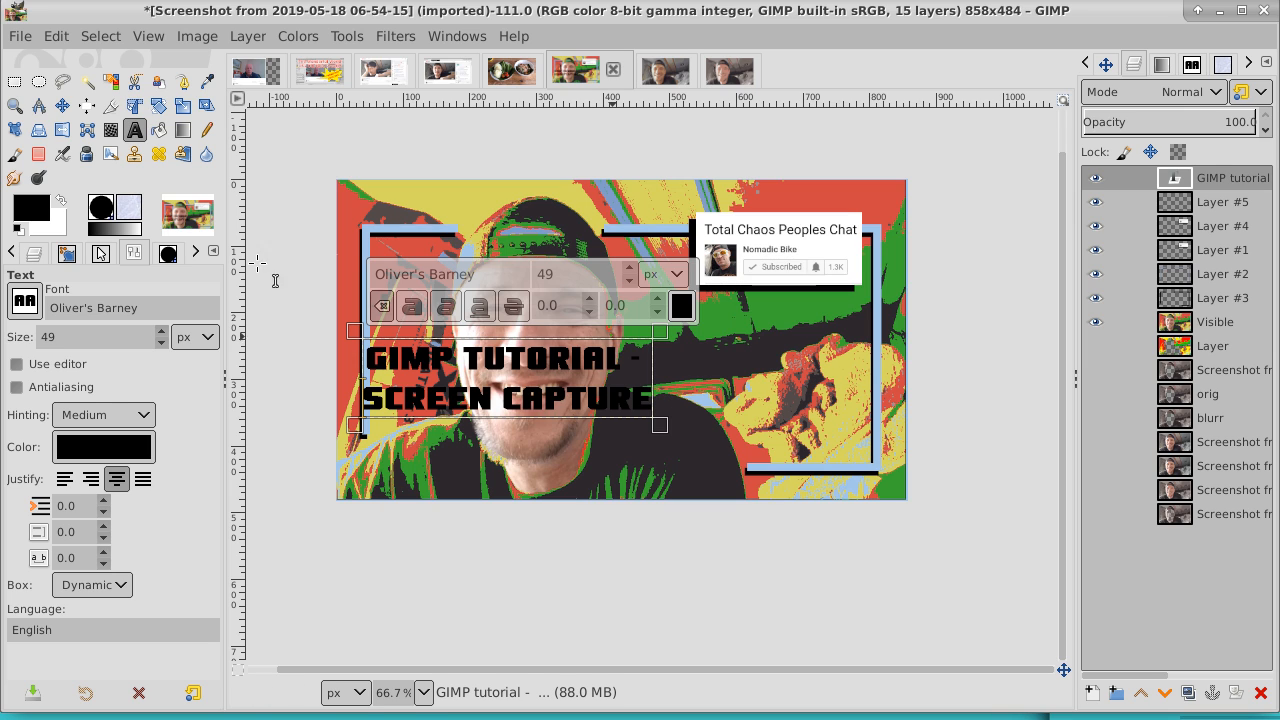
pyautogui.click(62, 105)
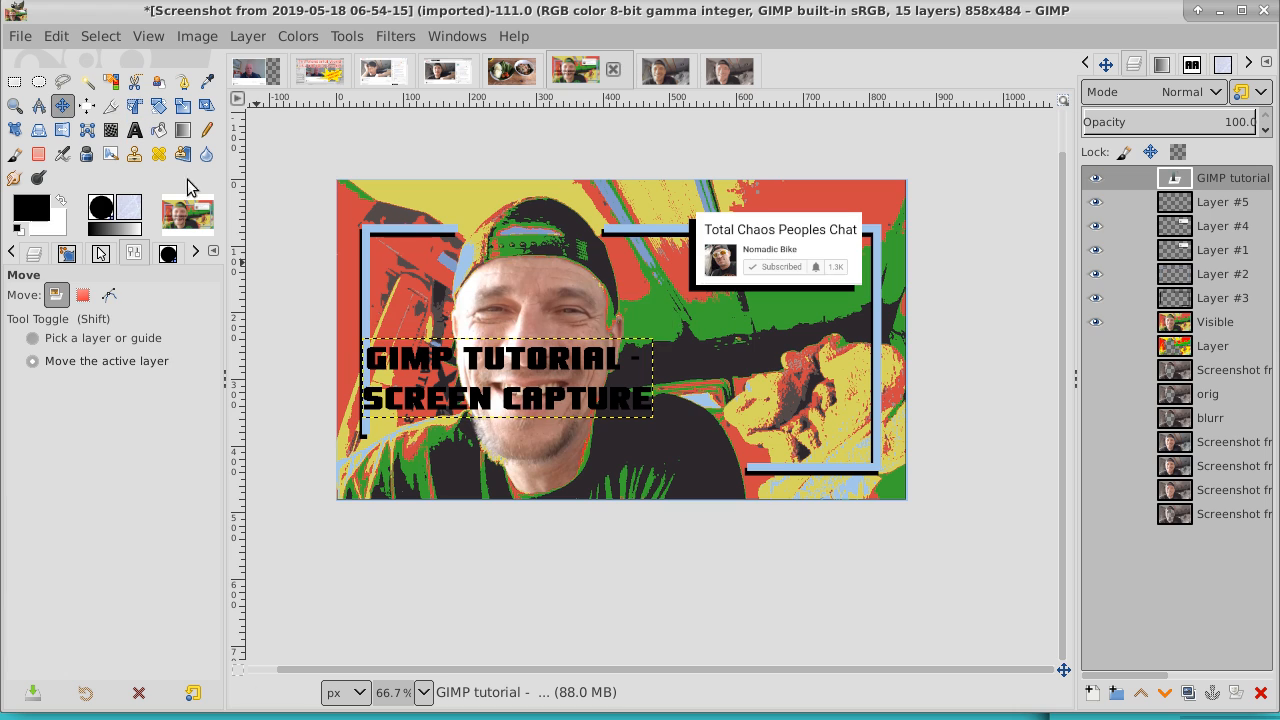
pyautogui.moveTo(511, 377); pyautogui.dragTo(731, 397)
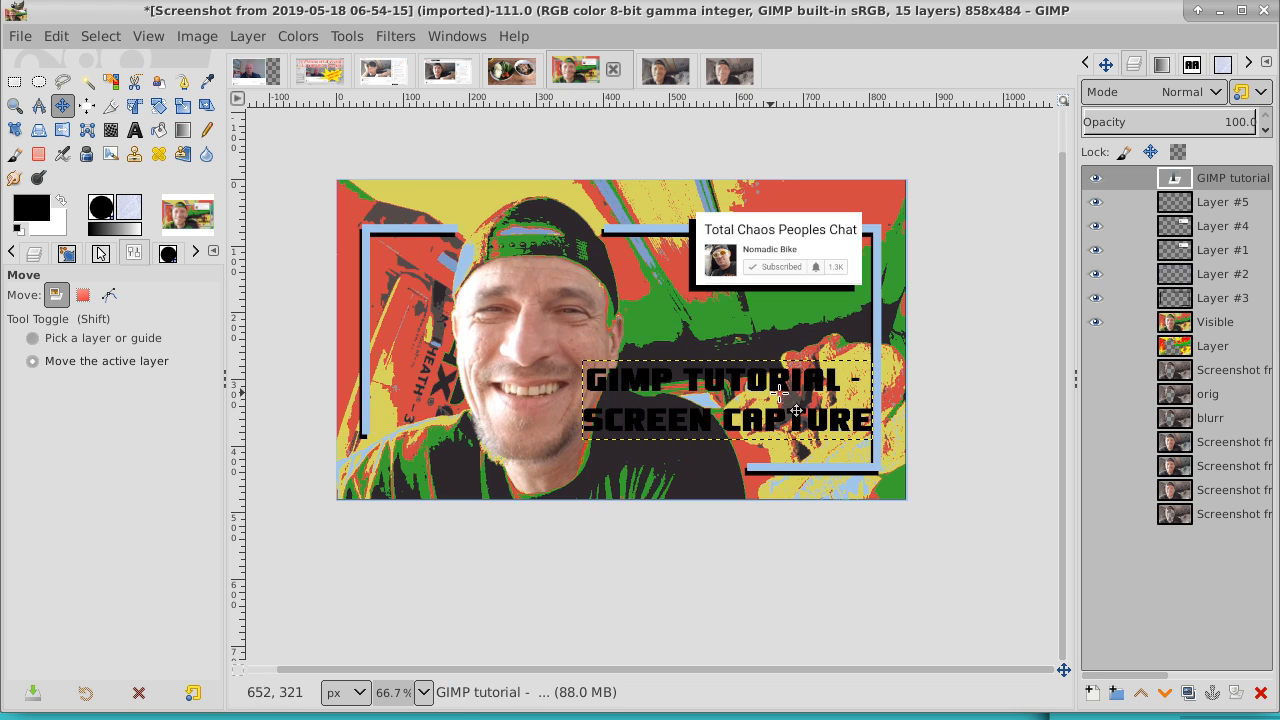
# - Remove the dash after "GIMP tutorial", keeping the two lines, and right-justify the text
pyautogui.click(135, 131)
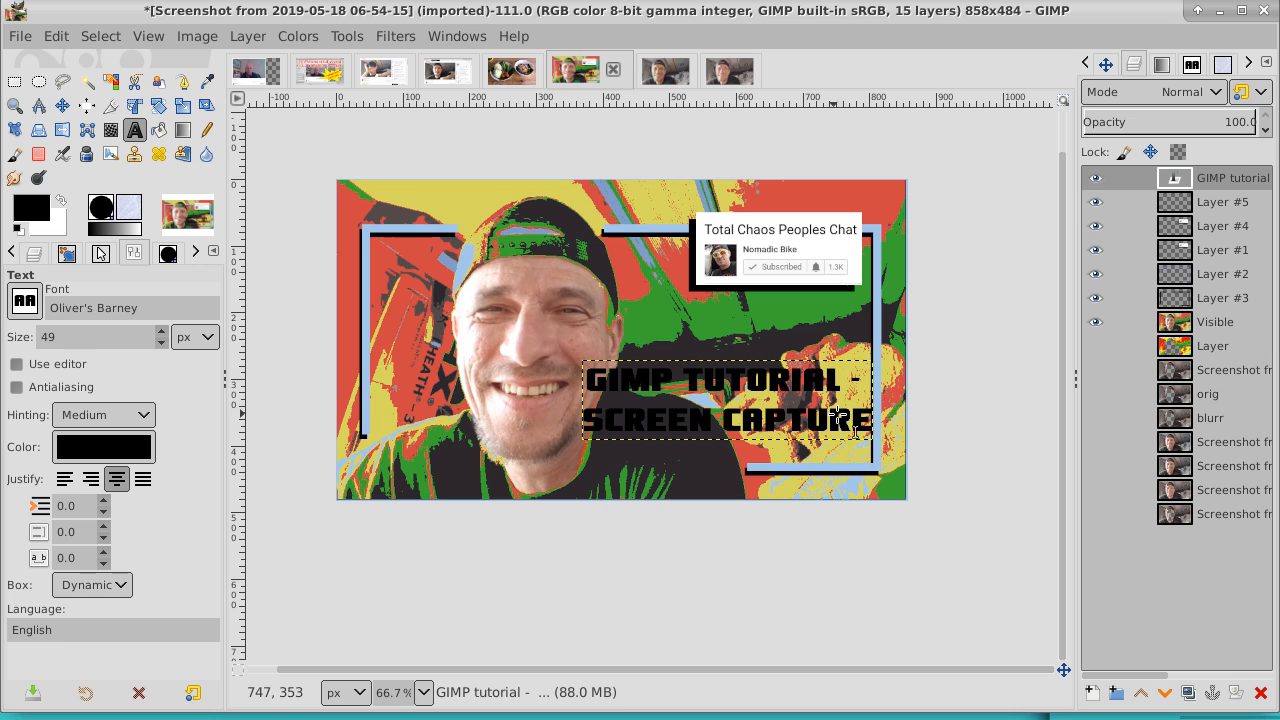
pyautogui.click(850, 378)
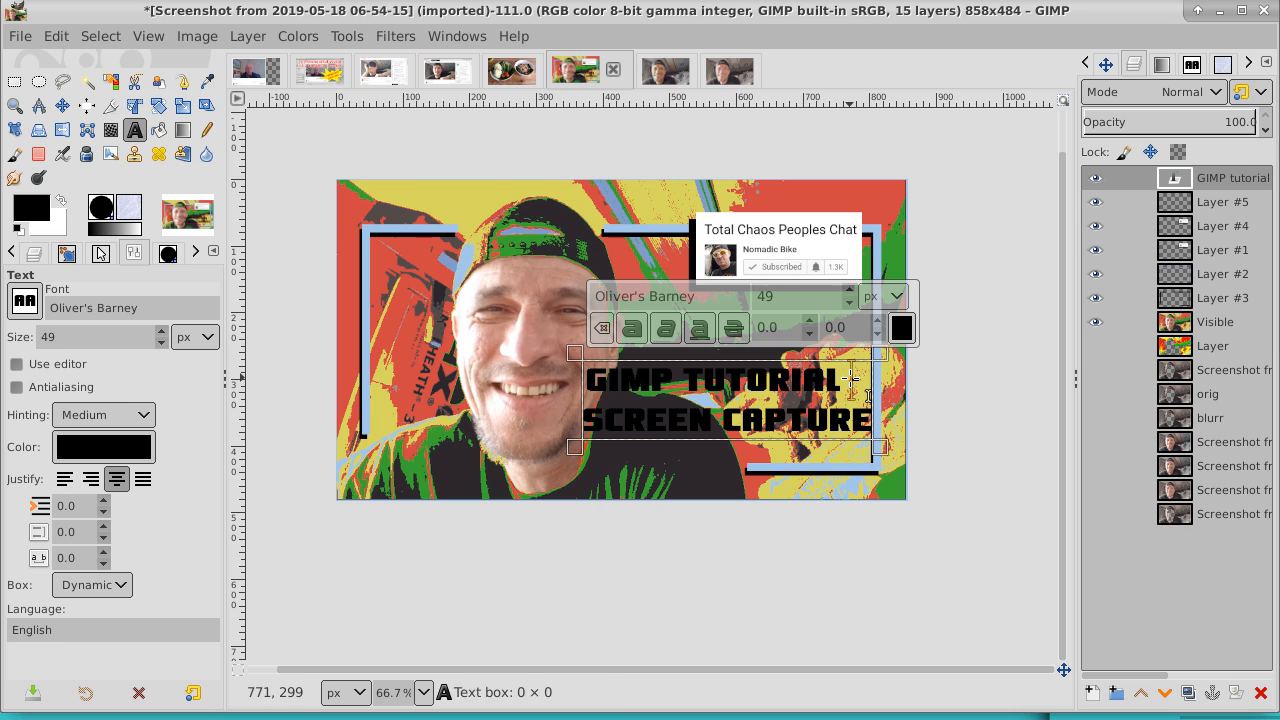
pyautogui.press('BackSpace')
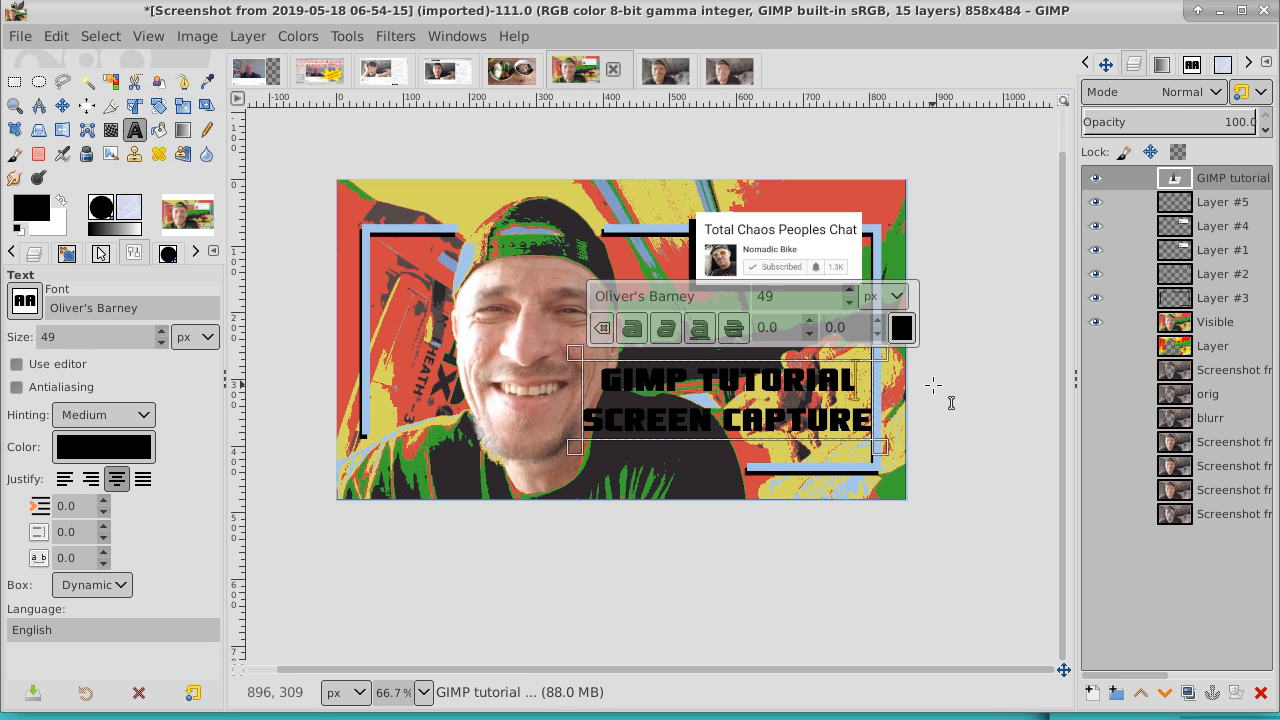
pyautogui.press('Delete')
pyautogui.press('Return')
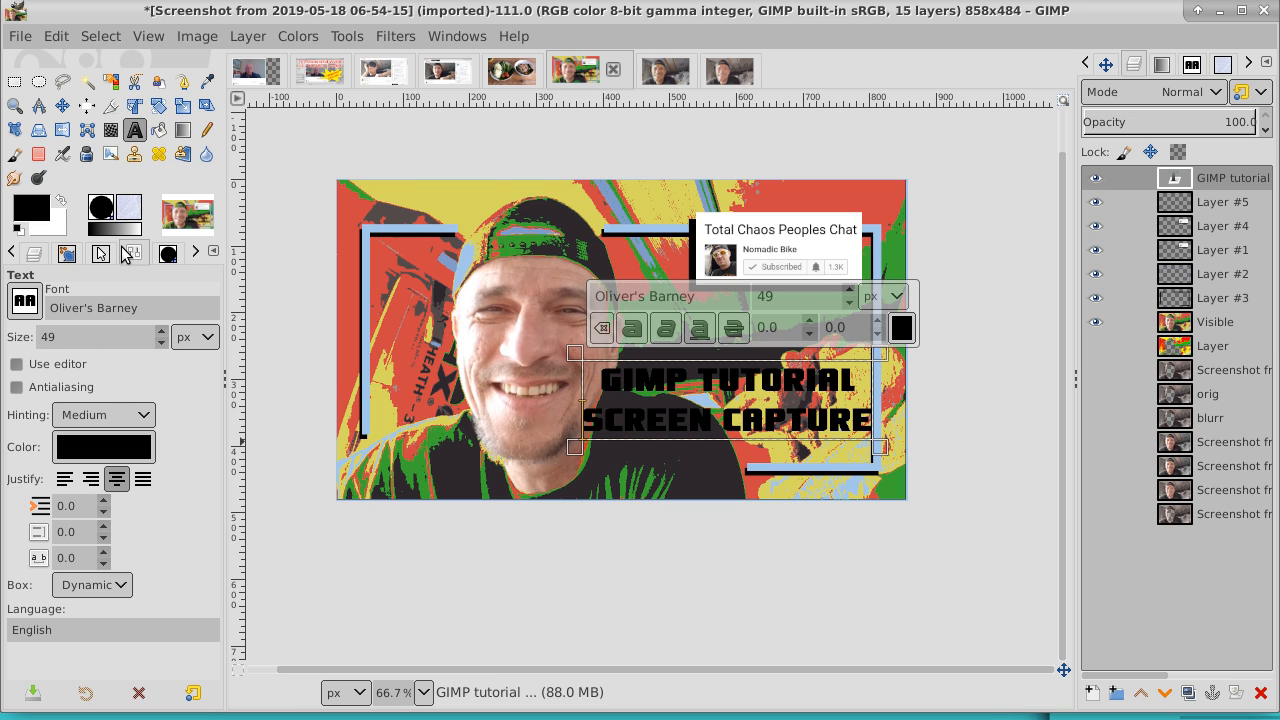
pyautogui.click(89, 481)
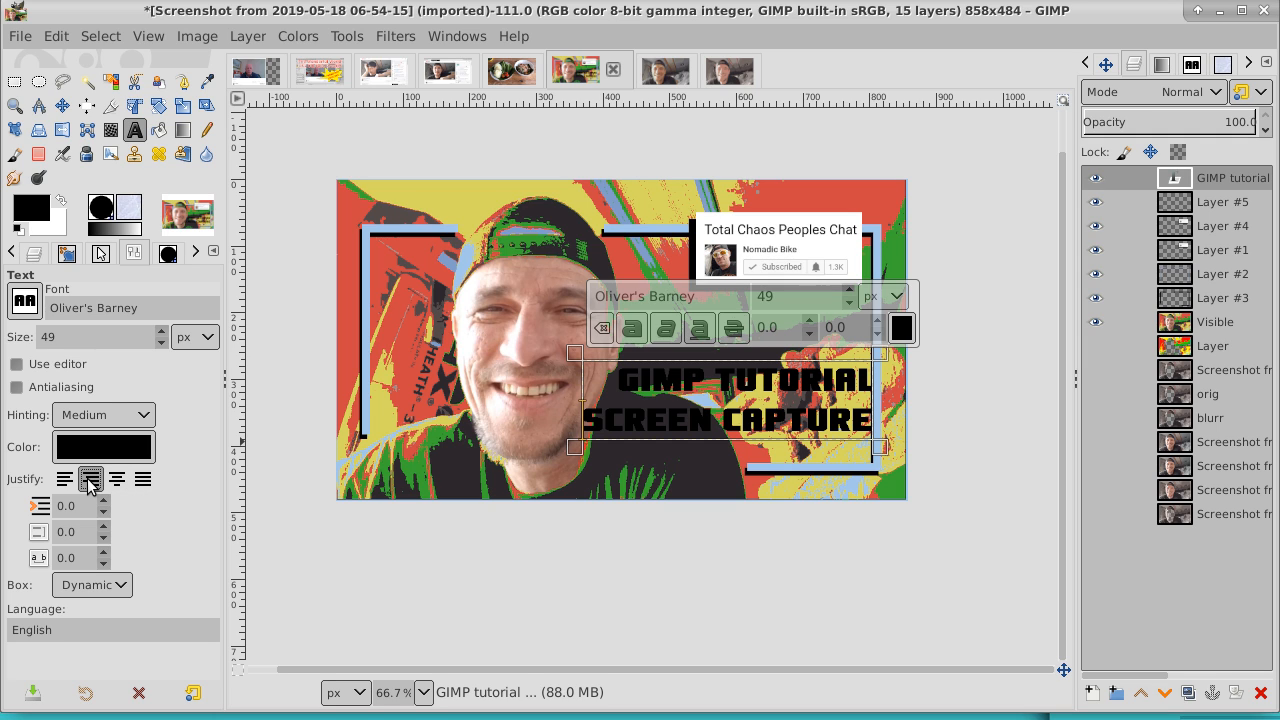
# - Try center justification on the two-line title text and return it to right justification
pyautogui.click(116, 481)
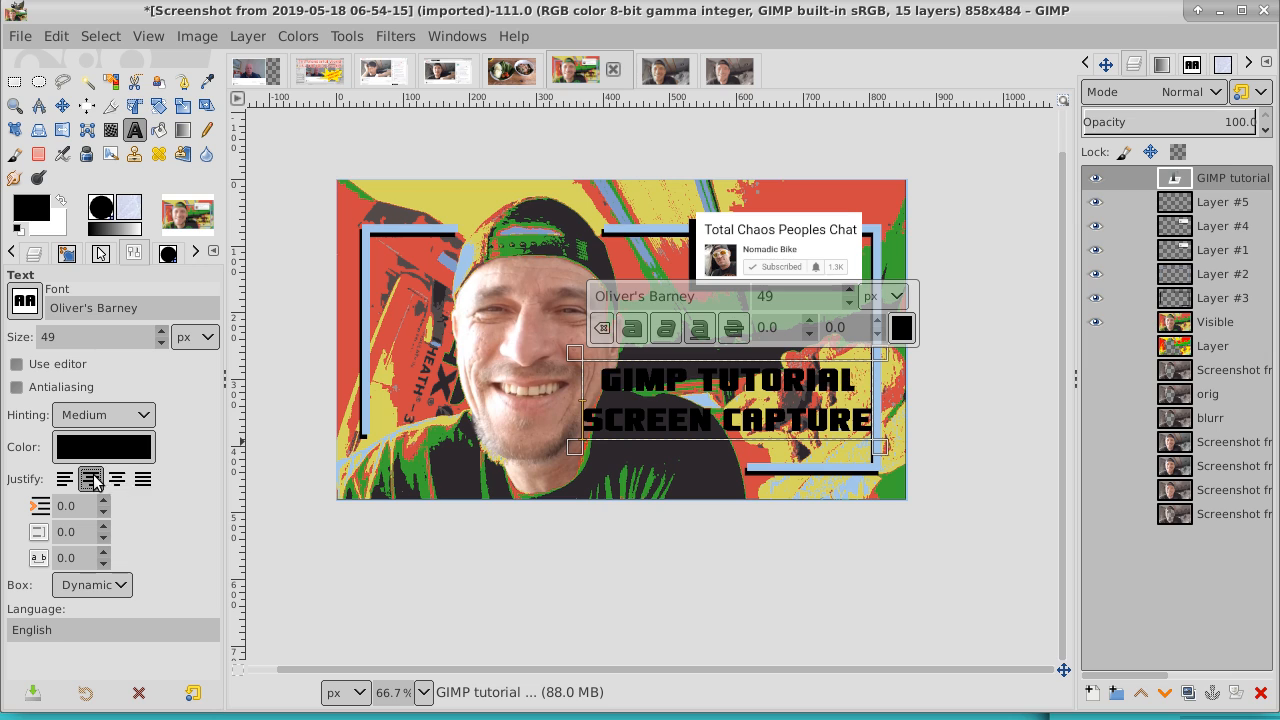
pyautogui.click(91, 481)
pyautogui.click(116, 481)
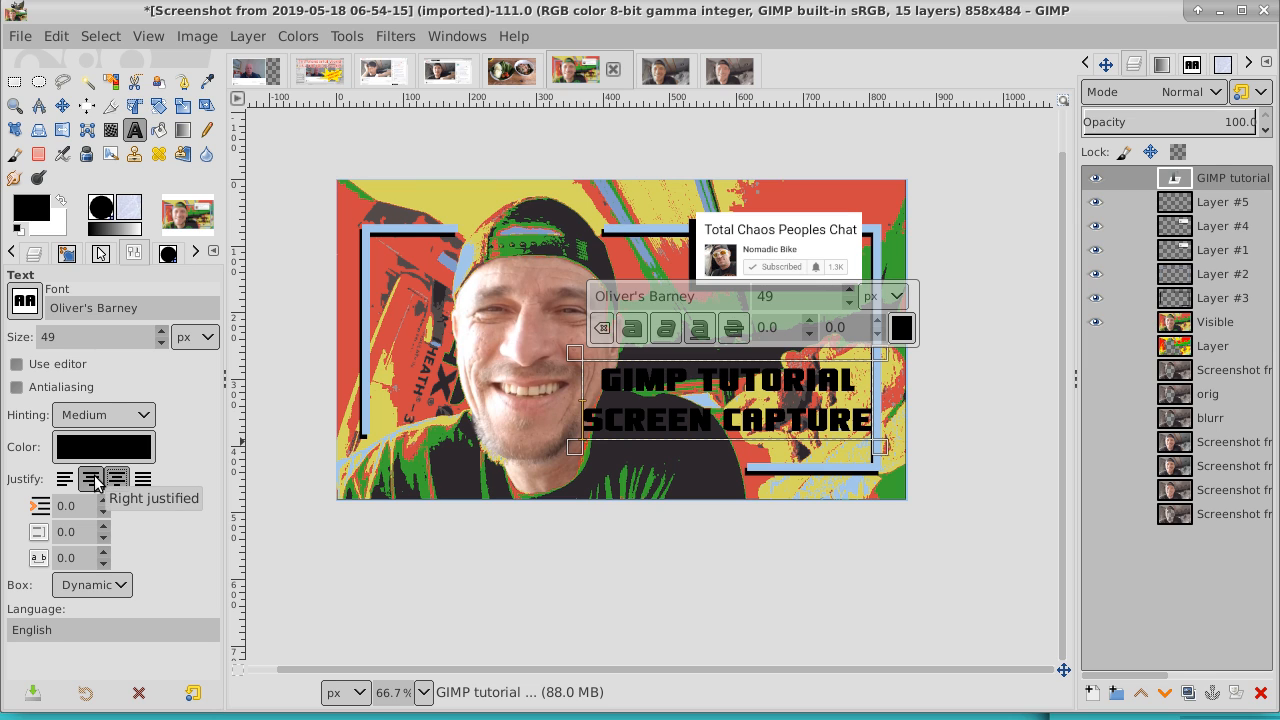
pyautogui.click(91, 481)
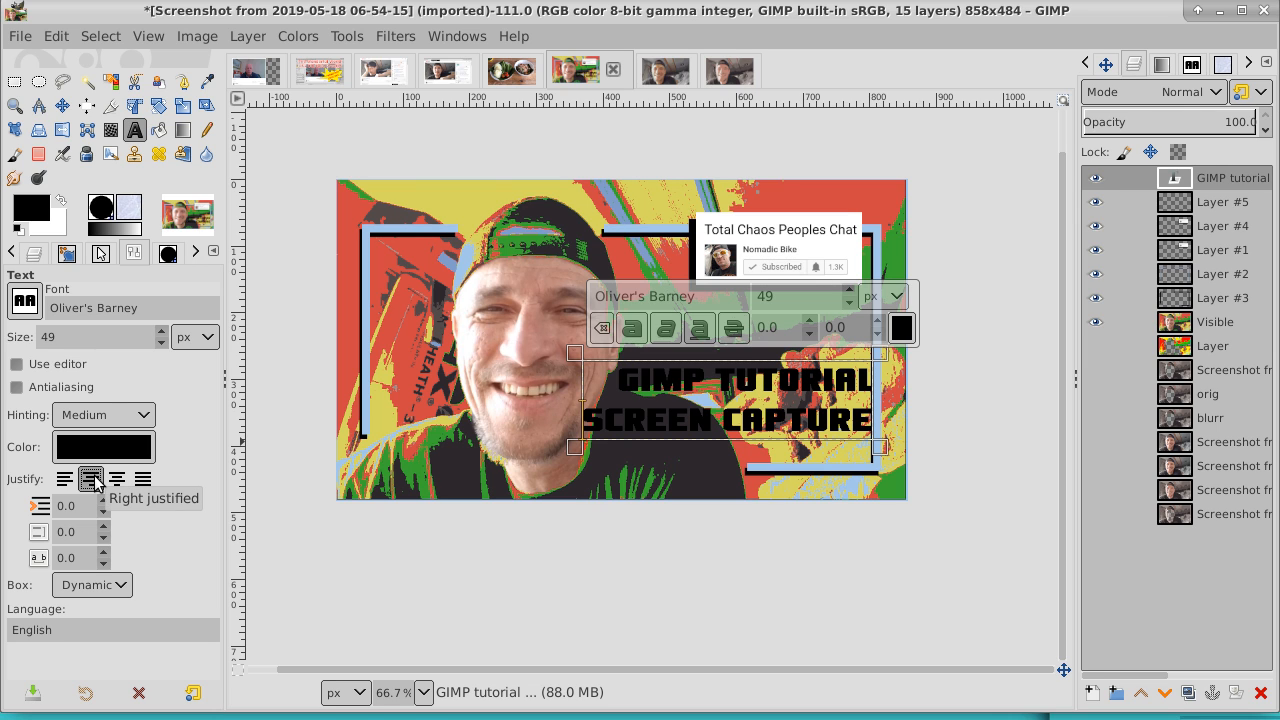
# - Move the title text slightly away from the frame's right edge and up, directly beneath the channel banner
pyautogui.click(63, 106)
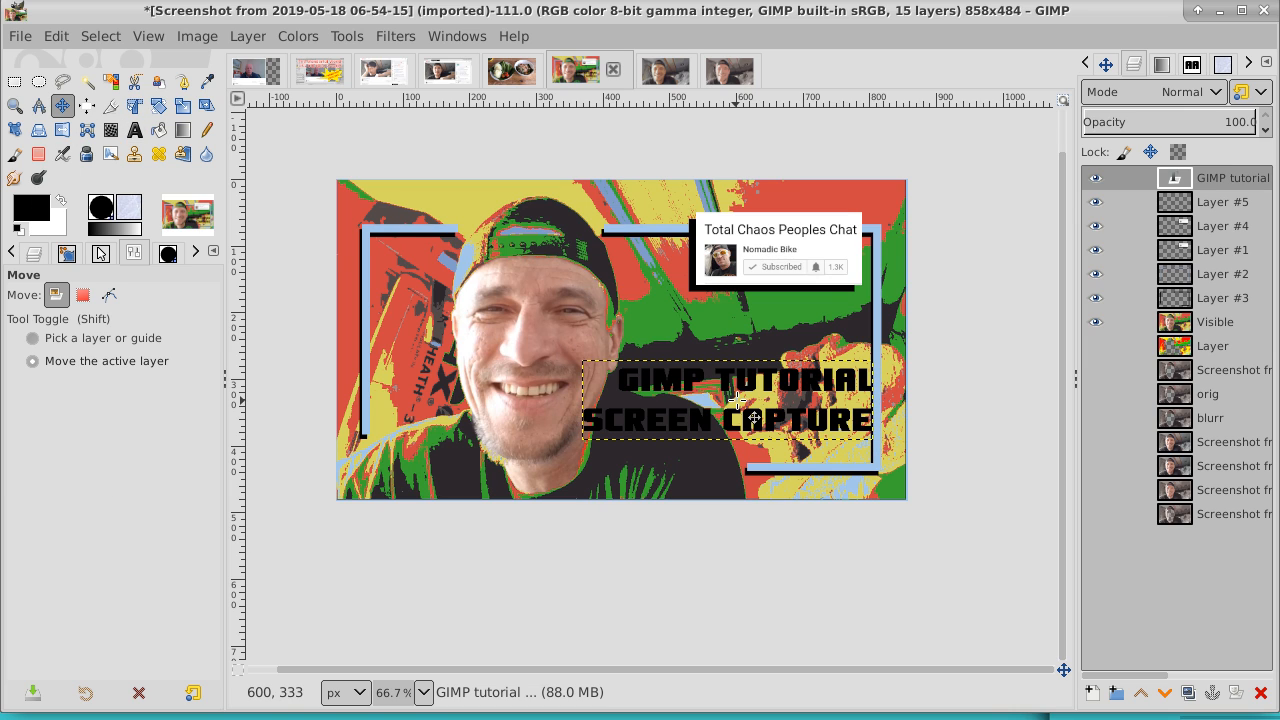
pyautogui.moveTo(735, 400); pyautogui.dragTo(726, 401)
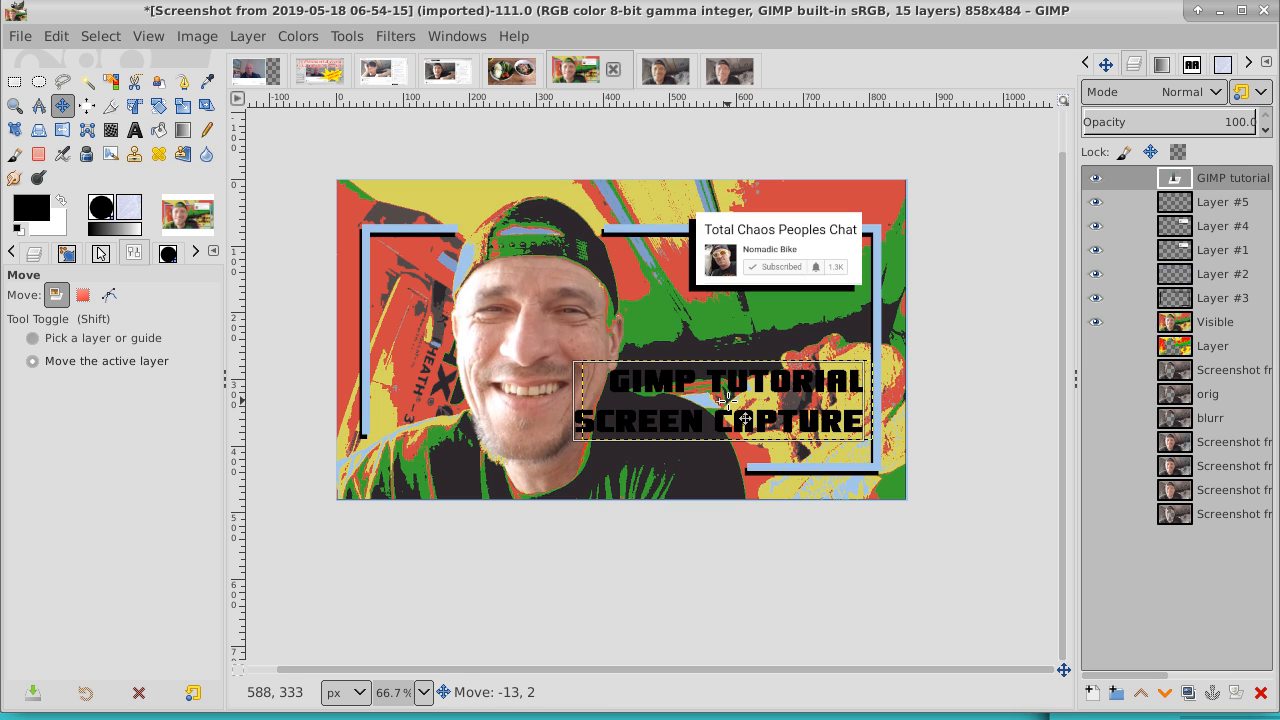
pyautogui.moveTo(726, 401); pyautogui.dragTo(729, 336)
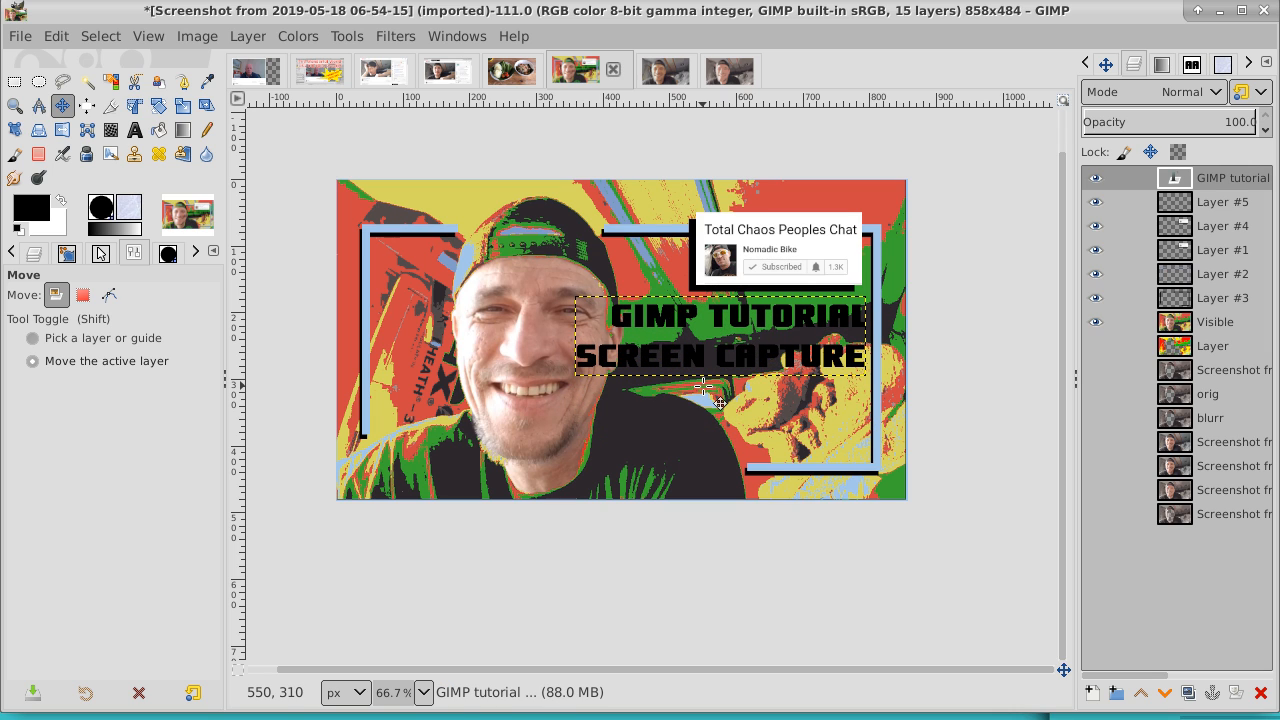
# - Break the title into four lines of one word each and move it beneath the channel banner, beside the frame's right edge
pyautogui.click(134, 130)
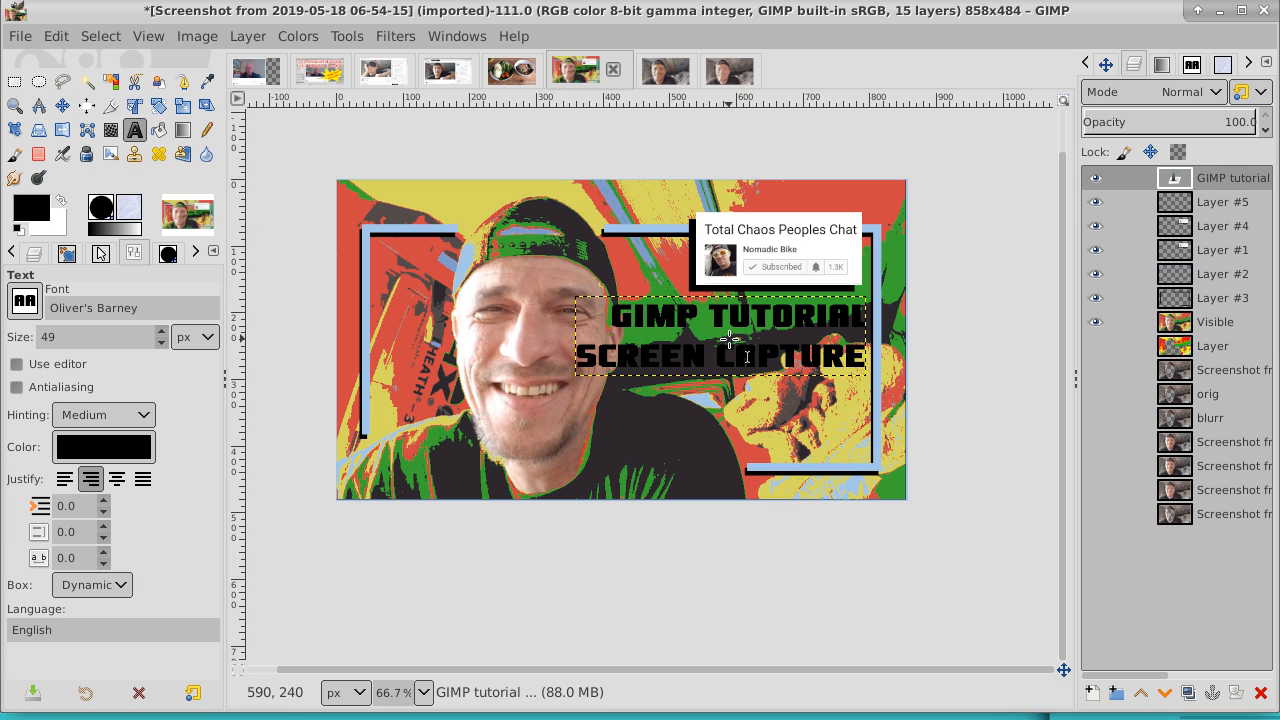
pyautogui.click(708, 355)
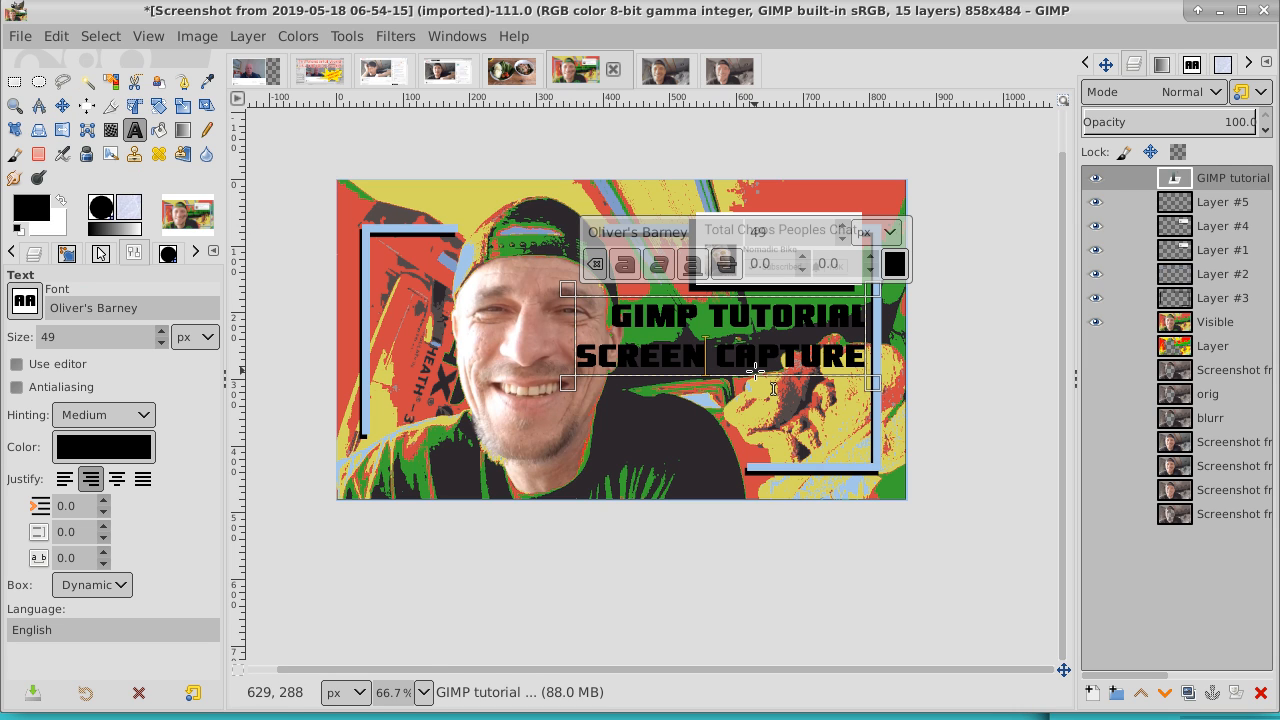
pyautogui.press('Return')
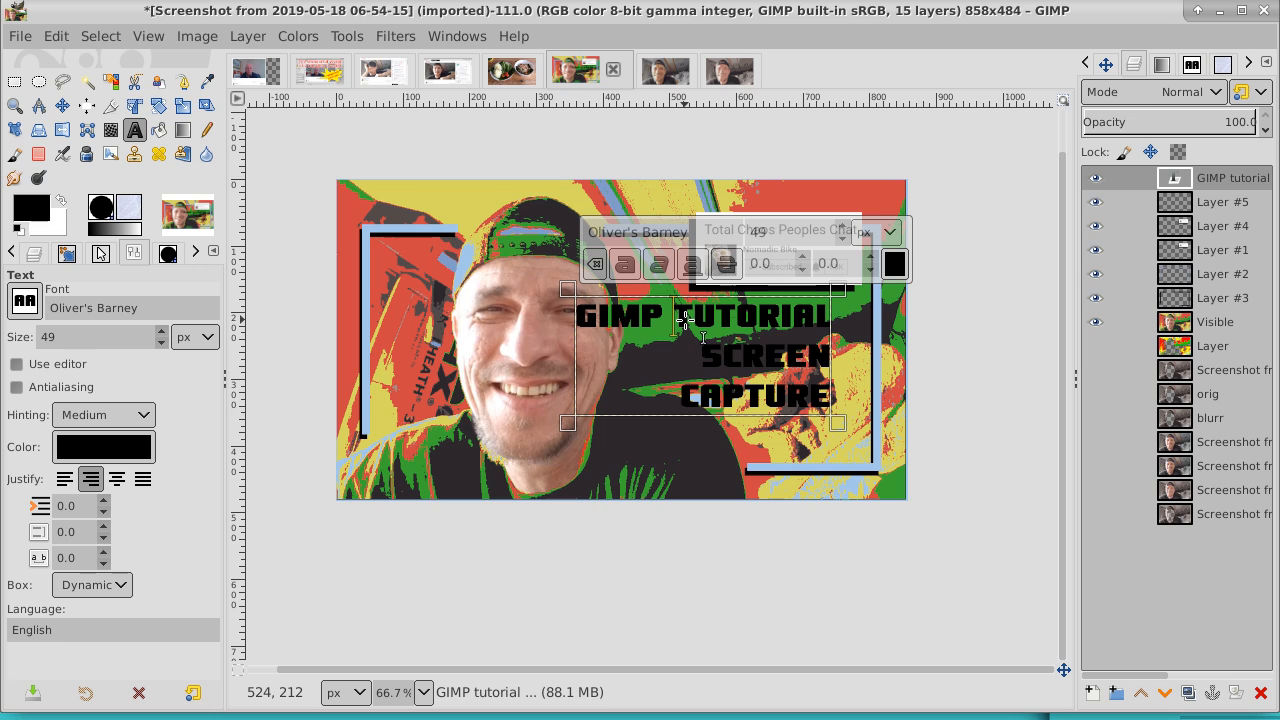
pyautogui.press('Return')
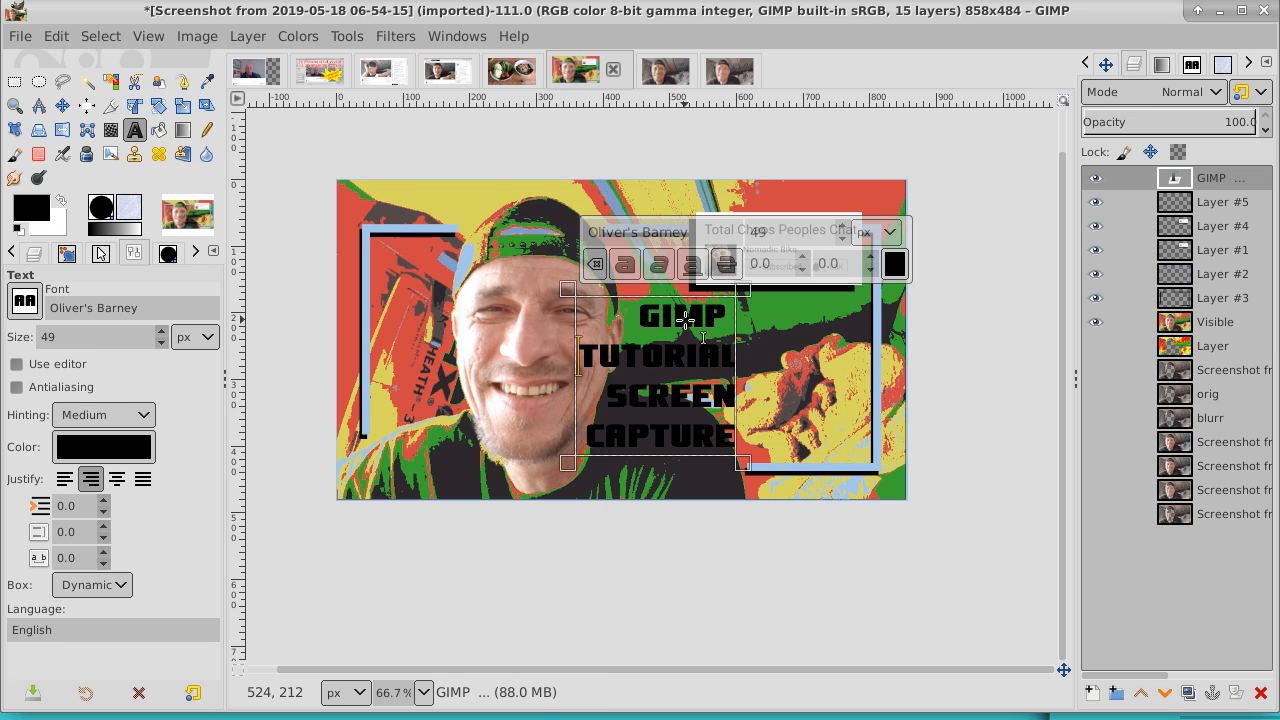
pyautogui.click(62, 106)
pyautogui.moveTo(664, 354); pyautogui.dragTo(779, 356)
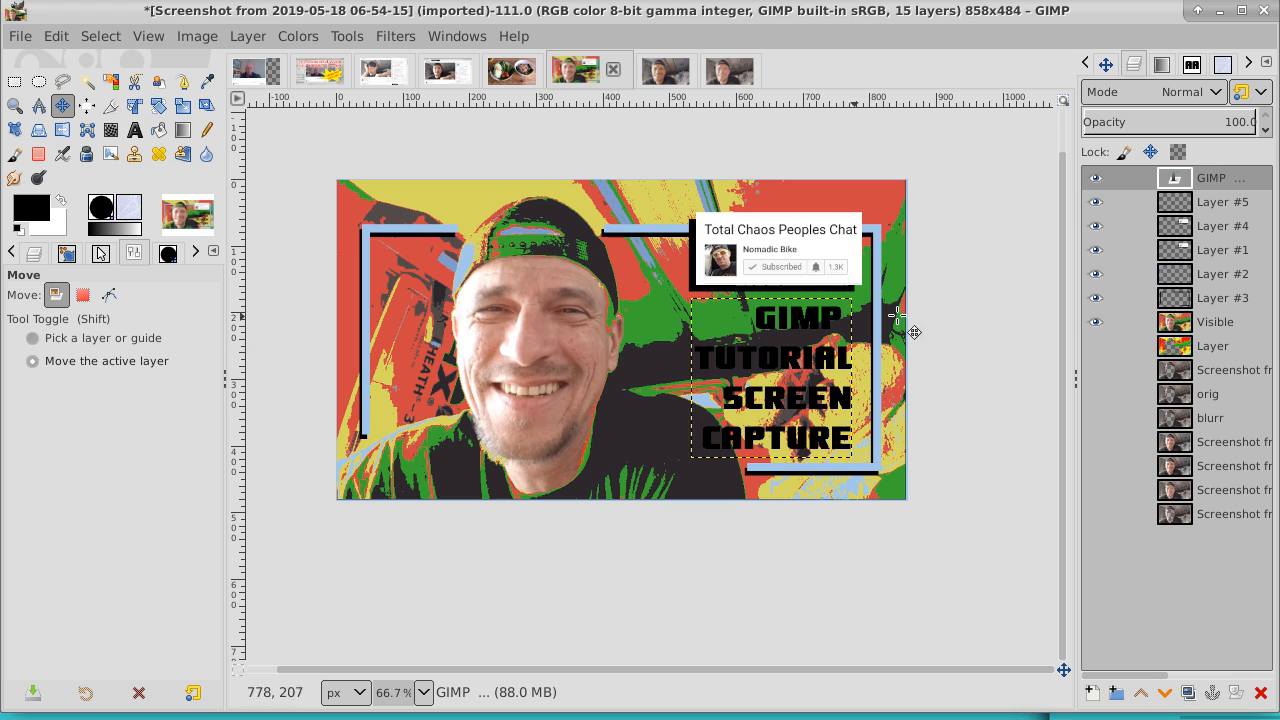
# - Expand the title text layer to the image size and duplicate it
pyautogui.rightClick(1212, 178)
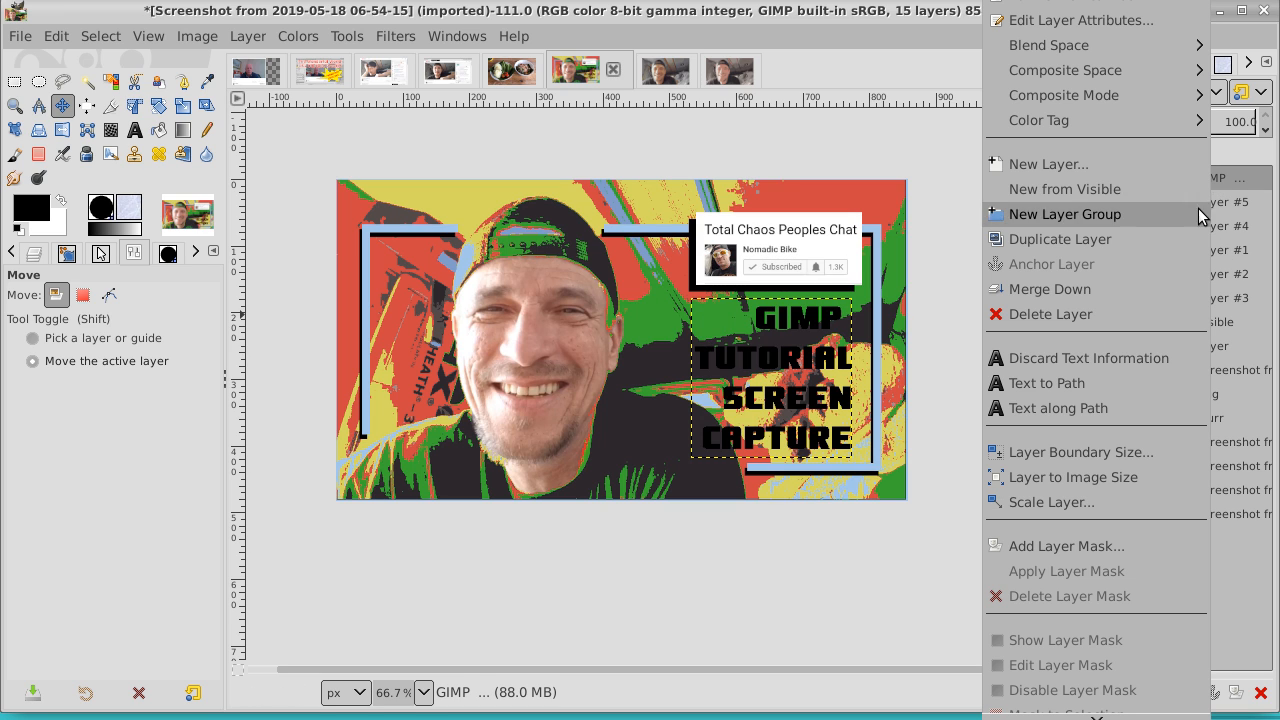
pyautogui.click(1138, 478)
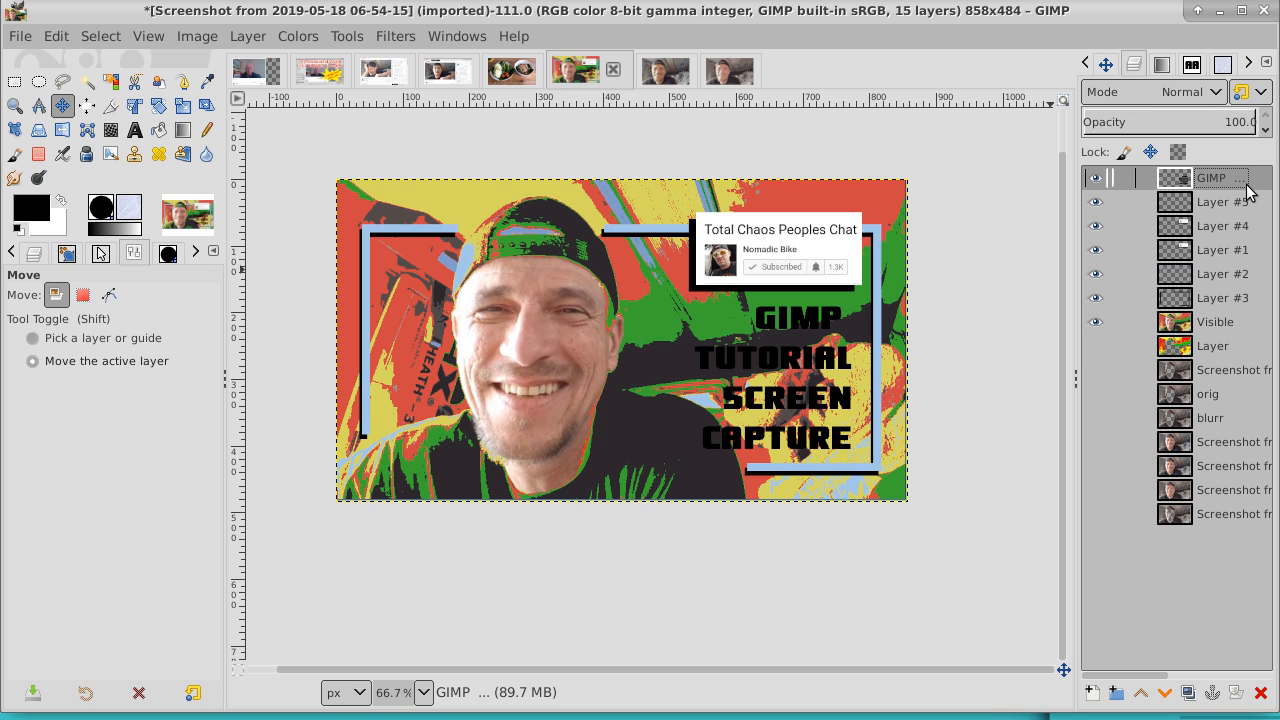
pyautogui.click(1183, 695)
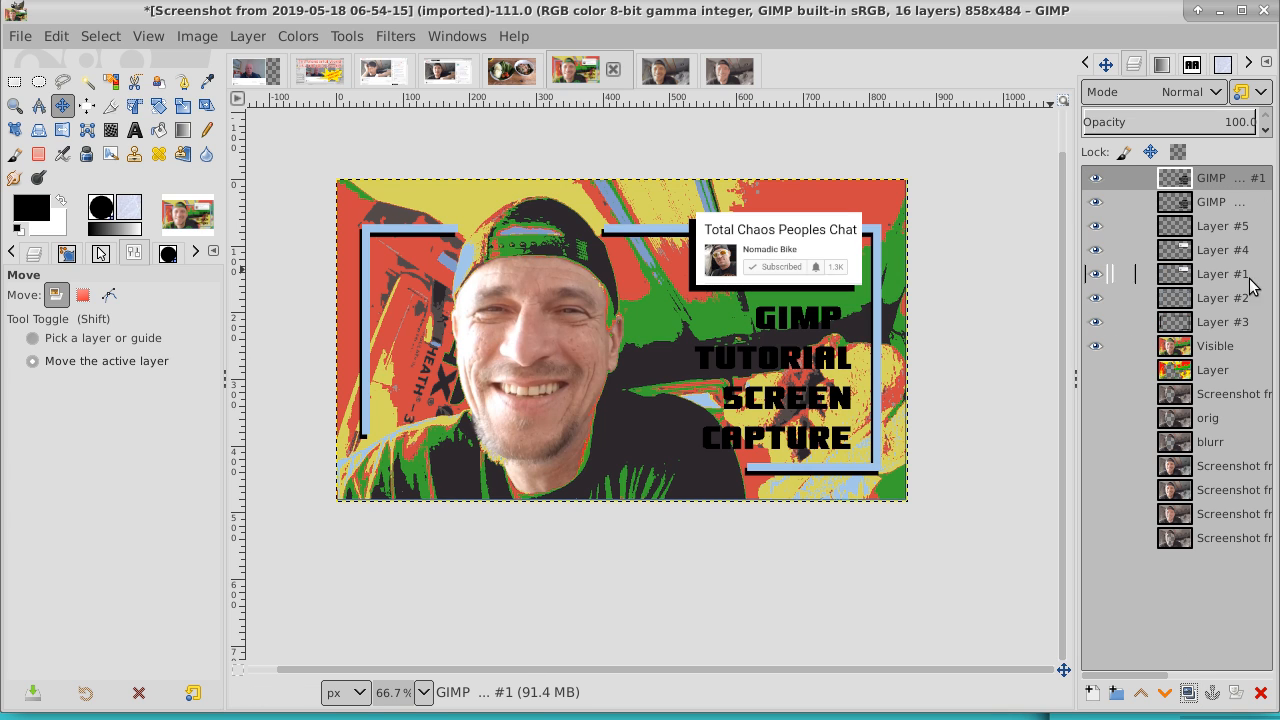
# - Hide the upper text copy and invert the lower text layer's color to white
pyautogui.click(1234, 205)
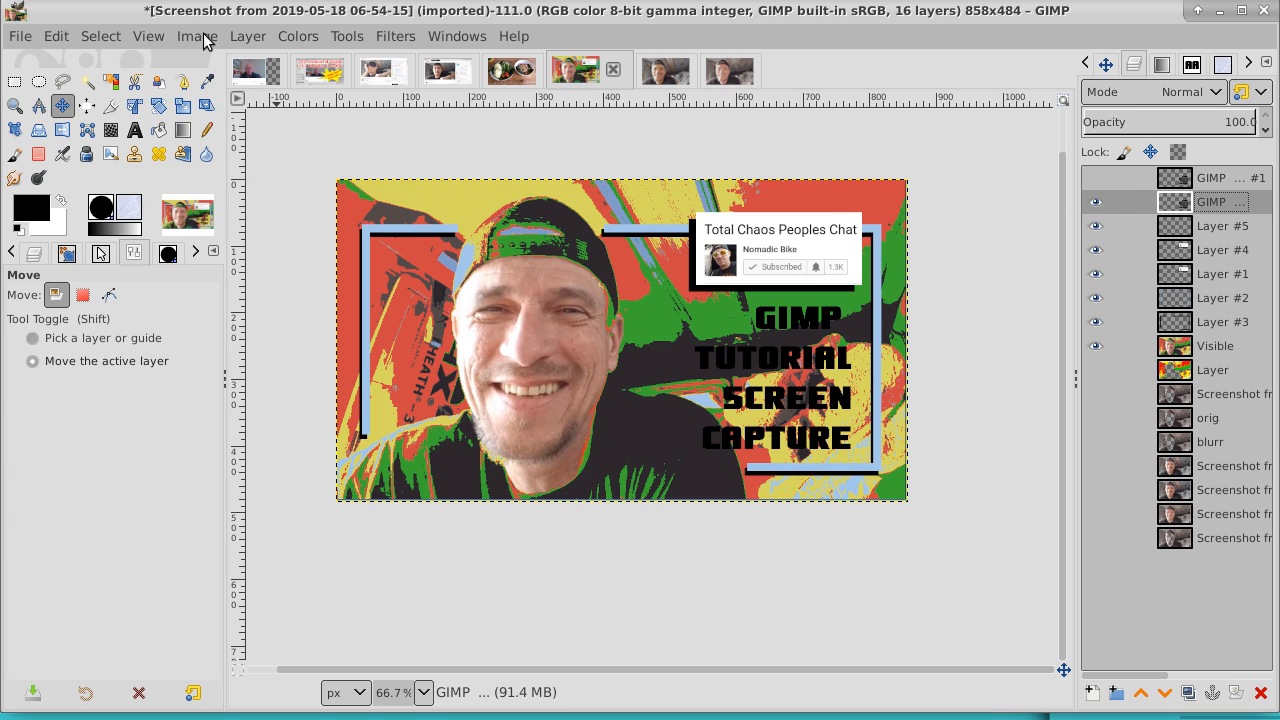
pyautogui.click(300, 36)
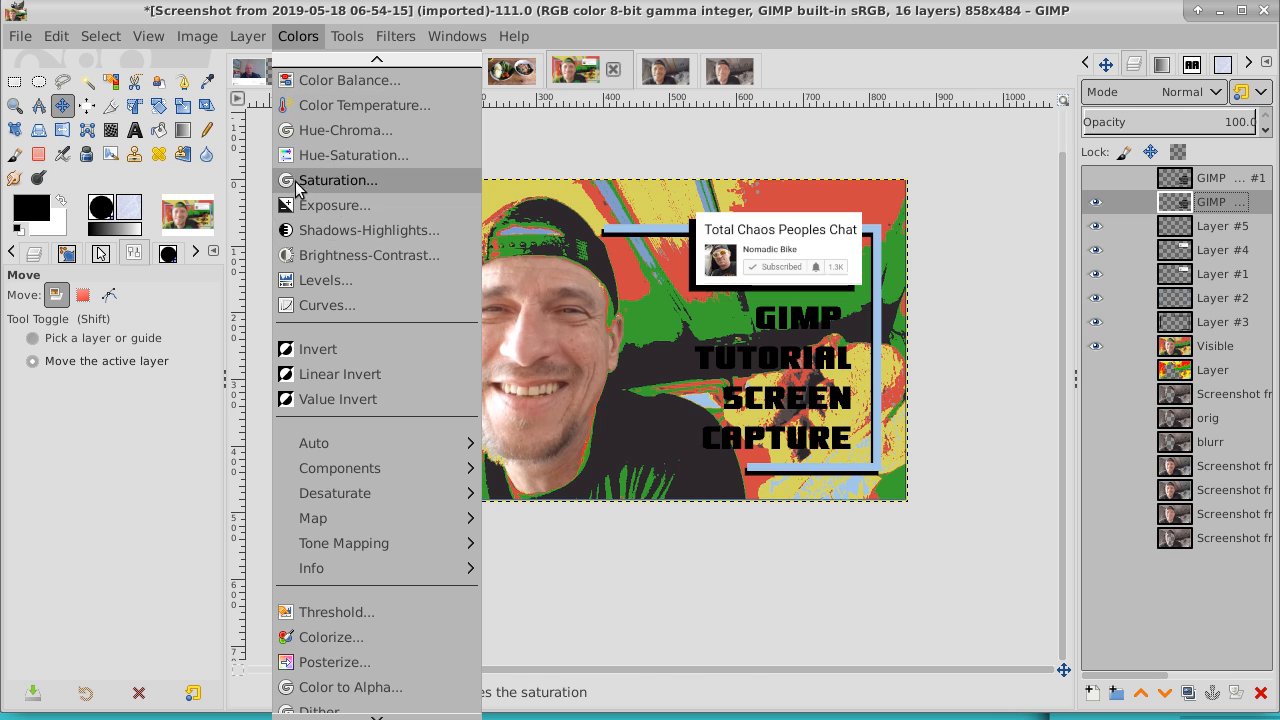
pyautogui.press('Escape')
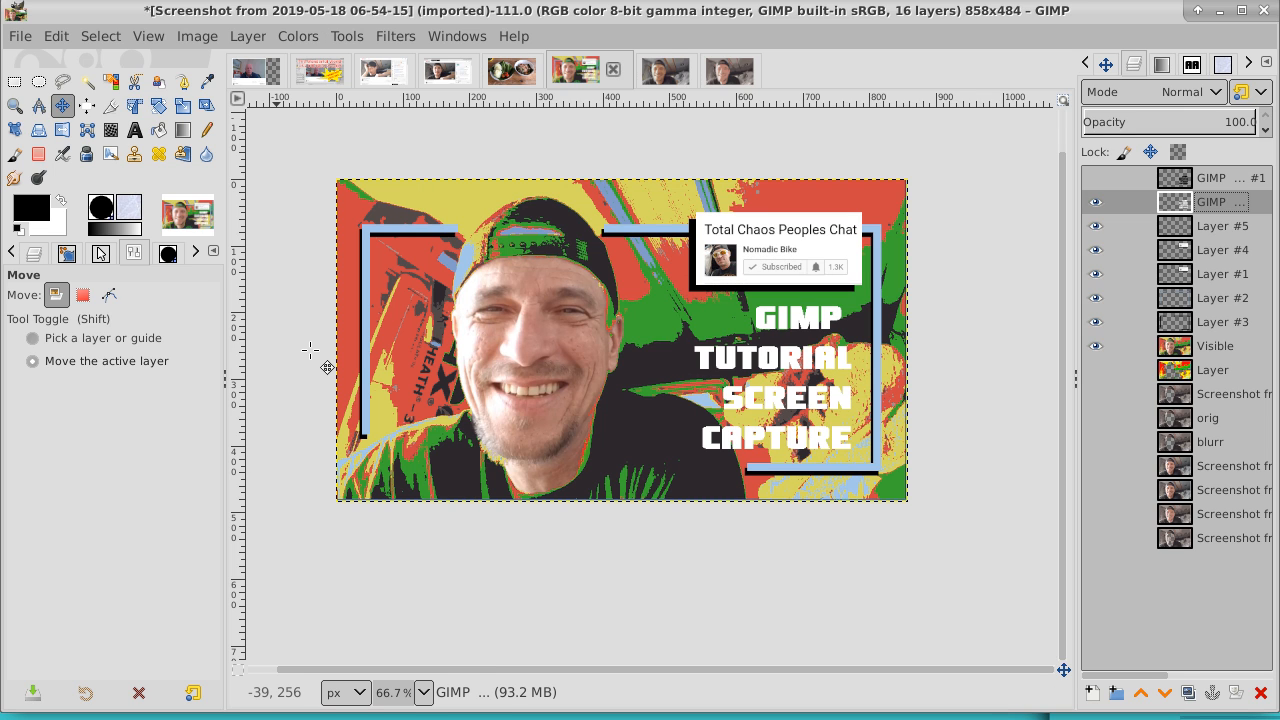
pyautogui.click(396, 36)
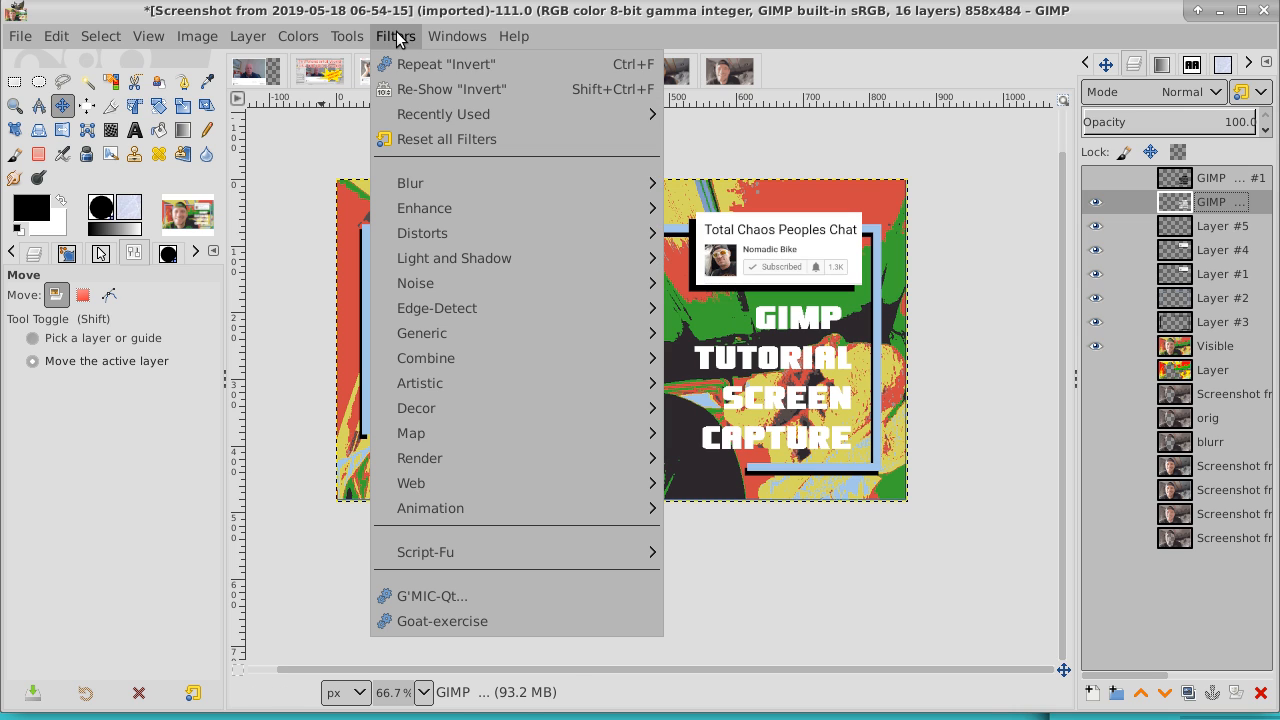
pyautogui.moveTo(514, 183)
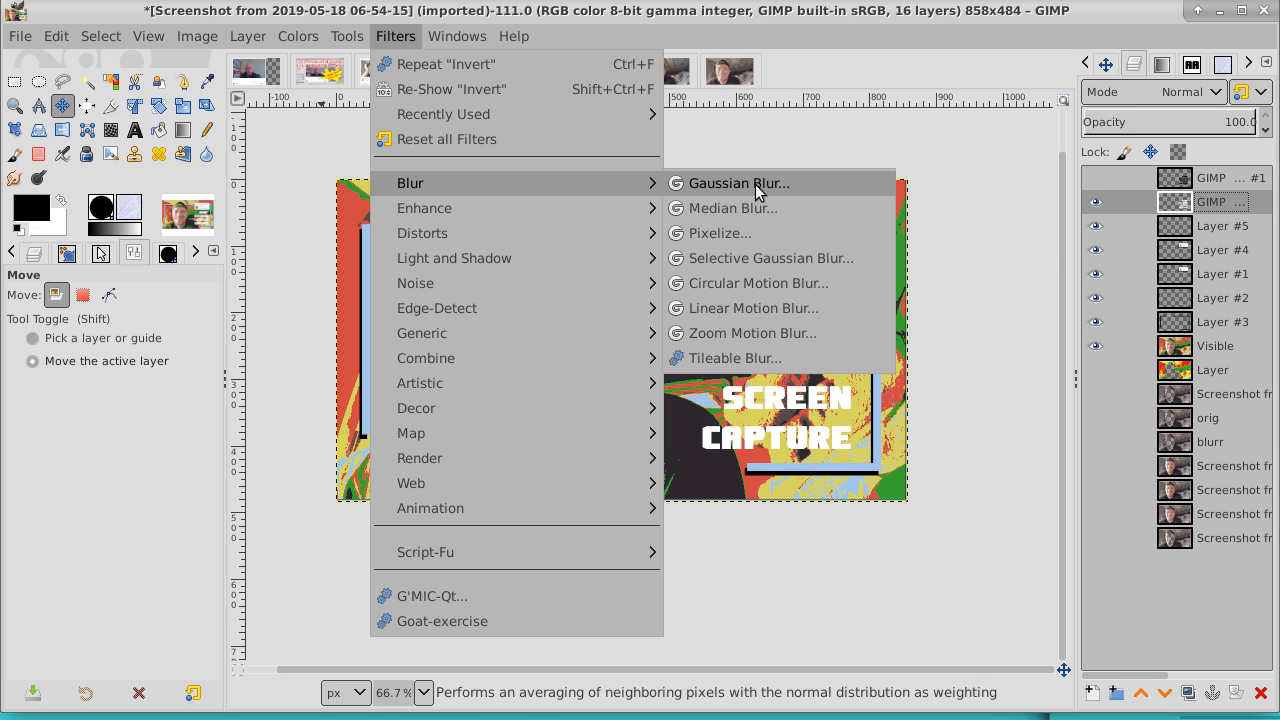
pyautogui.click(852, 62)
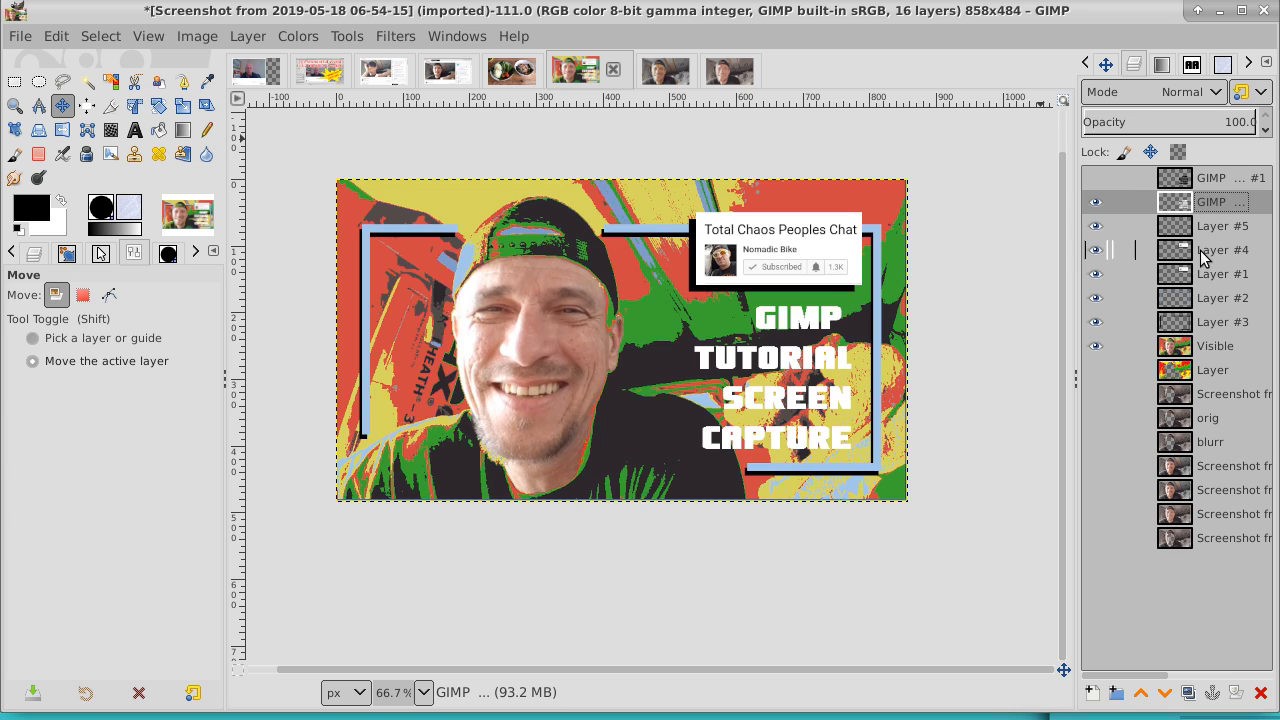
pyautogui.click(1095, 204)
pyautogui.click(1095, 204)
# - Select the white letters by color on the lower text layer and grow the selection by 2 px
pyautogui.click(111, 82)
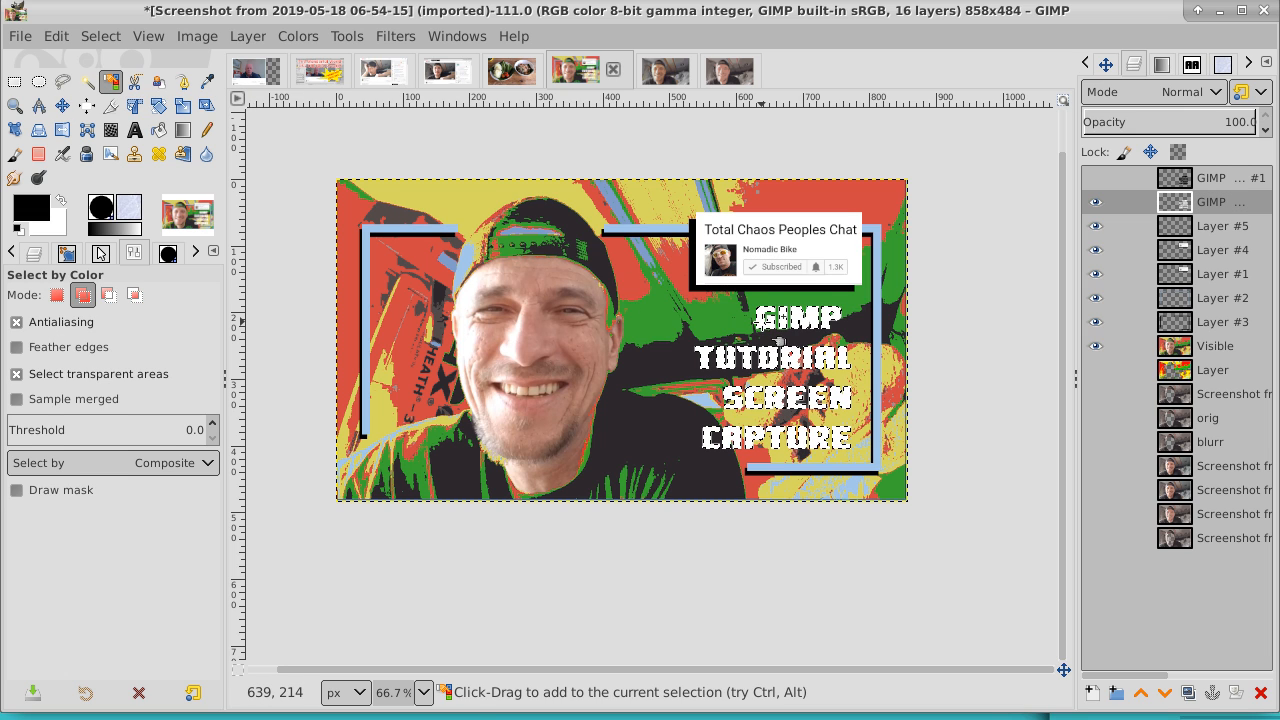
pyautogui.click(101, 37)
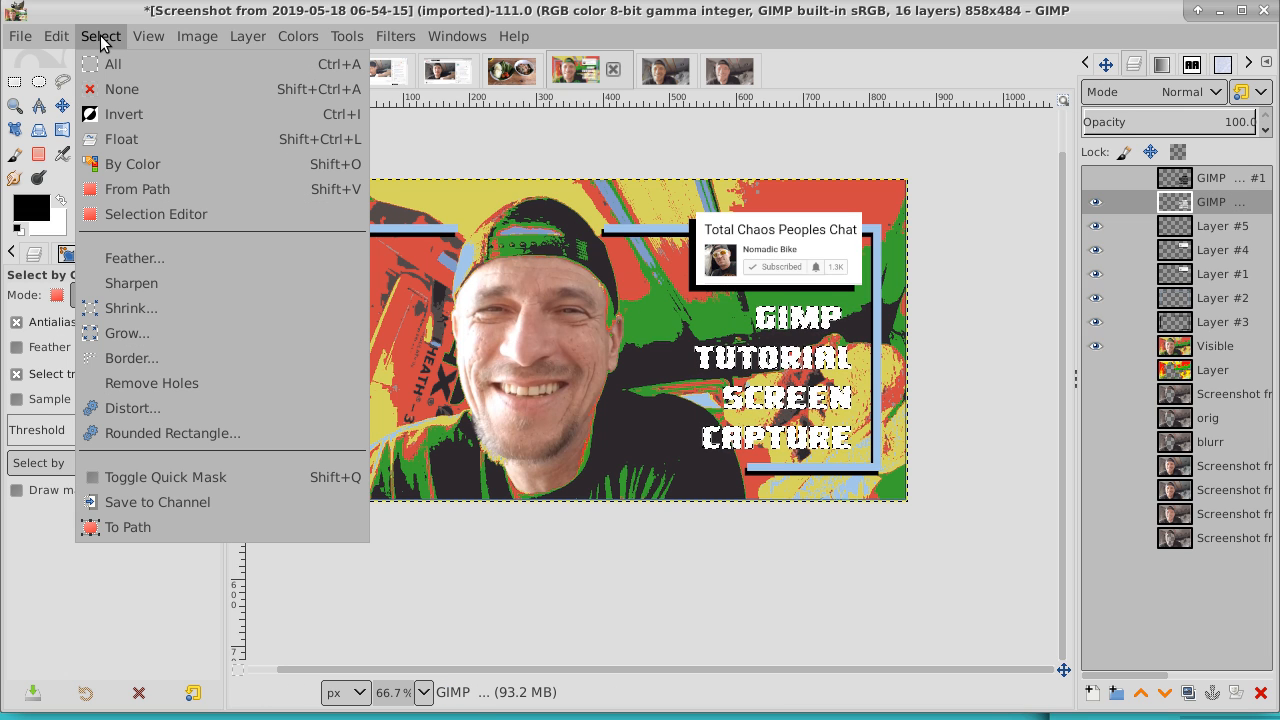
pyautogui.click(115, 333)
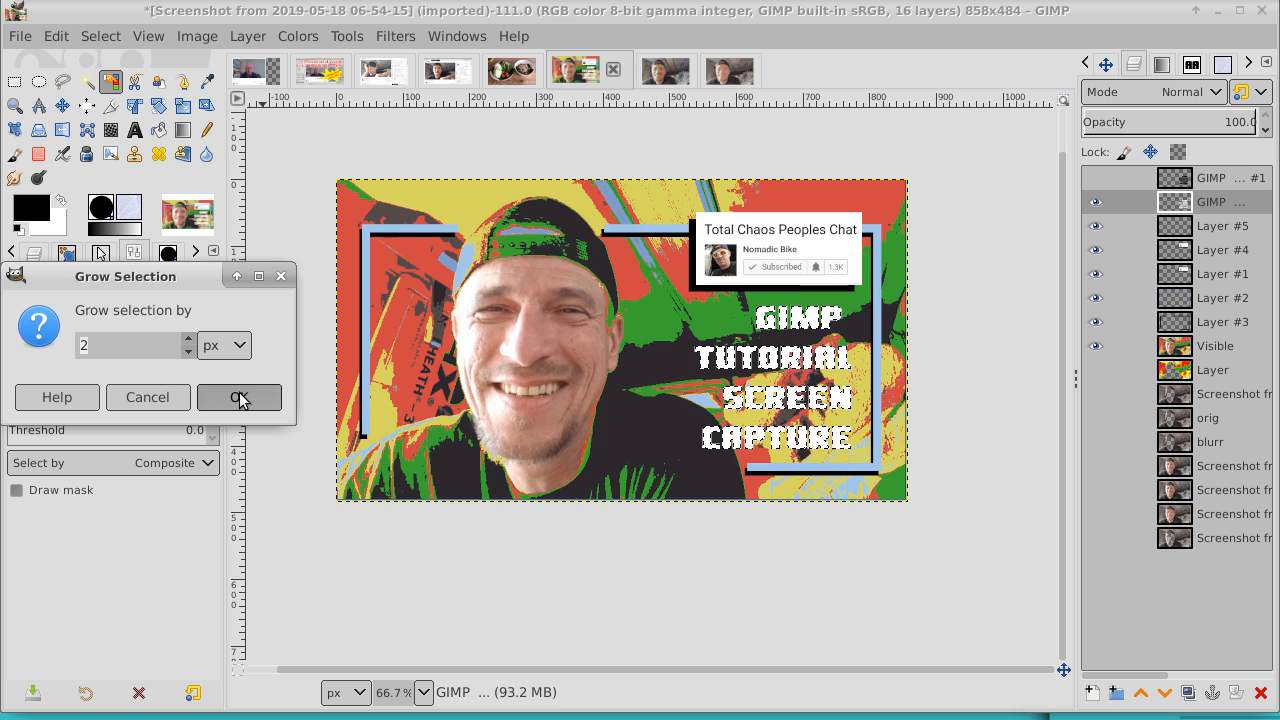
pyautogui.click(240, 399)
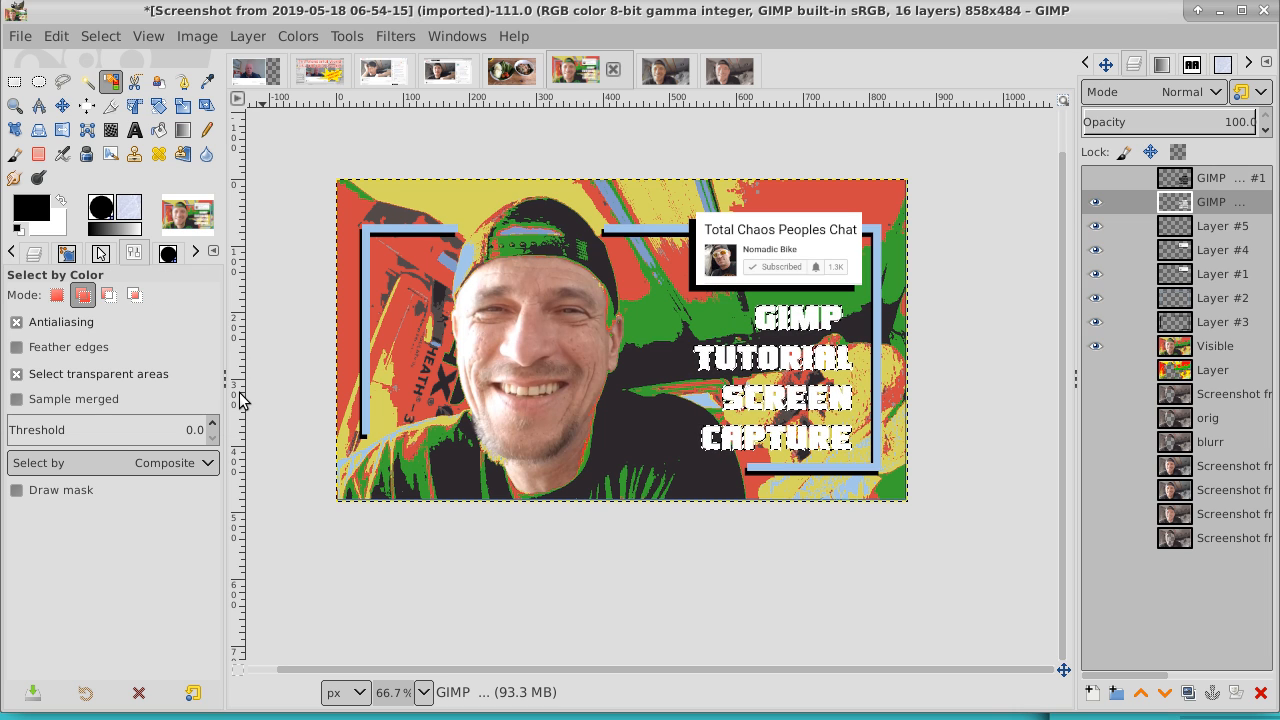
# - Show the black text copy and paint the grown selection white on the lower layer with the 128 px Pencil, outlining the letters
pyautogui.click(59, 203)
pyautogui.click(206, 129)
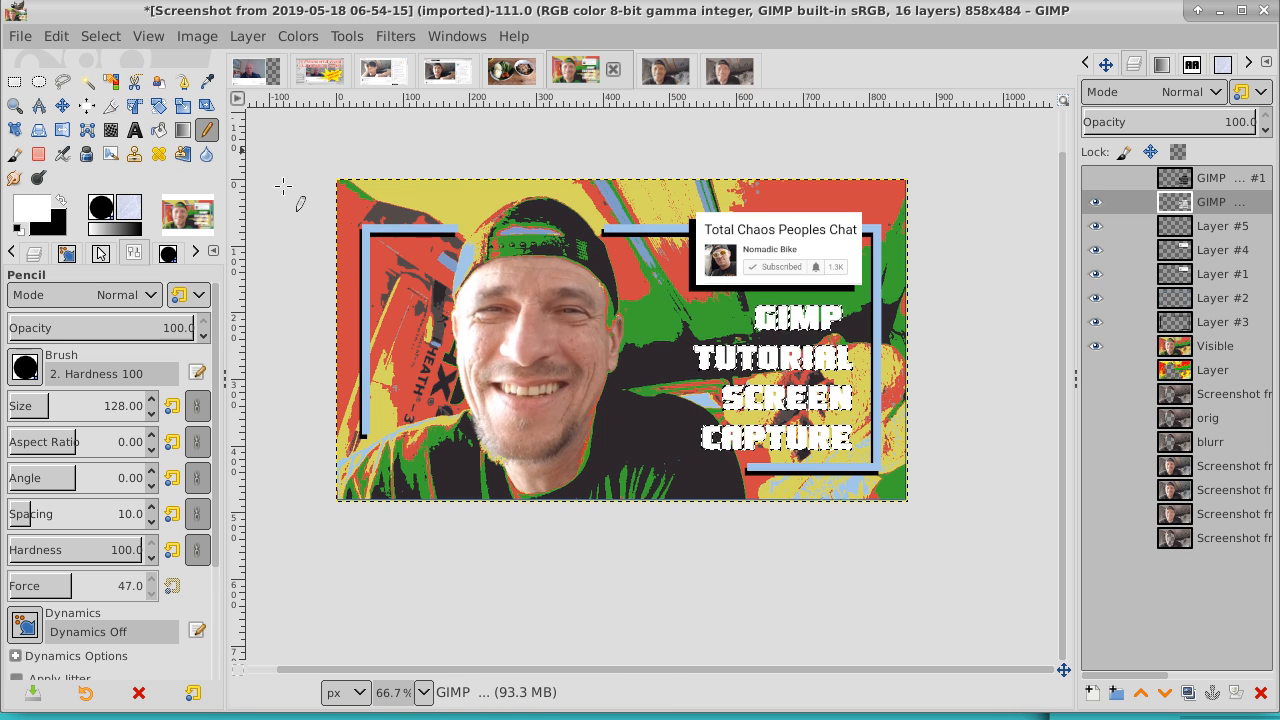
pyautogui.click(1098, 178)
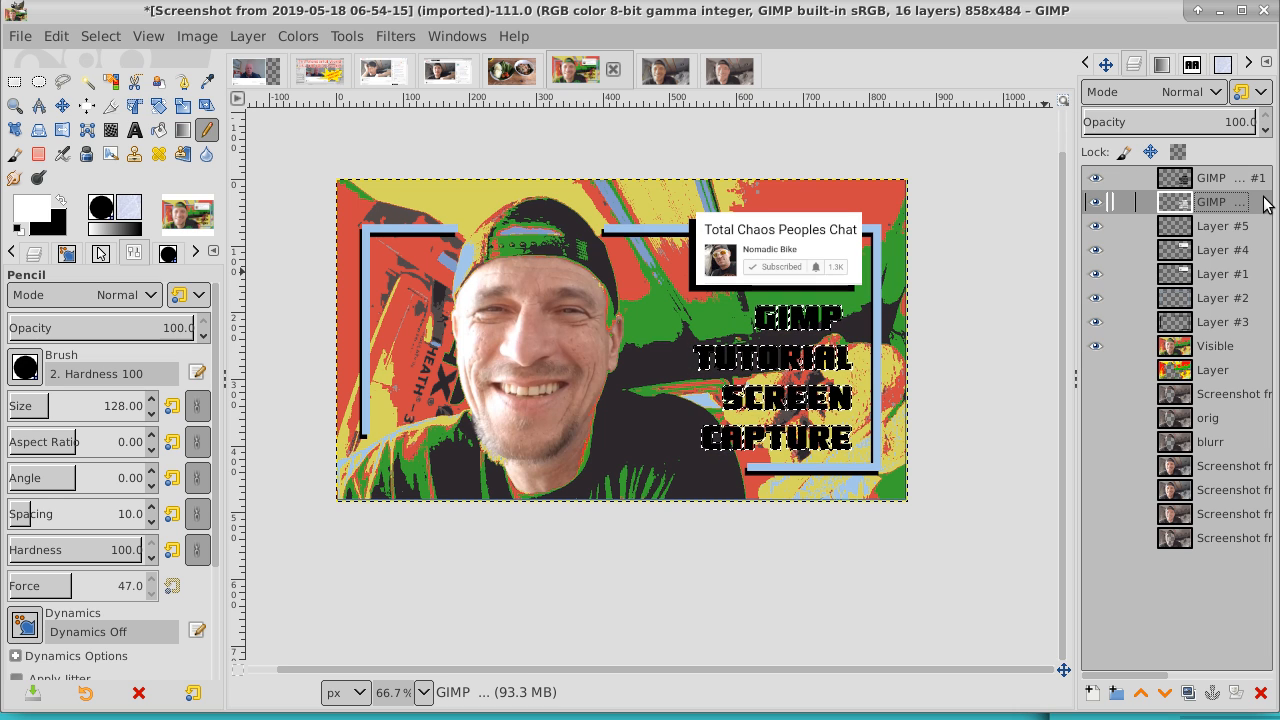
pyautogui.moveTo(815, 328)
pyautogui.mouseDown()
pyautogui.moveTo(670, 358)
pyautogui.moveTo(667, 384)
pyautogui.moveTo(854, 382)
pyautogui.moveTo(887, 400)
pyautogui.moveTo(858, 436)
pyautogui.moveTo(722, 442)
pyautogui.moveTo(679, 366)
pyautogui.mouseUp()
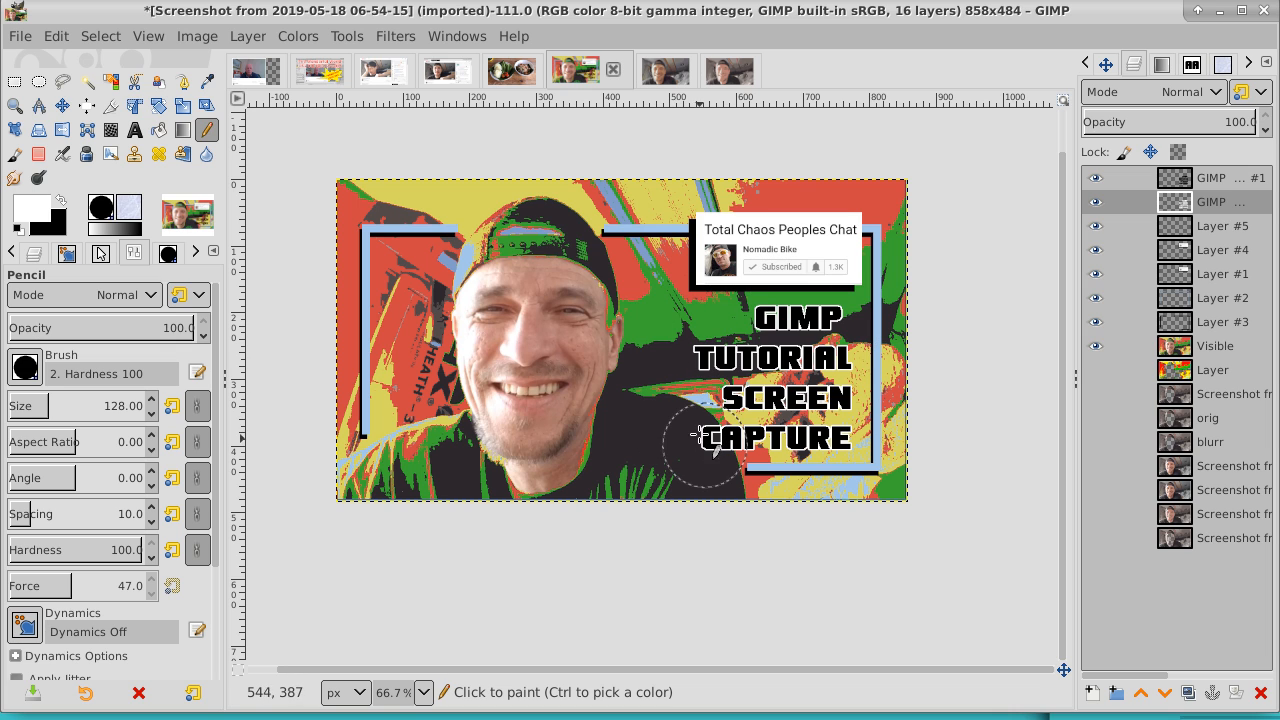
pyautogui.hotkey('ctrl', 'z')
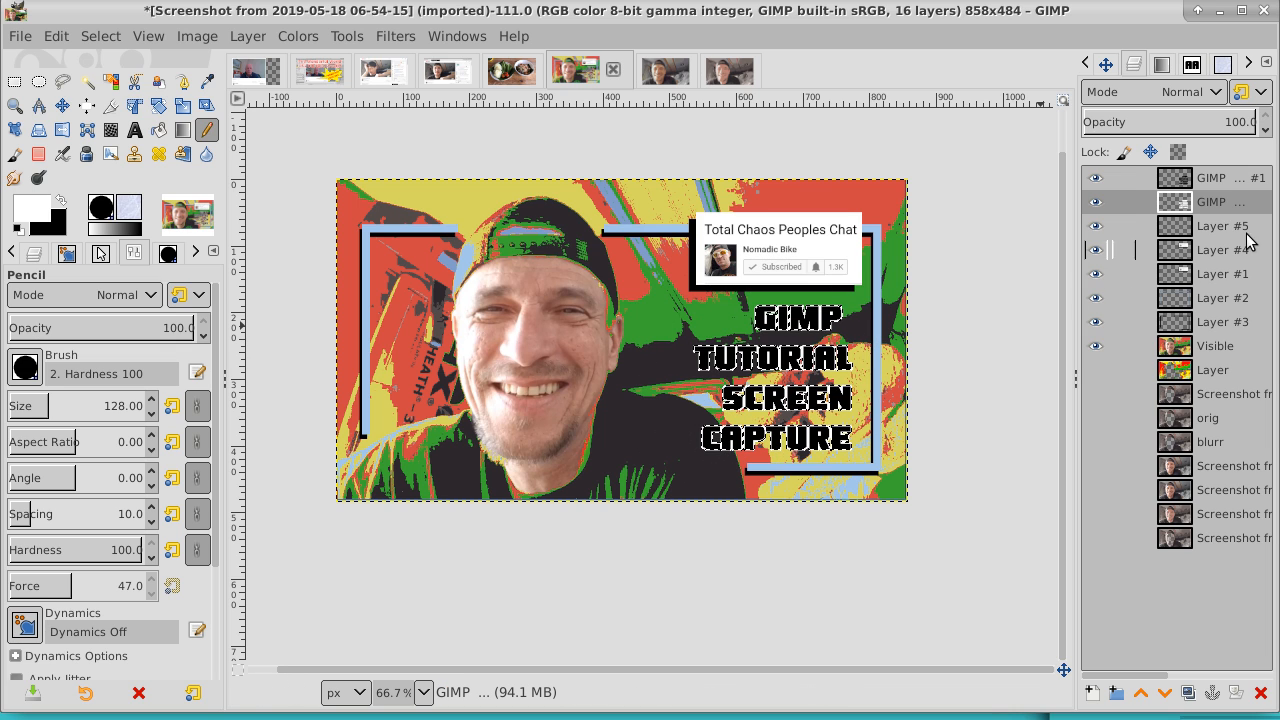
# - Merge the black text copy down onto the white text layer and check the merged layer by toggling its visibility
pyautogui.rightClick(1242, 178)
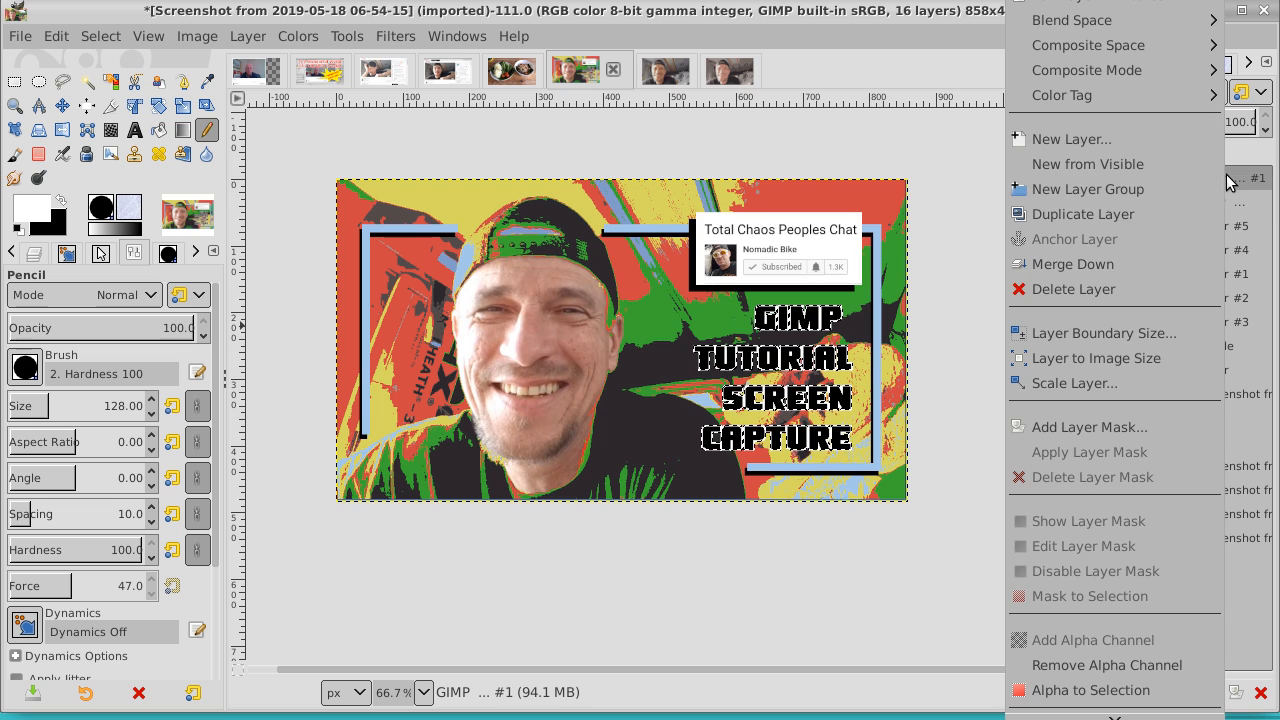
pyautogui.click(1157, 263)
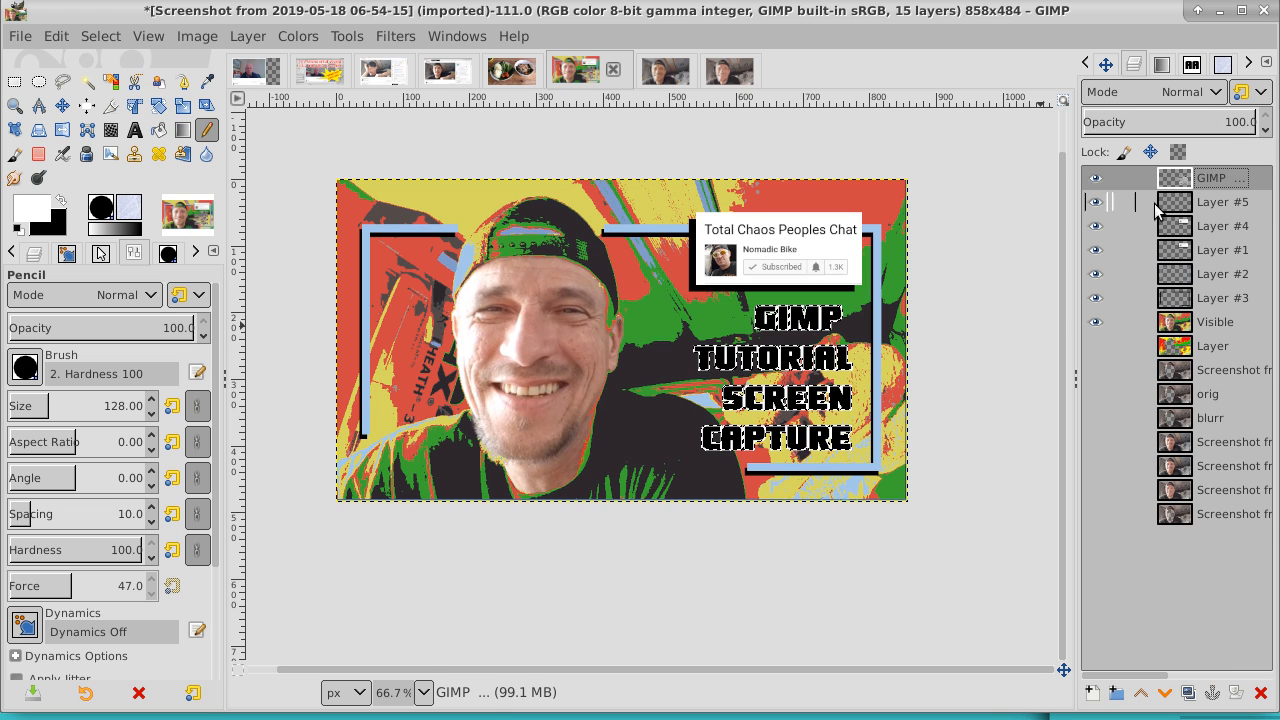
pyautogui.click(1099, 180)
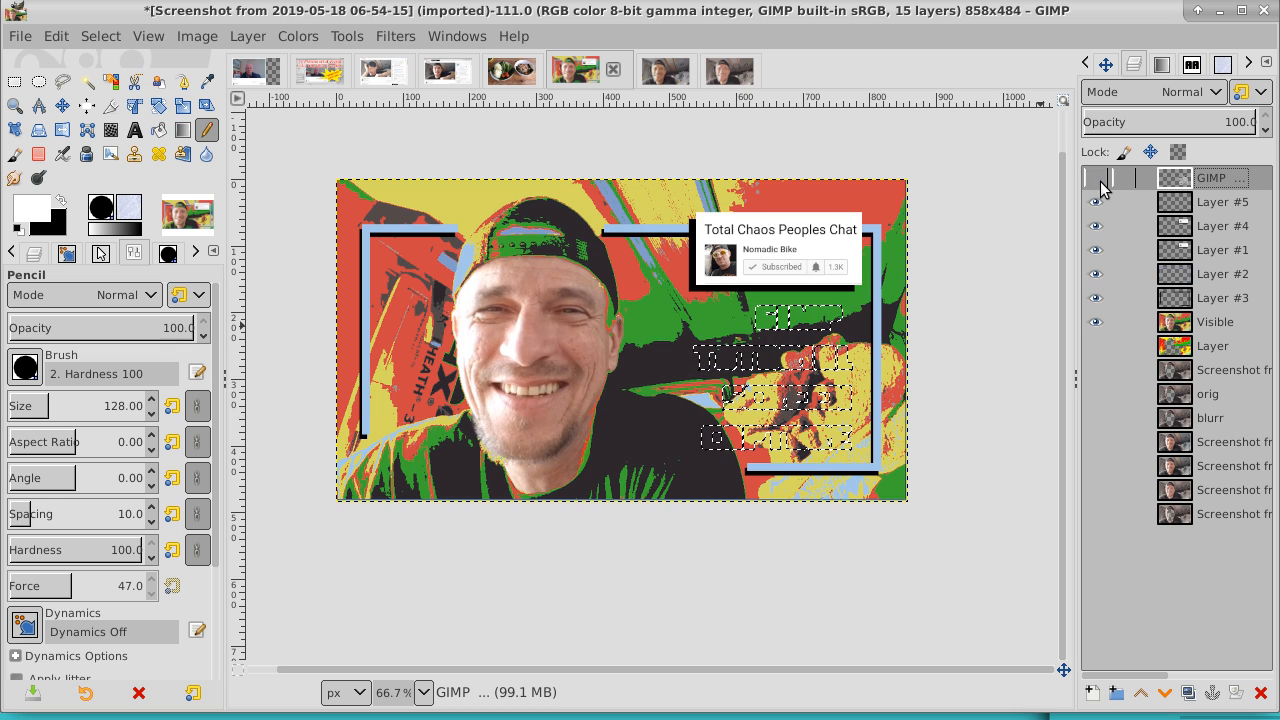
pyautogui.click(1099, 180)
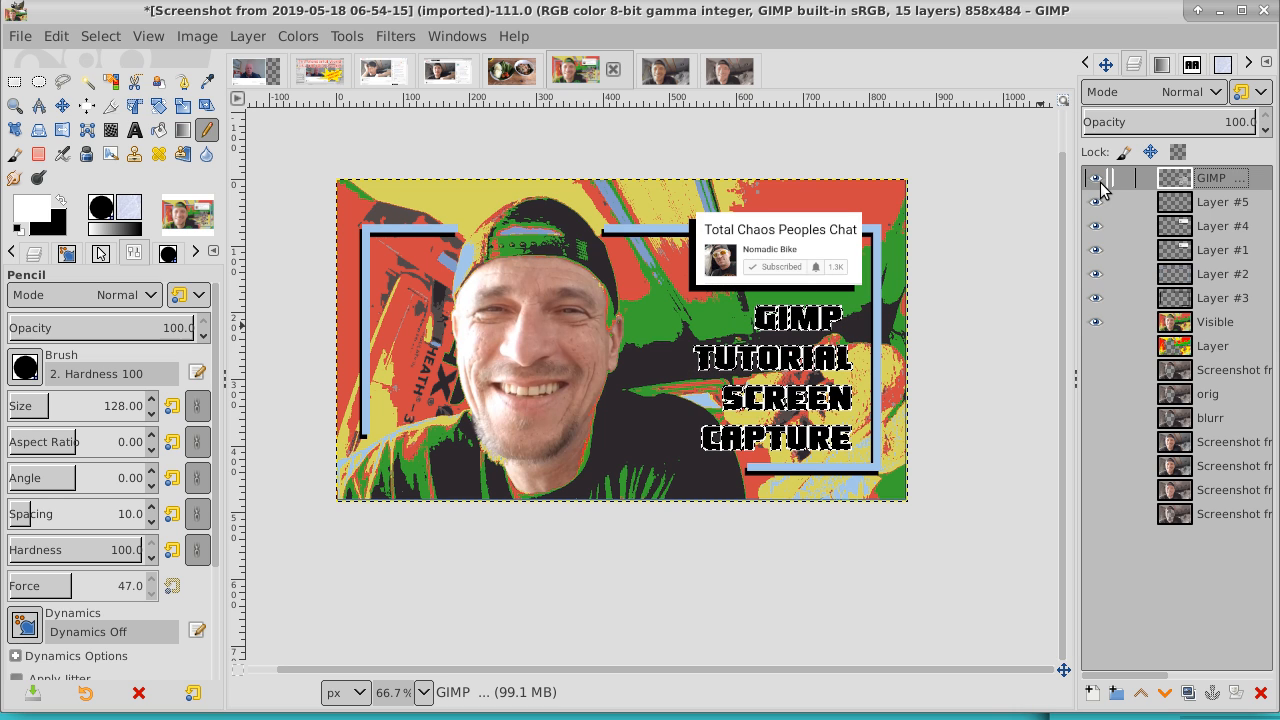
# - Hide Layer #5, keep the merged title layer shown, and clear the selection
pyautogui.click(1099, 182)
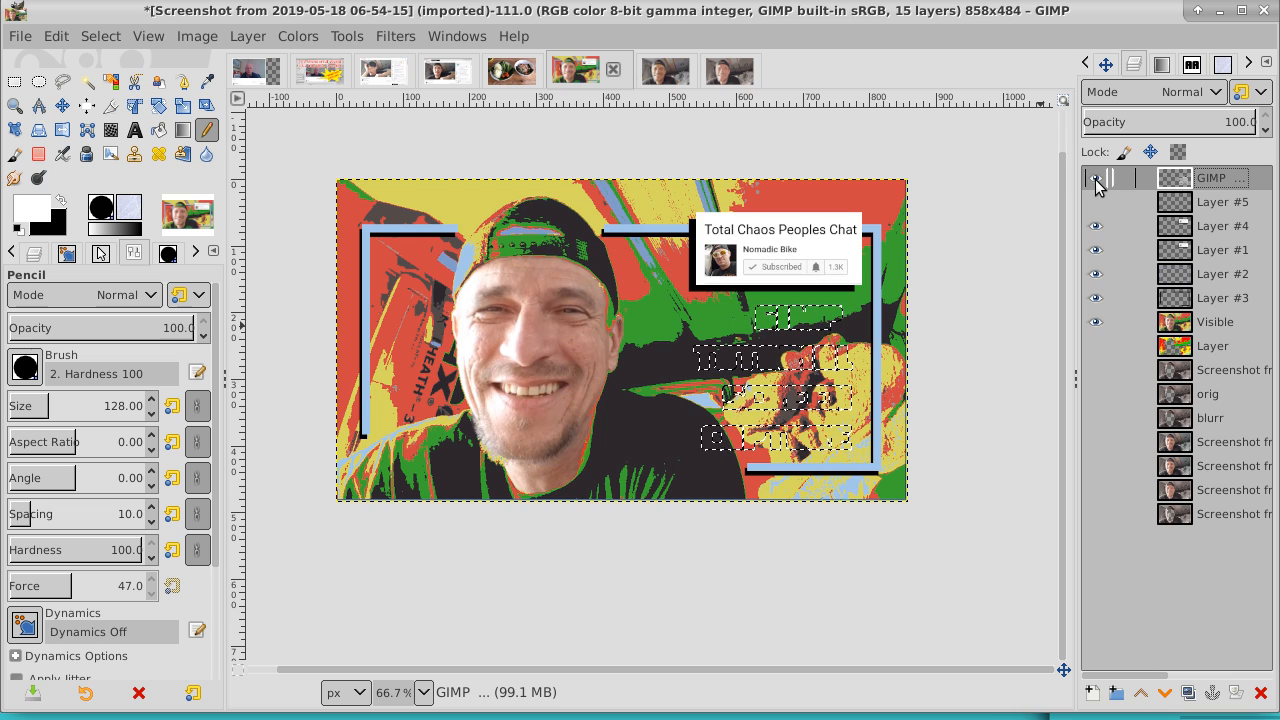
pyautogui.click(1097, 181)
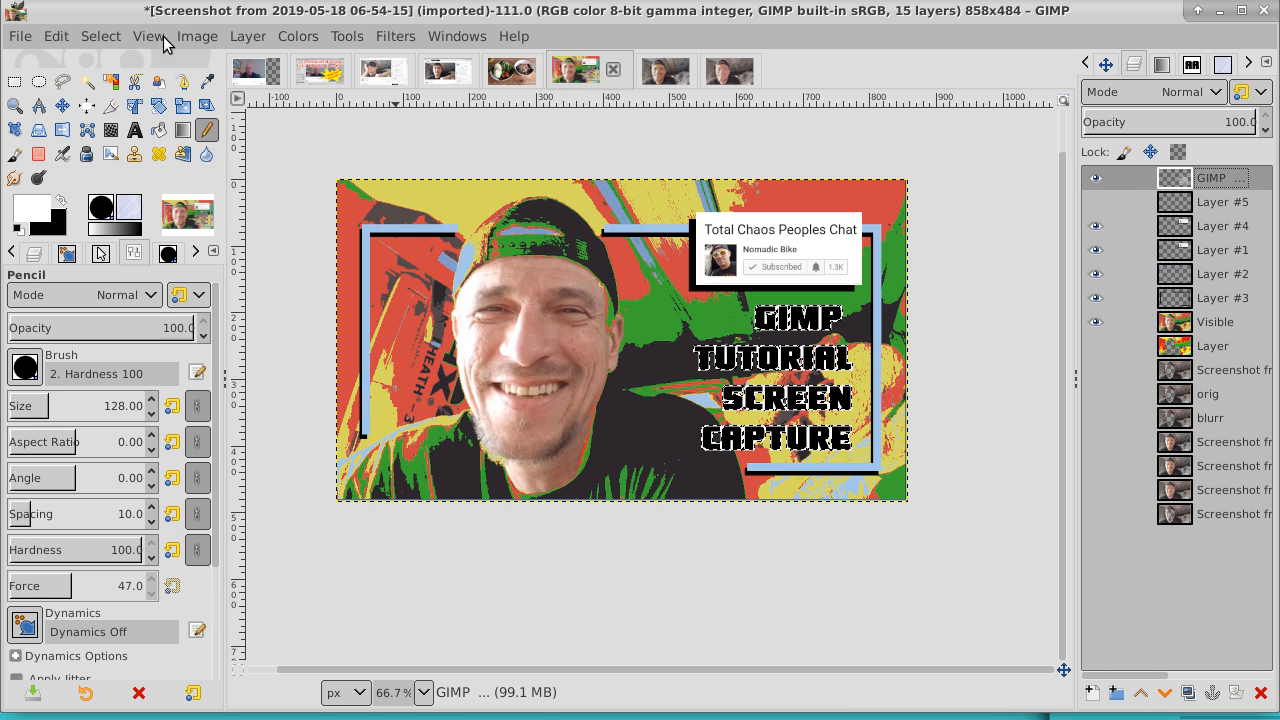
pyautogui.click(100, 38)
pyautogui.click(114, 88)
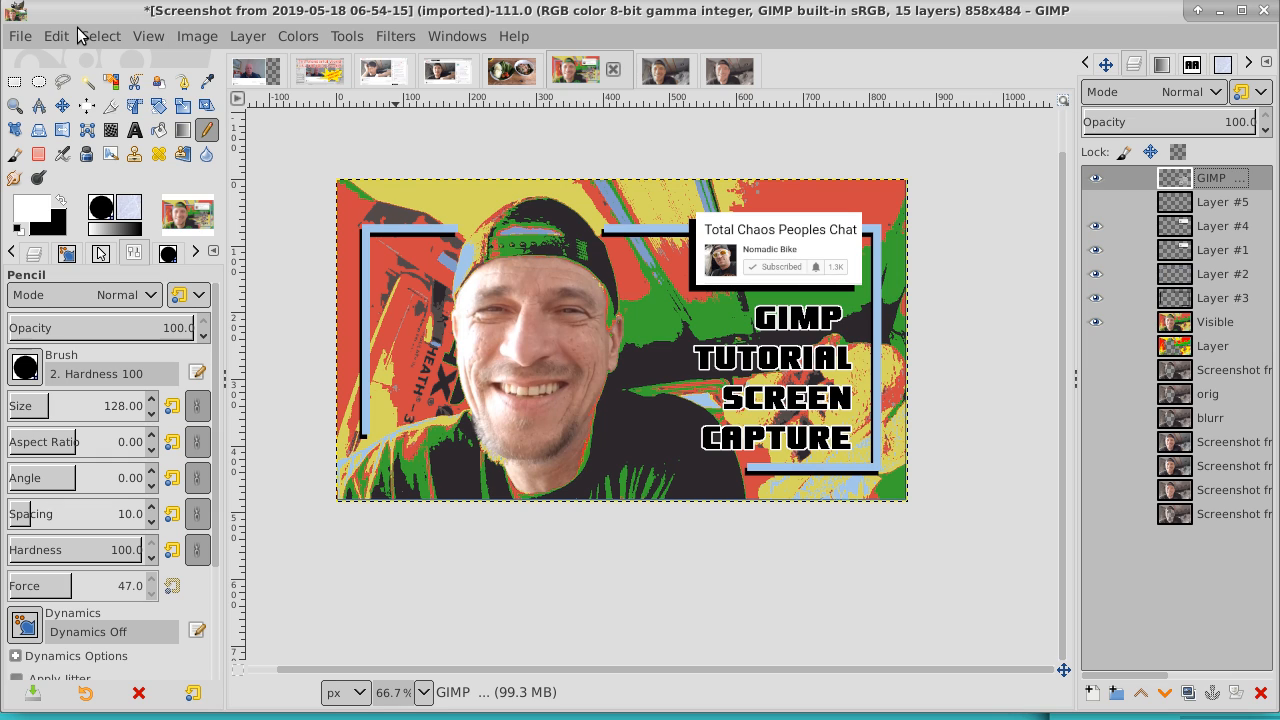
# - Select the whole merged title layer, stretch the title wider with the Scale tool, and move it right to fit inside the frame
pyautogui.click(100, 37)
pyautogui.click(114, 69)
pyautogui.click(183, 105)
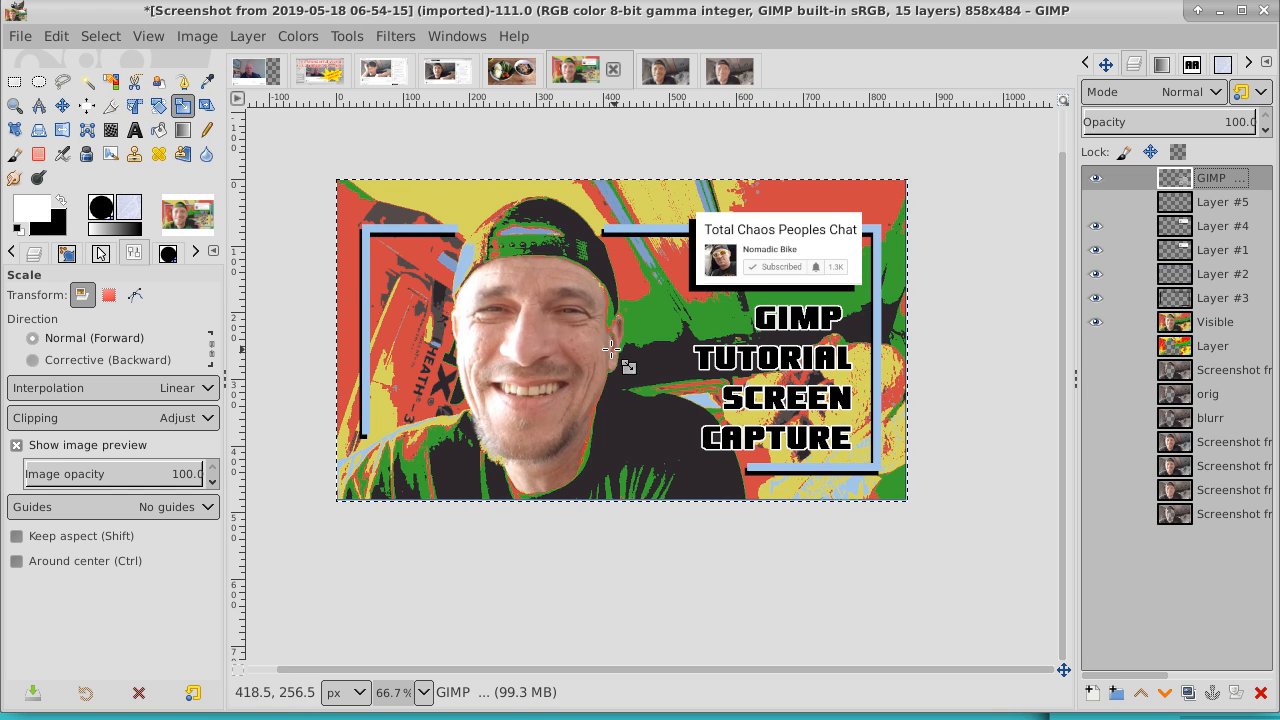
pyautogui.click(544, 342)
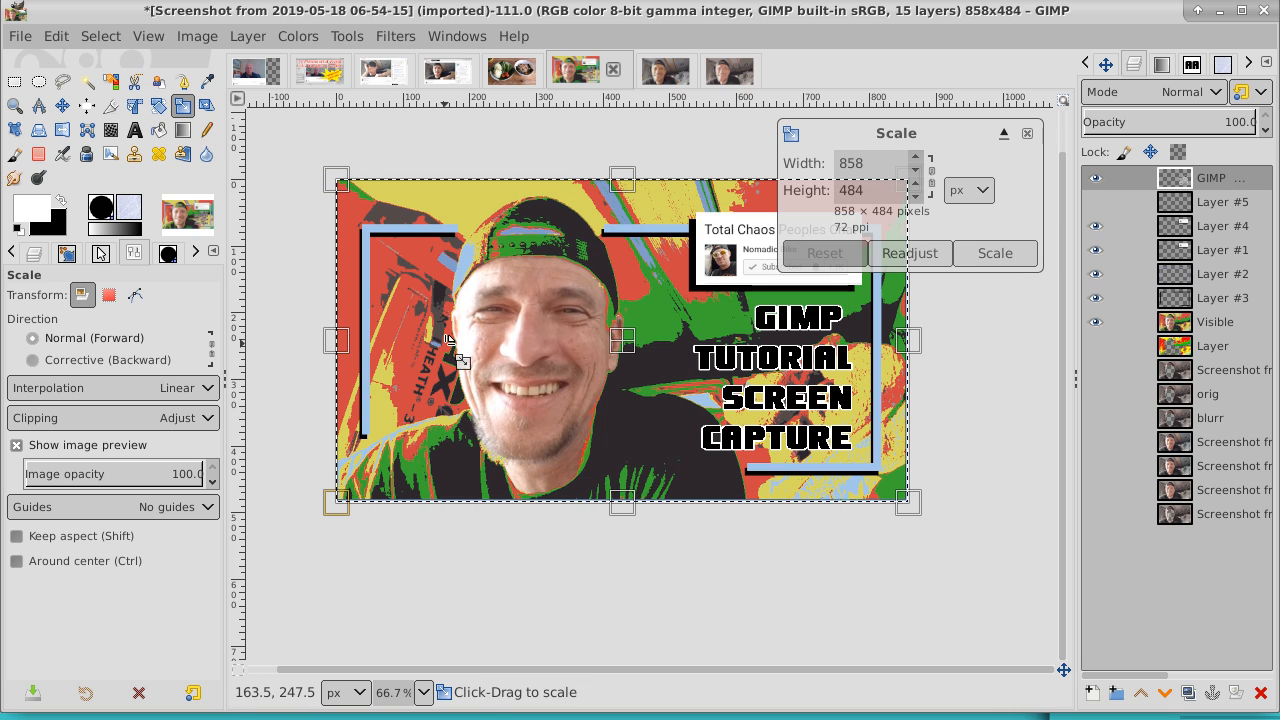
pyautogui.moveTo(447, 340); pyautogui.dragTo(283, 338)
pyautogui.click(993, 253)
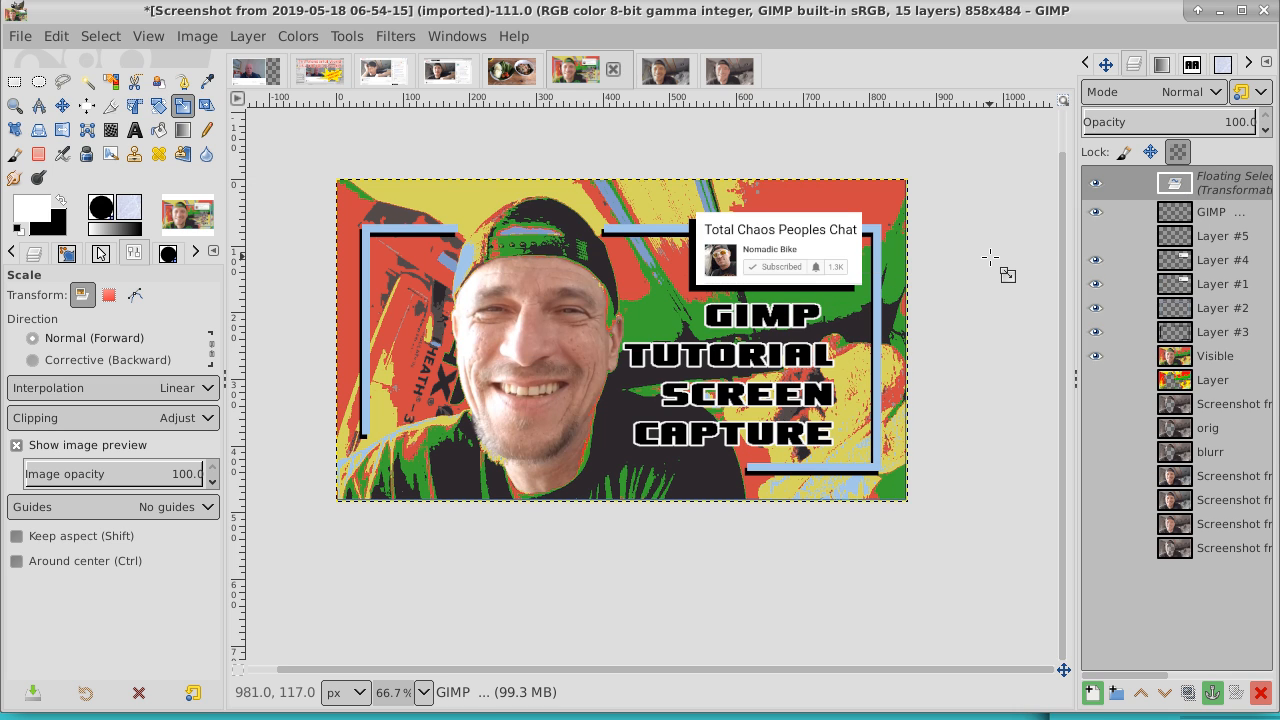
pyautogui.click(62, 105)
pyautogui.moveTo(741, 380); pyautogui.dragTo(790, 393)
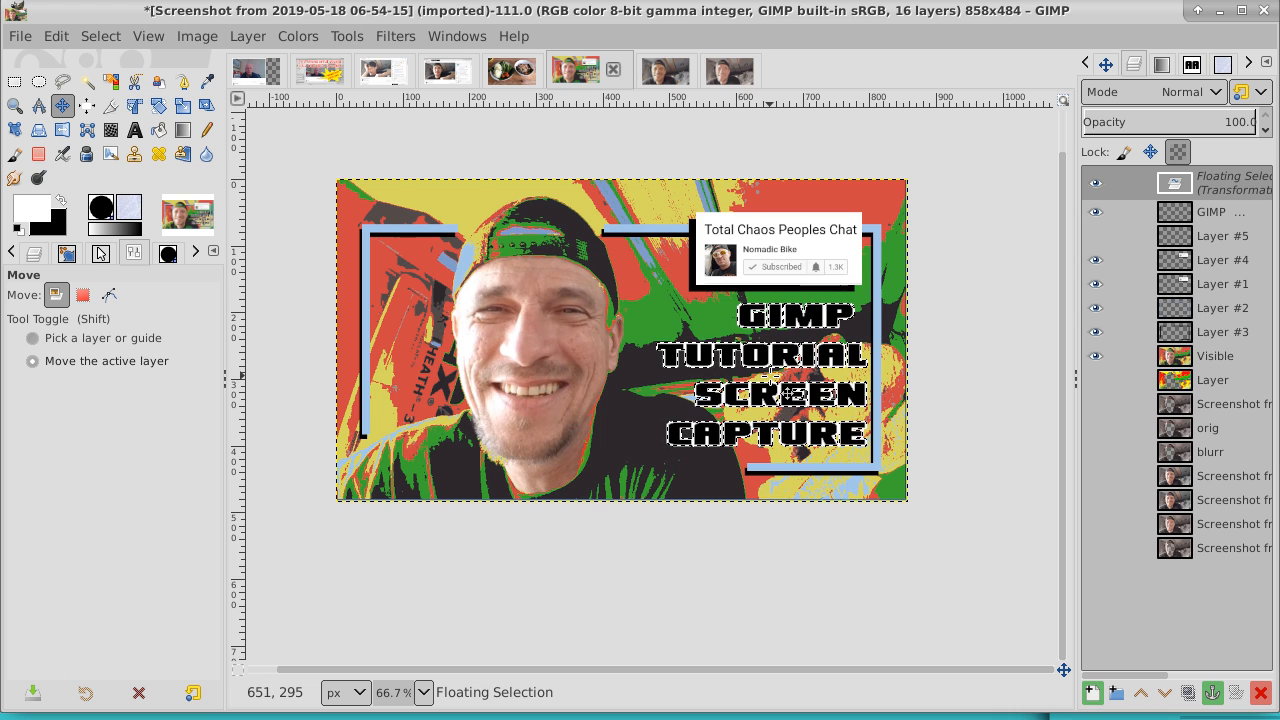
# - Convert the floating title selection to a new layer and resize that layer to the image size
pyautogui.click(102, 37)
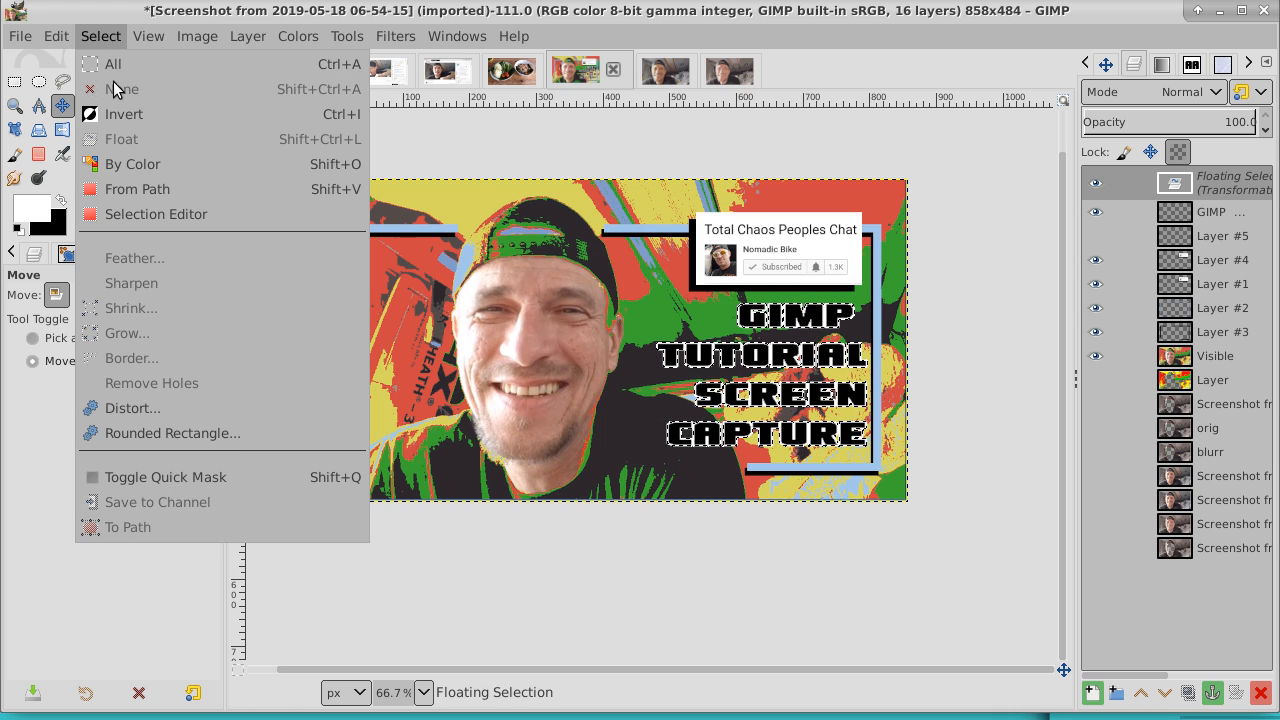
pyautogui.rightClick(1254, 188)
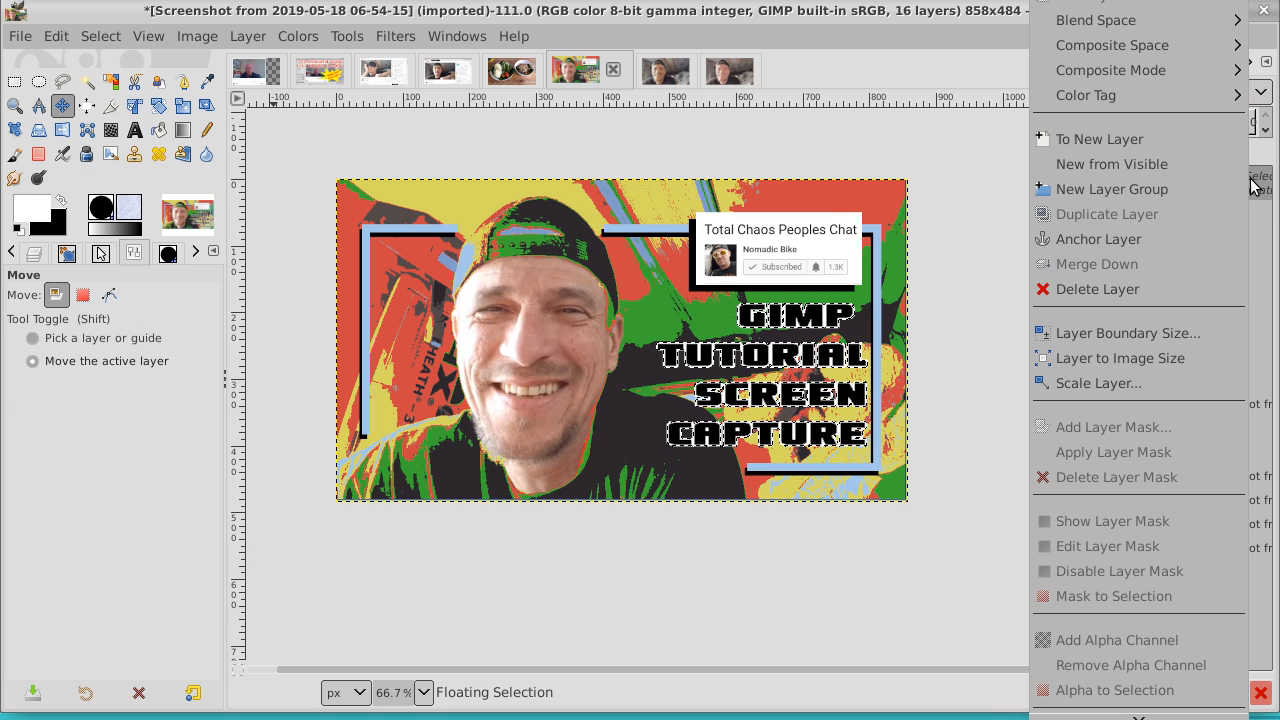
pyautogui.click(1181, 133)
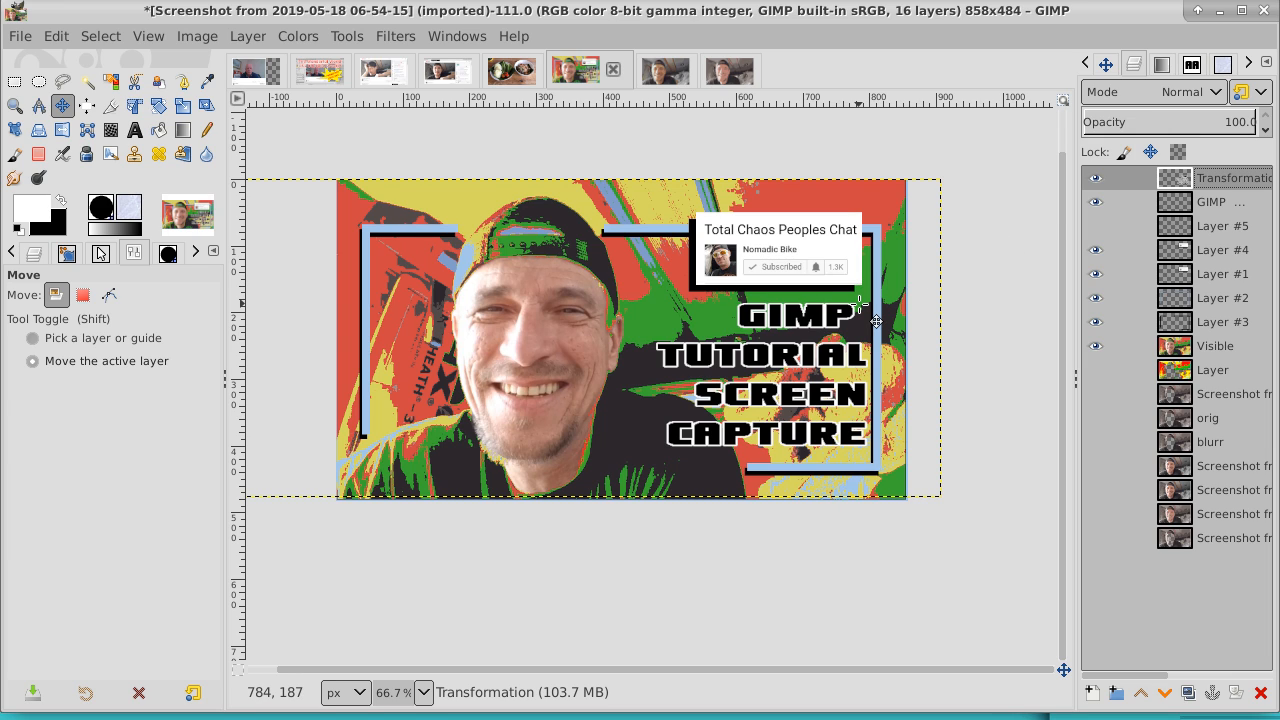
pyautogui.rightClick(1242, 182)
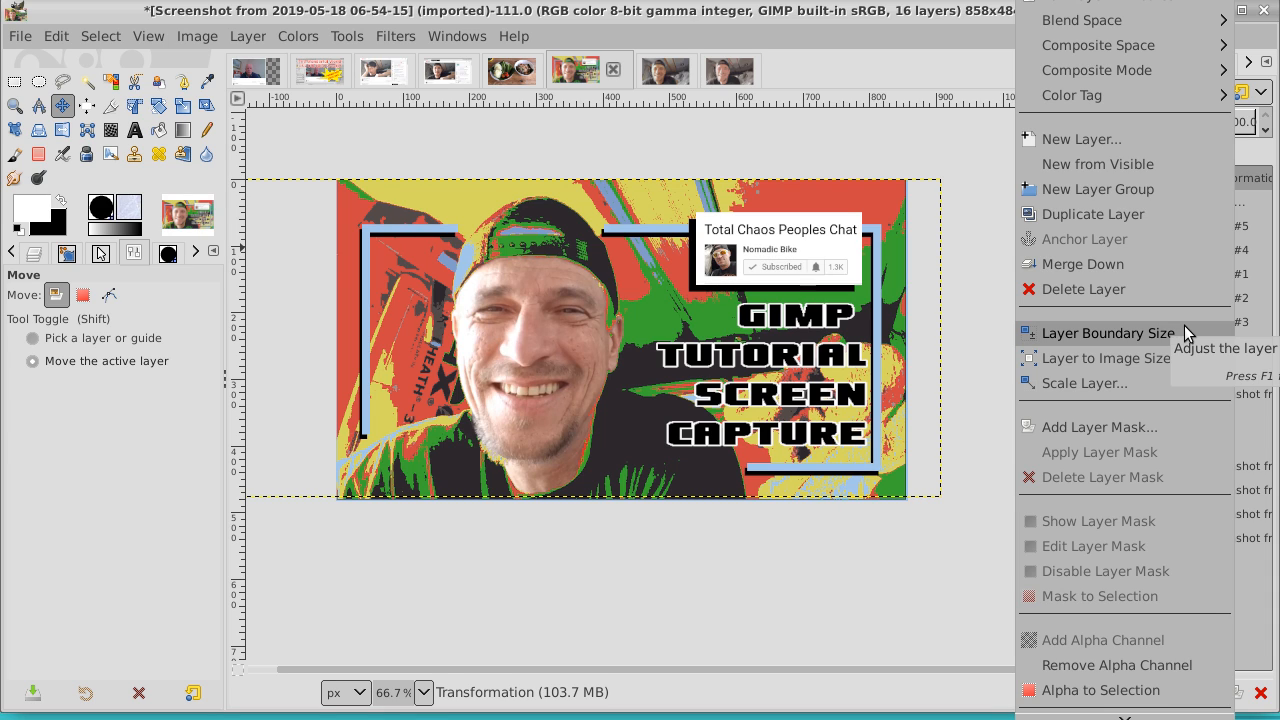
pyautogui.click(1168, 356)
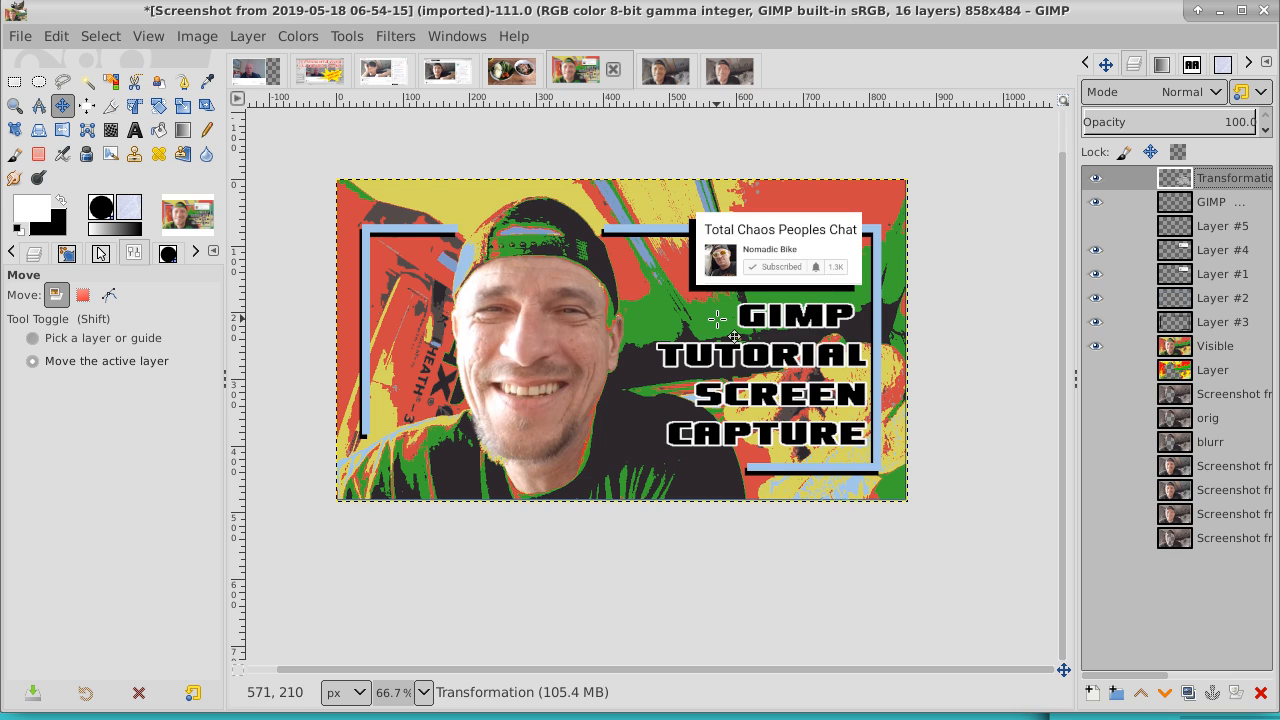
# - Select the word GIMP with a rectangle of about 216 x 54 px, cut it, and paste it in place
pyautogui.click(15, 81)
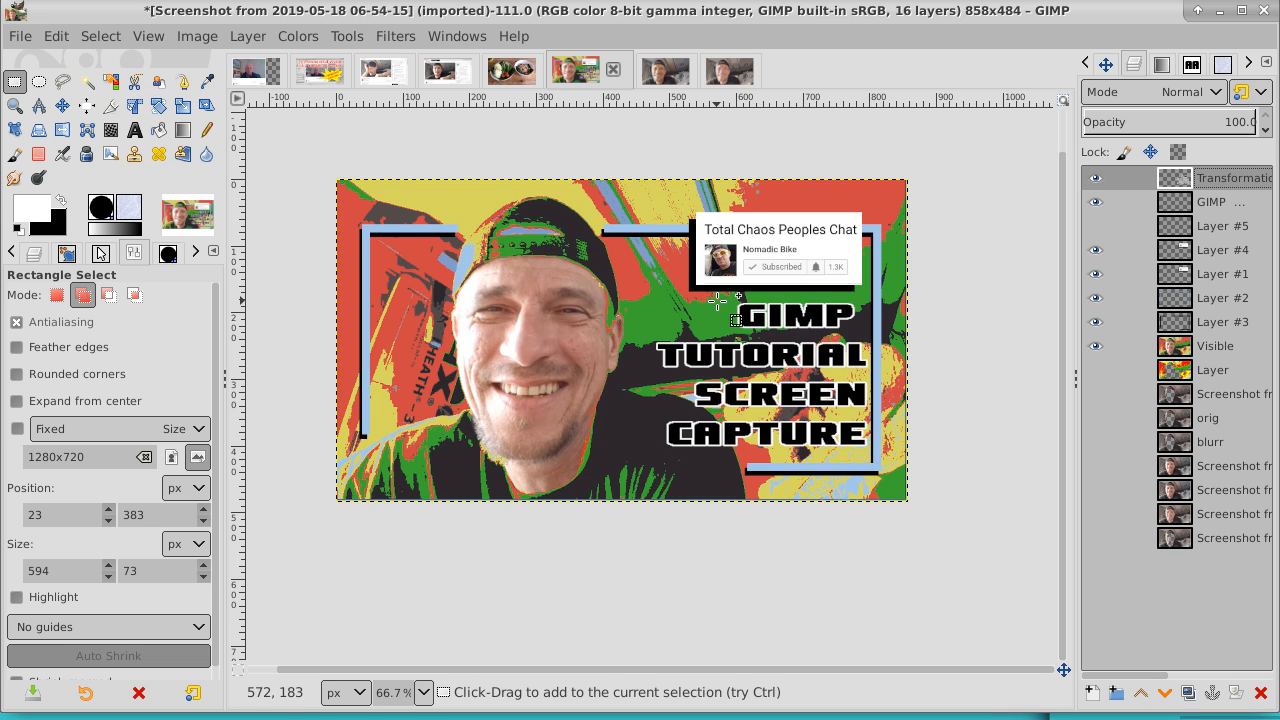
pyautogui.moveTo(717, 298); pyautogui.dragTo(861, 334)
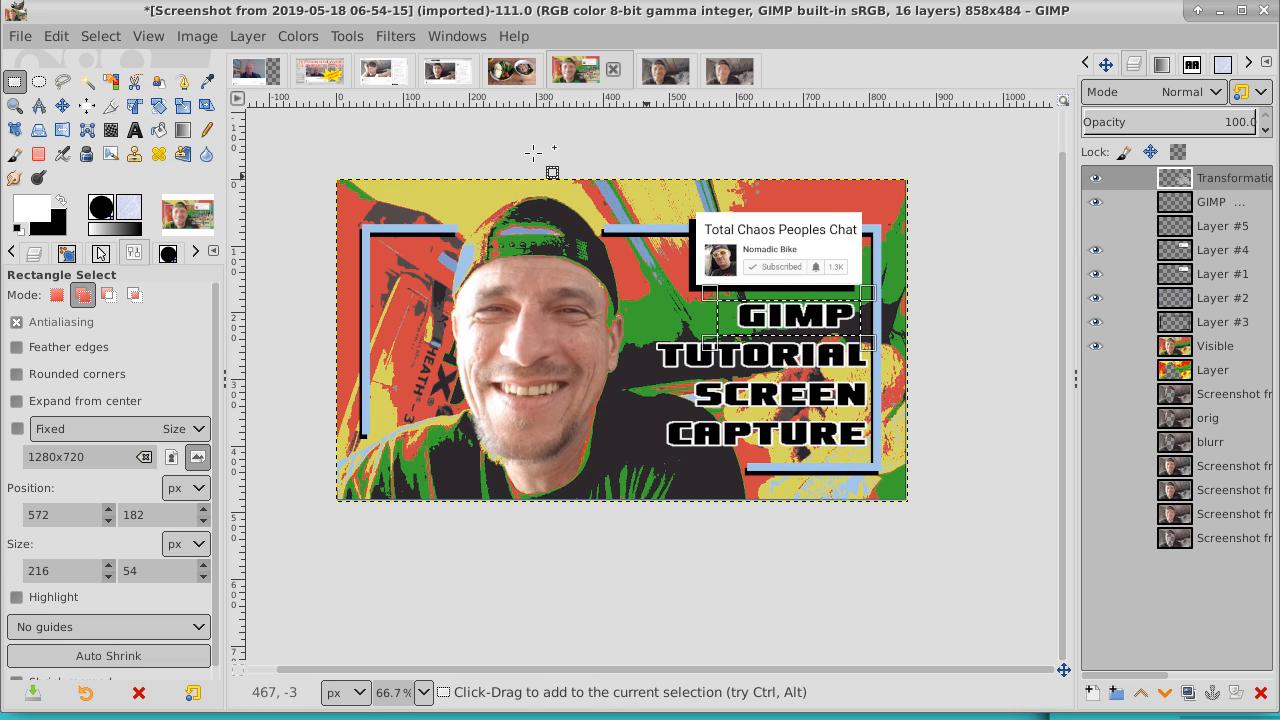
pyautogui.click(56, 40)
pyautogui.click(82, 174)
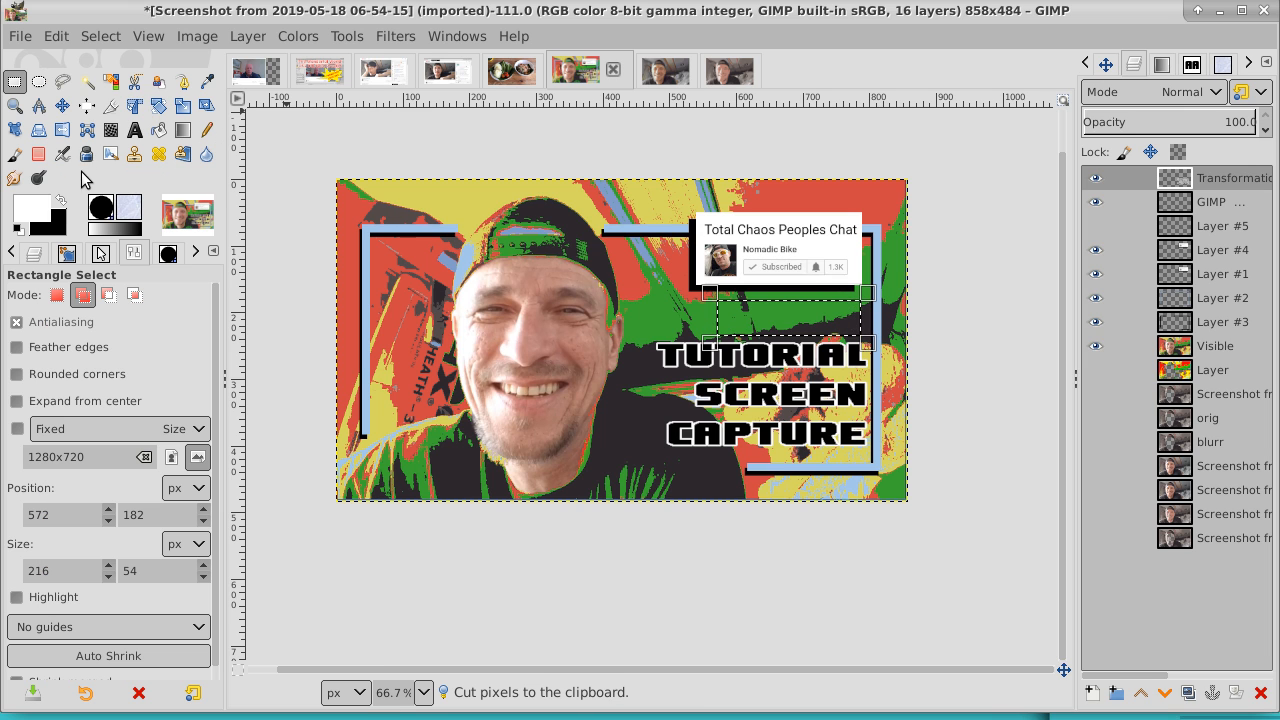
pyautogui.click(71, 37)
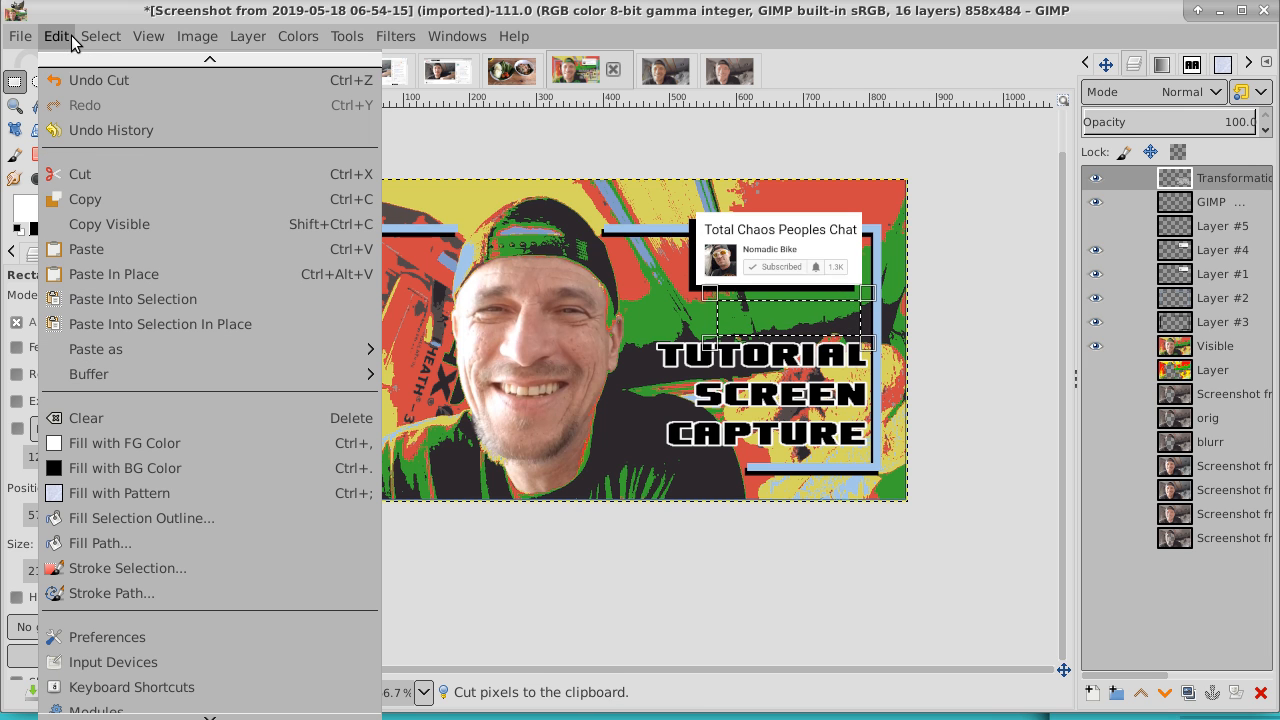
pyautogui.click(104, 273)
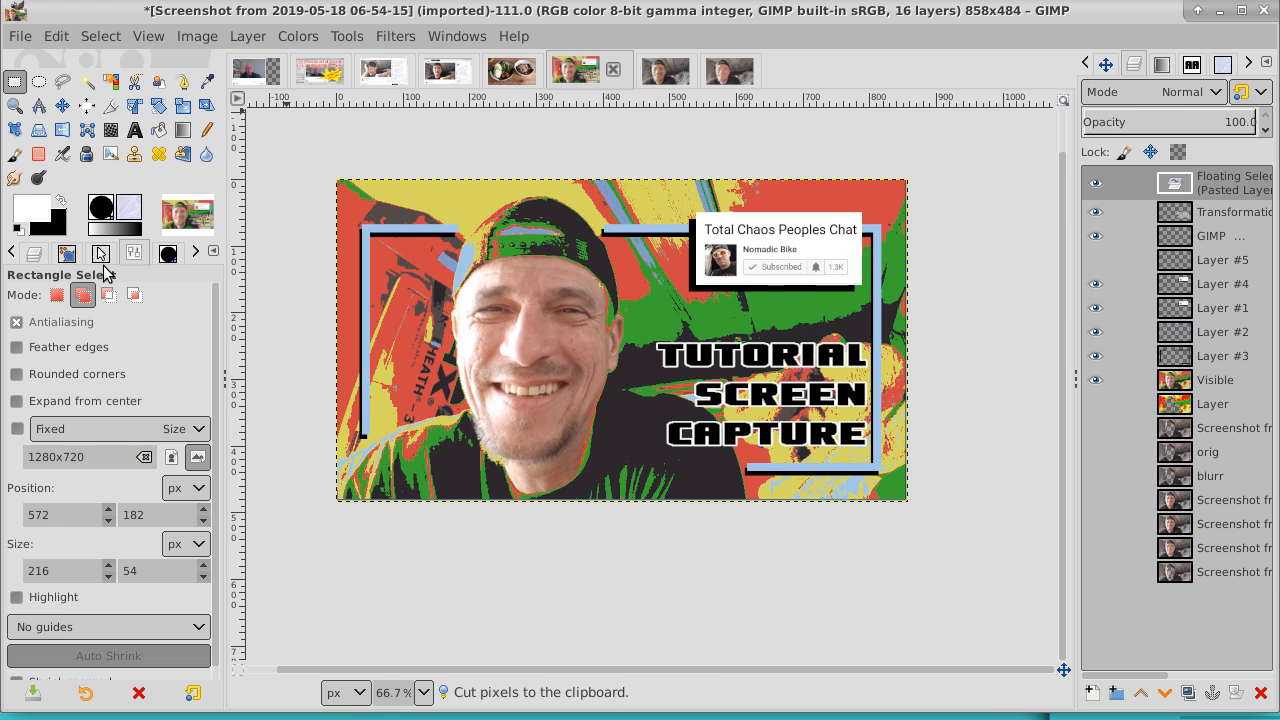
# - Nudge the pasted word GIMP left so it sits more centered above TUTORIAL
pyautogui.click(63, 106)
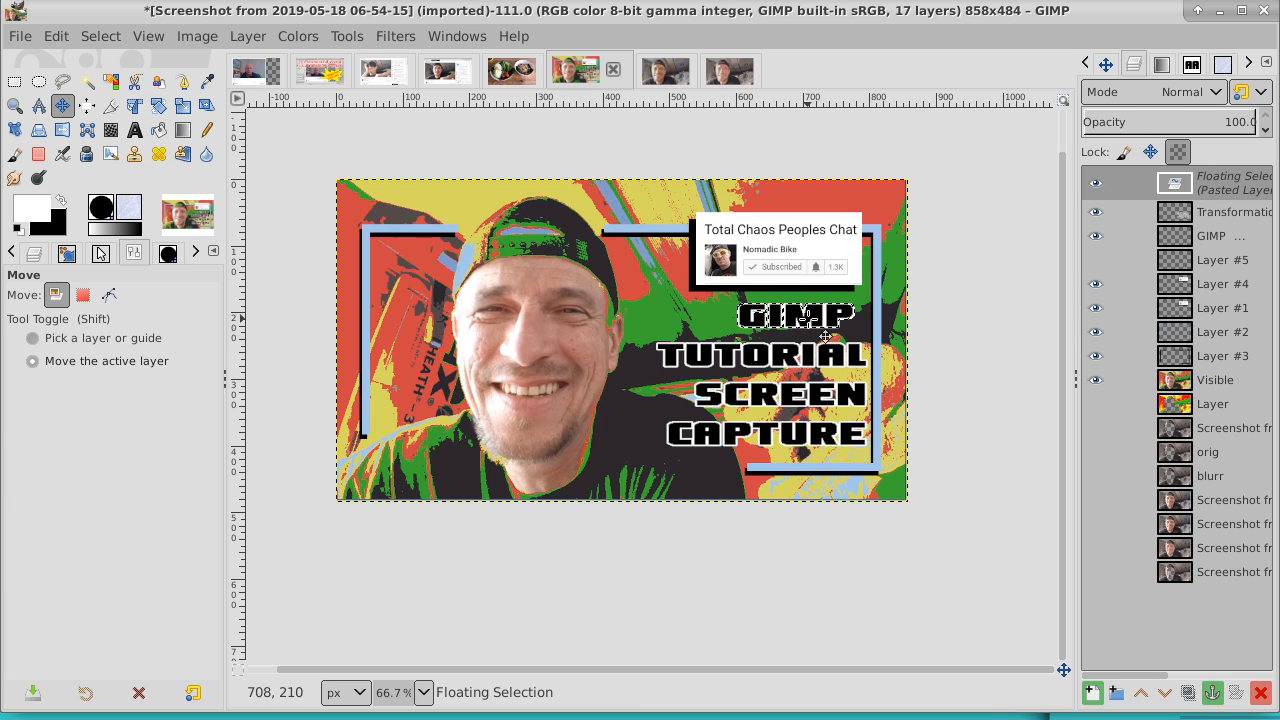
pyautogui.click(823, 329)
pyautogui.press('Left')
pyautogui.press('Left')
pyautogui.press('Left')
pyautogui.press('Left')
pyautogui.press('Left')
pyautogui.press('Left')
pyautogui.press('Left')
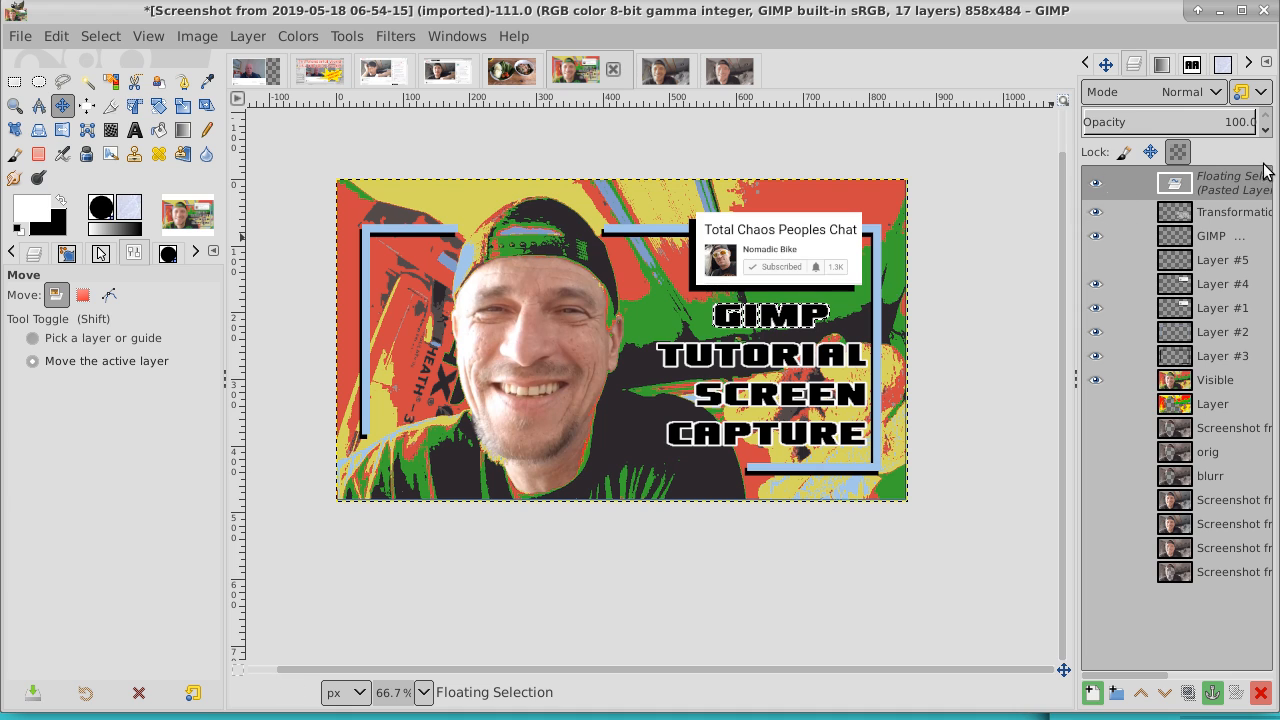
# - Convert the floating word GIMP to a new layer and resize that layer to the image size
pyautogui.rightClick(1237, 188)
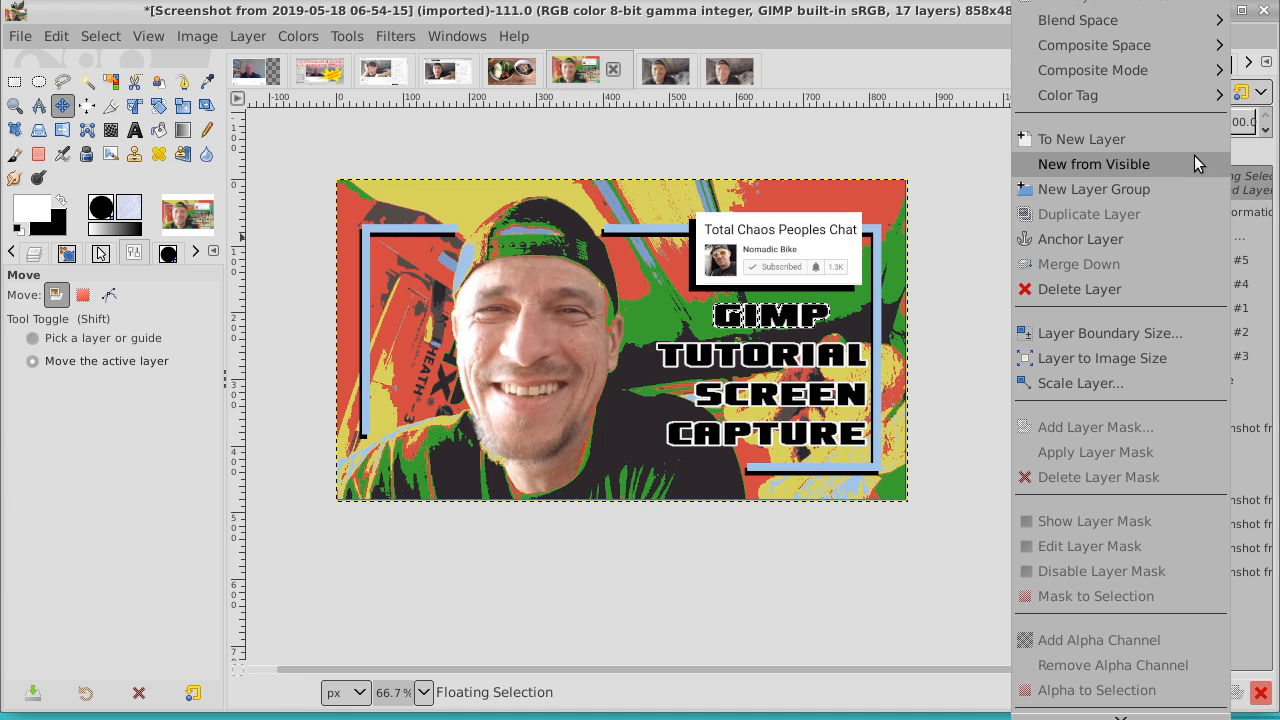
pyautogui.click(1176, 140)
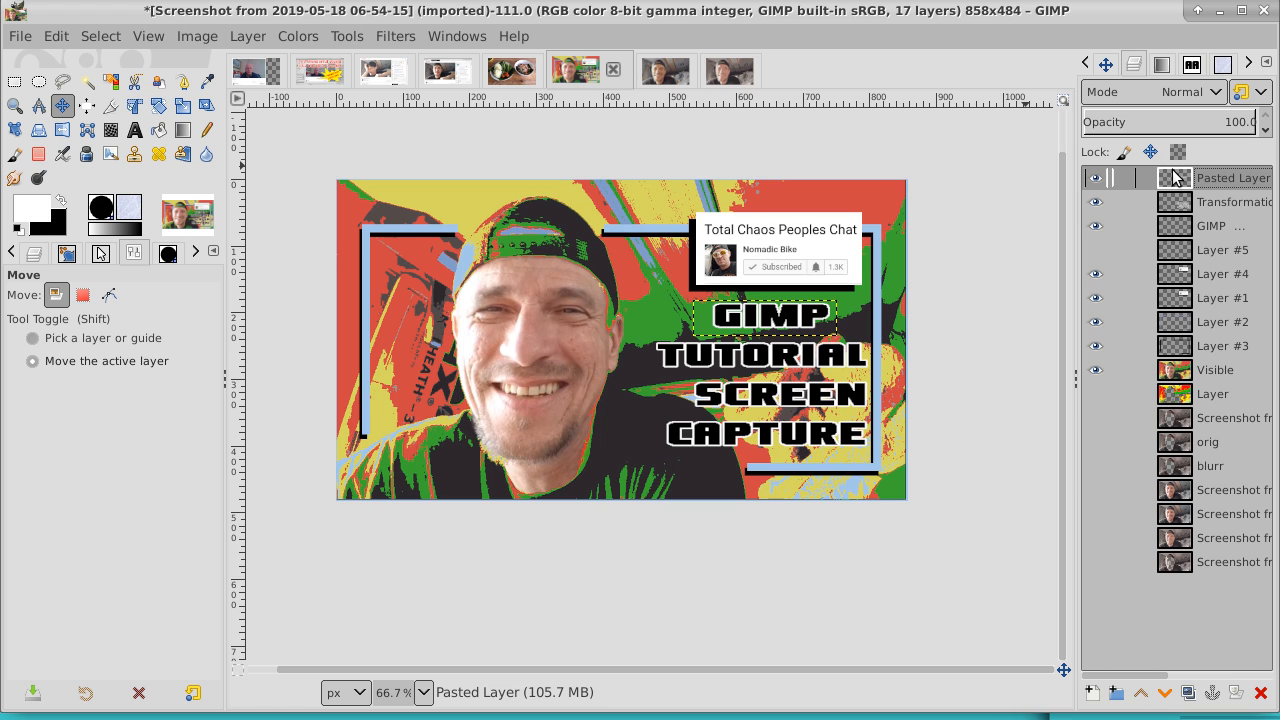
pyautogui.rightClick(1236, 182)
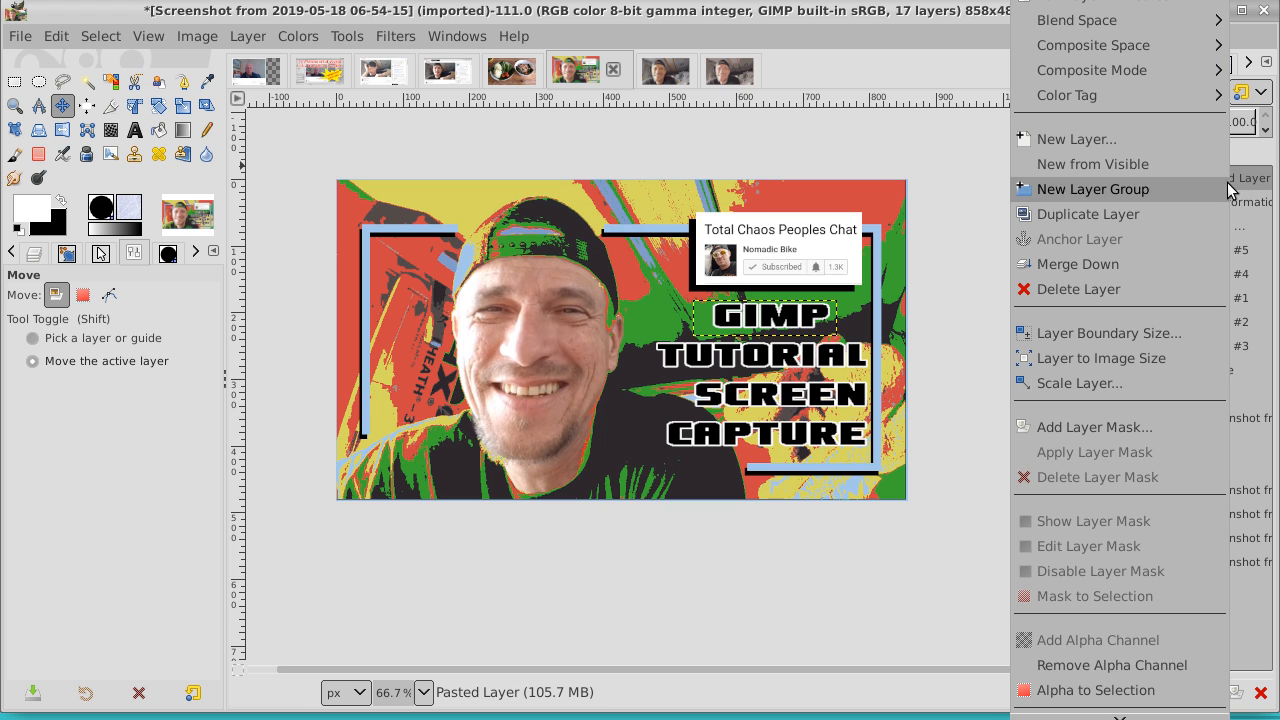
pyautogui.click(1177, 358)
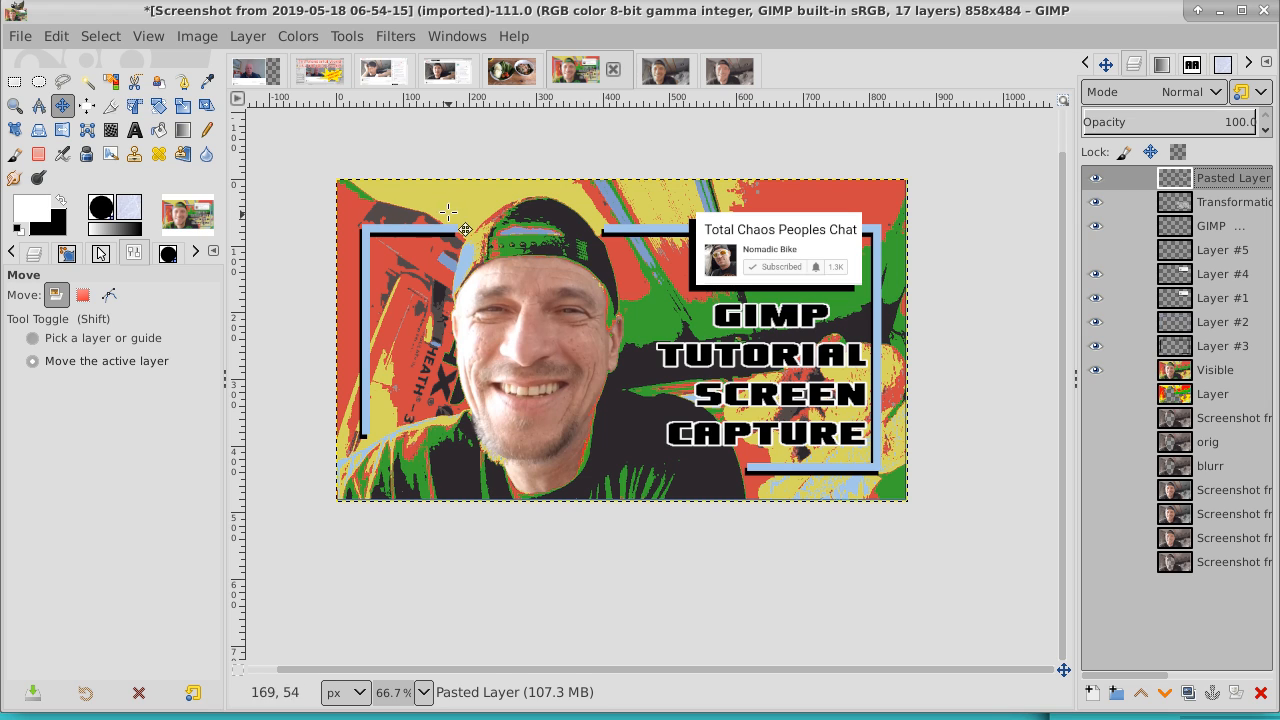
# - Add the white text "PROMO DRAWING" in Oliver's Barney at 49 px near the image's upper-left corner
pyautogui.click(134, 130)
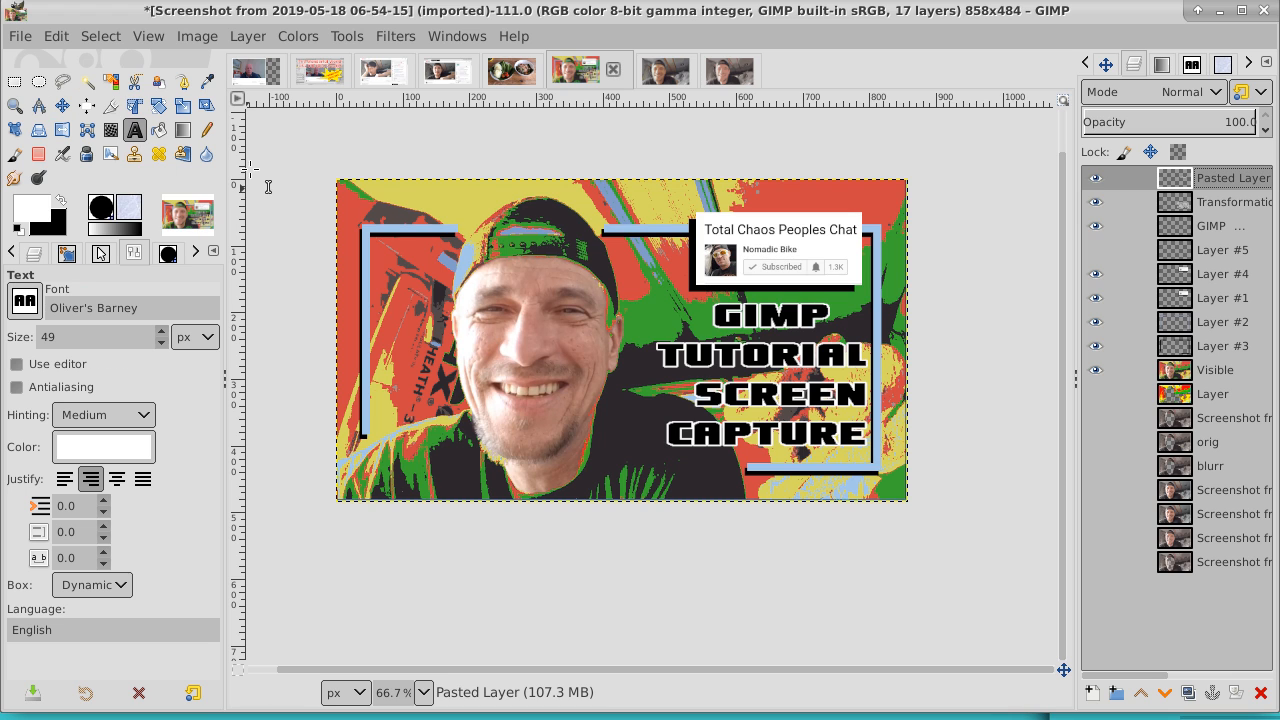
pyautogui.click(382, 206)
pyautogui.write('P')
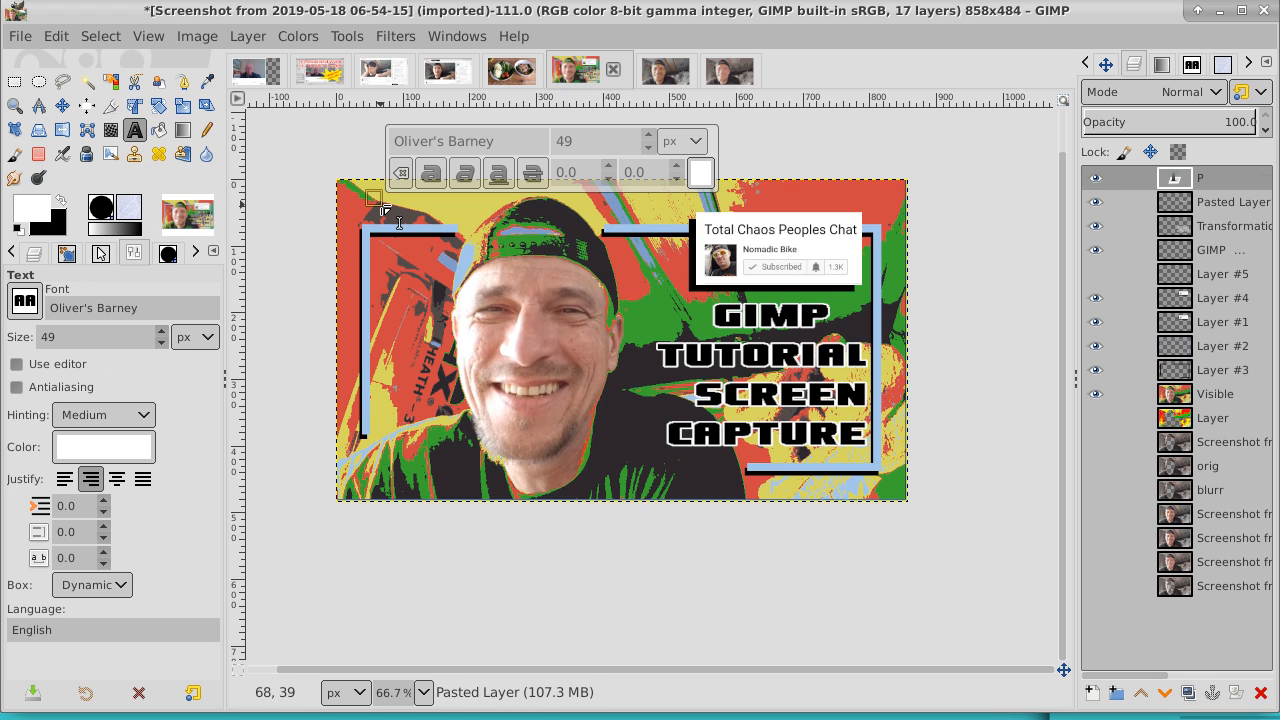
pyautogui.write('ROMO')
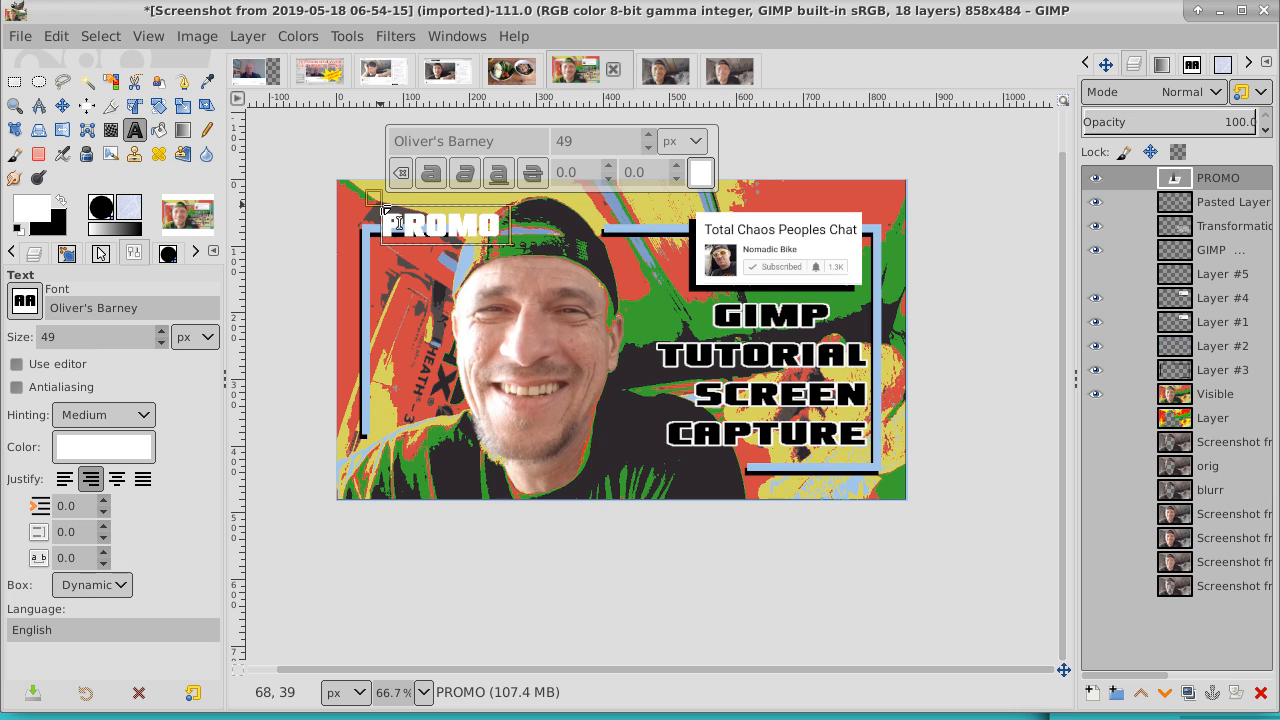
pyautogui.write(' DRAWING')
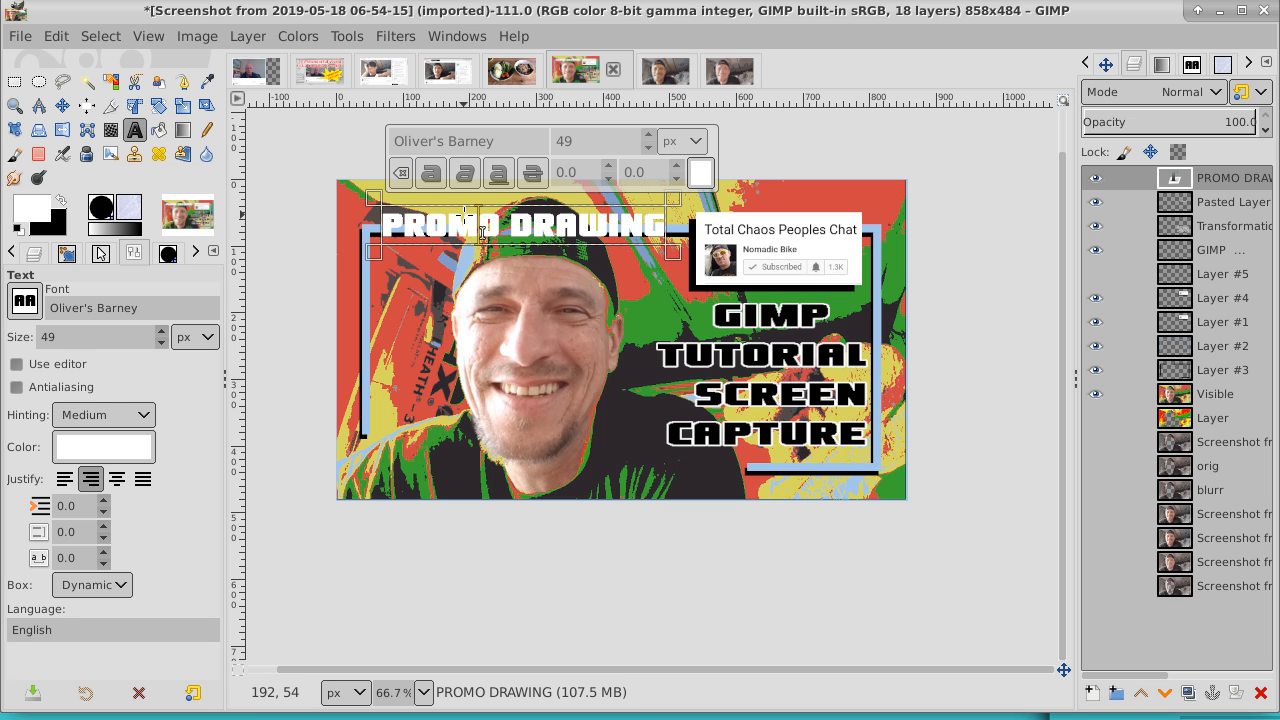
# - Set the PROMO DRAWING text size to 45 px and move the text up above the blue frame
pyautogui.hotkey('ctrl', 'a')
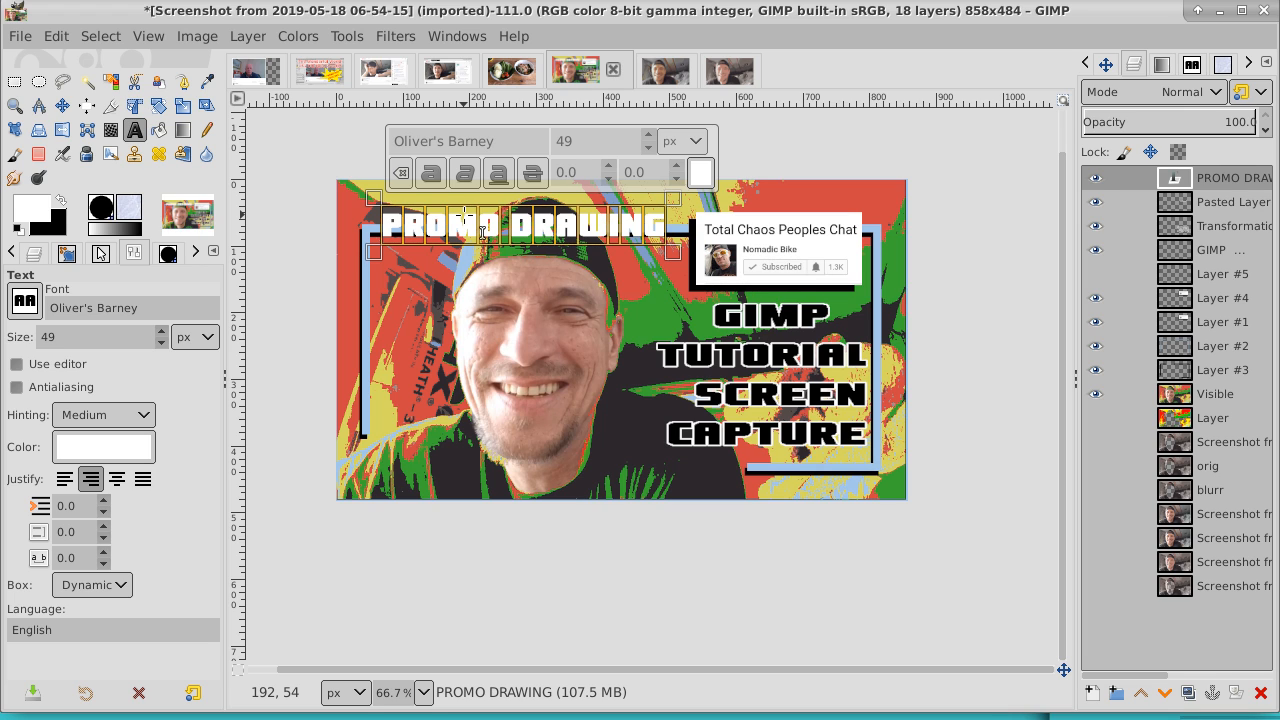
pyautogui.click(648, 148)
pyautogui.click(648, 148)
pyautogui.click(648, 148)
pyautogui.click(648, 148)
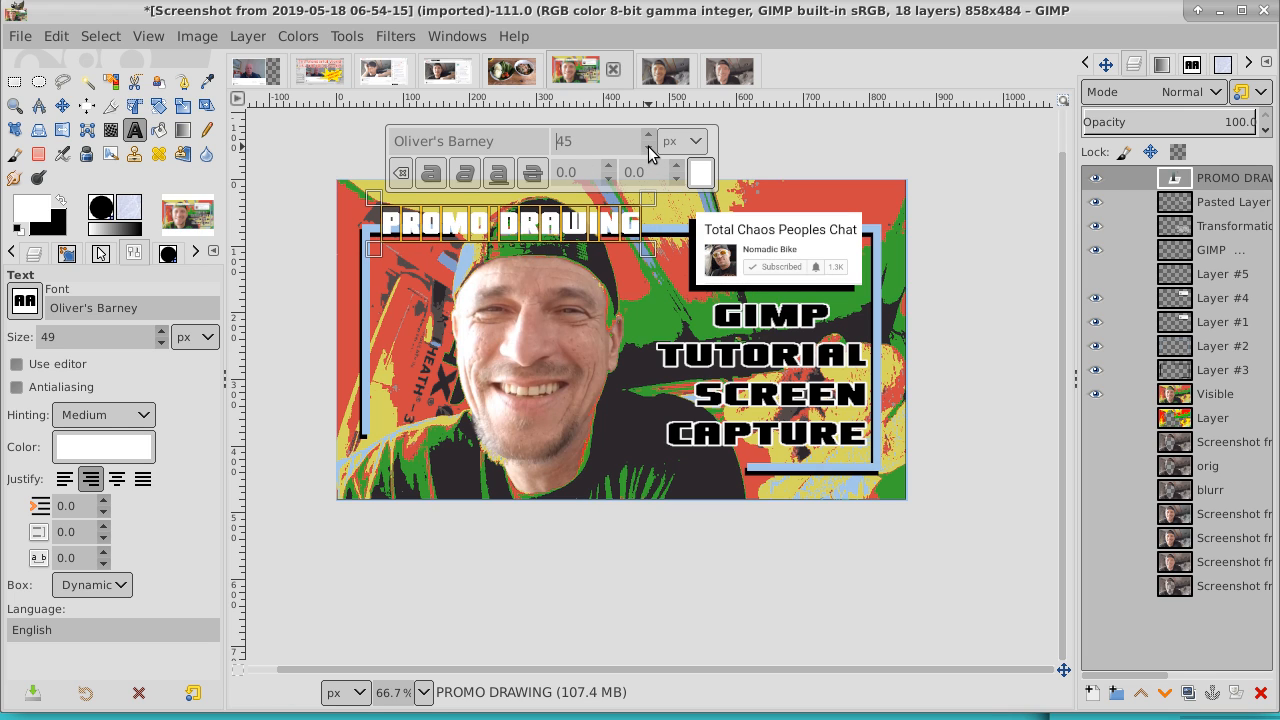
pyautogui.click(62, 108)
pyautogui.moveTo(579, 242)
pyautogui.mouseDown()
pyautogui.moveTo(574, 225)
pyautogui.moveTo(567, 493)
pyautogui.moveTo(546, 499)
pyautogui.moveTo(663, 491)
pyautogui.moveTo(560, 485)
pyautogui.moveTo(762, 487)
pyautogui.moveTo(740, 334)
pyautogui.moveTo(588, 245)
pyautogui.moveTo(578, 222)
pyautogui.mouseUp()
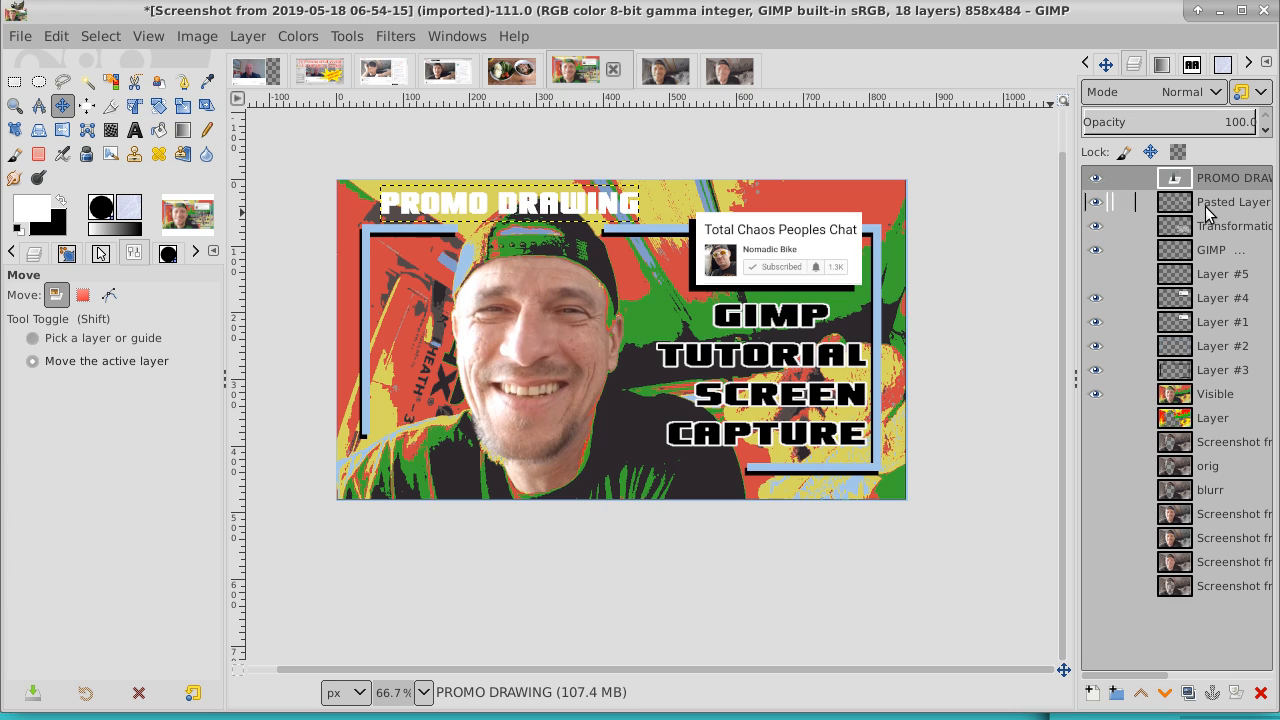
# - Create a new transparent layer above the PROMO DRAWING text layer with the default settings
pyautogui.rightClick(1230, 178)
pyautogui.click(1195, 164)
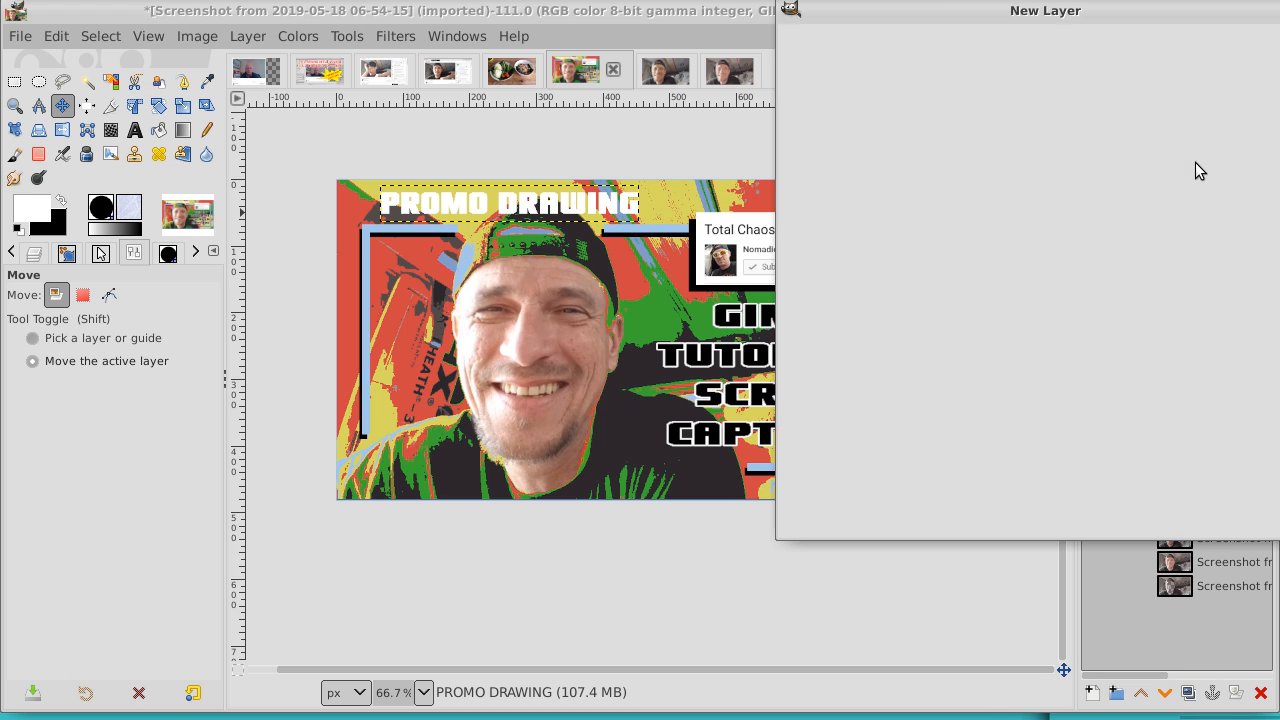
pyautogui.press('Return')
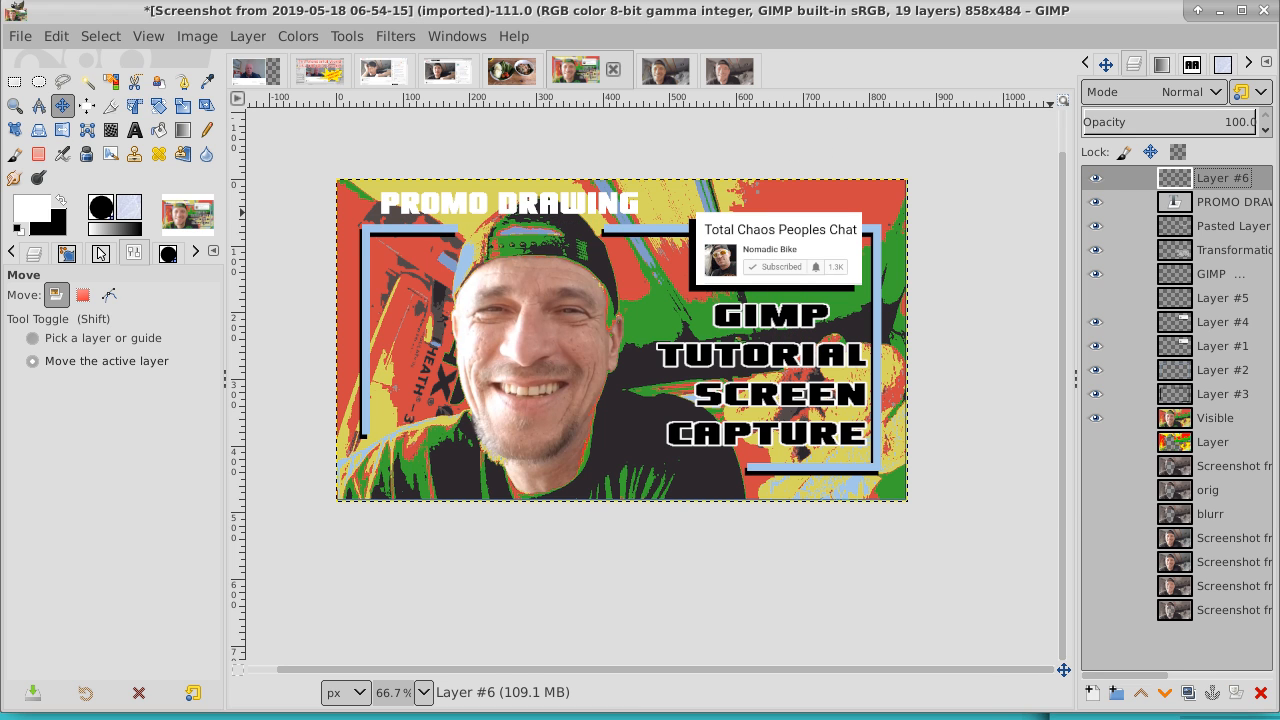
# - Select the word DRAWING with a rectangle of about 235 x 51 px and try to cut it from the new layer
pyautogui.click(14, 82)
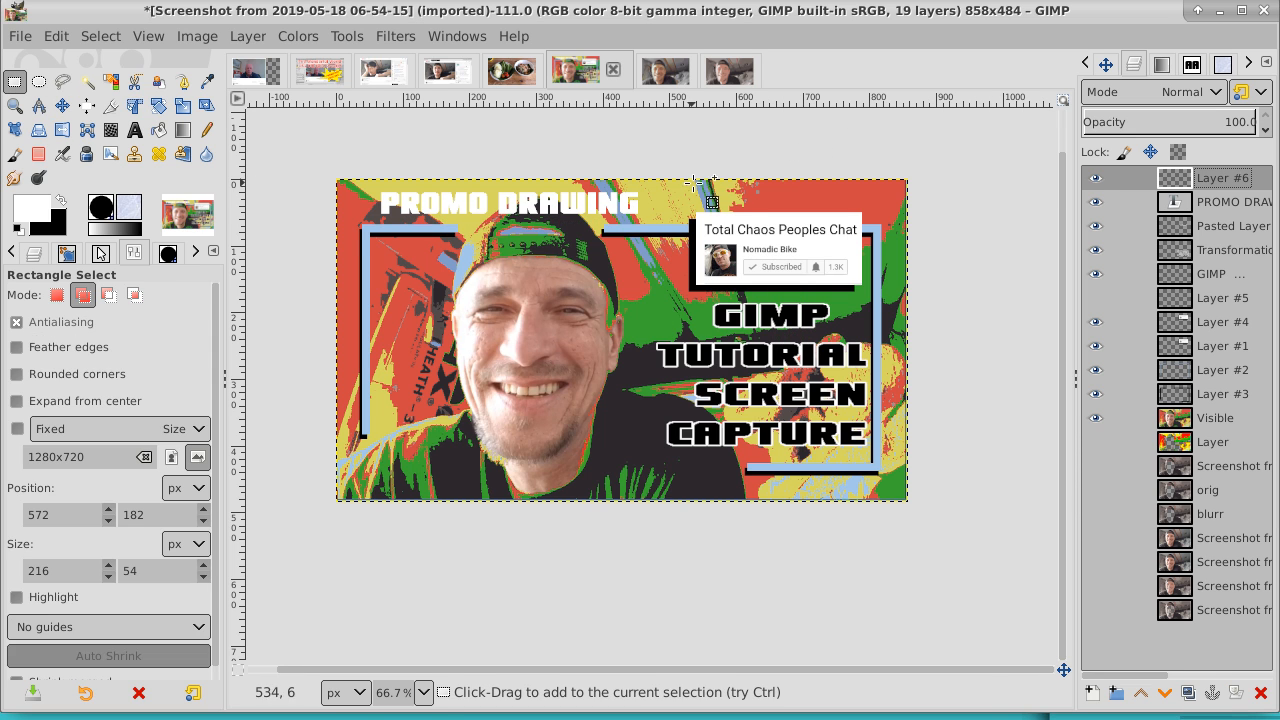
pyautogui.moveTo(652, 186)
pyautogui.mouseDown()
pyautogui.moveTo(606, 174)
pyautogui.moveTo(517, 185)
pyautogui.moveTo(496, 219)
pyautogui.mouseUp()
pyautogui.hotkey('ctrl', 'x')
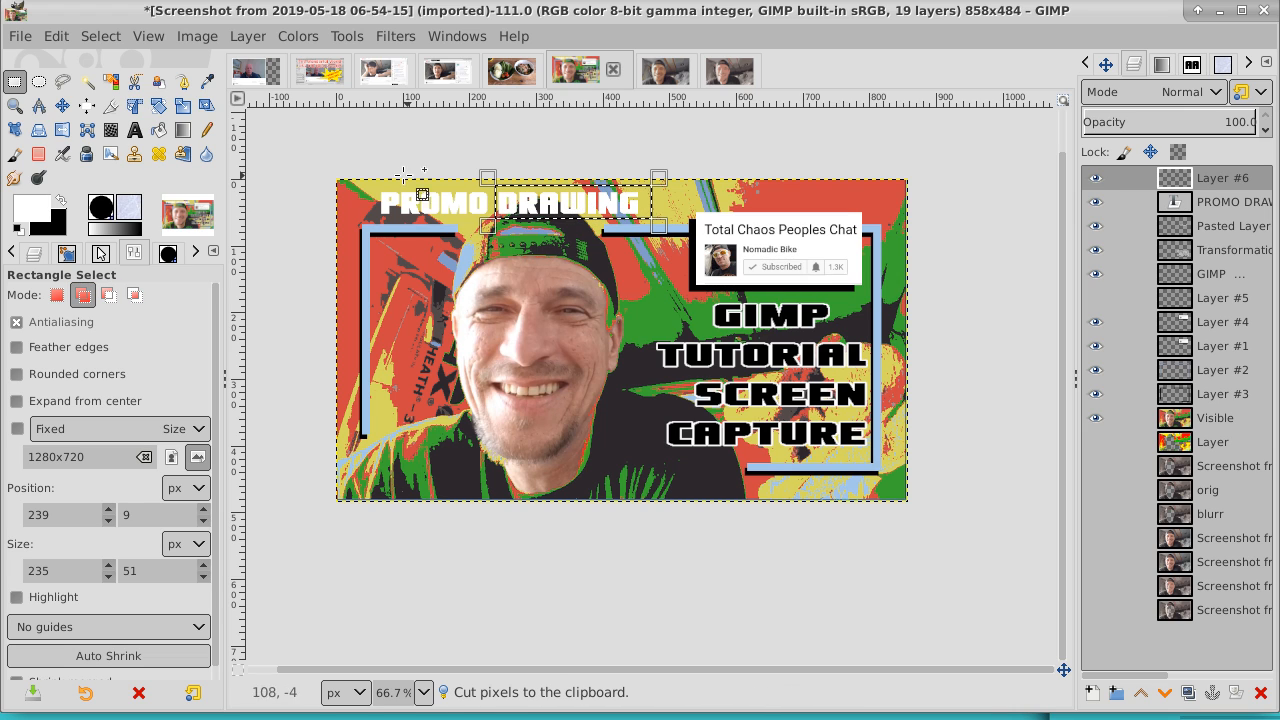
pyautogui.click(57, 38)
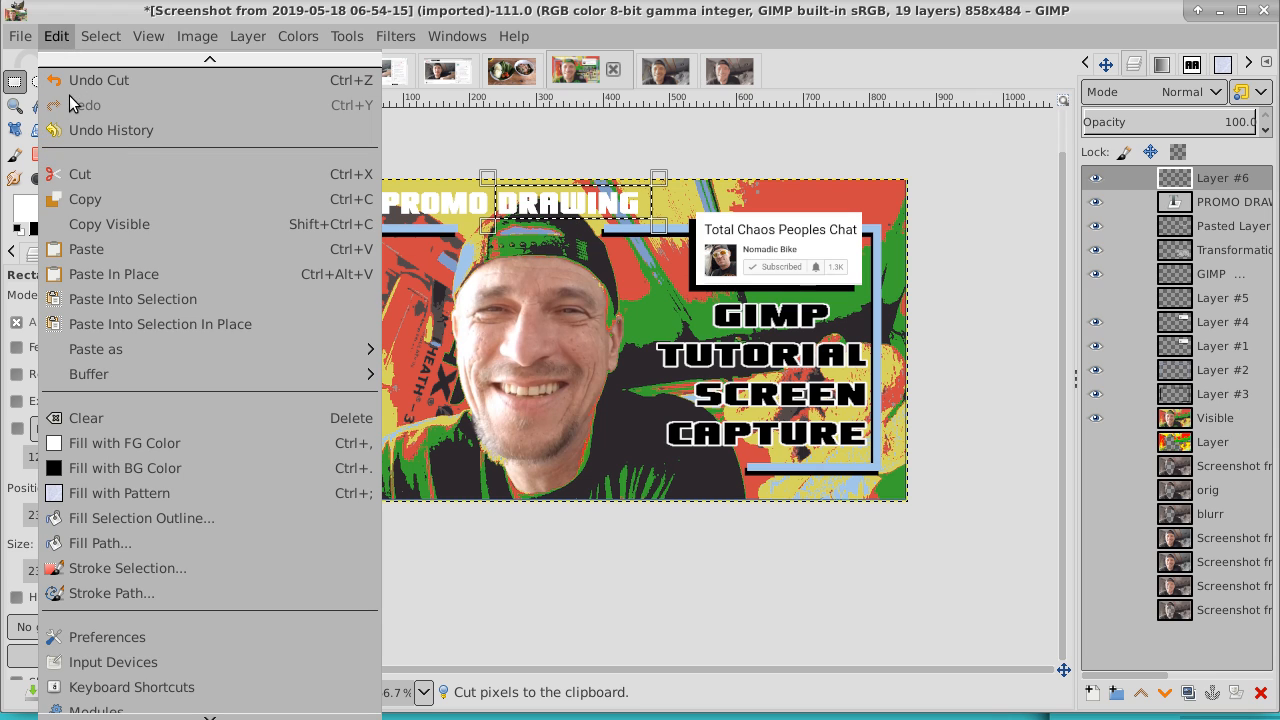
pyautogui.click(84, 180)
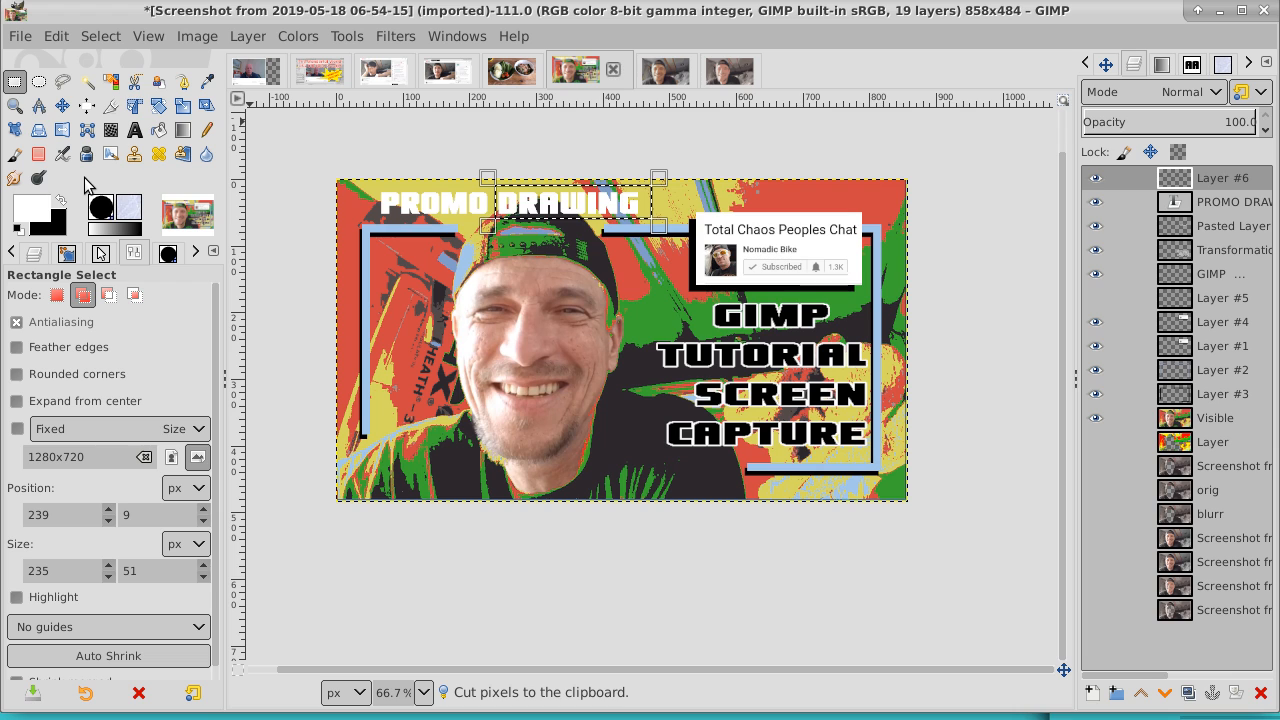
# - Make the PROMO DRAWING text layer active and resize it to the image size
pyautogui.click(1250, 204)
pyautogui.rightClick(1247, 207)
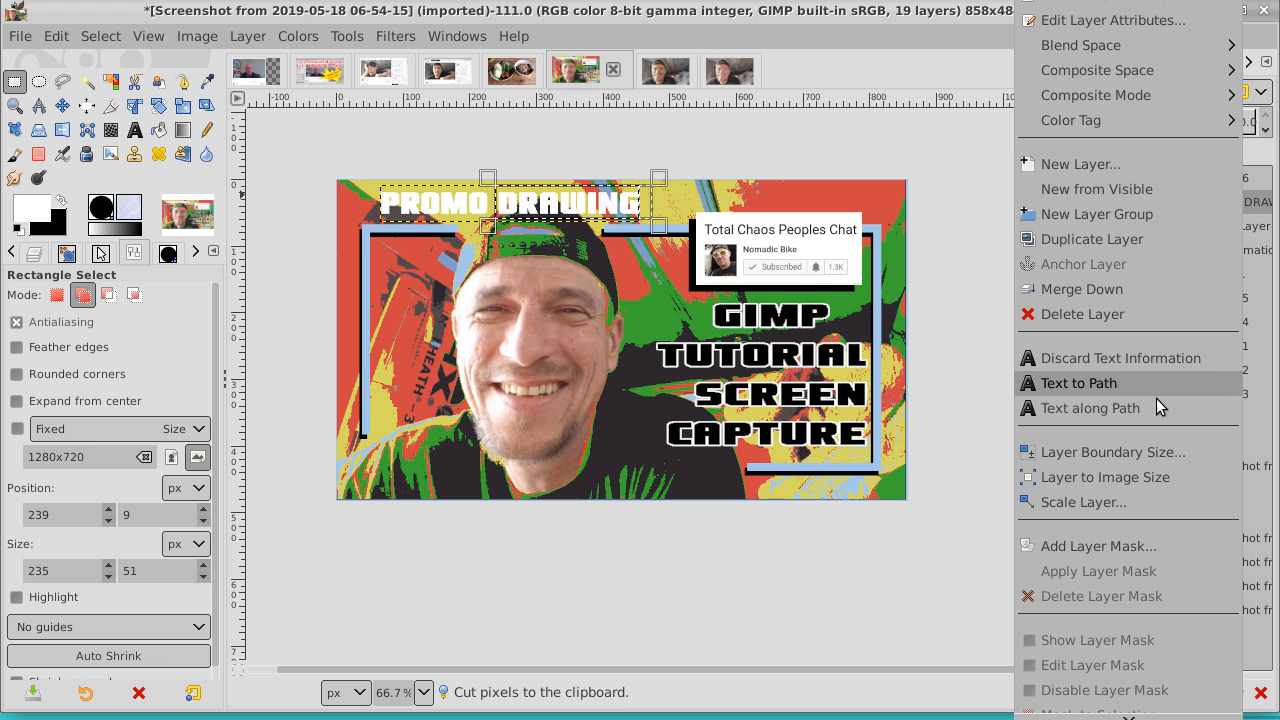
pyautogui.click(1138, 477)
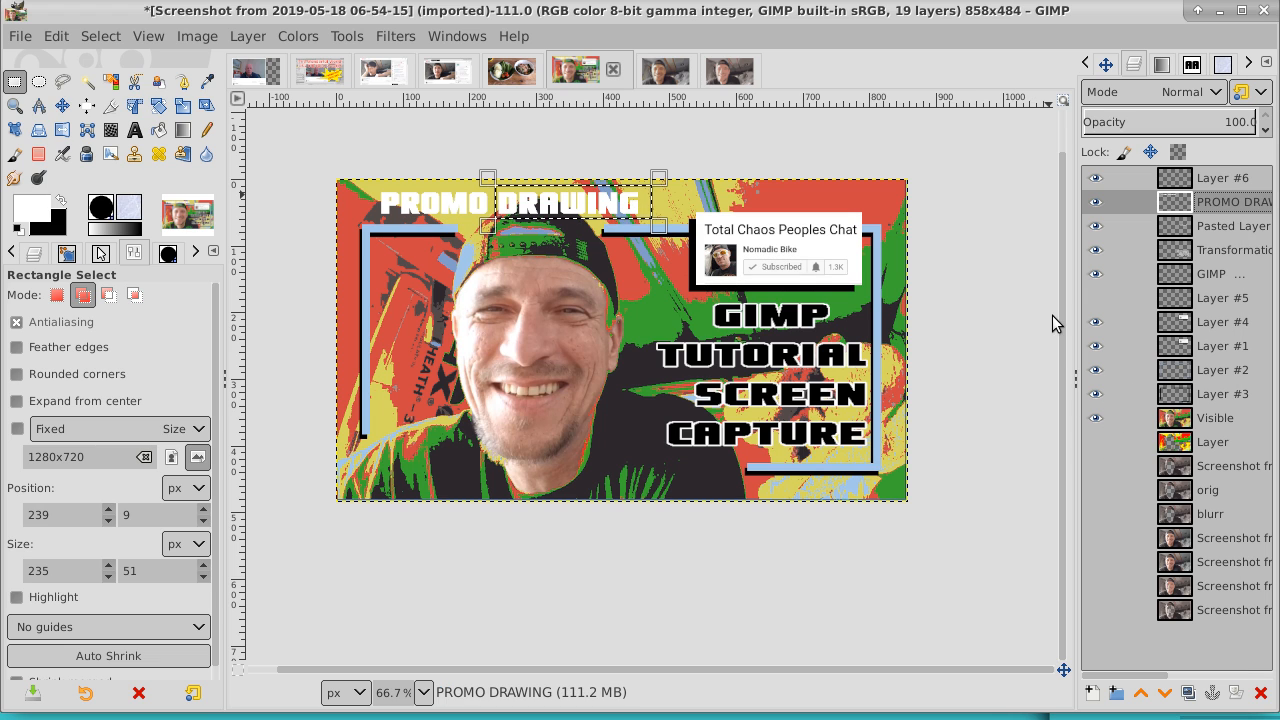
# - Cut the word DRAWING out of the PROMO DRAWING layer and paste it in place as a floating selection
pyautogui.hotkey('ctrl', 'x')
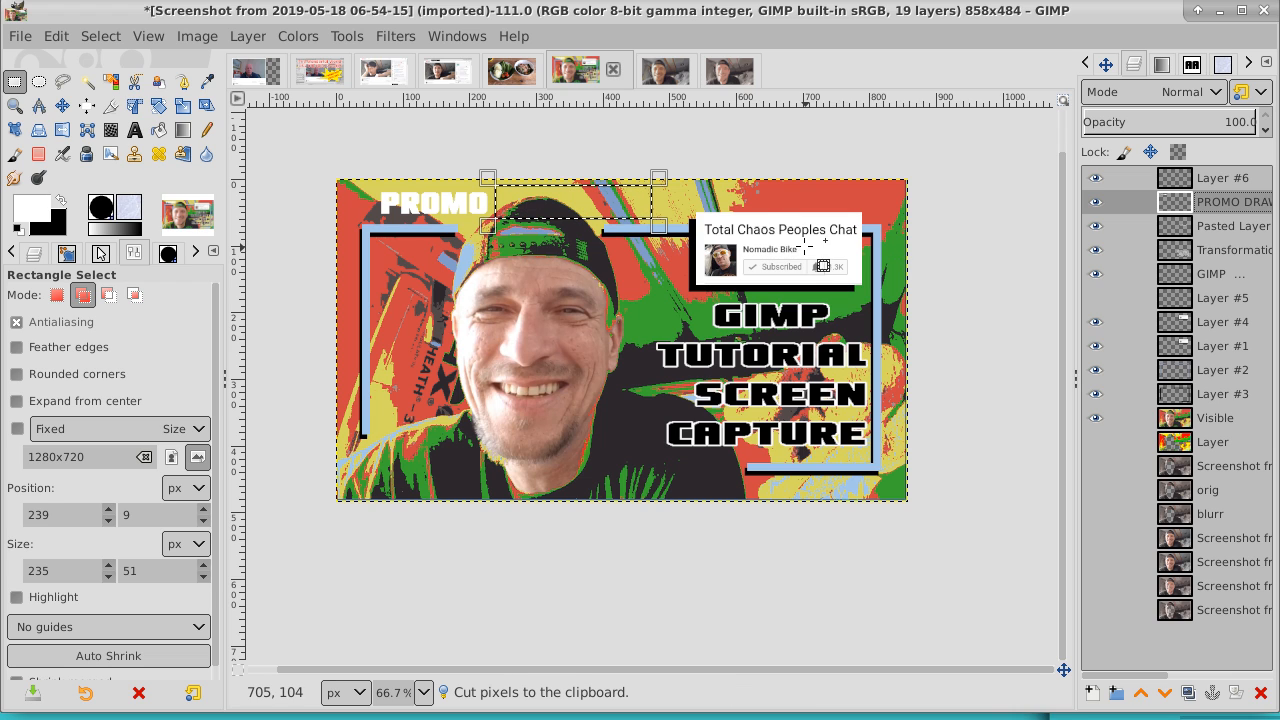
pyautogui.click(97, 38)
pyautogui.click(95, 38)
pyautogui.click(56, 36)
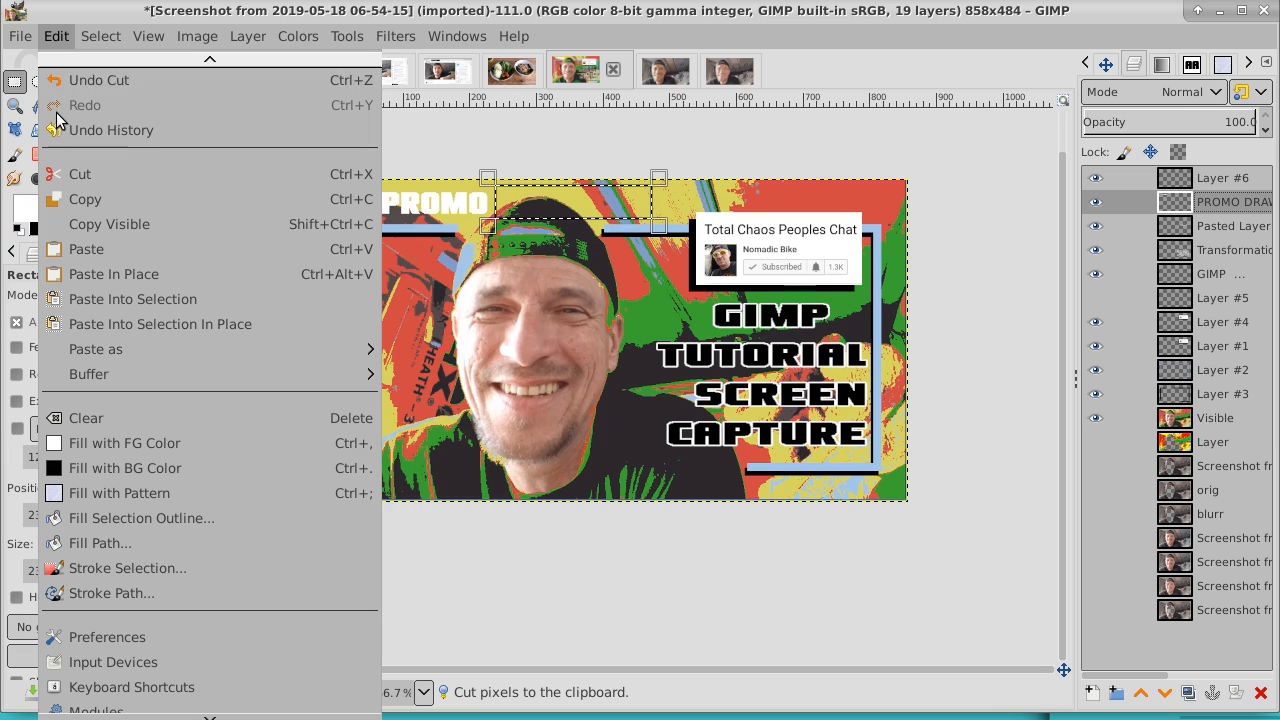
pyautogui.click(108, 273)
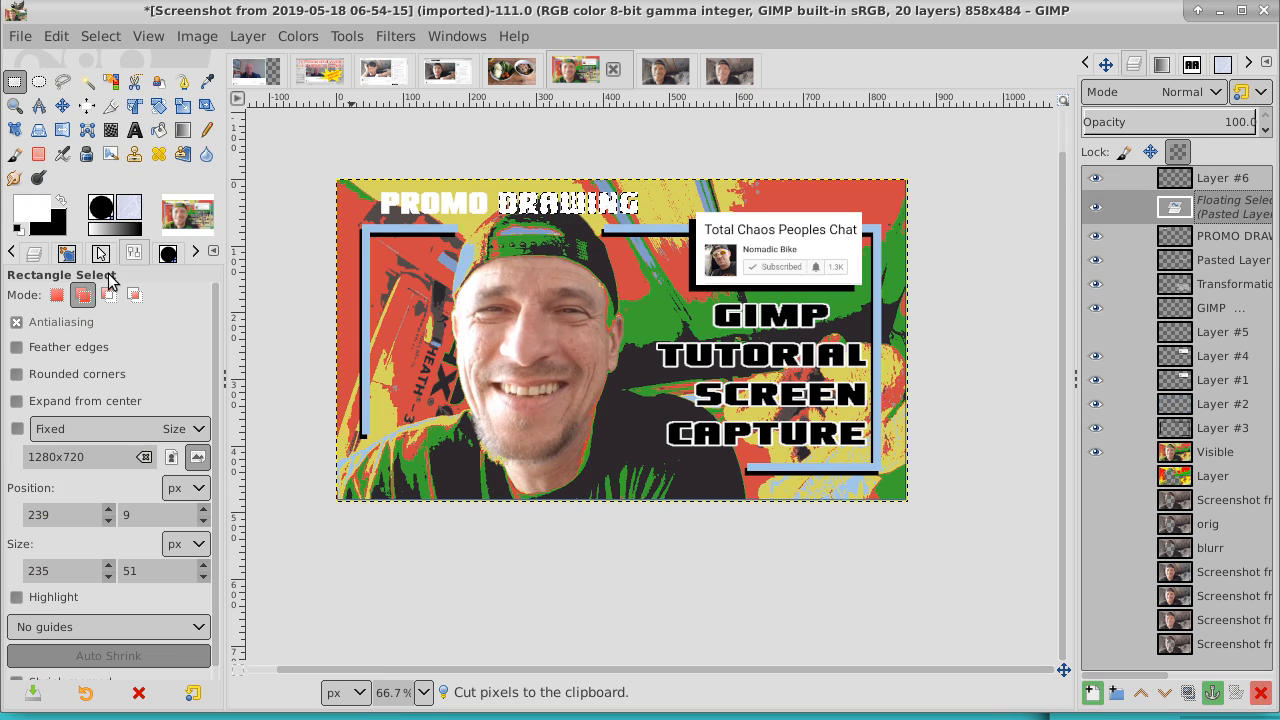
# - Move the floating word DRAWING past the cap toward the channel banner and turn it into a new layer
pyautogui.click(62, 105)
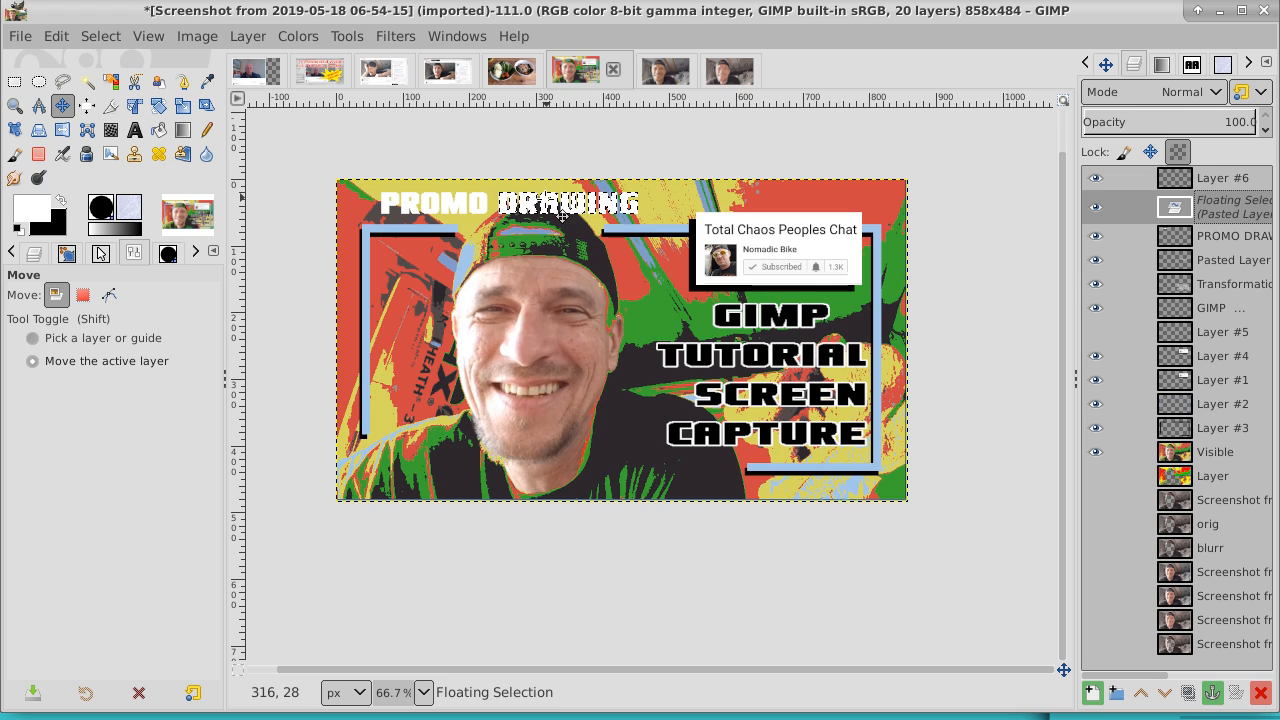
pyautogui.rightClick(1219, 210)
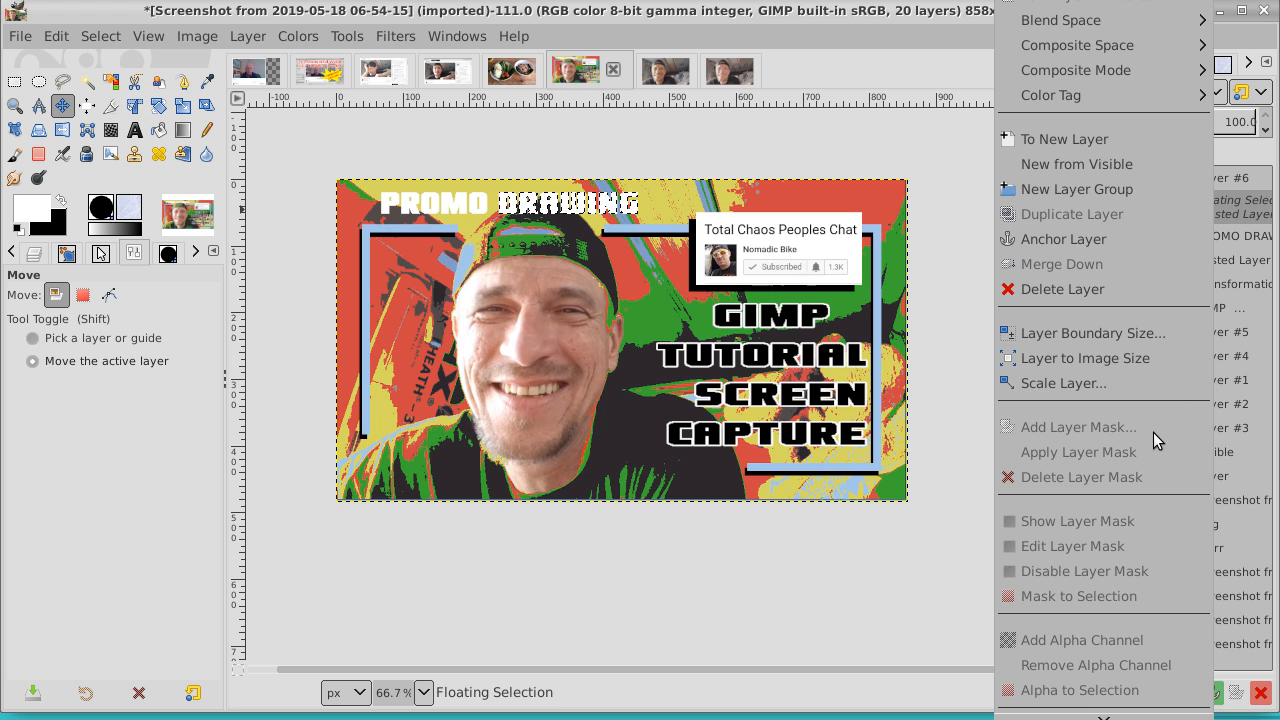
pyautogui.click(1155, 358)
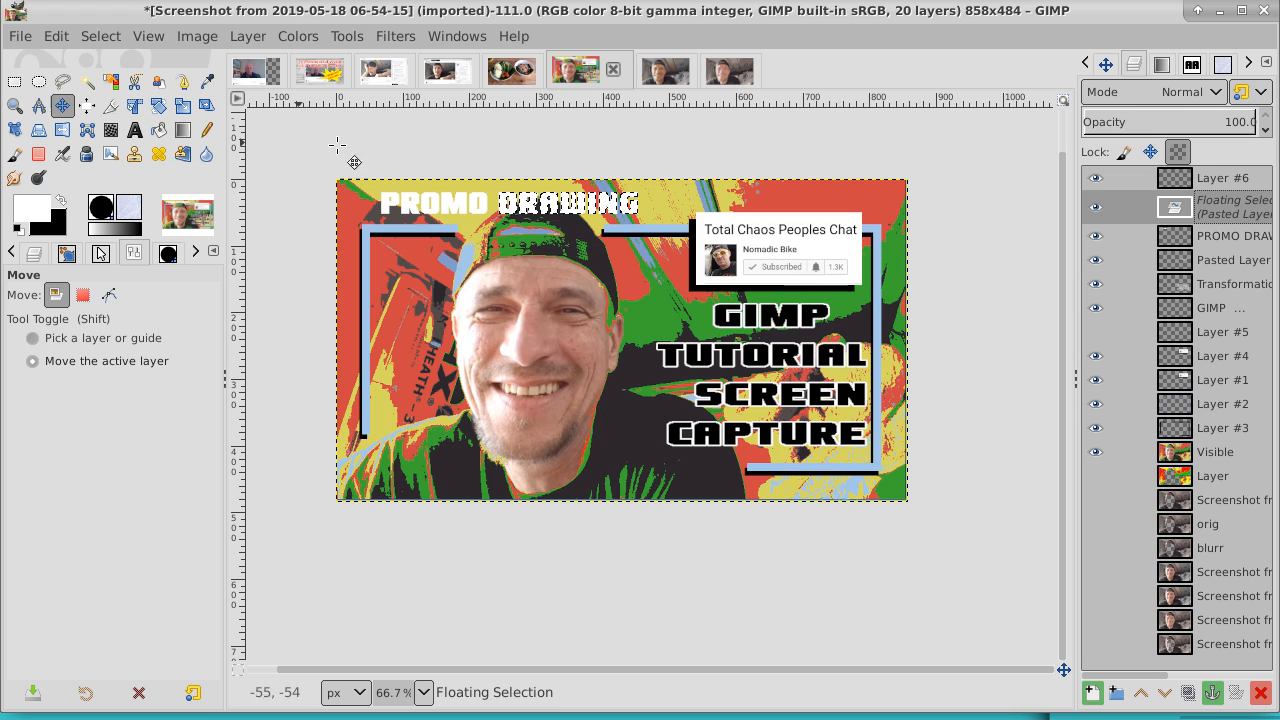
pyautogui.moveTo(544, 223); pyautogui.dragTo(621, 216)
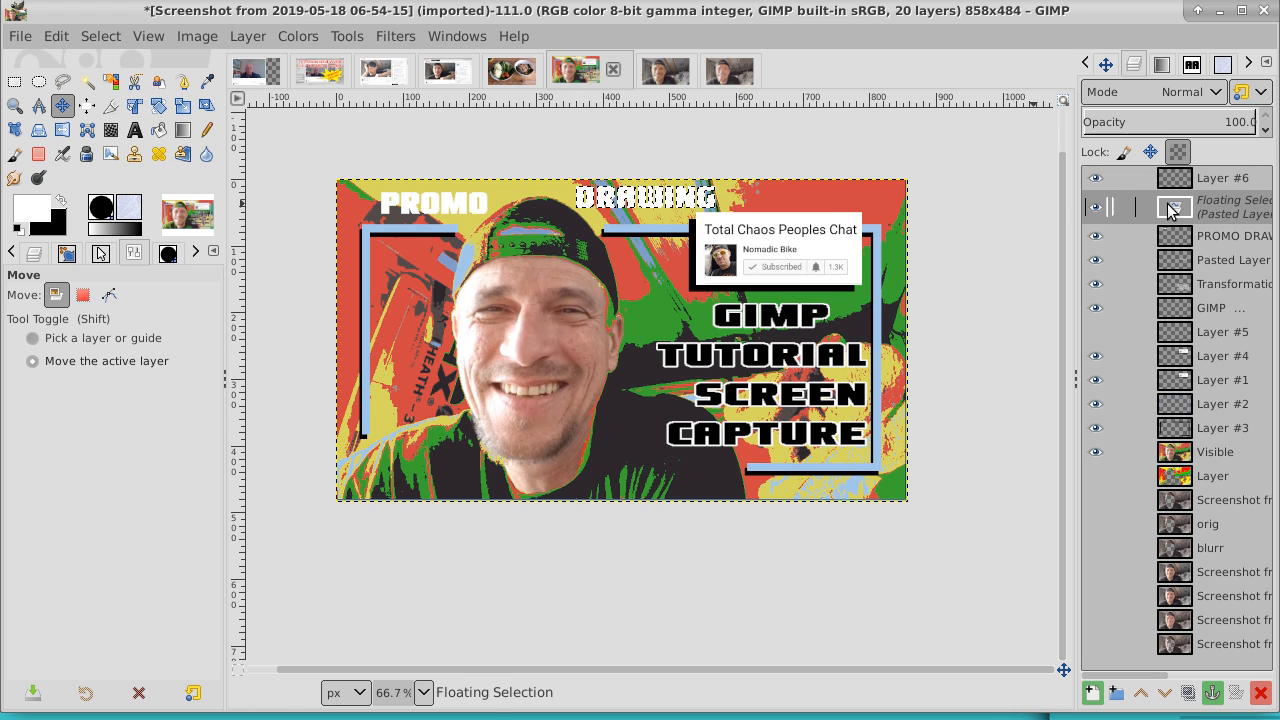
pyautogui.rightClick(1240, 210)
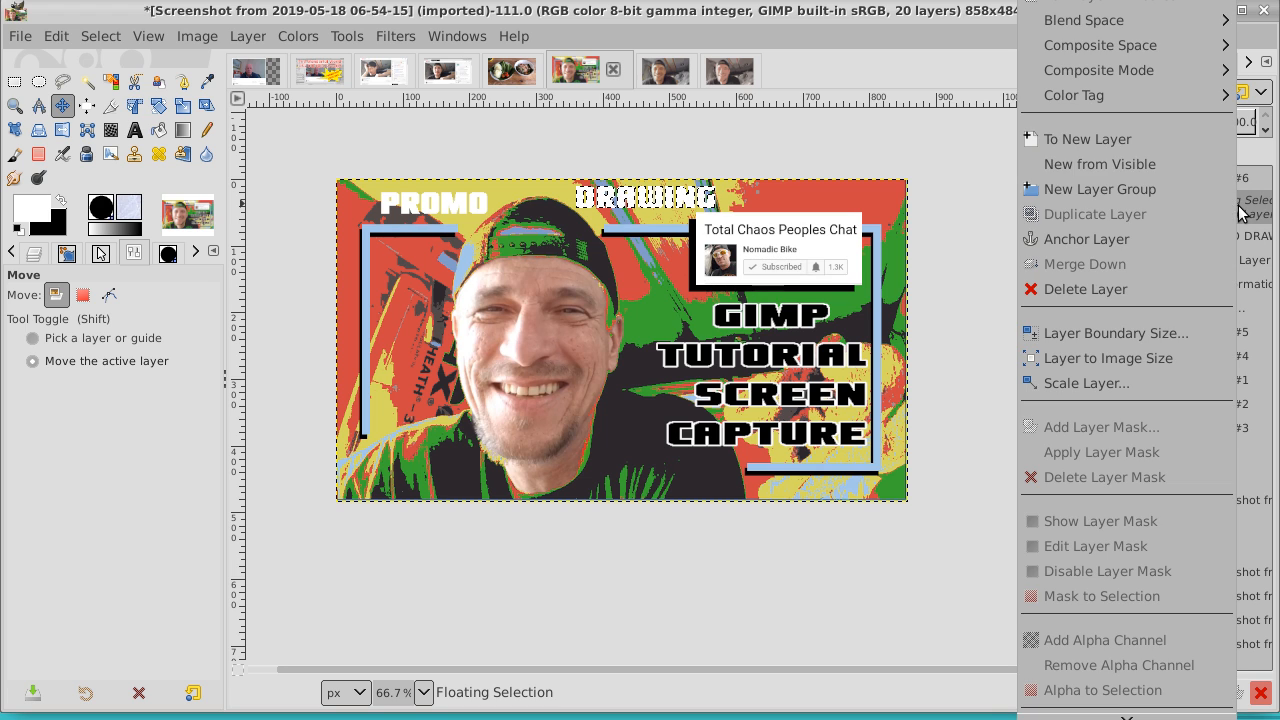
pyautogui.click(1168, 143)
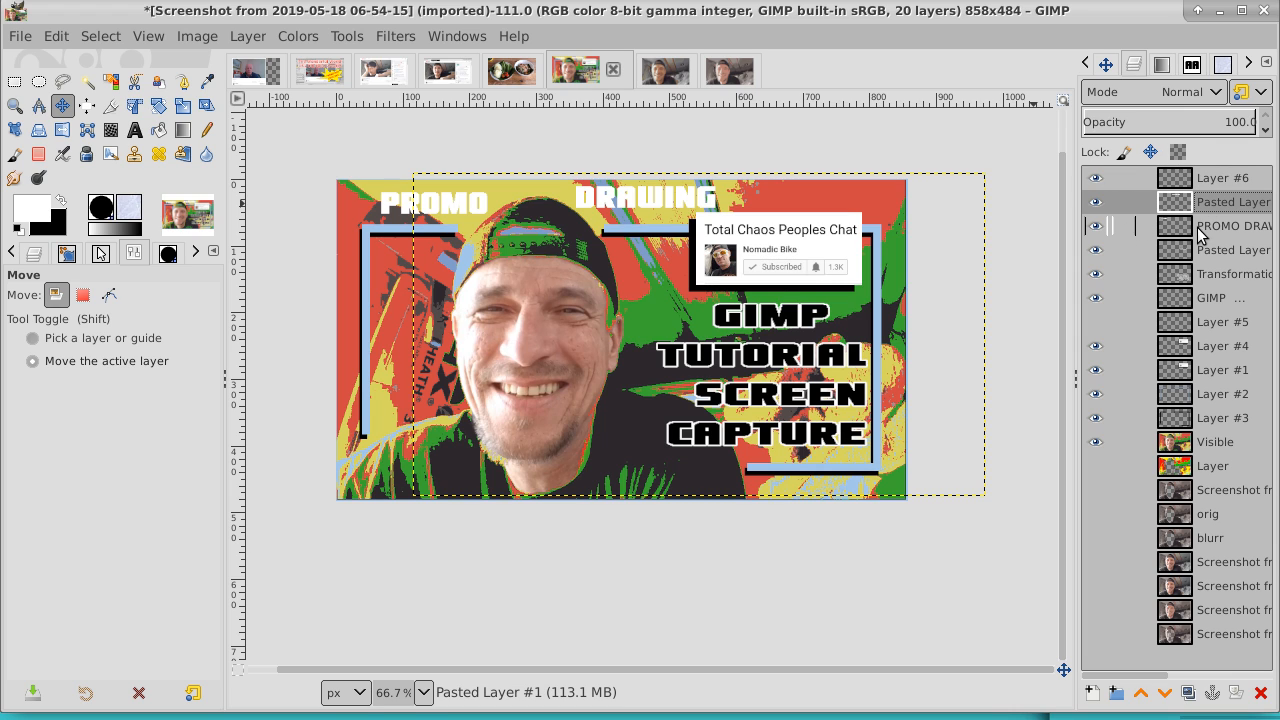
# - Shift the word PROMO slightly right and up, level with DRAWING, and merge the pasted DRAWING layer down into the PROMO DRAWING layer
pyautogui.click(1236, 229)
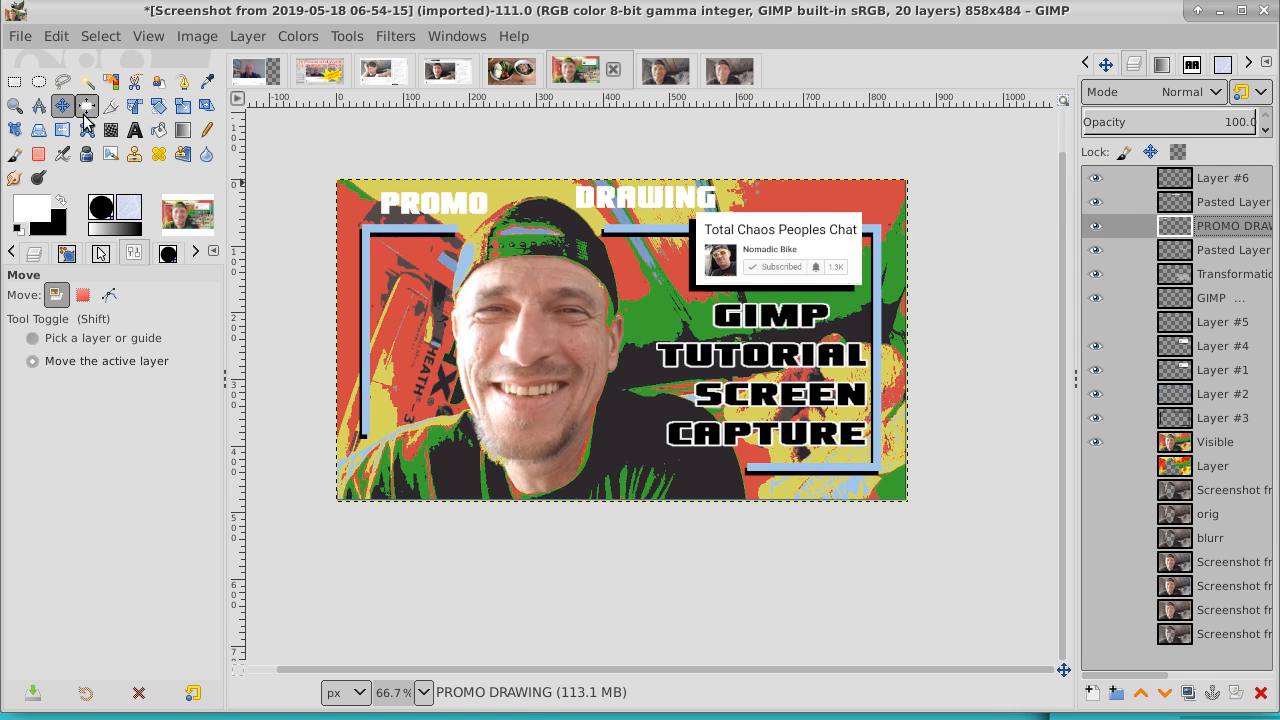
pyautogui.moveTo(403, 210); pyautogui.dragTo(419, 203)
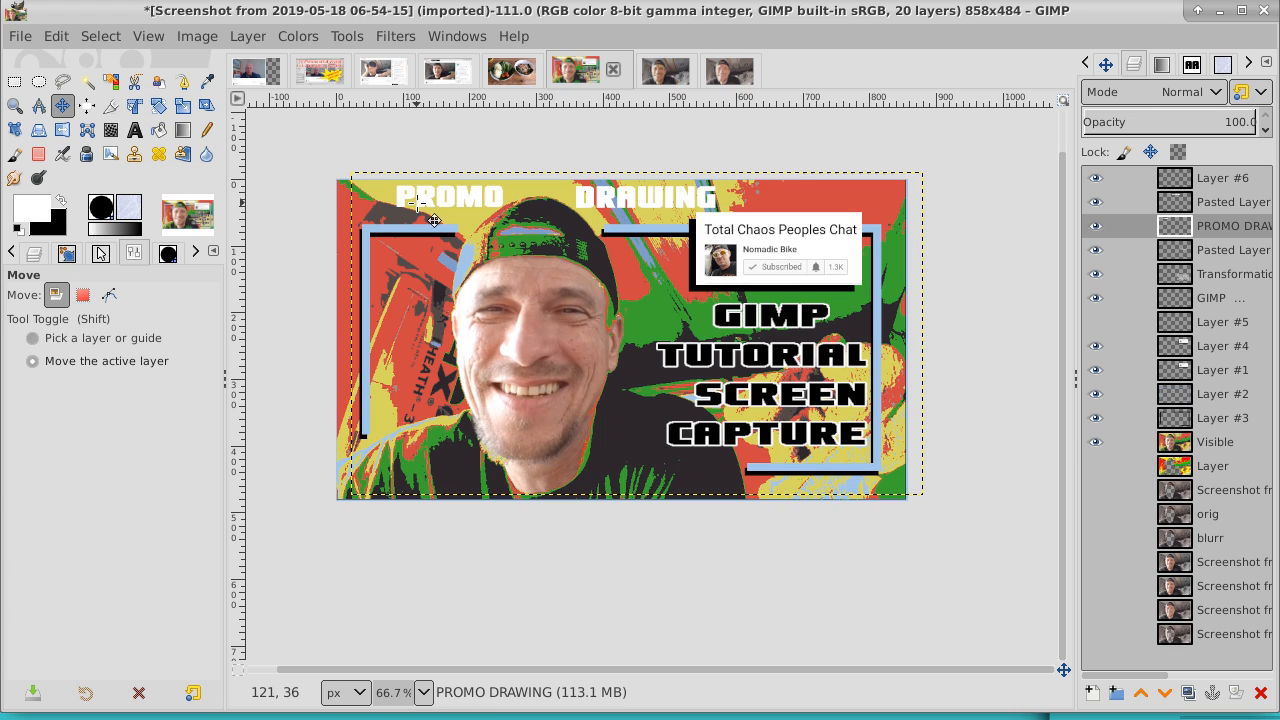
pyautogui.click(1235, 202)
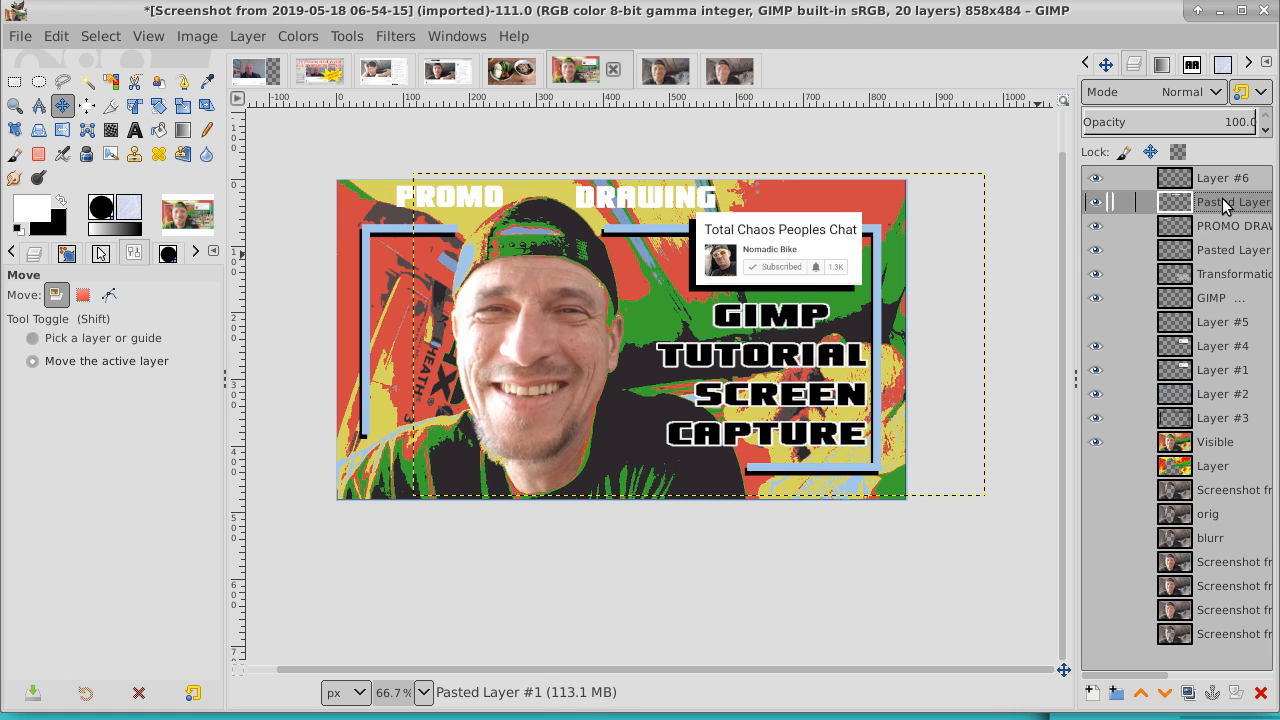
pyautogui.rightClick(1235, 202)
pyautogui.click(1175, 264)
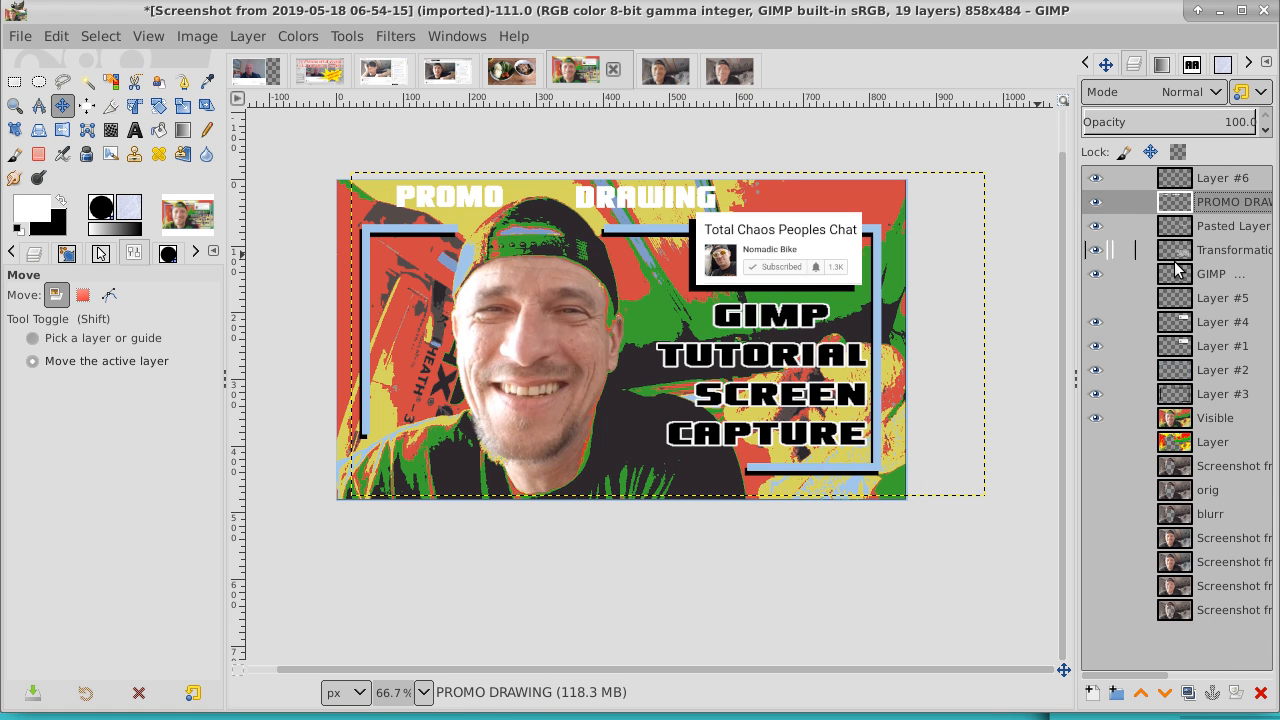
# - Resize the merged PROMO DRAWING layer to the image size and check its content by hiding and showing it
pyautogui.rightClick(1225, 203)
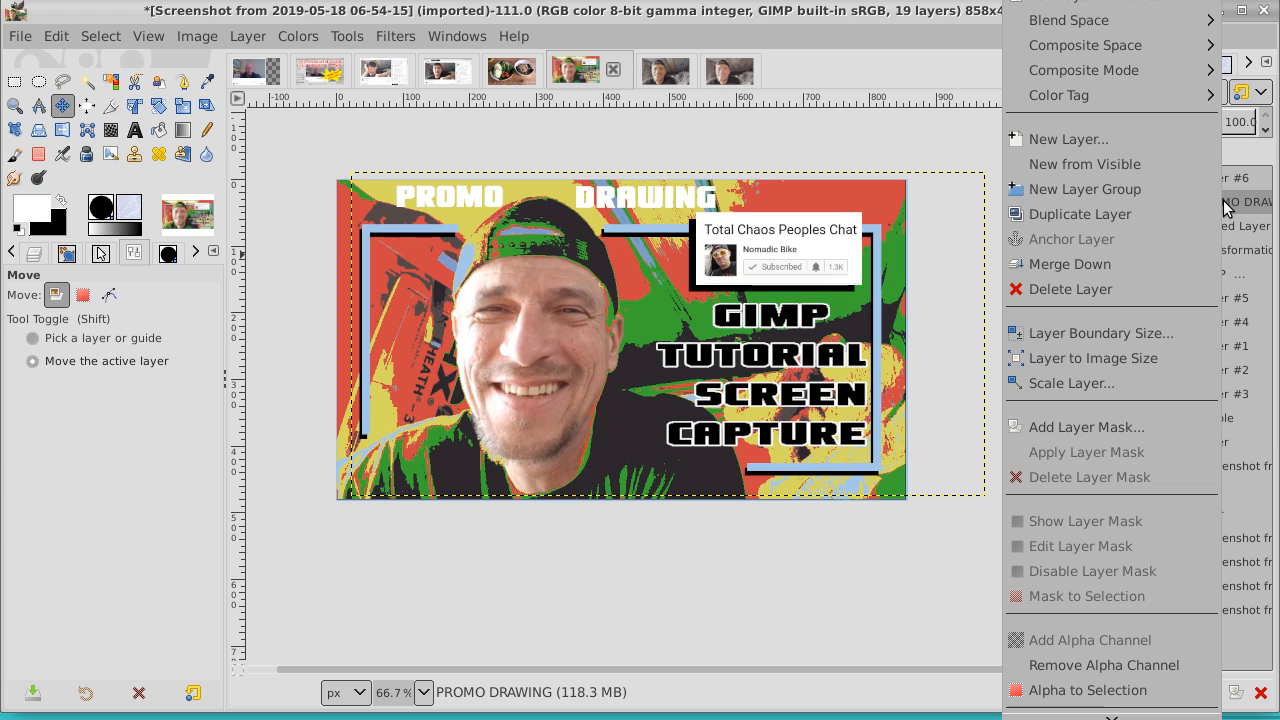
pyautogui.click(1162, 352)
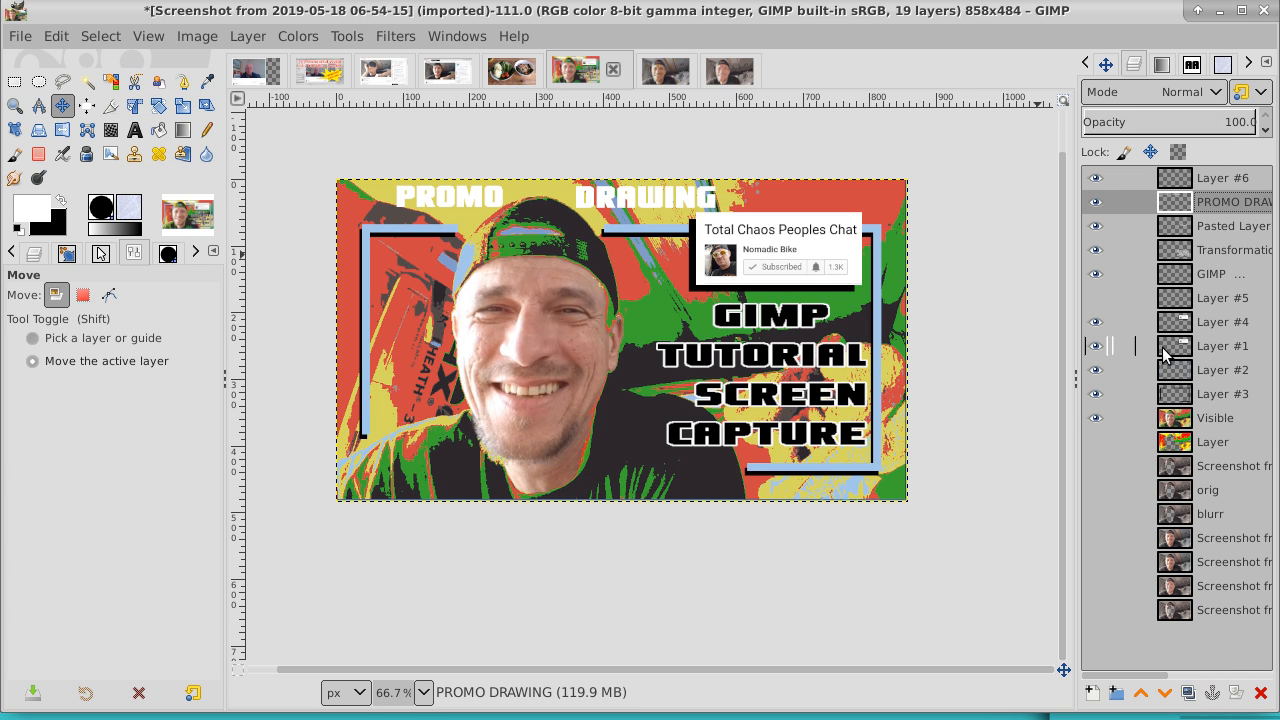
pyautogui.click(1095, 205)
pyautogui.click(1095, 205)
# - Select the white PROMO DRAWING letters by color and create a new layer above them with the default settings
pyautogui.click(110, 82)
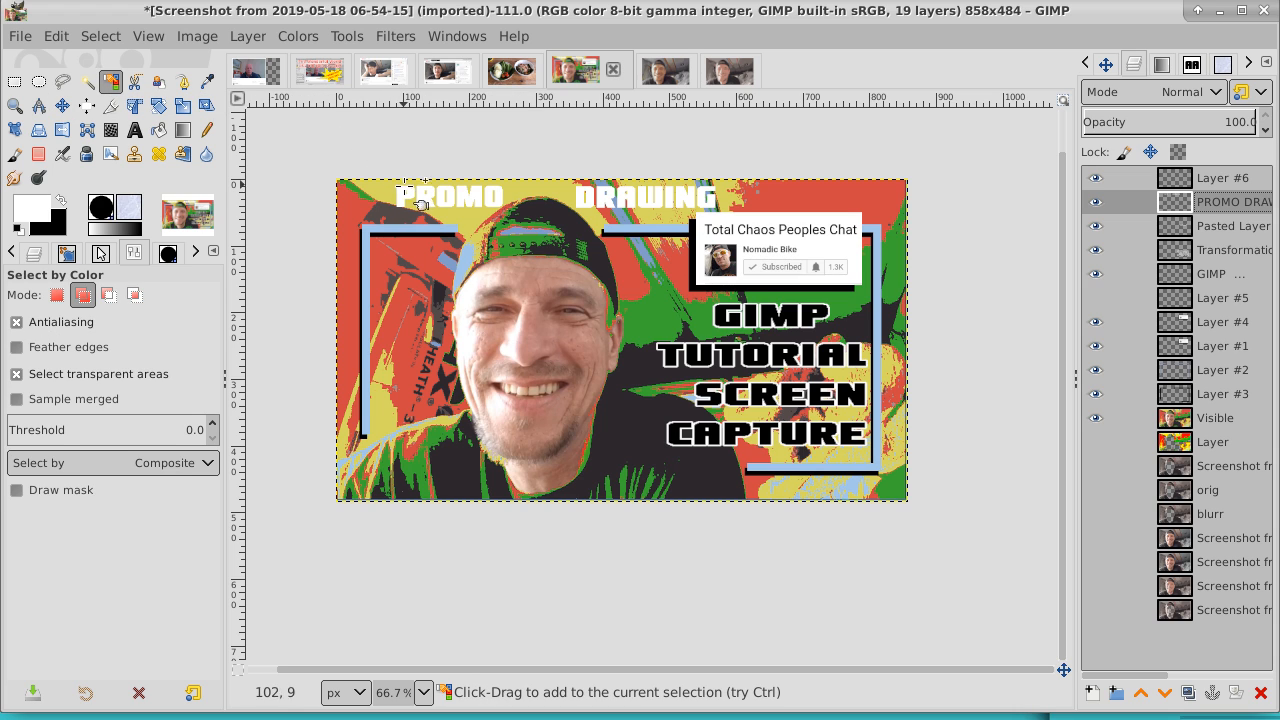
pyautogui.click(399, 197)
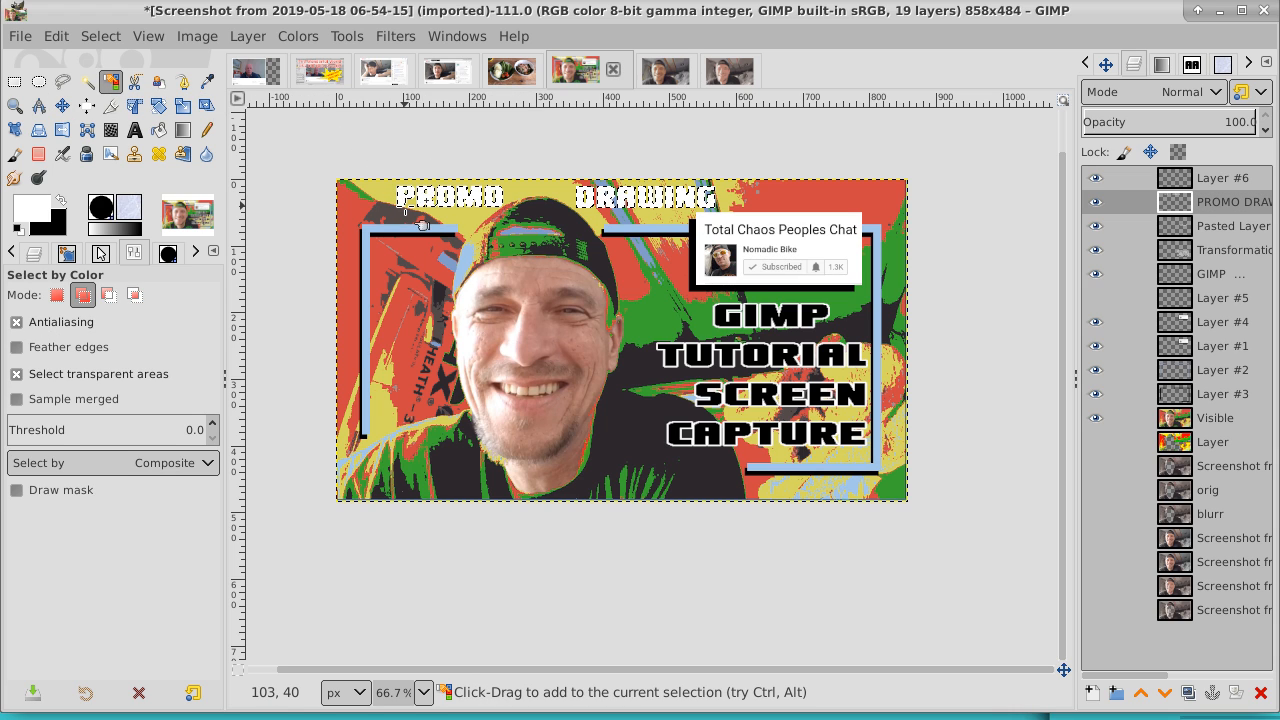
pyautogui.click(1092, 693)
pyautogui.press('Return')
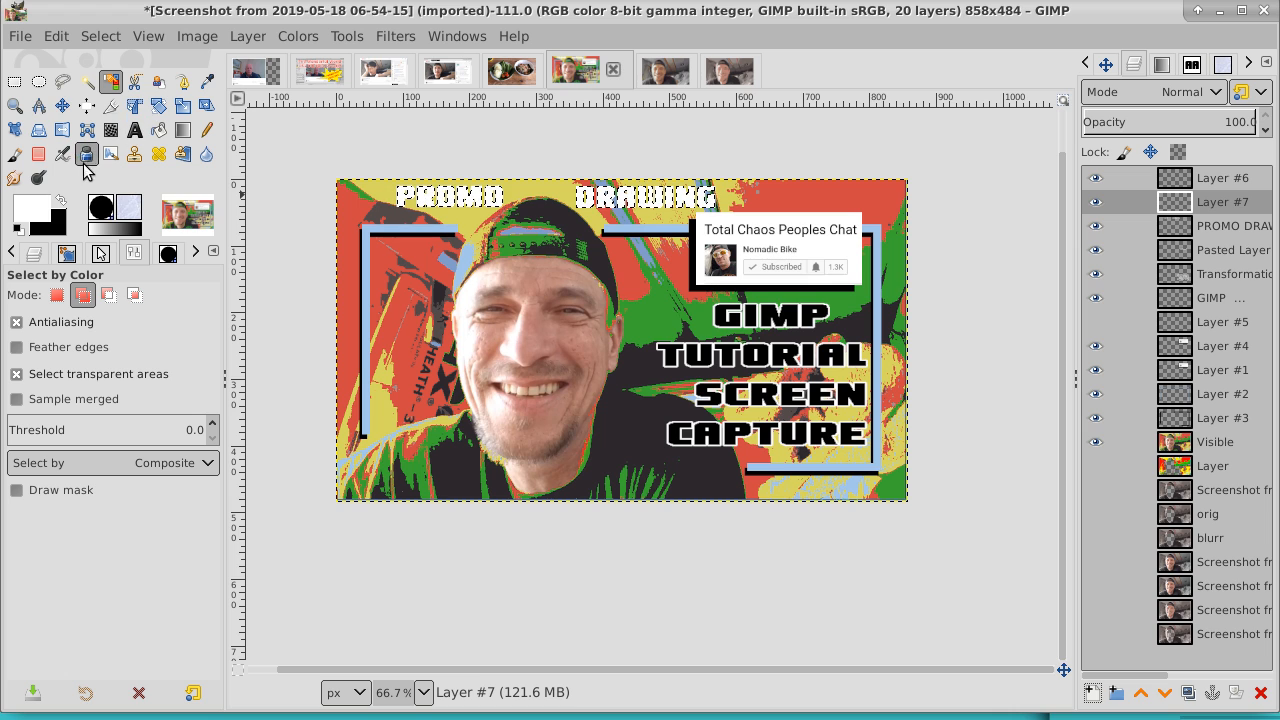
# - Swap the foreground color to black and bucket-fill the selected letters on the new layer
pyautogui.click(56, 200)
pyautogui.click(158, 130)
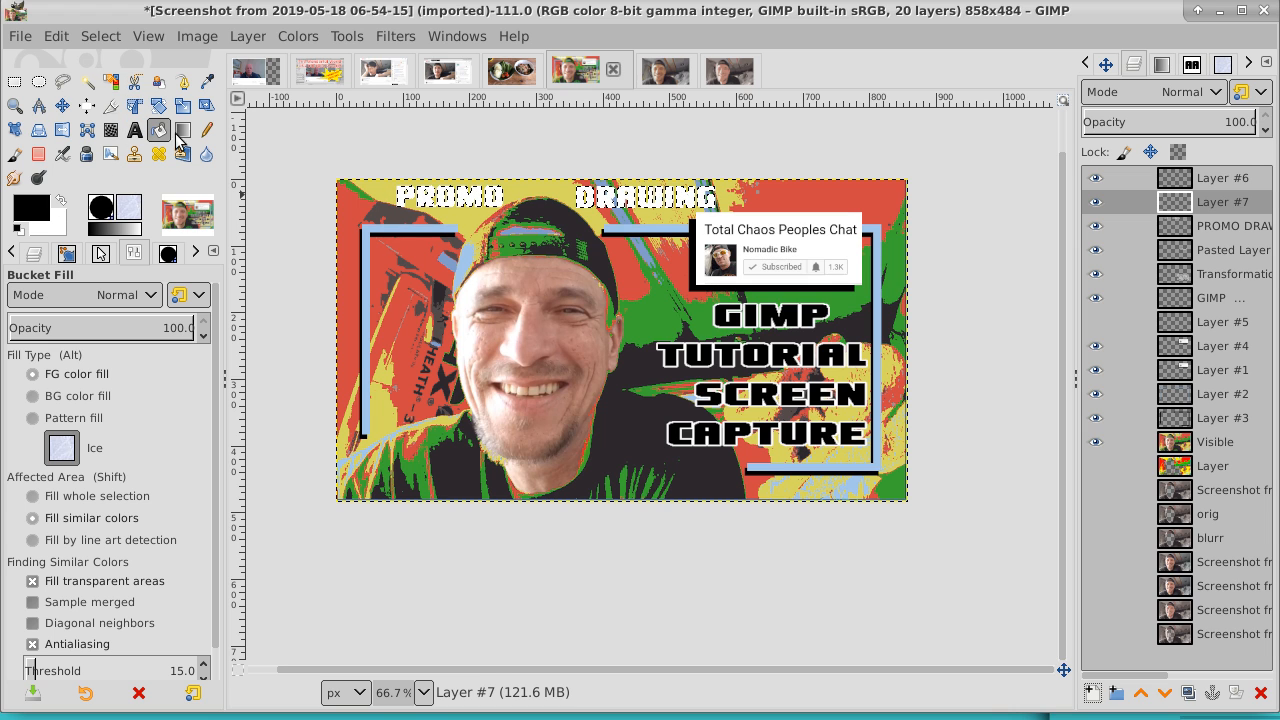
pyautogui.click(423, 200)
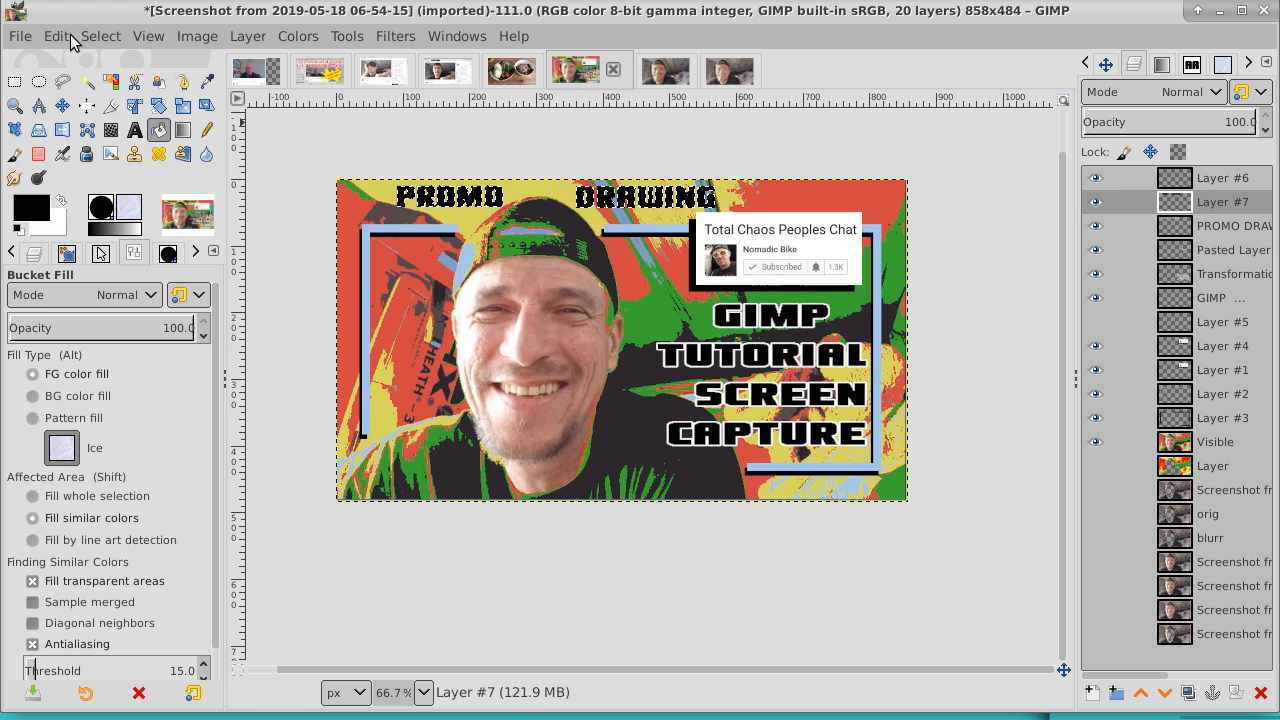
# - Shrink the letter selection by 1 px, clear the black fill inside it to leave an outline, and remove the selection
pyautogui.click(106, 36)
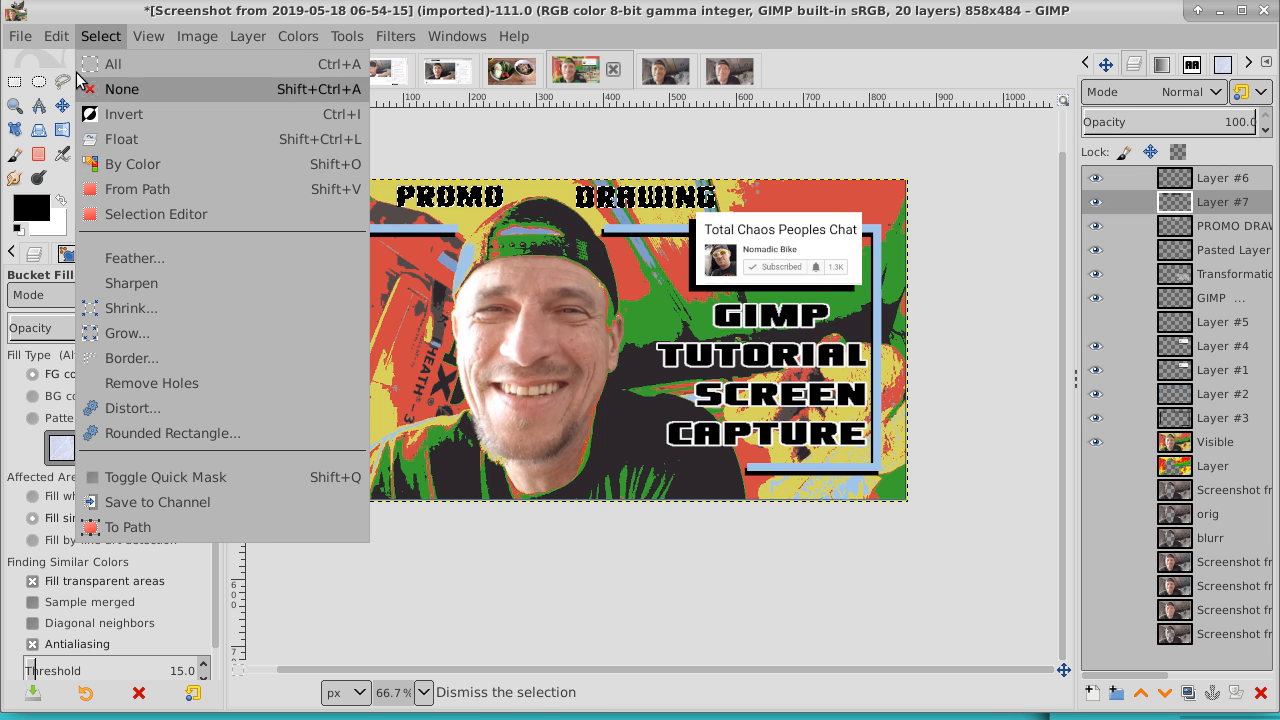
pyautogui.moveTo(56, 36)
pyautogui.moveTo(58, 351)
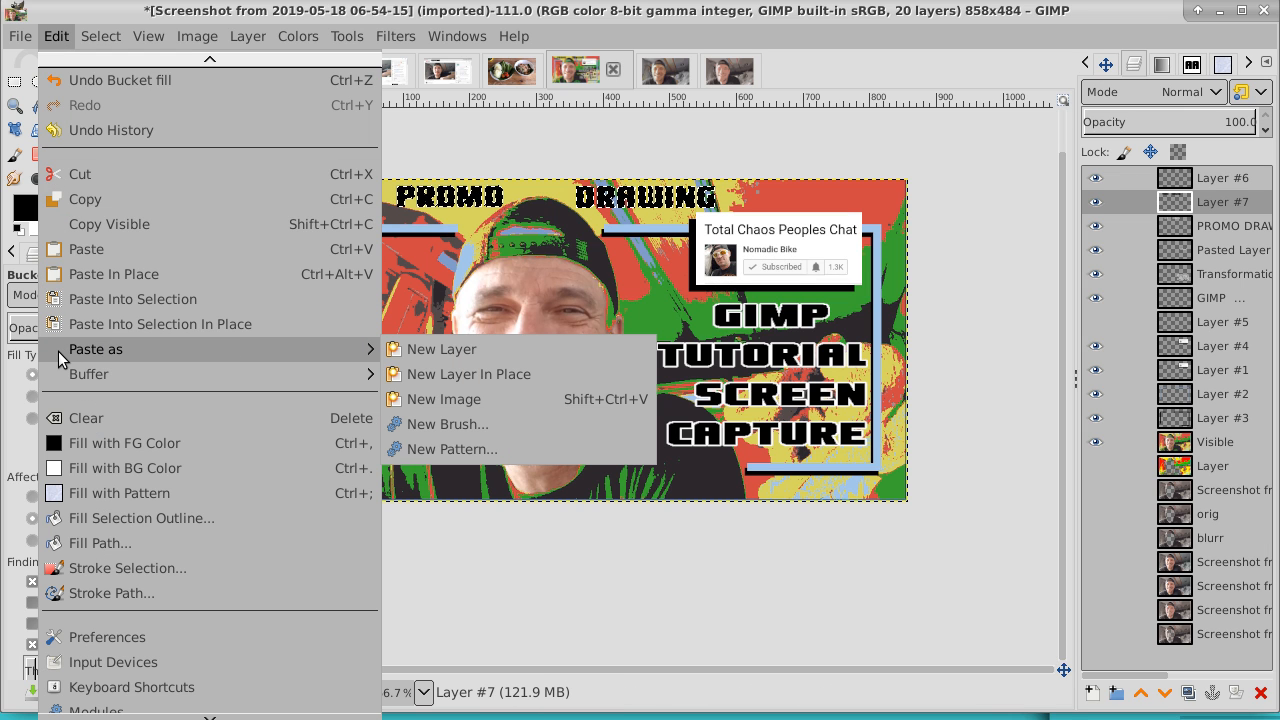
pyautogui.moveTo(101, 36)
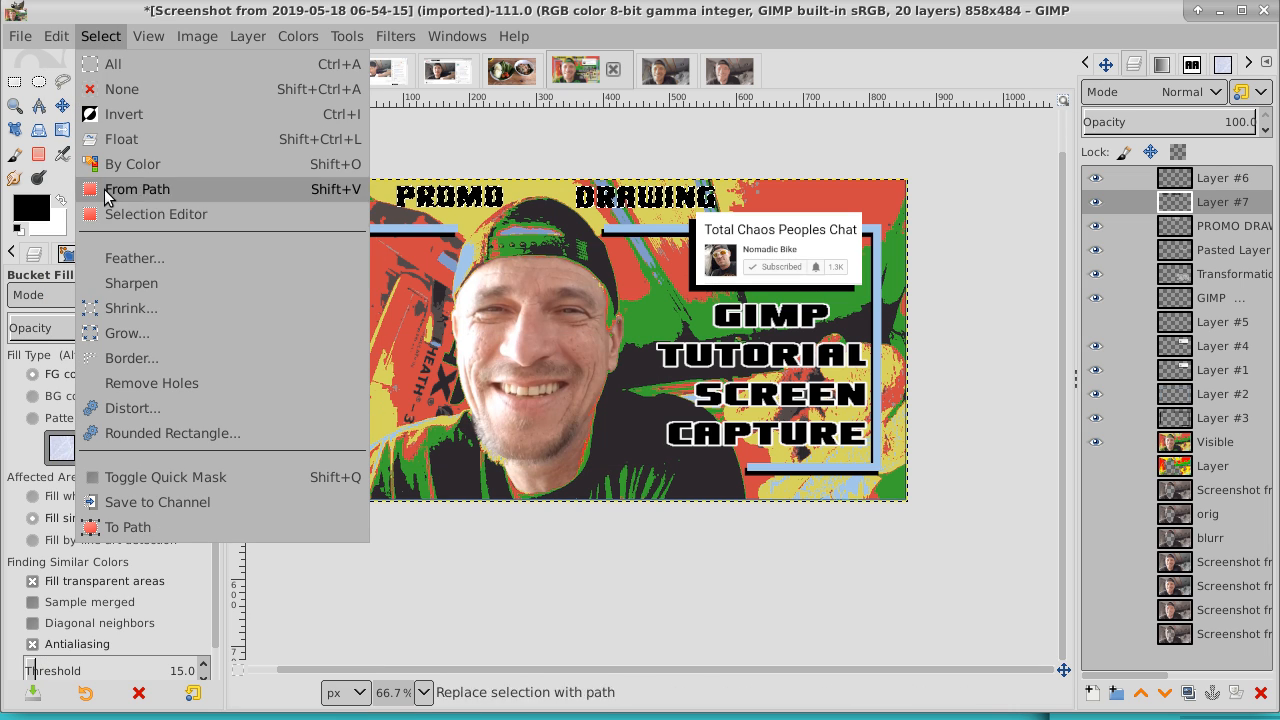
pyautogui.click(106, 314)
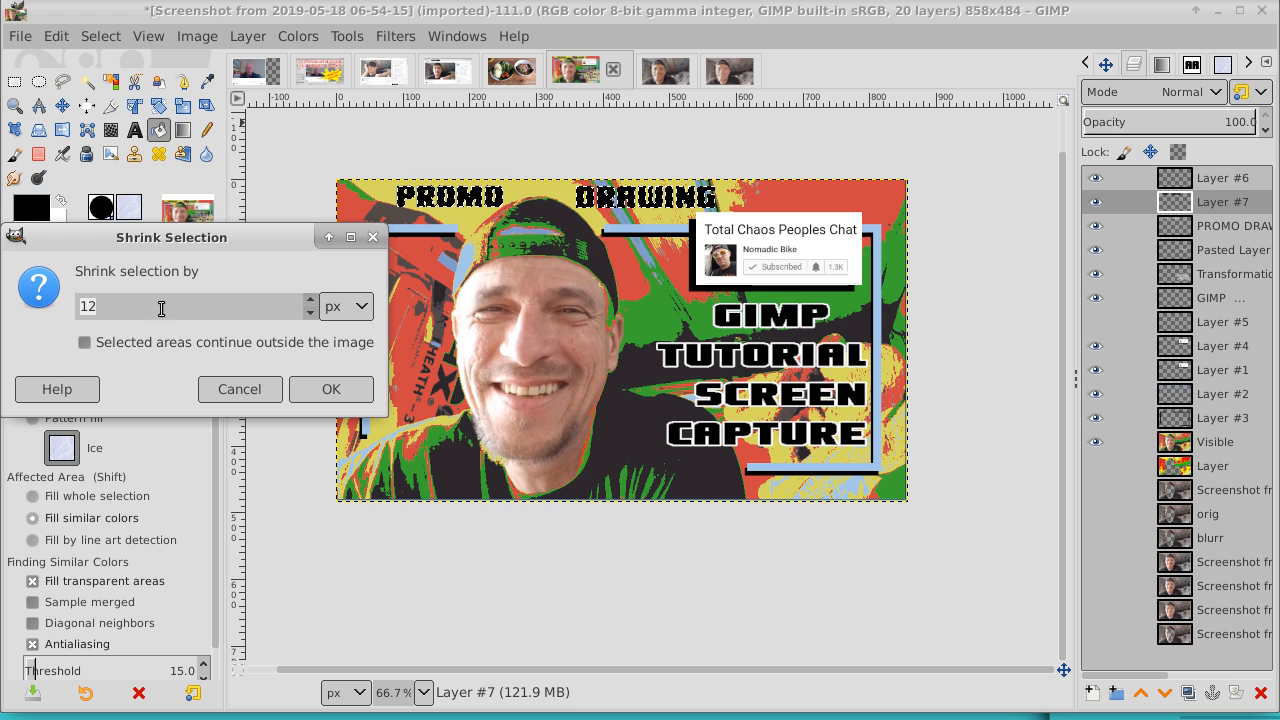
pyautogui.write('1')
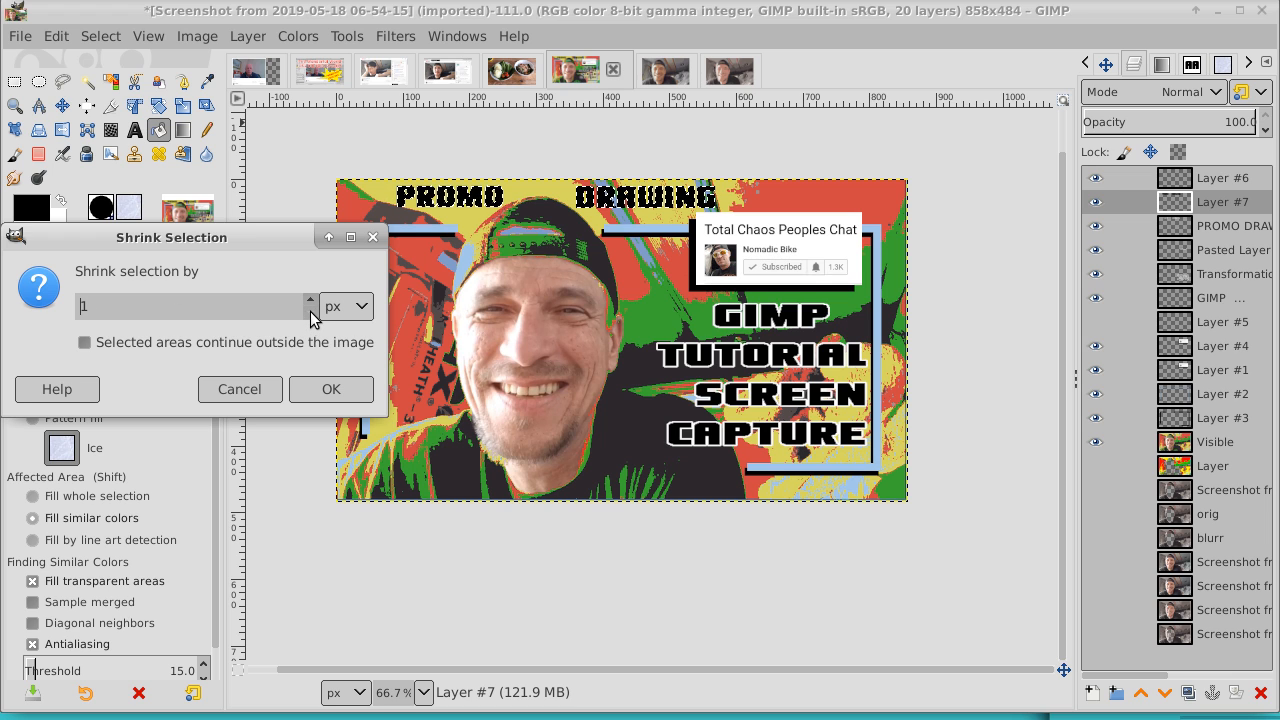
pyautogui.click(329, 389)
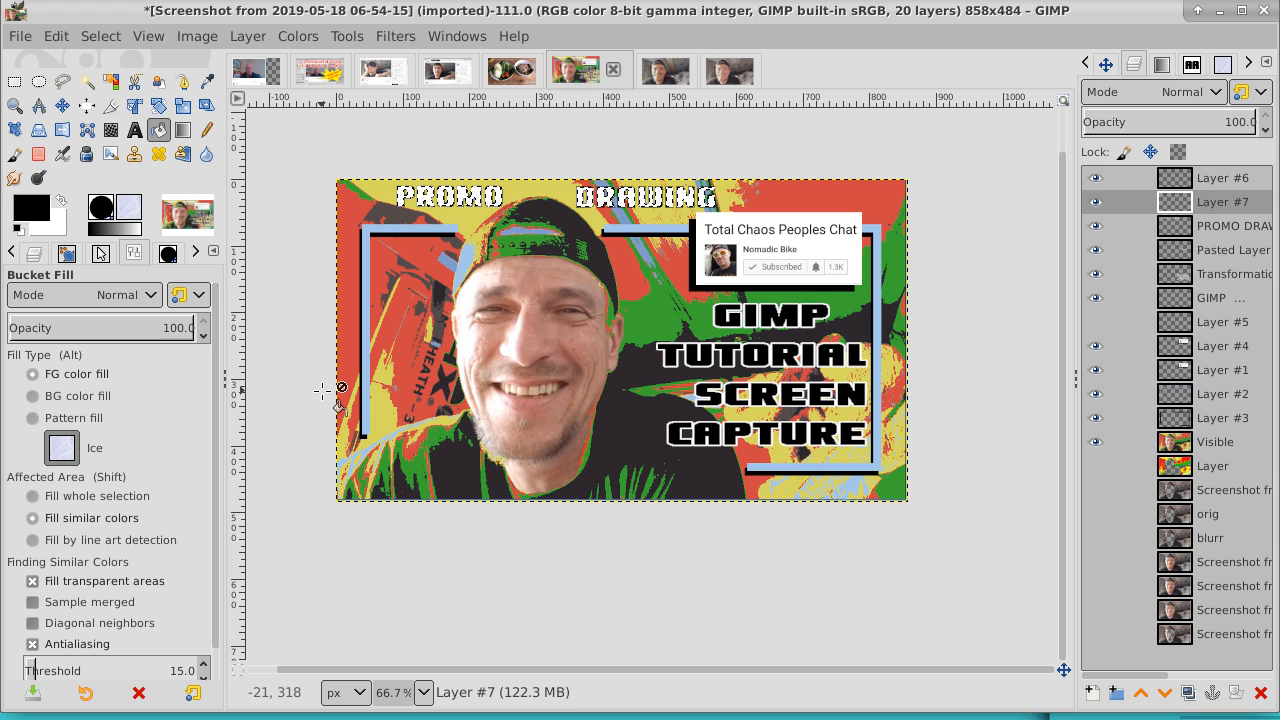
pyautogui.click(116, 36)
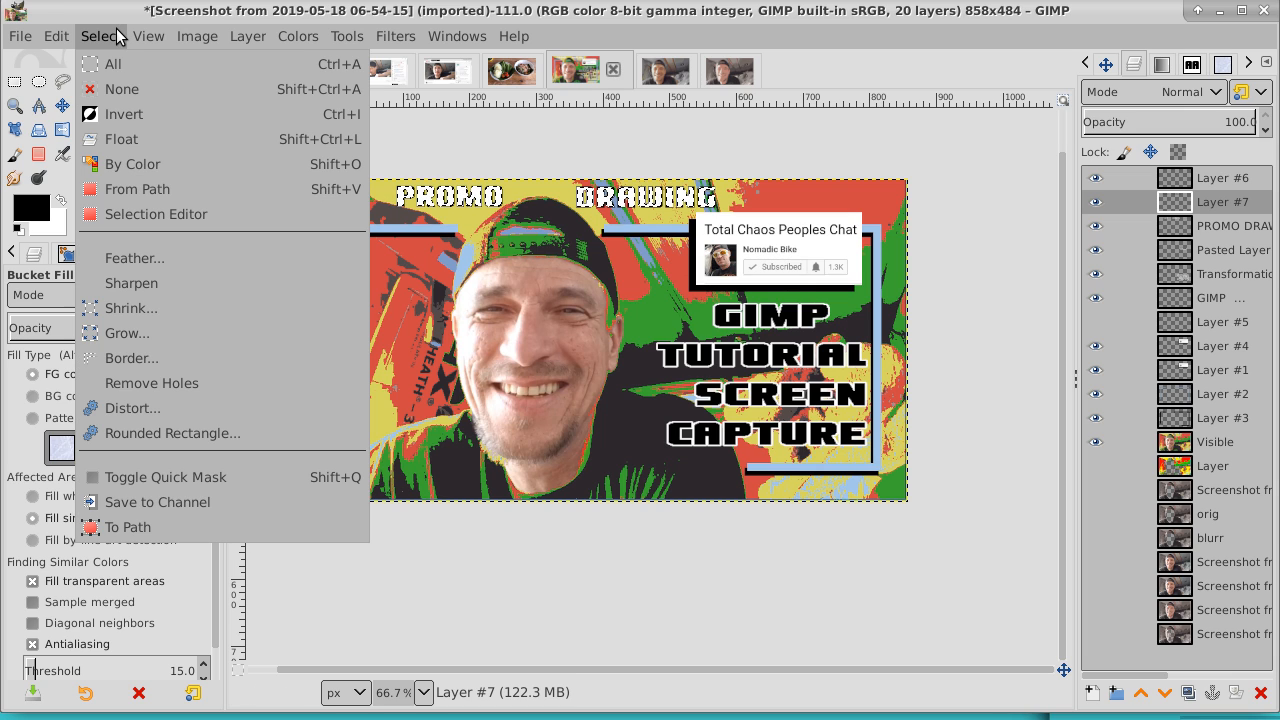
pyautogui.click(140, 88)
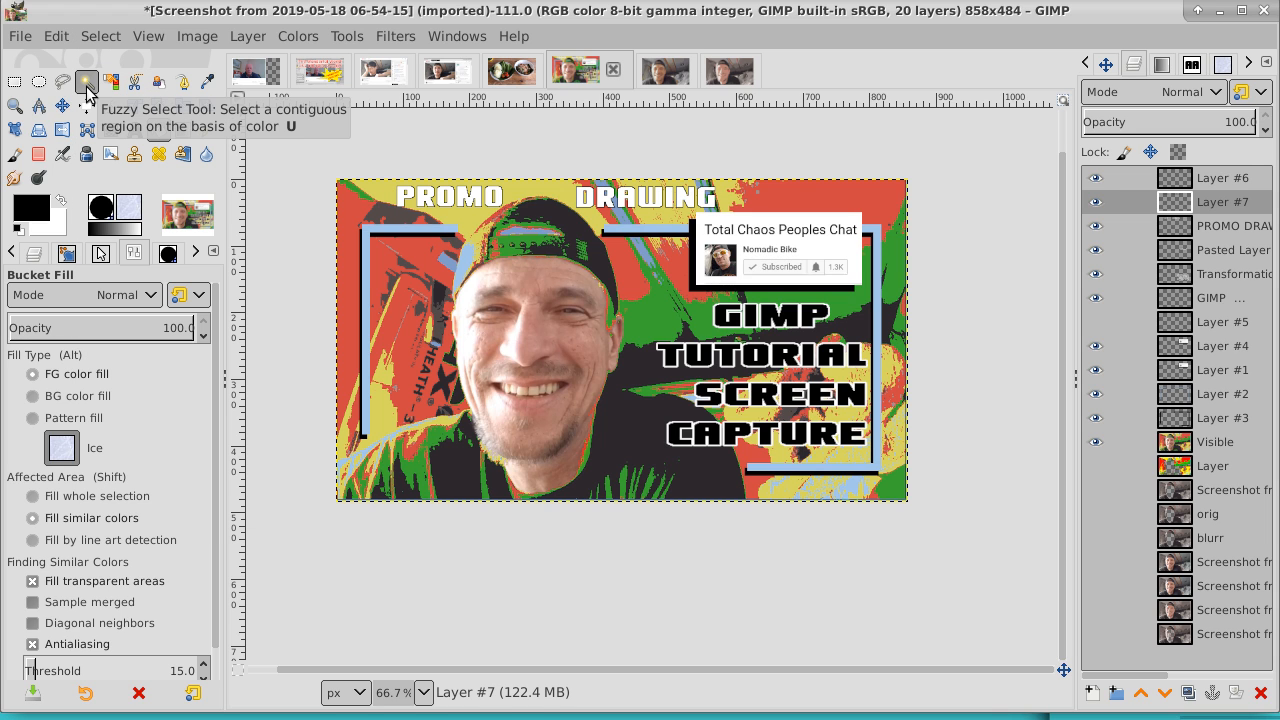
# - Examine the black outline around the word DRAWING close up, and return to the view of the whole thumbnail
pyautogui.click(16, 107)
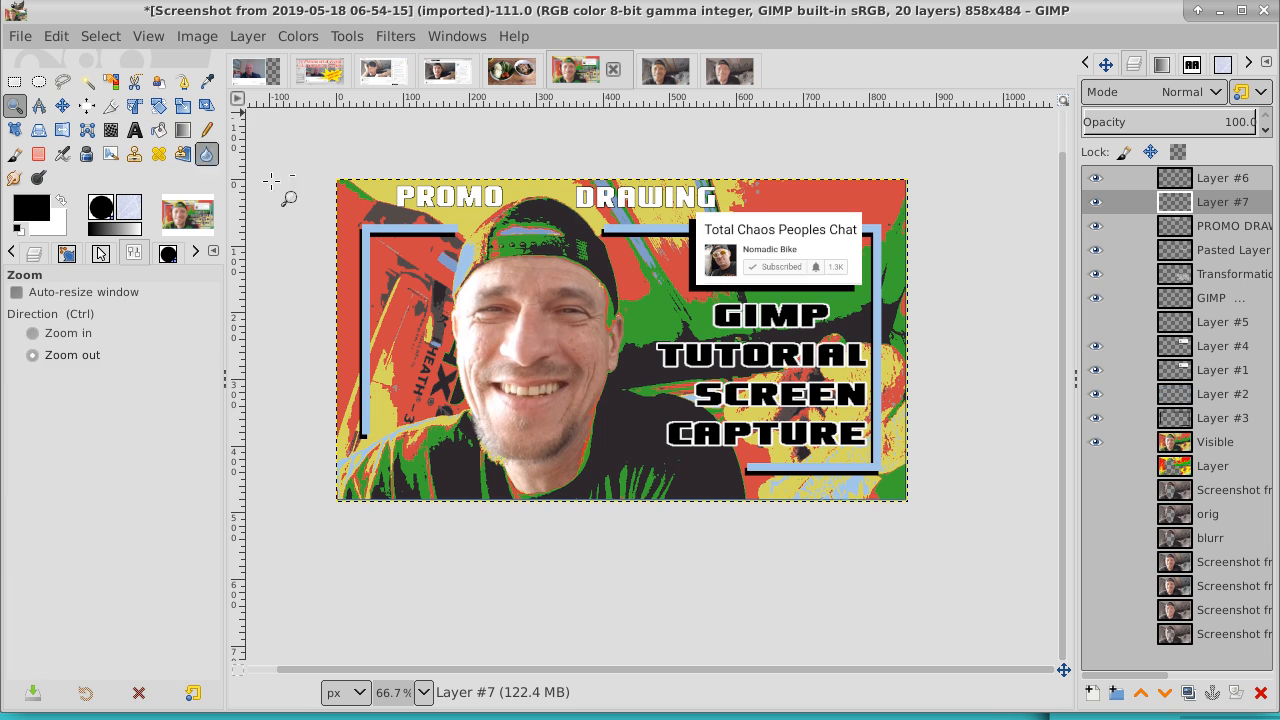
pyautogui.keyDown('ctrl'); pyautogui.click(596, 213); pyautogui.keyUp('ctrl')
pyautogui.click(596, 214)
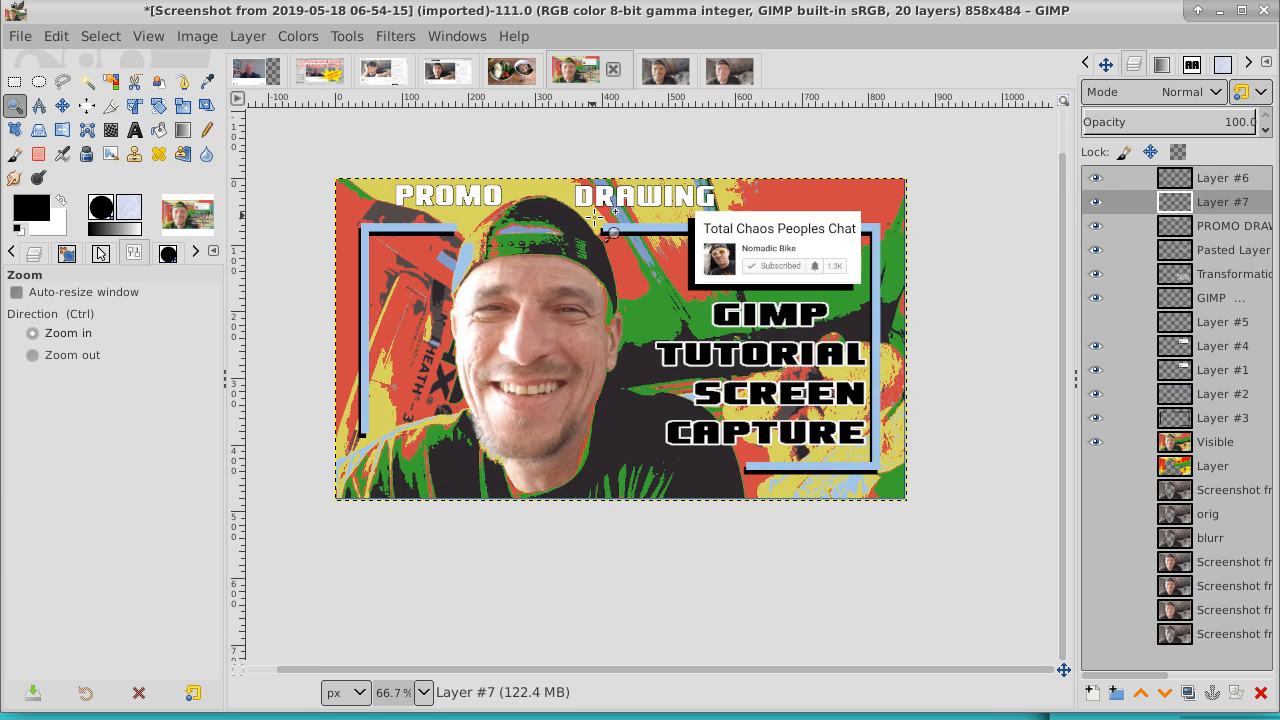
pyautogui.click(596, 214)
pyautogui.click(596, 214)
pyautogui.click(596, 214)
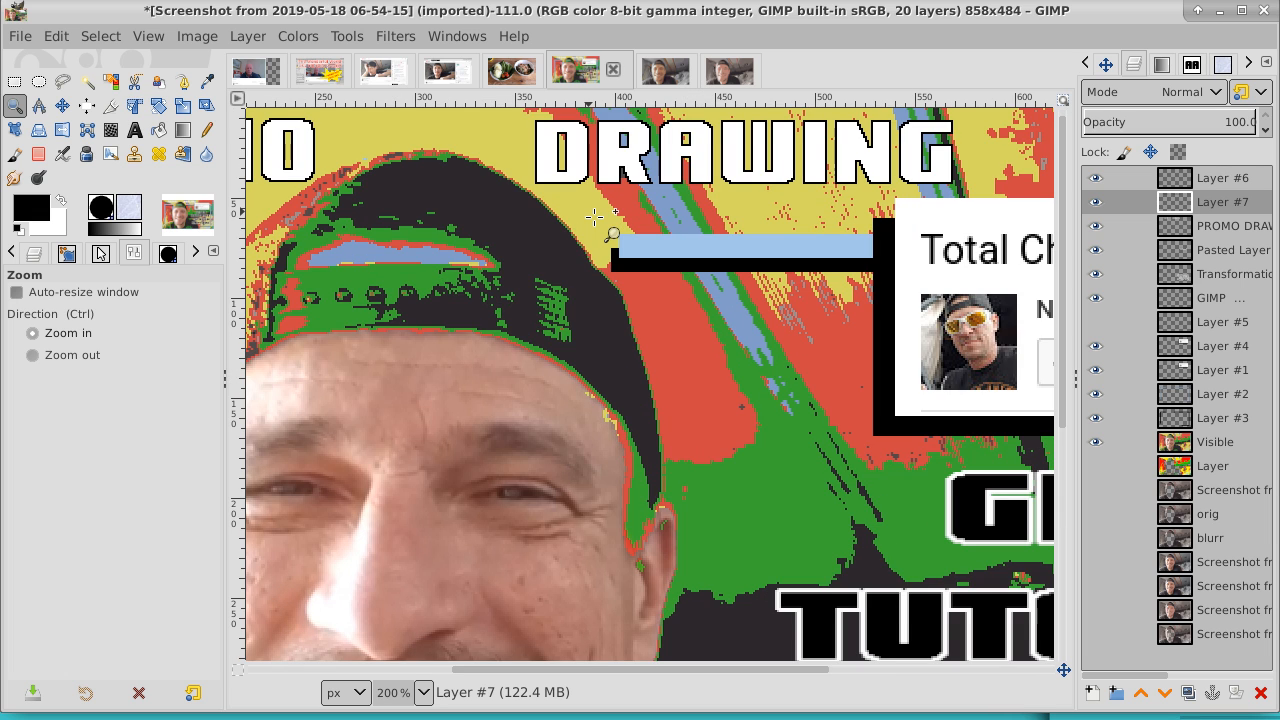
pyautogui.keyDown('ctrl'); pyautogui.click(596, 216); pyautogui.keyUp('ctrl')
pyautogui.keyDown('ctrl'); pyautogui.click(596, 216); pyautogui.keyUp('ctrl')
pyautogui.keyDown('ctrl'); pyautogui.click(596, 216); pyautogui.keyUp('ctrl')
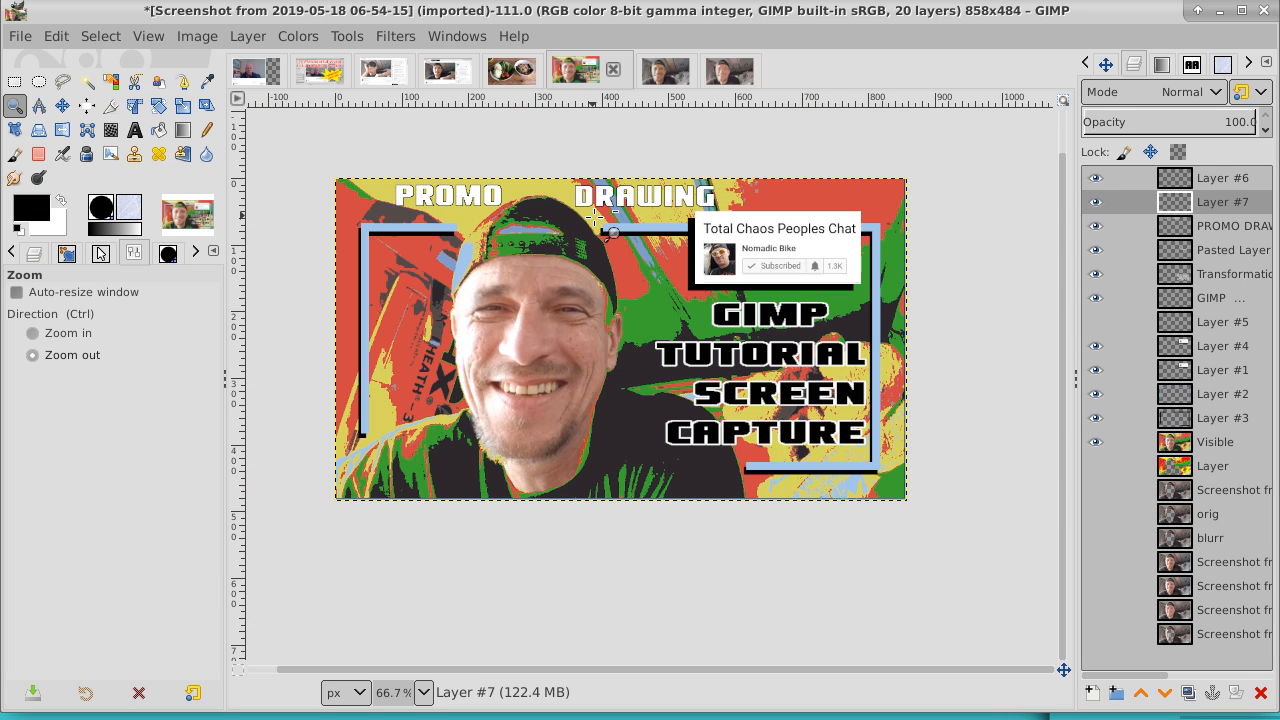